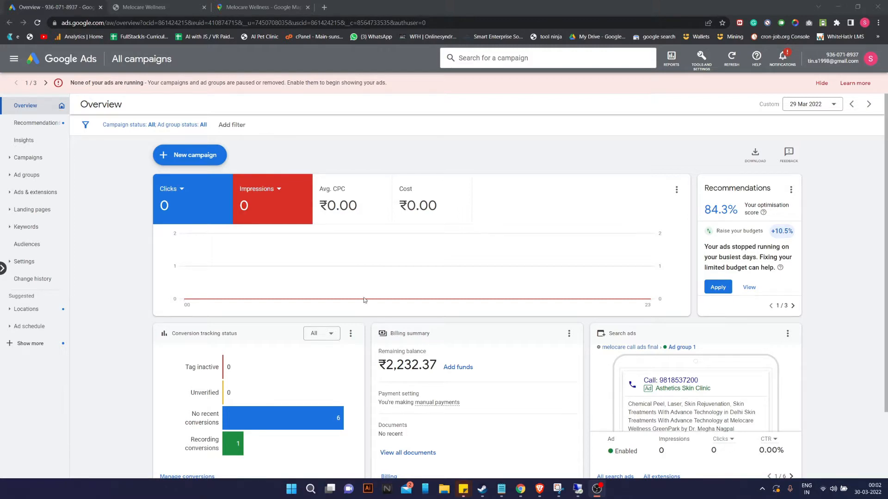
Cycle through the sample search ad previews on the Google Ads overview.
scroll(266, 287, "down", 3)
scroll(306, 297, "up", 3)
scroll(380, 285, "down", 3)
scroll(378, 285, "up", 3)
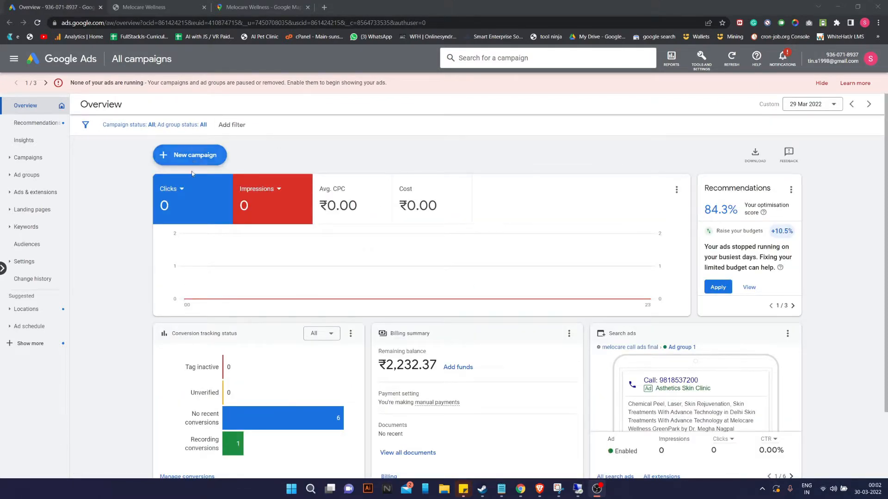
scroll(435, 210, "down", 2)
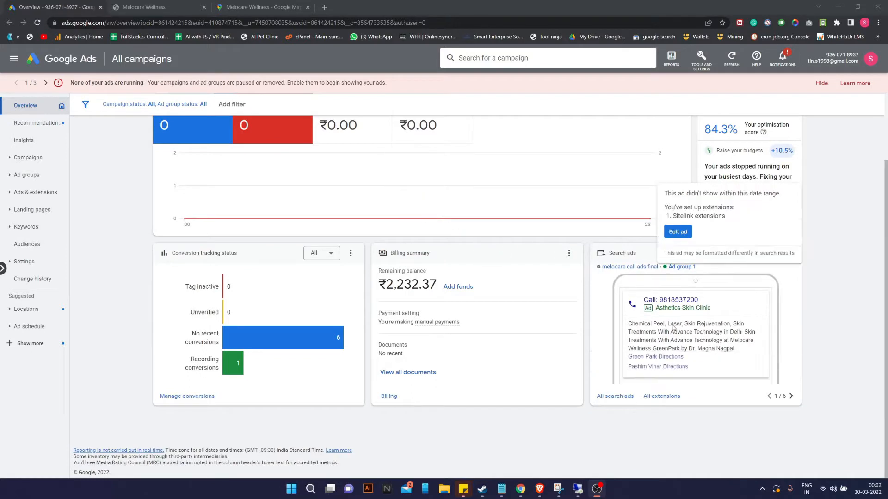
left_click(791, 396)
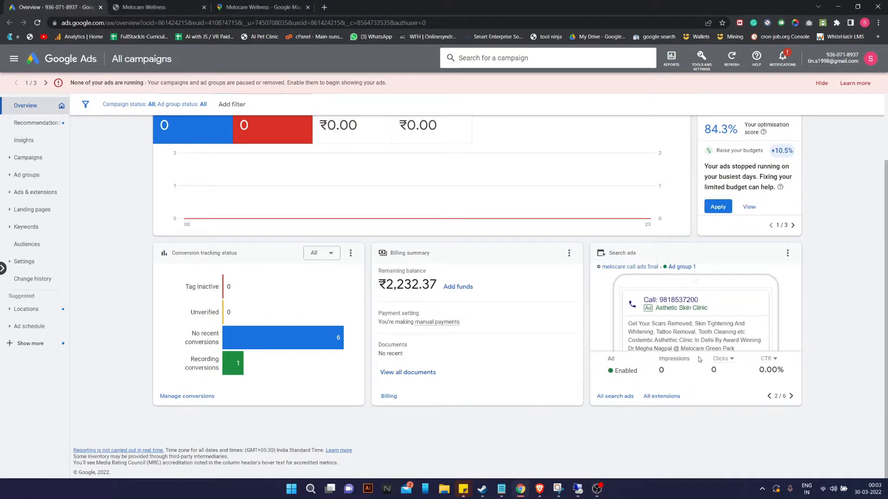
left_click(791, 397)
left_click(769, 397)
left_click(769, 396)
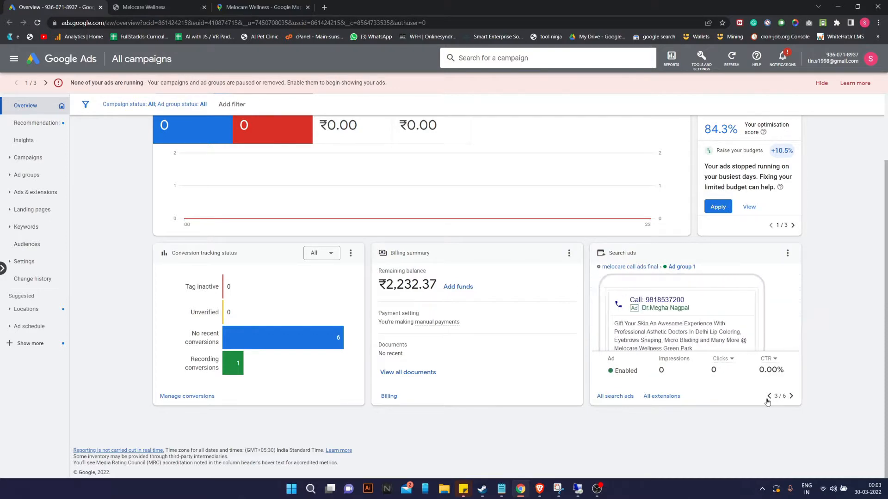
scroll(700, 354, "up", 2)
scroll(786, 333, "down", 2)
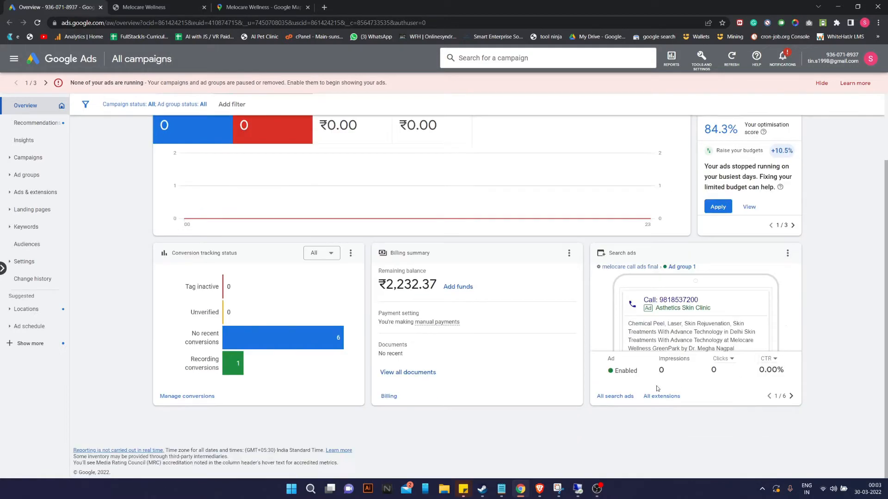
mouse_move(672, 347)
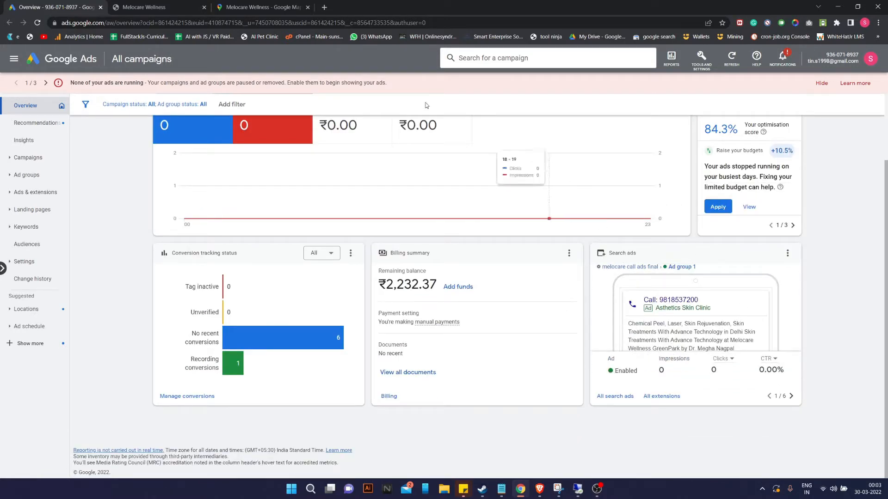
scroll(411, 269, "up", 2)
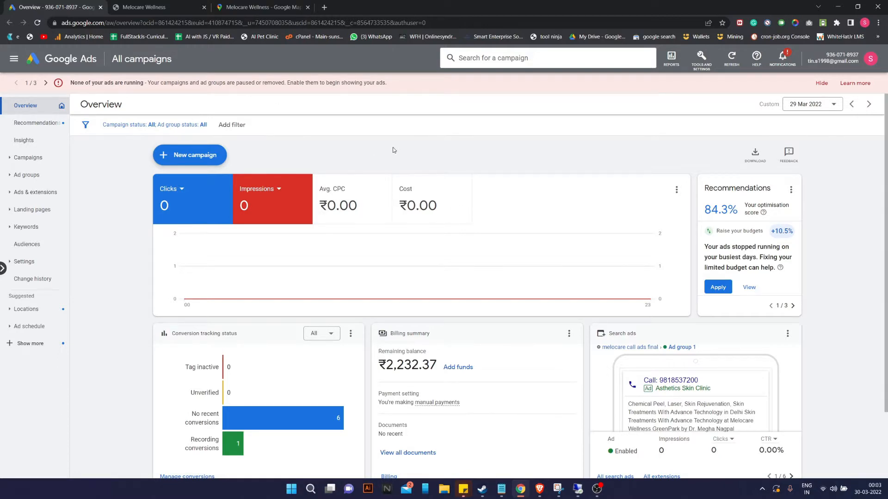
scroll(521, 219, "down", 2)
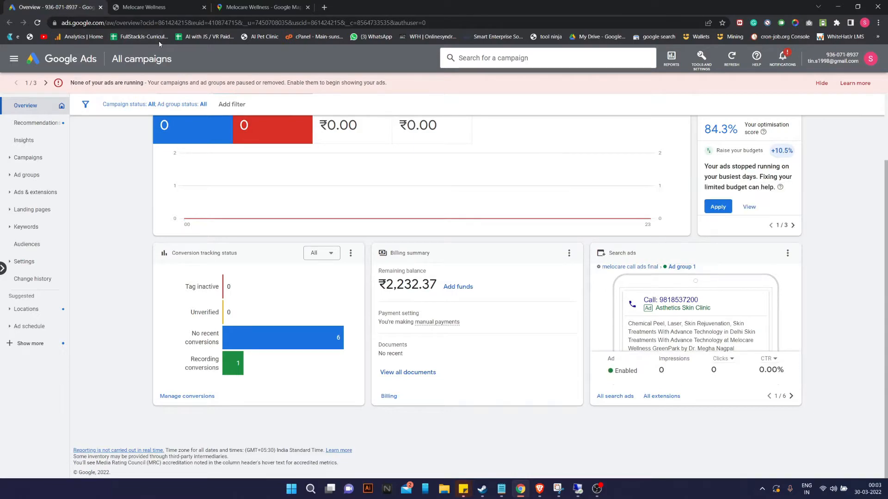
Look over the Melocare Wellness website, then return to the Google Ads overview.
left_click(166, 3)
scroll(356, 224, "down", 15)
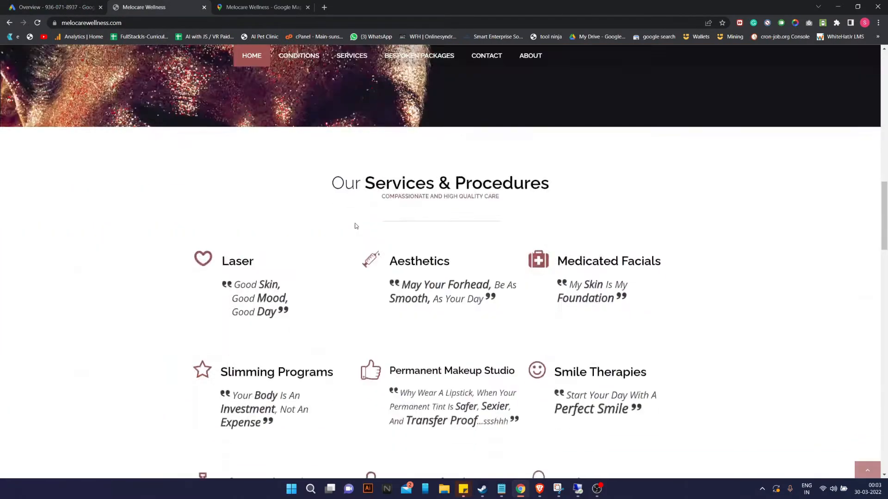
scroll(356, 227, "down", 7)
scroll(356, 226, "up", 15)
left_click(25, 4)
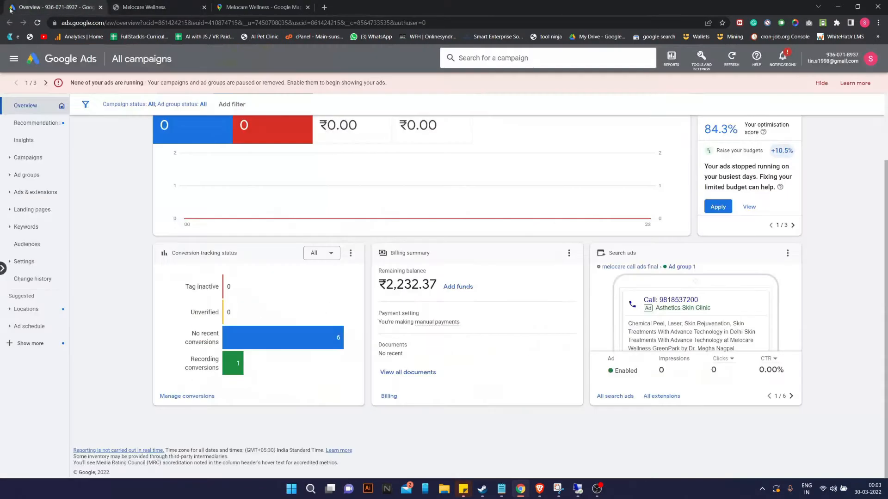
scroll(236, 253, "up", 2)
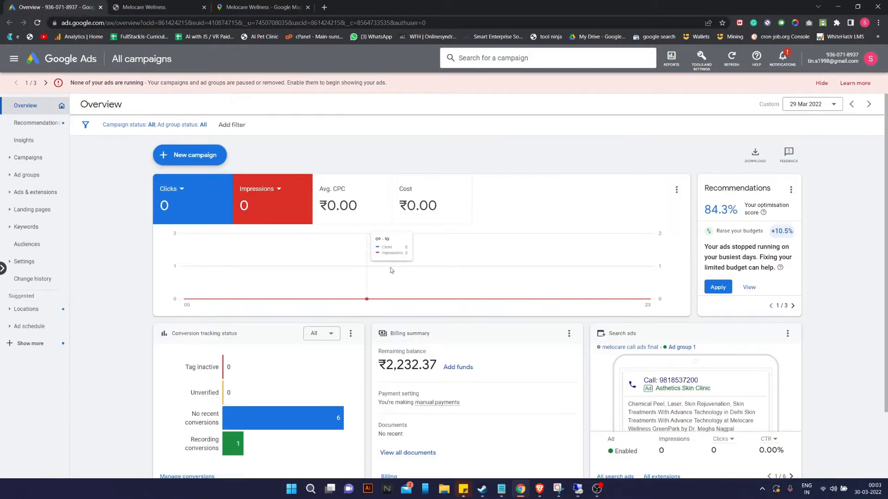
Start a new campaign and load toolsminati.com in a separate browser tab.
left_click(215, 155)
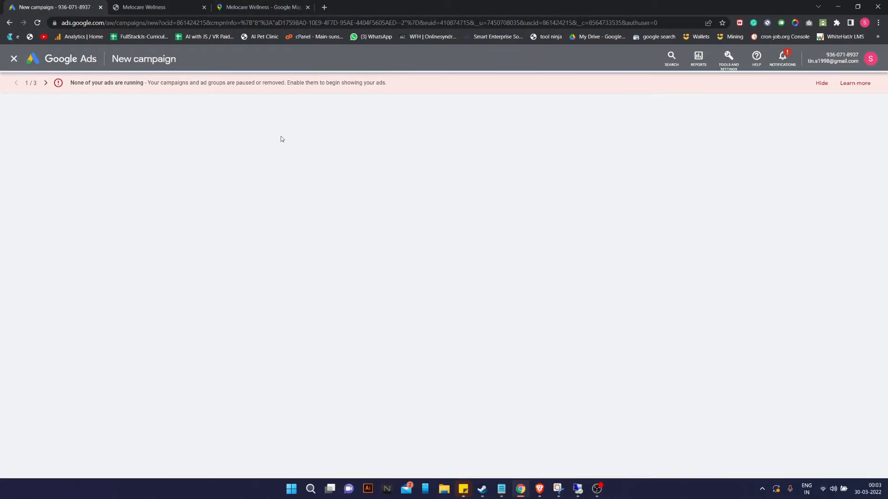
left_click(324, 7)
type("sma")
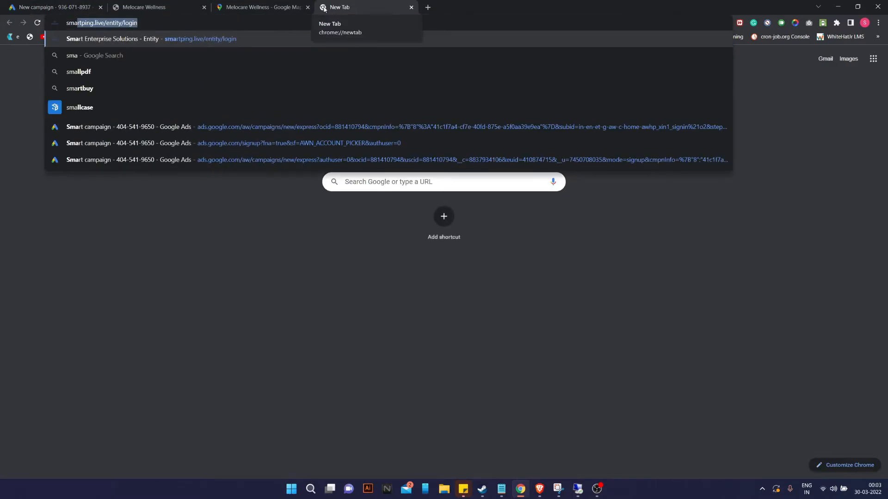
key("BackSpace")
key("BackSpace")
key("BackSpace")
key("BackSpace")
type("too")
key("Return")
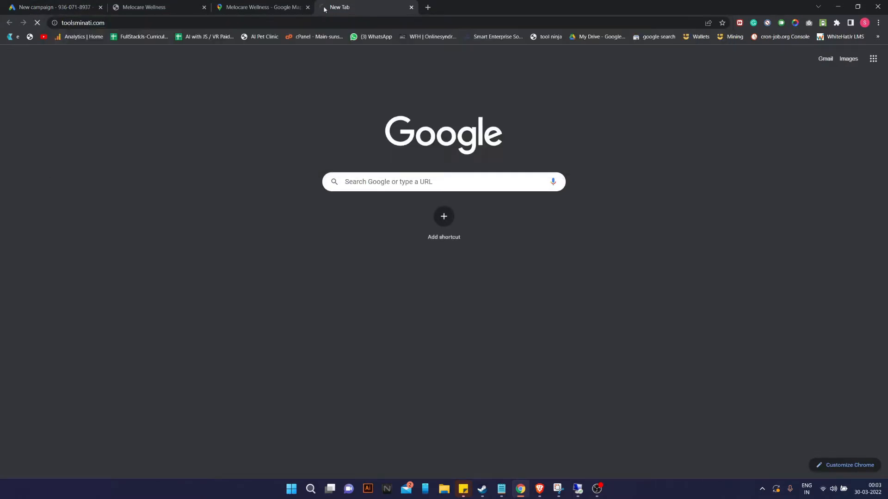
left_click(64, 8)
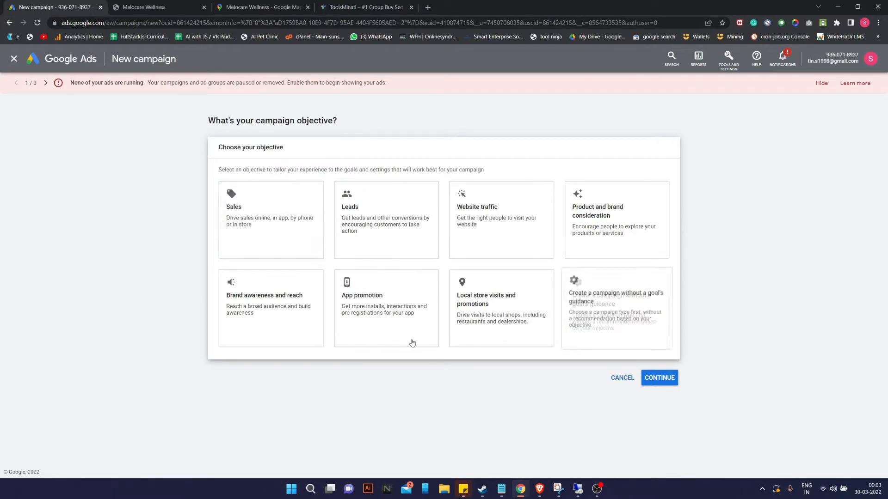
Choose the Sales objective, keep the Phone call leads goal, and continue to campaign types.
left_click(245, 240)
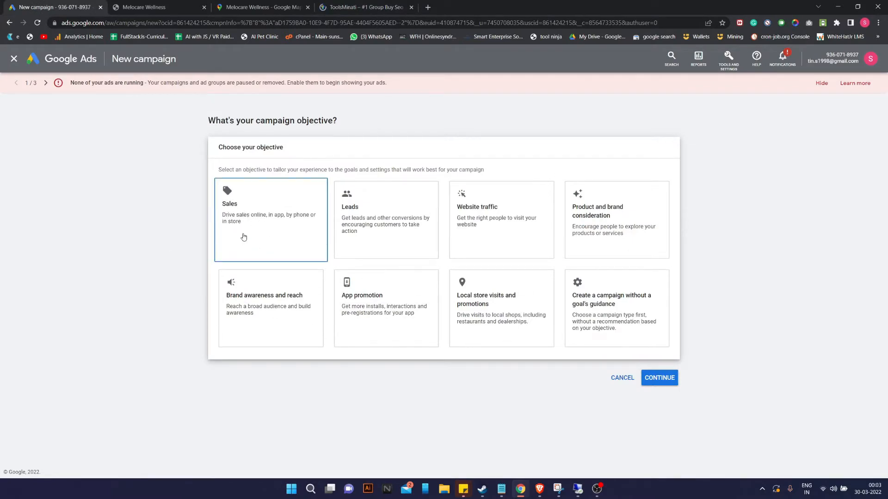
left_click(244, 238)
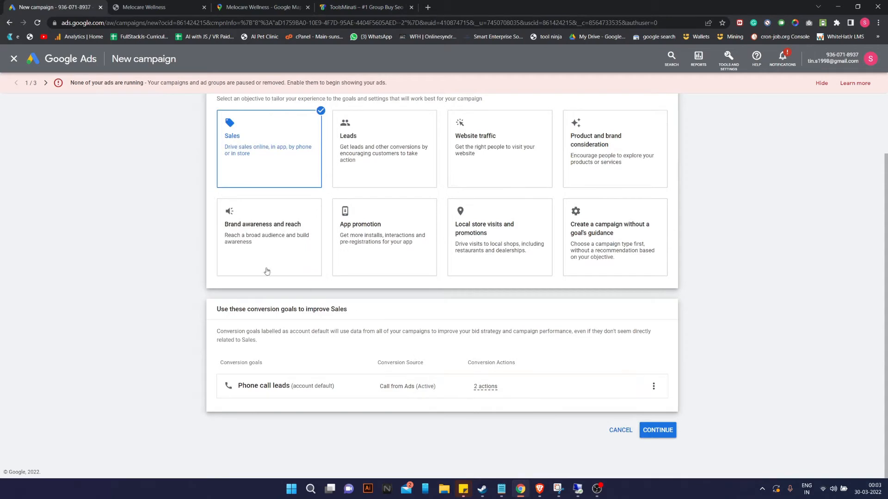
scroll(345, 283, "up", 2)
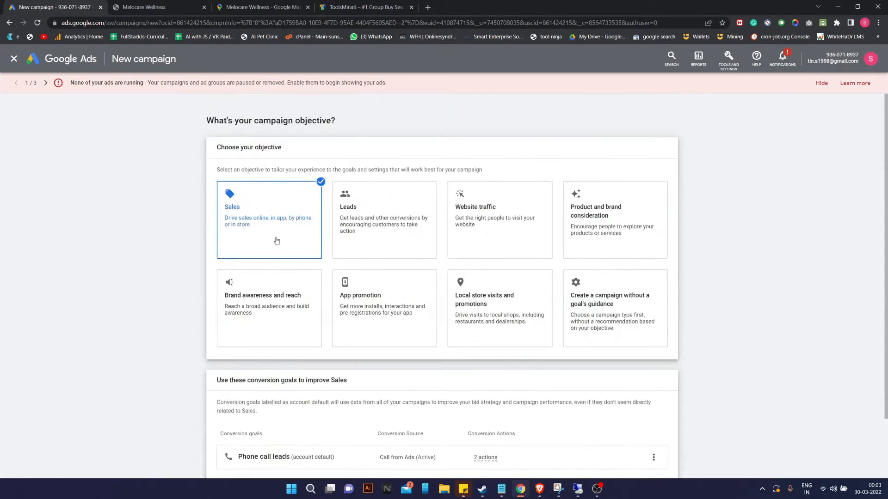
scroll(259, 217, "down", 2)
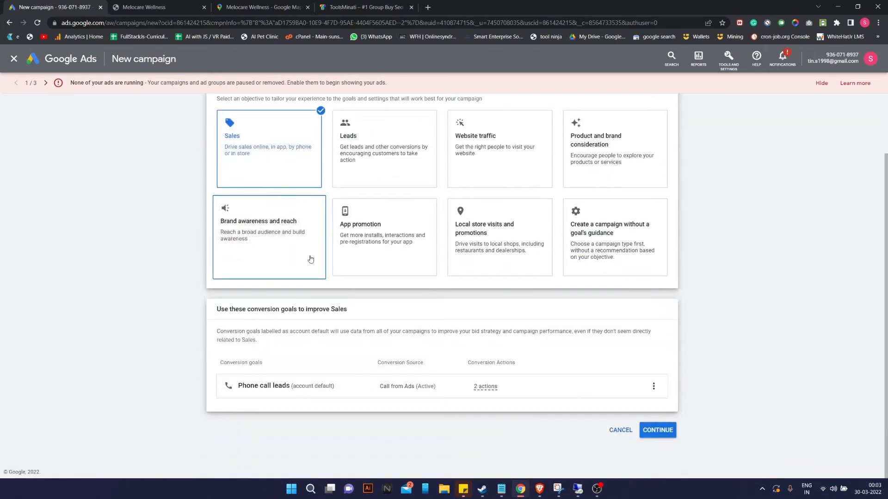
left_click(653, 386)
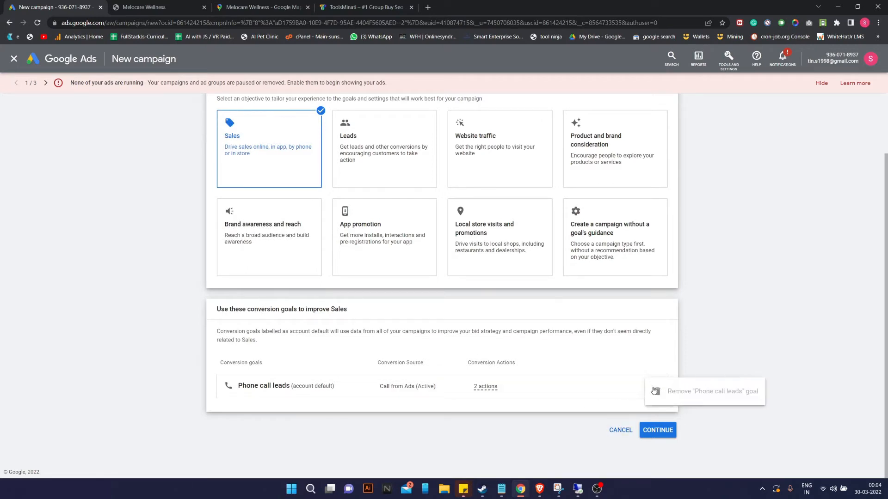
left_click(629, 411)
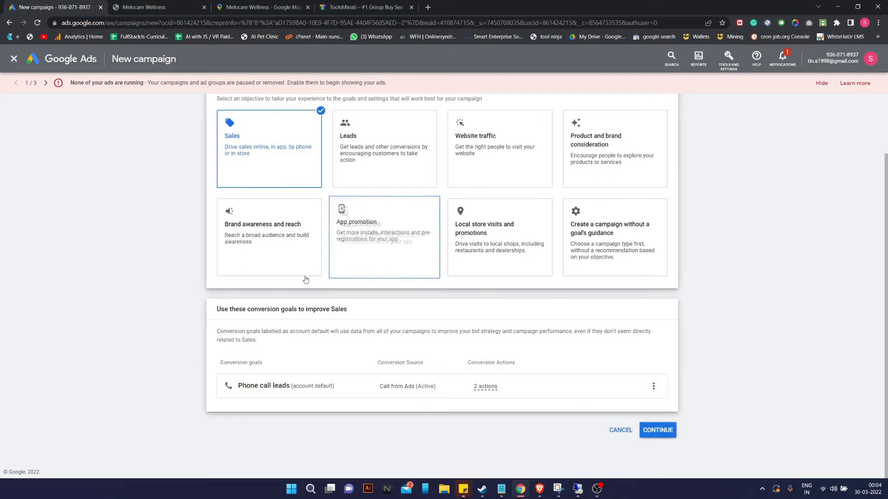
left_click(666, 430)
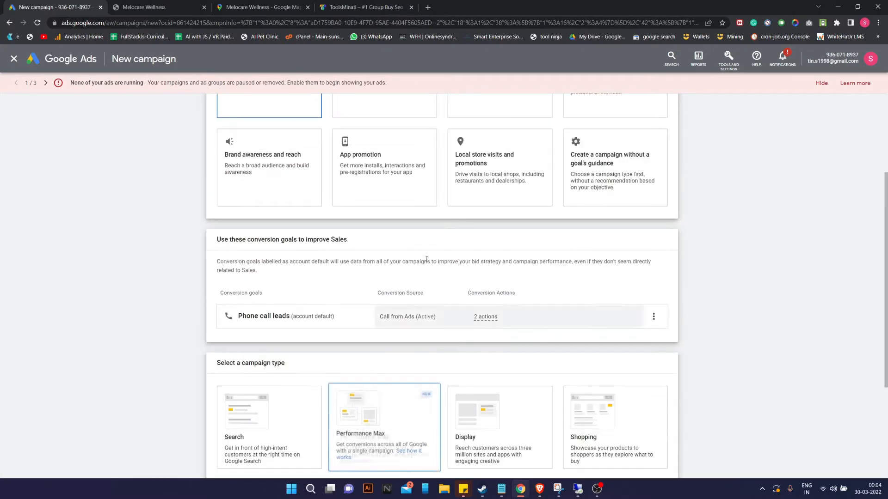
Pick the Search campaign type with shop visits, phone calls and website visits as goals.
left_click(279, 316)
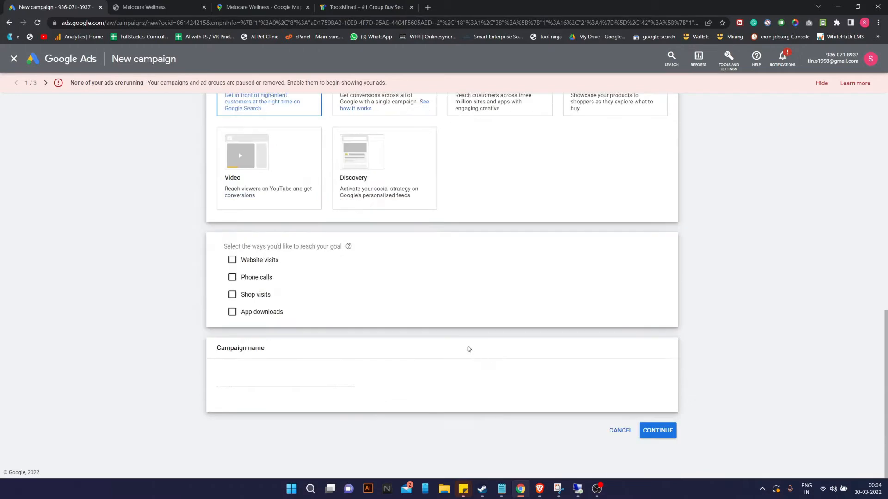
left_click(232, 296)
left_click(233, 278)
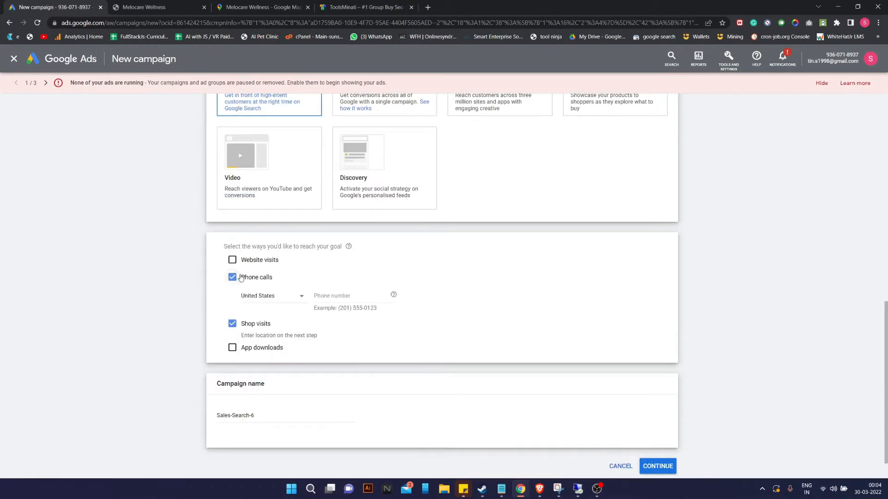
left_click(232, 260)
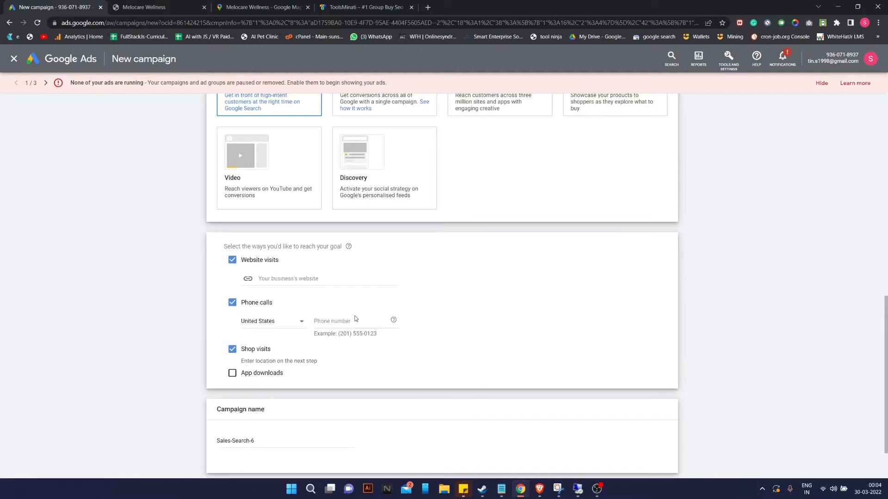
Copy the Melocare Wellness site address into the business website field.
scroll(362, 112, "up", 2)
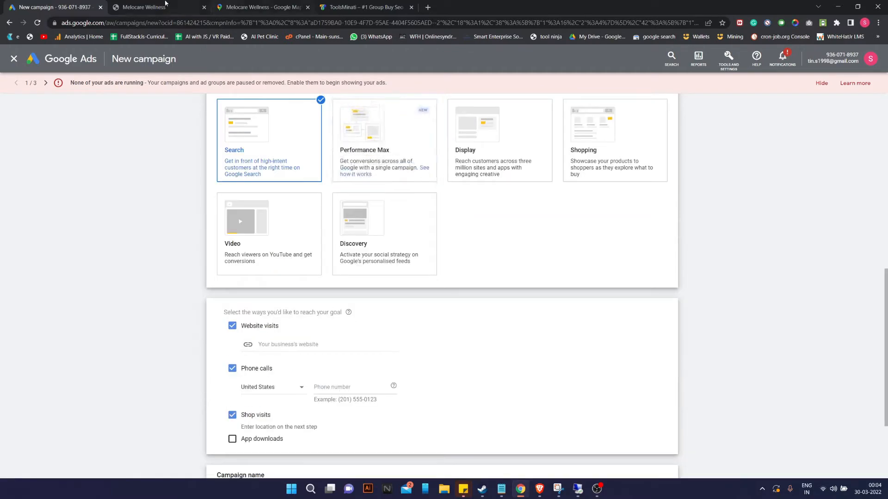
left_click(157, 8)
left_click(134, 22)
key("ctrl+c")
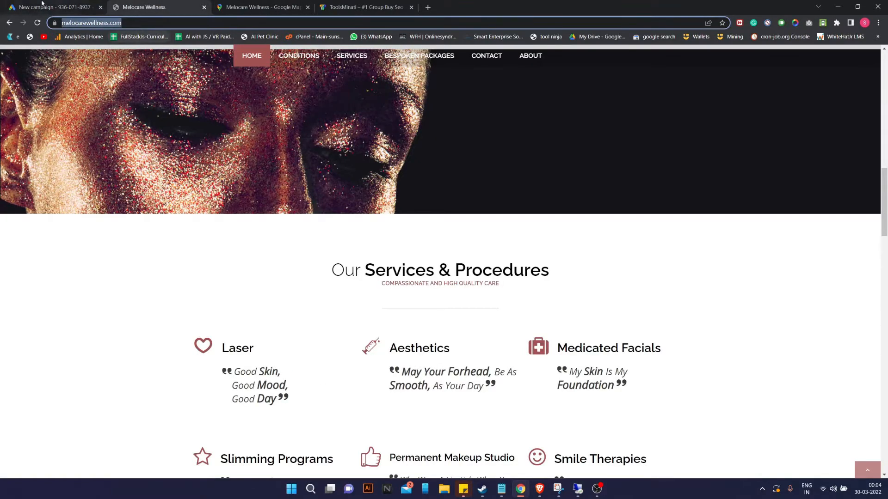
left_click(55, 7)
left_click(298, 344)
key("ctrl+v")
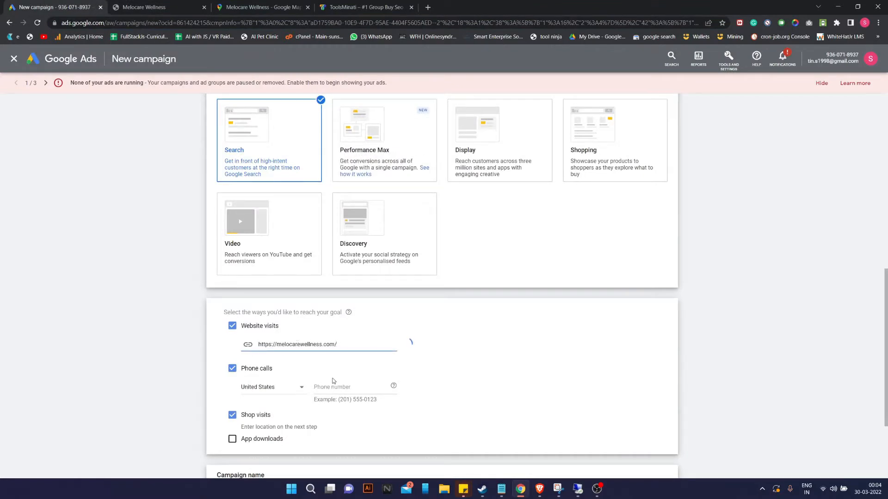
Set the phone country to India and paste the clinic's footer phone number without its space.
left_click(287, 388)
scroll(285, 392, "up", 20)
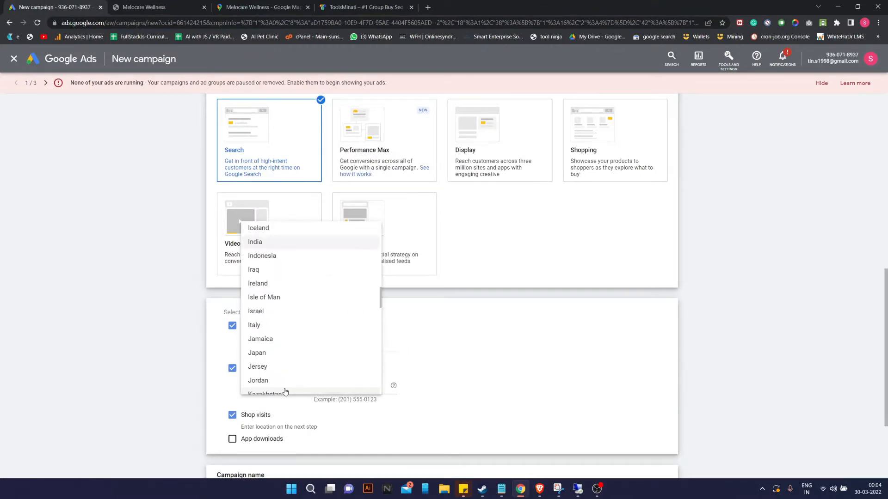
left_click(257, 242)
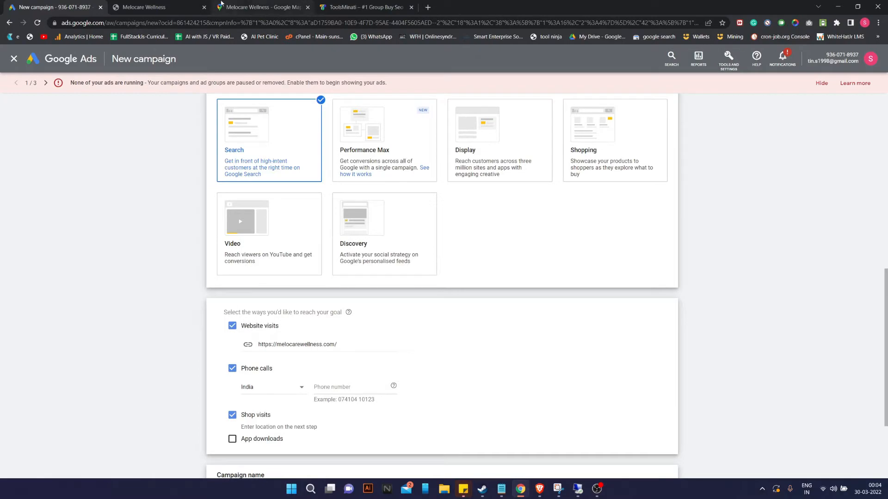
left_click(189, 7)
scroll(588, 118, "up", 10)
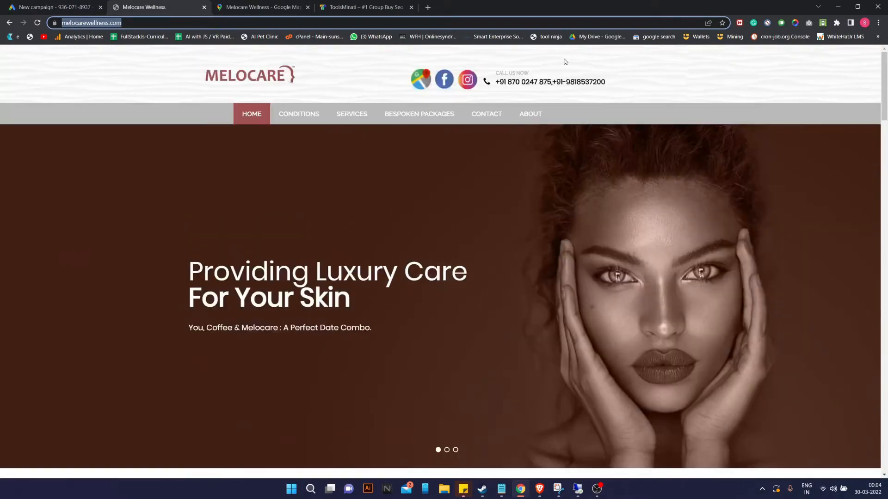
scroll(551, 88, "down", 20)
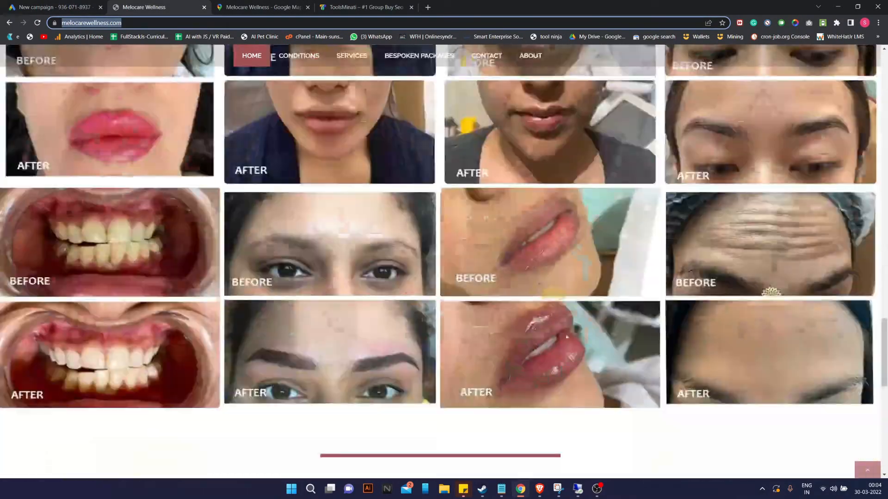
scroll(545, 357, "down", 10)
left_click(497, 401)
left_click_drag(497, 402, 438, 405)
key("ctrl+c")
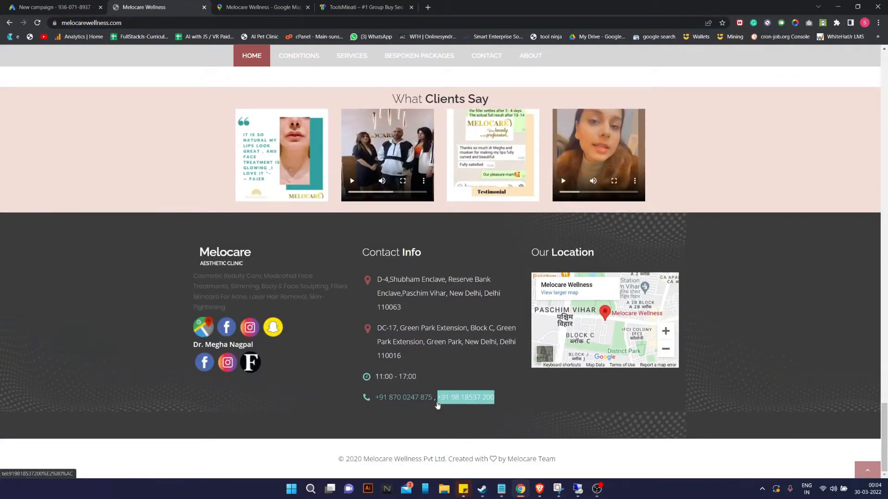
left_click(55, 7)
left_click(335, 387)
key("ctrl+v")
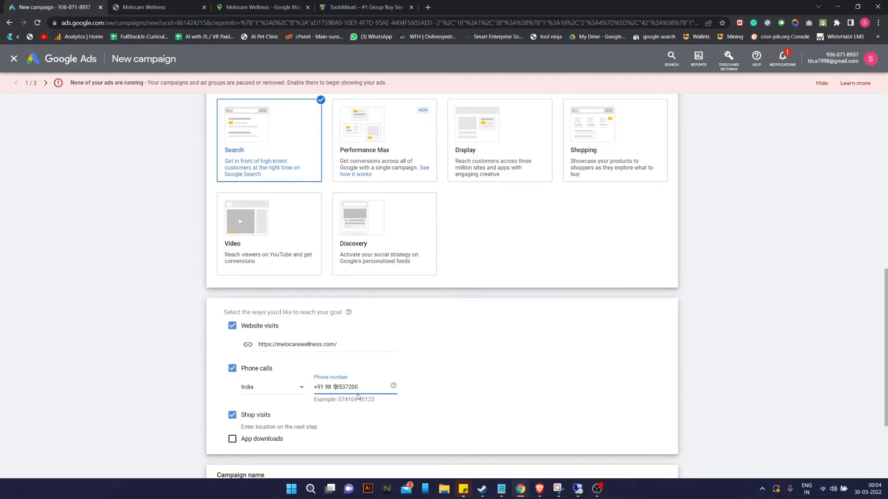
key("BackSpace")
key("BackSpace")
key("BackSpace")
key("BackSpace")
key("BackSpace")
scroll(338, 429, "down", 2)
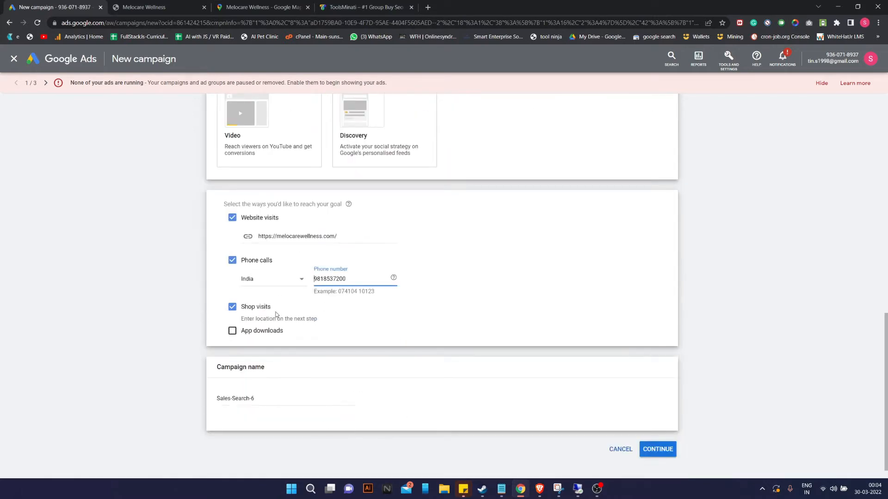
Replace the default campaign name with 'Responsive Search Ad For Green Park' and continue.
triple_click(275, 402)
key("BackSpace")
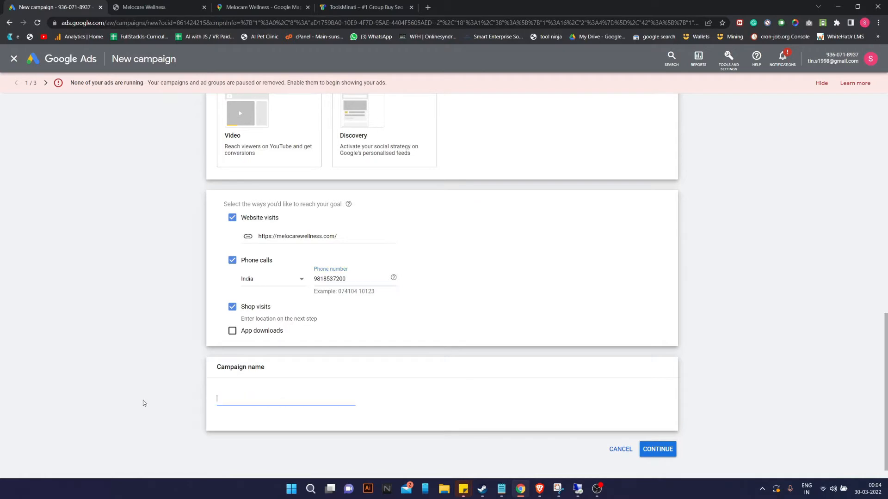
type("M")
key("BackSpace")
type("Responsive Searcvh")
left_click(657, 449)
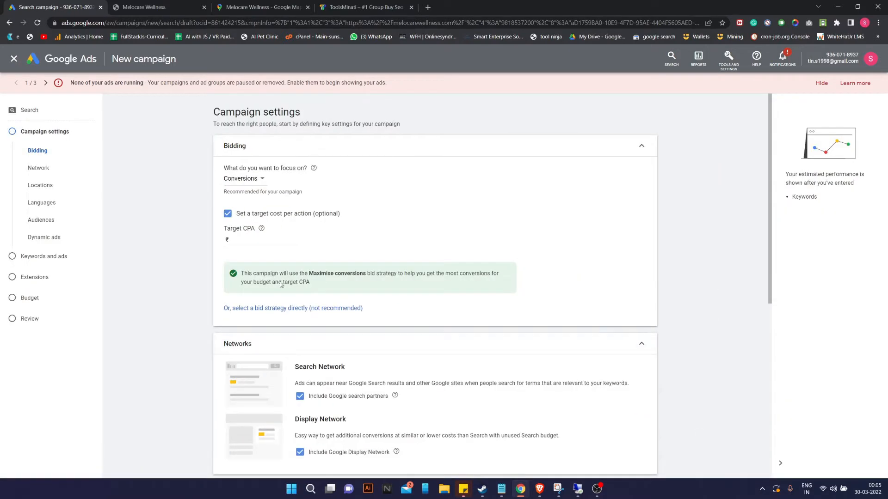
Keep the bidding focus on Conversions with the target cost per action turned off.
left_click(262, 181)
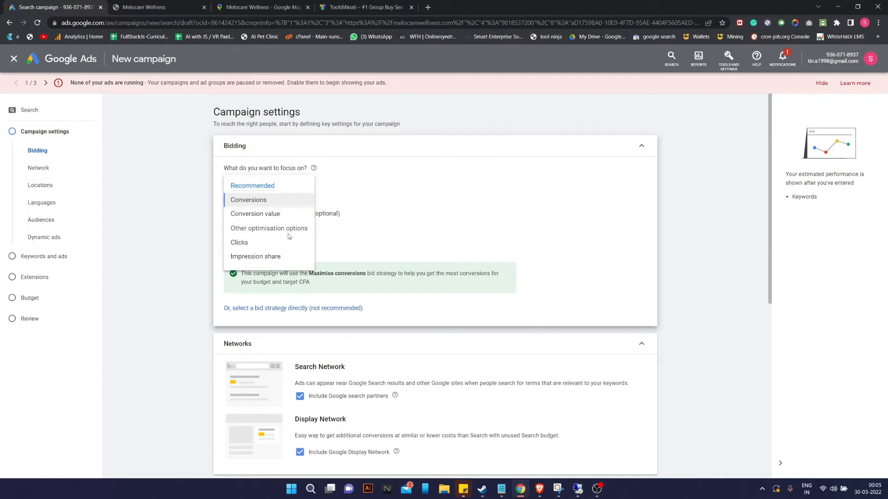
left_click(387, 217)
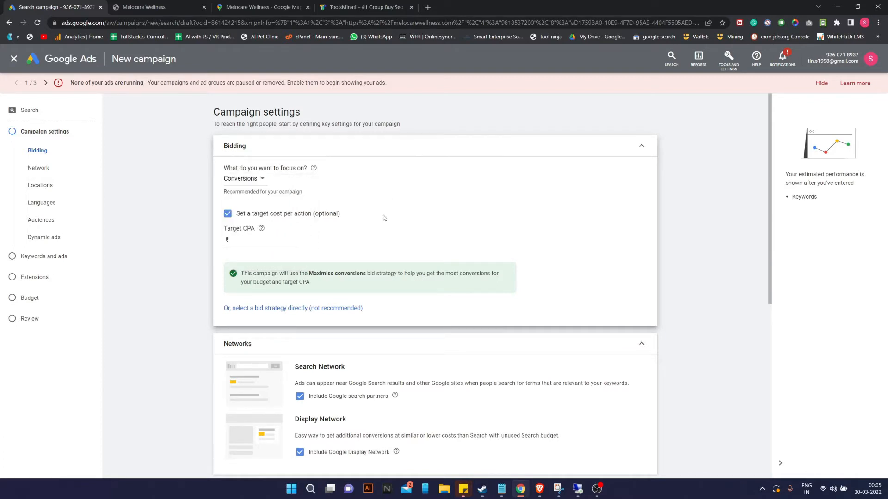
left_click(243, 180)
left_click(221, 222)
left_click(227, 215)
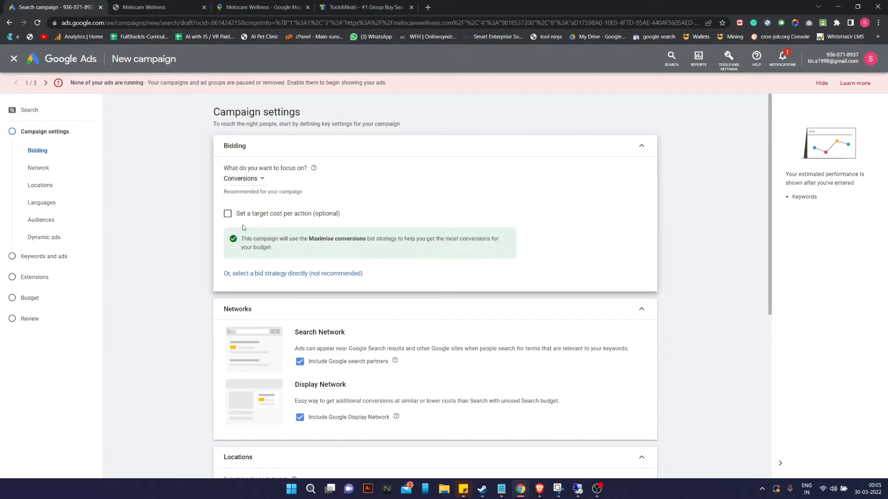
left_click(258, 185)
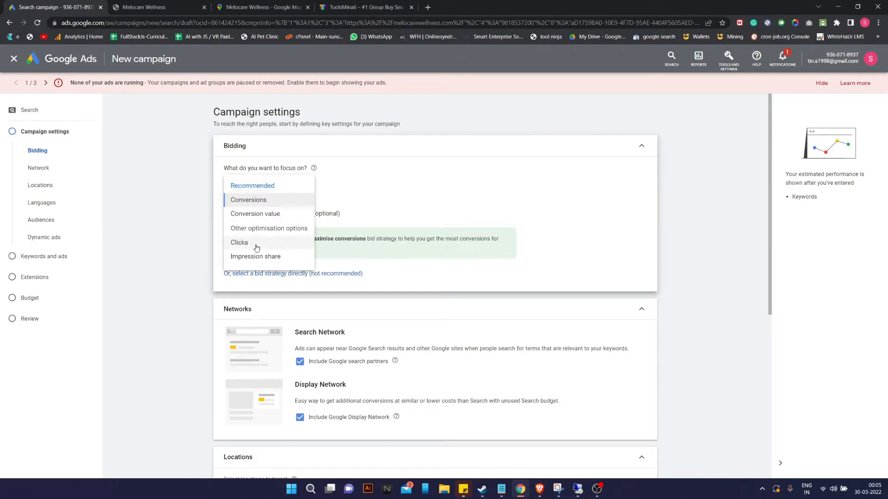
left_click(241, 243)
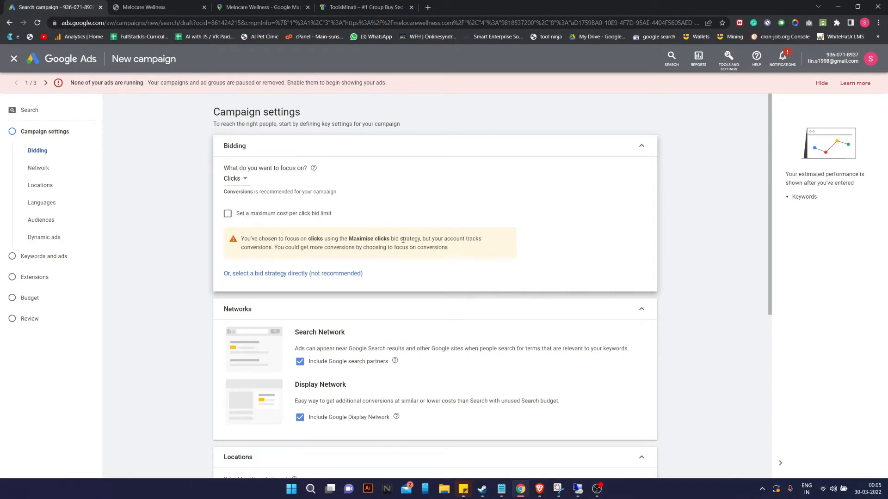
left_click(240, 179)
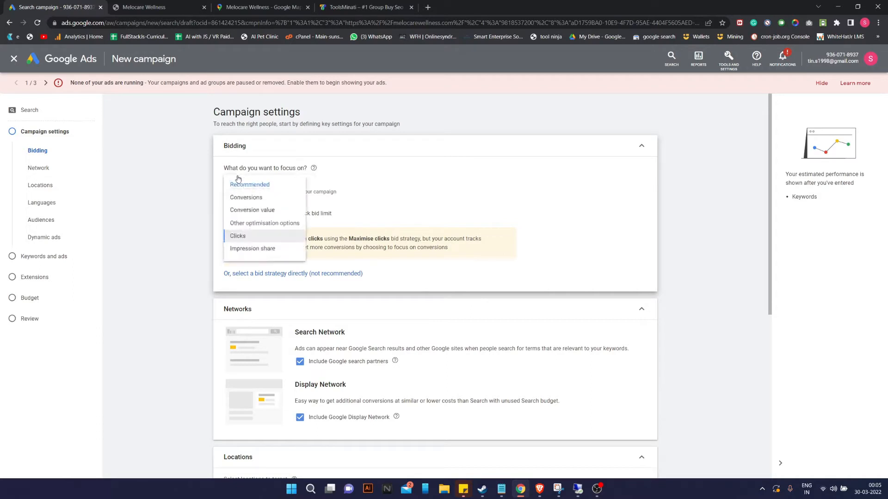
left_click(280, 202)
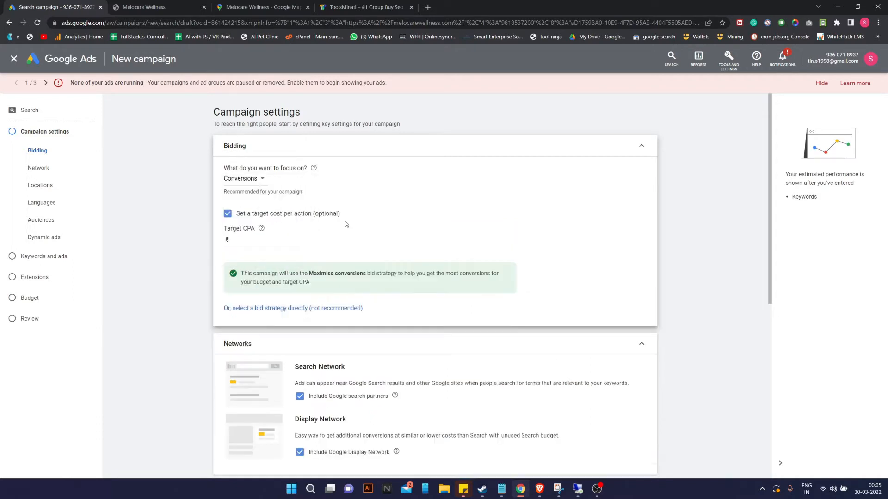
scroll(349, 219, "down", 1)
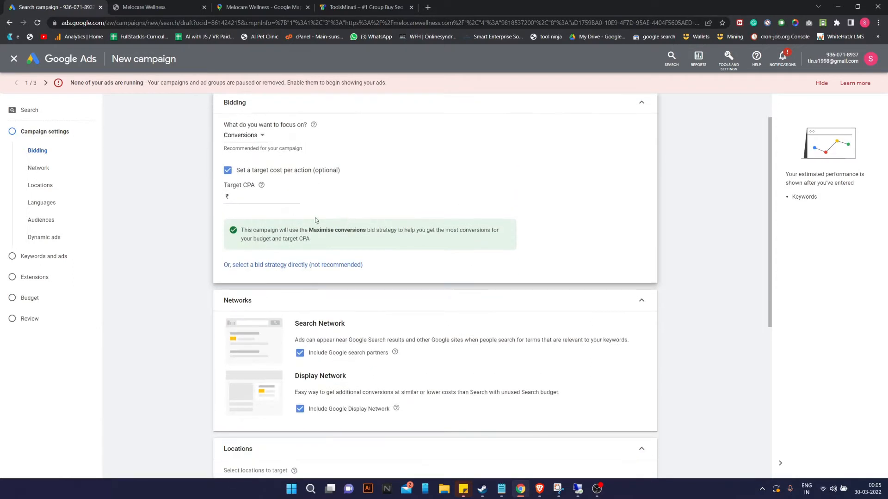
left_click(228, 171)
Uncheck Google search partners and the Google Display Network.
scroll(351, 235, "down", 2)
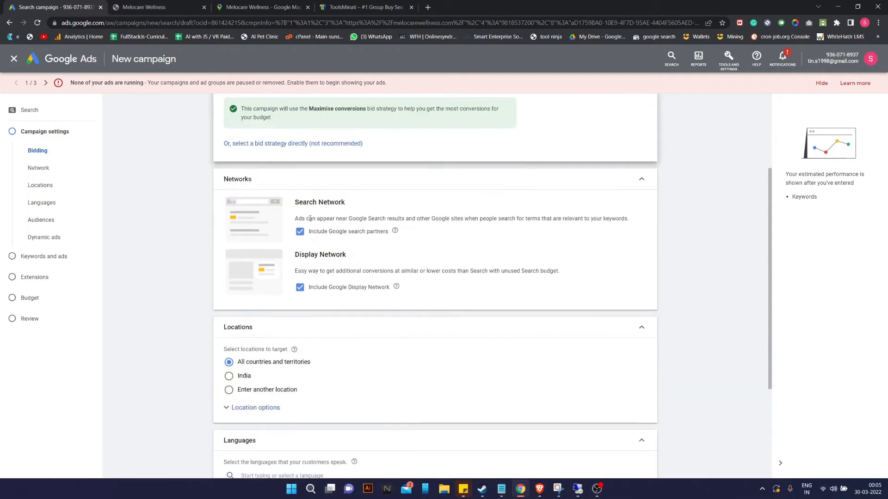
left_click(300, 232)
left_click(298, 294)
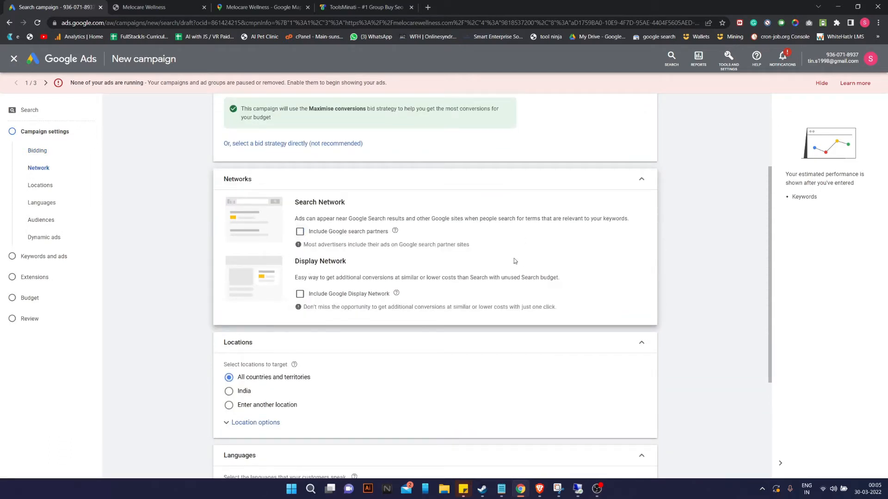
scroll(285, 251, "down", 2)
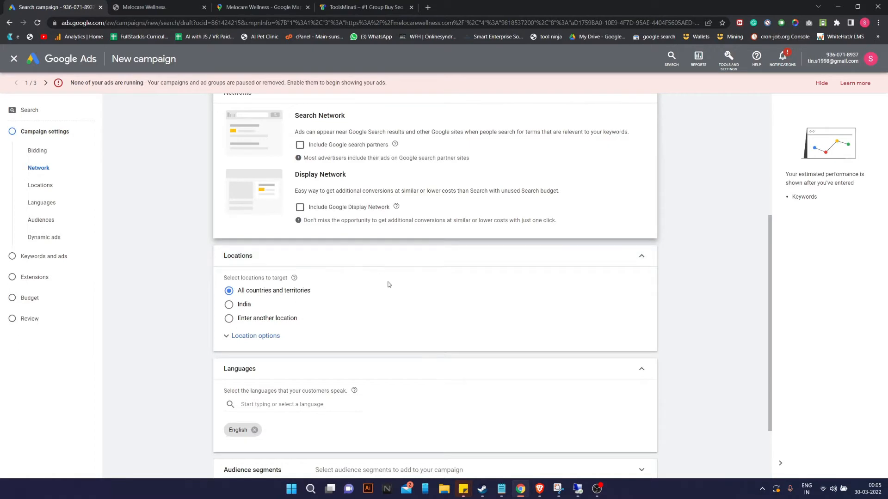
Search 'delhi' in the advanced location search and target Delhi, India union territory.
scroll(342, 287, "down", 1)
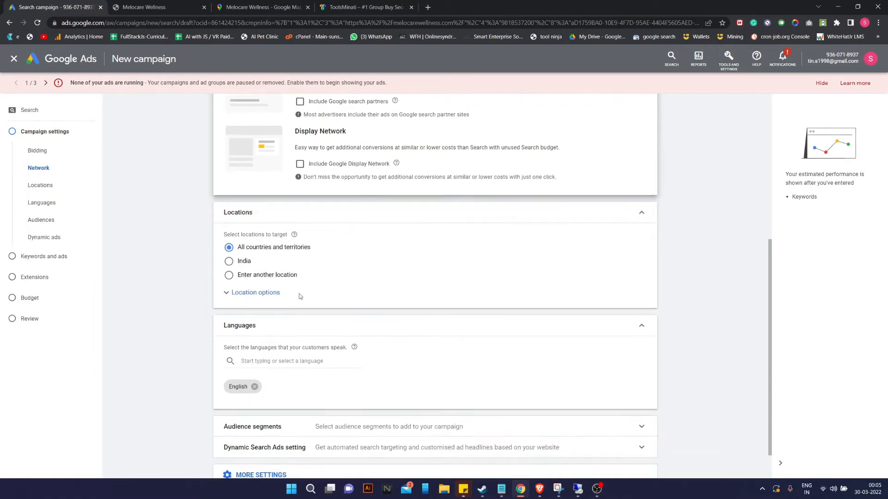
left_click(229, 276)
left_click(390, 295)
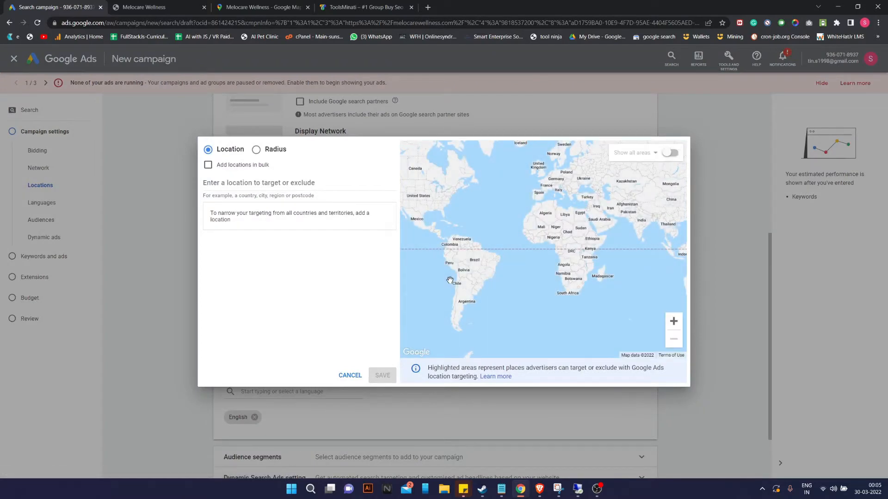
left_click(246, 184)
type("new delhi")
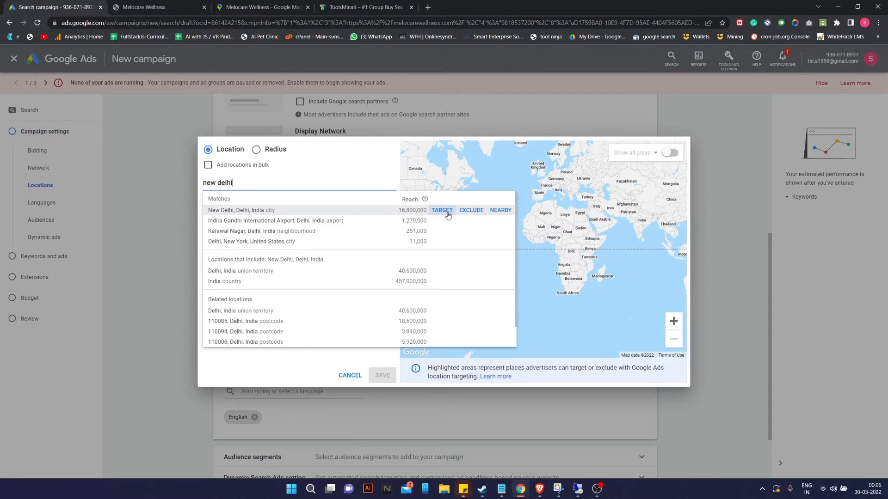
triple_click(220, 186)
type("delhi")
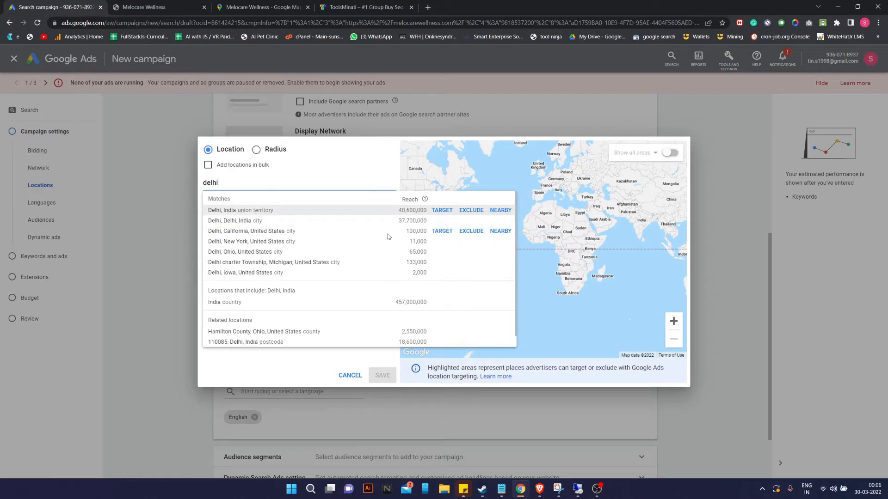
left_click(442, 210)
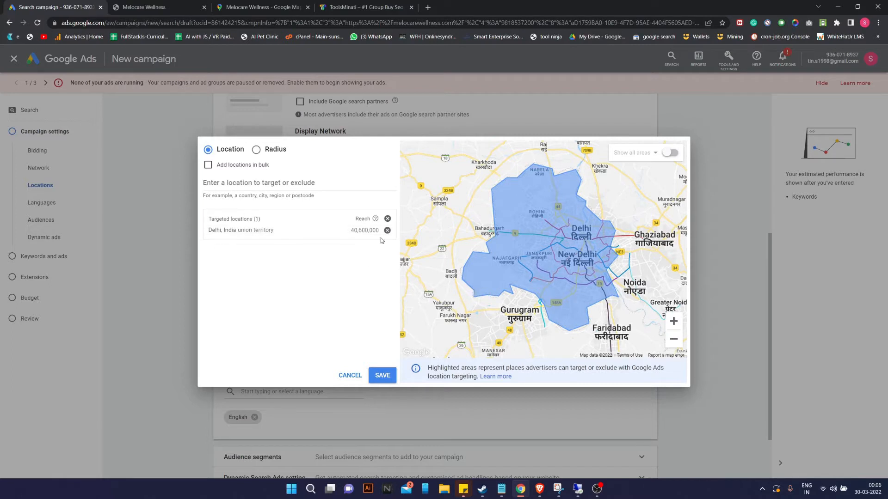
Target Delhi postcodes 110016, 110049, 110048, 110017 and 110021 from the map.
left_click(671, 153)
left_click_drag(628, 261, 562, 228)
left_click_drag(587, 289, 568, 229)
scroll(576, 258, "down", 2)
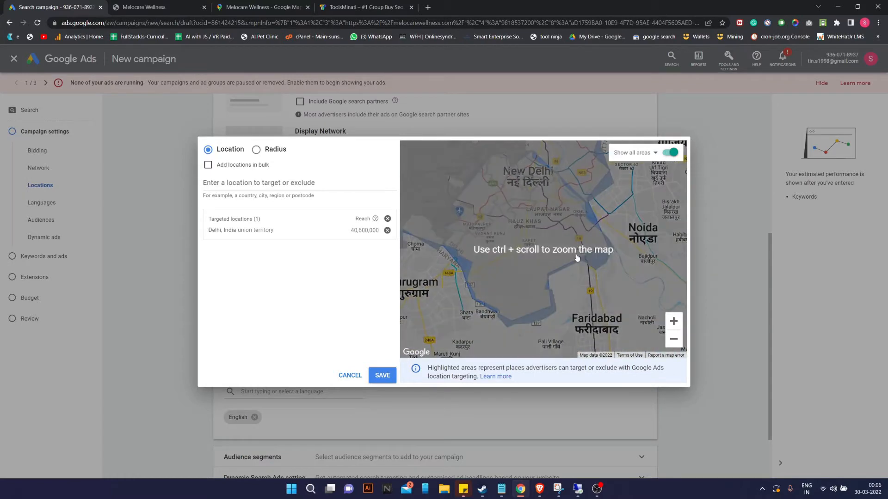
left_click(673, 321)
left_click_drag(584, 285, 562, 338)
left_click_drag(535, 245, 532, 250)
left_click(532, 249)
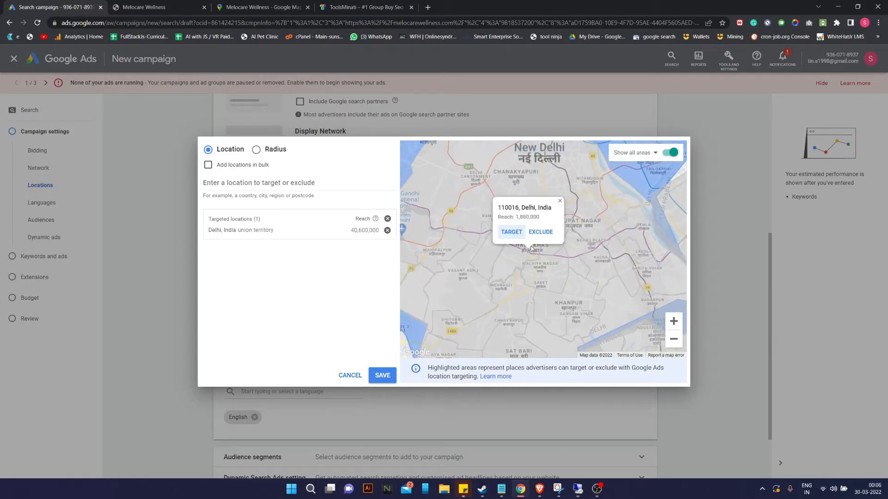
left_click(511, 232)
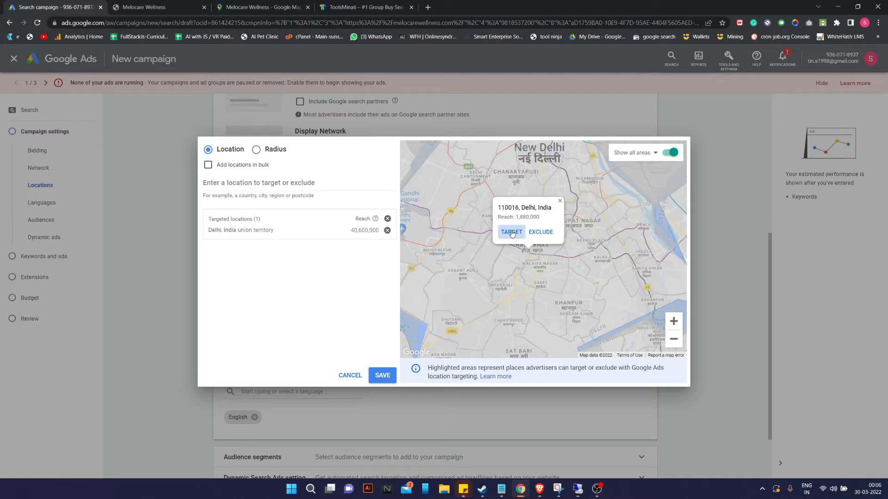
left_click(567, 226)
left_click(592, 262)
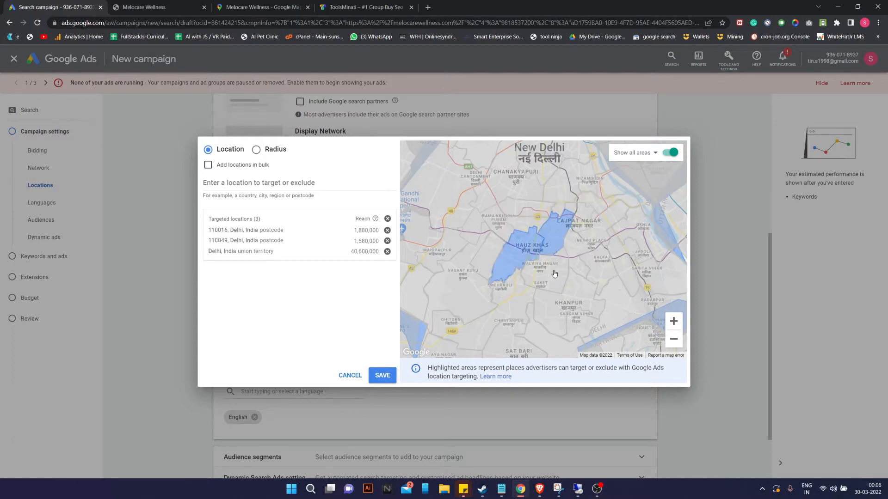
left_click(578, 246)
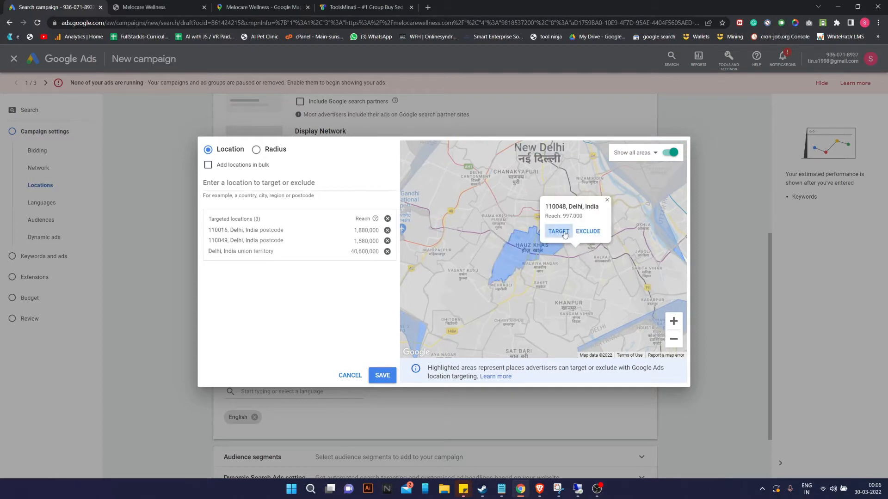
left_click(558, 230)
left_click(552, 279)
left_click(522, 259)
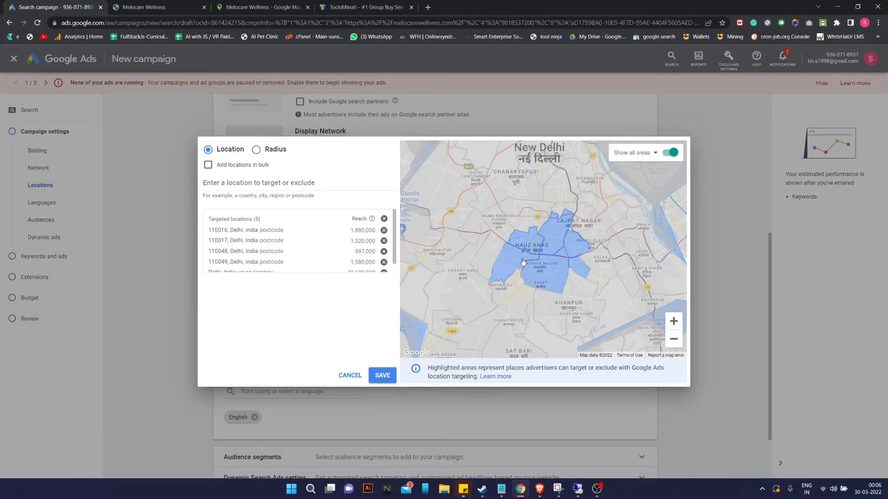
left_click(510, 189)
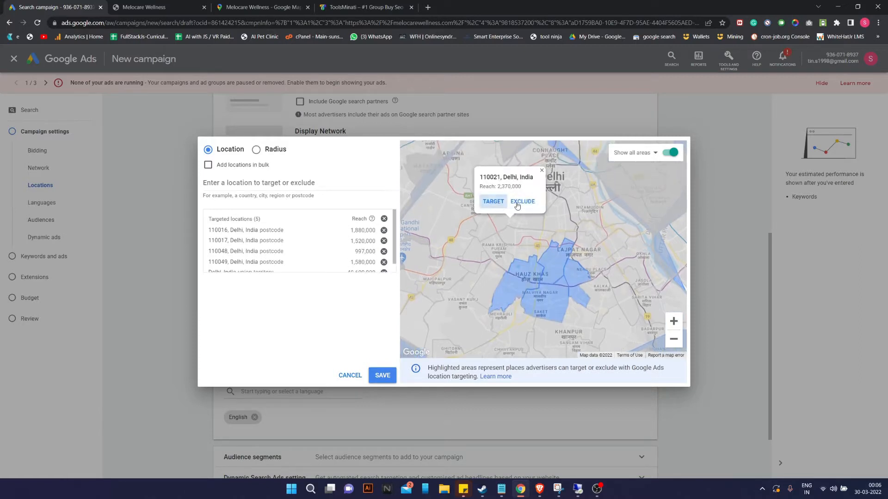
left_click(504, 204)
Add New Delhi city and postcodes 110065, 110019, 110024 and 110014 as targets.
scroll(585, 213, "down", 2)
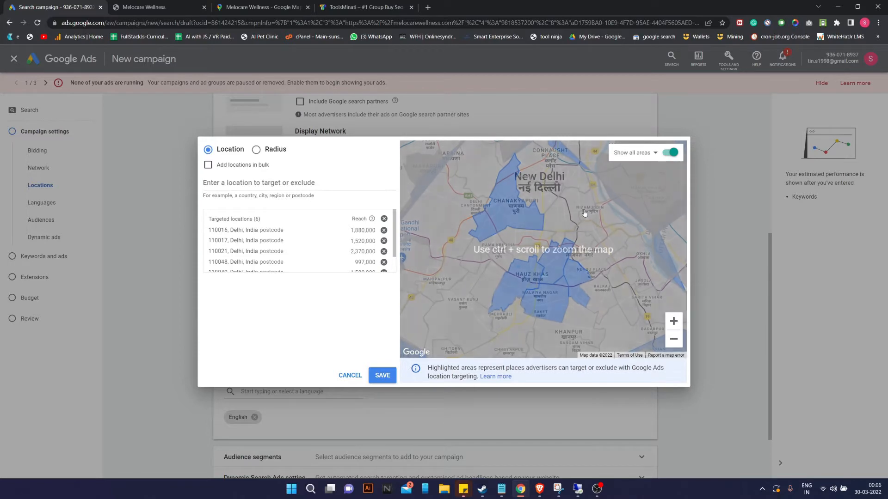
left_click_drag(639, 256, 646, 322)
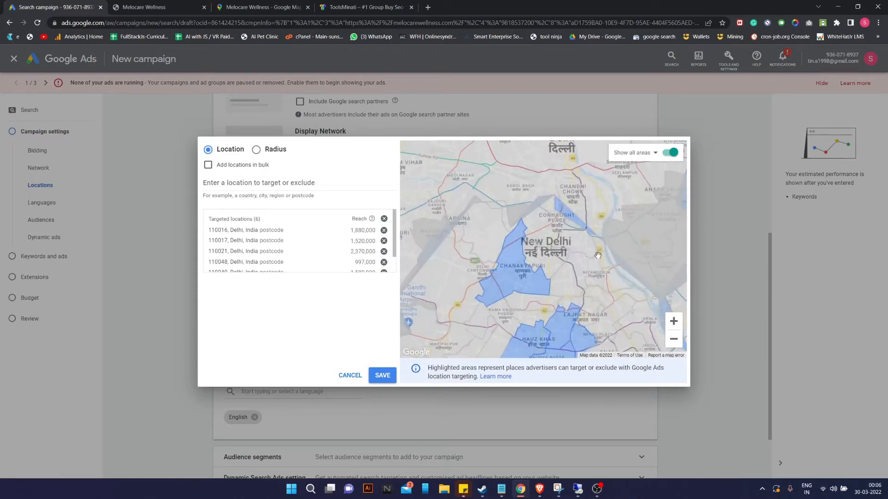
left_click(554, 217)
left_click(529, 230)
left_click_drag(605, 279, 573, 205)
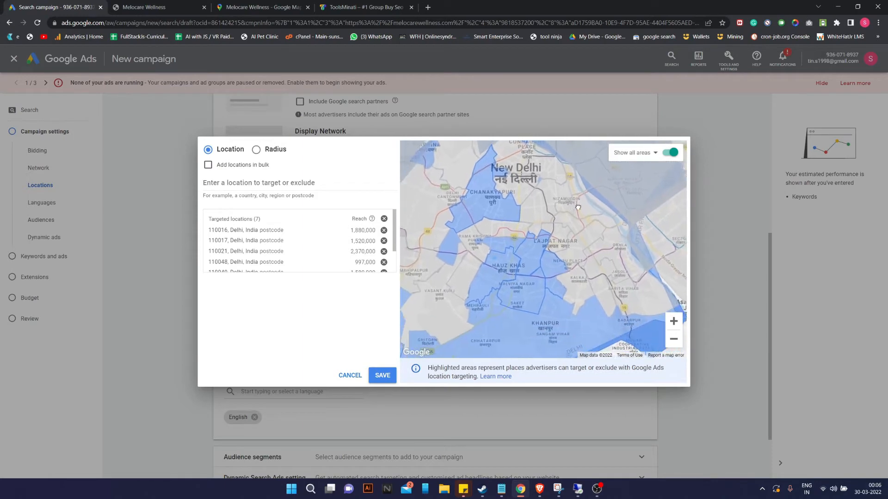
left_click(525, 170)
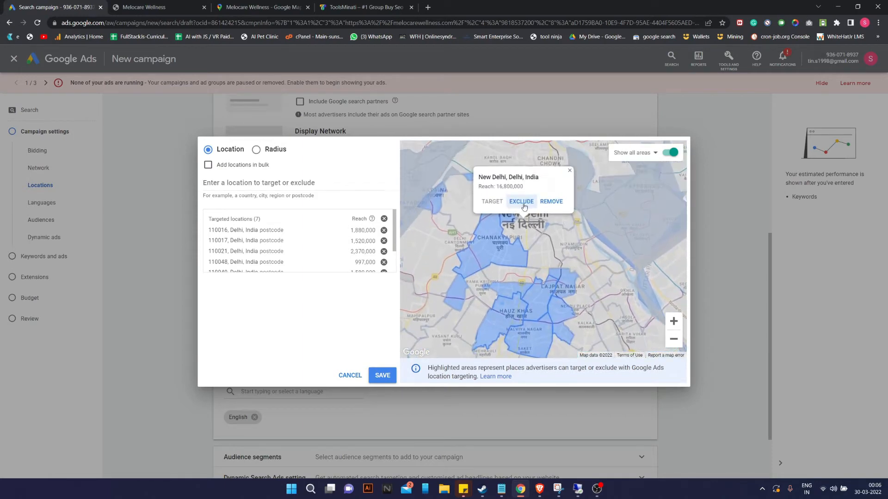
left_click(579, 298)
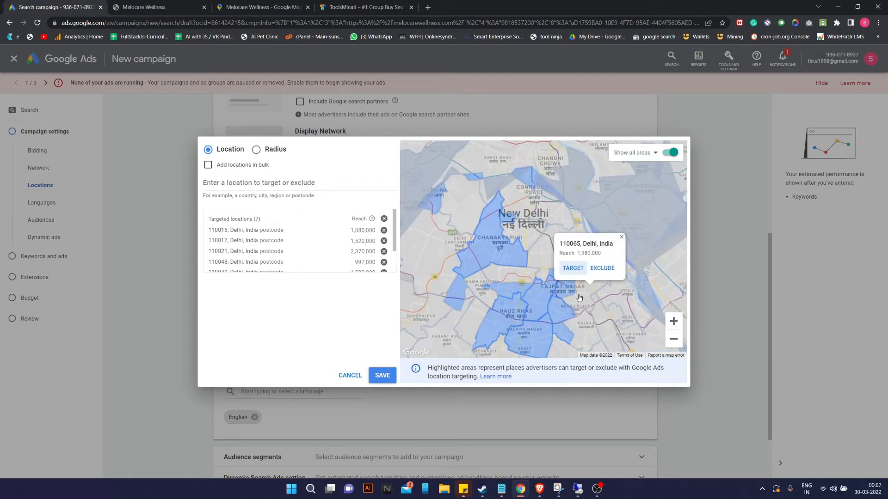
left_click(573, 268)
left_click(564, 269)
left_click(558, 263)
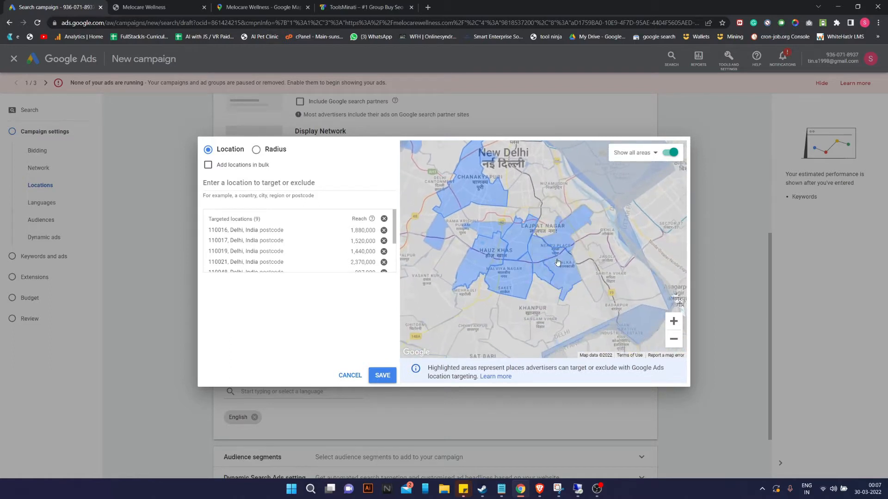
left_click(547, 225)
left_click(528, 207)
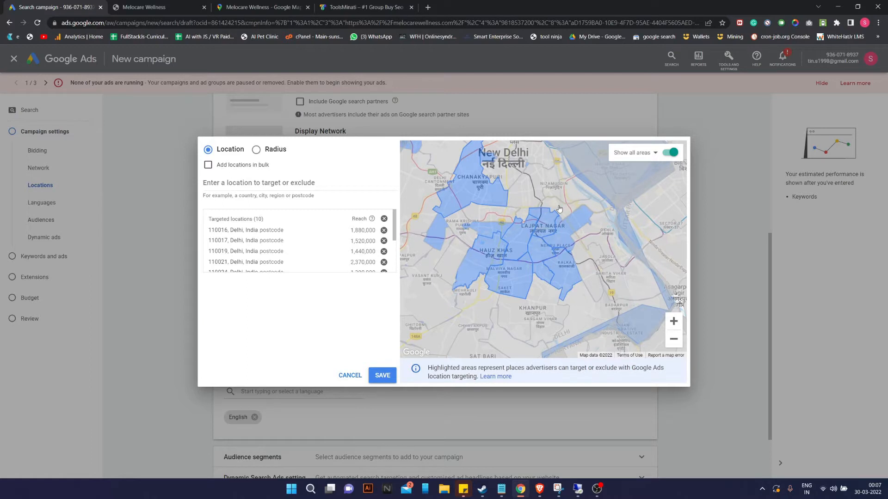
left_click(559, 209)
left_click(554, 207)
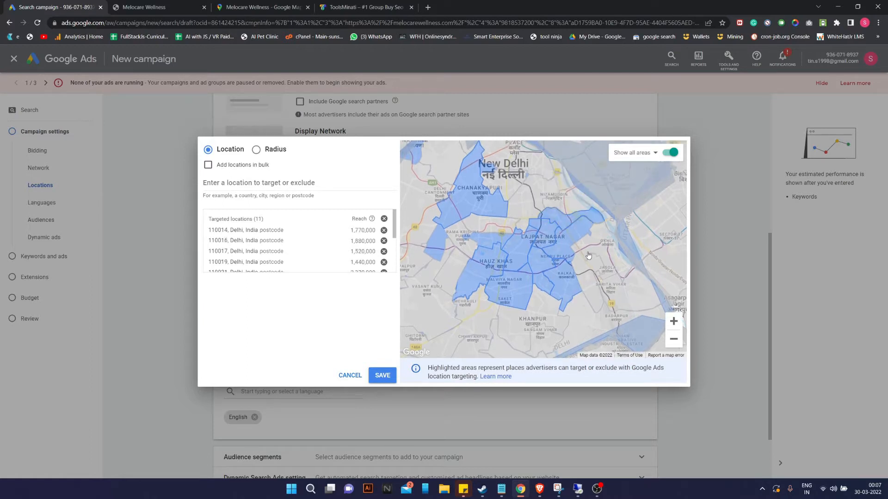
left_click(587, 270)
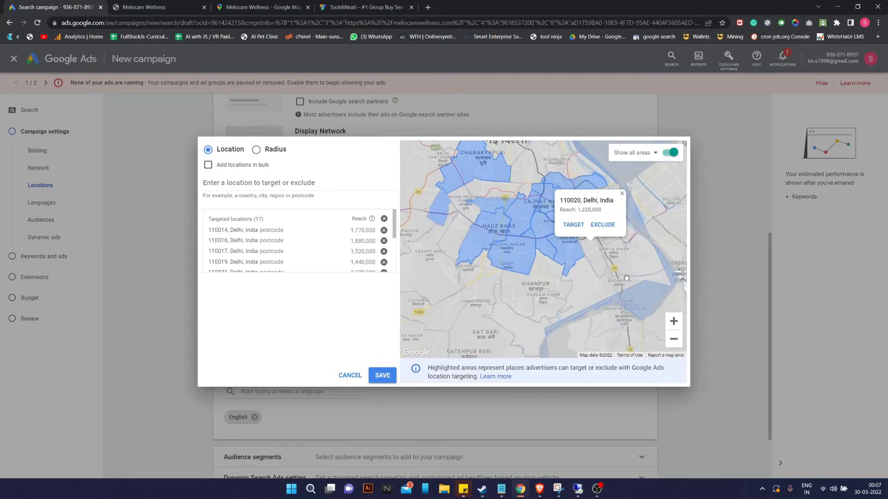
Target postcodes 110070 and 110037, then remove 110014 from the targeted list.
left_click_drag(639, 249, 661, 209)
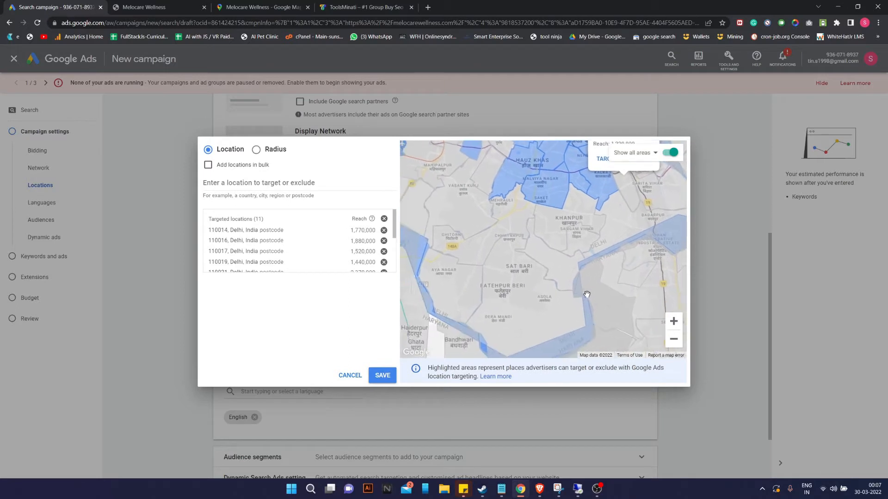
left_click_drag(480, 302, 514, 333)
left_click_drag(509, 296, 532, 319)
left_click_drag(534, 266, 536, 314)
left_click(536, 315)
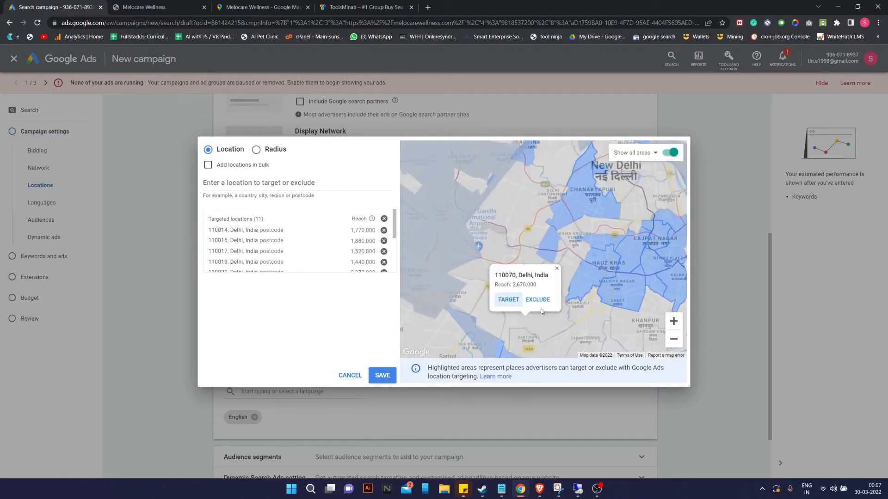
left_click(508, 300)
left_click(524, 269)
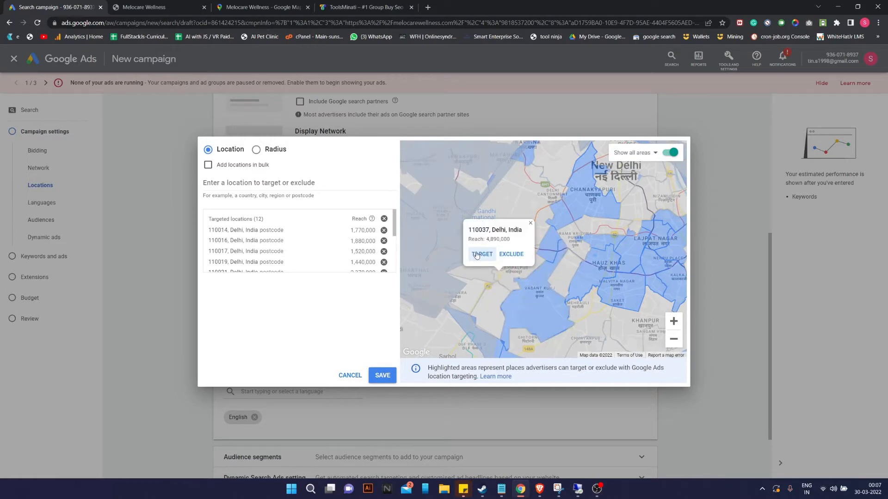
left_click(484, 253)
left_click_drag(538, 277, 583, 334)
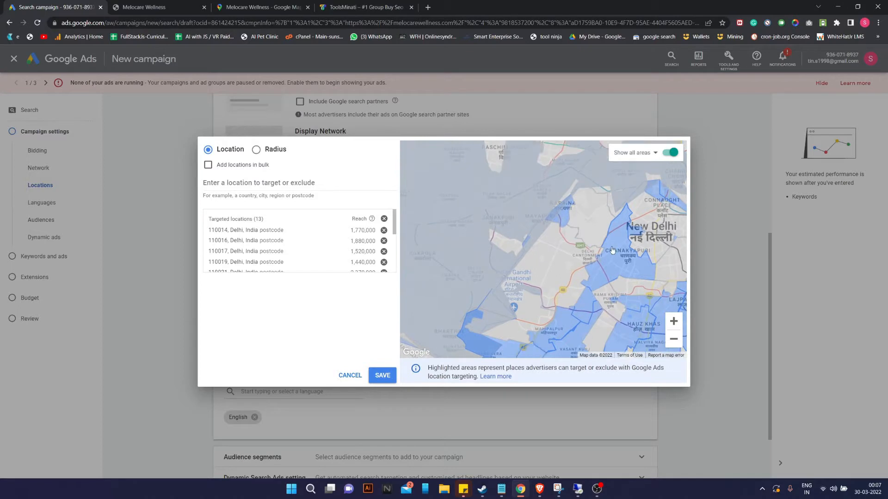
left_click_drag(611, 252, 578, 291)
left_click_drag(606, 262, 523, 288)
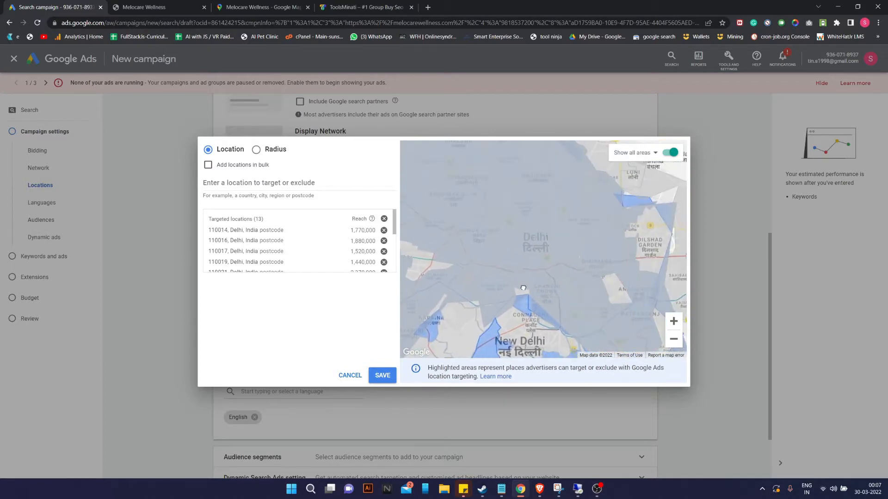
left_click(674, 322)
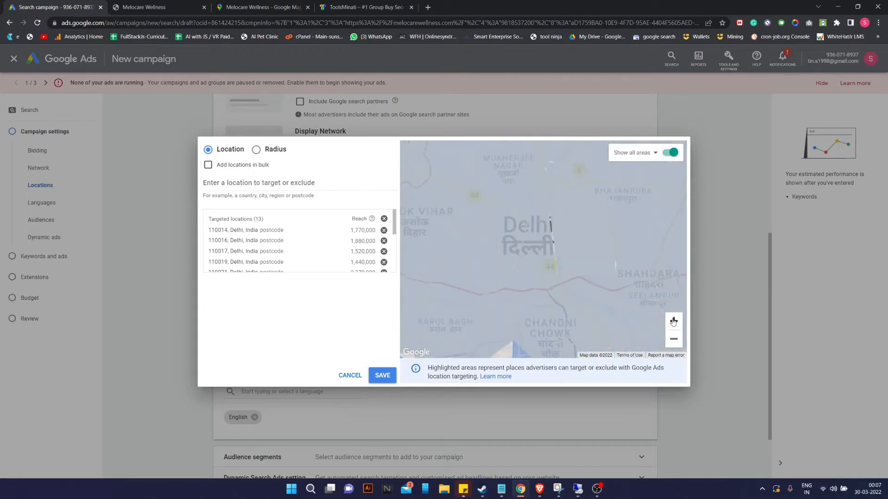
left_click(675, 340)
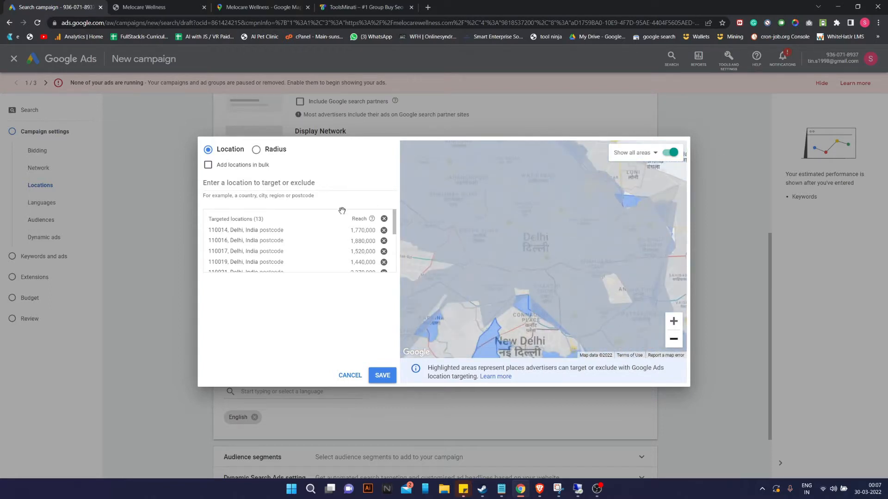
left_click(384, 230)
Remove New Delhi city and Delhi union territory from the targeted locations list.
left_click_drag(637, 313, 639, 213)
left_click_drag(440, 212, 359, 252)
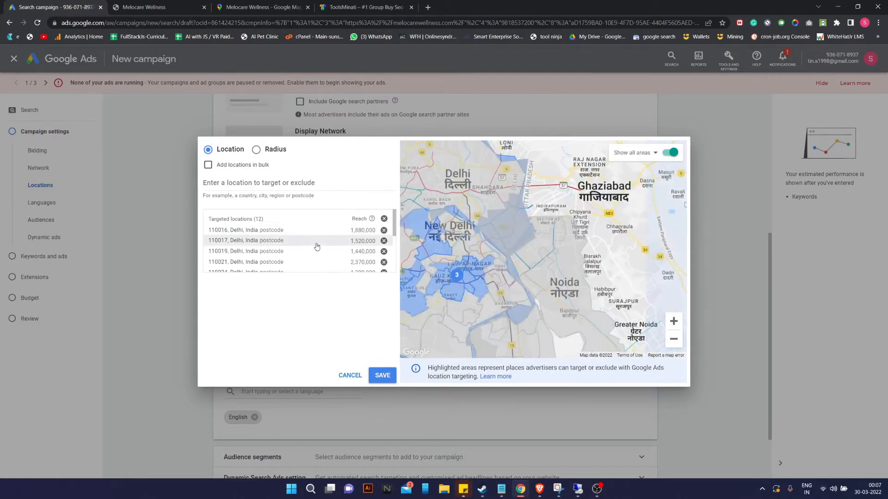
left_click_drag(562, 231, 651, 223)
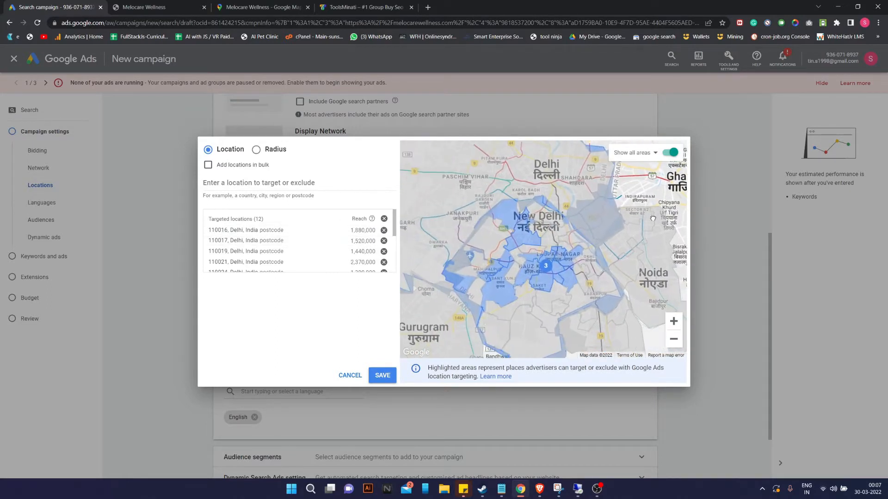
mouse_move(608, 321)
left_mouse_down()
mouse_move(614, 282)
mouse_move(616, 305)
left_mouse_up()
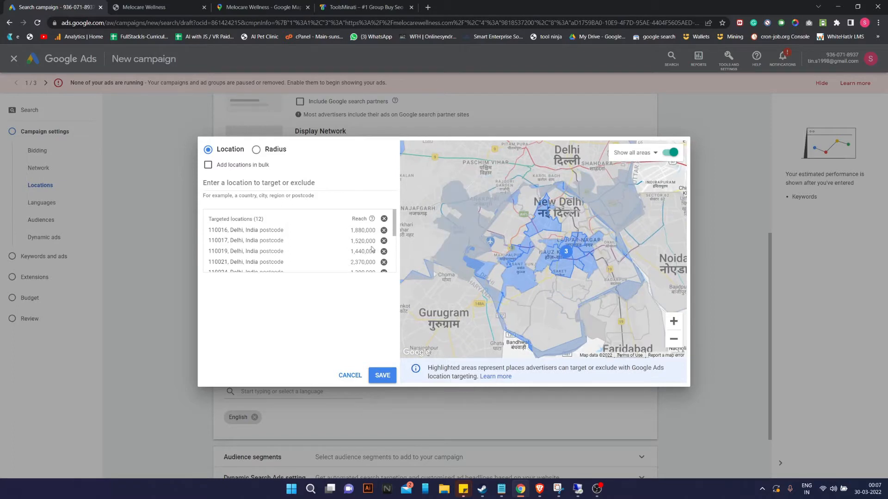
scroll(365, 250, "down", 3)
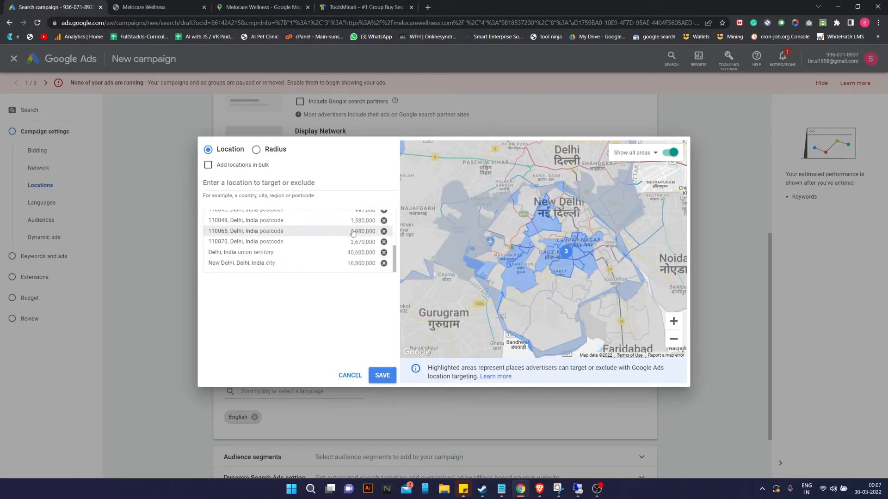
left_click(384, 263)
left_click(384, 263)
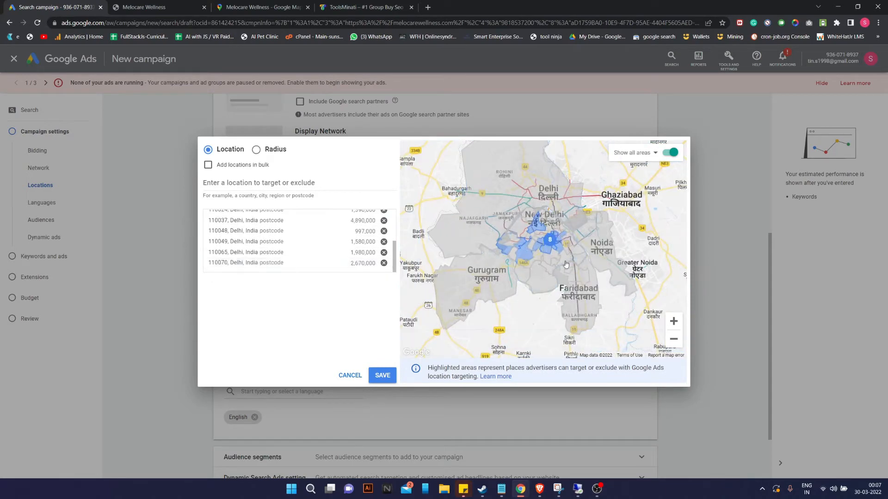
Zoom the map in on south Delhi and bring up postcode 110030's details.
left_click(674, 326)
left_click(674, 325)
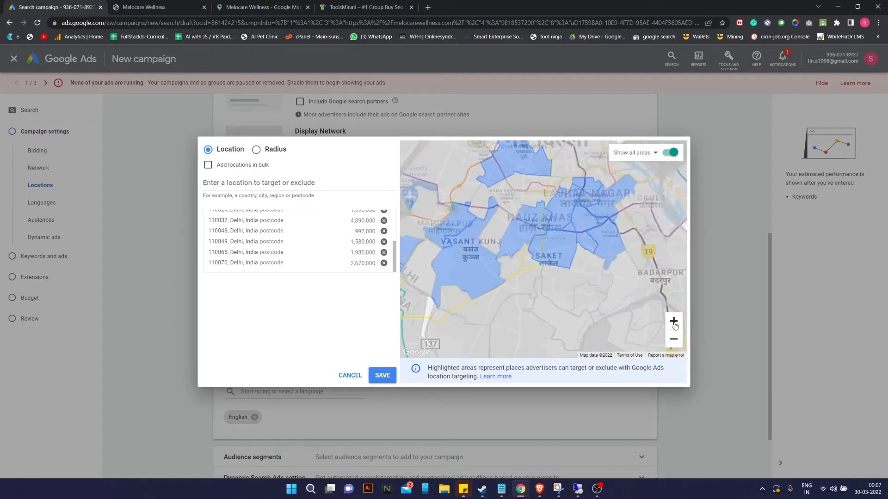
left_click(675, 326)
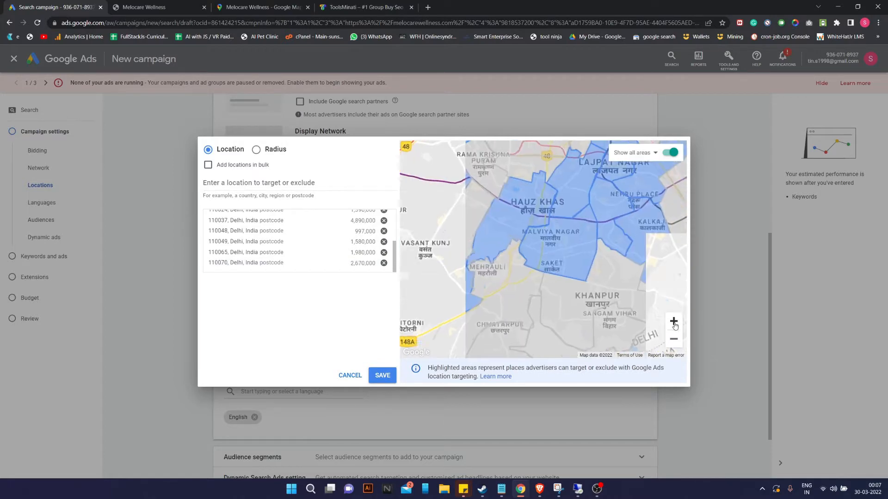
left_click(479, 283)
Target postcodes 110030, 110062 and 110001 (Connaught Place) on the map.
left_click(444, 315)
left_click_drag(590, 285, 528, 338)
left_click(590, 212)
left_click(605, 203)
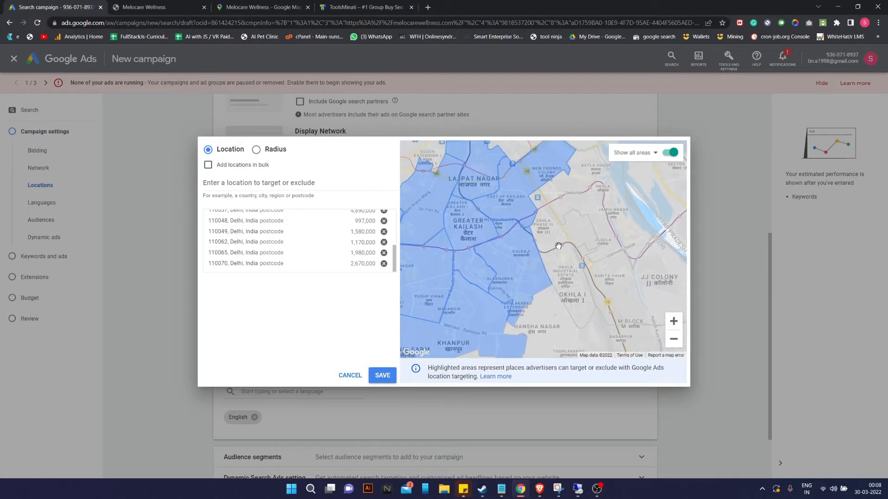
left_click_drag(558, 246, 539, 341)
left_click_drag(564, 205, 659, 268)
left_click_drag(477, 200, 496, 229)
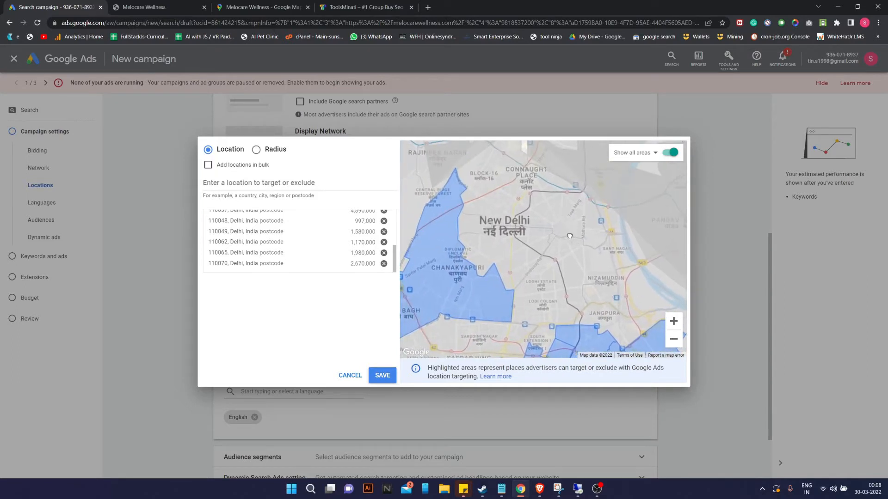
left_click_drag(505, 188, 517, 259)
left_click(535, 256)
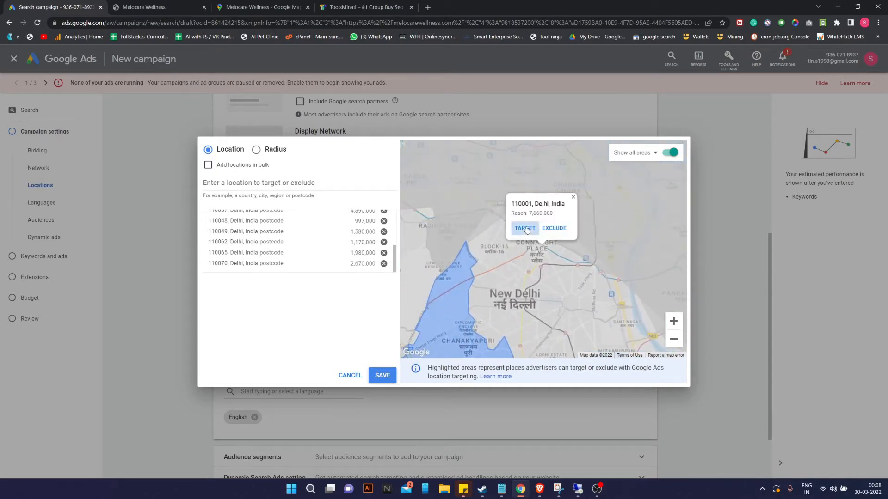
left_click(524, 283)
Target a nearby postcode plus 110011, 110029 and 110023 around Safdarjung Enclave.
left_click_drag(568, 279, 572, 262)
left_click_drag(576, 308, 563, 270)
left_click(570, 238)
left_click(563, 244)
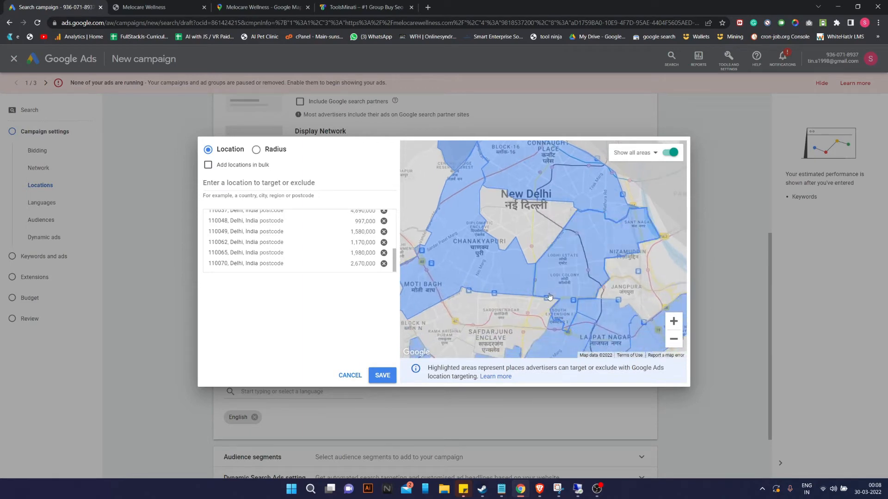
left_click(531, 223)
left_click(516, 211)
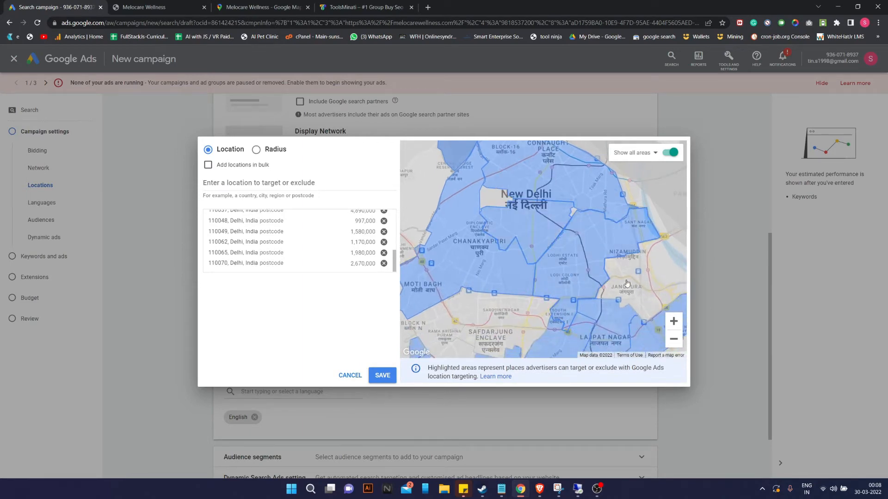
left_click_drag(569, 300, 622, 262)
left_click_drag(543, 292, 580, 265)
left_click(581, 265)
left_click(576, 259)
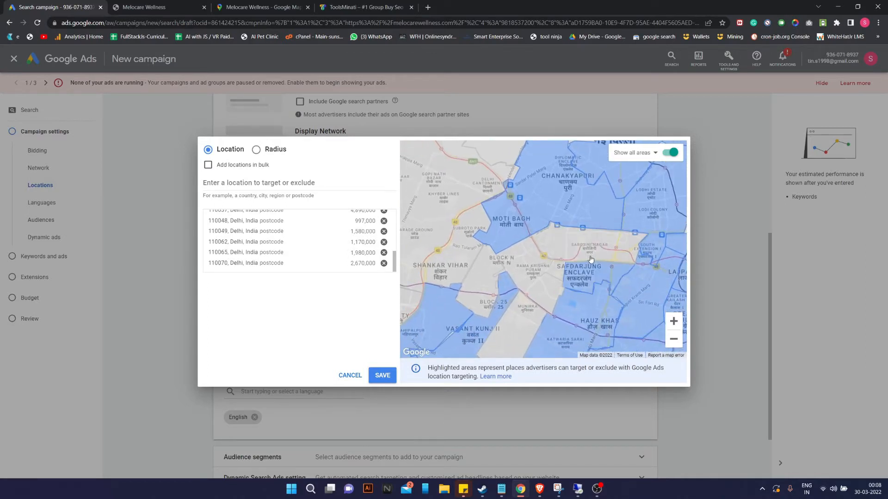
left_click(593, 243)
left_click(577, 236)
Check postcode 110067 and the New Delhi area, then target postcode 110005.
left_click_drag(525, 326, 550, 291)
left_click(550, 291)
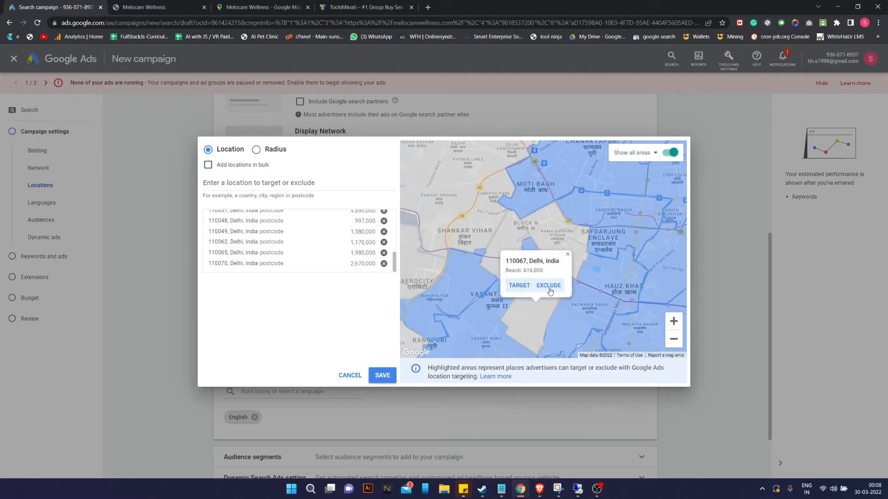
left_click(561, 233)
left_click_drag(555, 310, 630, 279)
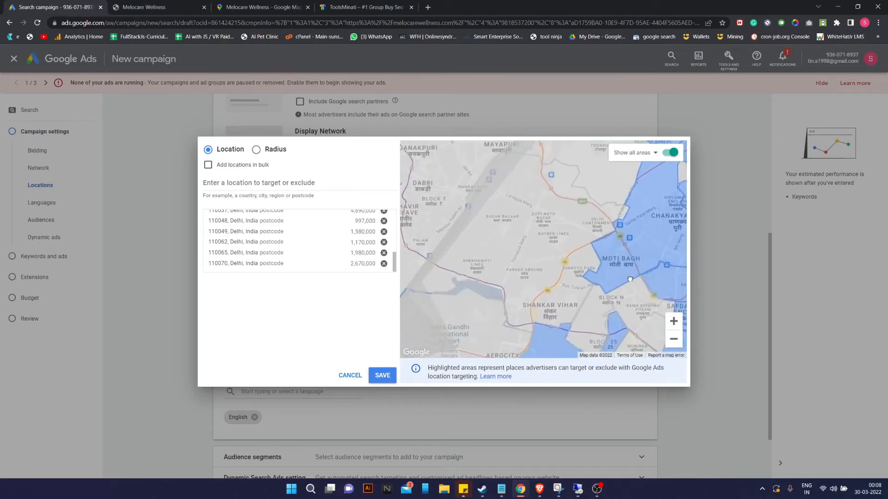
left_click_drag(565, 279, 493, 320)
left_click_drag(513, 290, 506, 316)
left_click_drag(558, 287, 456, 392)
left_click(549, 280)
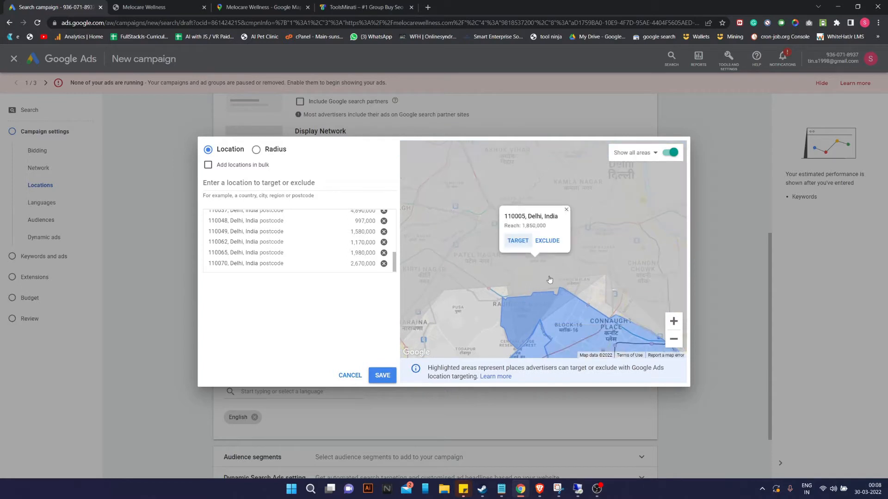
left_click(518, 241)
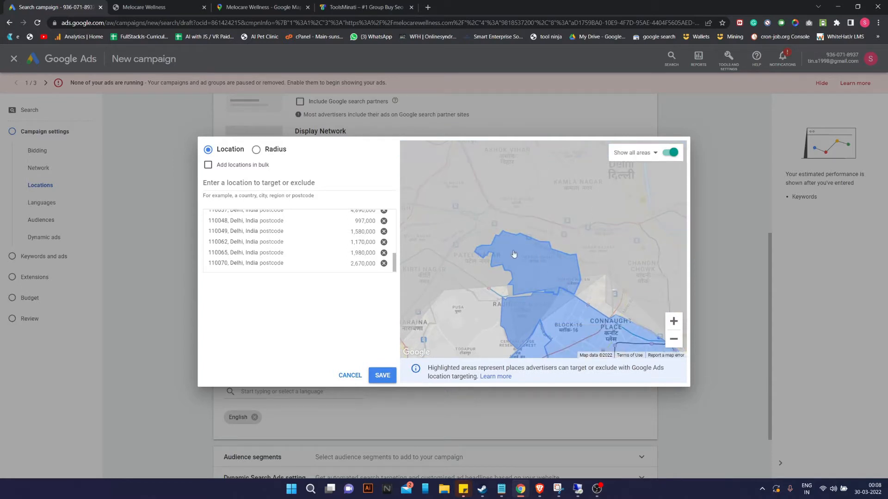
Target postcodes 110027, 110063 and a neighbouring postcode area.
left_click_drag(583, 286, 644, 274)
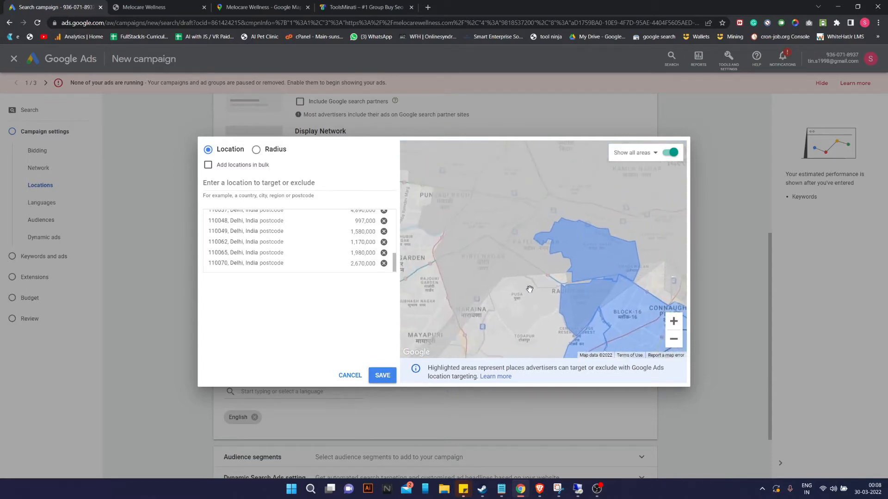
left_click_drag(538, 296, 583, 283)
left_click_drag(503, 271, 566, 250)
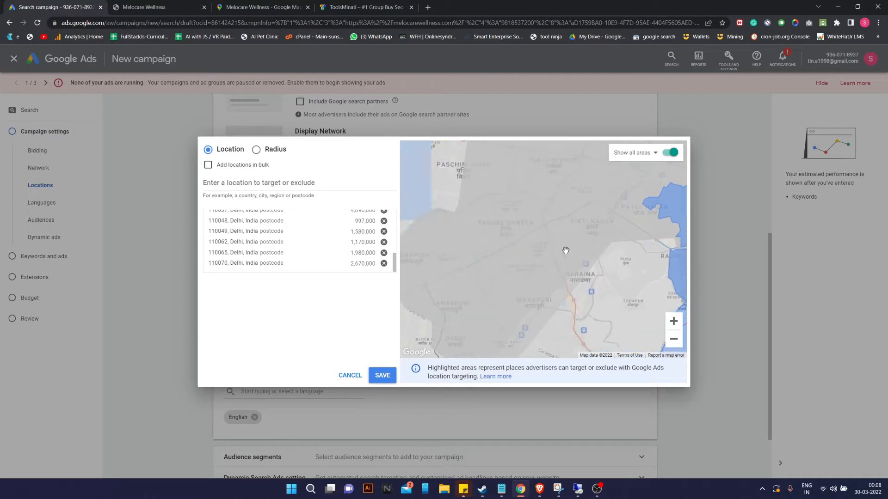
left_click(511, 220)
left_click(505, 223)
left_click_drag(518, 287, 549, 332)
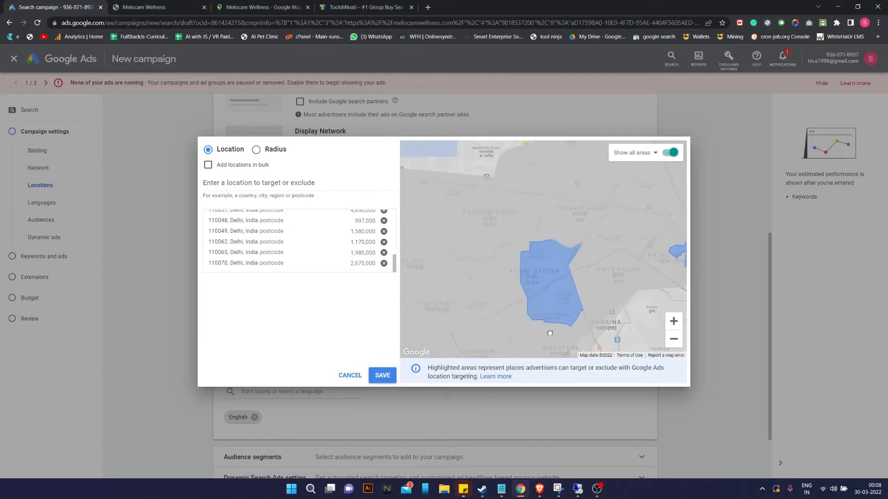
left_click(520, 232)
left_click(510, 200)
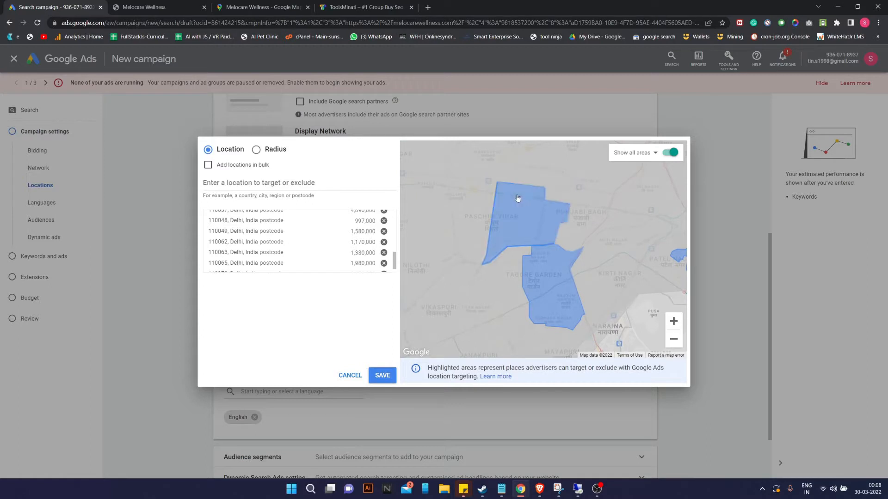
left_click(581, 226)
left_click(578, 216)
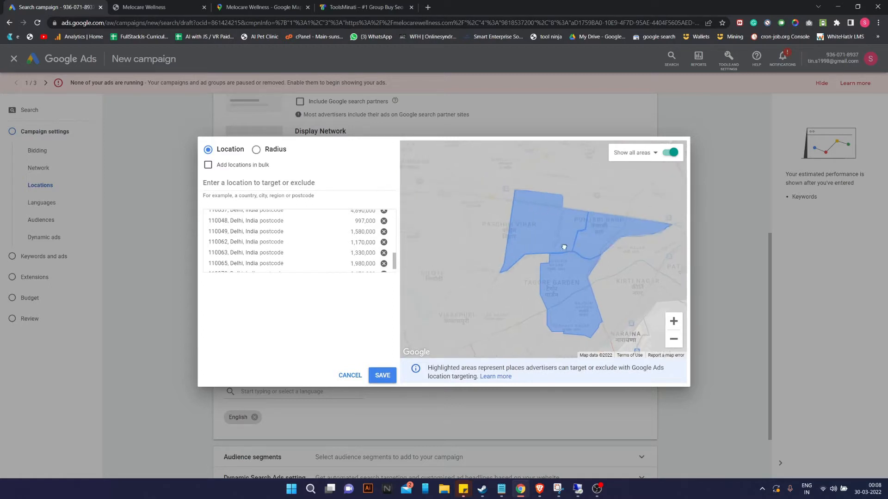
Target west Delhi postcodes 110087, 110058 (Janakpuri) and 110018 (Vikaspuri).
left_click_drag(563, 246, 497, 273)
left_click(566, 284)
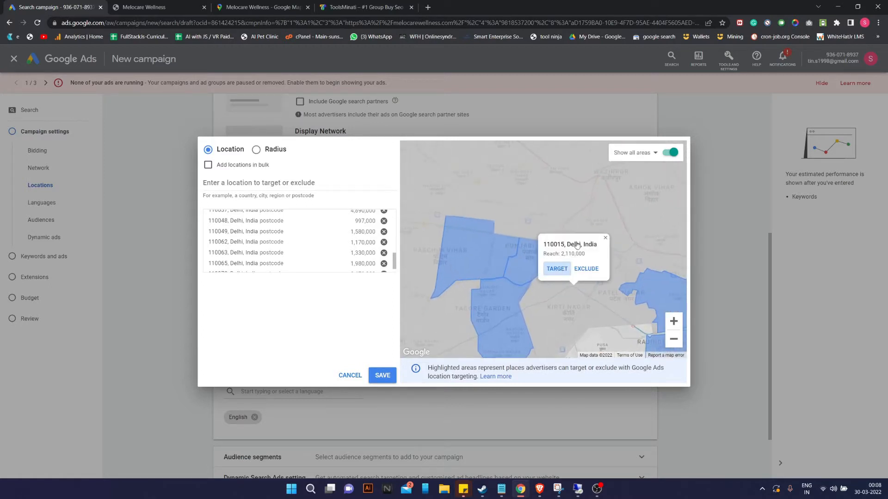
left_click_drag(601, 209, 600, 276)
left_click_drag(496, 283, 574, 277)
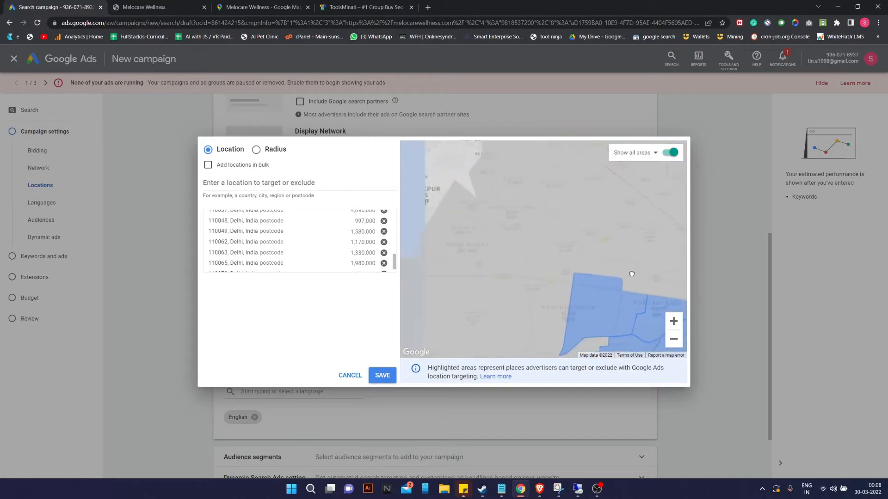
left_click(569, 285)
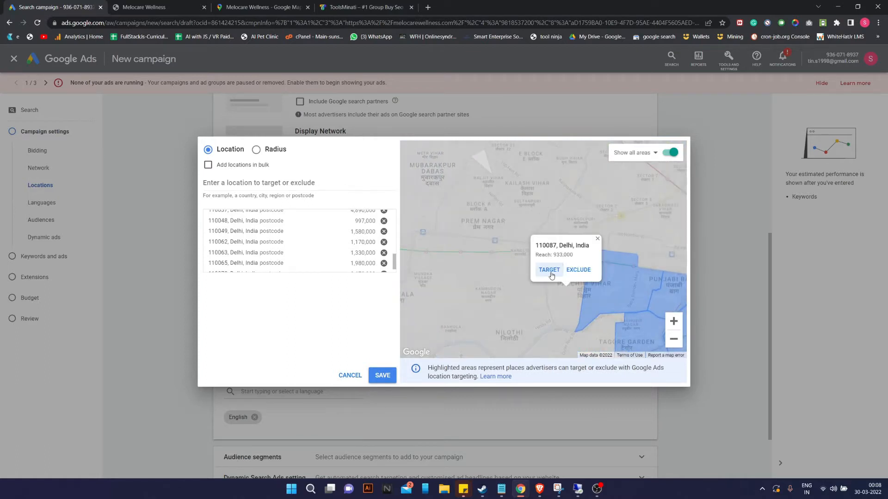
left_click(548, 273)
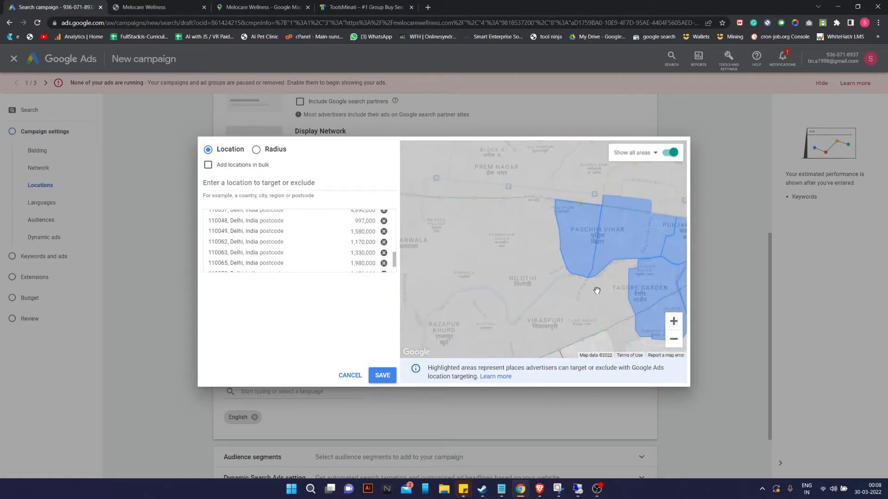
mouse_move(600, 312)
left_mouse_down()
mouse_move(588, 276)
mouse_move(600, 255)
mouse_move(592, 234)
mouse_move(581, 242)
left_mouse_up()
left_click(584, 298)
left_click(549, 287)
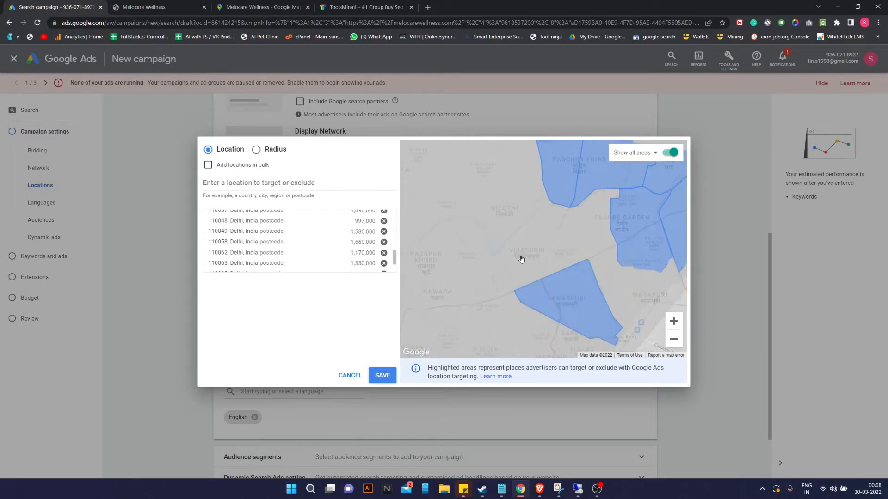
left_click(521, 259)
left_click(545, 222)
left_click_drag(595, 252, 611, 201)
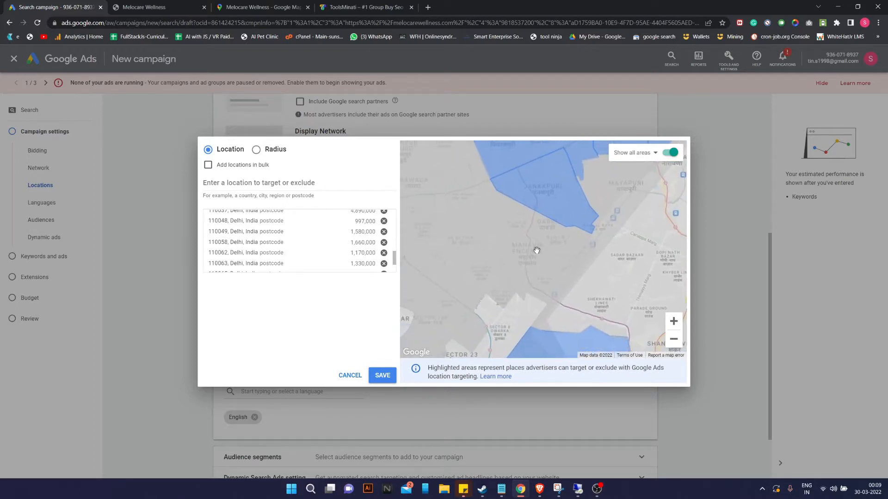
left_click_drag(503, 305, 585, 246)
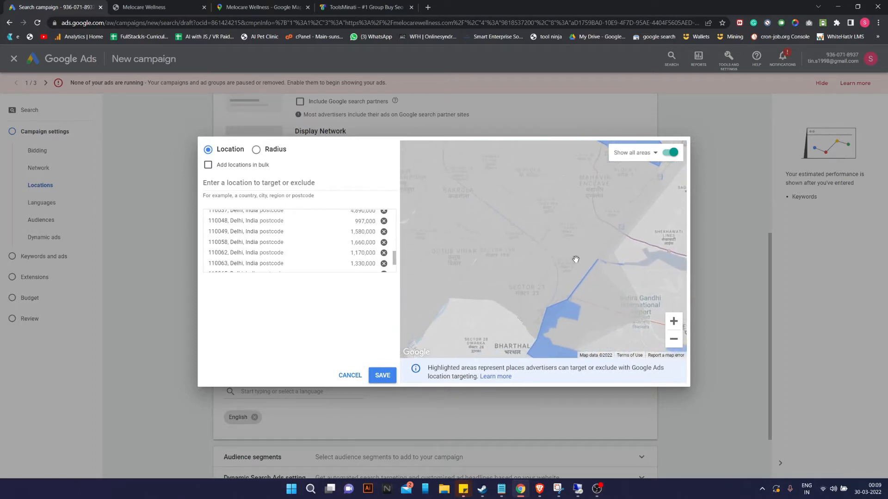
left_click(226, 184)
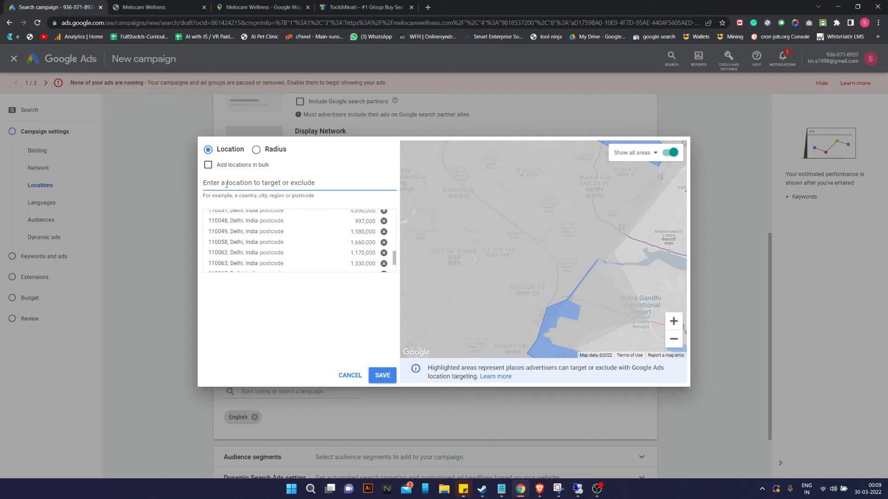
Search 'dwarka' and target the Dwarka postcode 110077.
type("d")
key("BackSpace")
key("BackSpace")
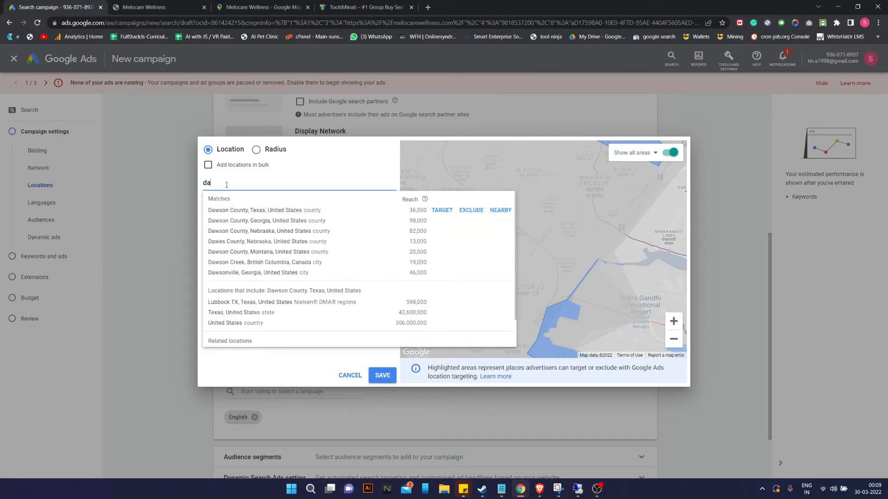
type("warka")
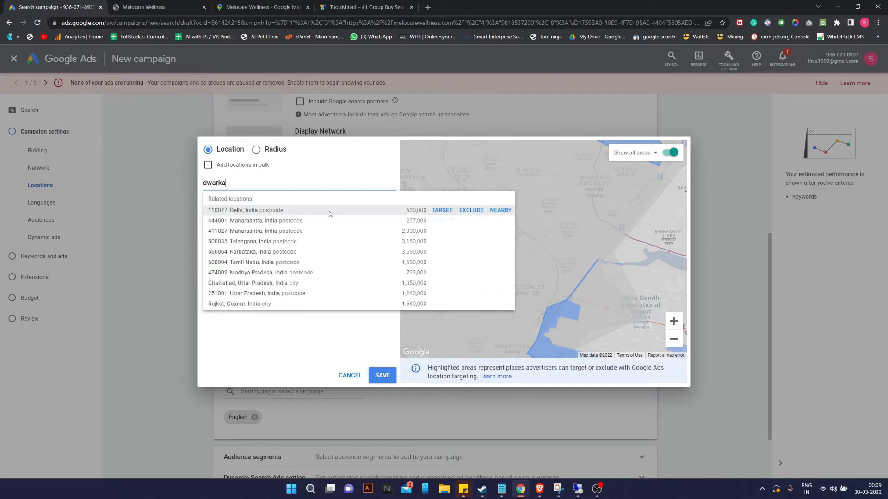
left_click(453, 214)
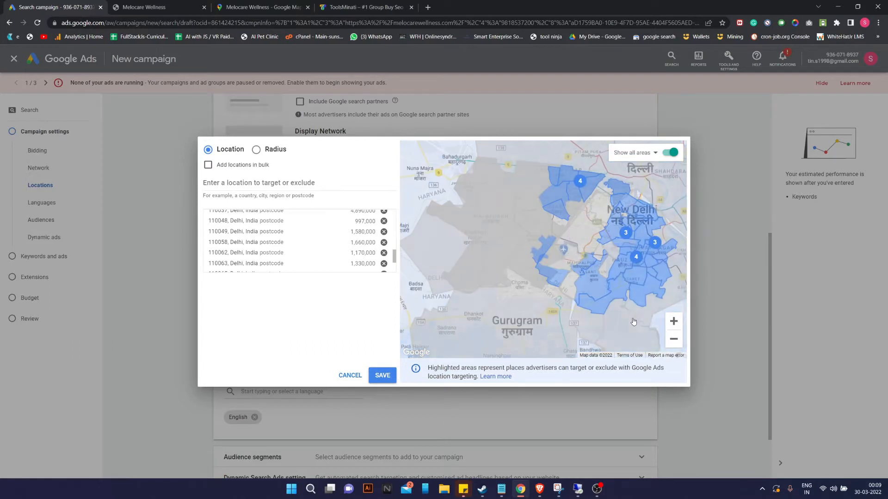
Target postcode 110036 in north-western Delhi on the map.
left_click_drag(603, 328, 509, 431)
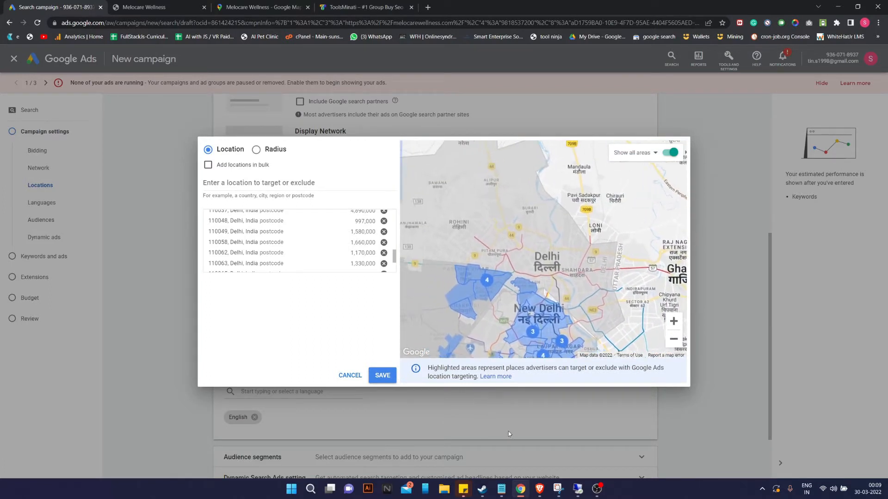
mouse_move(433, 231)
left_mouse_down()
mouse_move(500, 253)
mouse_move(465, 258)
left_mouse_up()
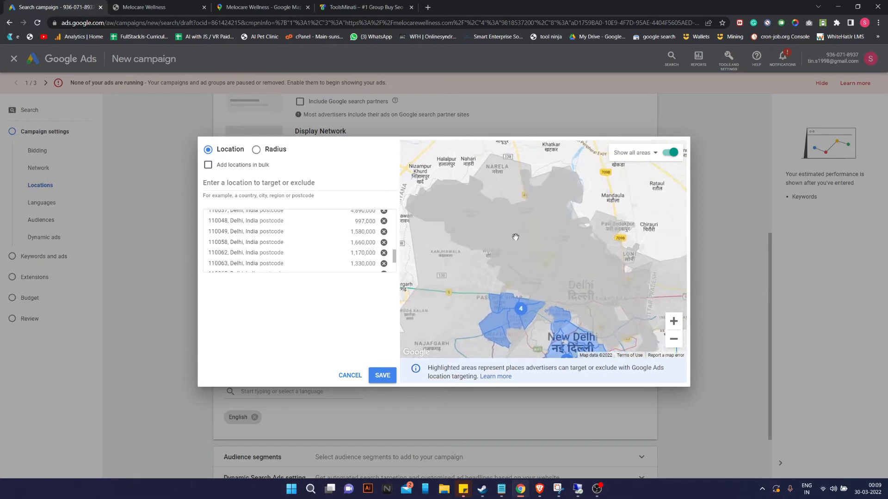
left_click(530, 288)
left_click(510, 266)
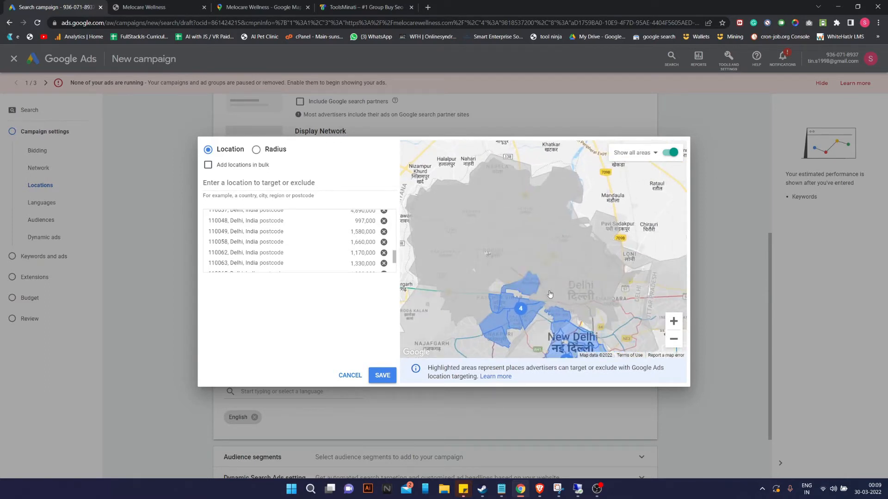
Search for Gurugram and target Gurgaon, Haryana.
left_click_drag(546, 297, 612, 239)
left_click_drag(521, 282, 531, 254)
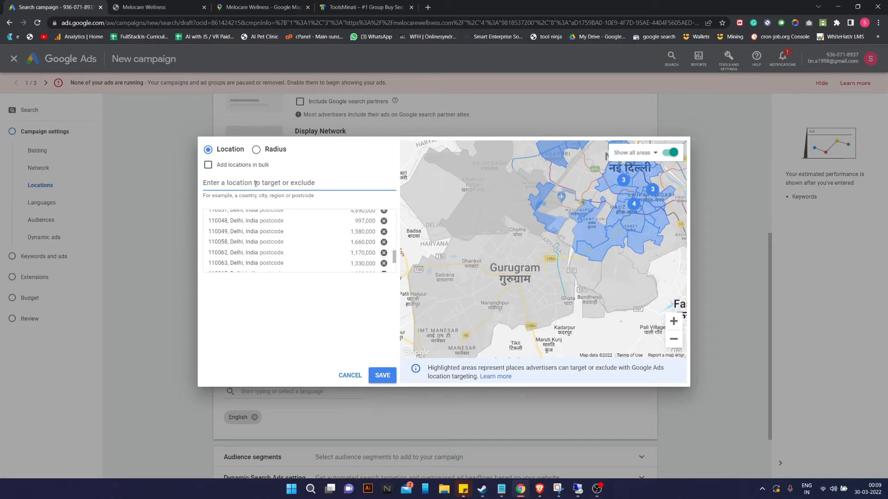
type("gurugra")
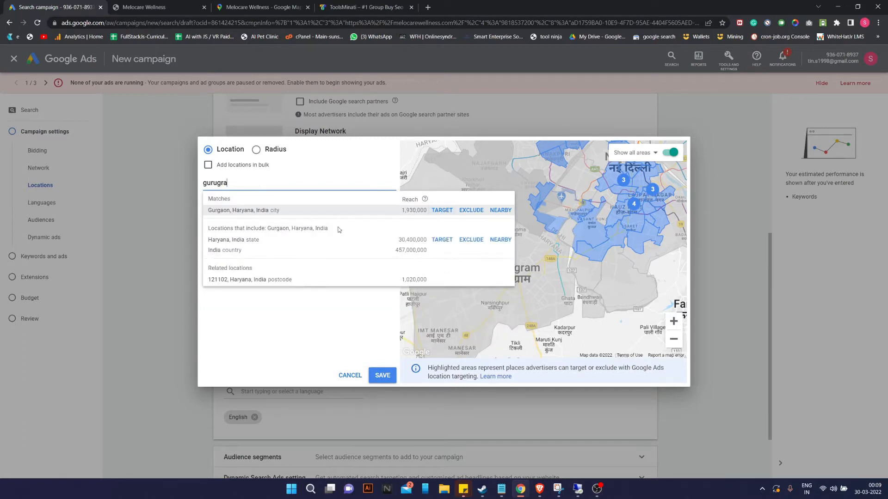
left_click(443, 210)
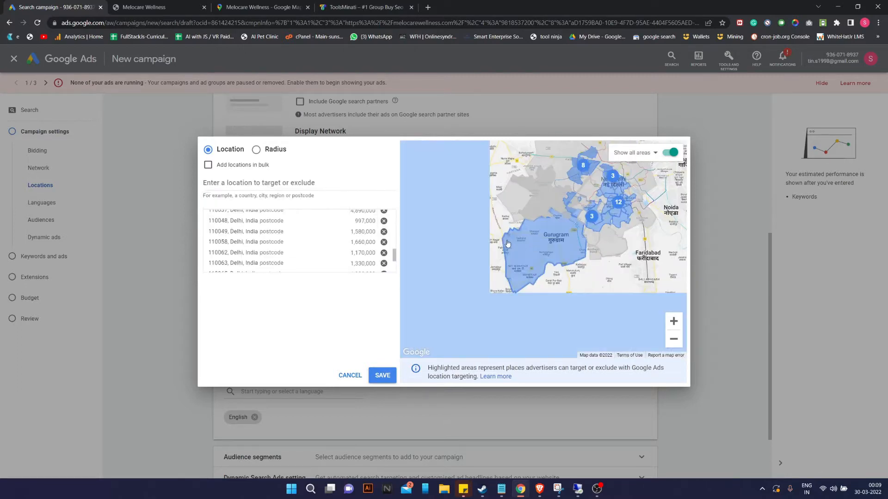
Centre the map on Delhi and zoom in four levels on central Delhi.
left_click_drag(627, 282, 557, 355)
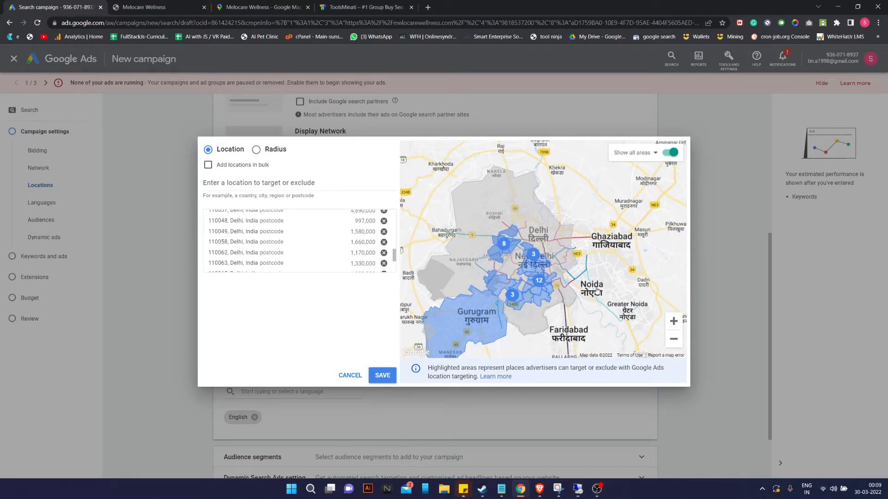
left_click(674, 324)
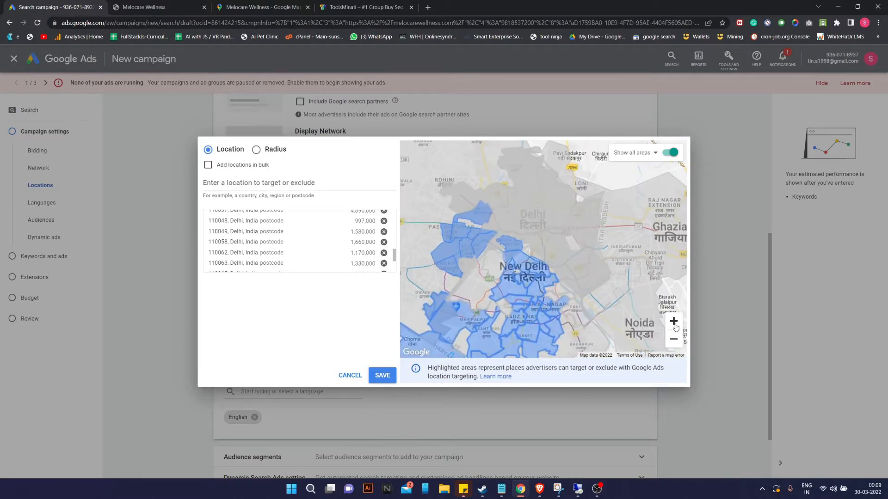
left_click(674, 325)
left_click(671, 323)
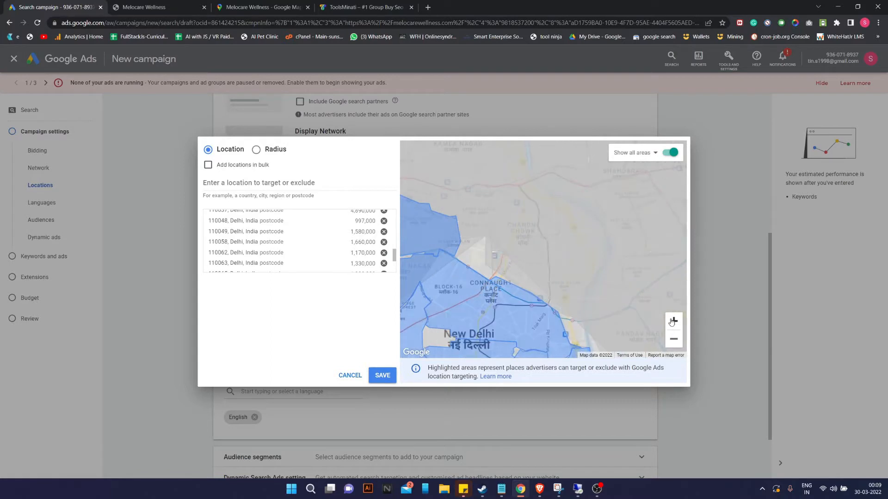
left_click(673, 322)
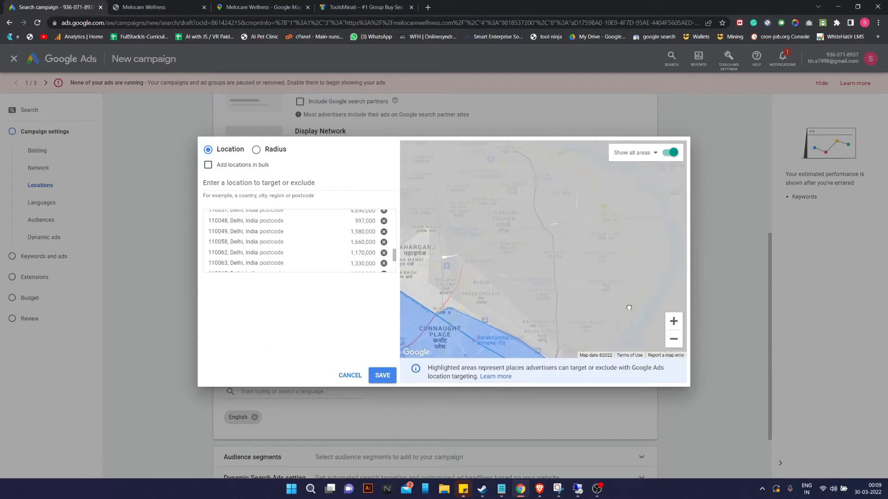
Pan the map across northwest Delhi past Ashok Vihar and Rithala to Nangloi.
left_click_drag(625, 308, 666, 328)
left_click_drag(486, 263, 609, 324)
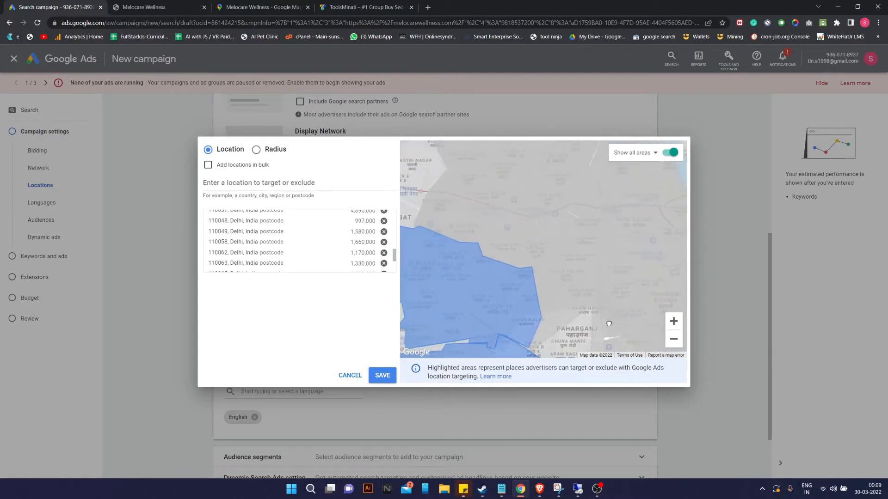
left_click_drag(623, 239, 643, 294)
left_click_drag(558, 232, 629, 306)
left_click_drag(550, 276, 603, 320)
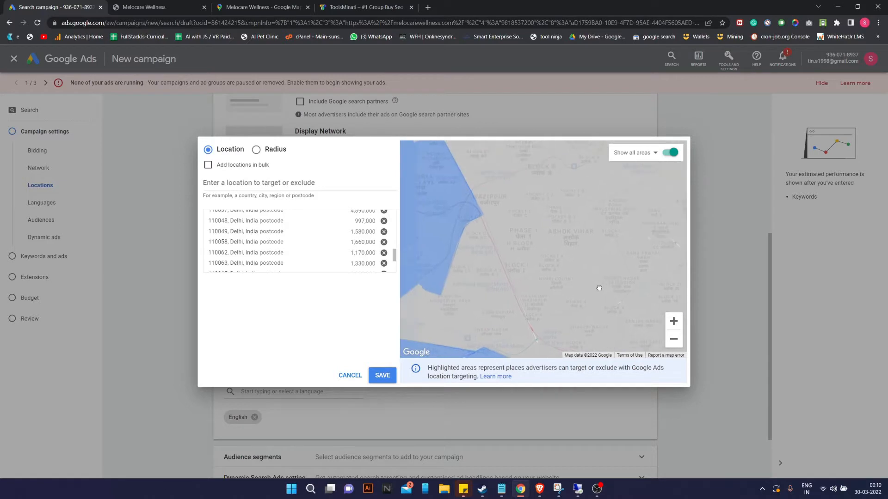
left_click_drag(544, 281, 596, 262)
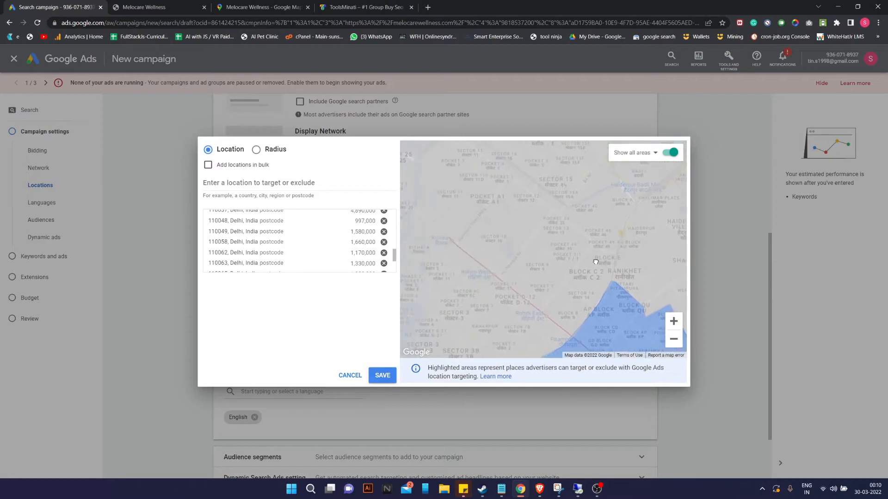
left_click_drag(499, 257, 569, 241)
left_click_drag(474, 233, 553, 188)
left_click_drag(536, 291, 588, 236)
left_click_drag(519, 281, 601, 222)
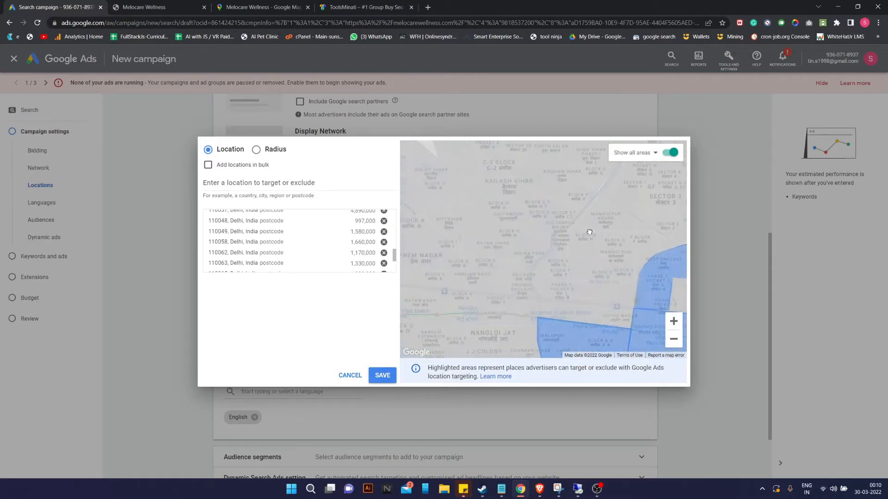
left_click_drag(560, 268, 585, 252)
mouse_move(489, 317)
left_mouse_down()
mouse_move(515, 296)
mouse_move(479, 320)
left_mouse_up()
Target postcodes 110086 and 110083 around Mangolpuri.
left_click(582, 250)
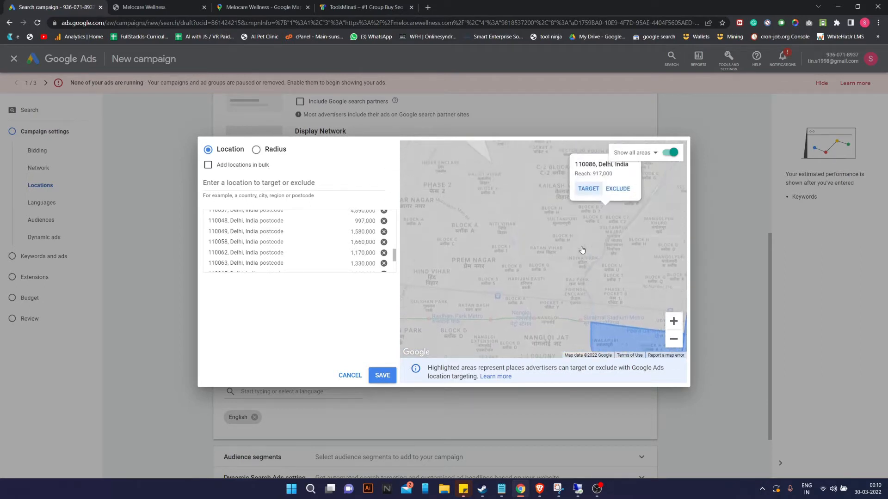
left_click(588, 200)
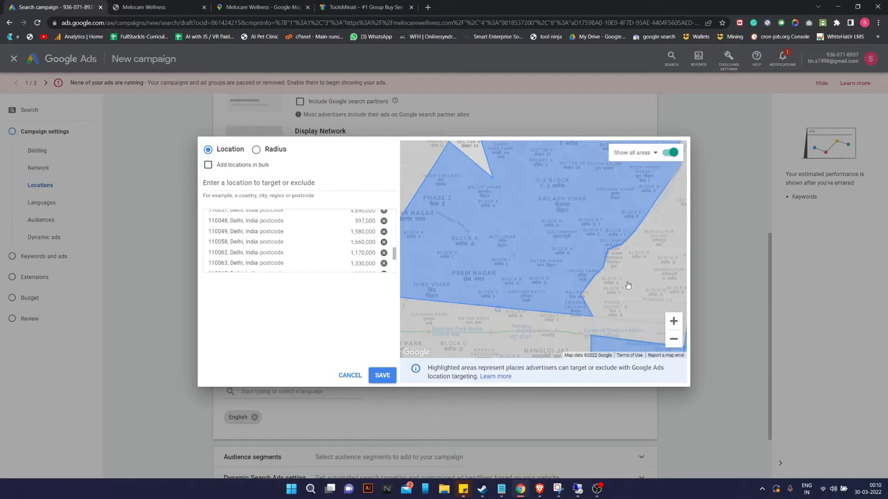
left_click_drag(626, 288, 548, 240)
left_click(560, 256)
left_click(570, 270)
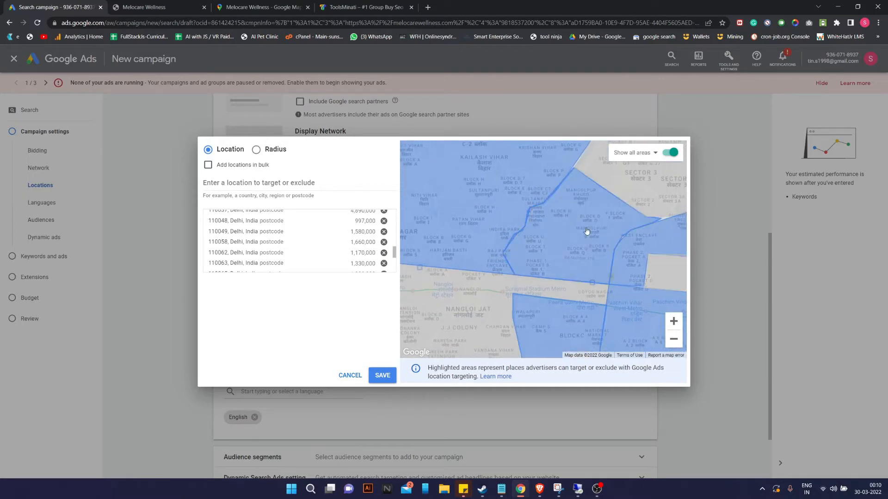
Zoom out to all of Delhi and target postcodes 110088 and 110053.
left_click(677, 342)
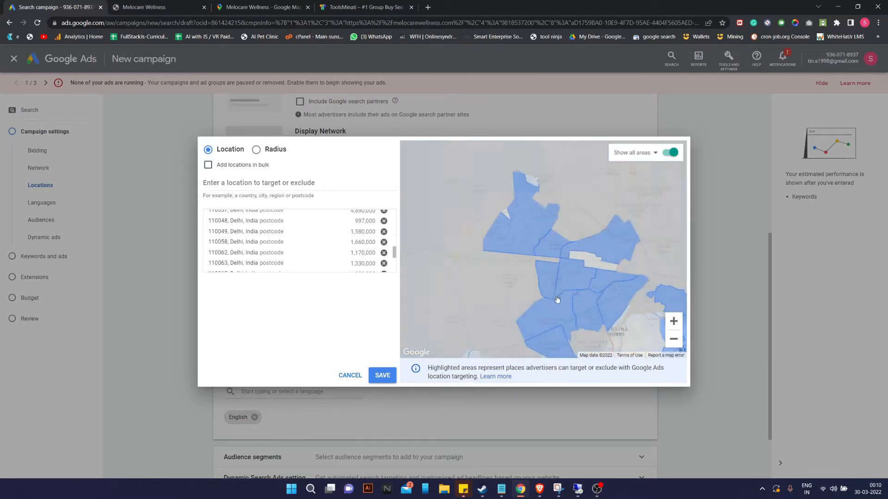
left_click(677, 342)
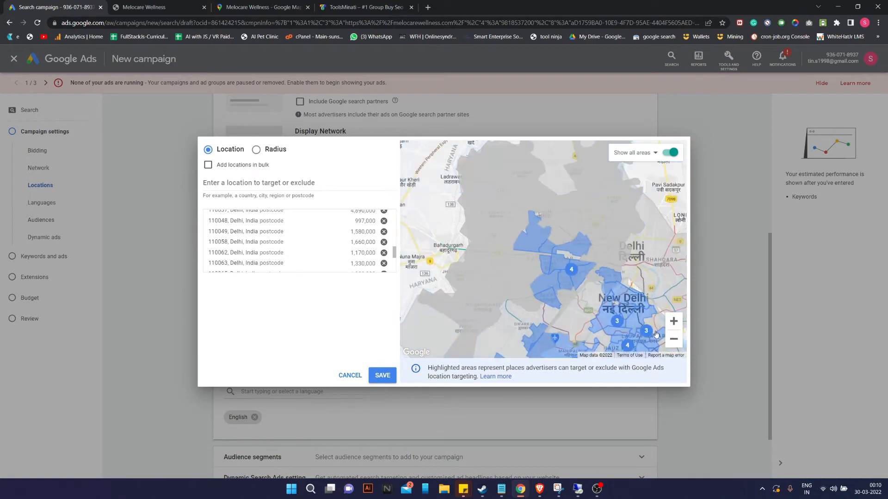
left_click(680, 344)
left_click_drag(586, 259, 545, 263)
left_click(524, 246)
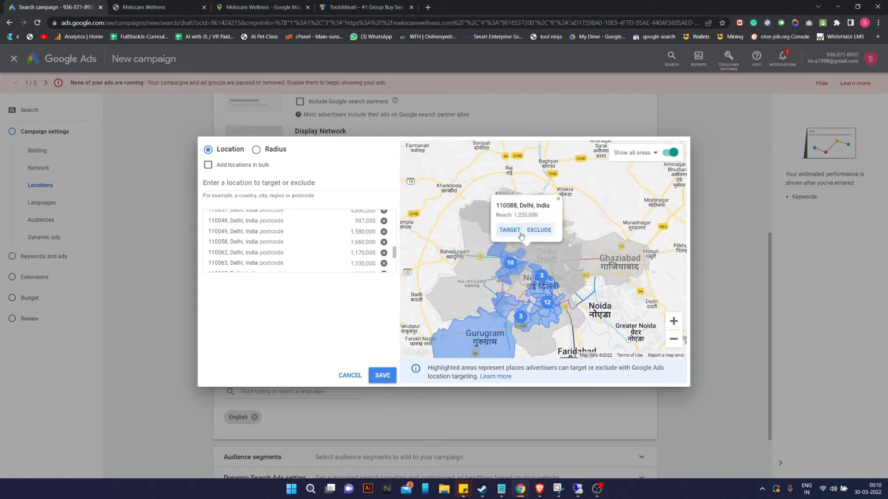
left_click(509, 231)
left_click(561, 264)
left_click(542, 248)
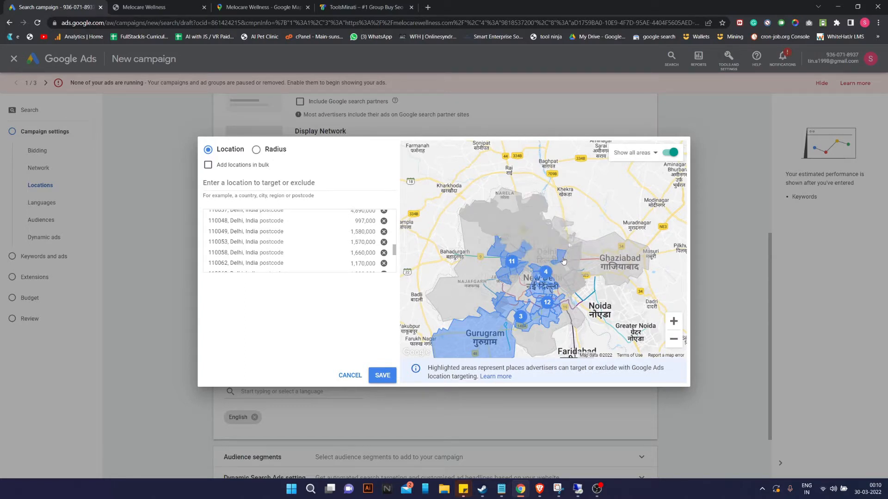
Zoom out and pan the map to east Delhi around Anand Vihar and Vasundhara.
scroll(549, 285, "up", 5)
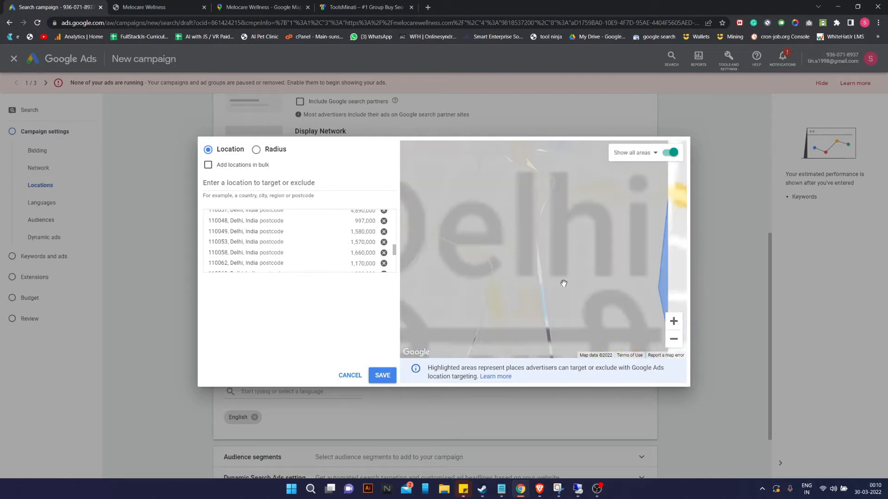
left_click(673, 340)
left_click(674, 342)
left_click_drag(533, 295, 509, 279)
left_click_drag(589, 349, 473, 258)
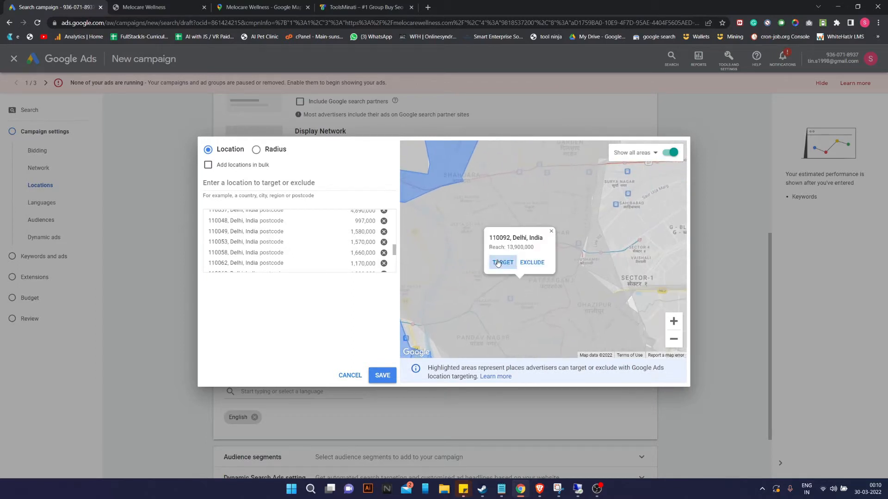
left_click_drag(561, 287, 505, 337)
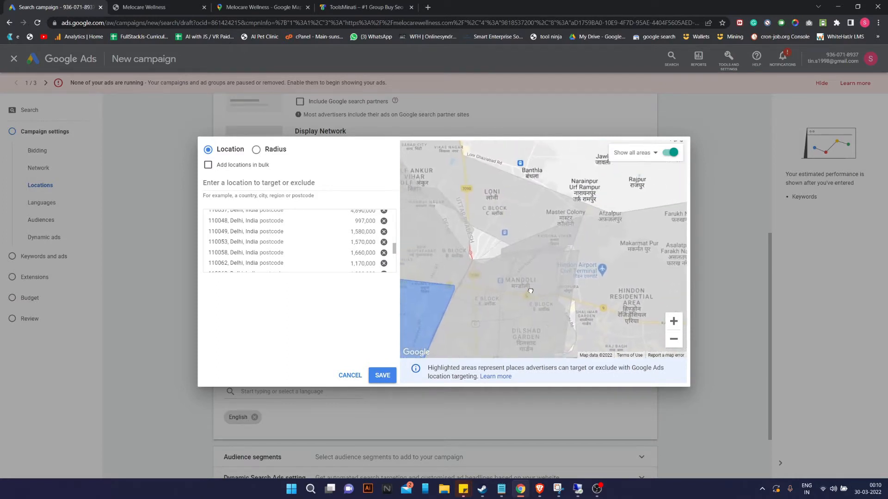
left_click_drag(530, 290, 510, 349)
left_click_drag(590, 268, 514, 335)
left_click_drag(549, 233, 476, 170)
left_click_drag(569, 286, 607, 226)
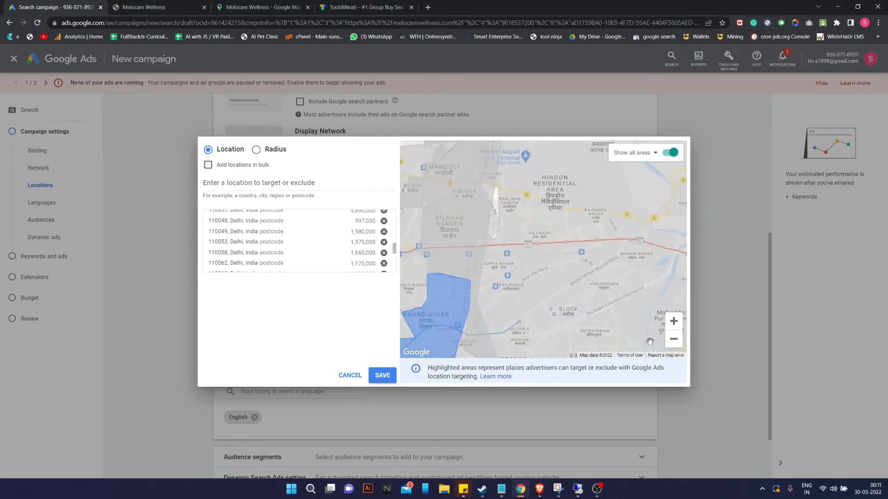
Zoom out around New Delhi and target postcodes 110067 and 110022.
left_click(674, 341)
left_click(674, 341)
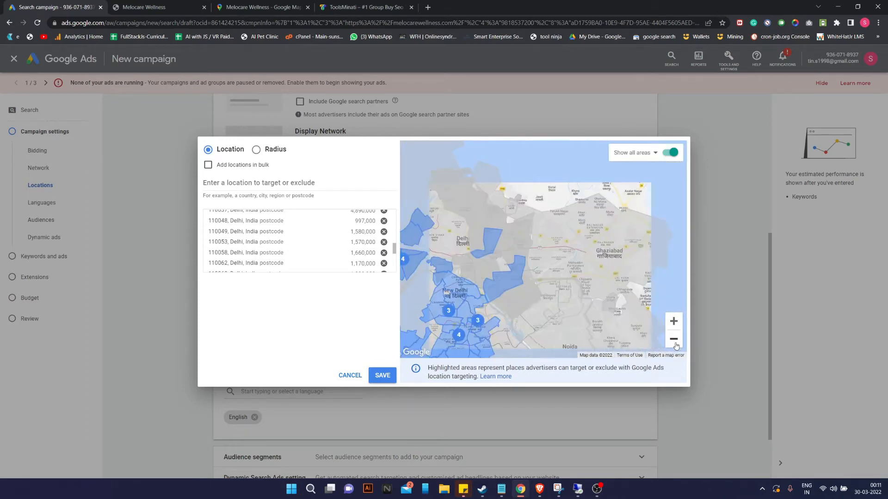
left_click_drag(605, 326, 646, 262)
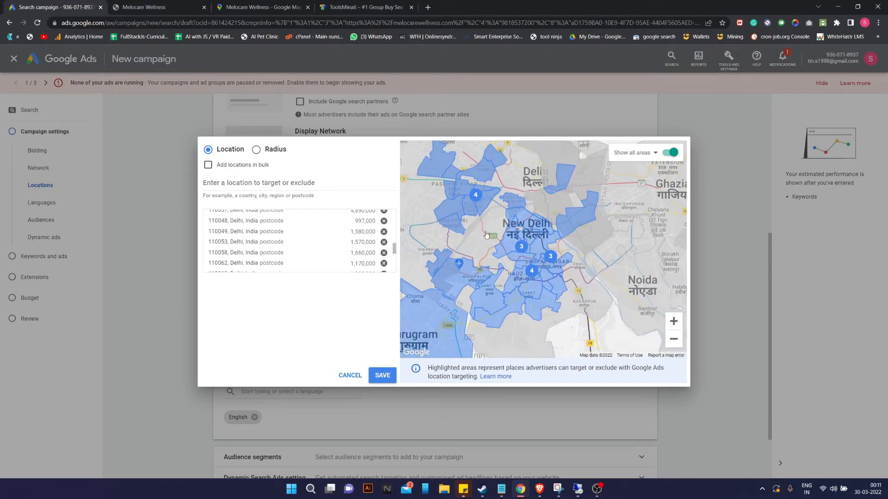
left_click(503, 276)
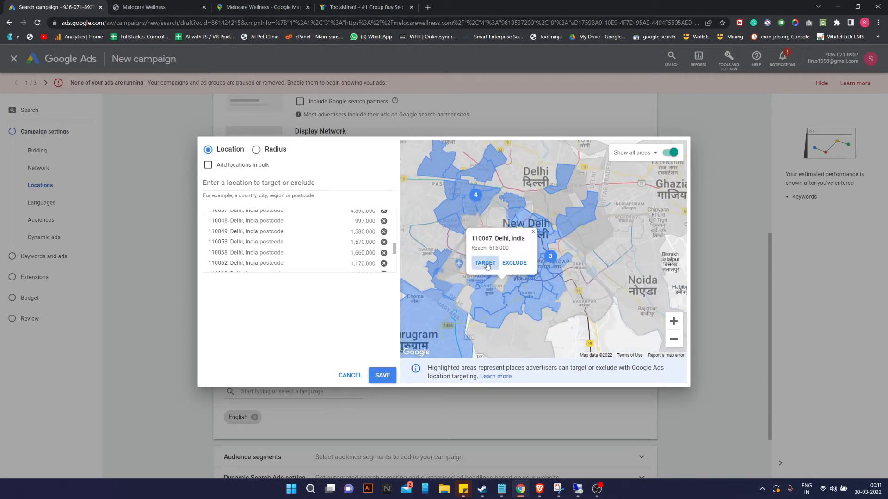
left_click(484, 263)
left_click(509, 268)
left_click(488, 249)
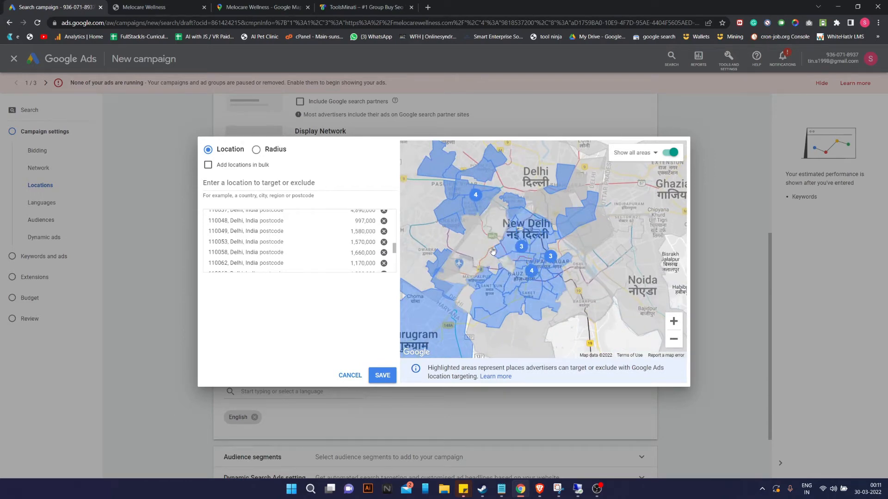
Target the Indira Gandhi International Airport area, the whole New Delhi area and postcode 110010.
left_click(470, 271)
left_click(444, 251)
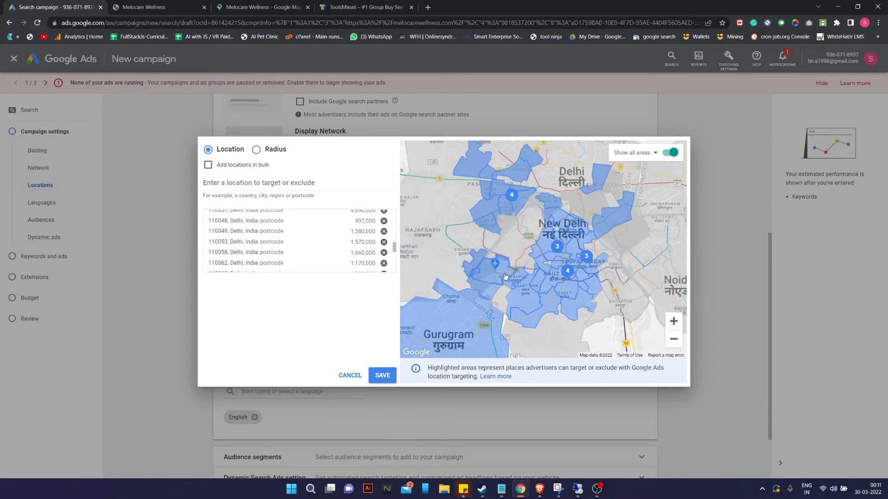
left_click(527, 265)
left_click(531, 273)
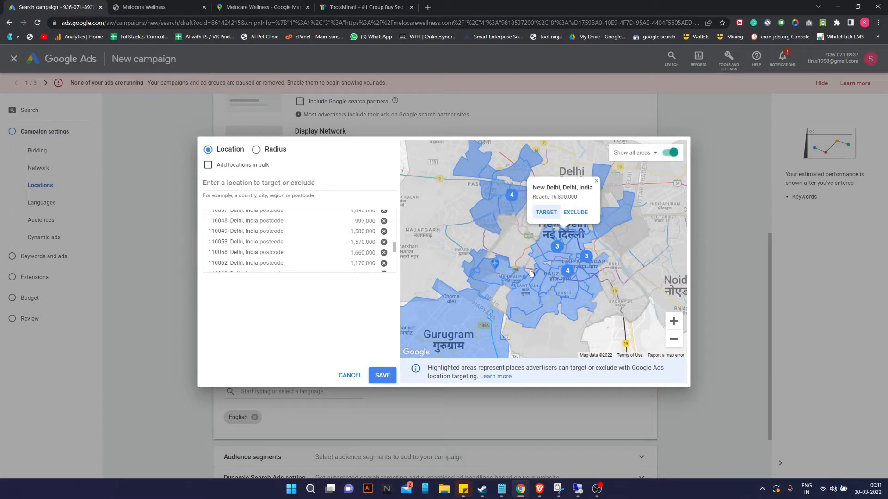
left_click(546, 212)
left_click(516, 248)
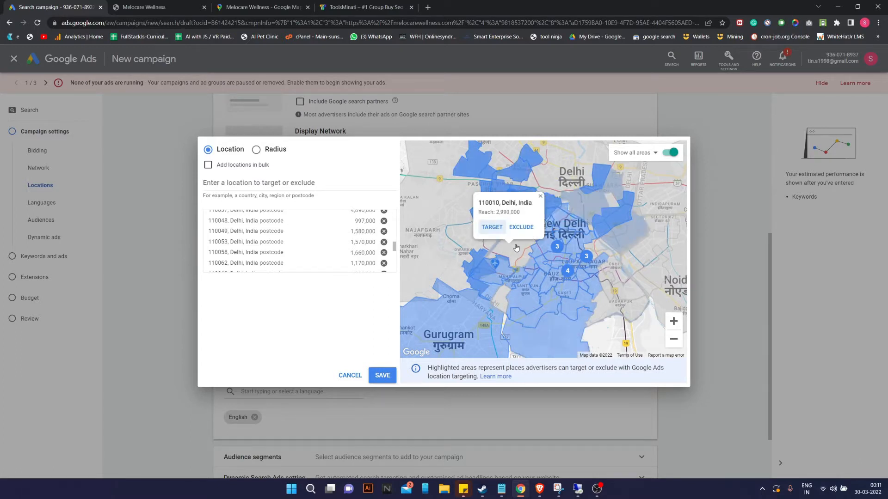
left_click(492, 228)
left_click(536, 236)
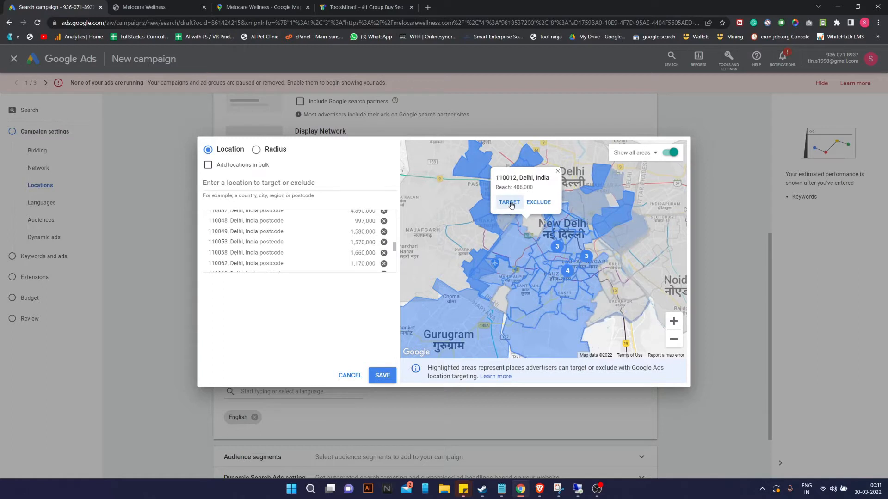
Target south Delhi postcodes 110076, 110025, another southeast postcode and an Uttar Pradesh postcode near Noida.
left_click_drag(619, 282, 562, 251)
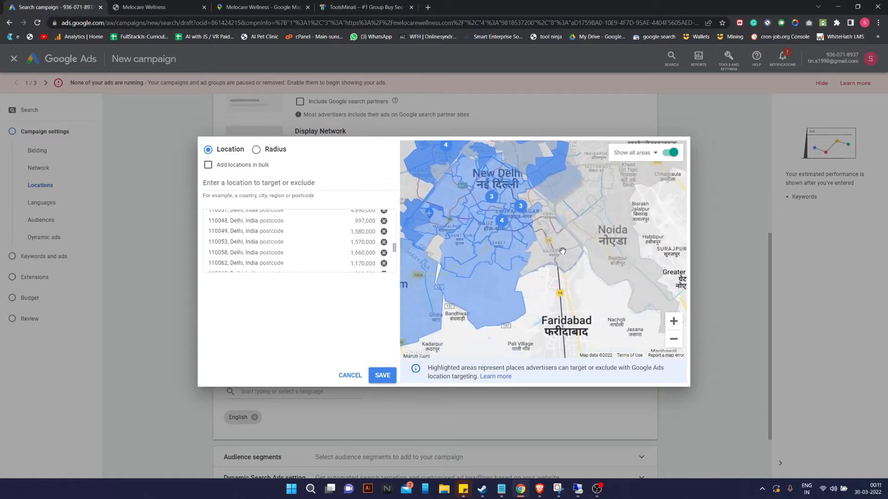
mouse_move(517, 275)
left_mouse_down()
mouse_move(566, 259)
mouse_move(525, 285)
left_mouse_up()
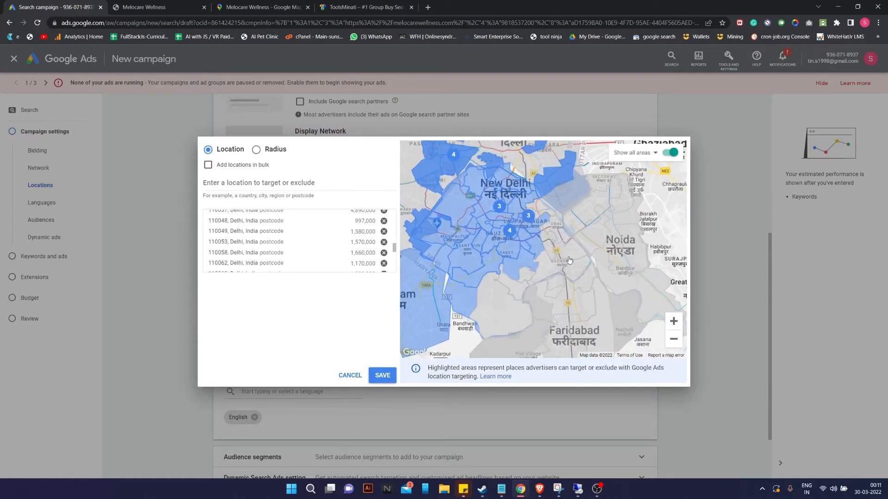
left_click(569, 260)
left_click(542, 231)
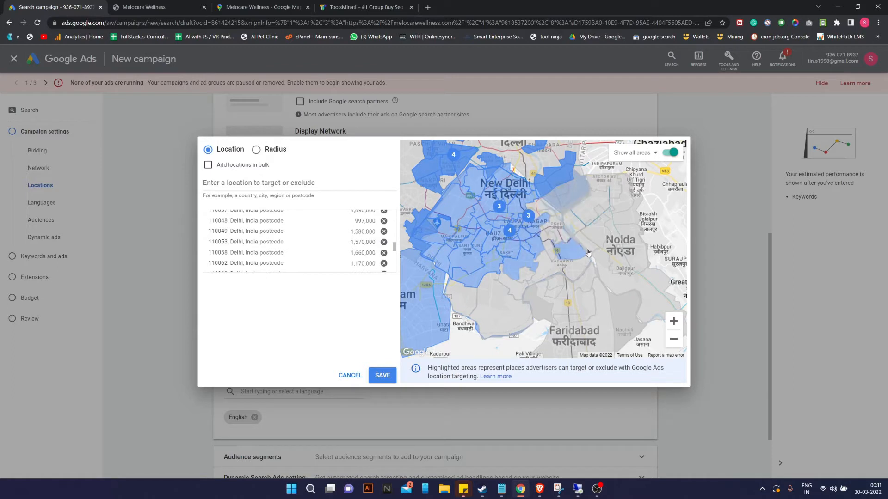
left_click(553, 235)
left_click(542, 230)
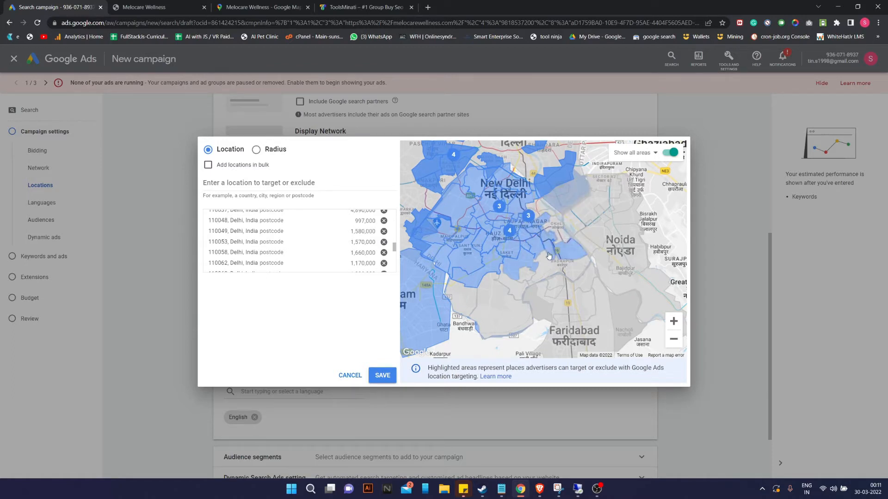
left_click(546, 212)
left_click(519, 202)
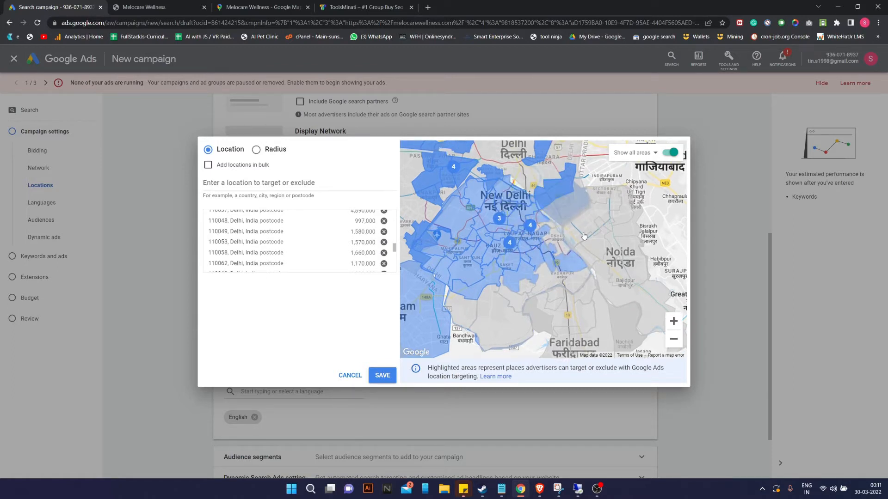
left_click(580, 239)
left_click(552, 208)
Move to west Delhi around Janakpuri and target postcode 110059.
left_click_drag(604, 239, 635, 271)
mouse_move(464, 295)
left_mouse_down()
mouse_move(522, 274)
mouse_move(633, 256)
left_mouse_up()
left_click_drag(617, 226, 573, 289)
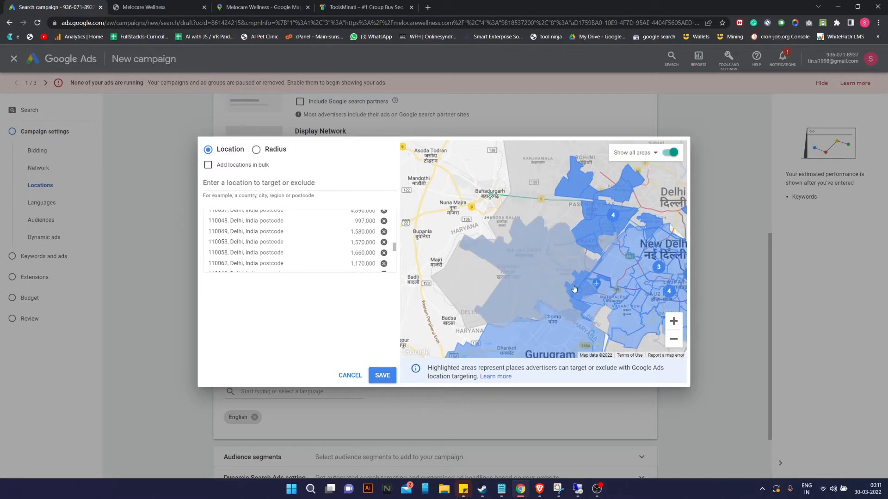
left_click(674, 321)
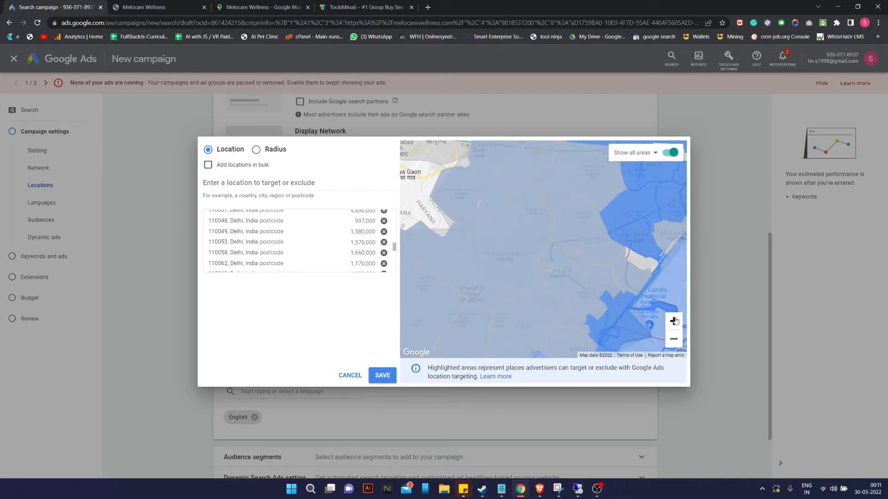
left_click(674, 321)
left_click_drag(600, 303, 561, 237)
left_click_drag(527, 283, 554, 335)
left_click(551, 261)
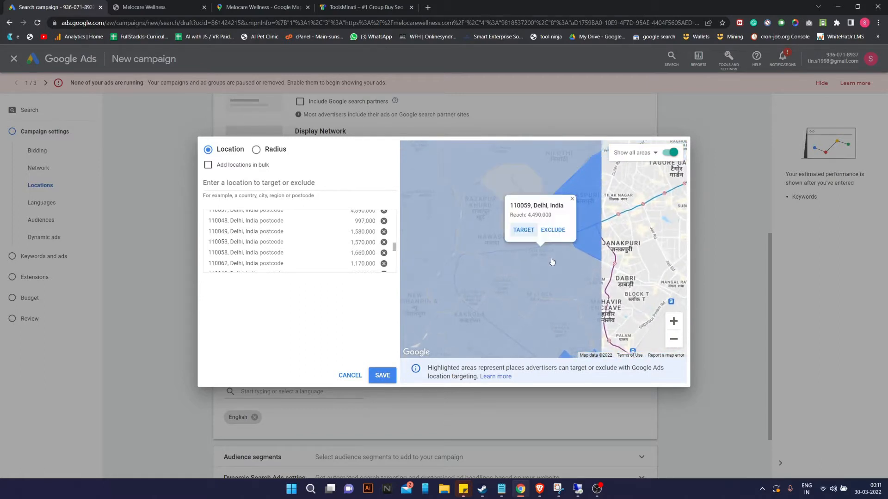
left_click(528, 229)
Target southwest Delhi postcodes 110075 and 110078, then zoom out to the Delhi NCR region.
left_click_drag(615, 313, 559, 248)
left_click(505, 263)
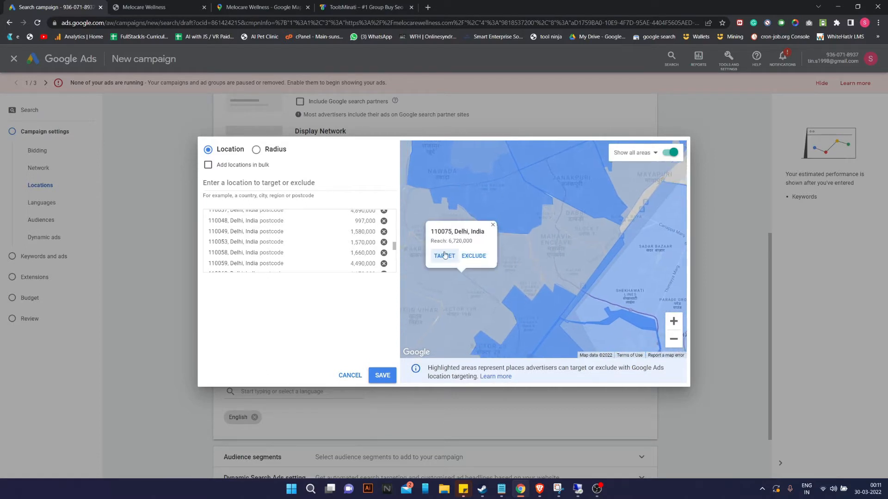
left_click(445, 256)
left_click_drag(513, 296, 598, 289)
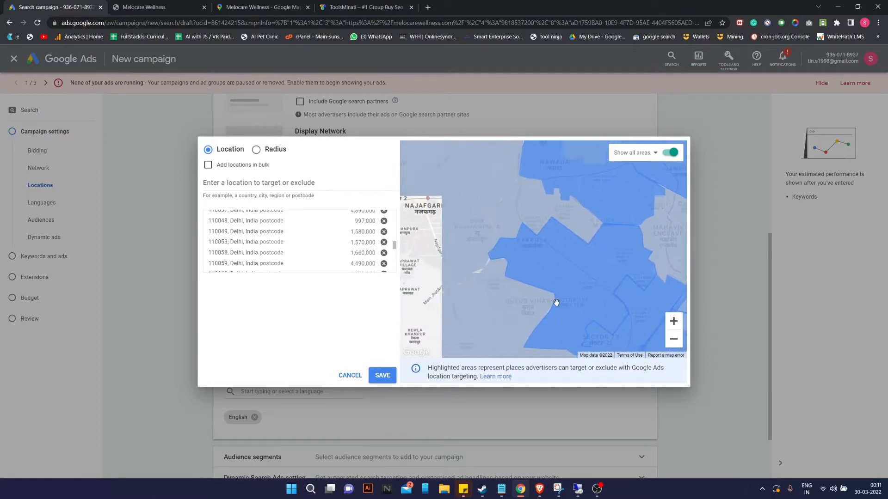
left_click(545, 211)
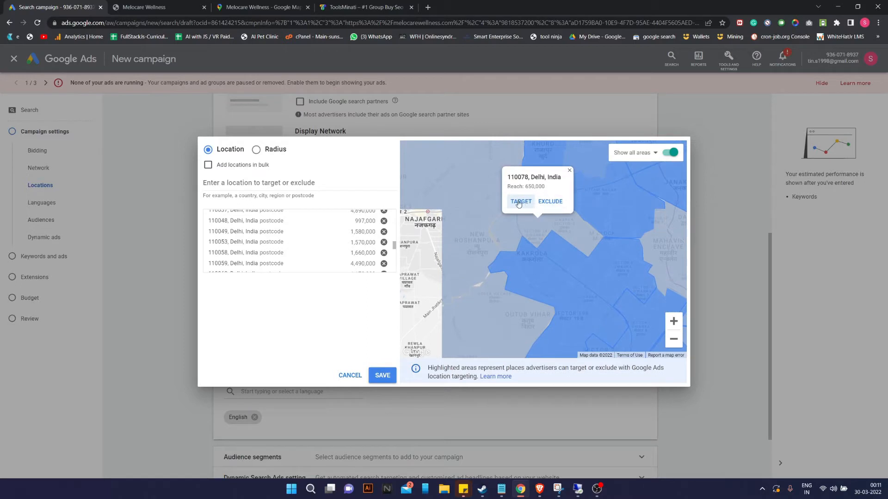
left_click(520, 202)
left_click_drag(472, 268, 539, 208)
left_click_drag(539, 274, 518, 185)
left_click_drag(551, 321, 579, 332)
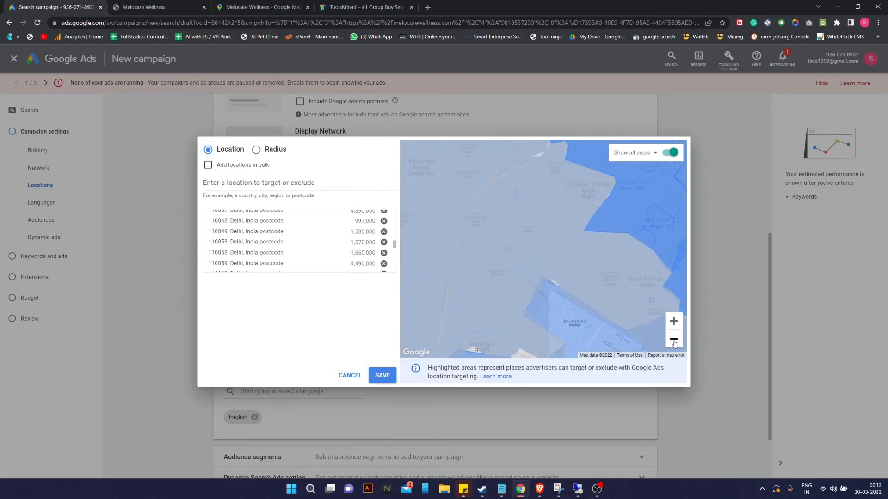
left_click(674, 341)
left_click(674, 340)
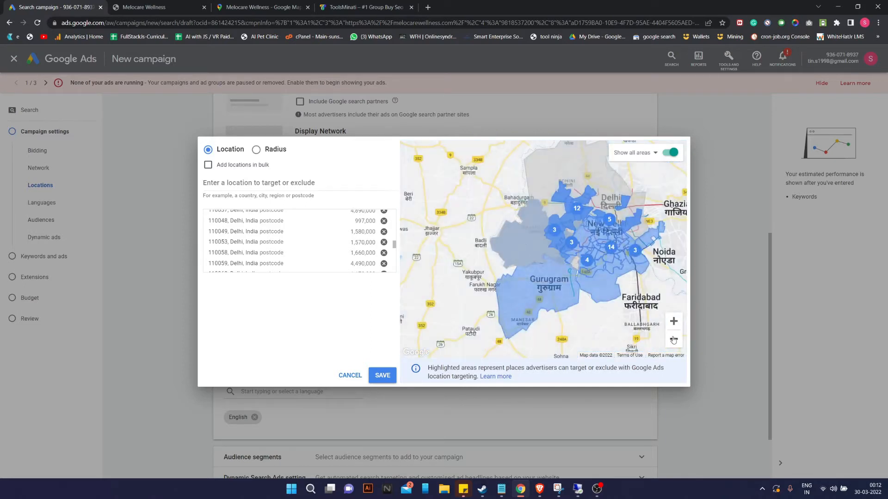
Remove New Delhi city from the targeted locations list.
left_click(674, 341)
left_click(673, 322)
left_click_drag(642, 300, 540, 338)
scroll(312, 236, "down", 5)
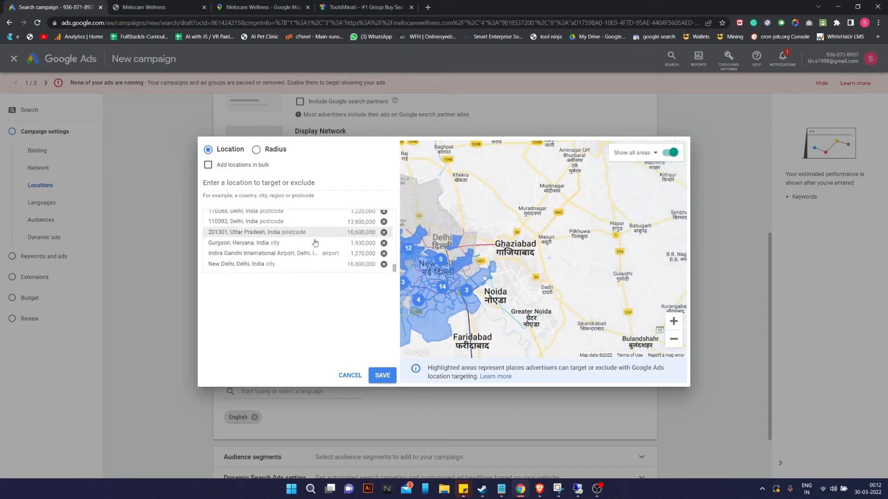
left_click(384, 264)
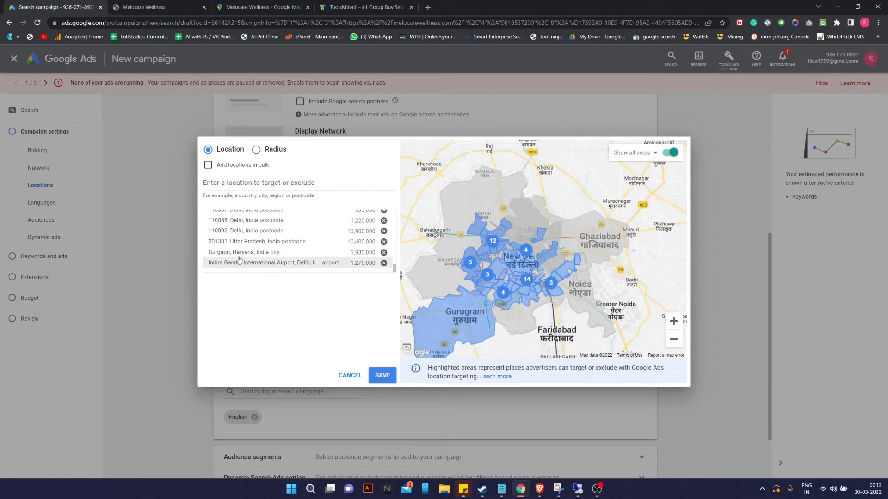
Re-target New Delhi city on the map and target a postcode area near Chandni Chowk.
scroll(333, 259, "up", 10)
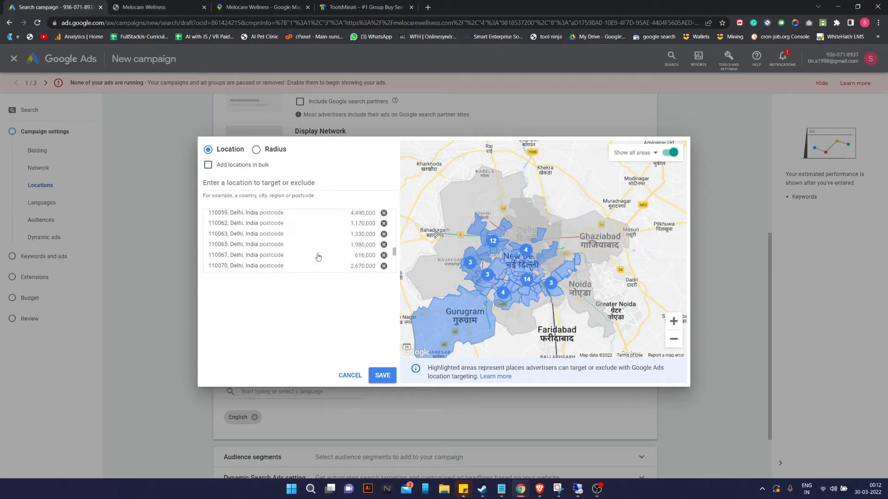
scroll(318, 257, "down", 10)
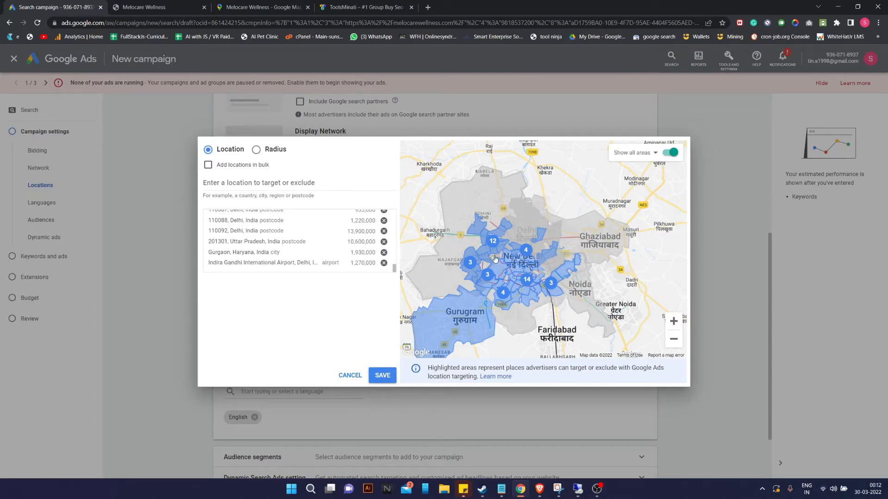
double_click(673, 322)
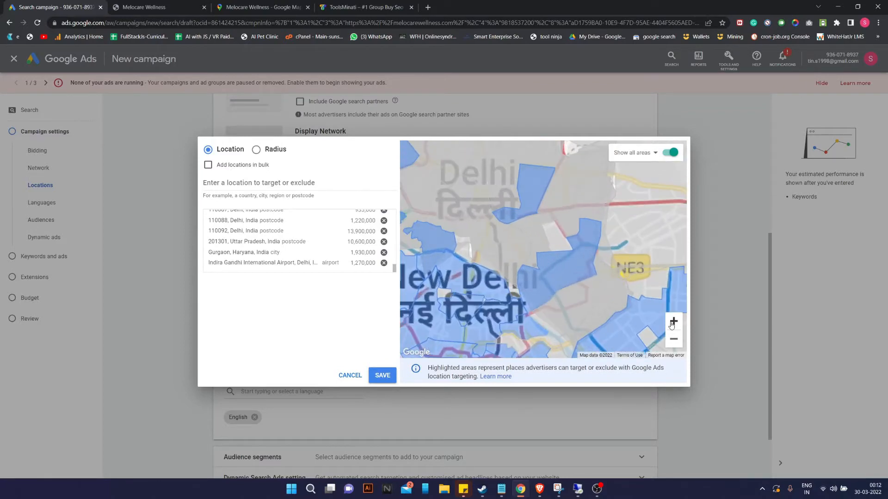
left_click_drag(509, 257, 505, 229)
left_click(483, 242)
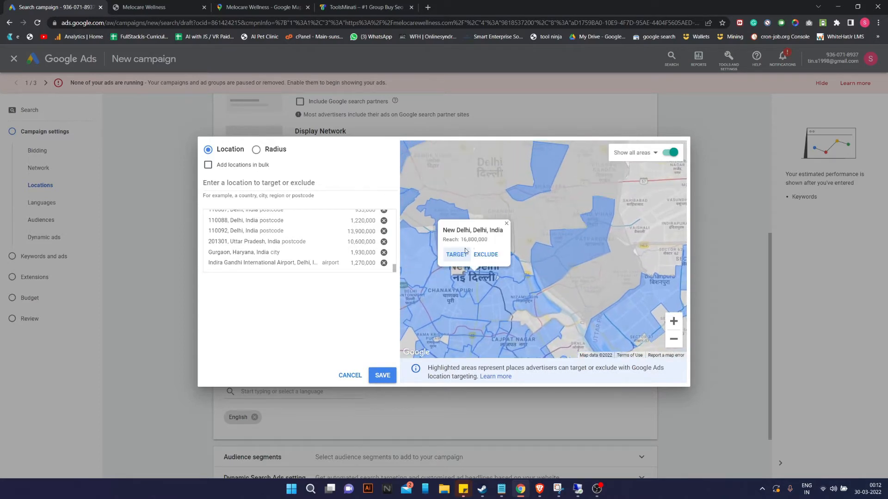
left_click(459, 254)
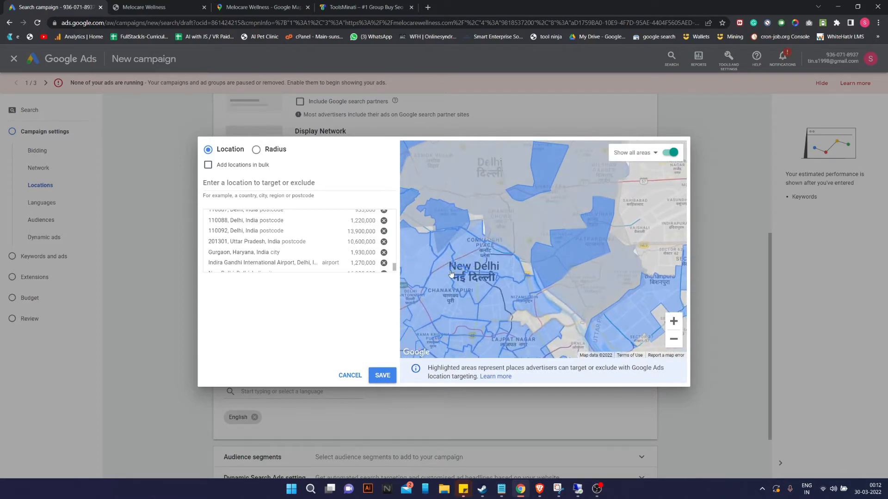
left_click(516, 243)
left_click(505, 225)
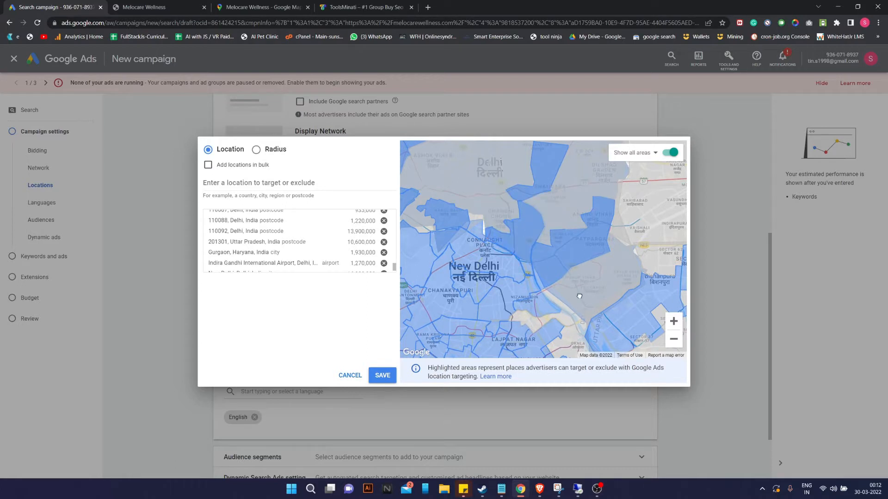
Move the map over to Janakpuri and target the Mayapuri postcode area.
left_click_drag(579, 310, 582, 240)
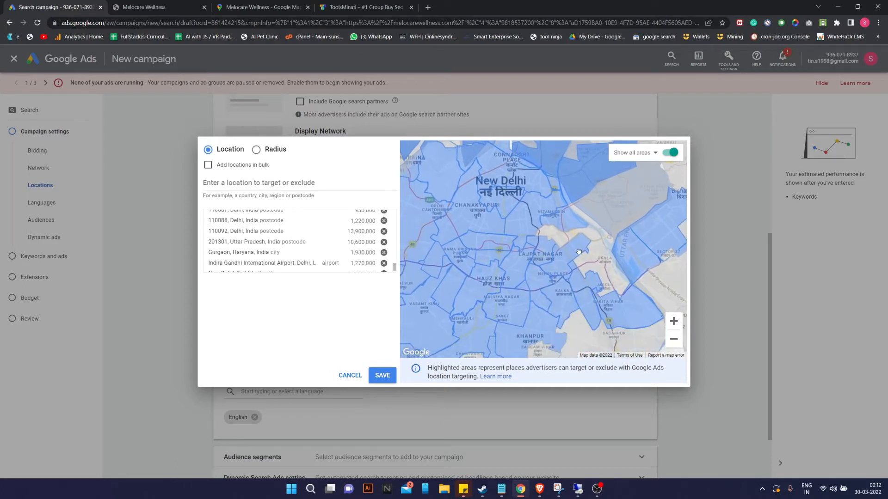
left_click_drag(548, 266, 589, 254)
left_click_drag(544, 291, 550, 213)
left_click_drag(526, 282, 568, 293)
left_click_drag(476, 224, 522, 316)
left_click_drag(534, 245, 543, 295)
left_click(551, 264)
left_click(534, 244)
Target one more untargeted grey postcode area plus the whole of Delhi city.
left_click(587, 244)
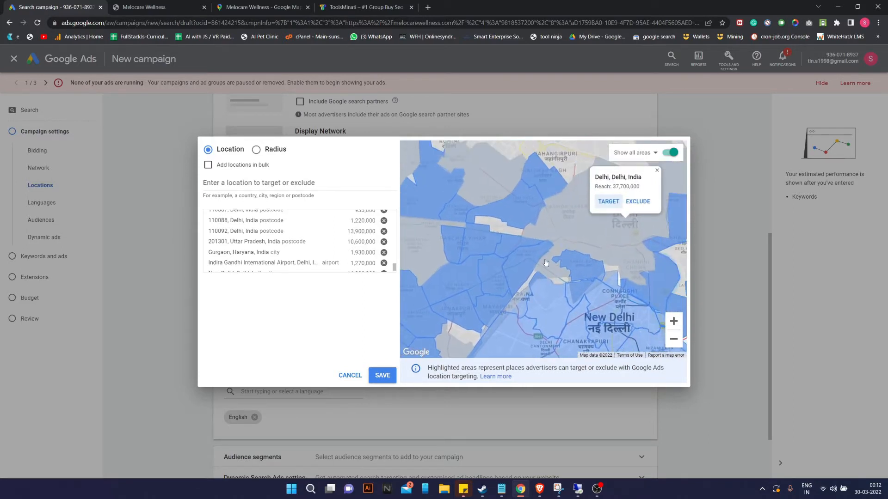
left_click(540, 272)
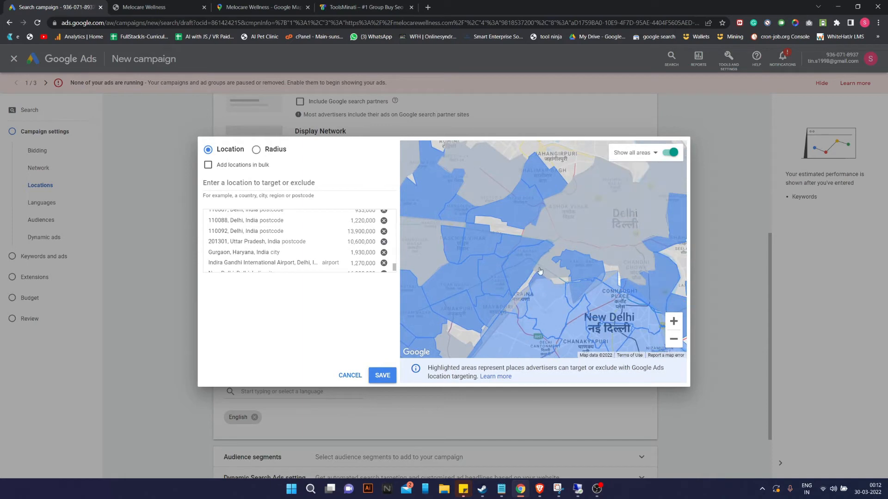
left_click(539, 271)
left_click(532, 254)
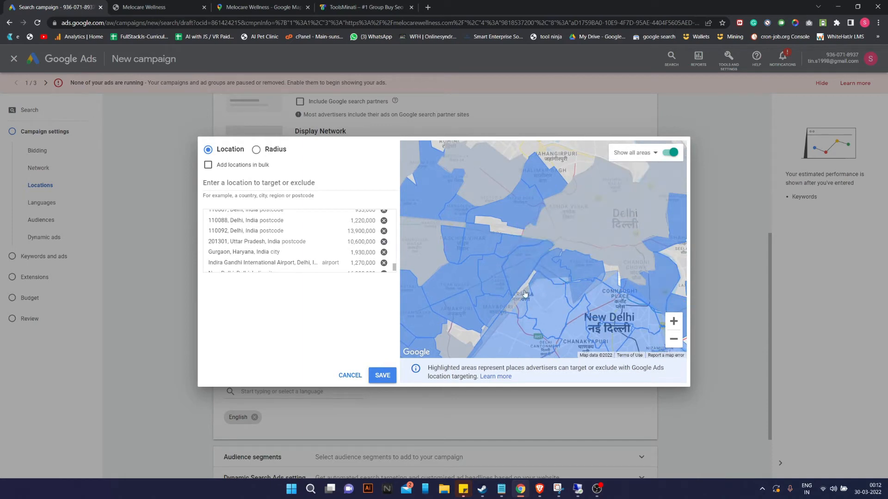
left_click(525, 293)
left_click(607, 204)
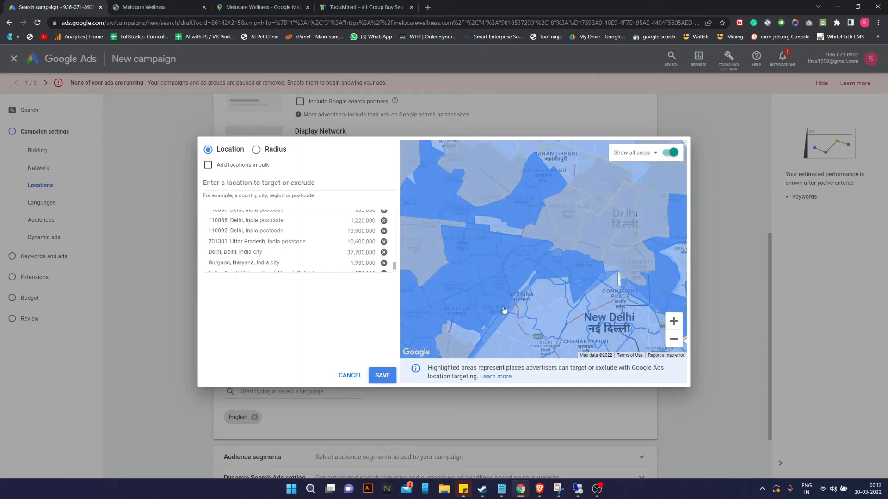
left_click_drag(535, 321, 596, 182)
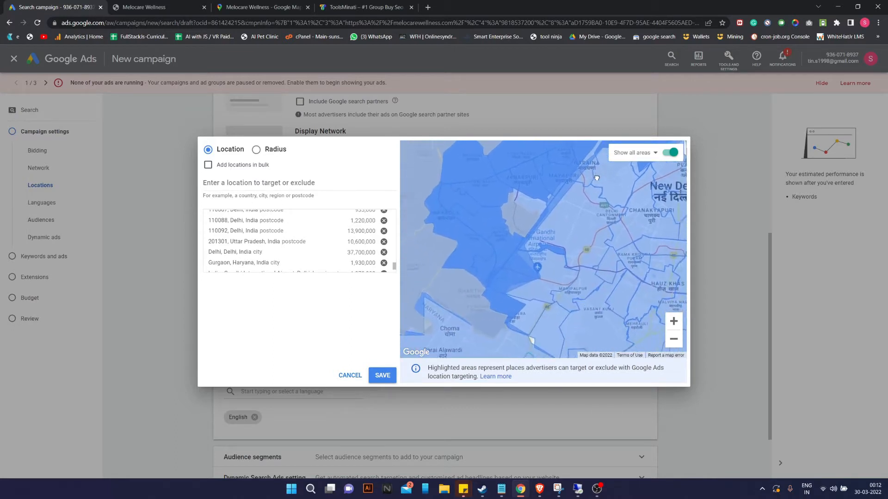
left_click(674, 339)
left_click(674, 339)
scroll(326, 263, "down", 2)
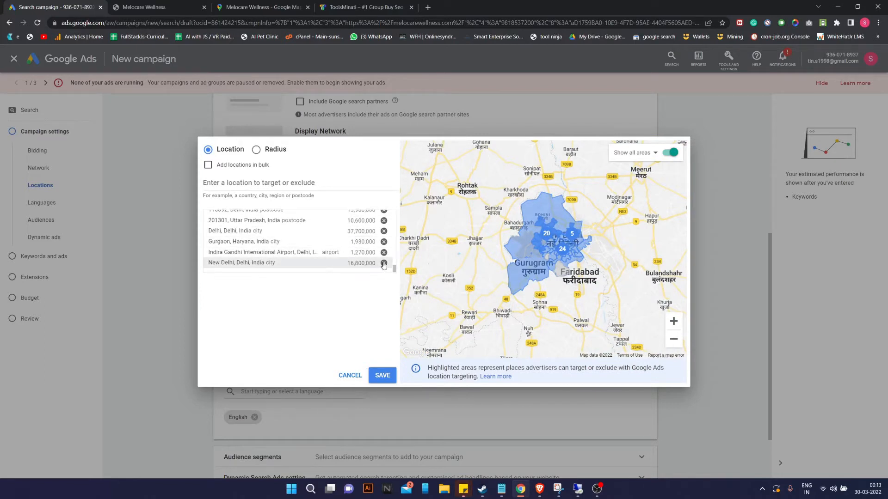
Remove New Delhi city and Delhi city from the targeted locations.
left_click(384, 263)
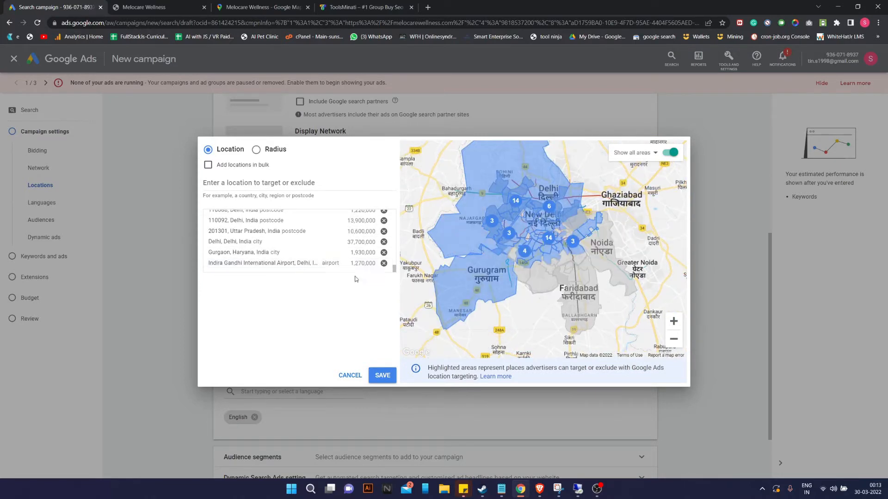
scroll(508, 257, "down", 2)
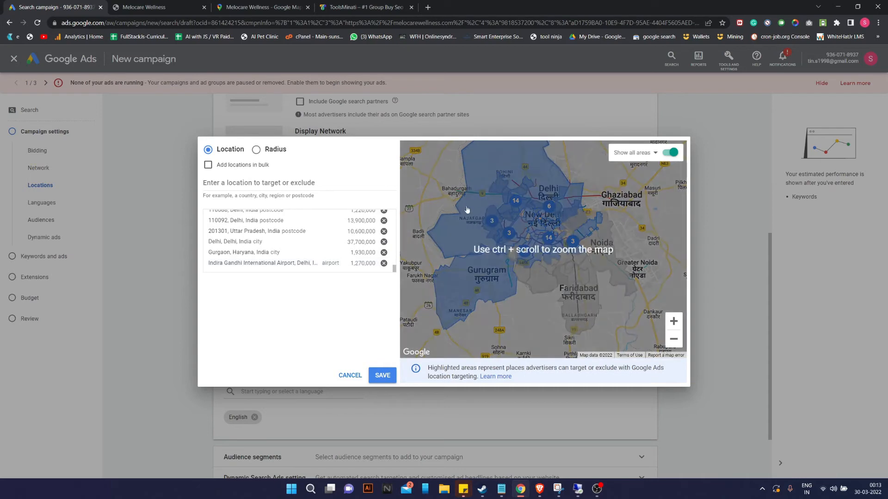
left_click(548, 190)
left_click(575, 201)
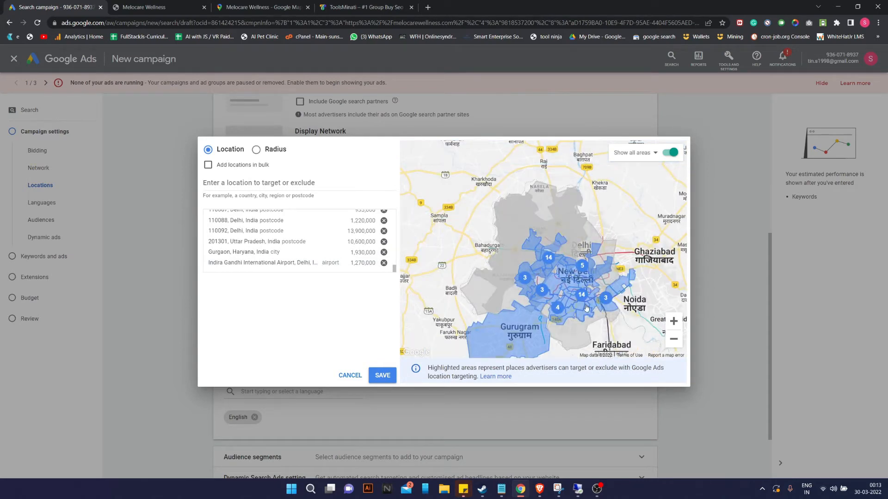
left_click(673, 320)
left_click(674, 321)
left_click_drag(616, 257, 573, 295)
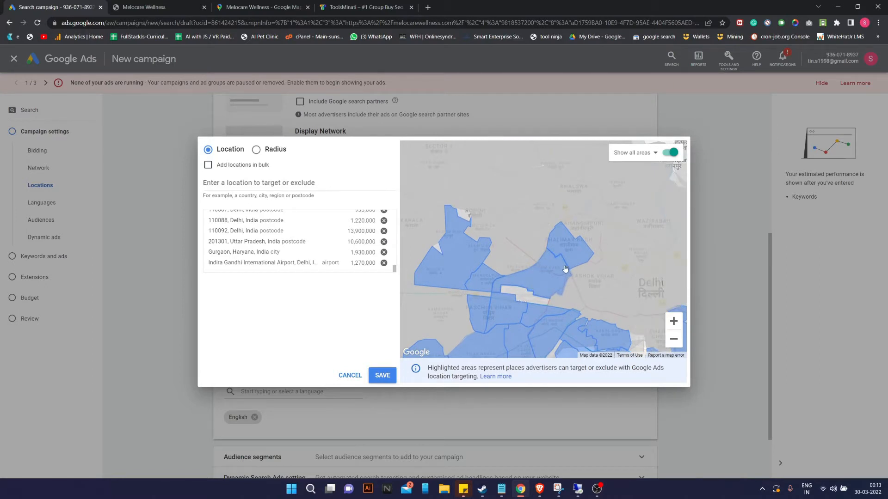
left_click_drag(563, 228, 489, 179)
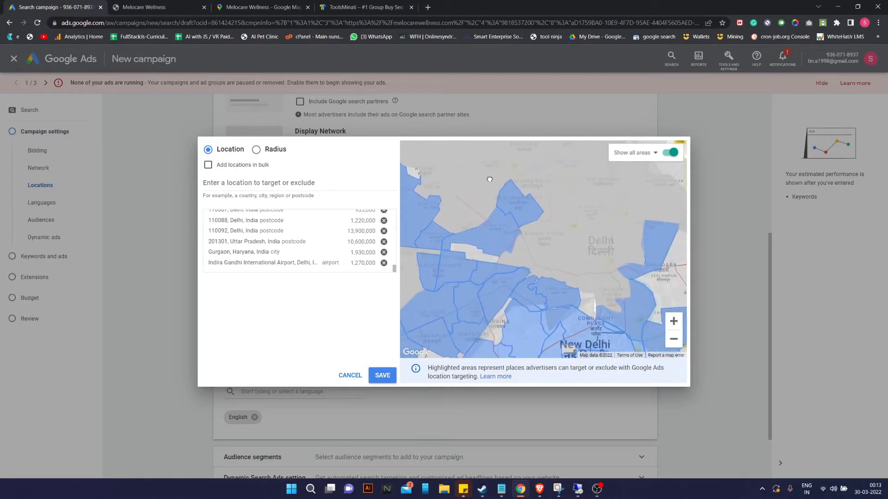
Target north Delhi postcodes 110052, 110007 and 110009, then target Delhi city again.
left_click(539, 259)
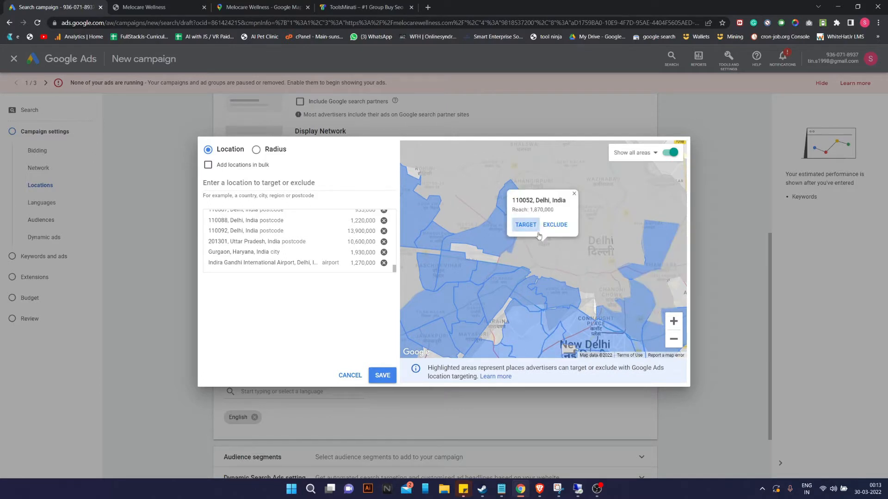
left_click(527, 225)
left_click(570, 264)
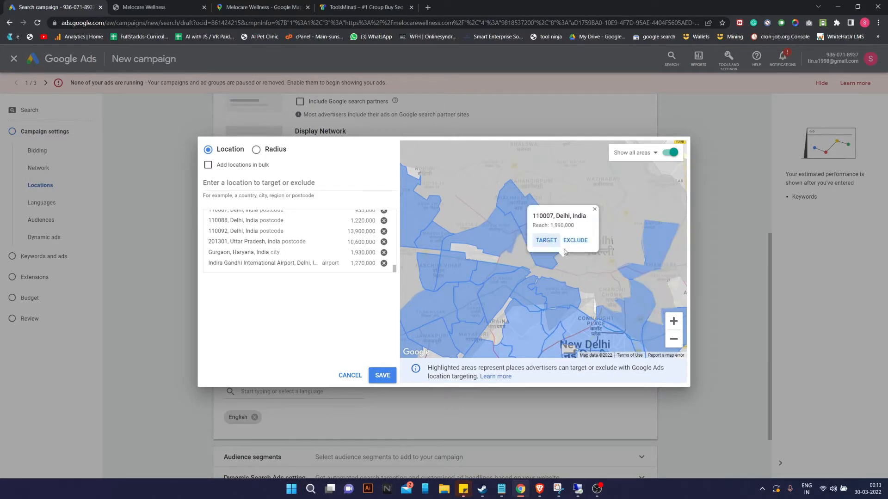
left_click(537, 244)
left_click_drag(582, 225, 582, 240)
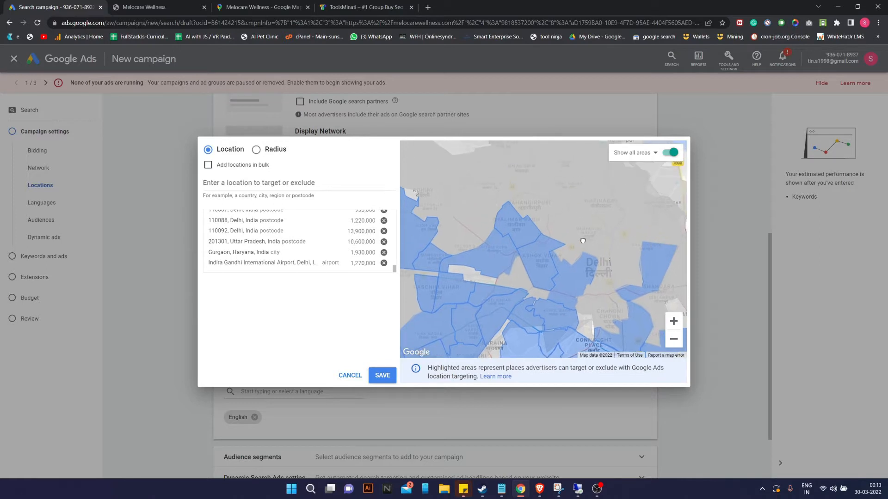
left_click(576, 231)
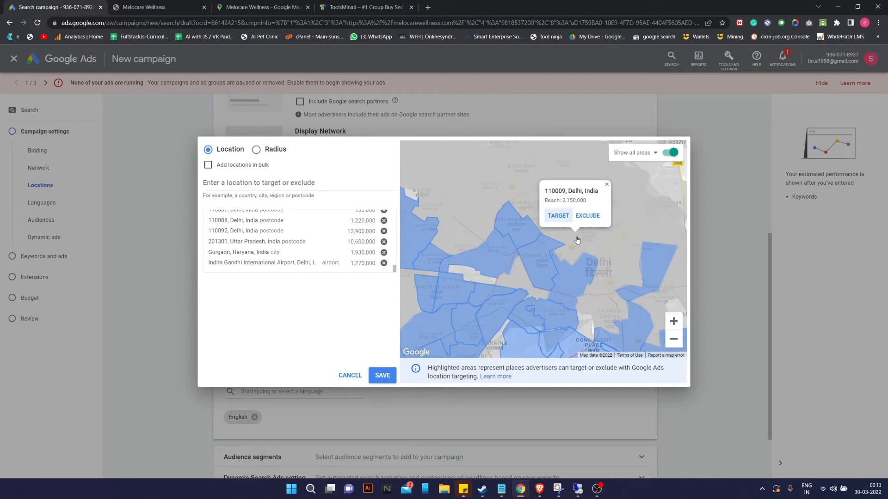
left_click(558, 218)
left_click_drag(558, 218, 502, 239)
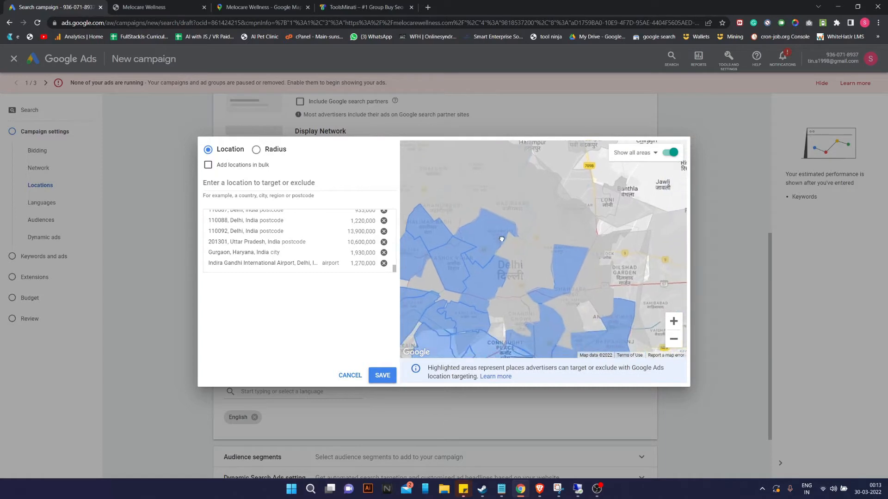
left_click(569, 281)
left_click(501, 257)
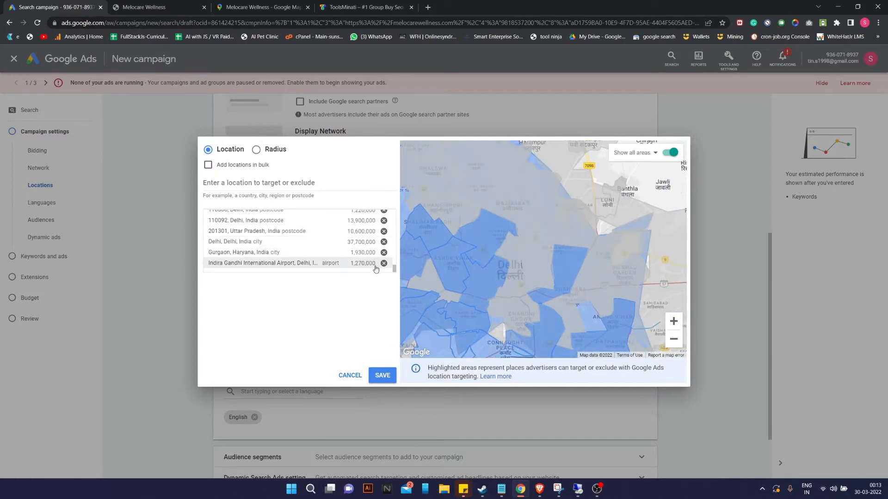
Exclude Mandoli, undo that exclusion, and check the Ghaziabad area's options.
left_click(621, 255)
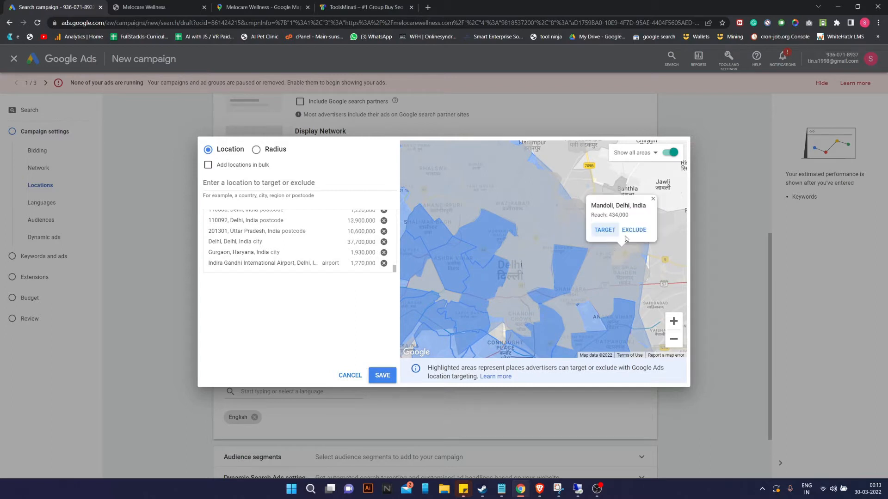
left_click(633, 230)
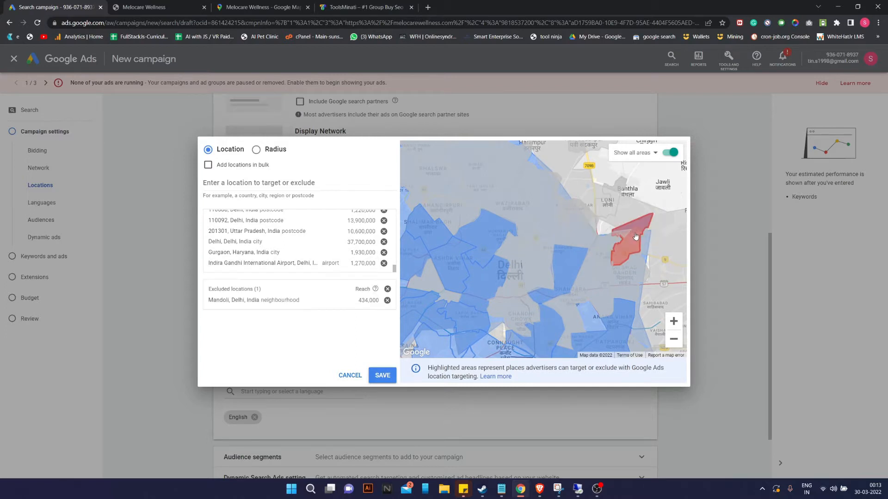
left_click(634, 243)
left_click(635, 231)
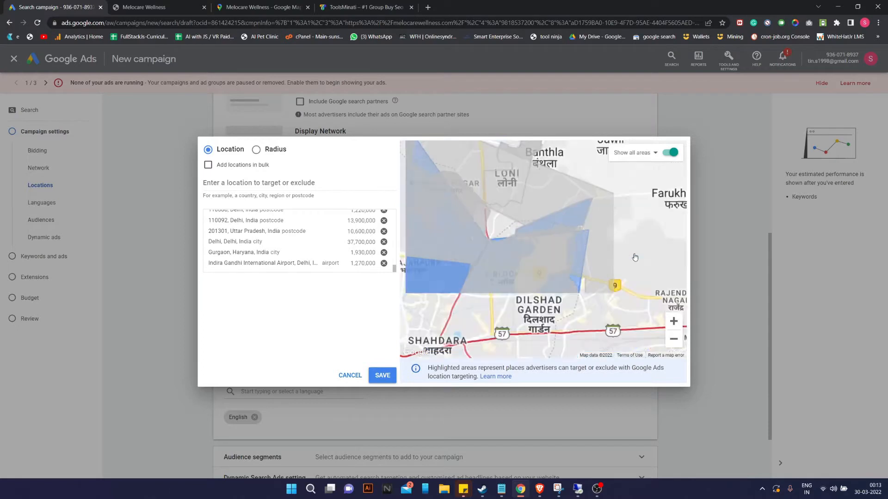
mouse_move(631, 256)
left_mouse_down()
mouse_move(547, 263)
mouse_move(523, 253)
mouse_move(633, 252)
left_mouse_up()
left_click(523, 253)
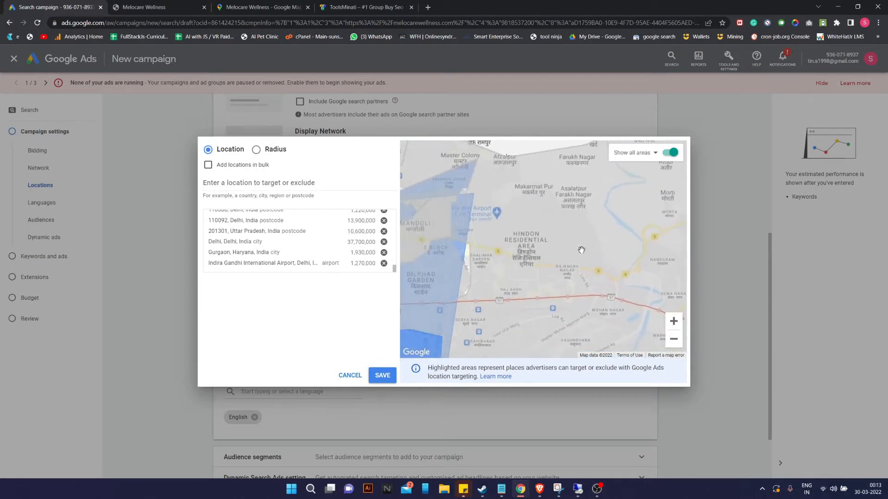
left_click_drag(541, 245, 629, 254)
Remove Delhi city from the targets and save the 51 targeted locations.
left_click(547, 254)
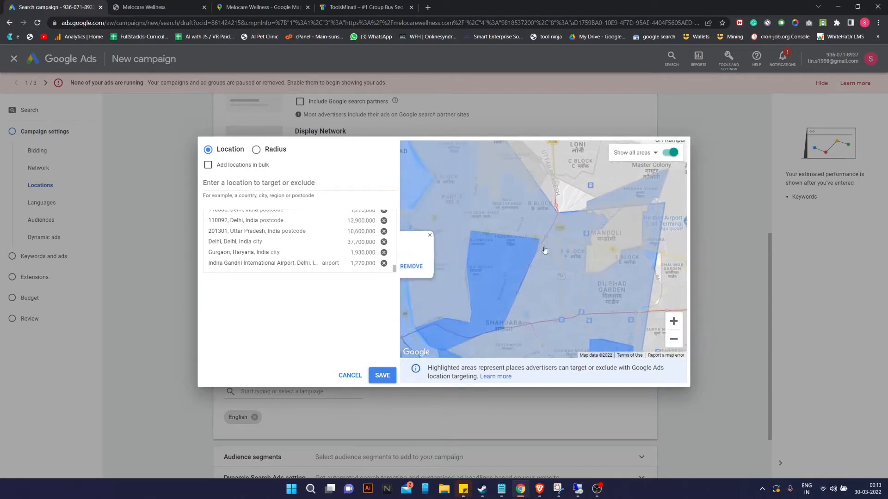
left_click(503, 266)
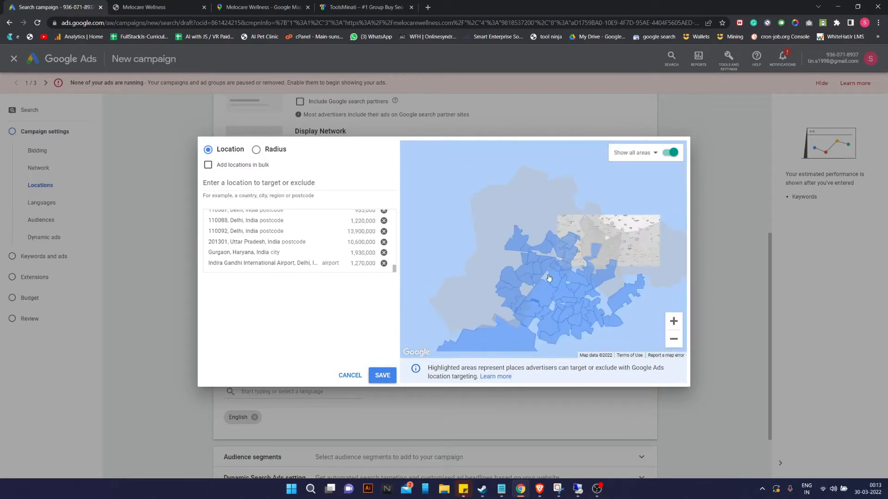
scroll(652, 307, "down", 2)
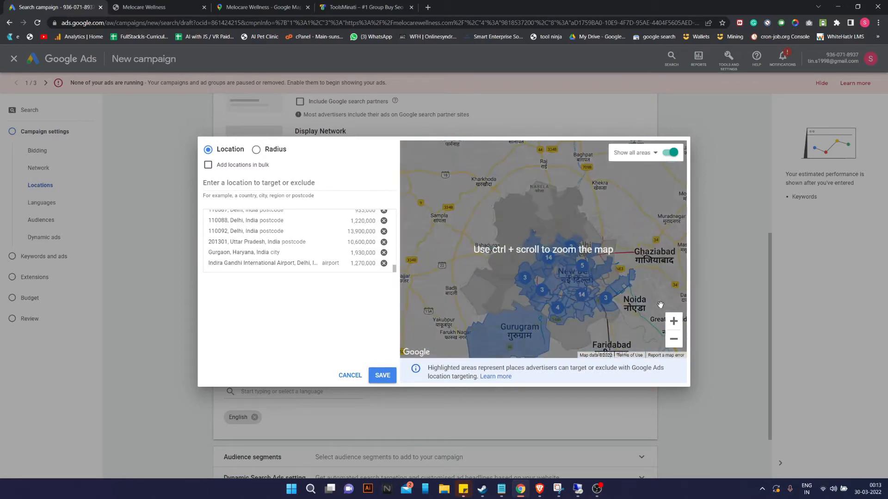
left_click(674, 338)
scroll(299, 238, "up", 5)
scroll(299, 237, "up", 5)
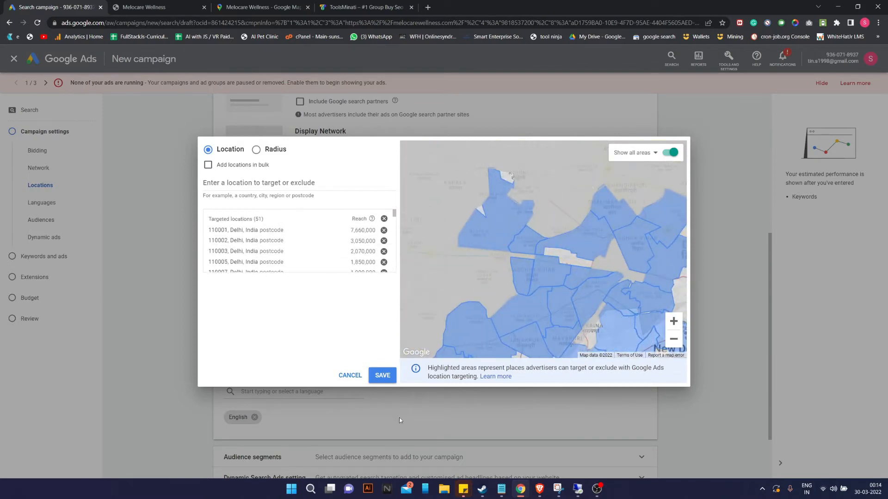
left_click(384, 376)
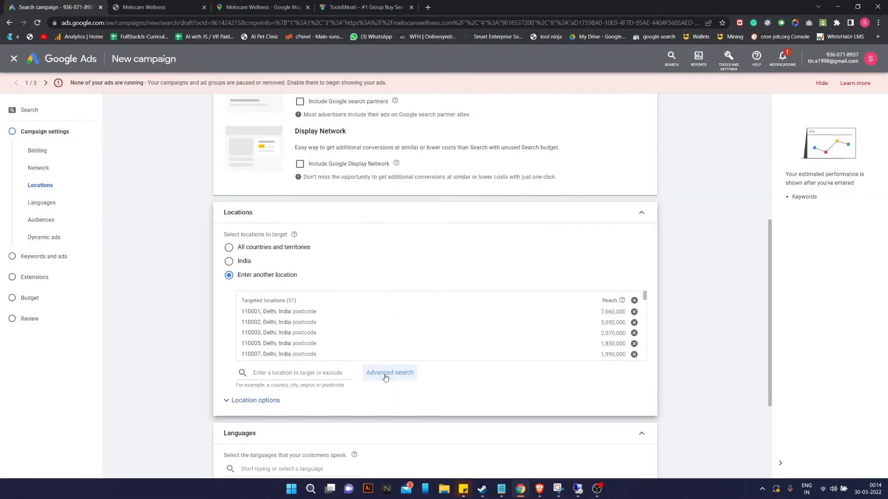
Add Hindi alongside English as a campaign language.
scroll(455, 270, "down", 1)
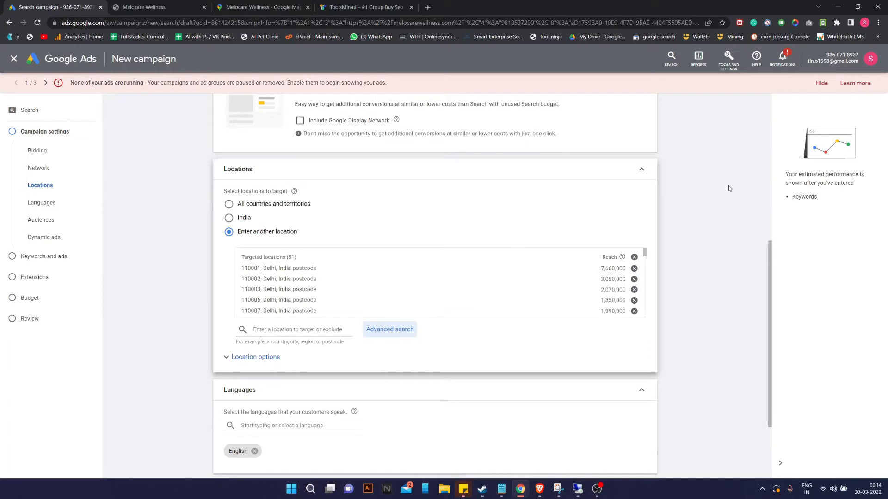
scroll(418, 331, "down", 2)
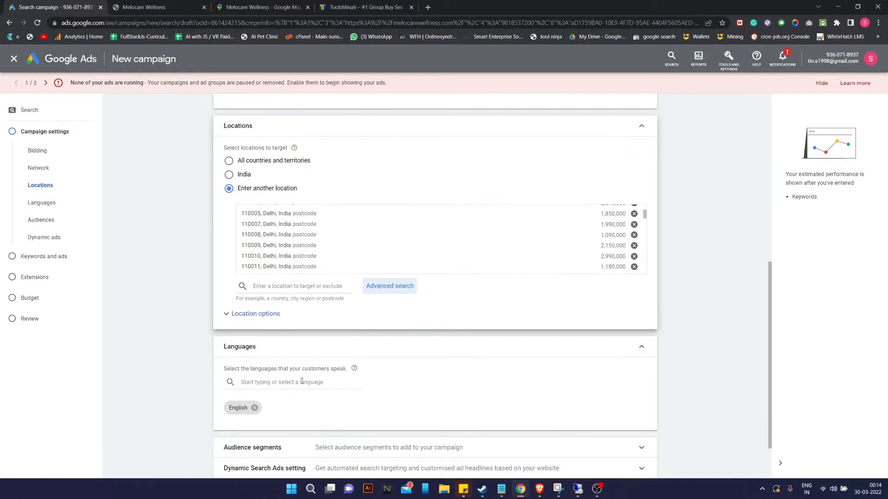
left_click(279, 386)
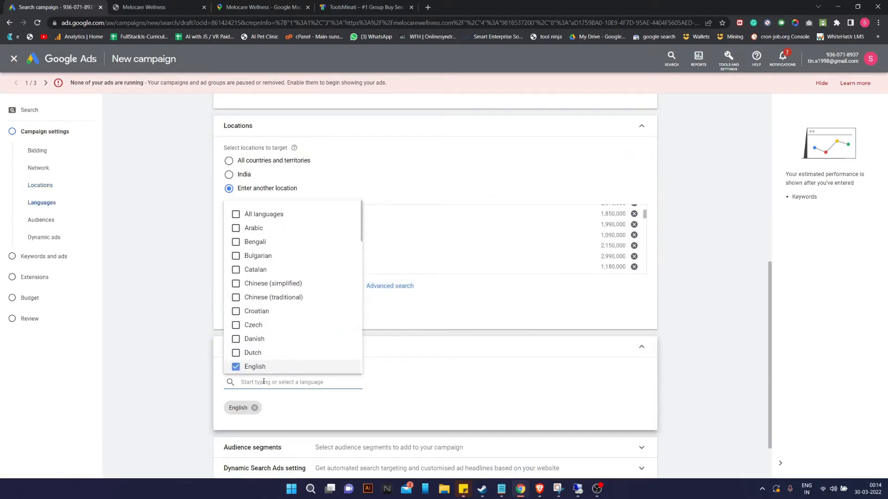
type("hindi")
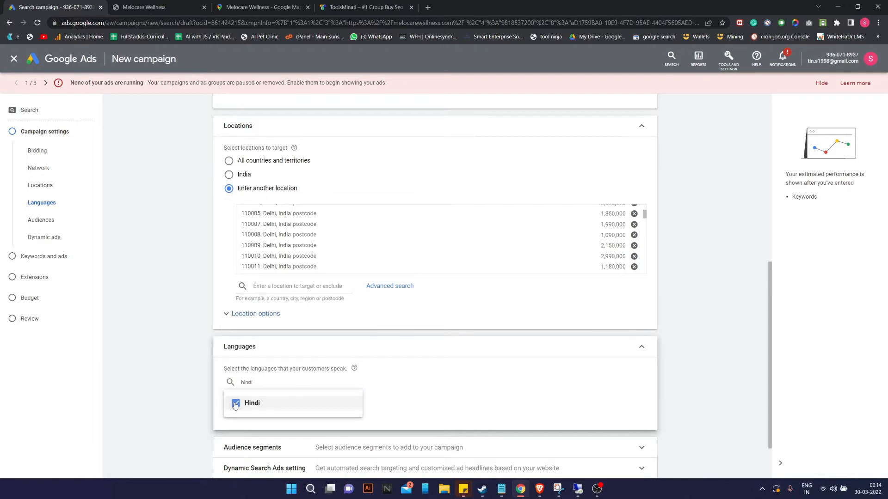
left_click(245, 406)
Add Punjabi as a language, then remove it again, leaving English and Hindi.
left_click(285, 382)
key("BackSpace")
key("BackSpace")
key("BackSpace")
type("pu")
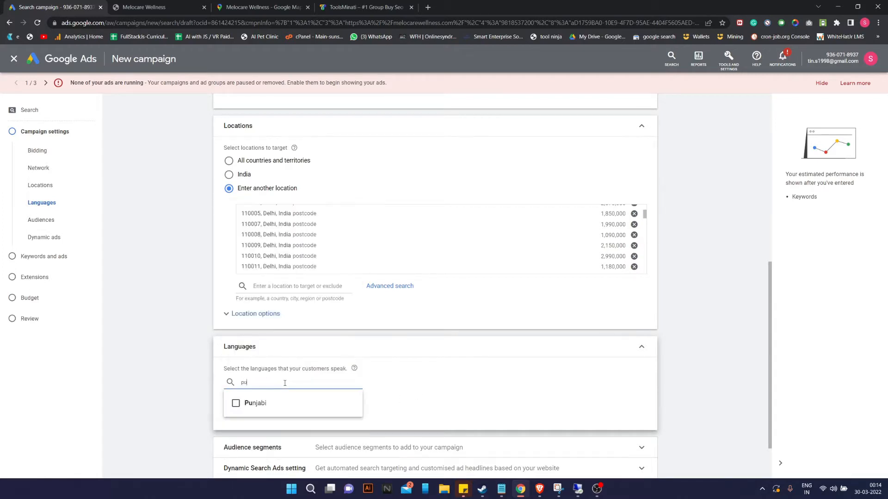
left_click(235, 405)
left_click(406, 376)
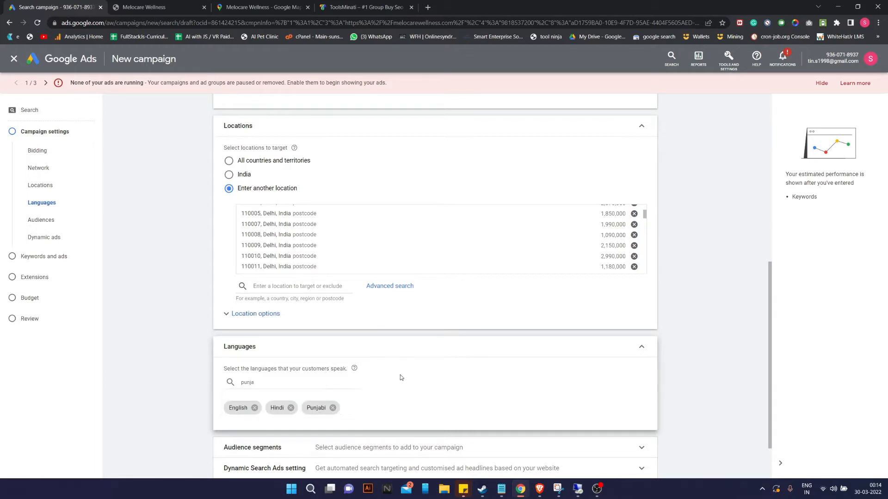
left_click_drag(274, 382, 214, 386)
key("BackSpace")
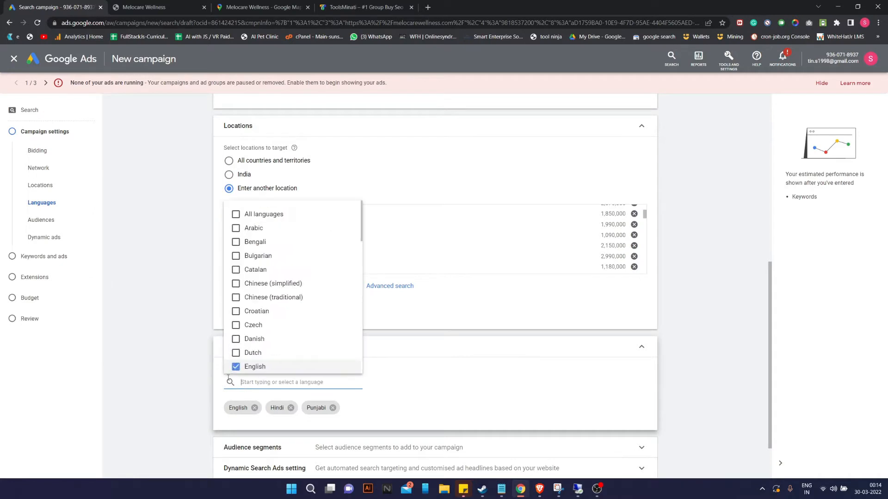
left_click(332, 408)
scroll(365, 386, "down", 2)
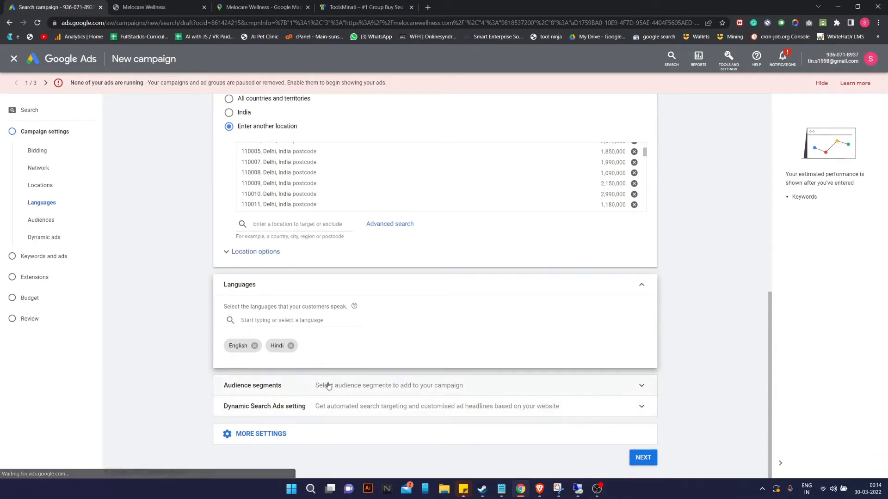
Add Beauty & Wellness, Beauty & Personal Care, Make-up & Cosmetics, Spas & Beauty Services and Skin Care Products segments.
left_click(387, 382)
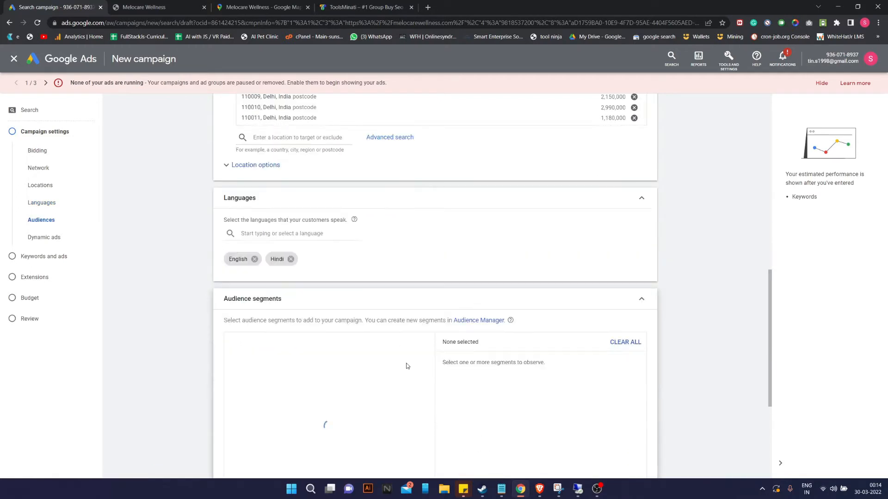
scroll(407, 364, "down", 3)
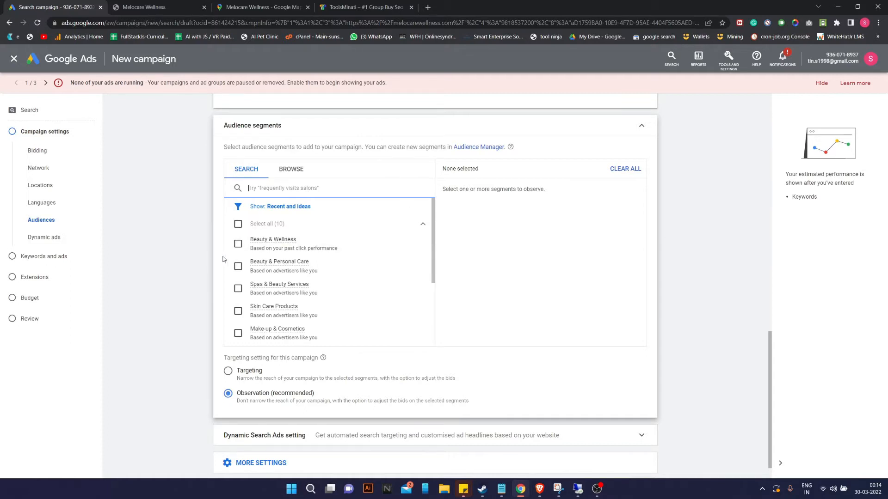
left_click(237, 244)
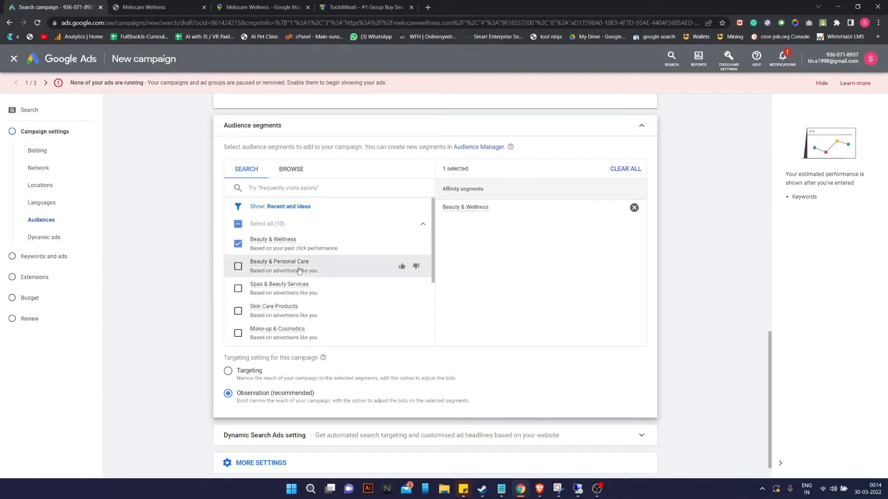
left_click(237, 268)
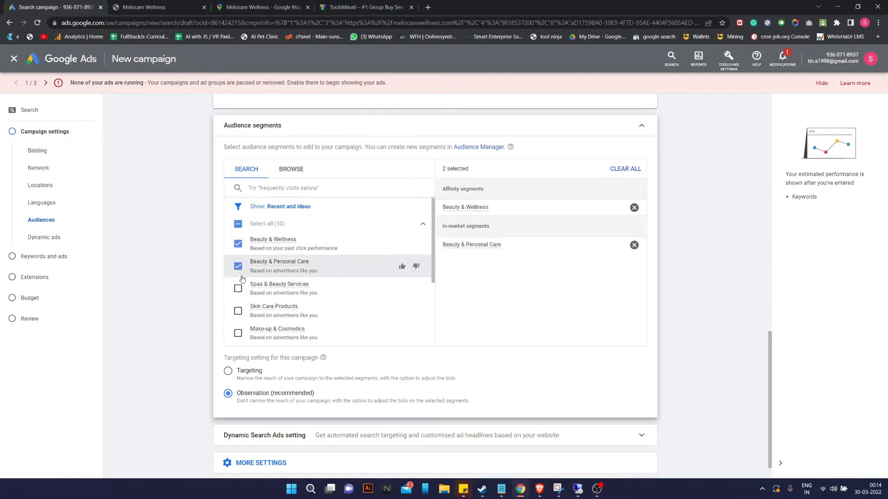
left_click(239, 335)
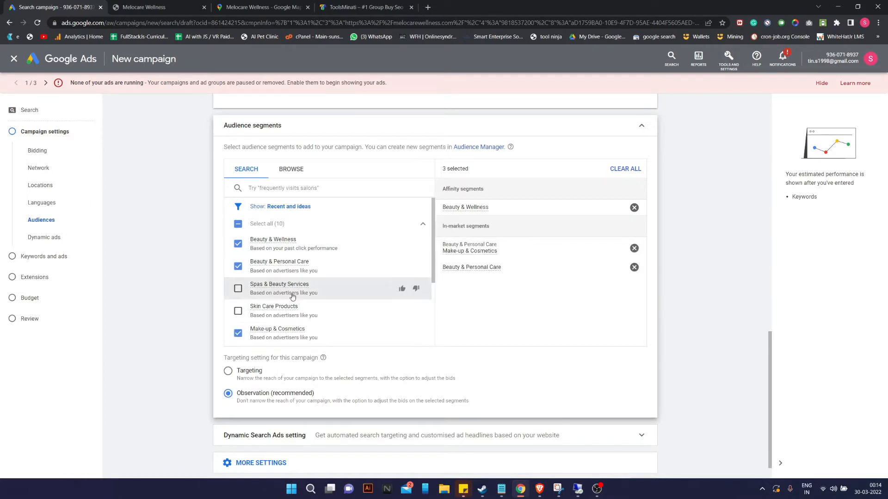
left_click(239, 290)
left_click(237, 312)
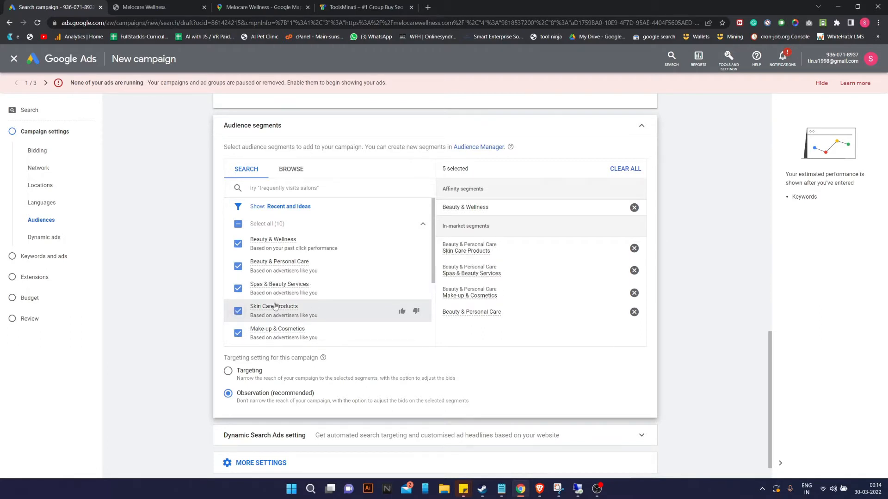
scroll(320, 320, "down", 3)
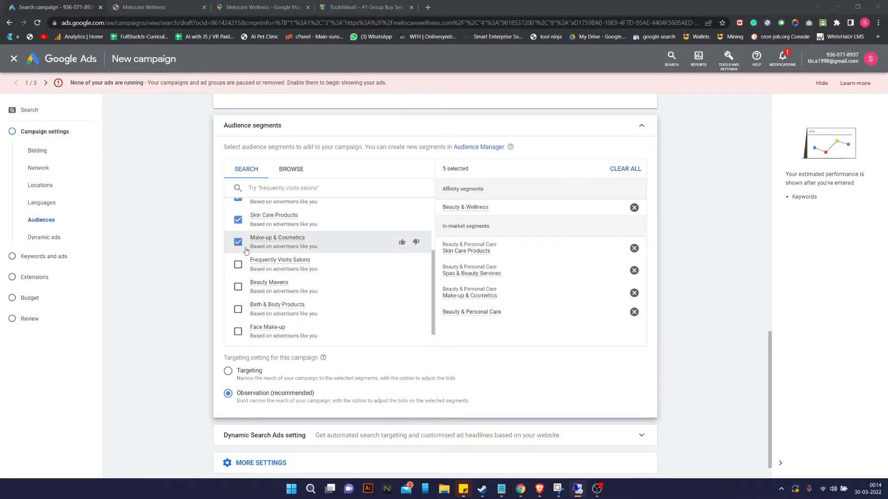
Remove Skin Care Products, and add Frequently Visits Salons, Face Make-up and Beauty Mavens segments.
left_click(238, 221)
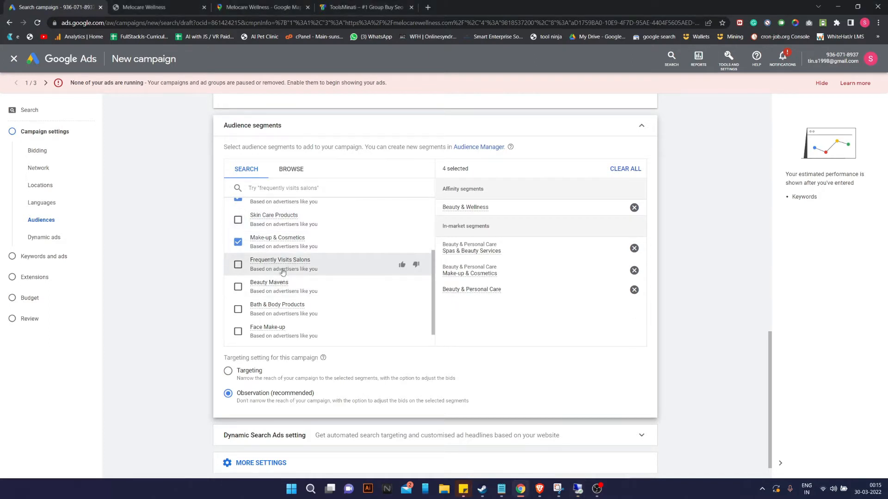
left_click(238, 265)
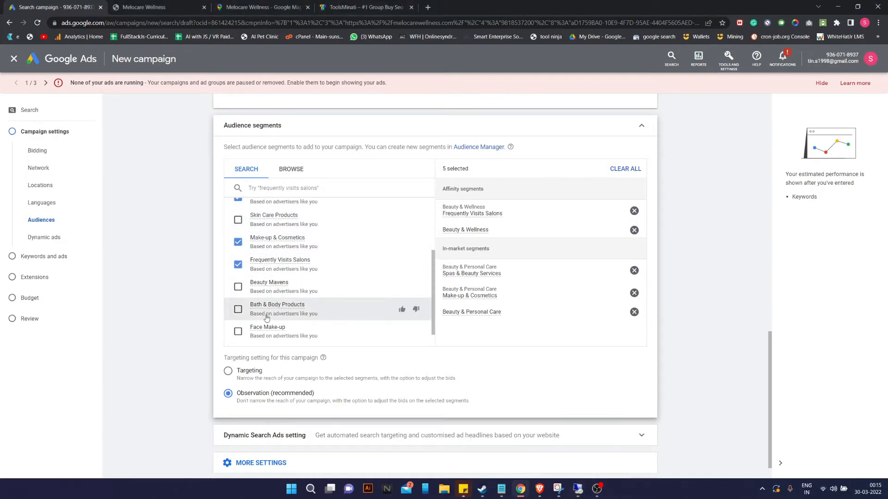
left_click(238, 334)
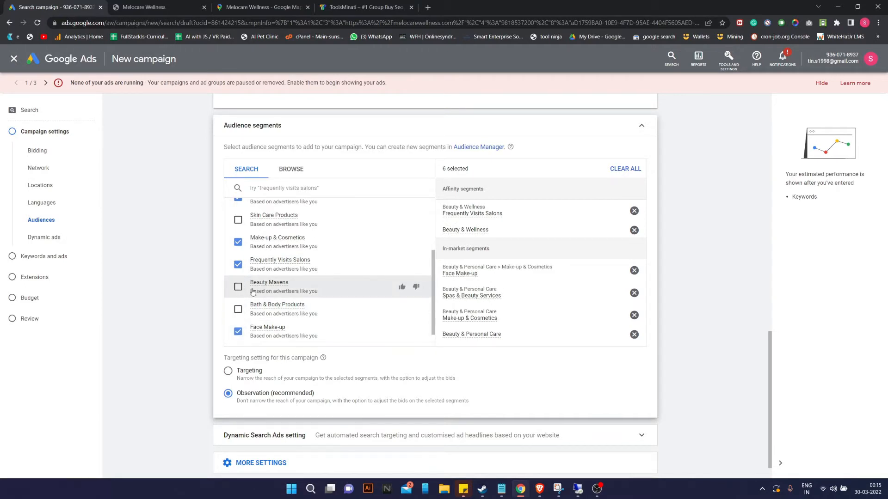
mouse_move(269, 284)
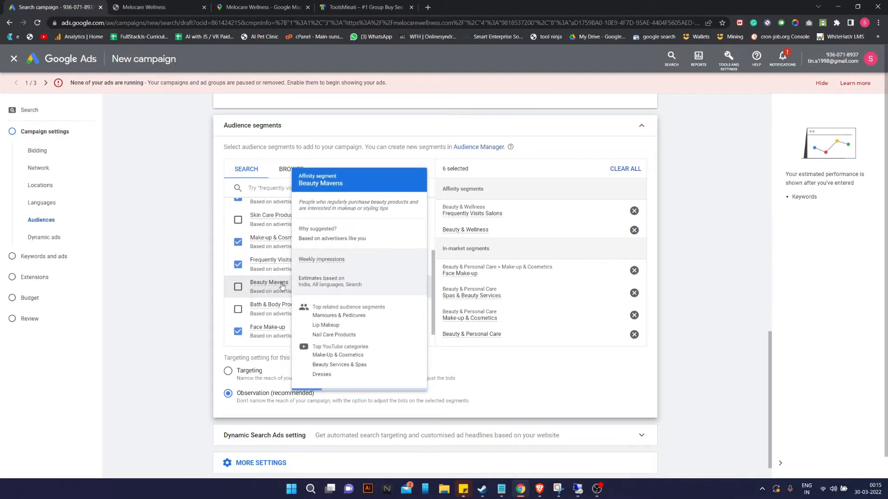
left_click(282, 286)
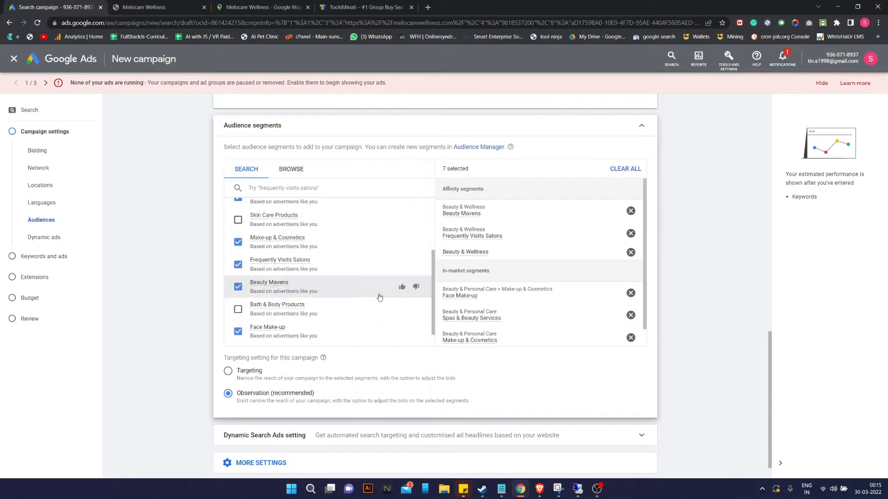
Scroll through the list to review the seven selected beauty audience segments.
mouse_move(287, 312)
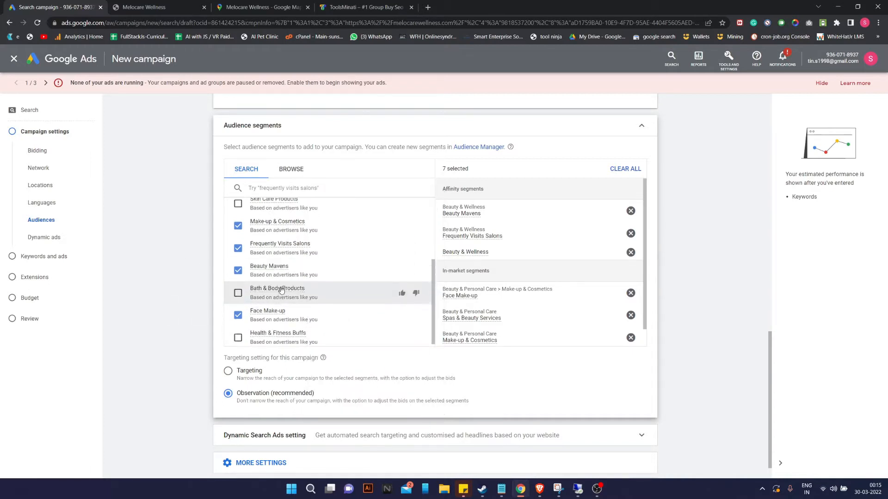
scroll(296, 323, "down", 2)
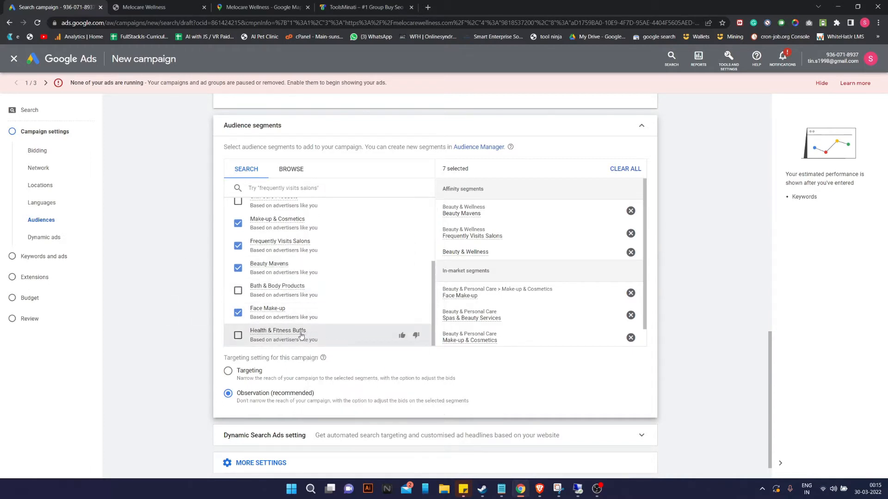
mouse_move(301, 336)
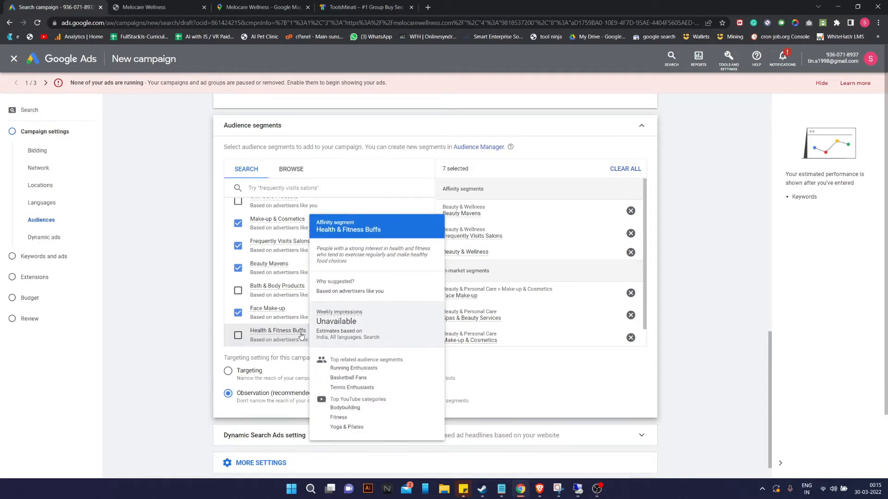
scroll(301, 336, "up", 6)
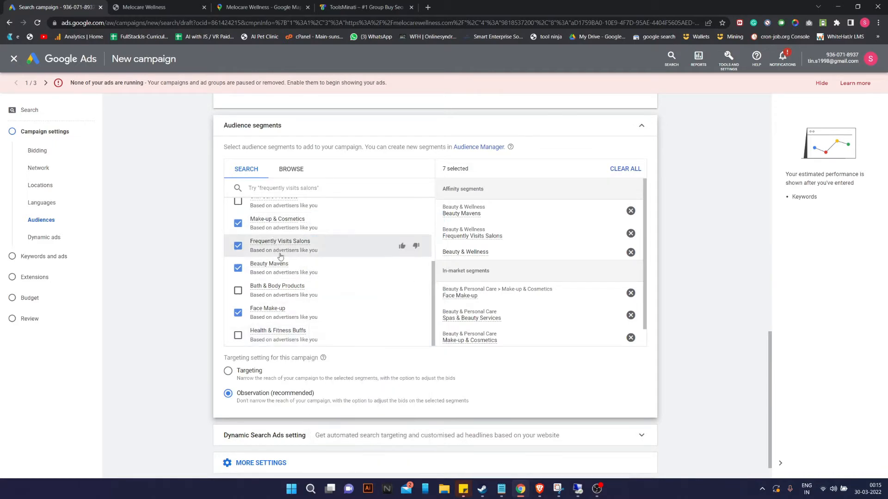
scroll(305, 319, "down", 6)
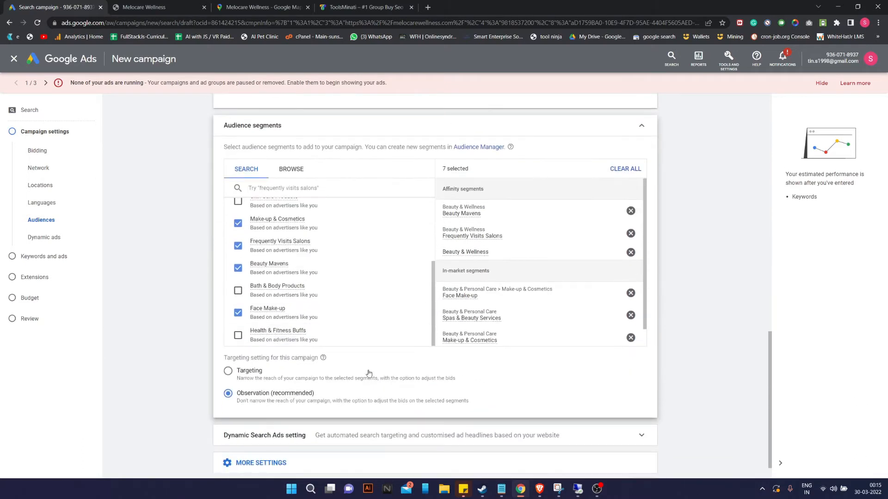
scroll(307, 318, "up", 3)
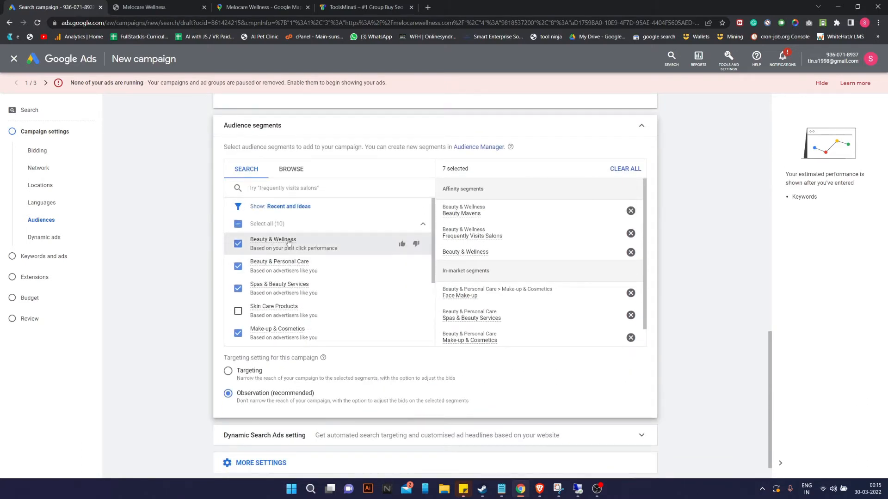
mouse_move(285, 241)
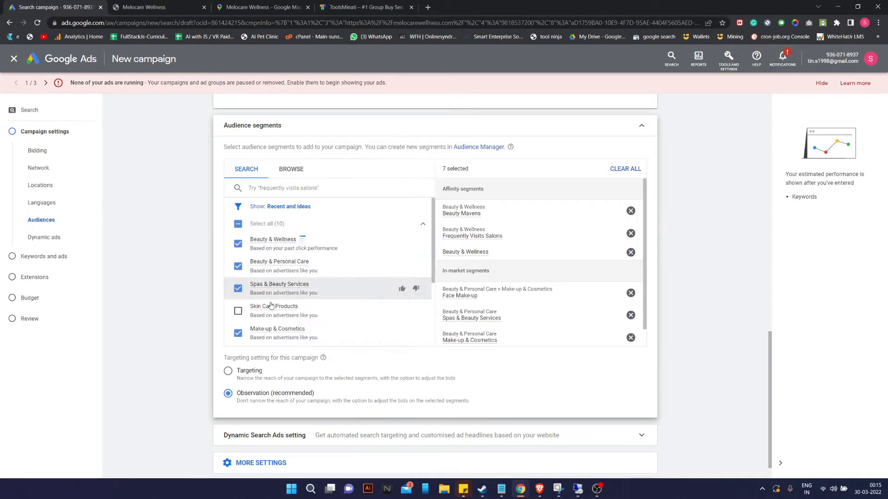
scroll(324, 278, "down", 3)
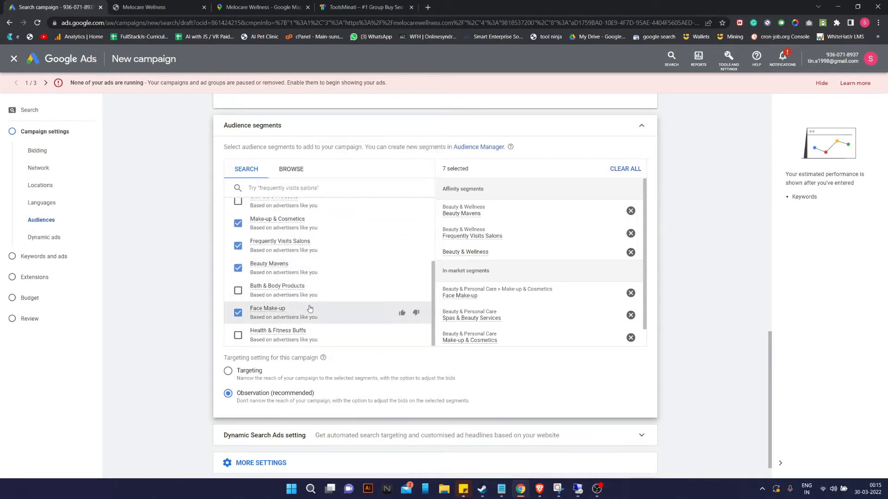
Browse 'Who they are' demographics: Employment, Education, Marital, Parental and Home-ownership Status.
left_click(299, 175)
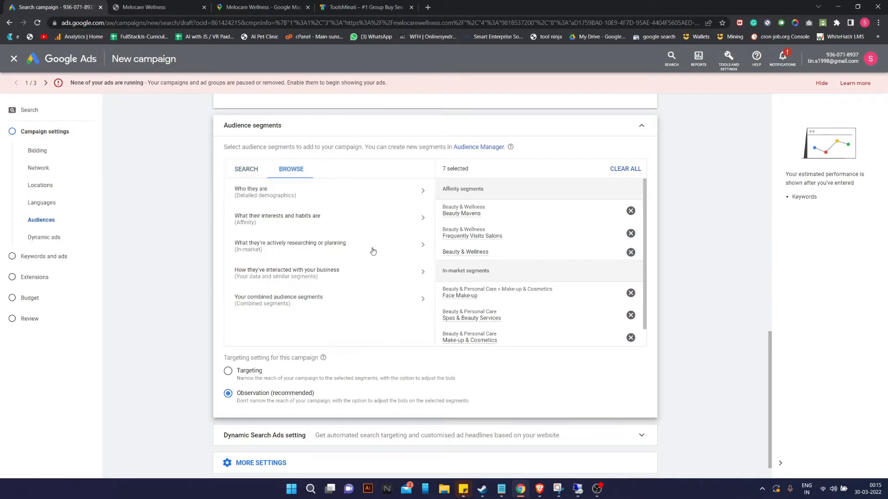
left_click(303, 197)
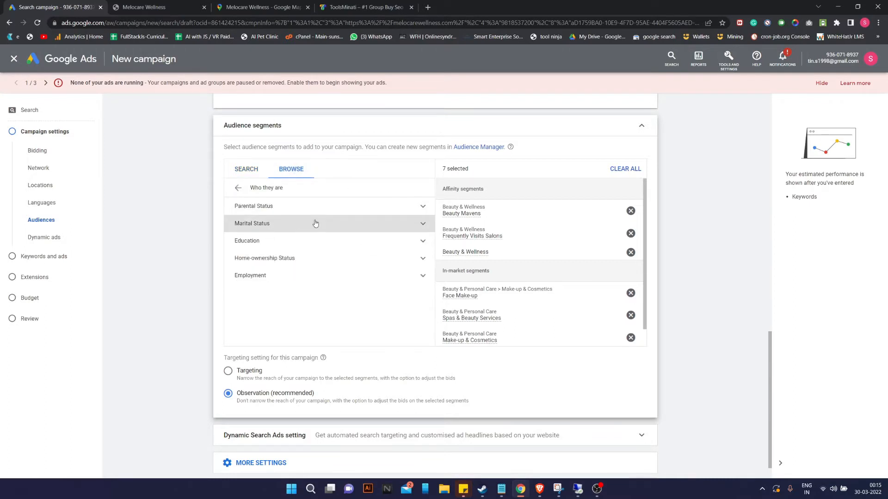
left_click(300, 277)
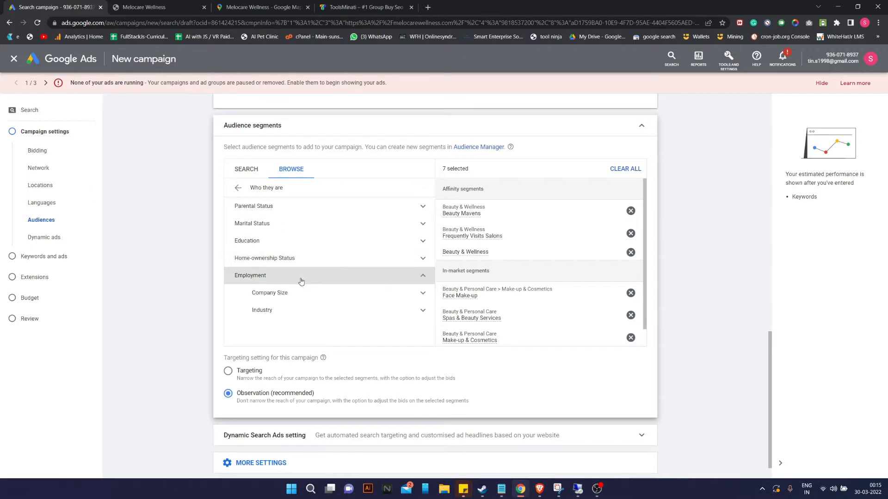
left_click(318, 240)
left_click(328, 227)
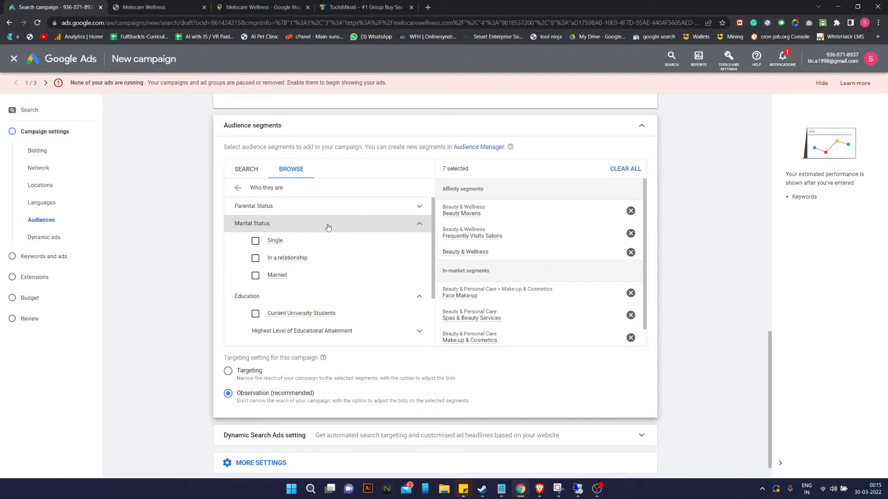
left_click(331, 206)
scroll(316, 277, "down", 2)
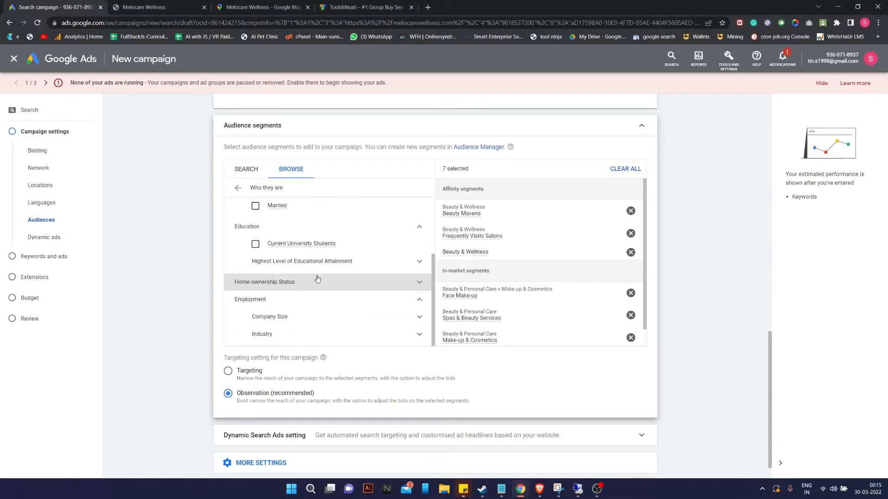
left_click(331, 301)
scroll(304, 229, "down", 1)
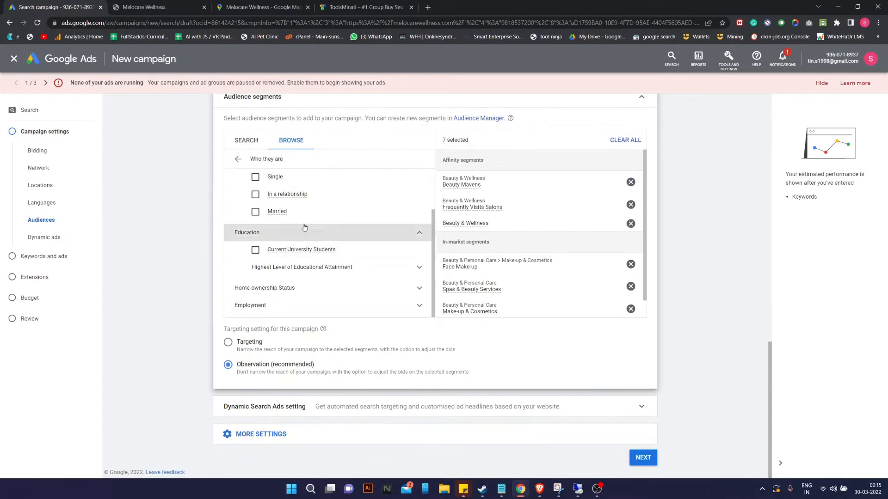
left_click(289, 288)
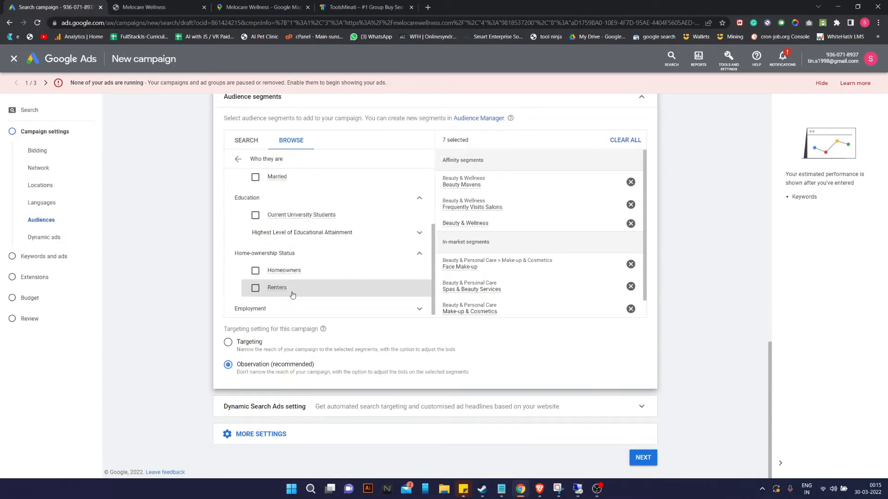
Return to the top-level categories and start a new combined segment from 'Your combined audience segments'.
left_click(239, 159)
left_click(280, 271)
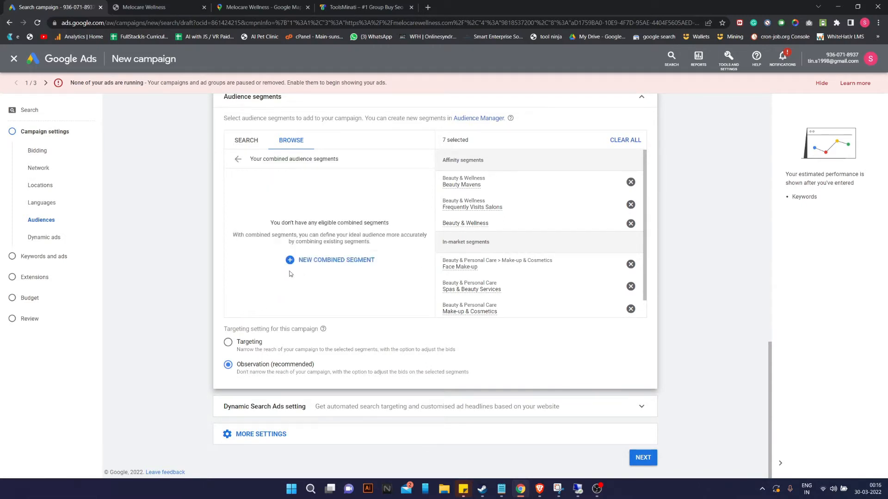
left_click(321, 268)
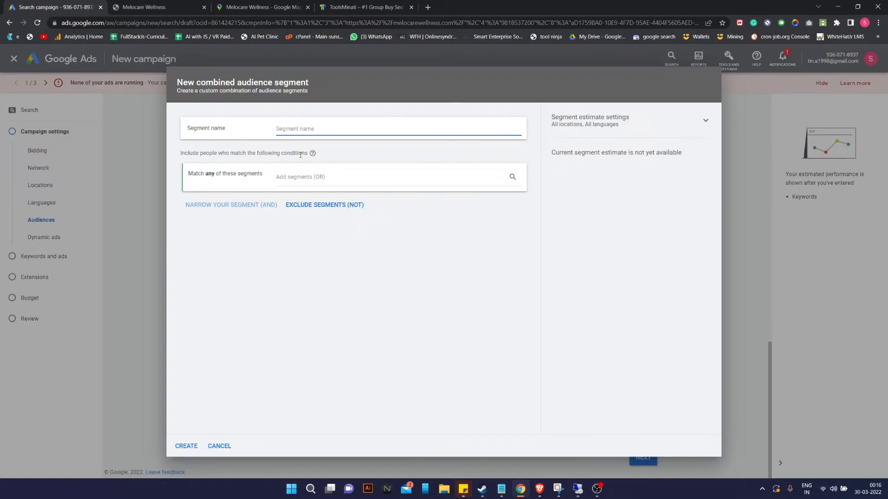
Cancel the new combined segment, return to top-level audience categories, and scroll up to Languages.
left_click(306, 176)
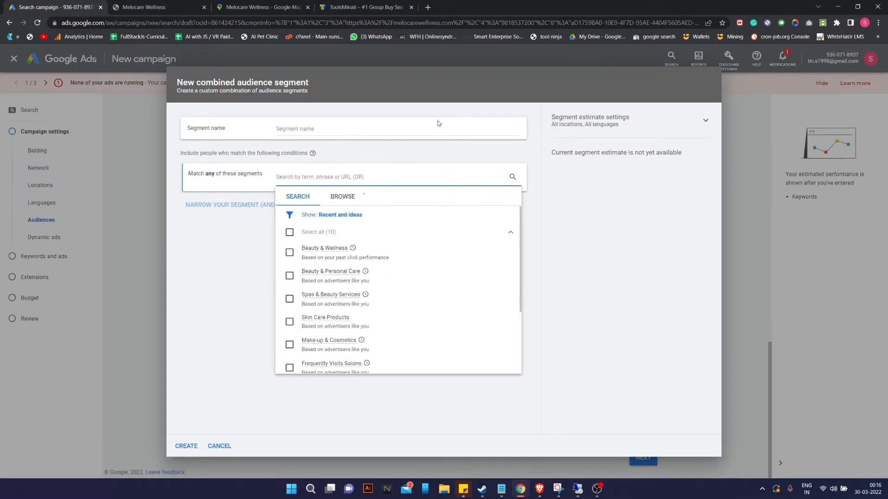
left_click(219, 446)
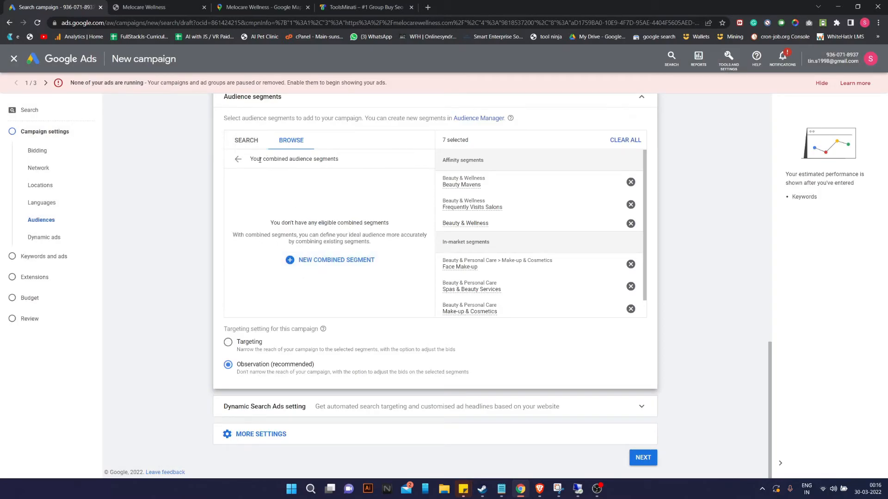
left_click(238, 159)
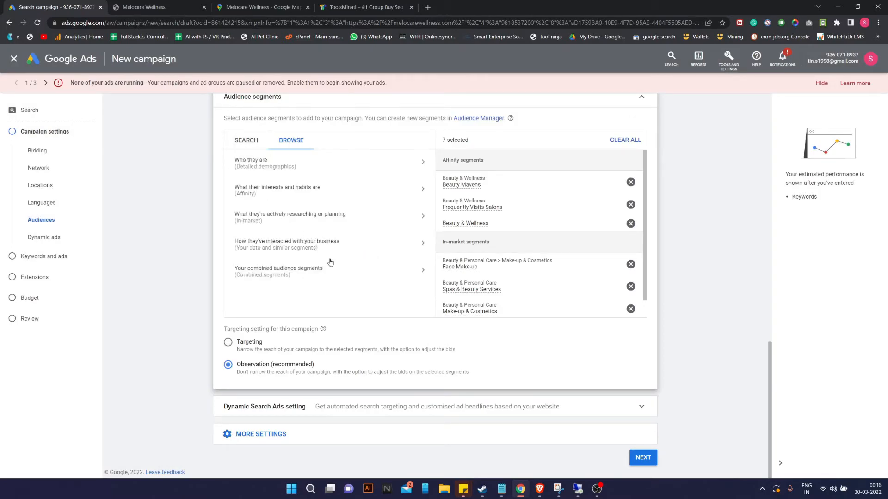
left_click(319, 163)
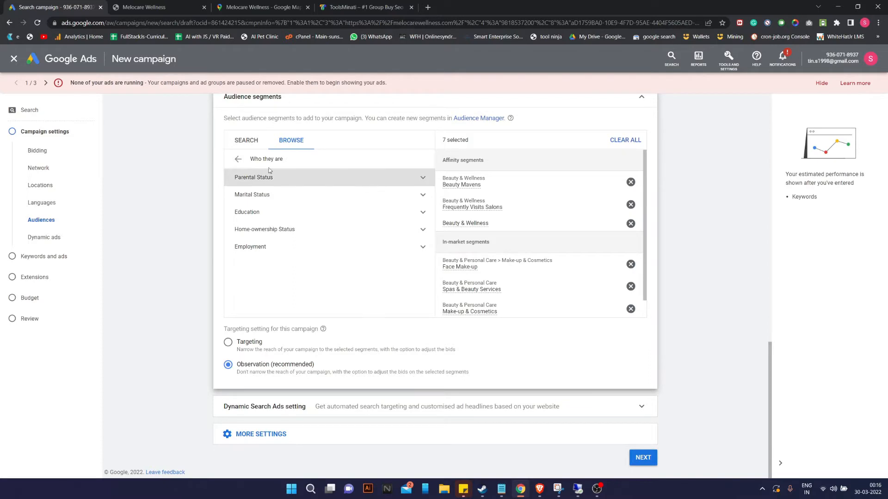
left_click(237, 160)
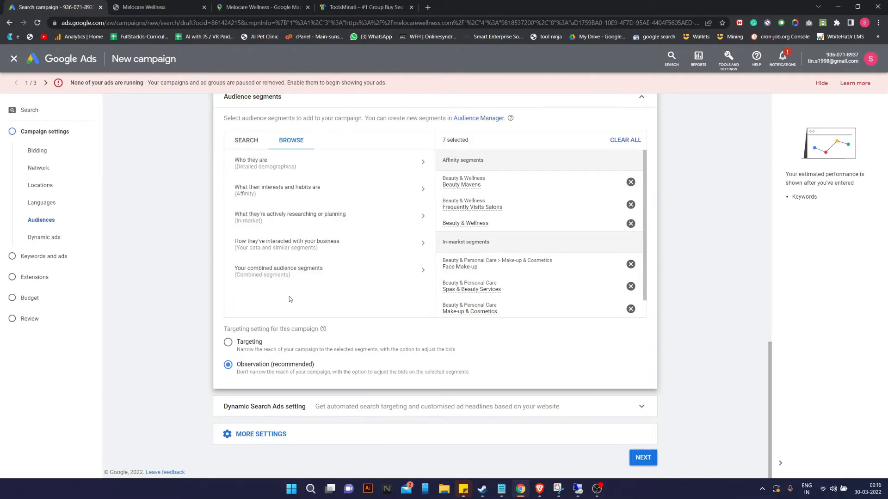
scroll(343, 328, "up", 4)
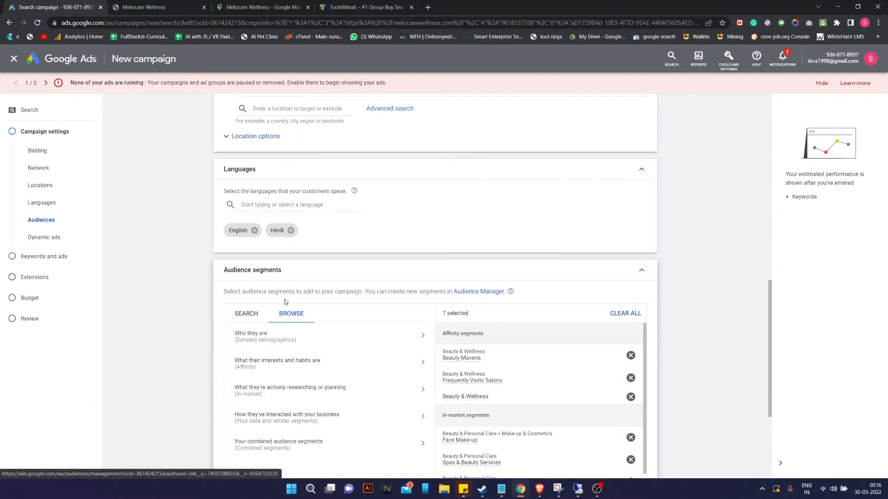
In Audience Manager, go to the custom segments list and begin a new custom segment.
left_click(474, 297)
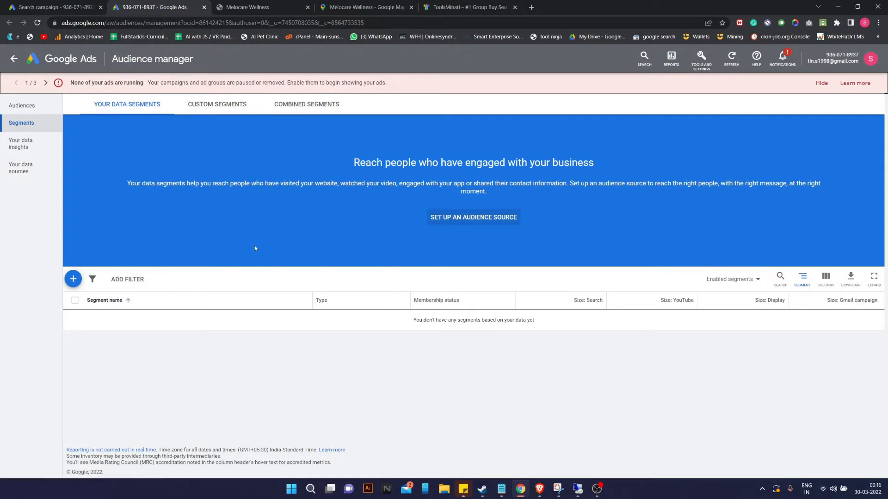
left_click(224, 104)
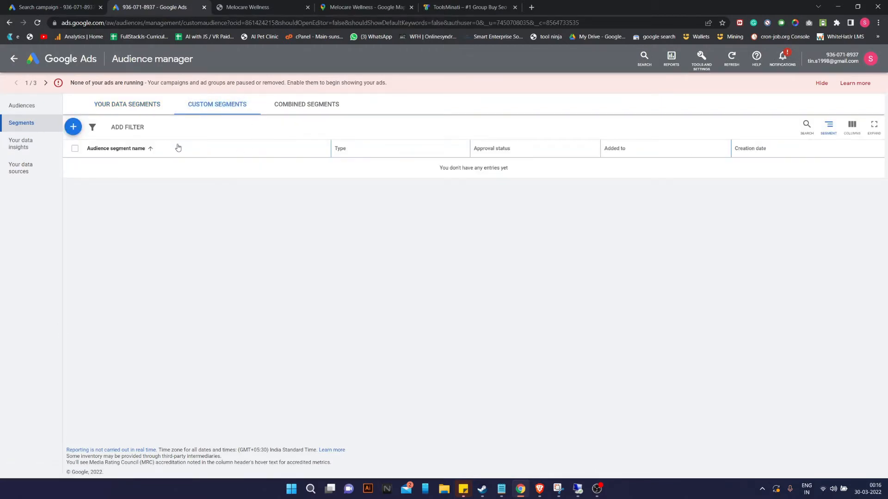
left_click(127, 104)
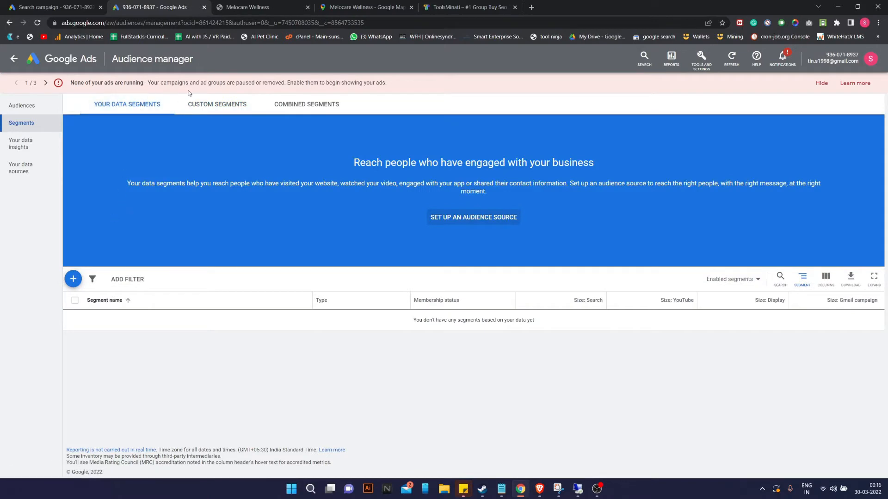
left_click(215, 103)
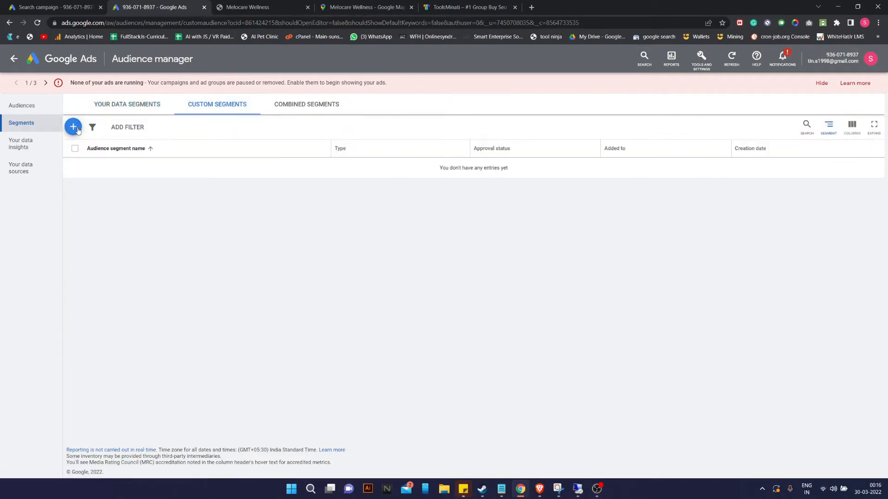
left_click(73, 127)
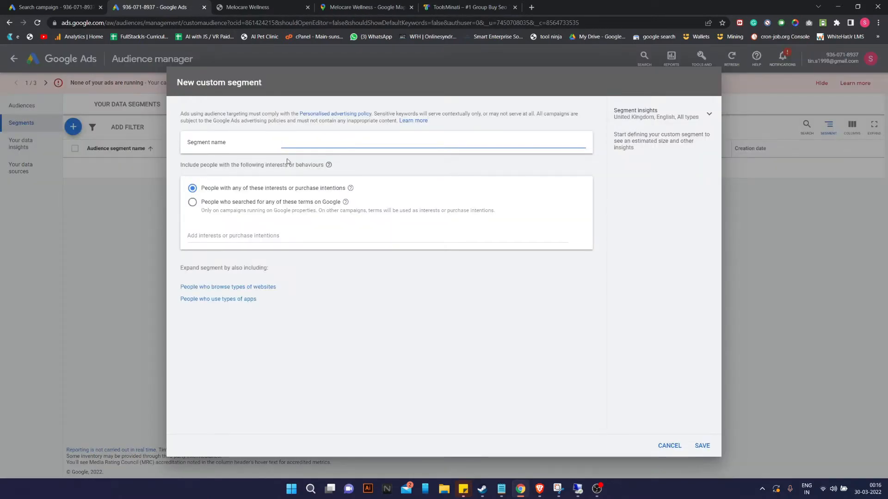
Target people who searched Google for terms, adding 'lip fillers' as the search term.
left_click(204, 205)
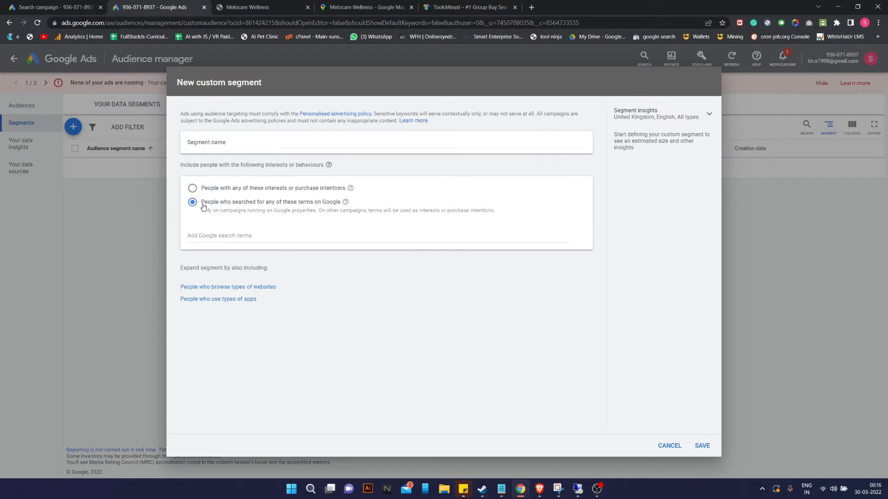
left_click(209, 235)
type("lip ")
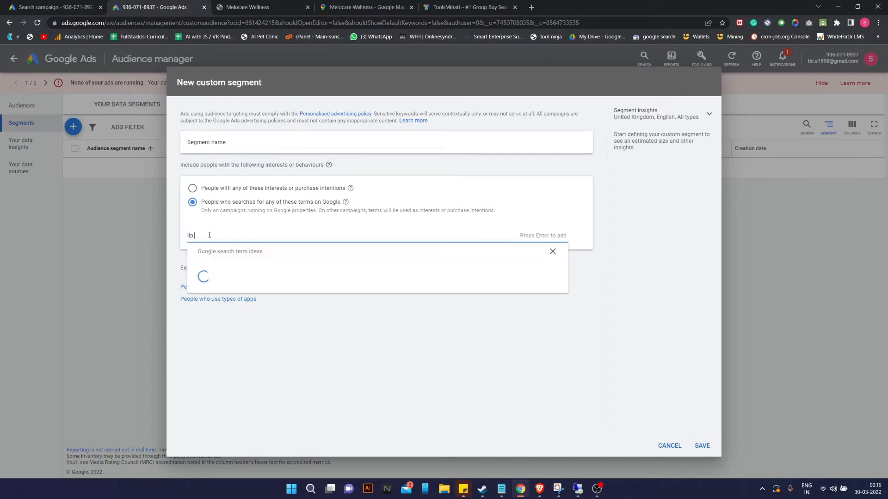
type("fillers")
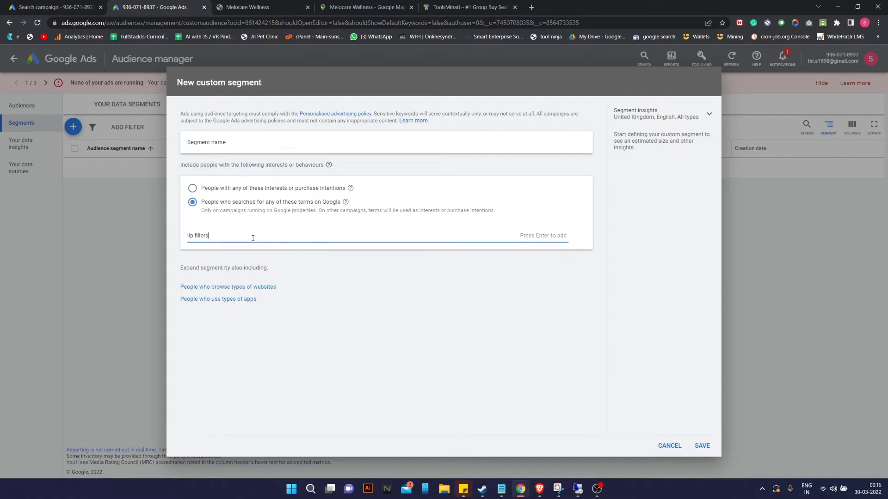
key("Return")
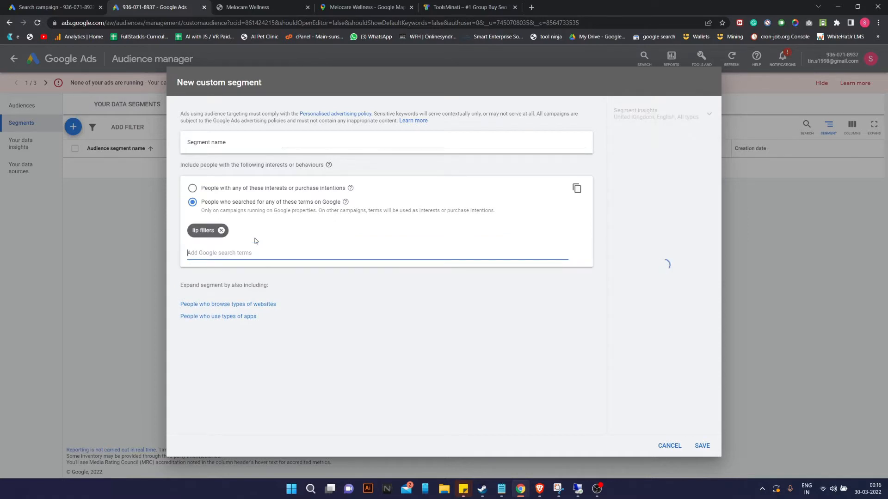
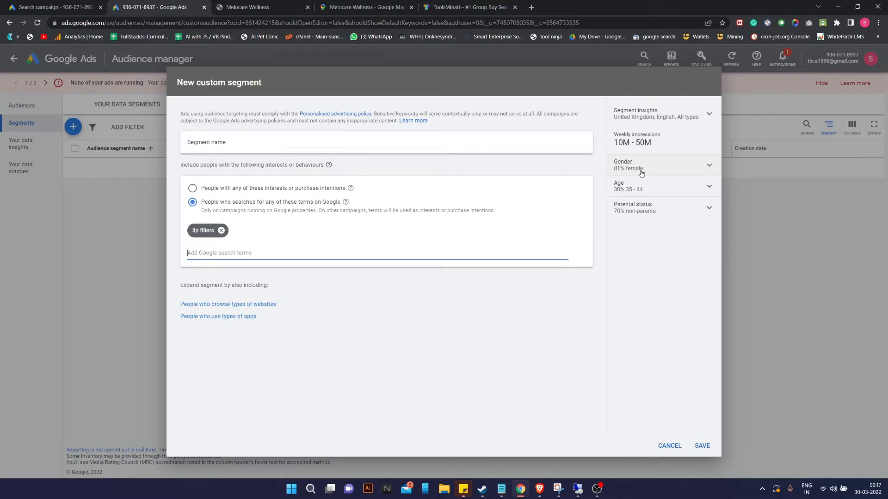
Add 'laser skin' as a search term and remove the United Kingdom filter from segment insights.
type("laser skin")
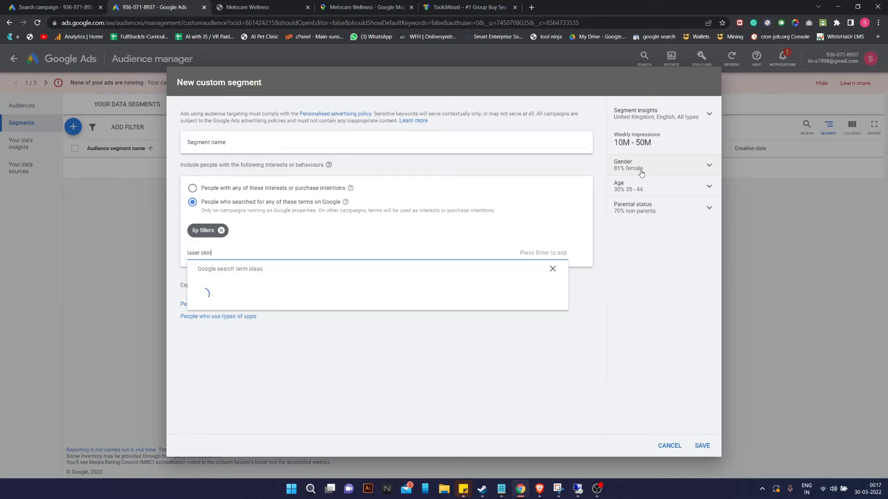
key("Return")
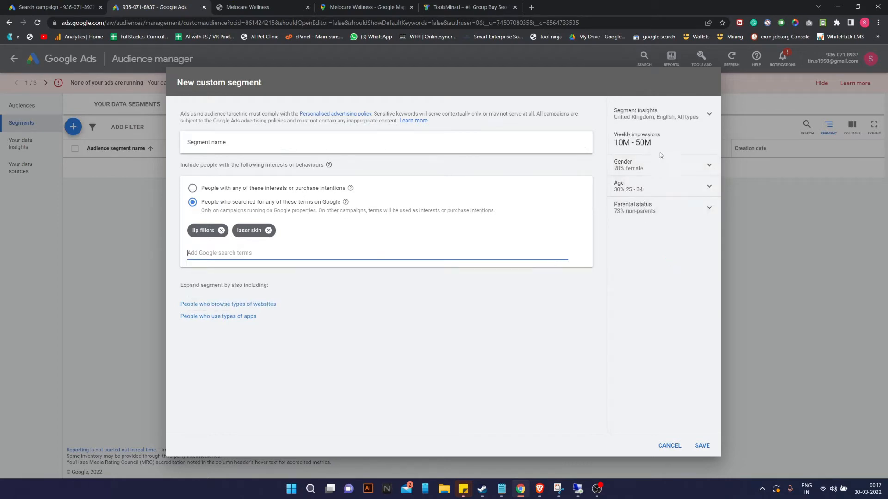
left_click(685, 117)
left_click(668, 135)
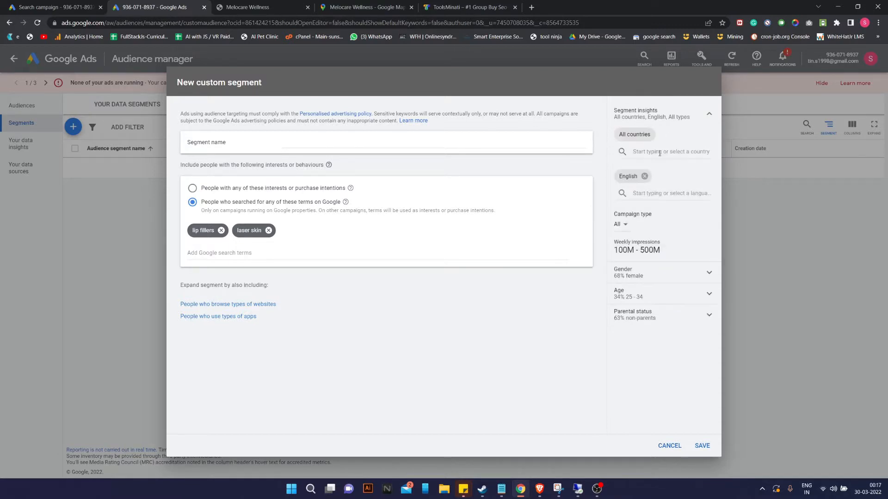
Filter segment insights to India to check reach, then cancel the custom segment.
left_click(659, 153)
type("india")
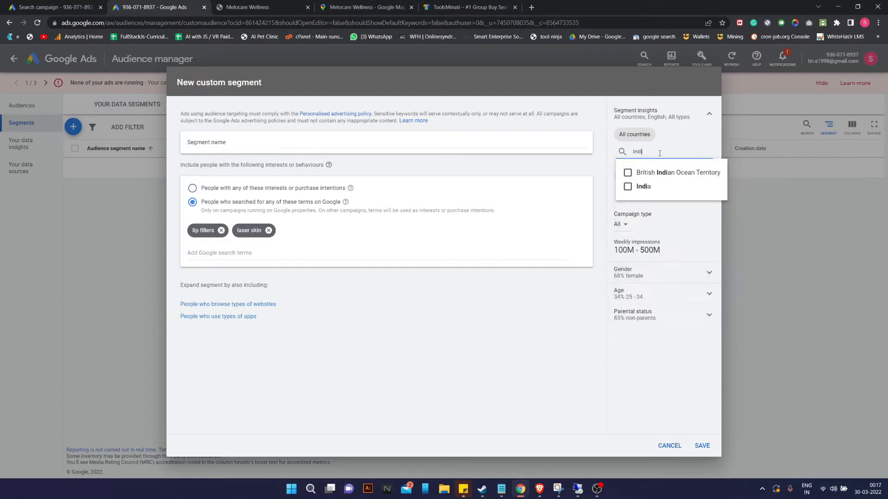
key("BackSpace")
key("BackSpace")
key("BackSpace")
key("BackSpace")
key("BackSpace")
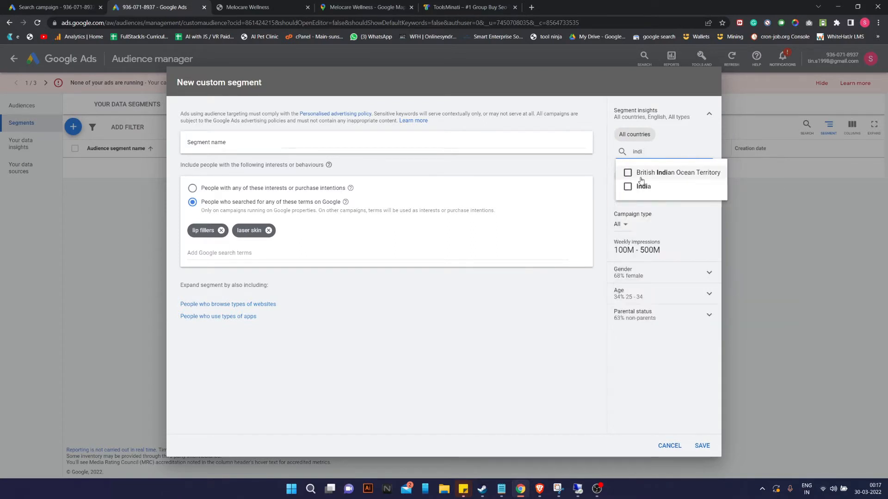
type("deljo")
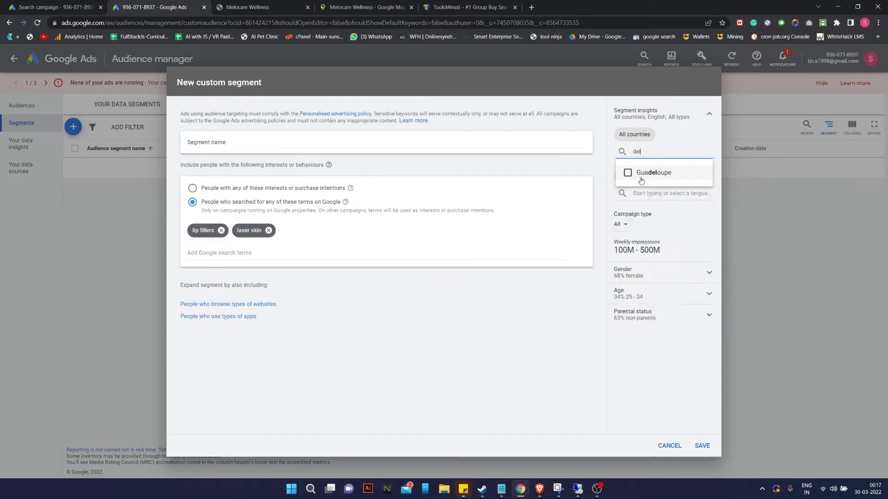
key("BackSpace")
key("BackSpace")
key("BackSpace")
key("BackSpace")
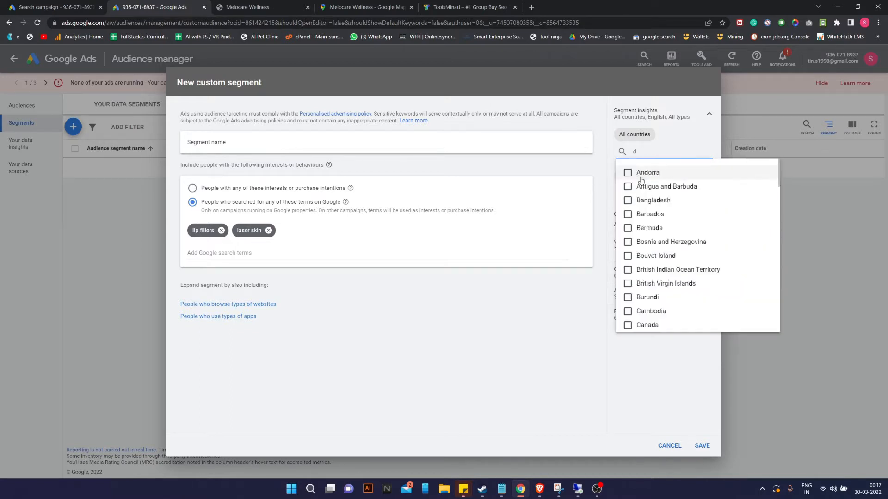
type("india")
left_click(641, 186)
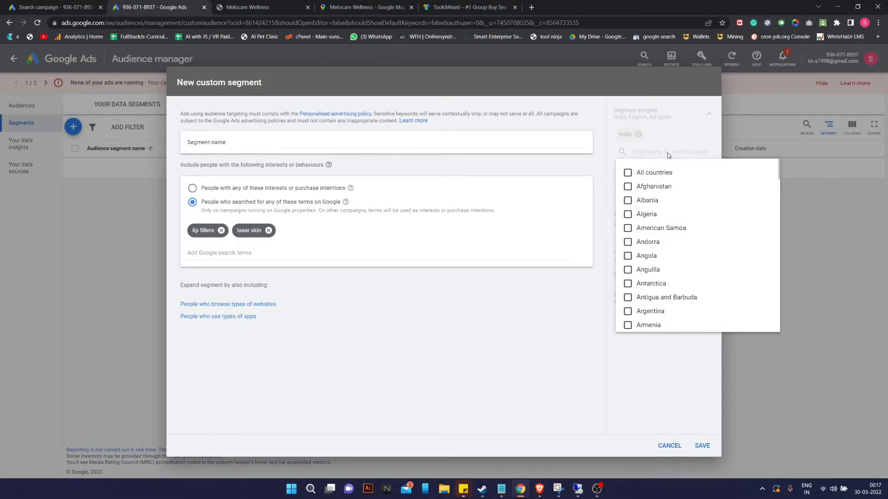
left_click(679, 141)
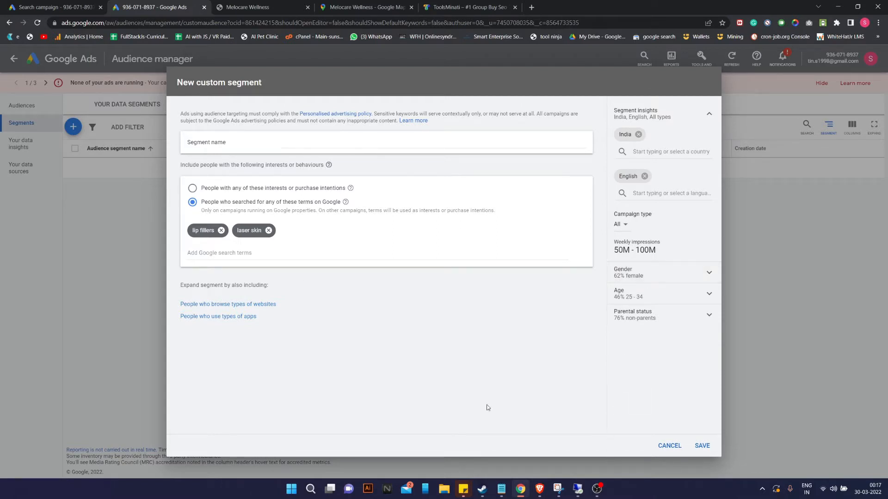
left_click(670, 446)
left_click(54, 5)
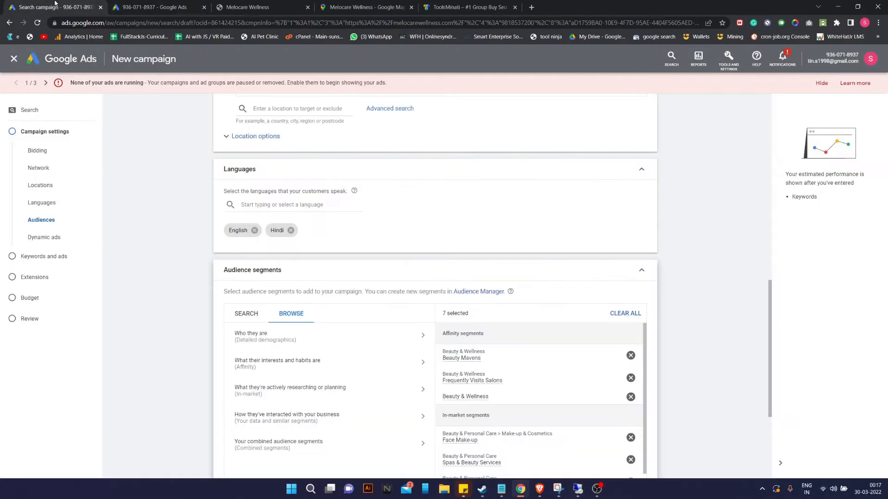
left_click(292, 341)
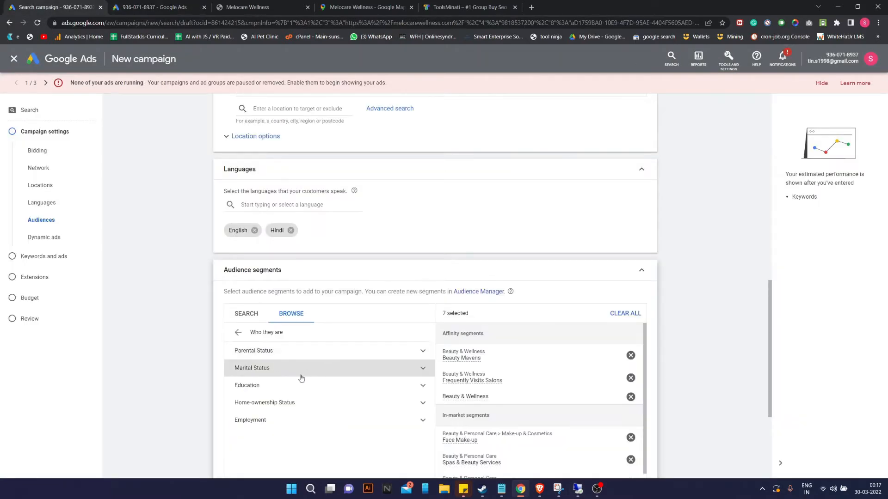
scroll(306, 373, "down", 1)
left_click(307, 314)
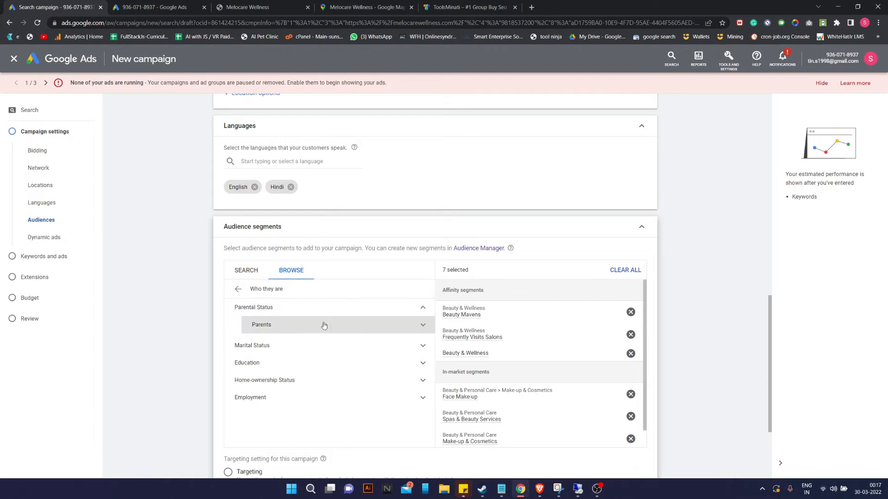
left_click(329, 327)
scroll(342, 384, "down", 1)
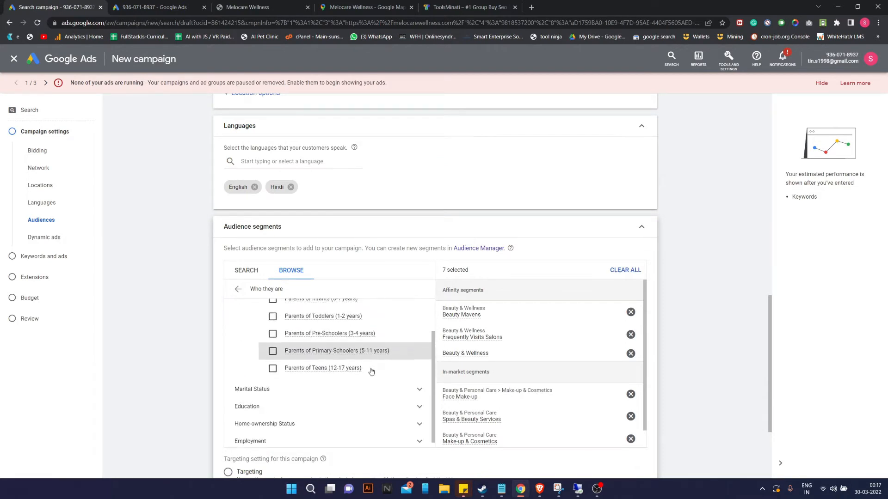
left_click(277, 391)
scroll(296, 389, "down", 1)
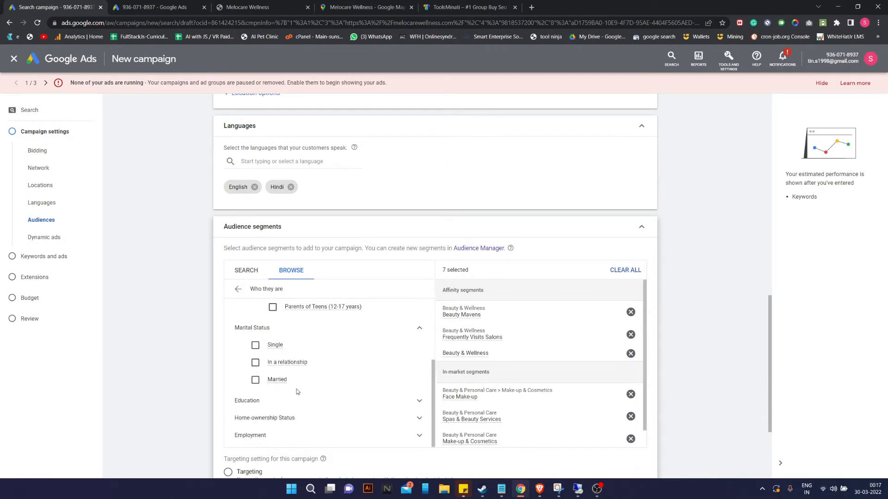
scroll(534, 409, "down", 3)
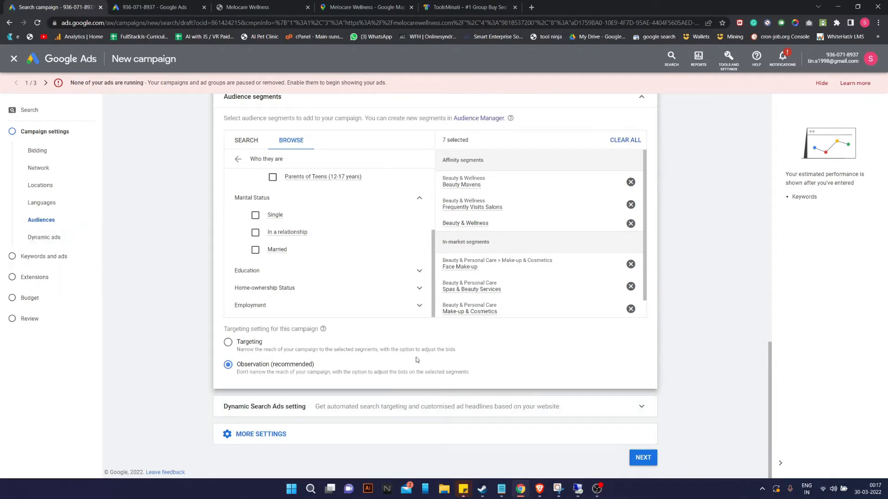
scroll(435, 252, "up", 3)
scroll(484, 267, "up", 5)
scroll(474, 302, "down", 4)
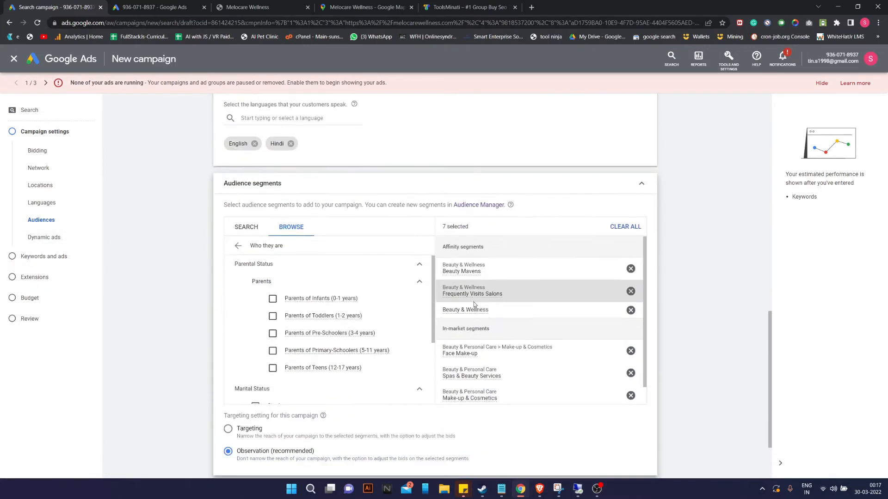
scroll(462, 277, "down", 2)
scroll(539, 232, "down", 1)
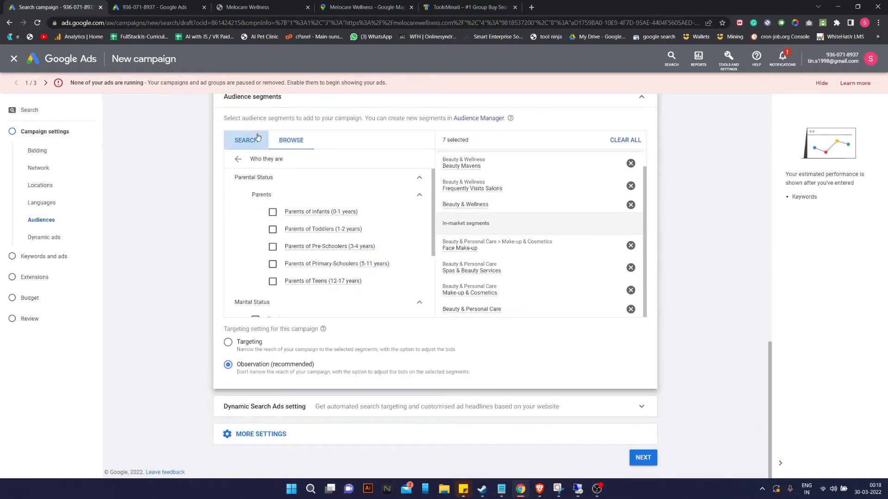
left_click(246, 140)
scroll(281, 215, "down", 3)
scroll(284, 227, "up", 3)
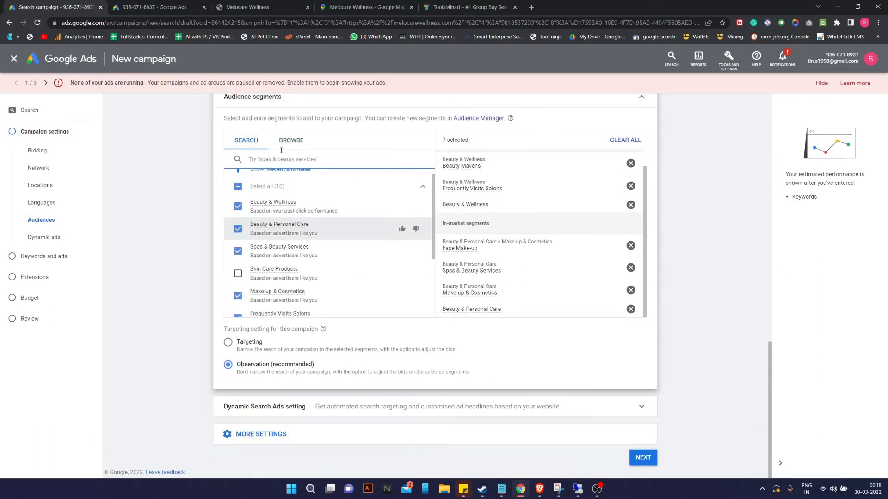
left_click(285, 143)
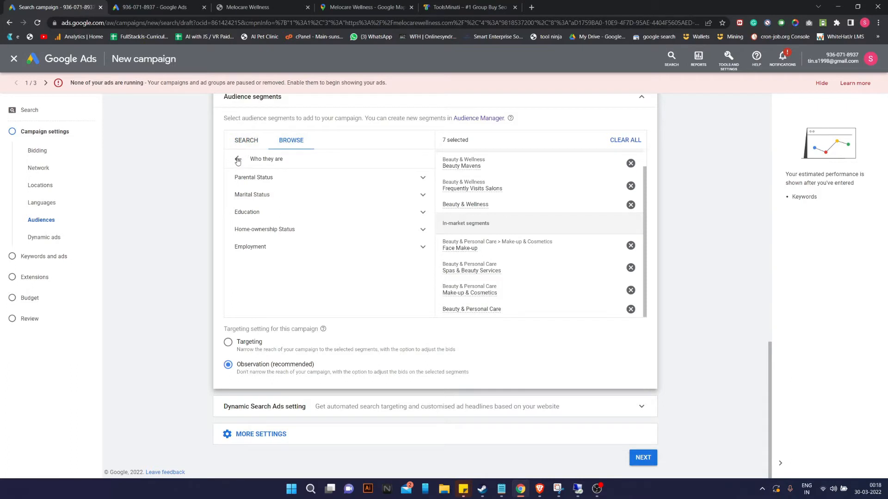
left_click(238, 161)
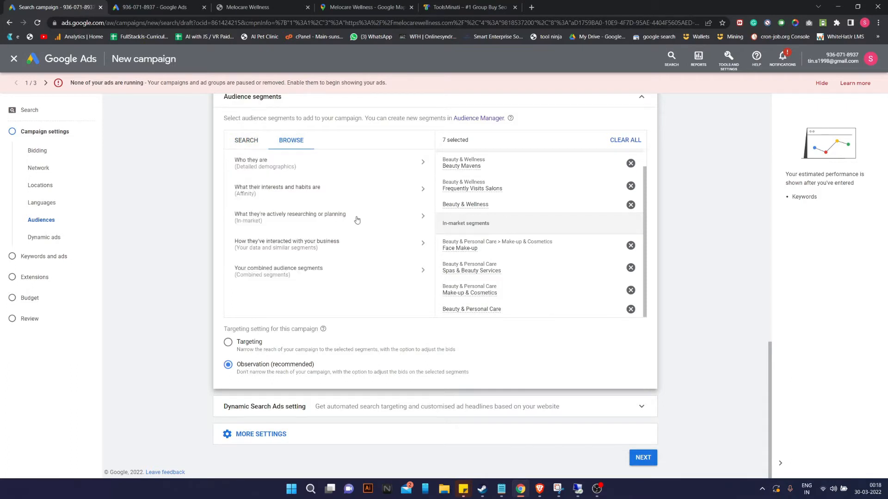
Browse audience categories, keep segments on Observation, and continue to Keywords and ads.
left_click(407, 245)
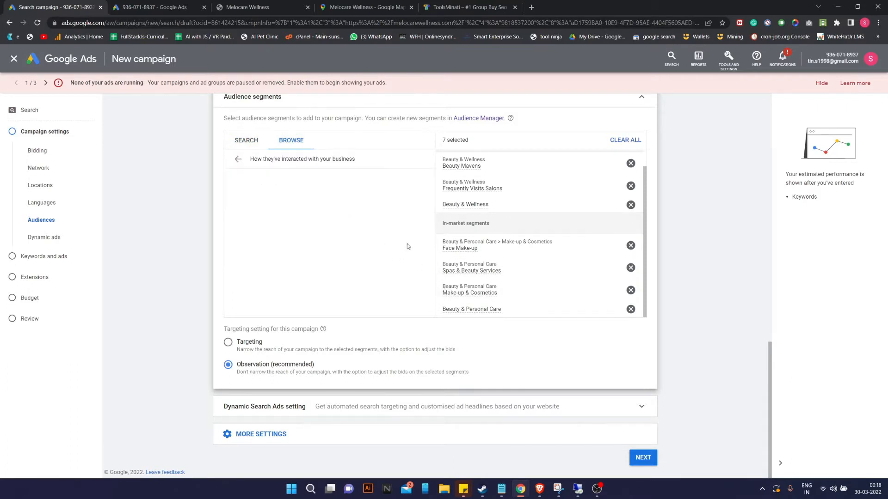
left_click(229, 343)
left_click(238, 159)
left_click(252, 156)
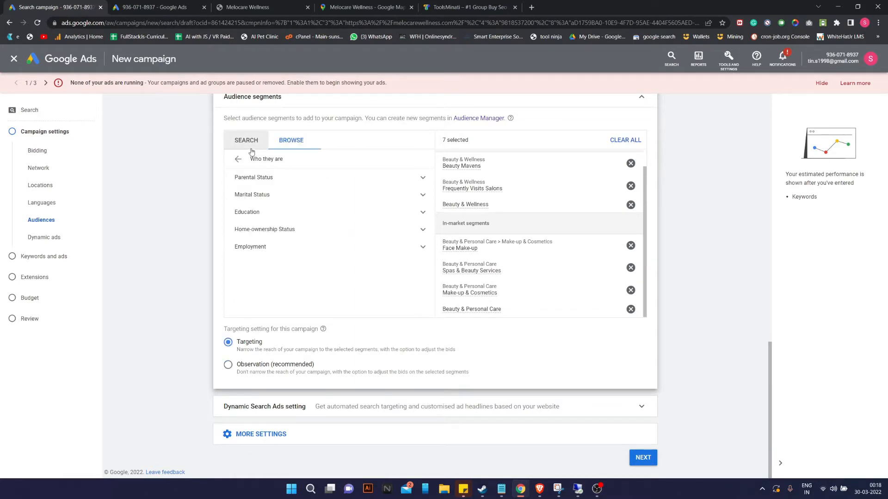
left_click(238, 159)
left_click(238, 162)
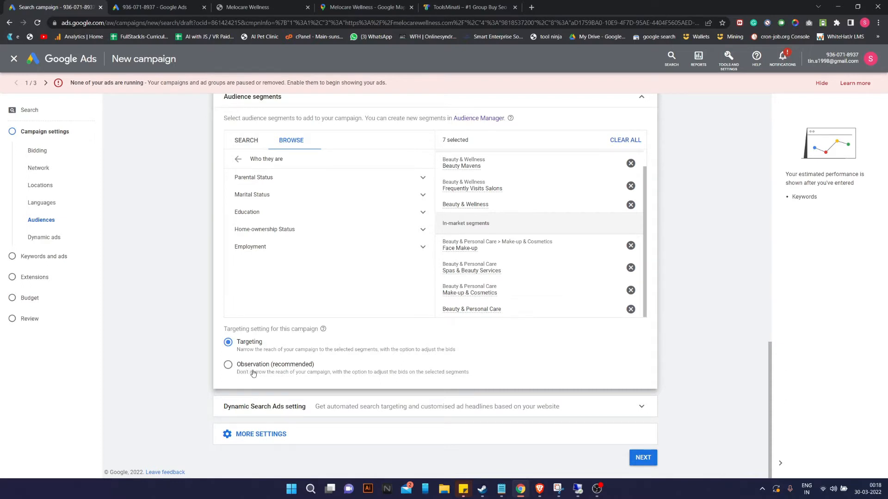
left_click(269, 370)
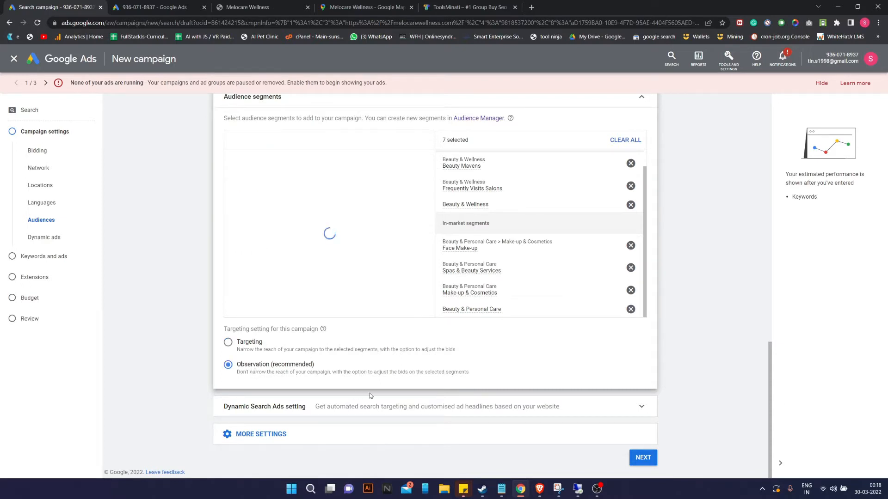
left_click(641, 458)
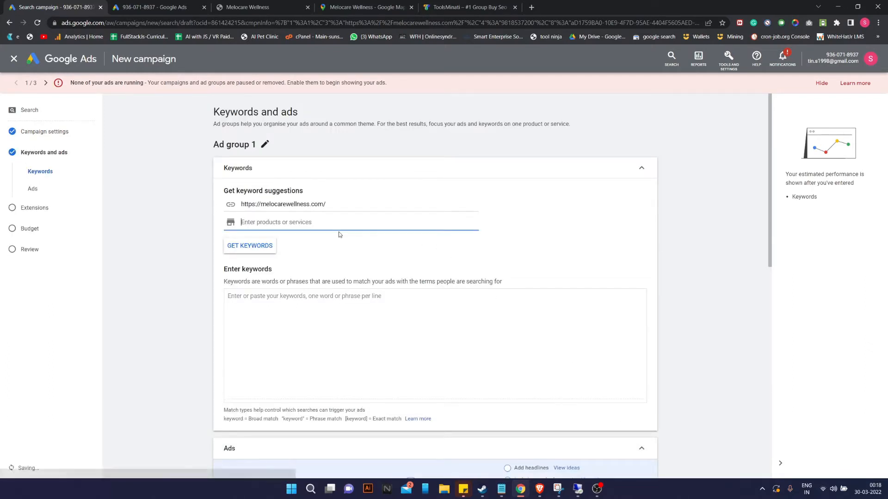
Get keyword suggestions for 'lip fillers' and capitalise Juvederm in the keyword list.
type("lip fillers")
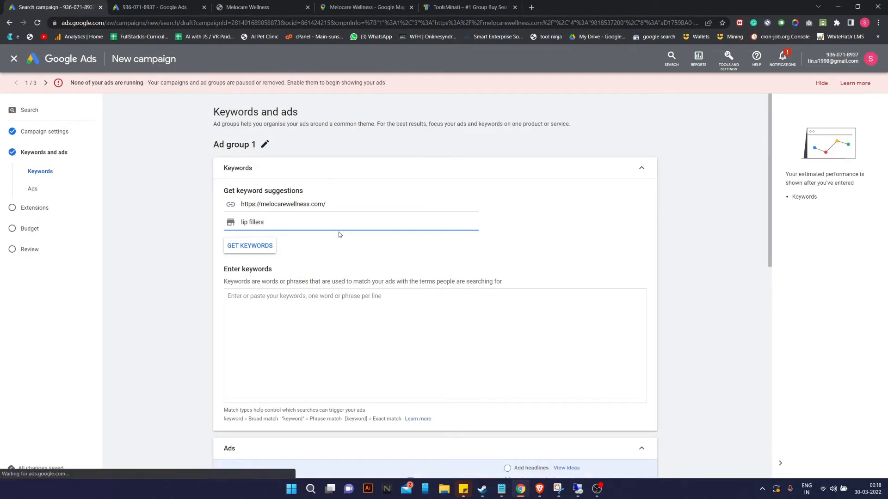
left_click(252, 243)
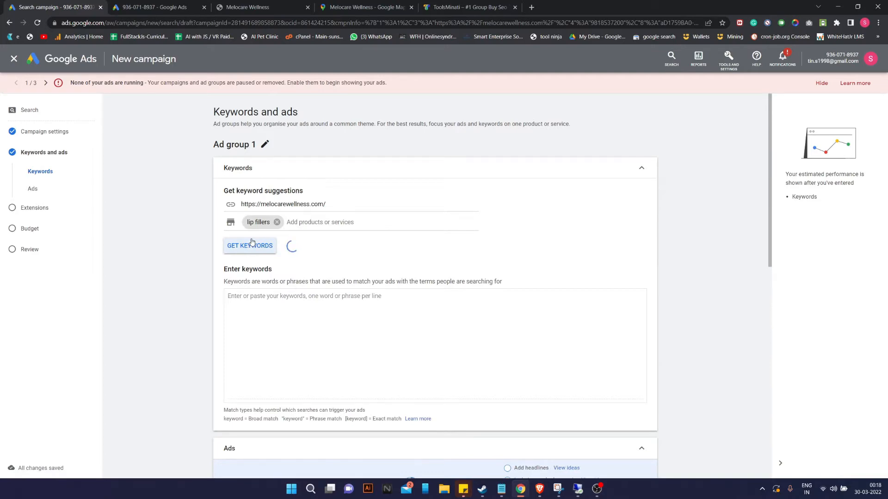
scroll(283, 282, "down", 2)
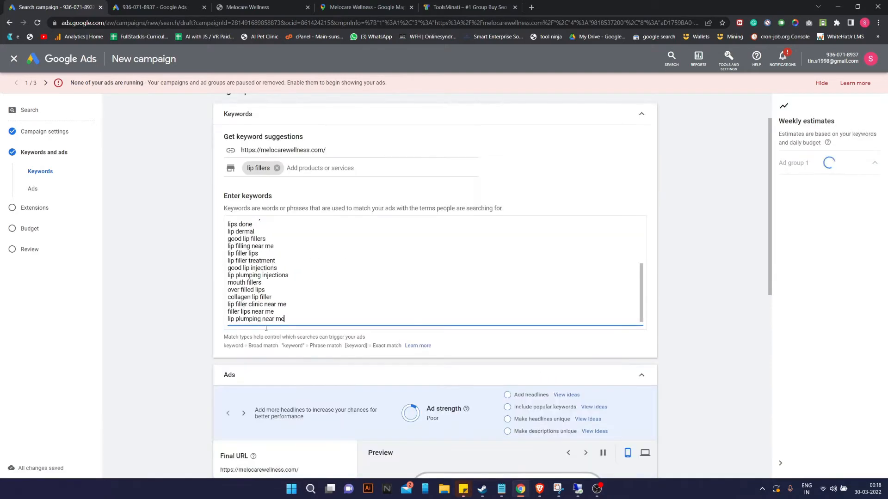
scroll(266, 263, "up", 6)
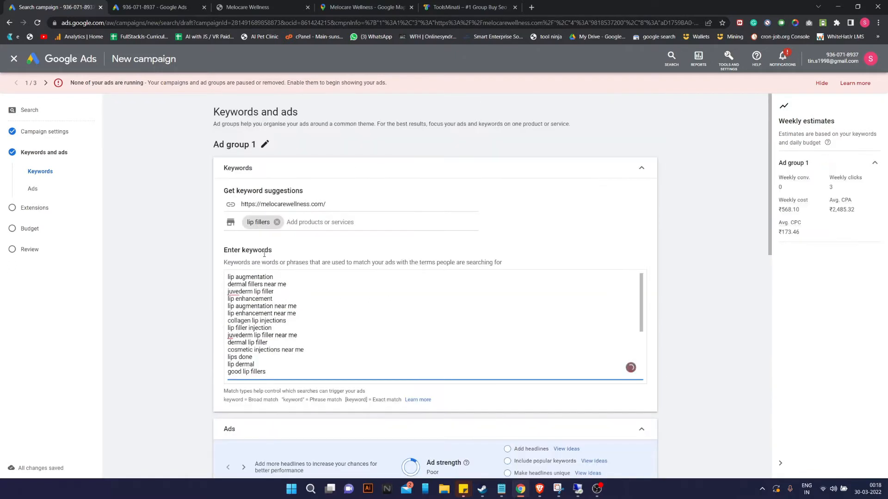
mouse_move(240, 292)
left_click(250, 311)
Add 'laser skin clinic' as a product and update suggestions without replacing current keywords.
left_click(292, 222)
type("laser skin clinic")
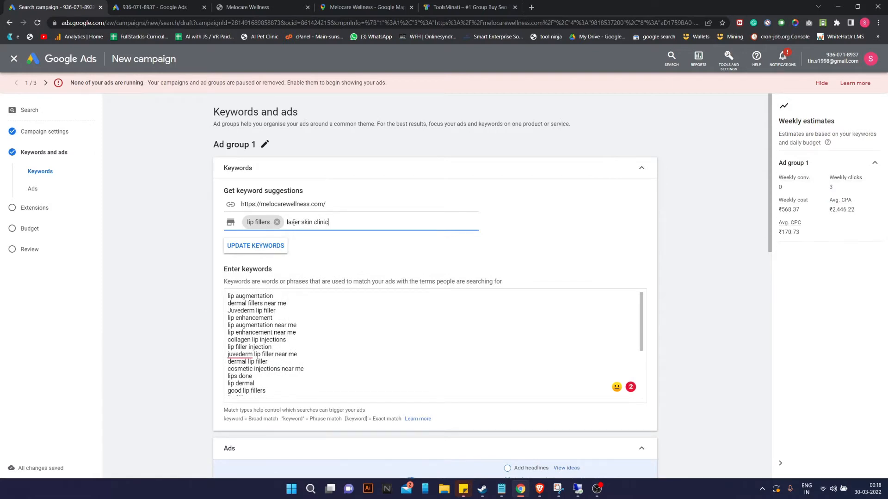
key("Return")
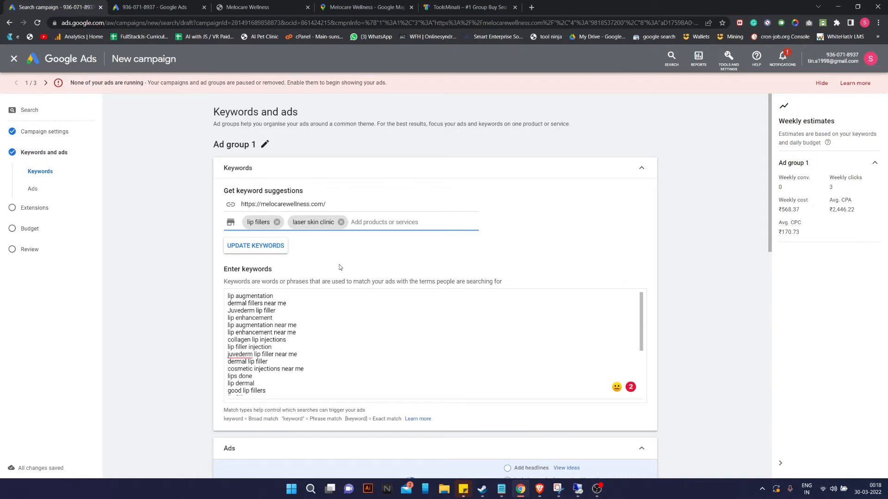
scroll(293, 310, "down", 10)
scroll(282, 278, "up", 8)
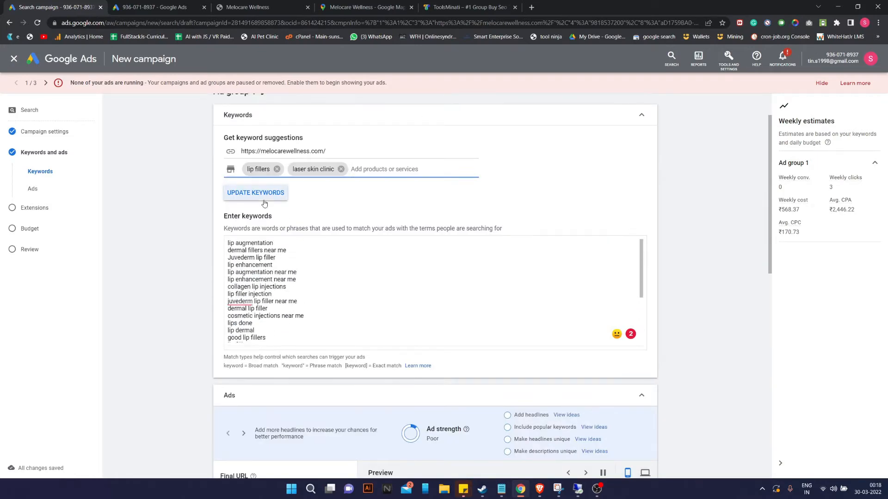
left_click(264, 201)
left_click(479, 295)
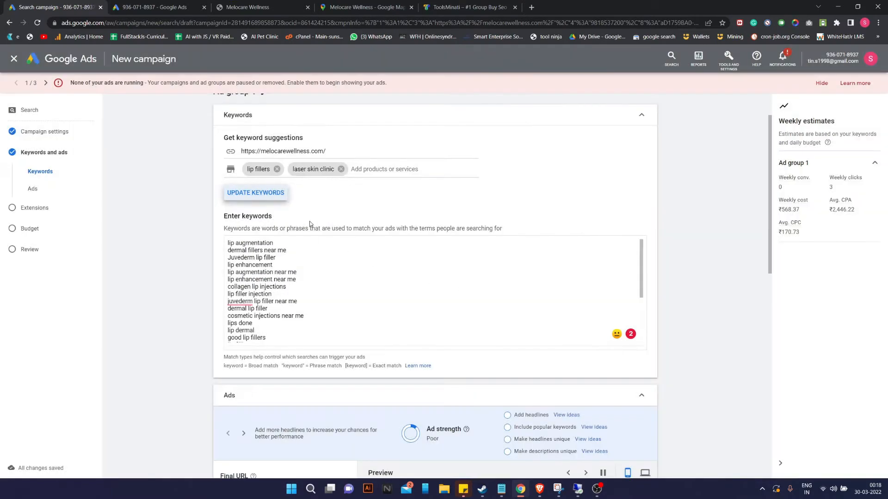
left_click(367, 171)
scroll(324, 254, "down", 10)
scroll(325, 254, "up", 8)
scroll(325, 254, "up", 3)
Clear every keyword from the Enter keywords box, then switch to the other Google Ads tab.
key("ctrl+a")
key("BackSpace")
left_click(405, 229)
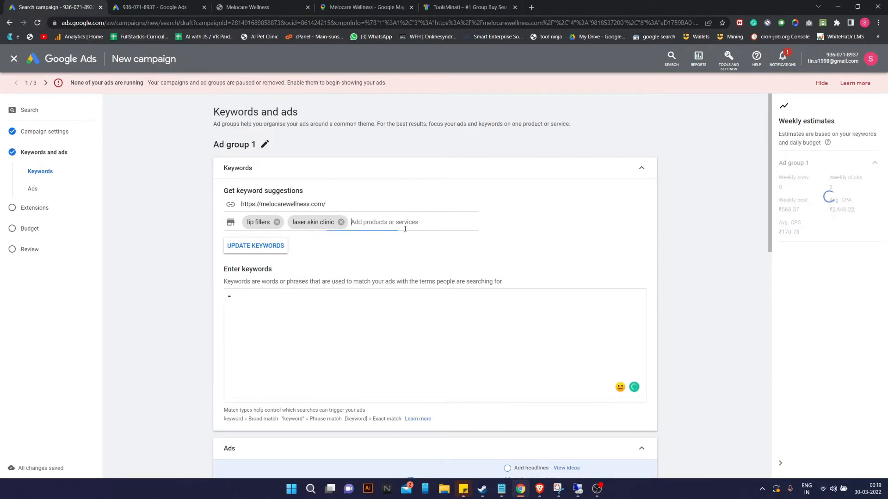
left_click(213, 296)
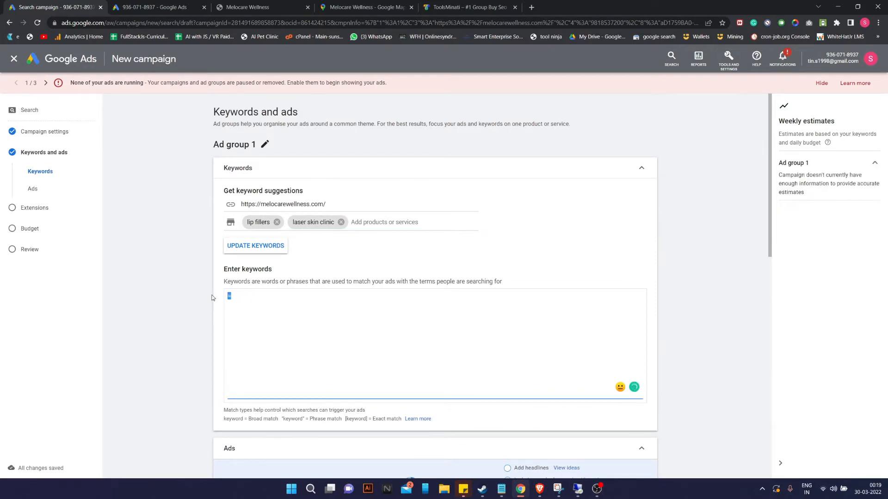
left_click(394, 221)
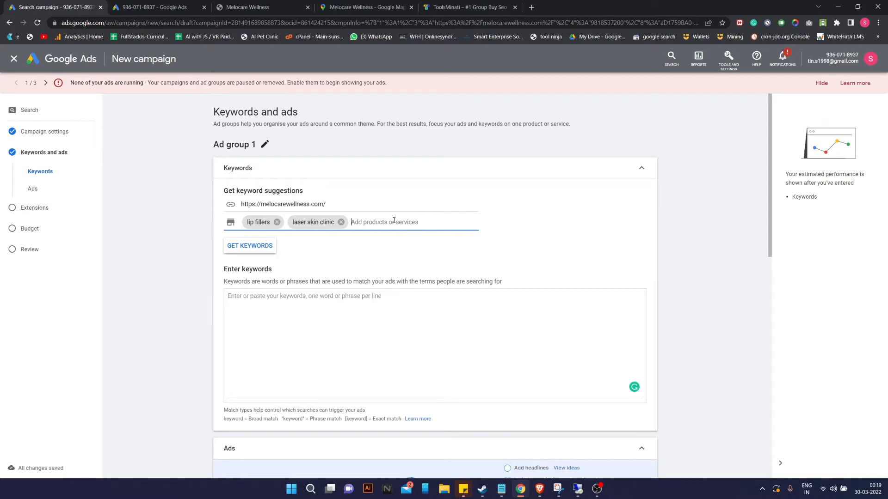
left_click(154, 7)
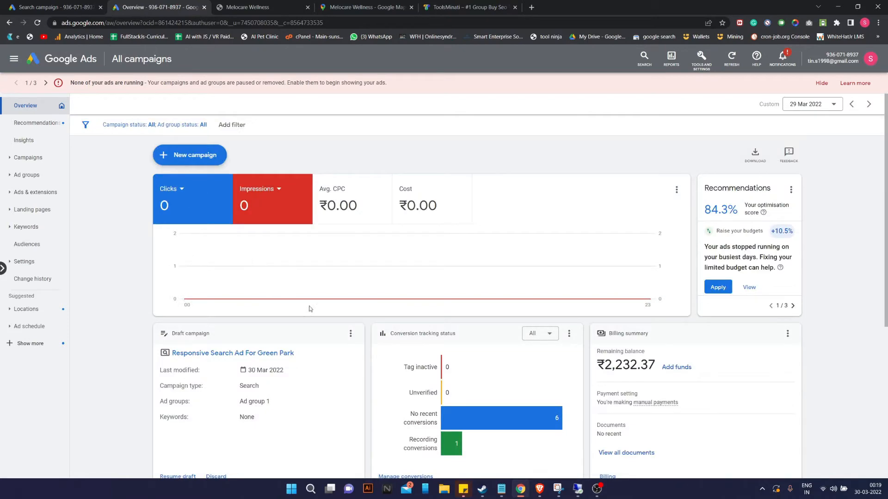
scroll(802, 292, "down", 5)
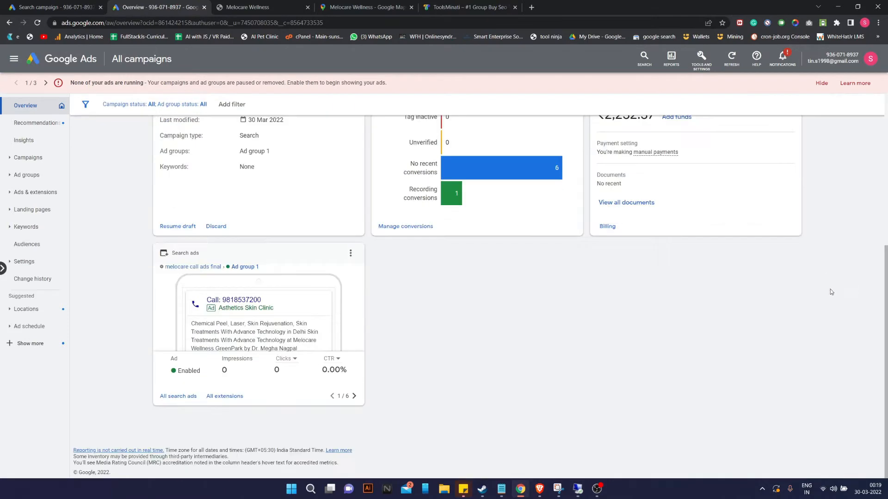
scroll(305, 296, "up", 3)
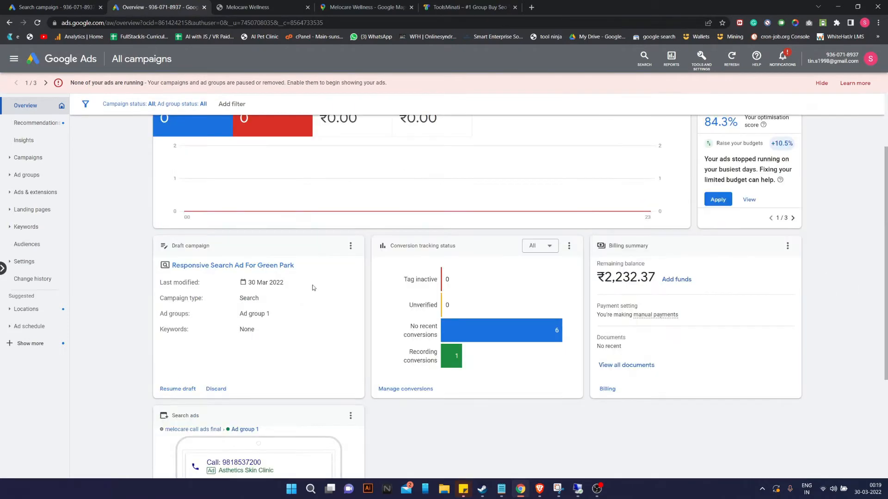
scroll(243, 279, "up", 2)
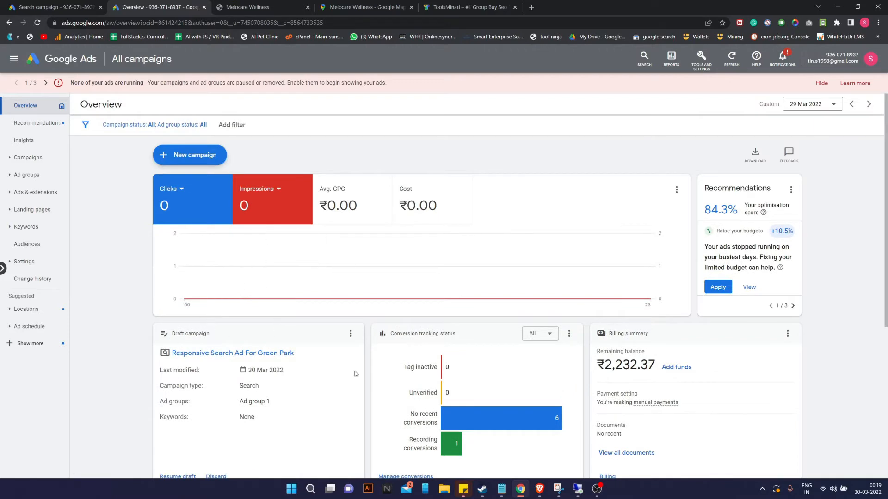
scroll(333, 370, "down", 1)
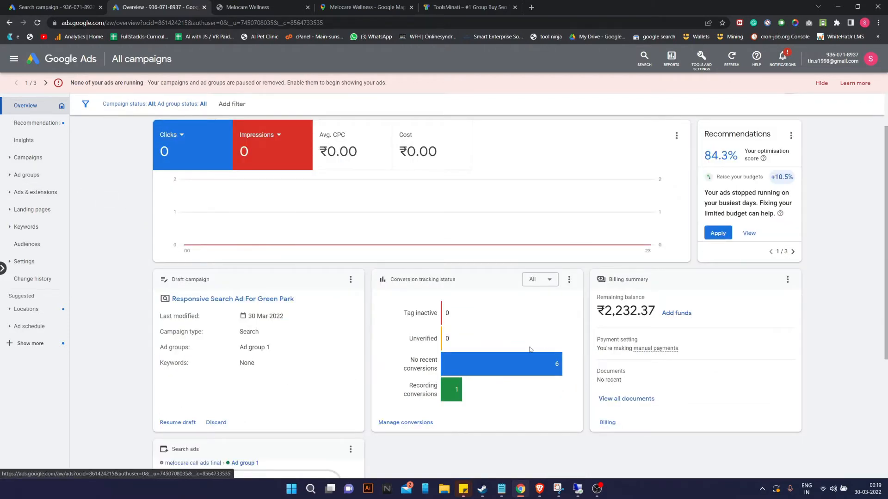
scroll(541, 347, "down", 1)
scroll(301, 396, "down", 2)
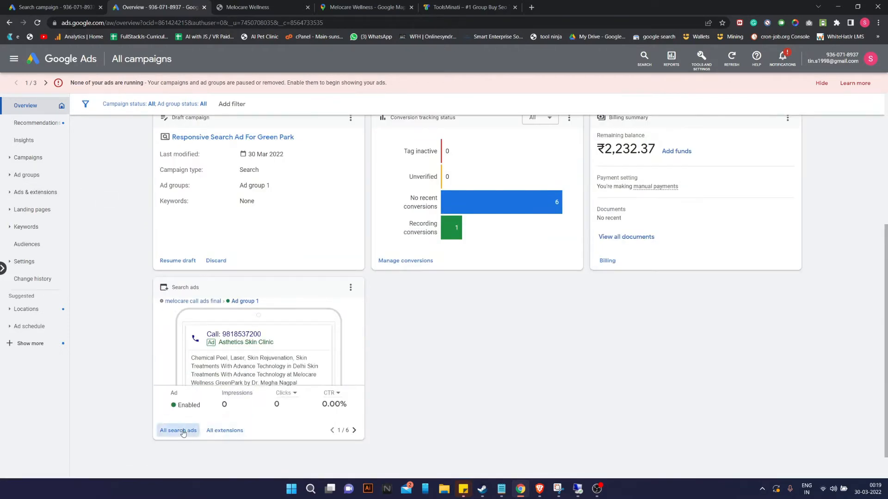
scroll(583, 301, "up", 4)
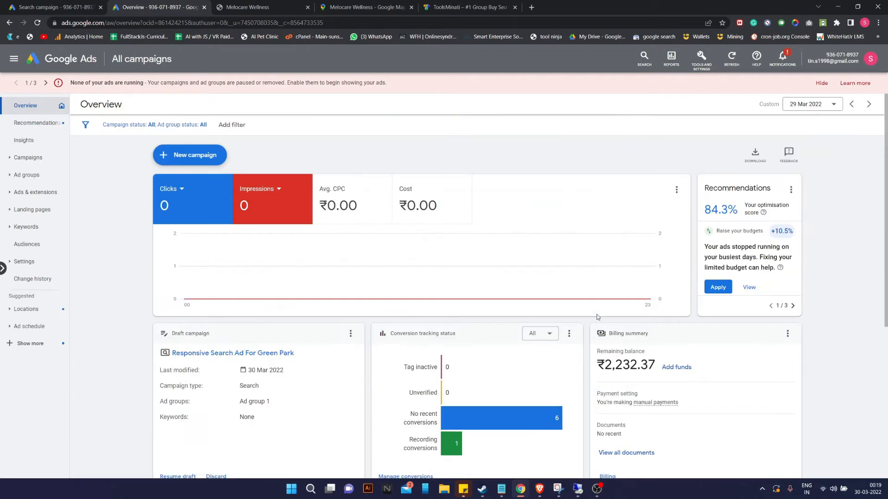
Open the Insights page to view Search Trends for India.
left_click(35, 139)
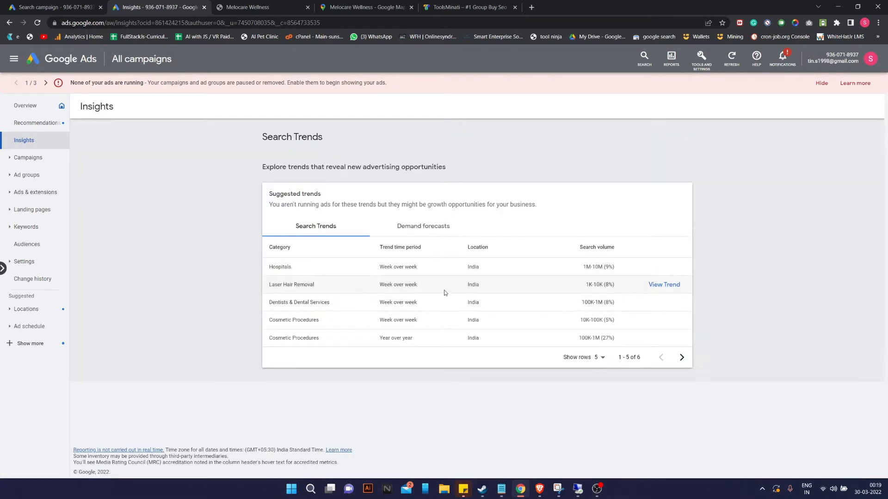
left_click(38, 160)
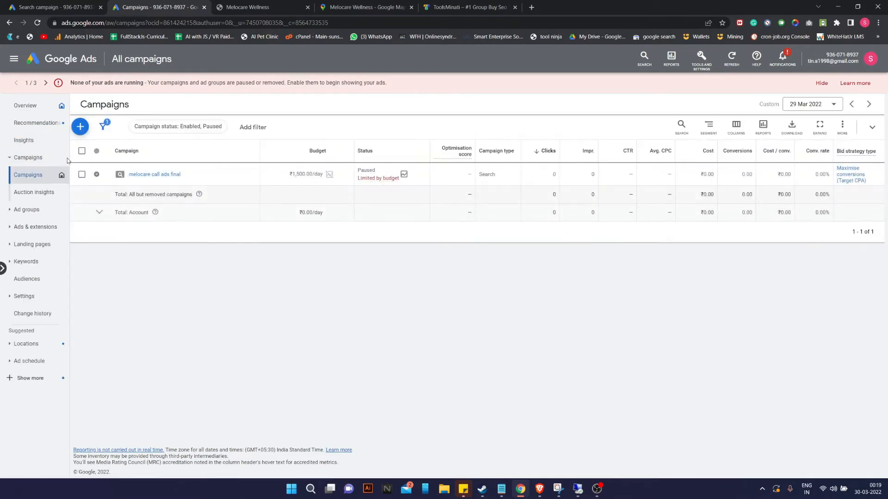
View the campaigns list, then open Recommendations showing the 84.3% optimisation score.
left_click(15, 164)
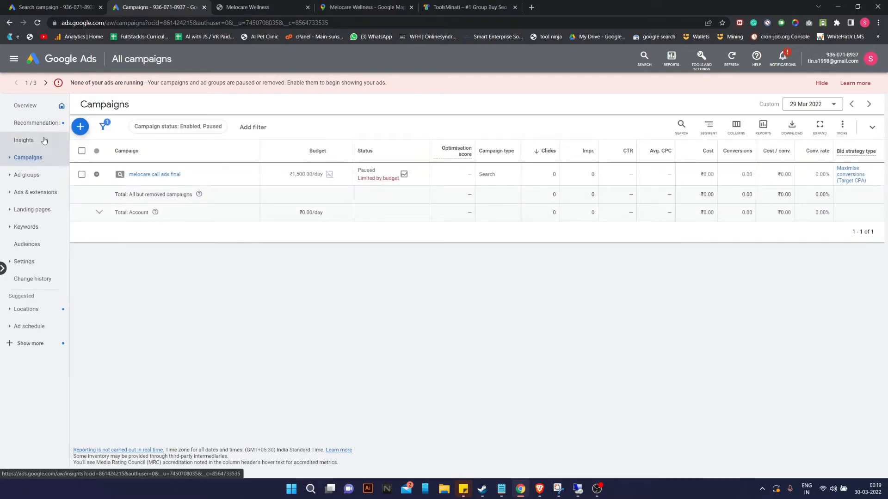
left_click(36, 124)
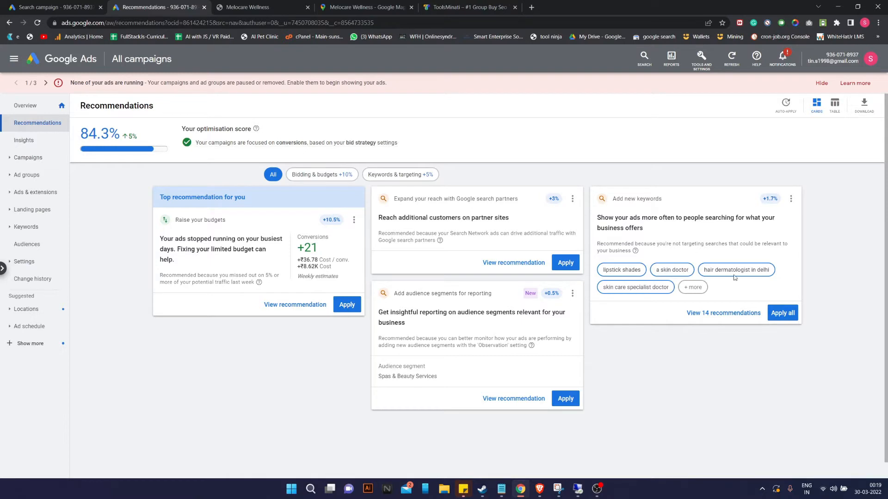
Back in the campaign draft, add 'fillers' as a third product for keyword suggestions.
left_click(2, 3)
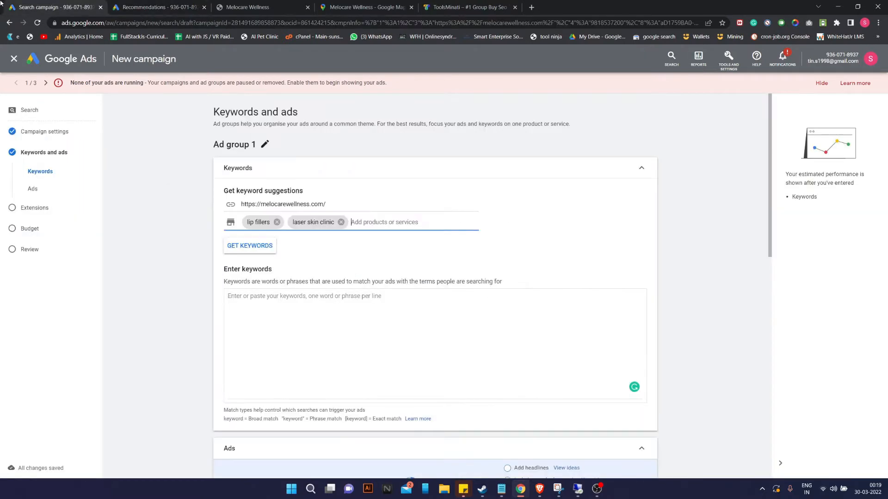
left_click(318, 309)
left_click(363, 226)
type("fillers")
key("Return")
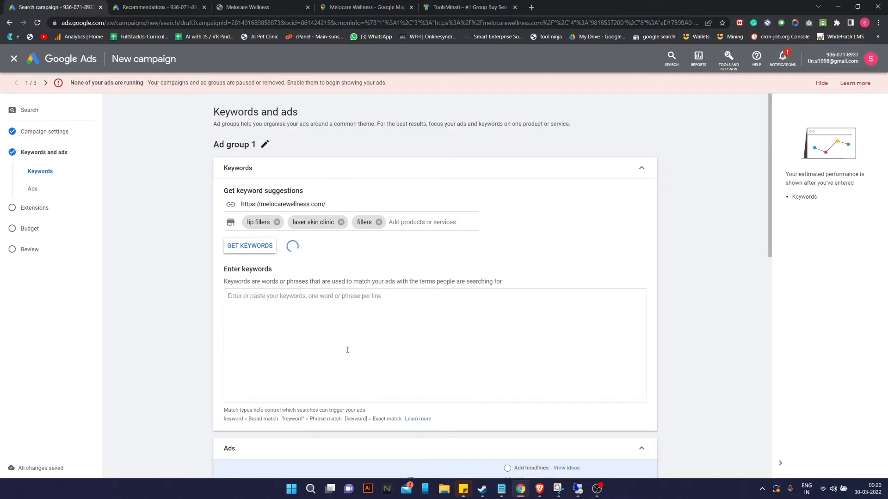
Review Ad group 1's newly populated keyword list and headlines.
scroll(303, 329, "down", 4)
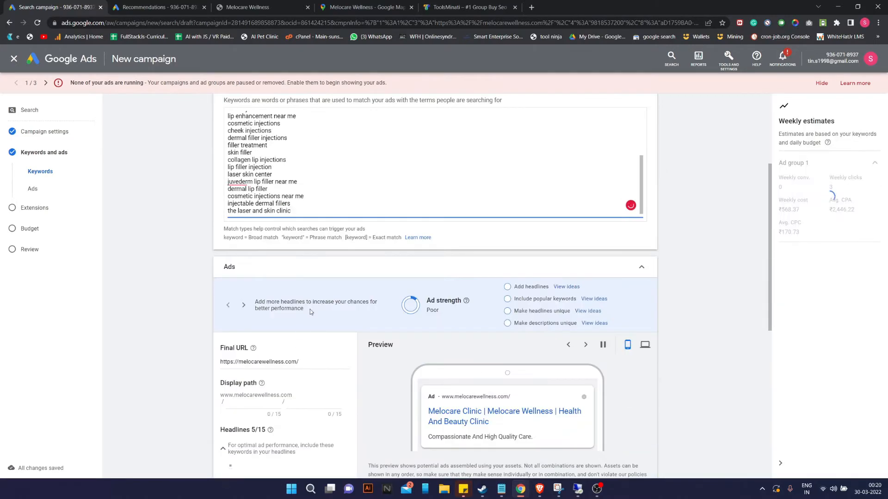
scroll(303, 329, "up", 6)
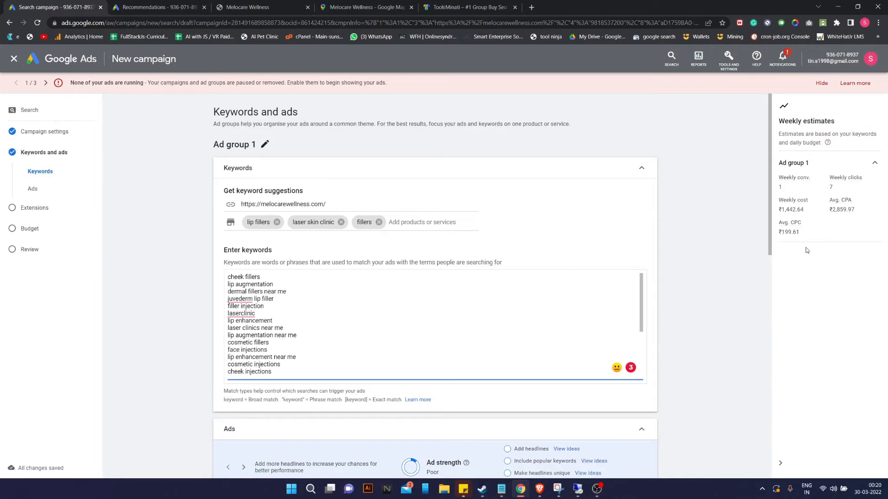
scroll(371, 284, "down", 8)
scroll(375, 316, "down", 5)
scroll(322, 338, "up", 3)
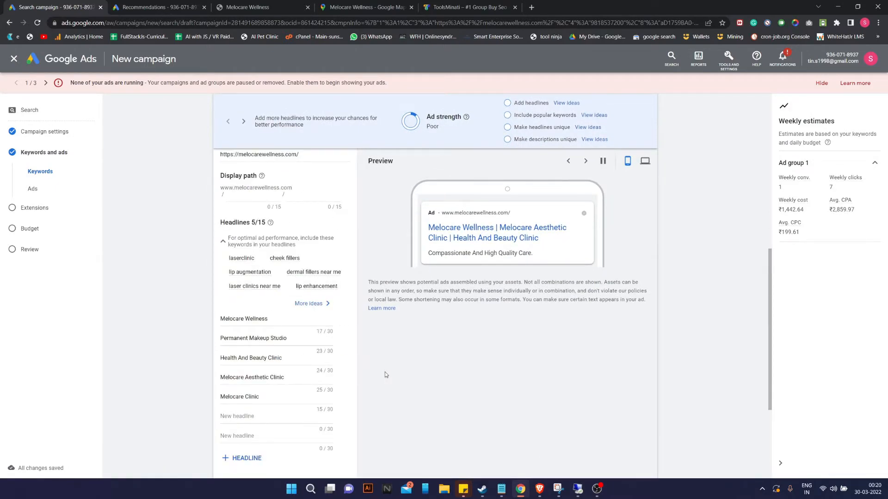
scroll(363, 375, "up", 3)
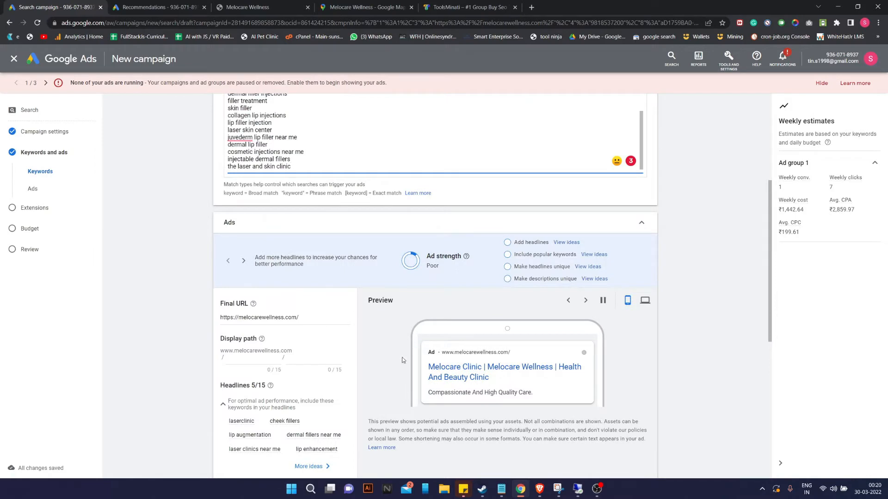
scroll(394, 378, "down", 2)
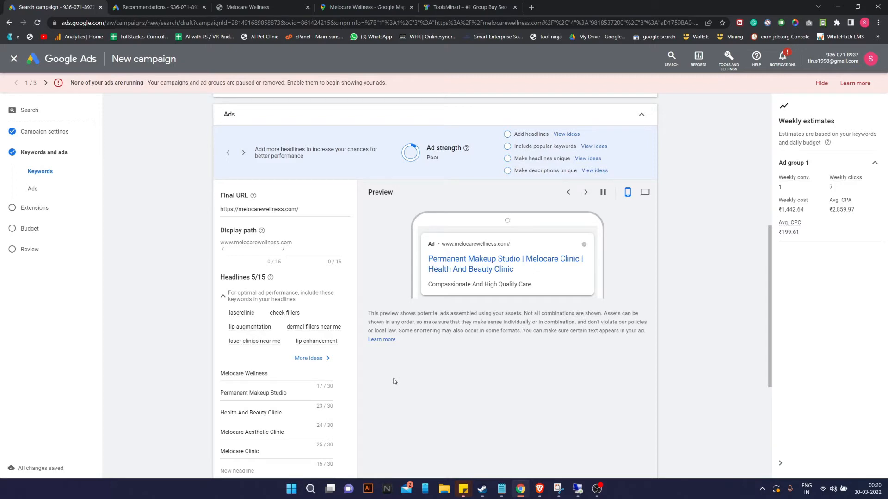
left_click(596, 489)
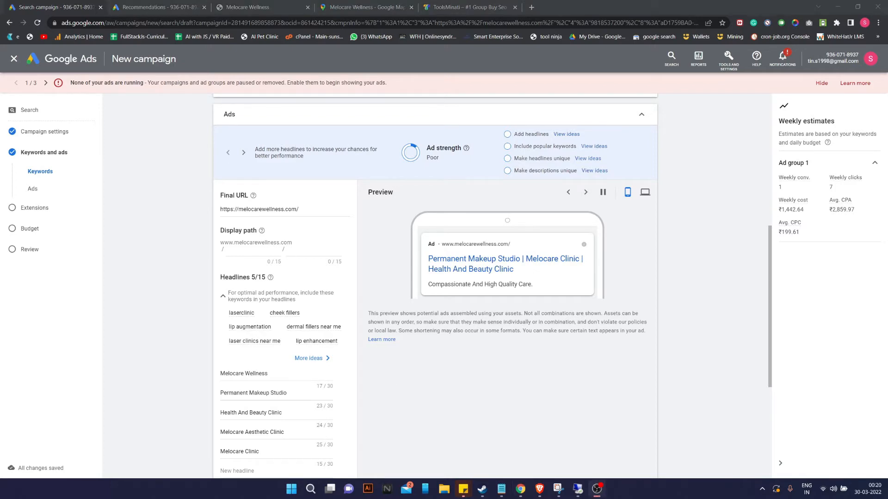
scroll(404, 298, "up", 5)
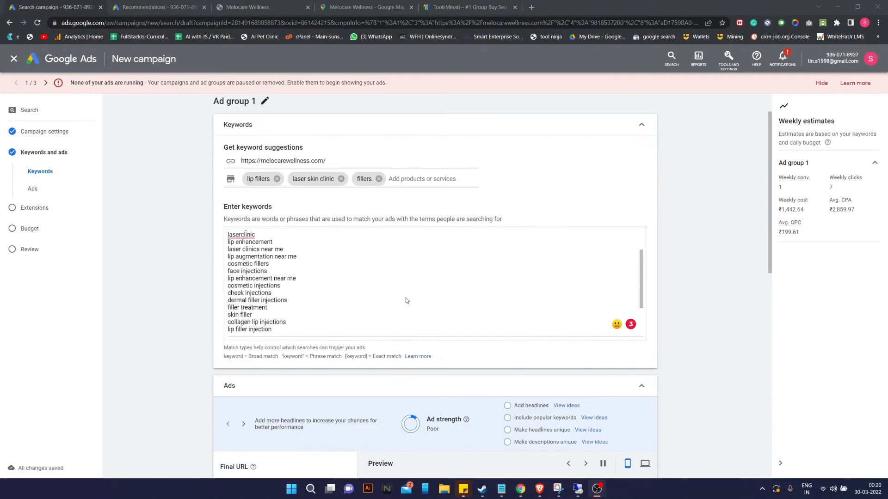
scroll(396, 300, "up", 2)
scroll(324, 315, "down", 8)
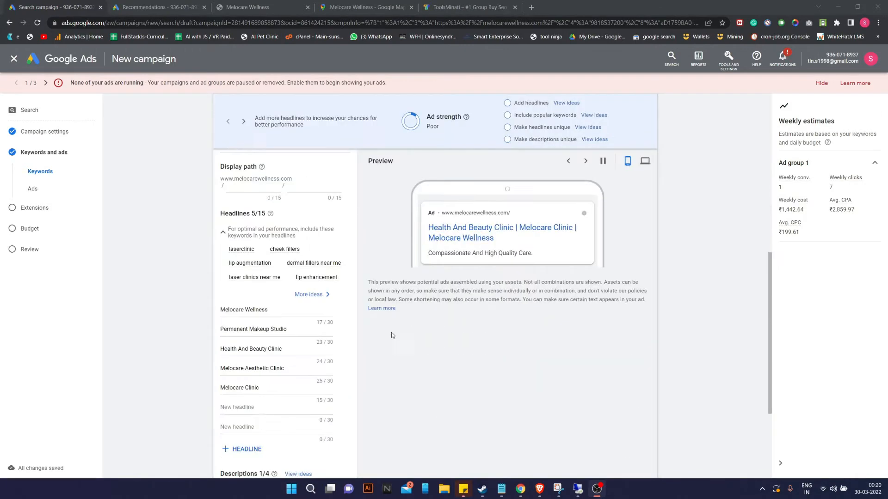
Delete the 'Melocare Wellness' headline and enter 'derma clinic' as a fourth product.
triple_click(265, 311)
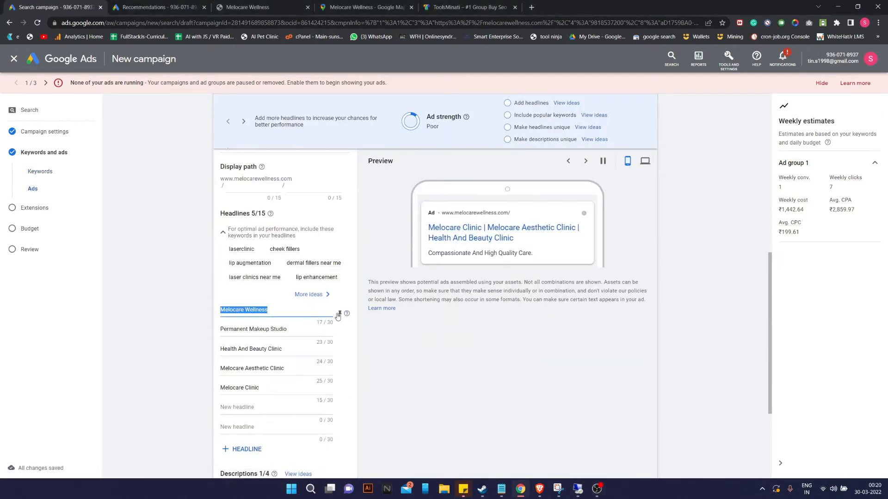
key("BackSpace")
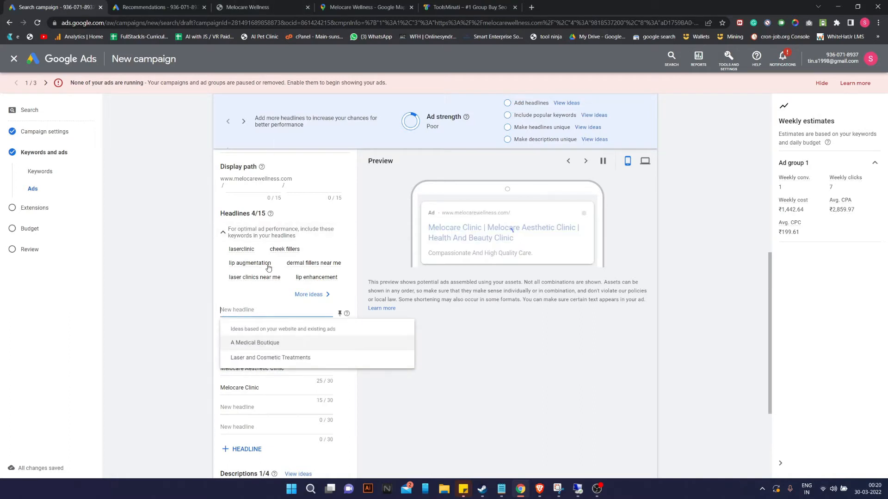
mouse_move(281, 273)
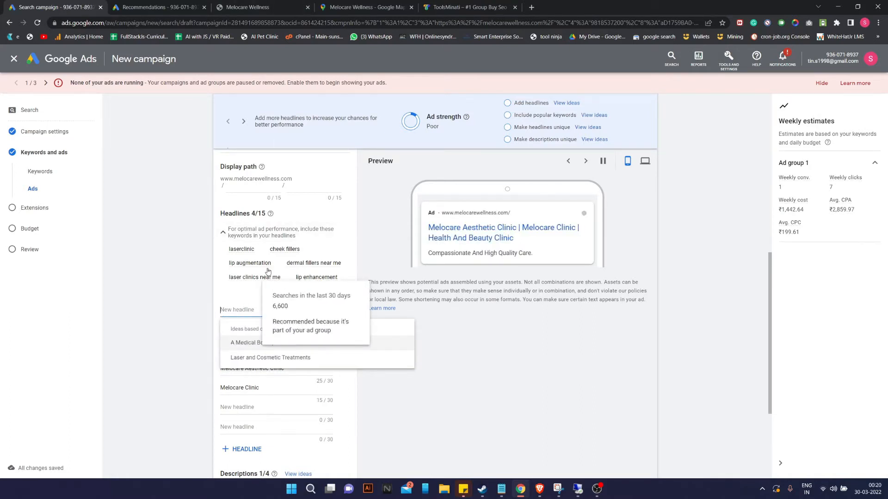
scroll(281, 273, "up", 6)
left_click(402, 170)
type("linic")
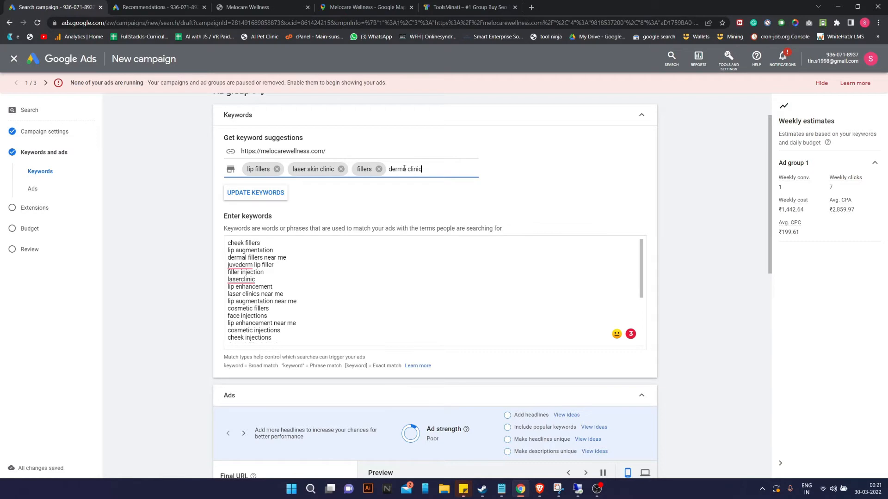
Replace the keyword list with suggestions regenerated from products including 'derma clinic'.
key("Return")
left_click(269, 210)
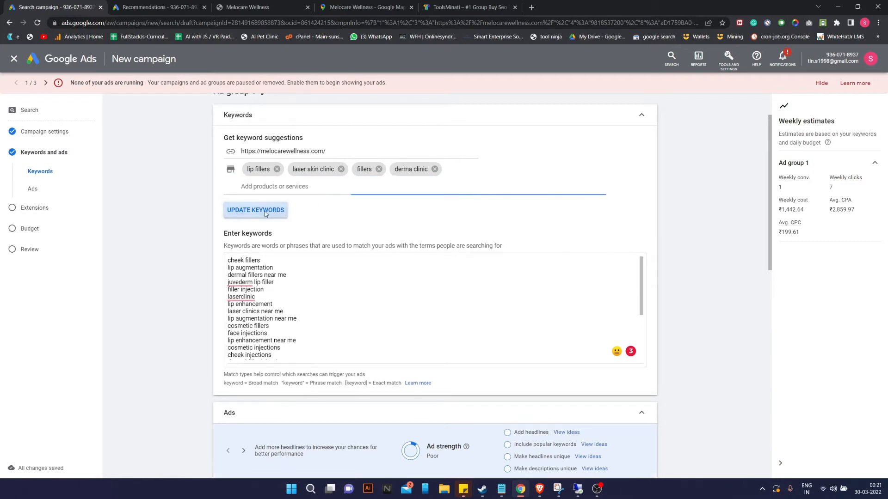
left_click(509, 295)
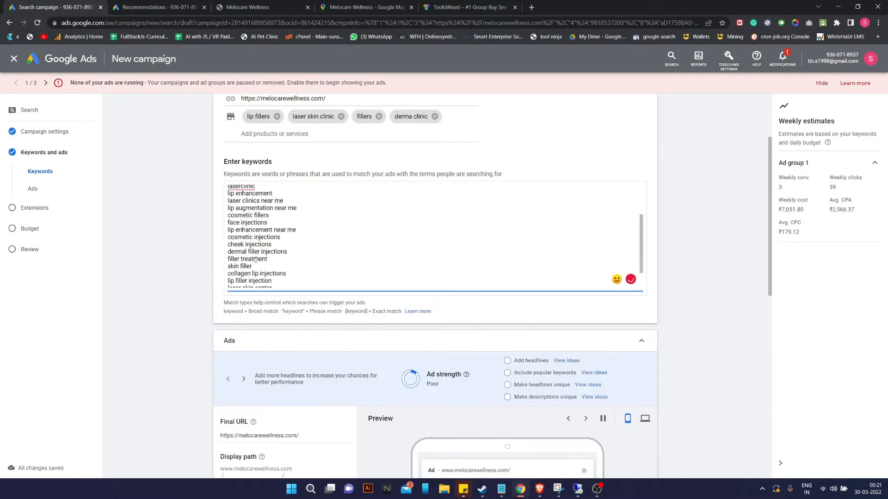
scroll(307, 261, "down", 2)
scroll(318, 156, "up", 5)
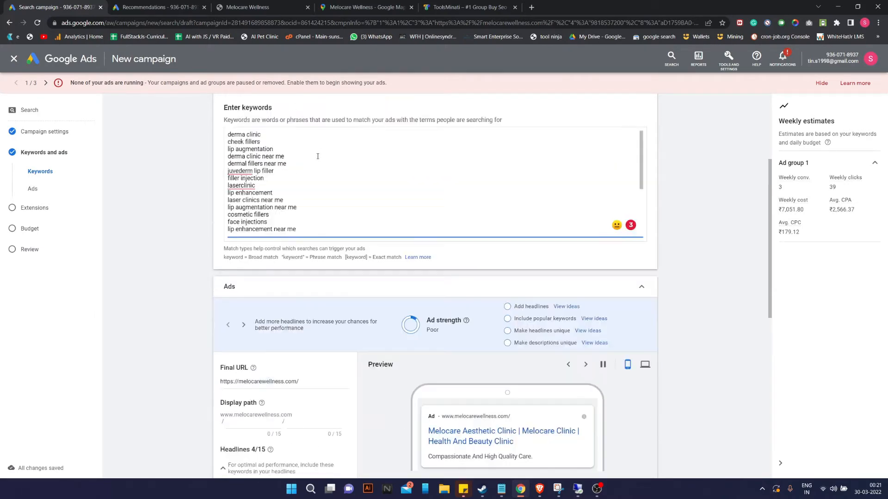
Correct the keyword spellings to 'Juvederm' and 'laser clinic'.
left_click(240, 331)
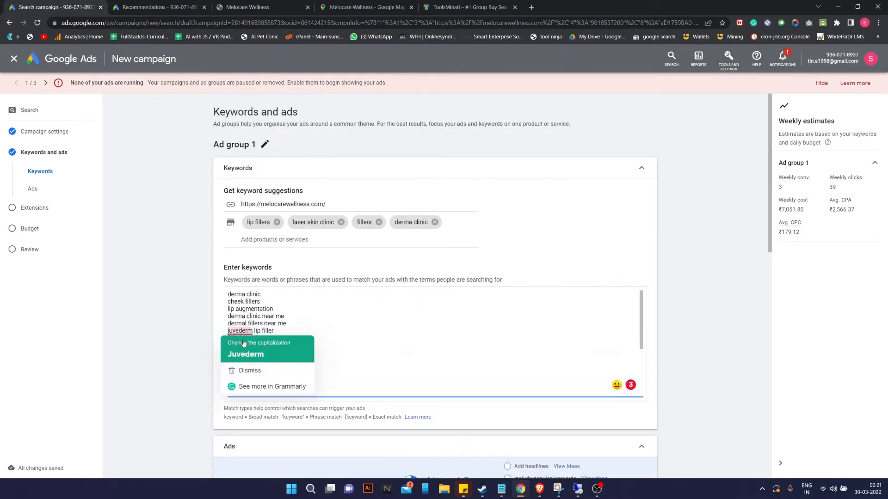
left_click(247, 353)
left_click(248, 360)
scroll(324, 335, "down", 3)
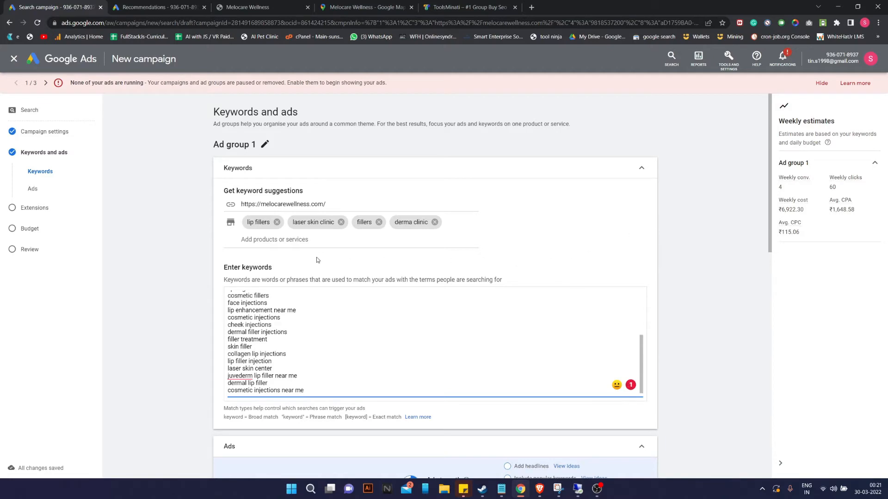
scroll(344, 291, "down", 5)
scroll(278, 292, "down", 3)
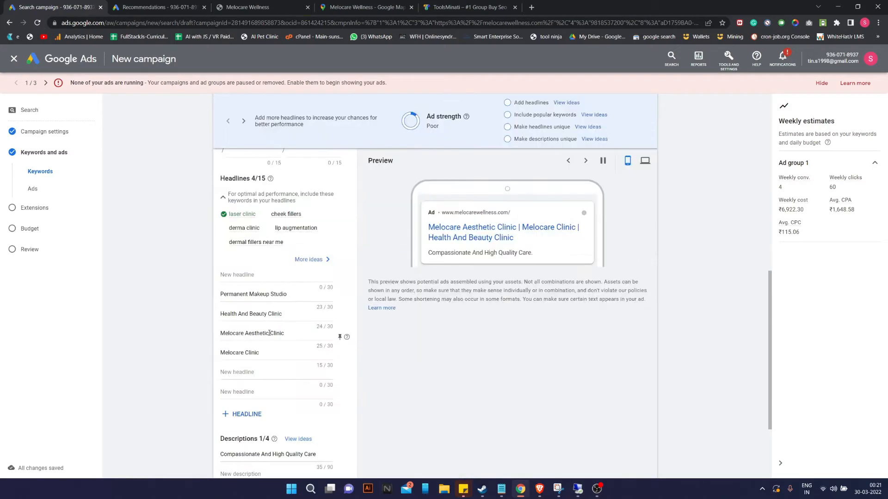
left_click(348, 271)
Add the suggested headline 'Laser and Cosmetic Treatments' from the headline ideas, then close the suggestions.
scroll(461, 269, "up", 2)
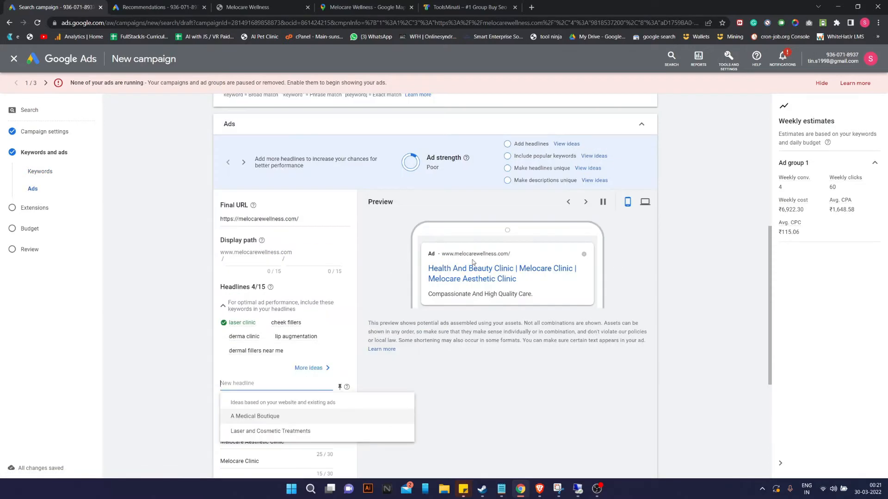
left_click(565, 144)
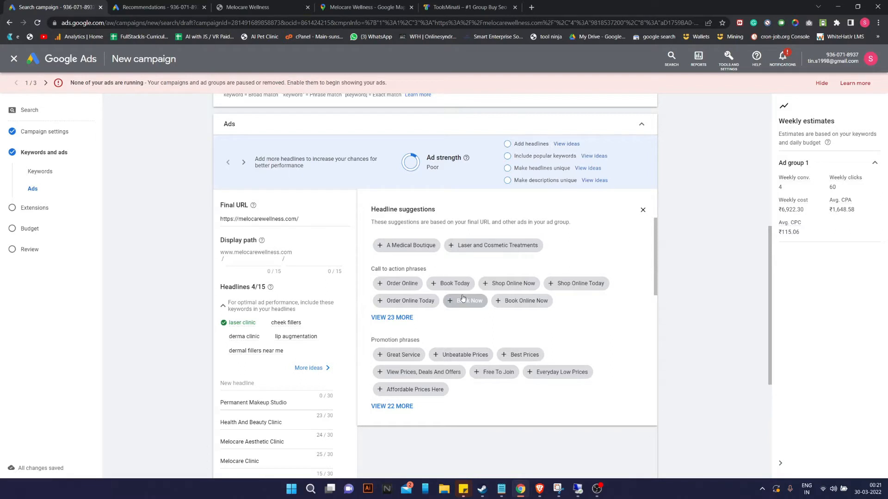
left_click(451, 248)
scroll(273, 393, "down", 1)
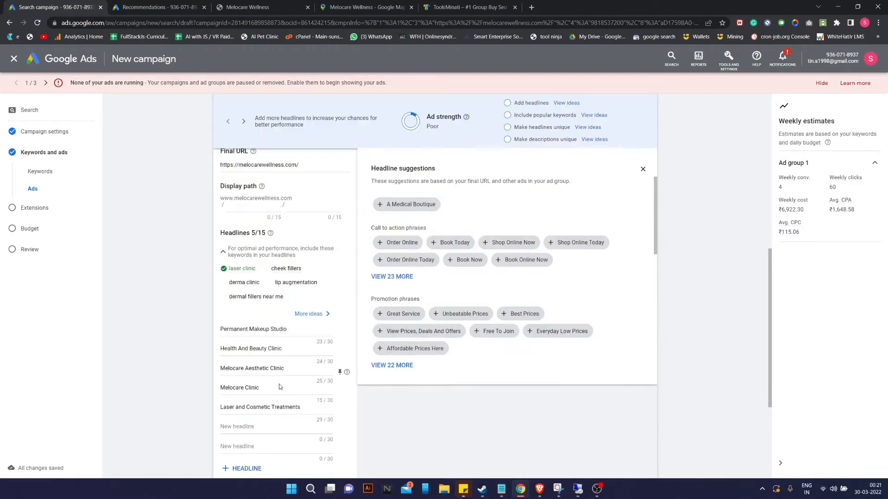
scroll(274, 369, "up", 3)
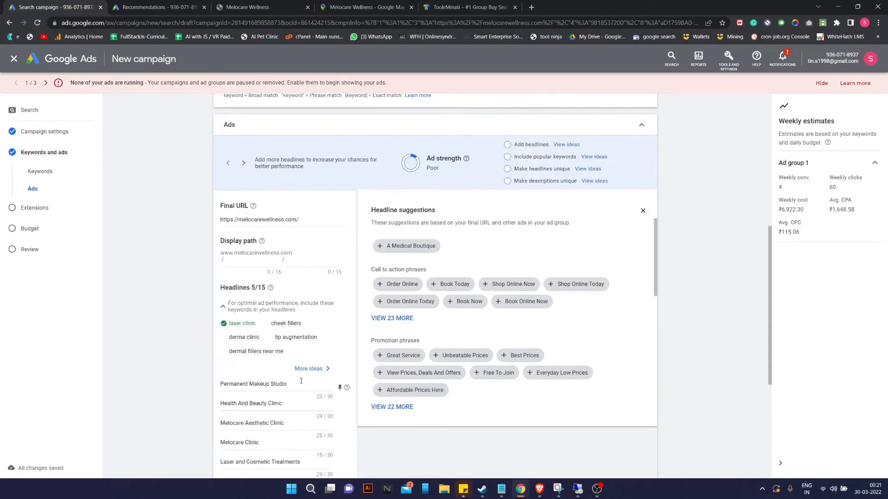
scroll(352, 309, "down", 3)
left_click(643, 169)
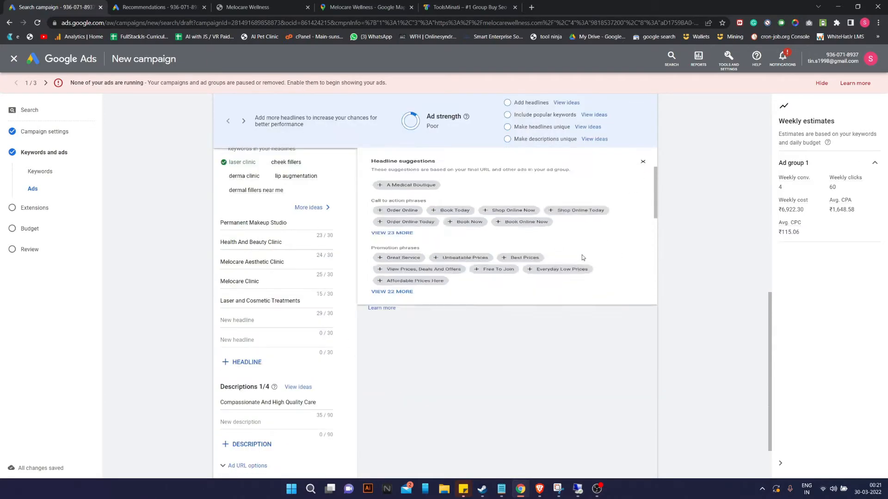
scroll(358, 345, "down", 2)
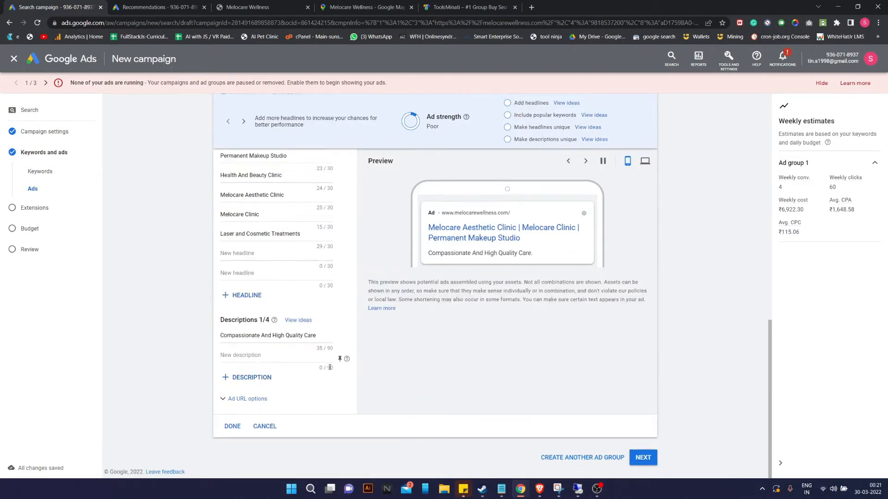
scroll(347, 356, "up", 2)
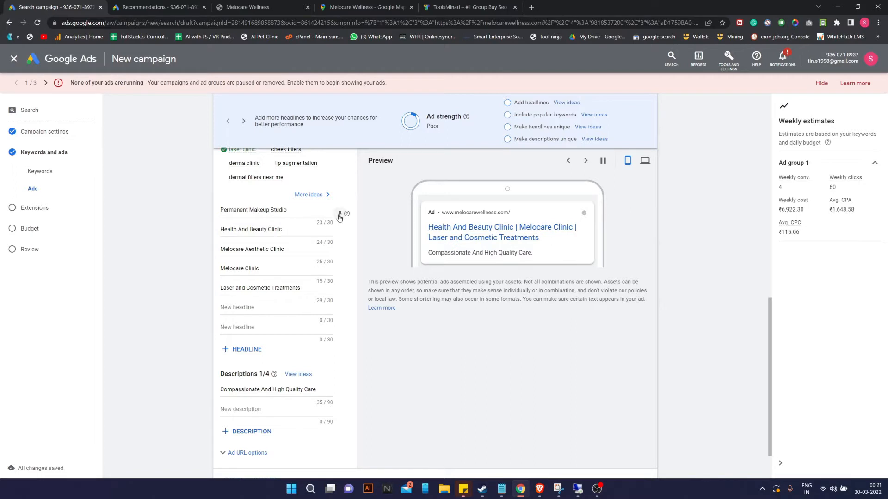
Open the pinning options for the 'Permanent Makeup Studio' headline, then dismiss them.
left_click(340, 214)
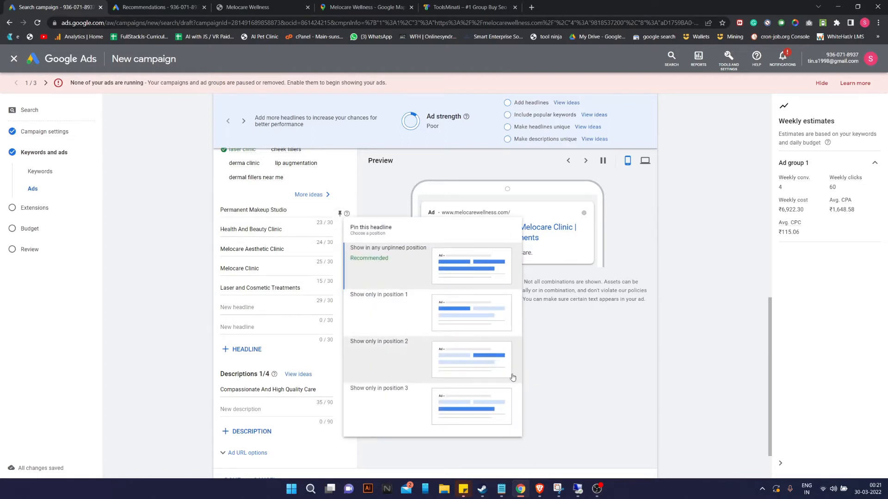
left_click(603, 347)
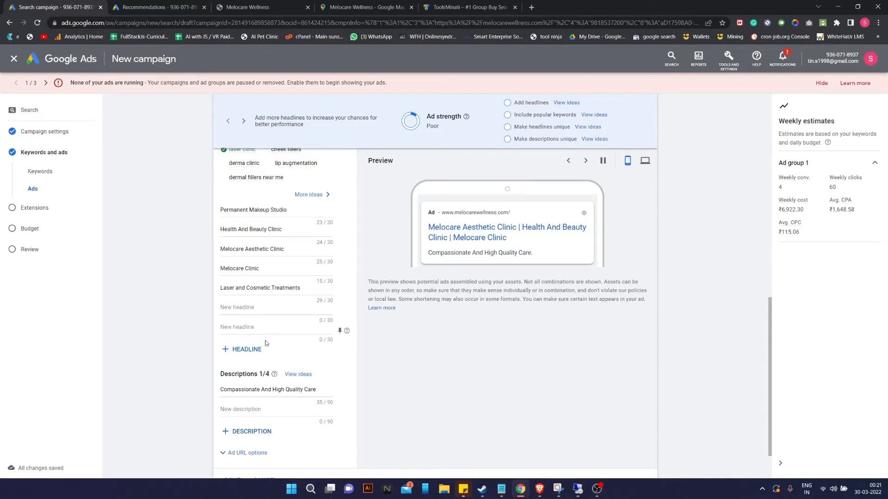
scroll(265, 340, "down", 1)
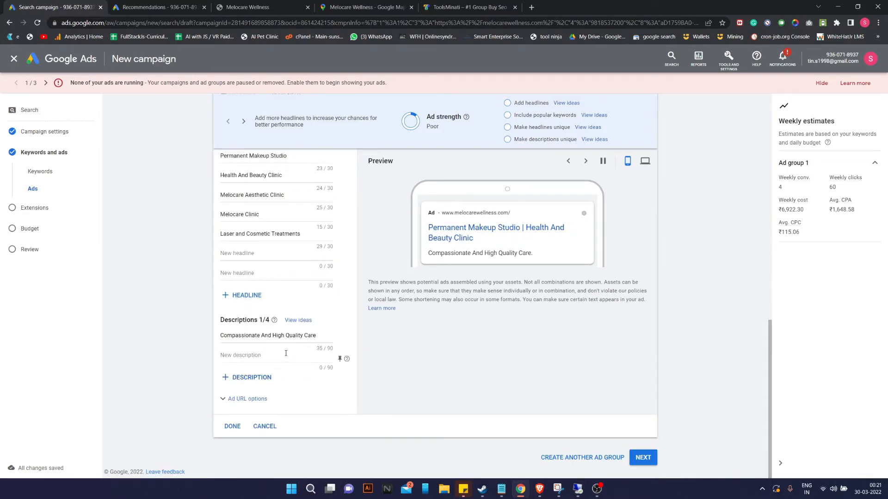
scroll(346, 217, "up", 4)
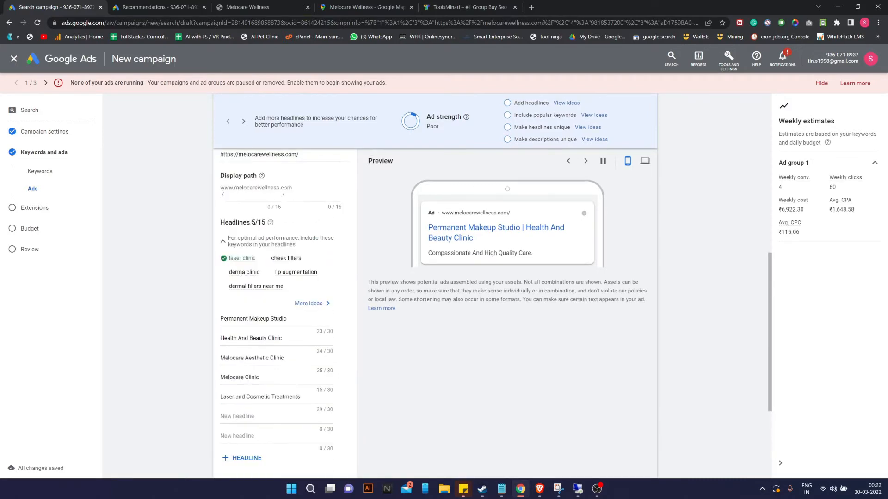
scroll(250, 218, "down", 4)
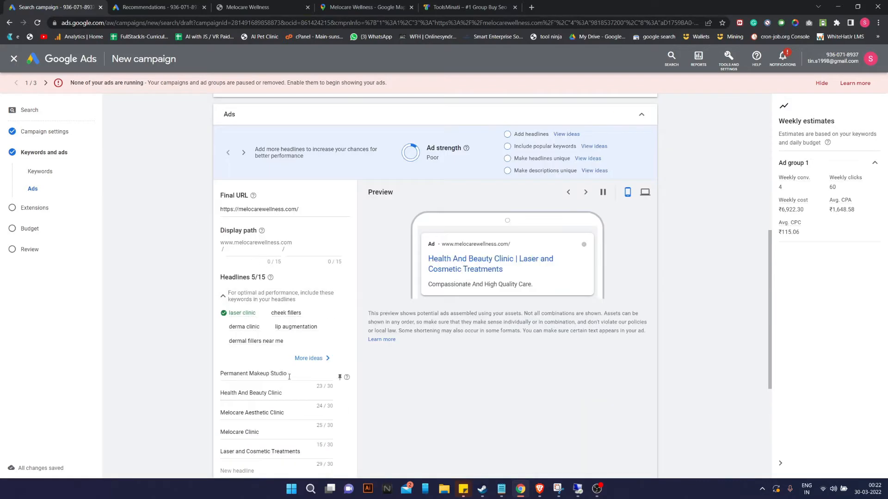
Retype the first headline as 'Premium Laser Skin Clinic'.
left_click_drag(323, 374, 168, 369)
key("BackSpace")
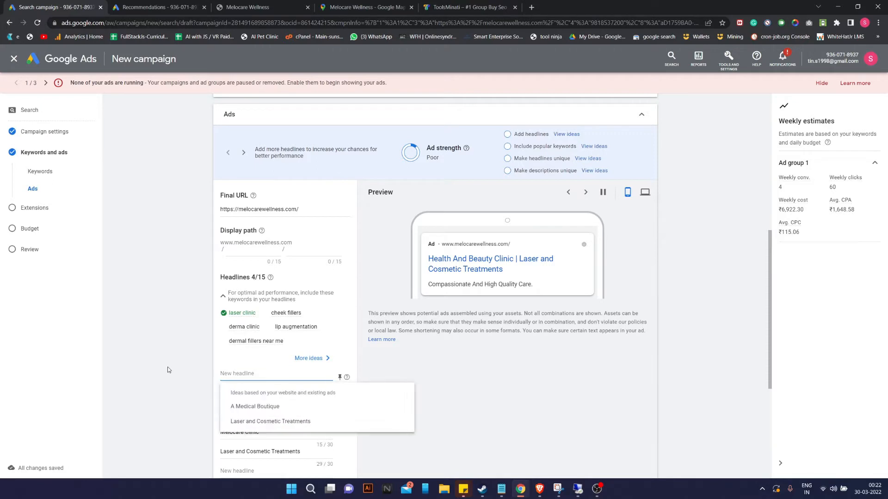
type("Premium Lase")
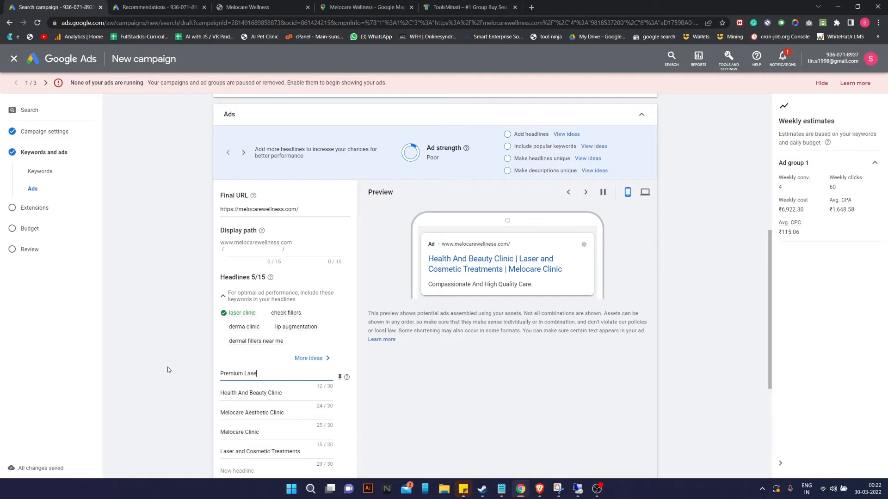
type("r Skin")
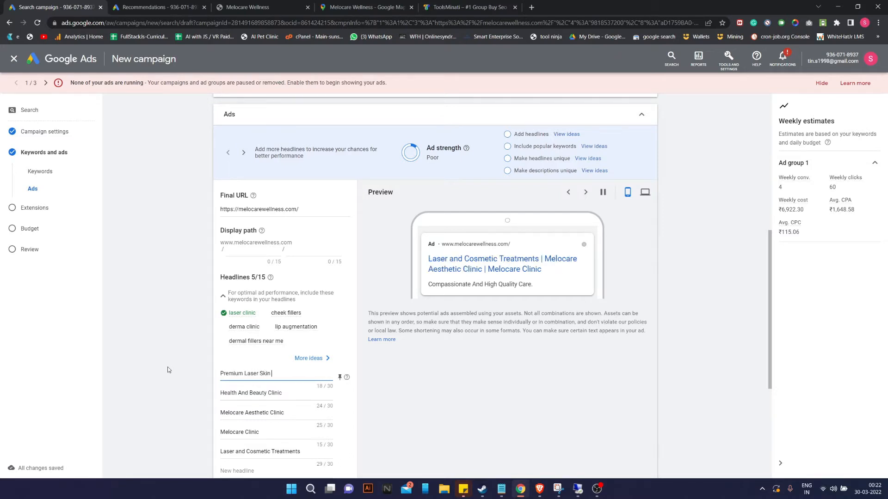
type(" Clinic")
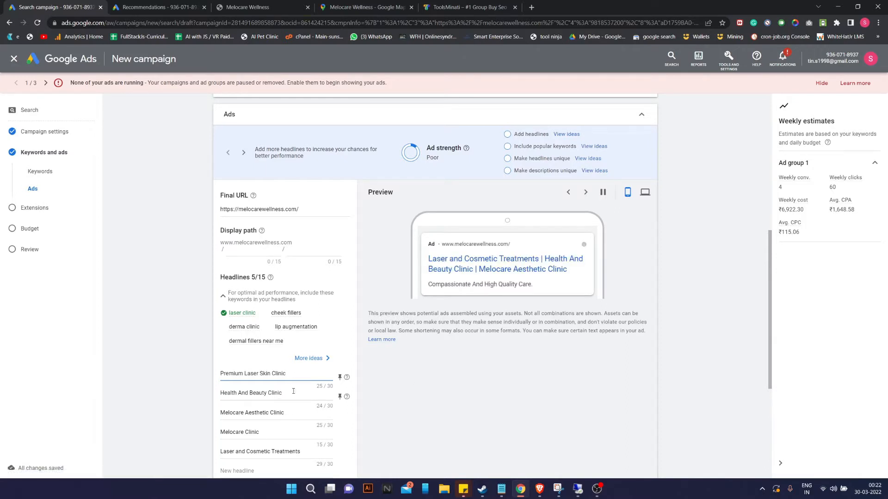
Change the second headline to 'Best Permanent Makeup Studio' and start pinning the first headline.
left_click_drag(283, 393, 206, 393)
type("Melo")
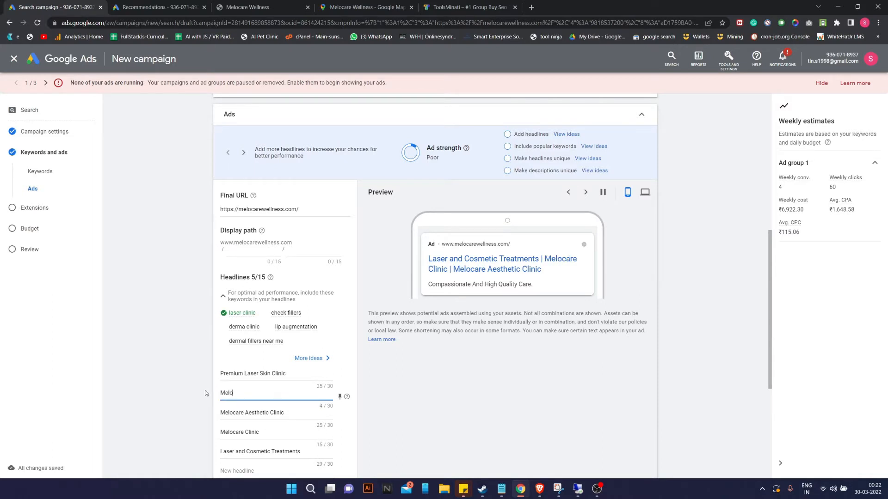
key("BackSpace")
key("BackSpace")
key("BackSpace")
key("BackSpace")
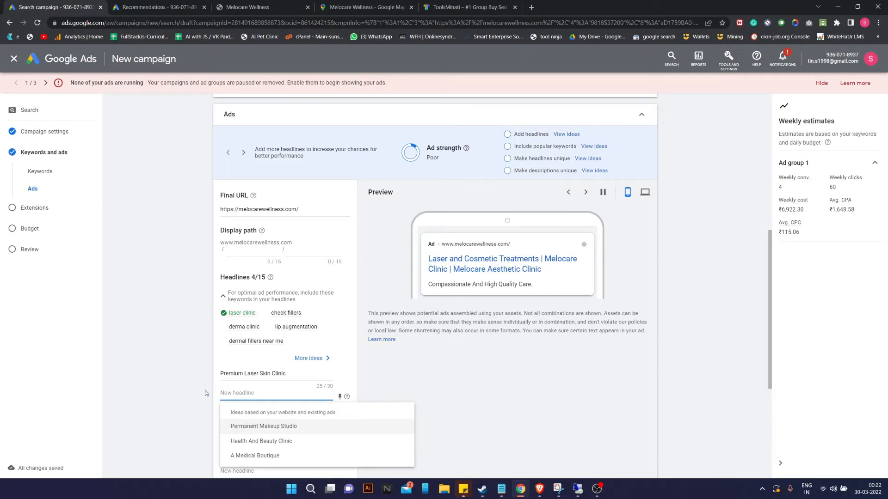
left_click(283, 426)
left_click(289, 392)
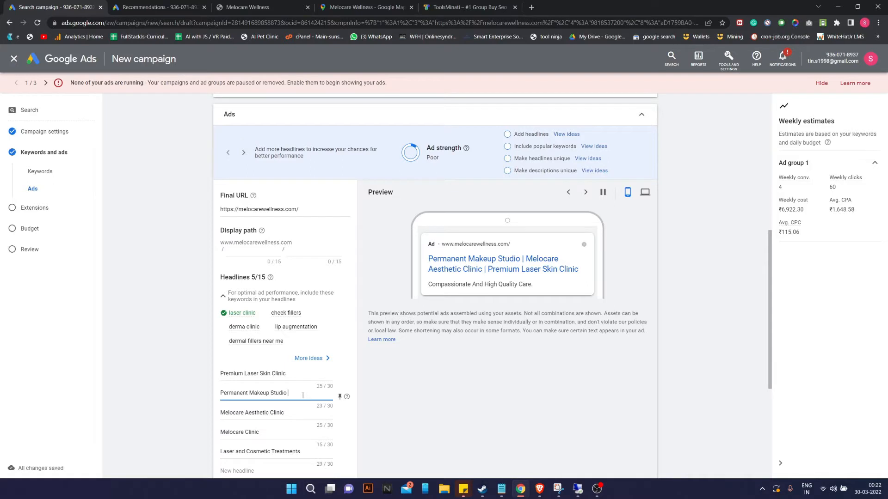
key("Left")
key("Left")
key("Left")
key("Left")
key("Left")
key("Left")
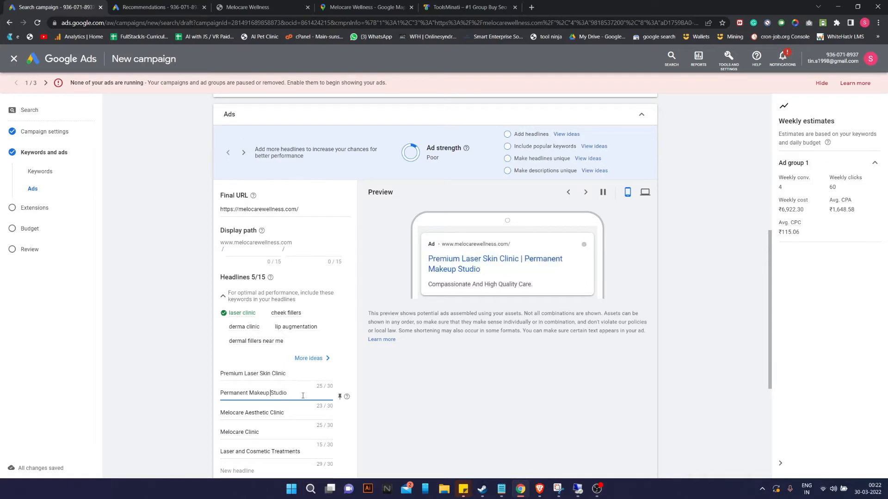
type("Best")
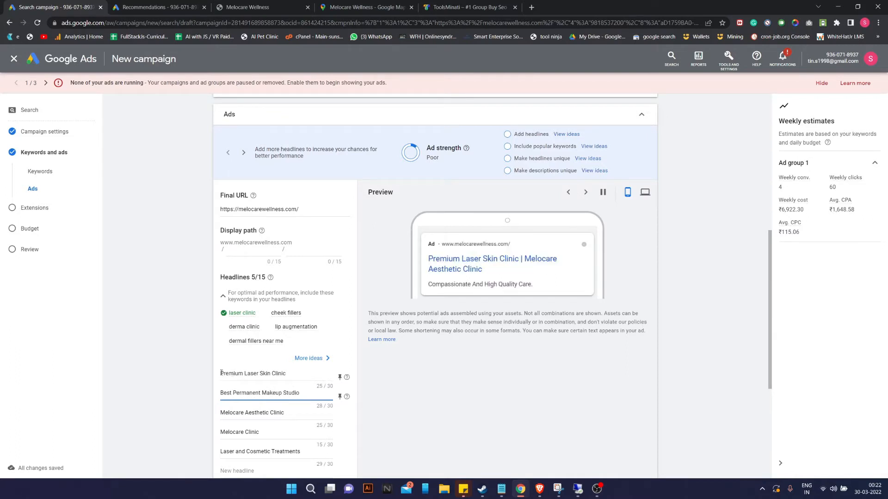
scroll(221, 373, "down", 1)
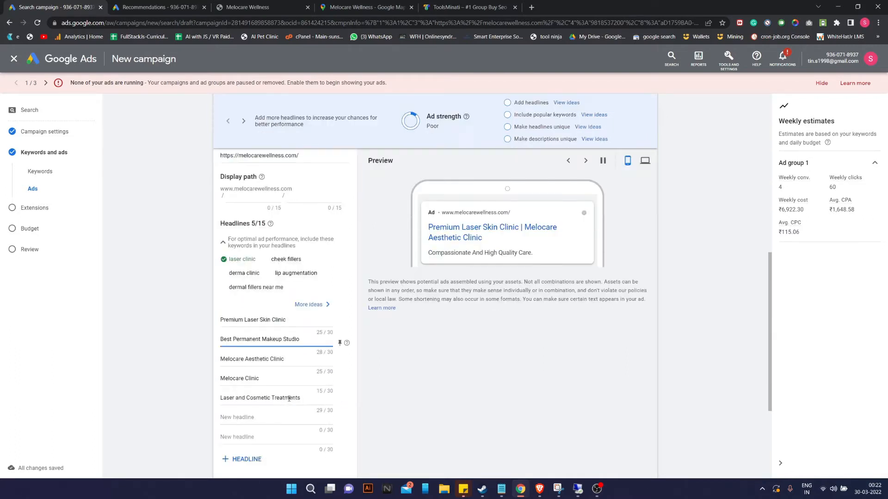
left_click(343, 325)
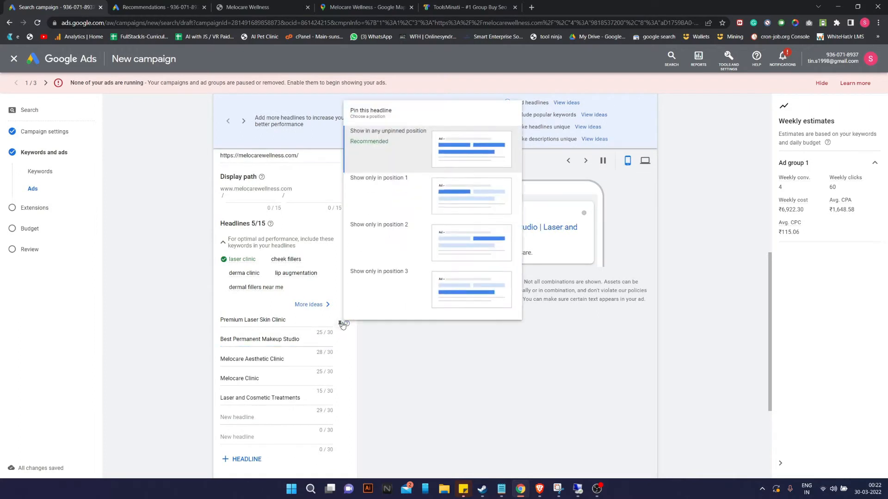
Pin 'Premium Laser Skin Clinic' and 'Best Permanent Makeup Studio' to position 1.
left_click(461, 199)
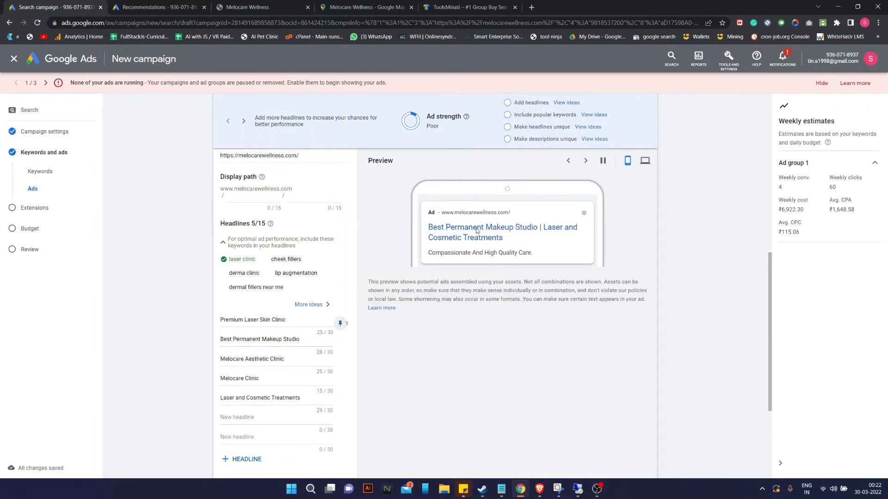
left_click(340, 343)
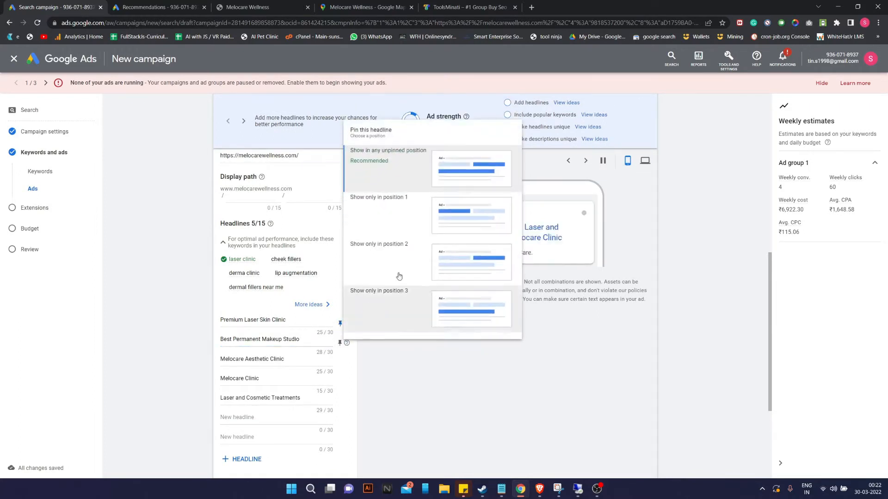
left_click(449, 216)
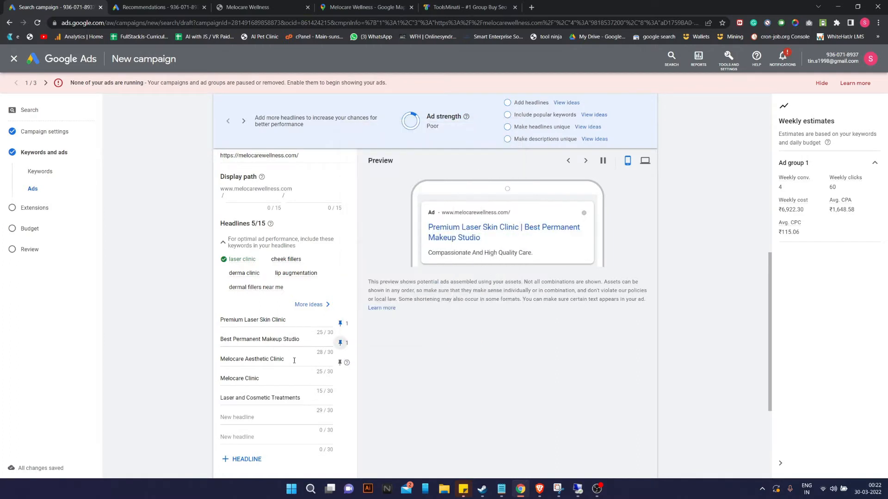
Refill the third headline as 'Melocare Aesthetic Clinic' and pin it to position 1.
left_click_drag(294, 361, 198, 362)
key("BackSpace")
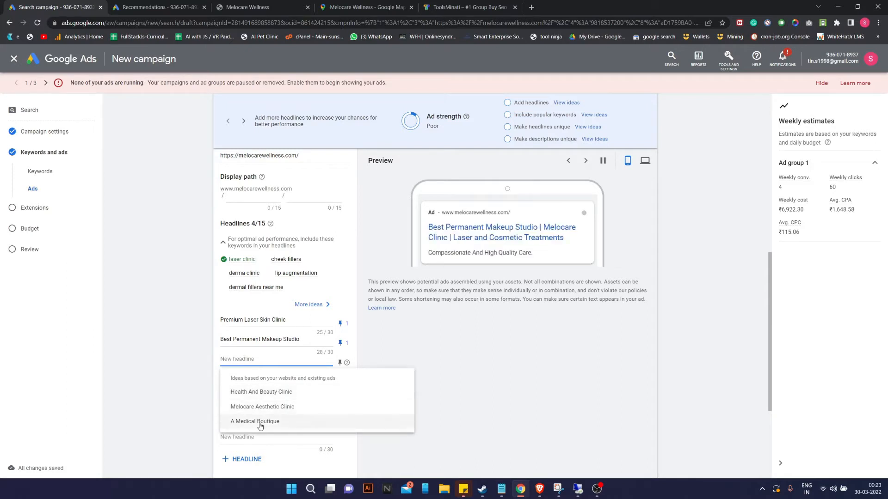
left_click(274, 408)
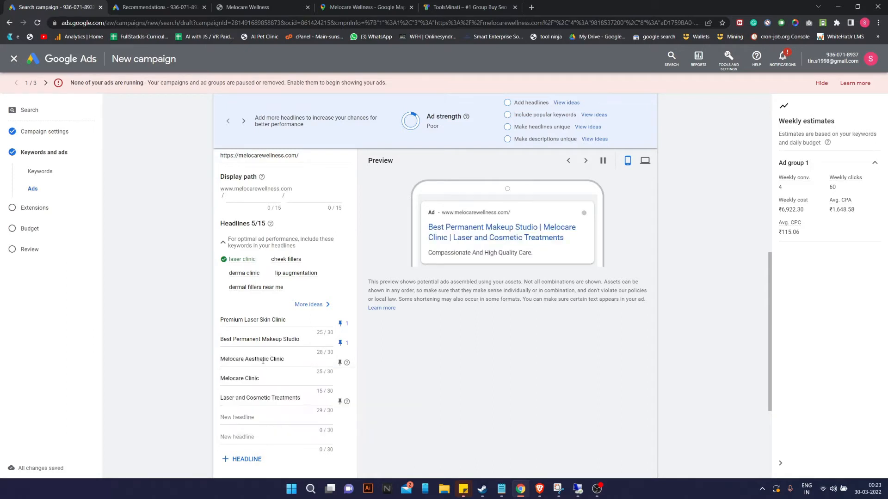
double_click(242, 359)
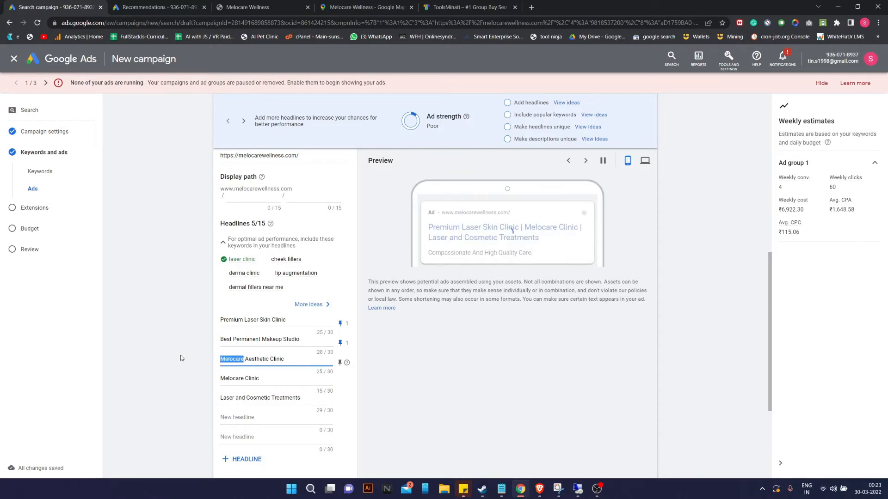
left_click(293, 360)
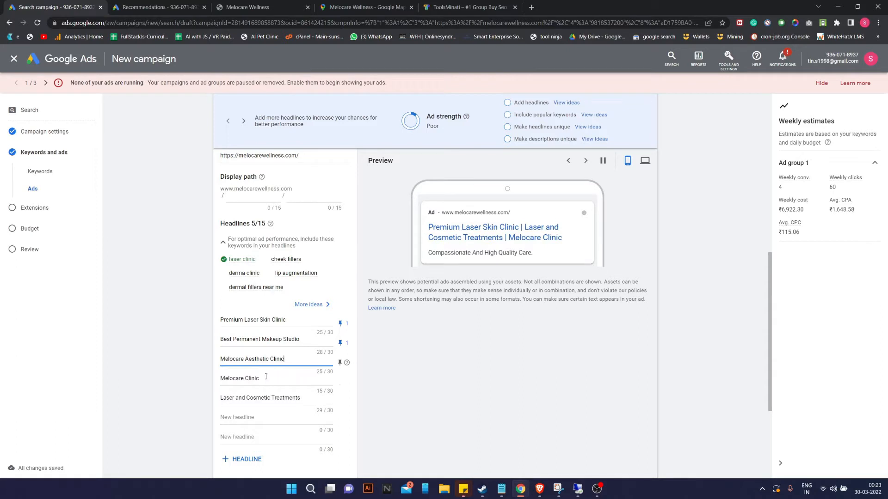
left_click(339, 363)
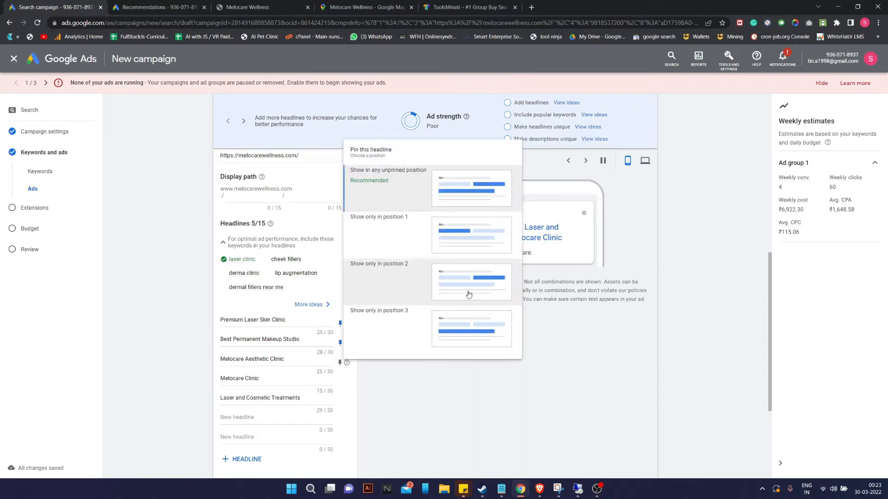
left_click(464, 294)
left_click(341, 364)
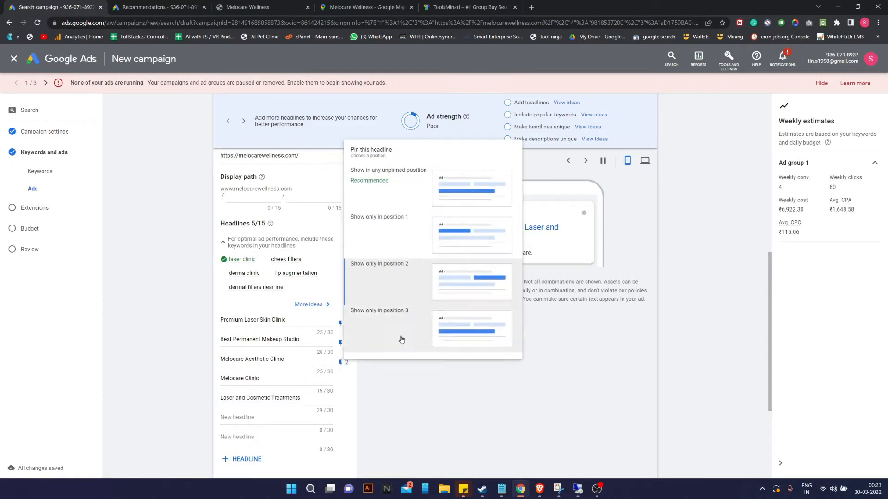
left_click(481, 244)
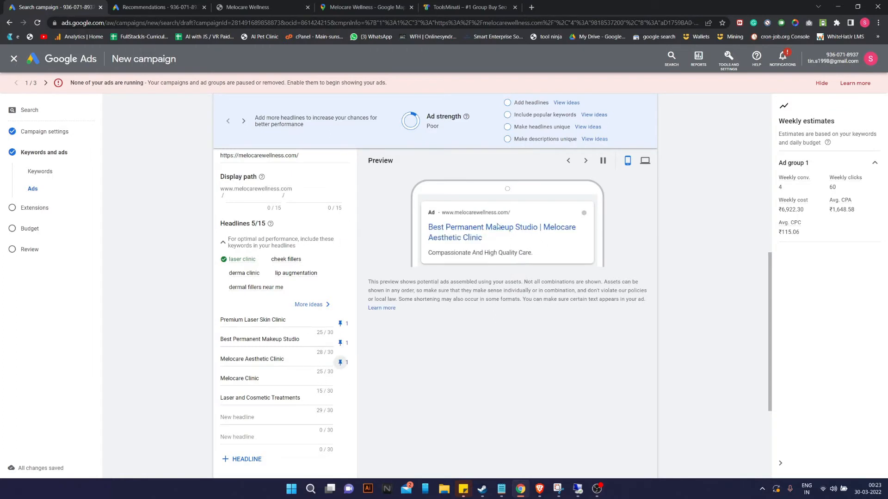
Delete the 'Melocare Clinic' headline and go to the Recommendations page.
left_click_drag(270, 385, 167, 382)
key("BackSpace")
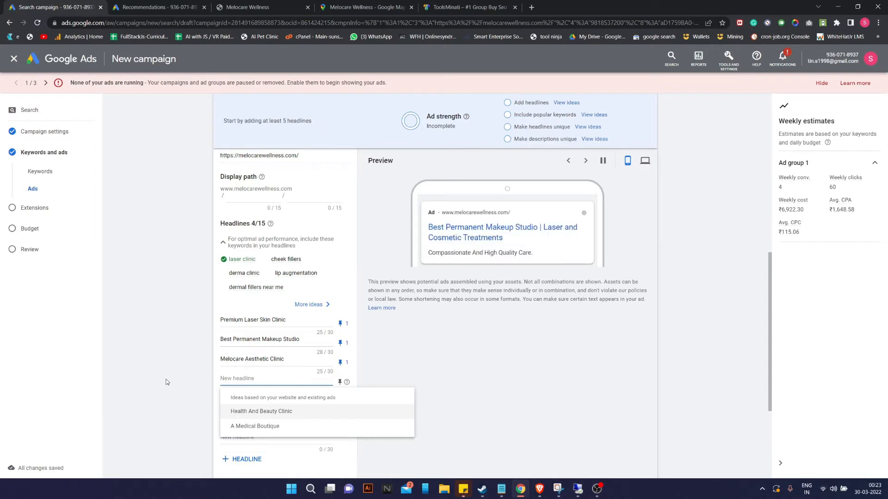
left_click(155, 7)
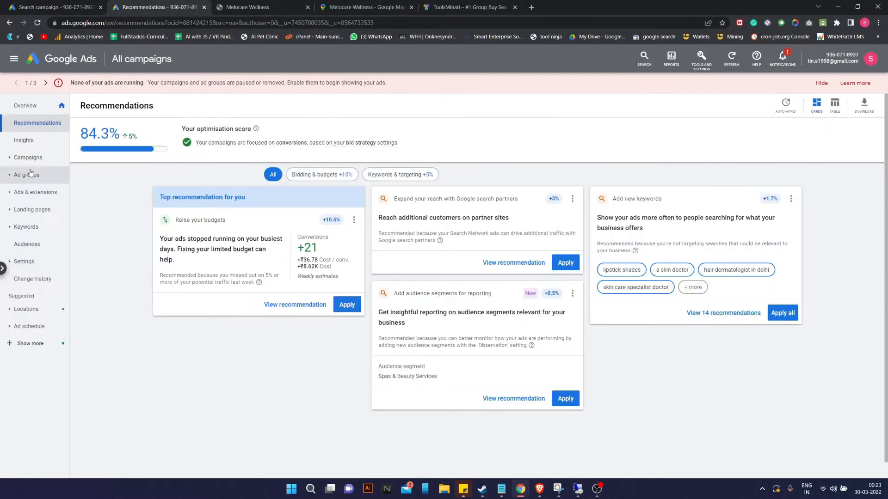
From Overview > All search ads, open the third call ad, select its description, then return to the draft.
left_click(25, 105)
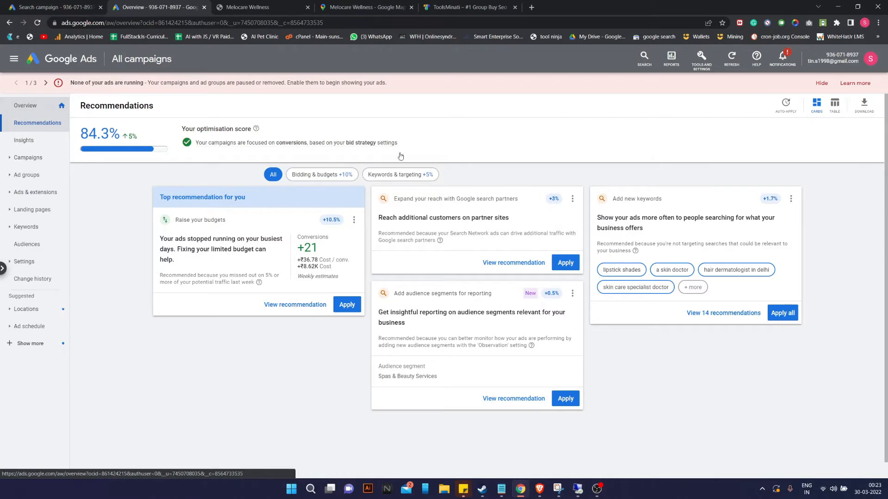
scroll(535, 313, "down", 5)
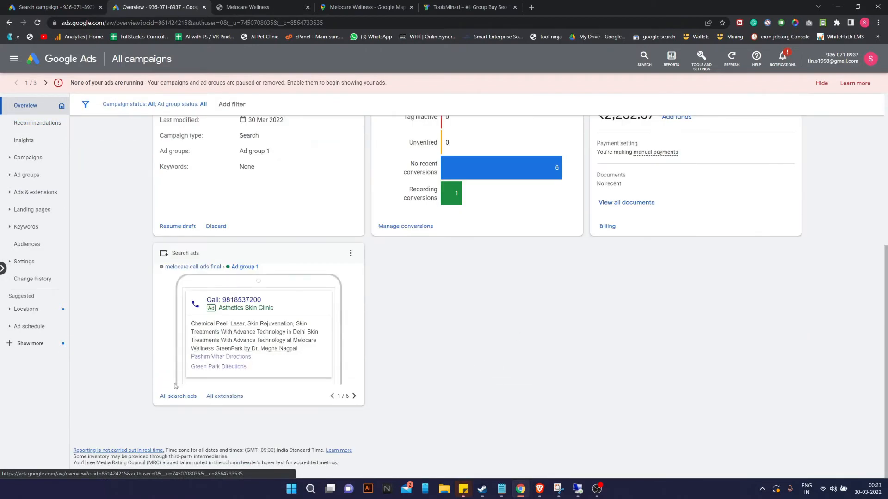
left_click(182, 397)
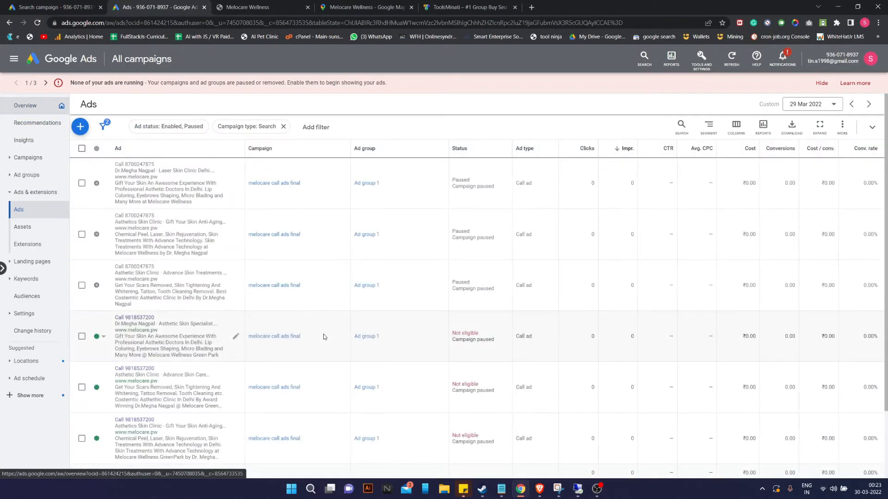
scroll(199, 198, "down", 2)
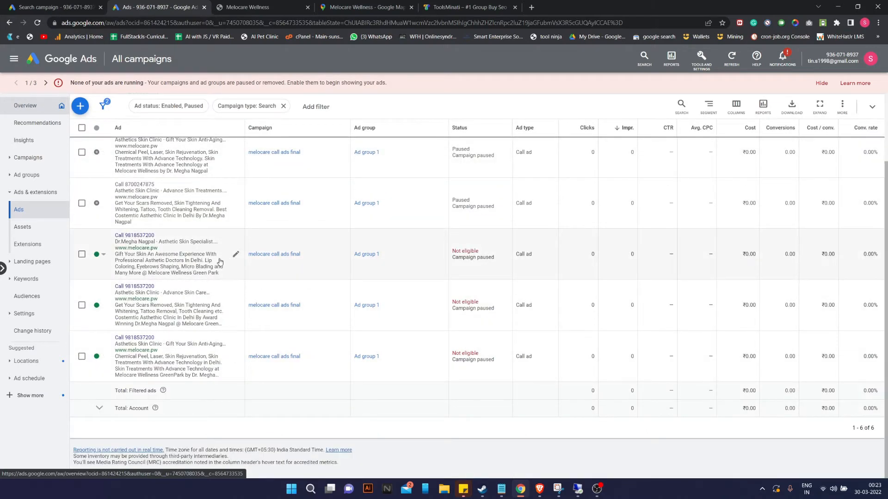
left_click(236, 254)
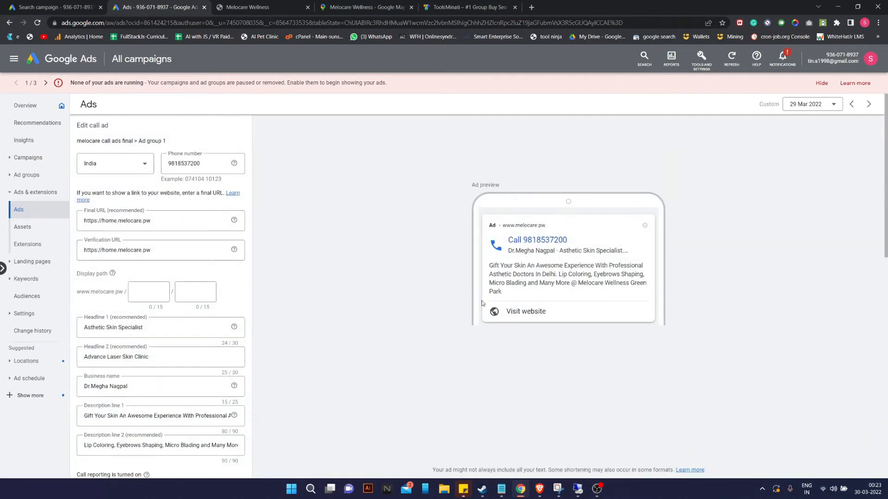
left_click_drag(489, 265, 511, 293)
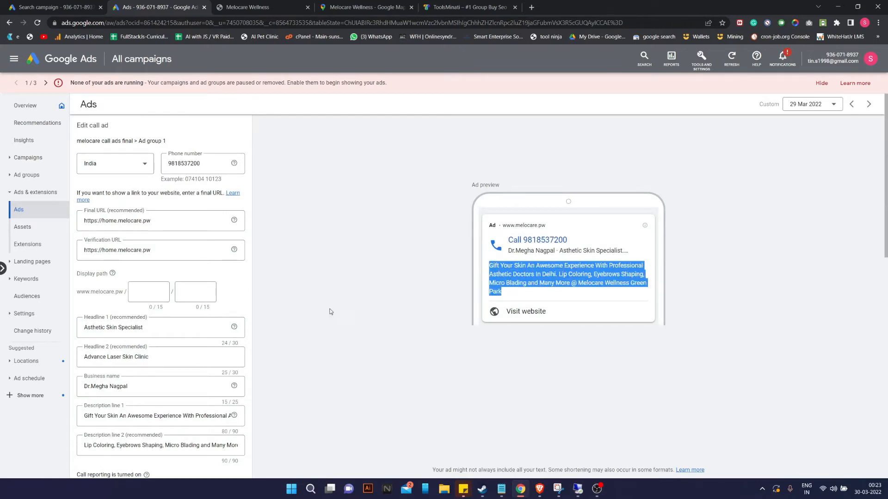
scroll(118, 378, "down", 1)
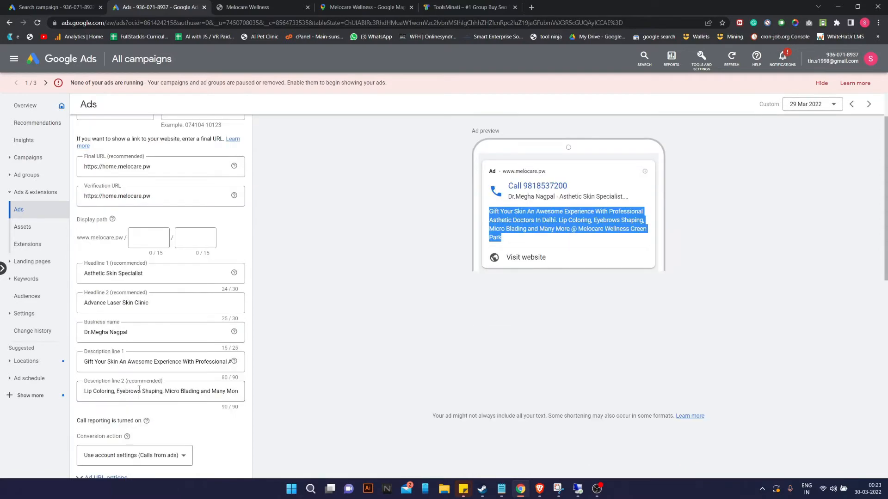
scroll(139, 389, "down", 15)
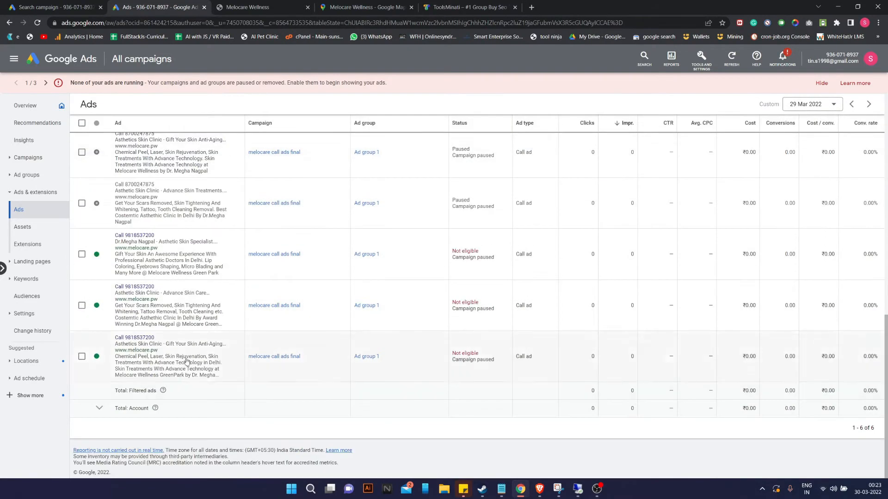
scroll(299, 179, "up", 11)
left_click(90, 6)
left_click(273, 397)
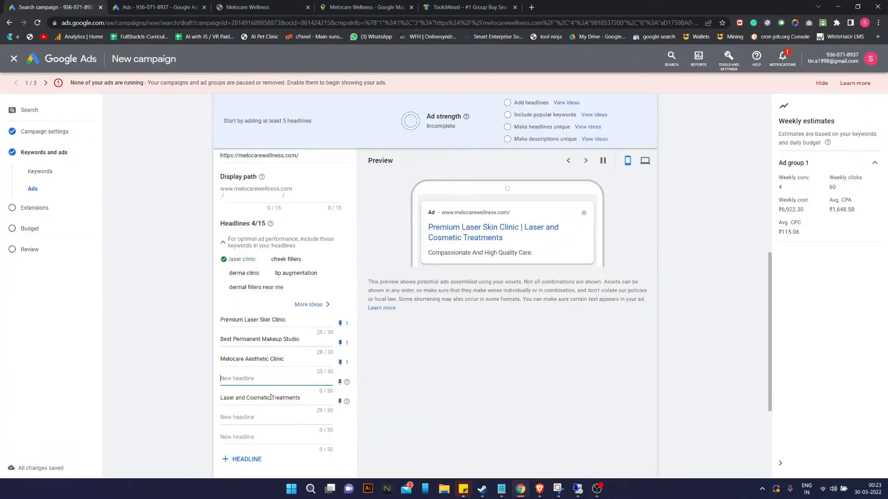
scroll(254, 411, "down", 3)
left_click(254, 359)
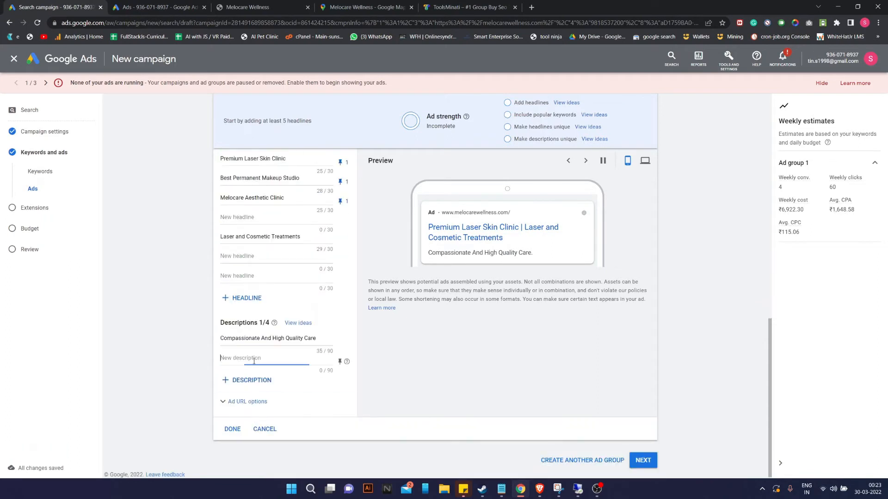
key("ctrl+v")
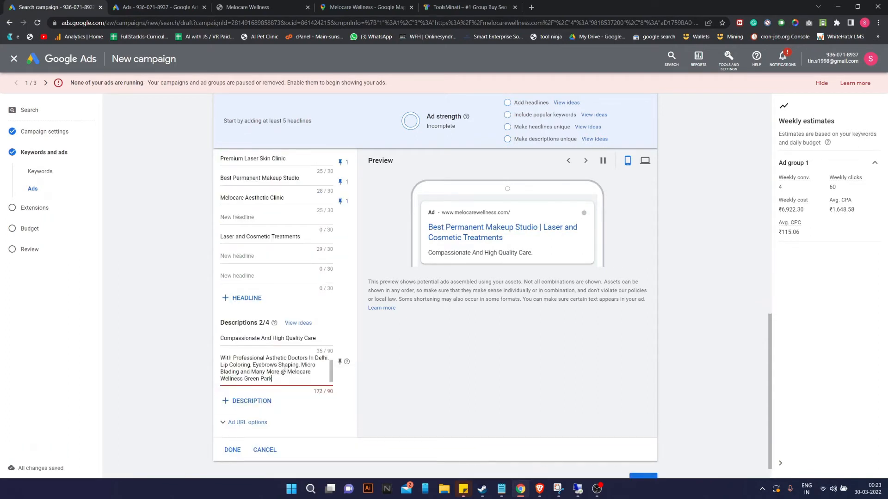
key("ctrl+z")
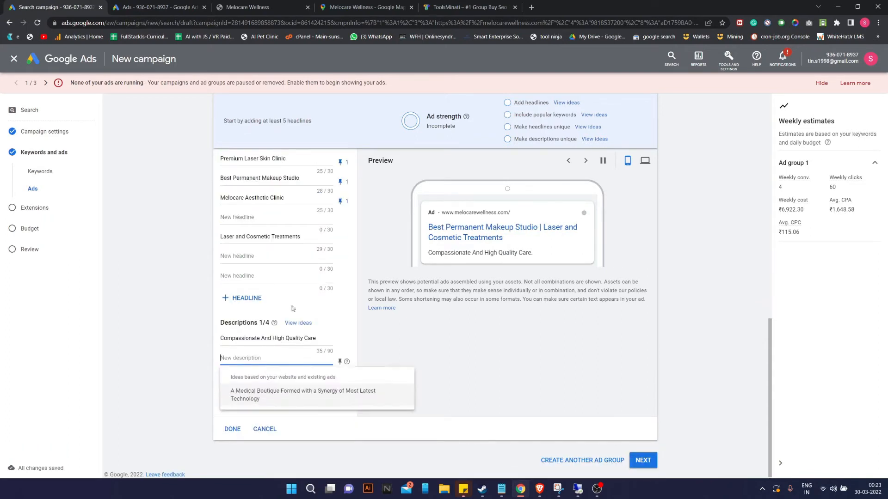
scroll(287, 314, "up", 1)
left_click(248, 273)
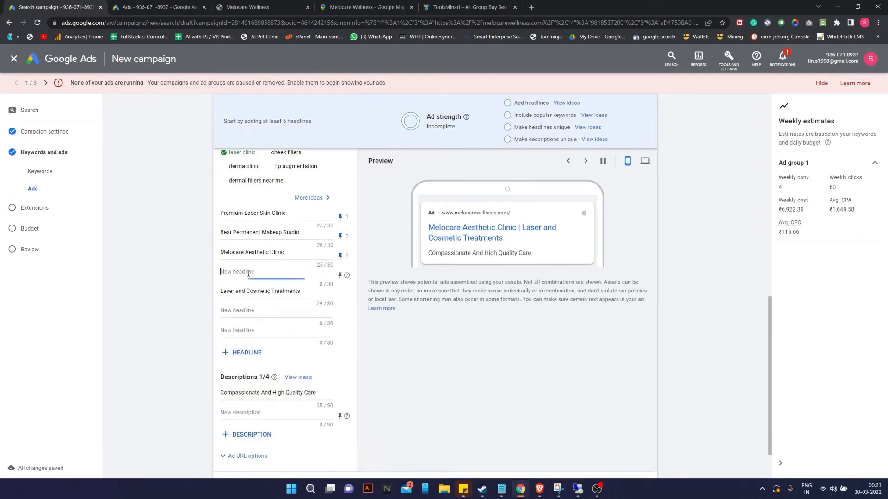
left_click(252, 269)
left_click(251, 269)
type("Lips")
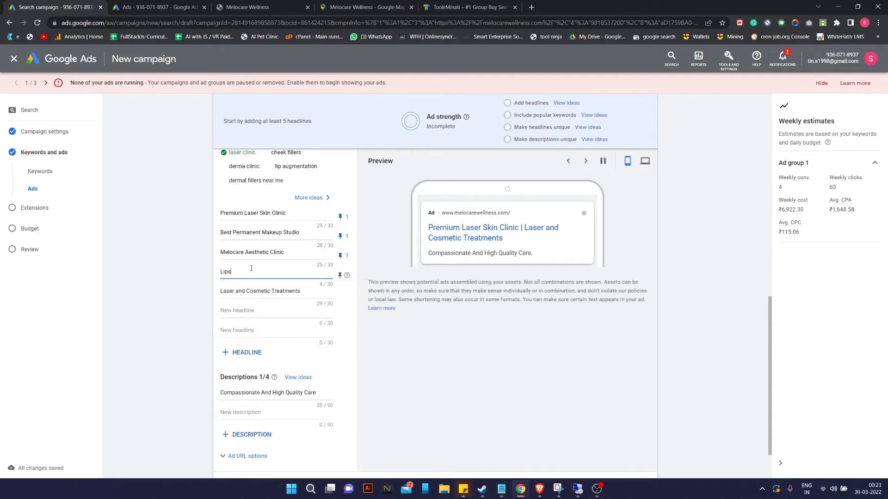
key("BackSpace")
key("BackSpace")
key("BackSpace")
key("BackSpace")
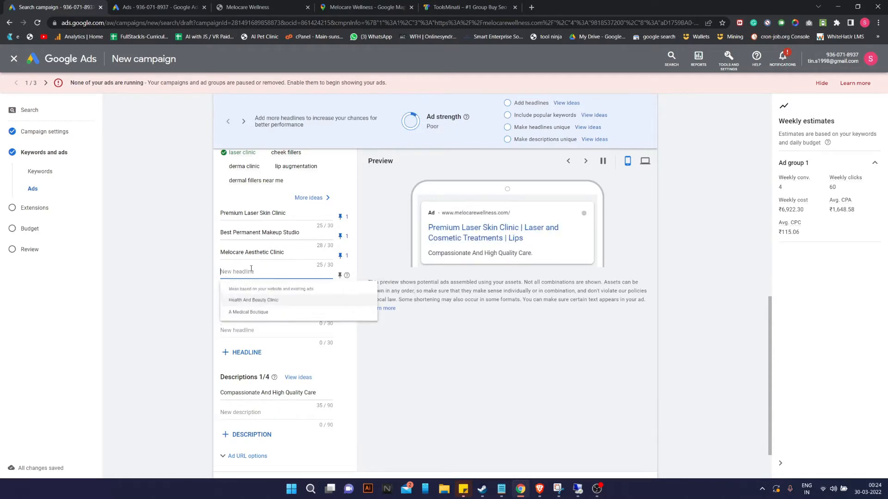
left_click(249, 7)
scroll(384, 210, "up", 2)
scroll(384, 210, "up", 20)
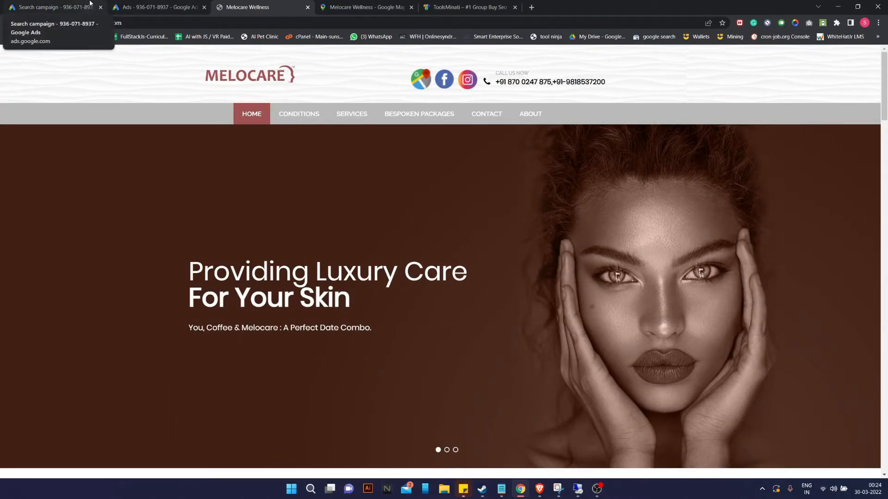
left_click(90, 6)
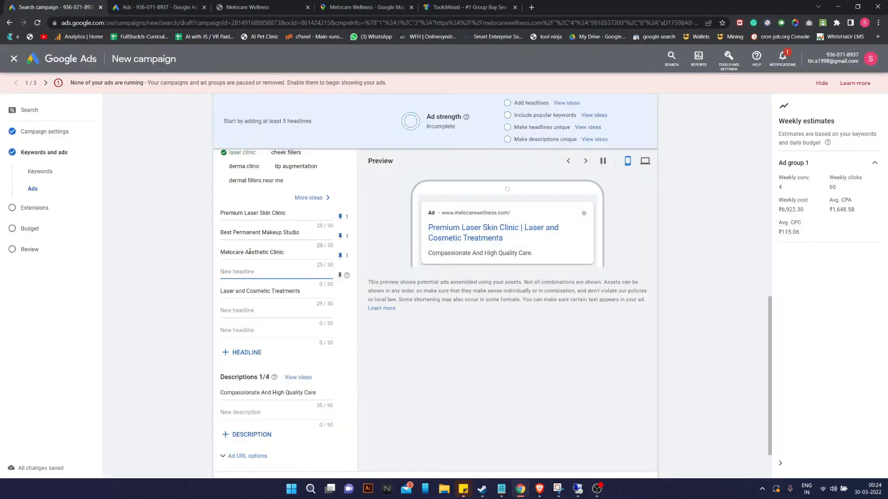
Type 'Luxury Skin Comestic Clinic' as the fourth headline.
type("An")
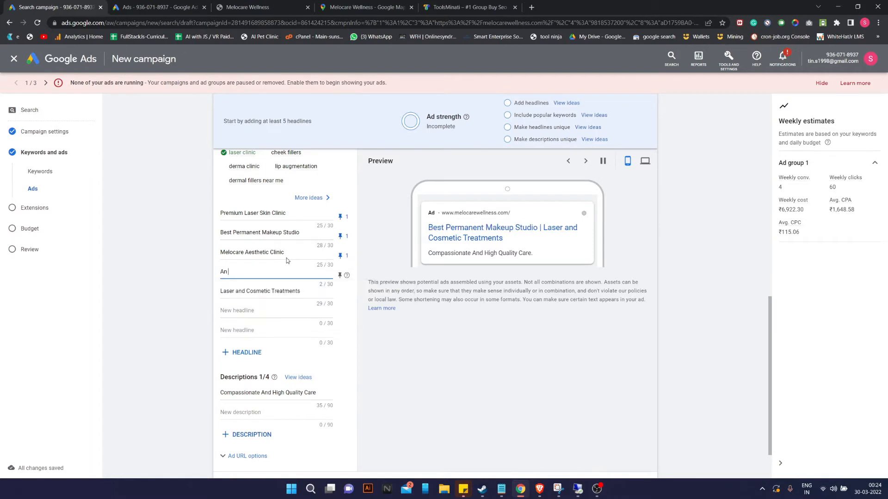
key("BackSpace")
key("BackSpace")
type("Luxury Ski")
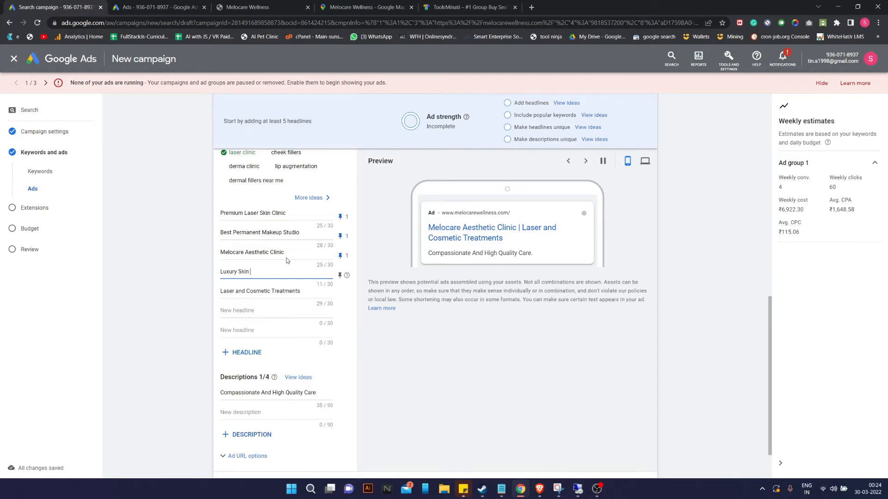
type("n Comestic")
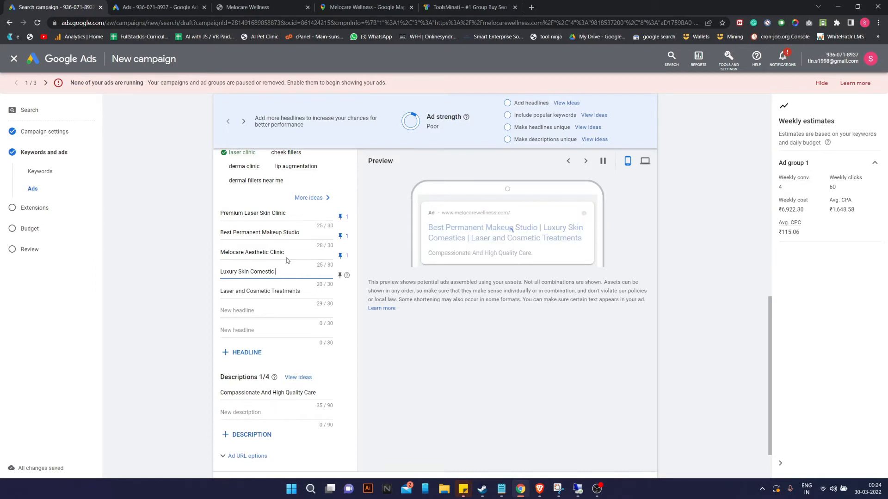
type("Brands")
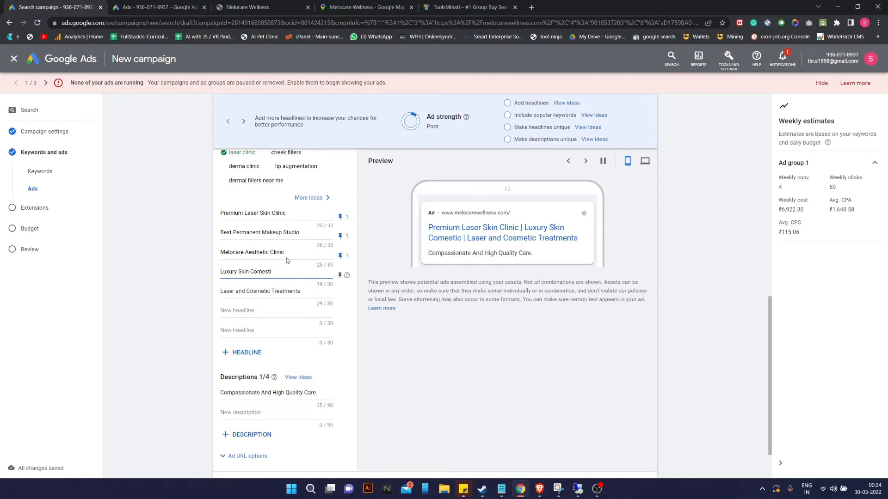
type(" Clinic")
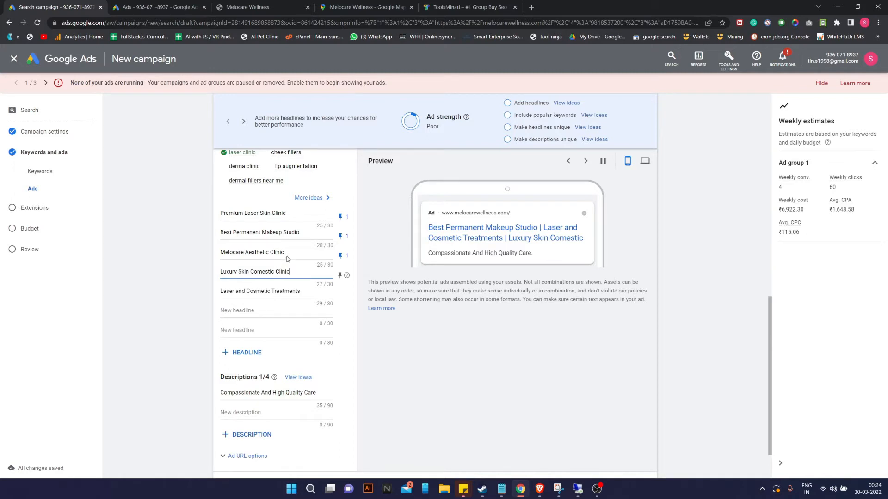
Pin the fourth headline to position 2 only, then clear its text.
left_click(340, 275)
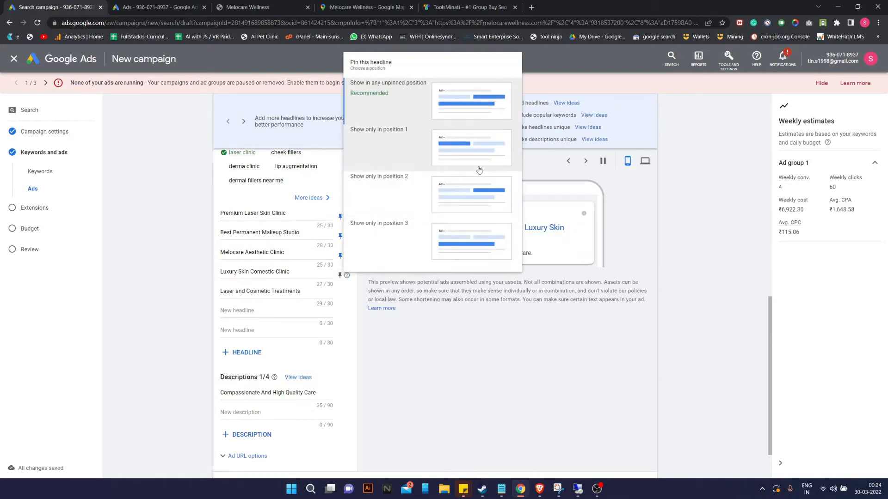
left_click(469, 194)
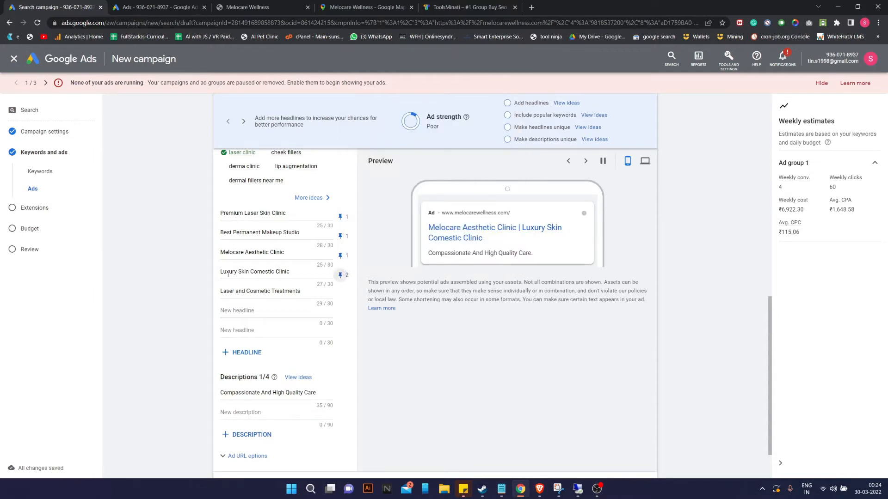
left_click_drag(293, 273, 219, 275)
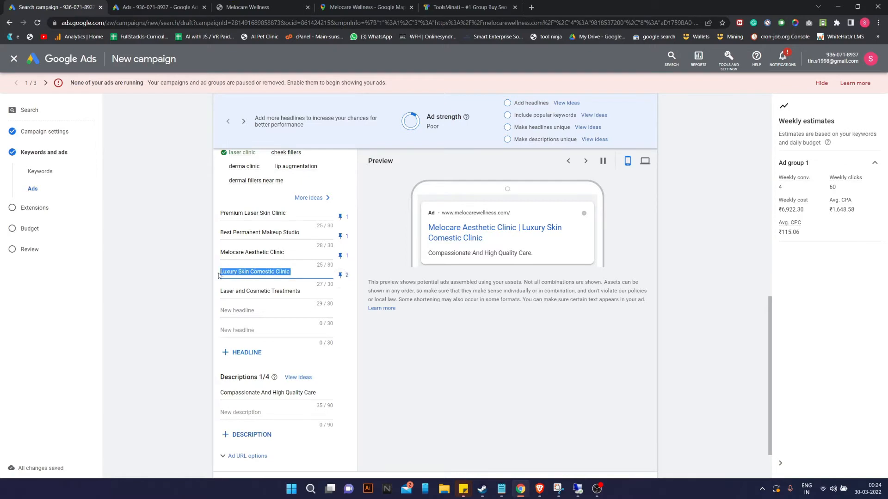
key("BackSpace")
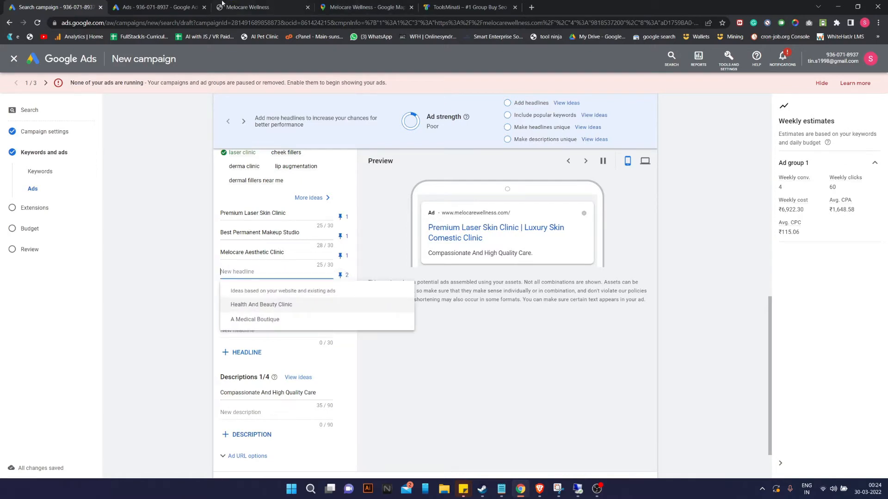
Copy 'Asthetic Skin Specialist' from the existing call ad into the fourth headline.
left_click(229, 4)
left_click(164, 7)
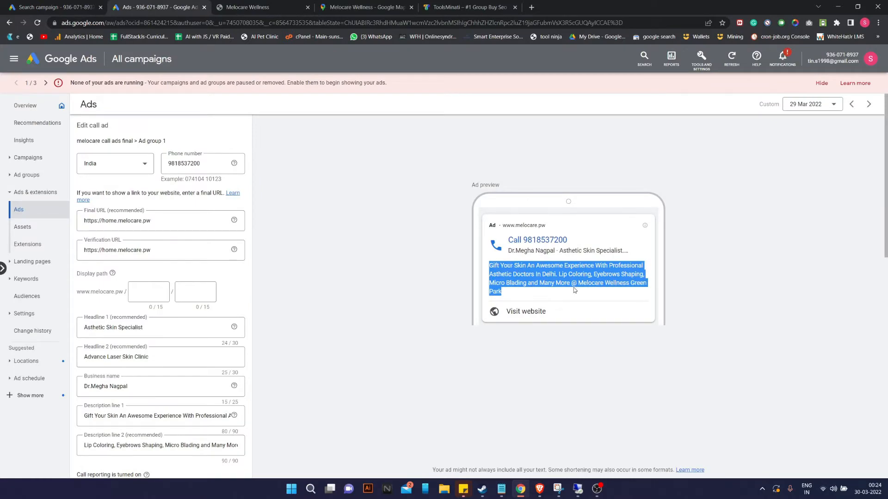
left_click_drag(560, 251, 624, 251)
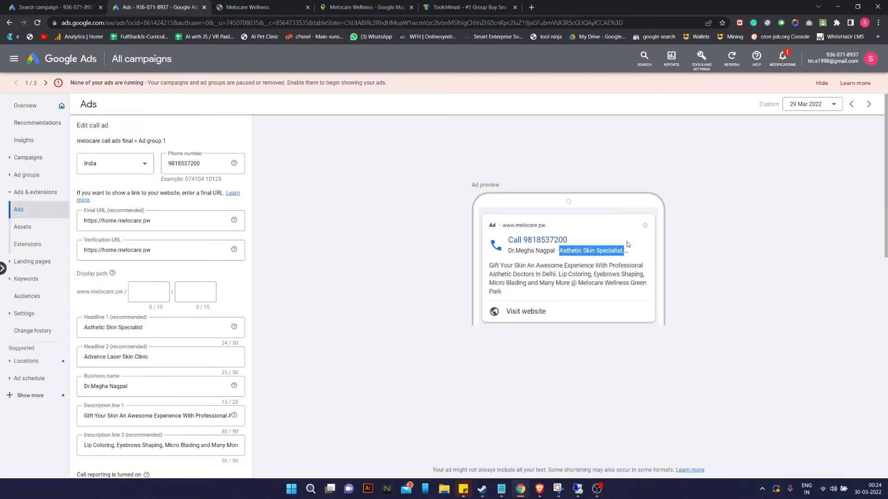
left_click(226, 5)
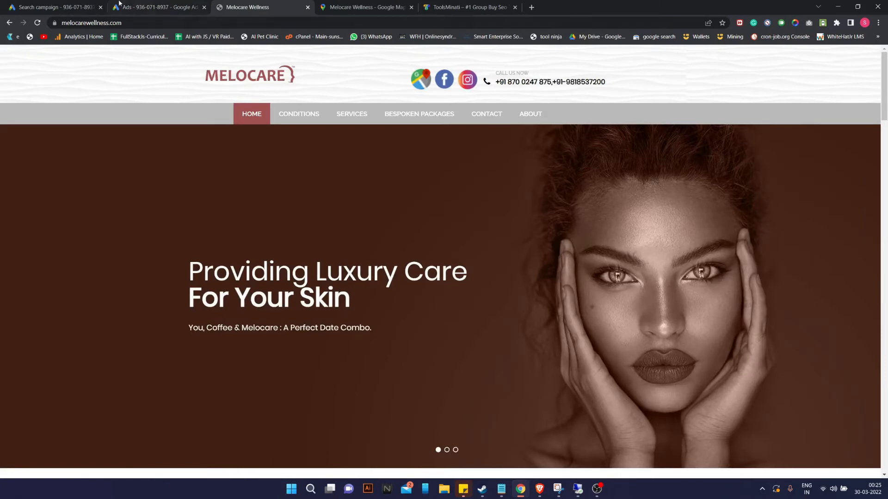
left_click(121, 6)
left_click(50, 7)
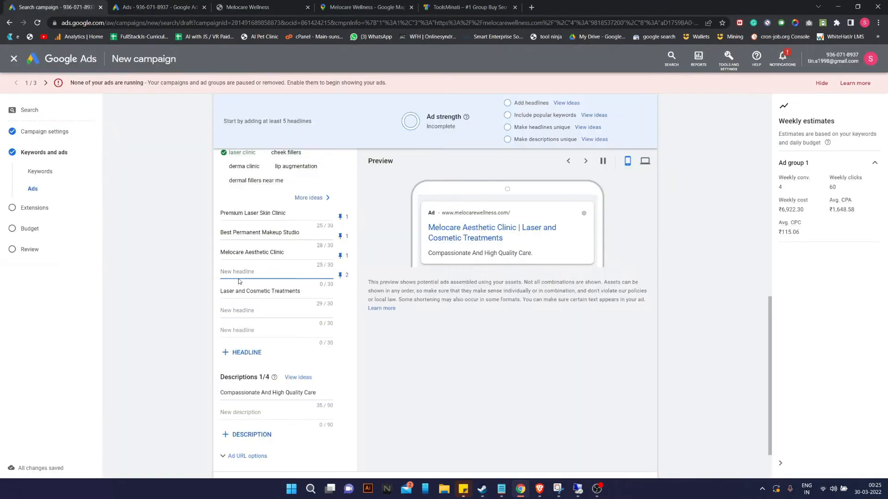
type("Asthetic Skin Specialist.")
Prefix the fourth headline with 'Best' and delete the 'Laser and Cosmetic Treatments' headline.
left_click(219, 273)
left_click(221, 273)
type("N")
key("BackSpace")
type("Best")
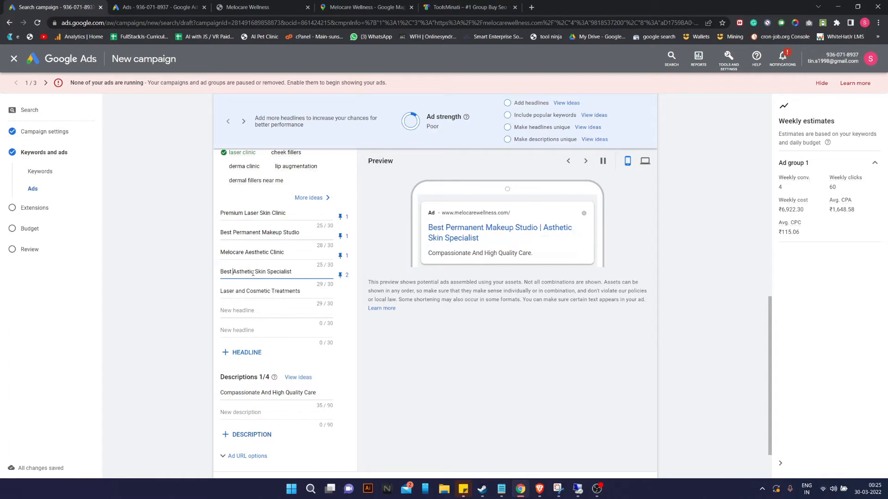
left_click_drag(302, 291, 141, 287)
key("BackSpace")
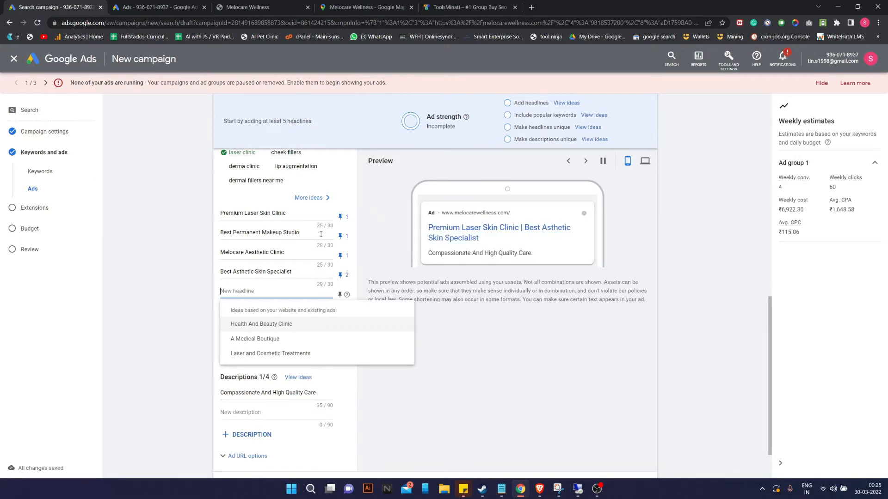
Replace 'Melocare' with 'Premium' in the third headline.
left_click(238, 254)
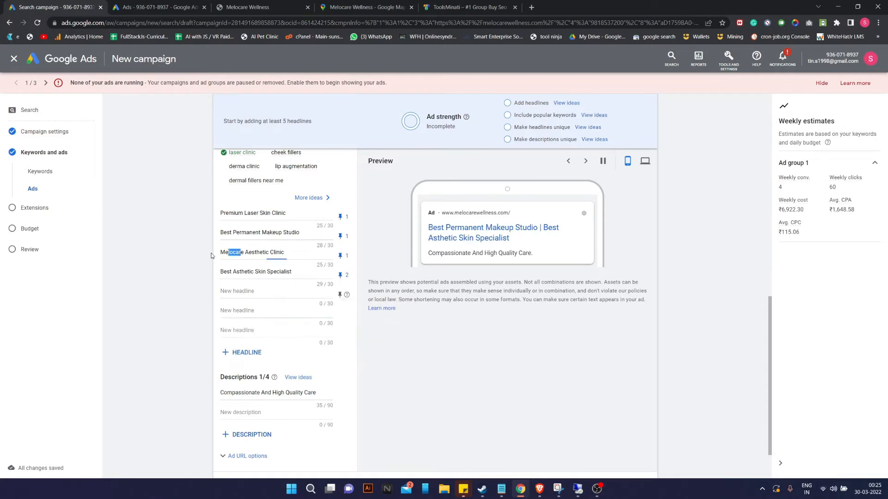
key("BackSpace")
key("BackSpace")
key("BackSpace")
key("BackSpace")
key("BackSpace")
key("BackSpace")
key("BackSpace")
key("BackSpace")
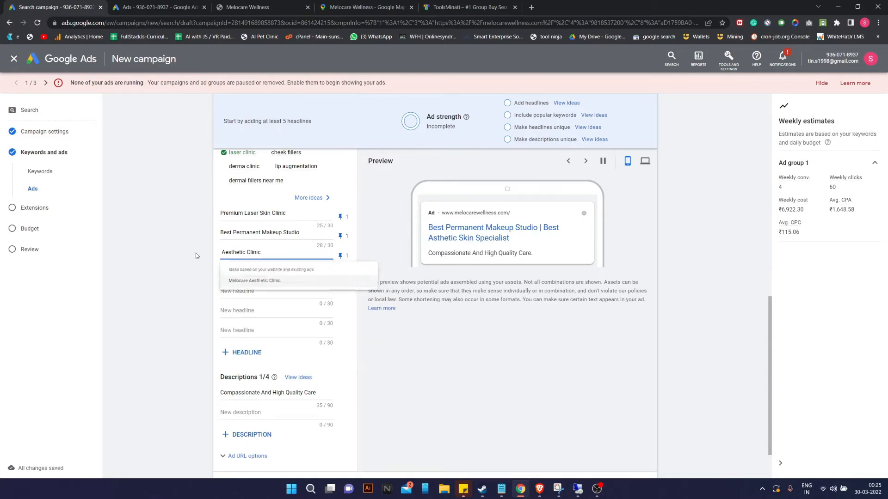
type("Pre ")
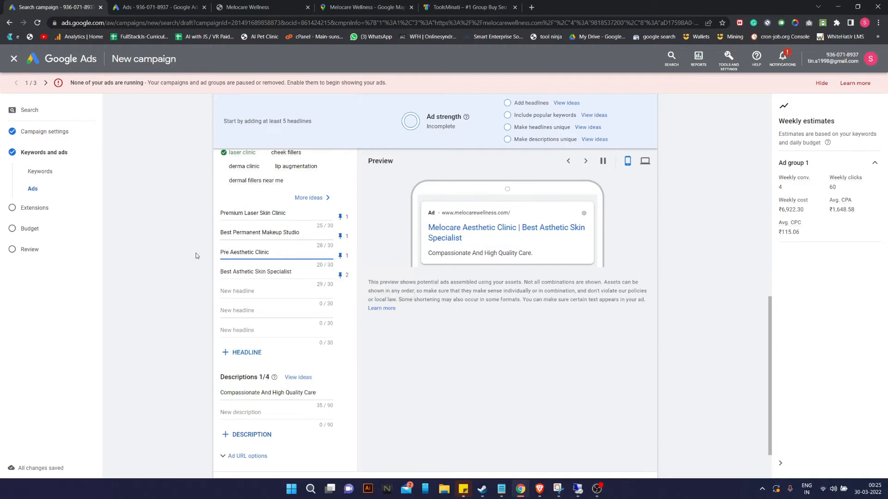
type("mium")
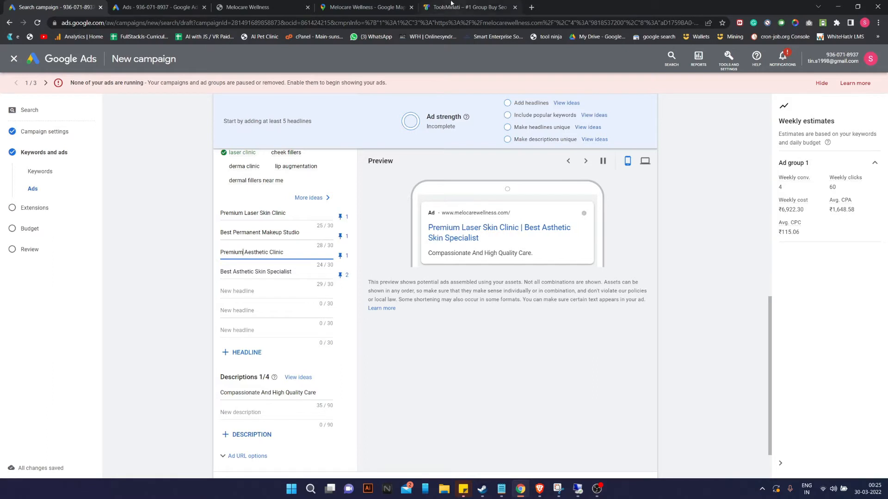
Check the spelling of 'Premium' and finish the third headline as 'Premium Aesthetic Clinic Delhi'.
left_click(531, 7)
type("pre")
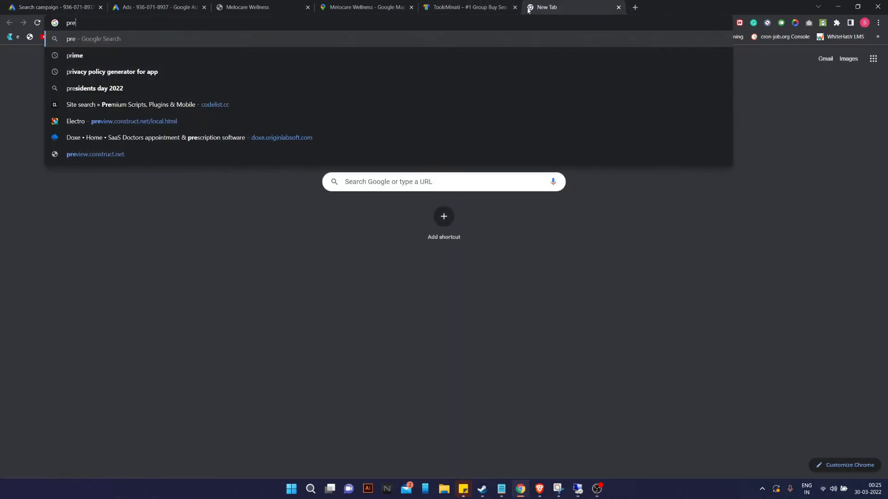
type("miun")
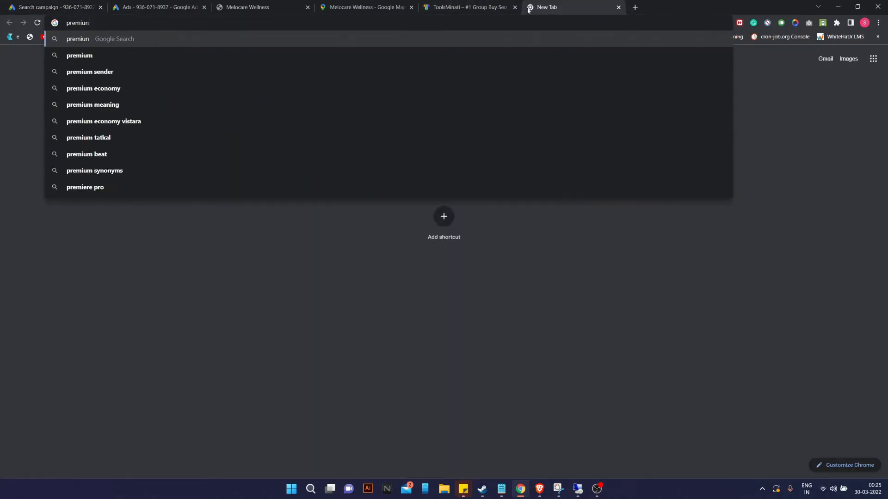
key("Down")
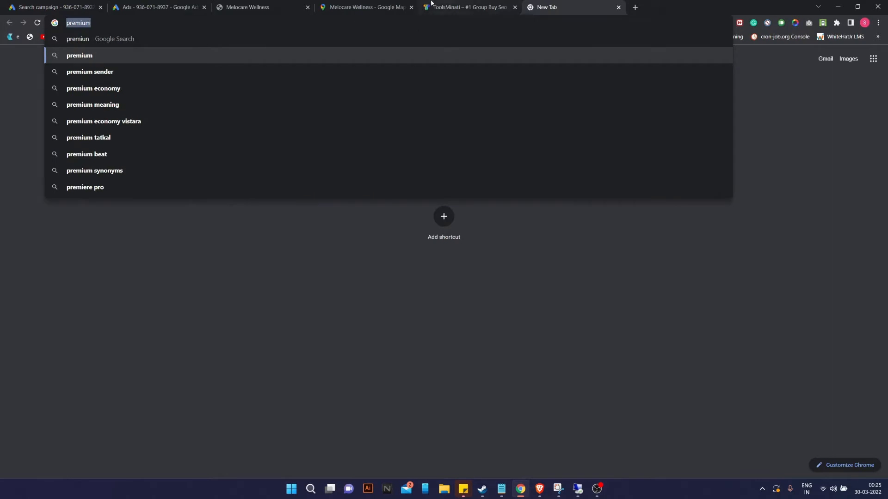
left_click(46, 7)
double_click(243, 252)
type("premium")
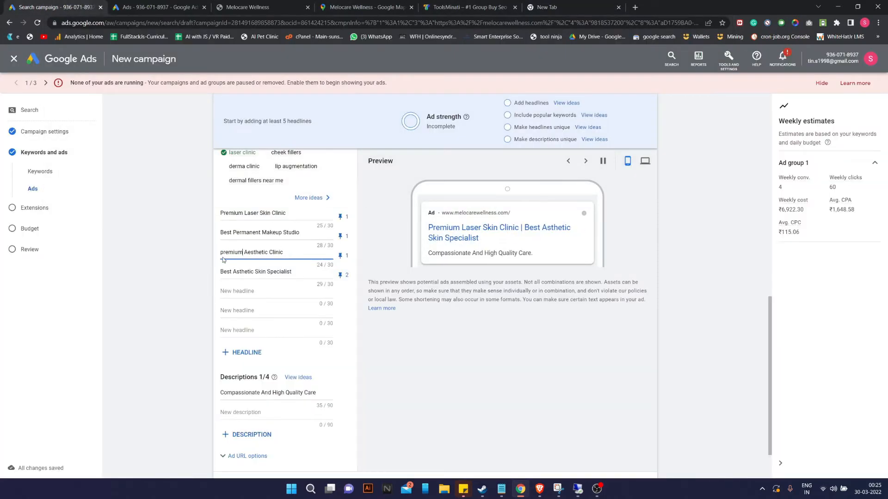
key("ctrl+z")
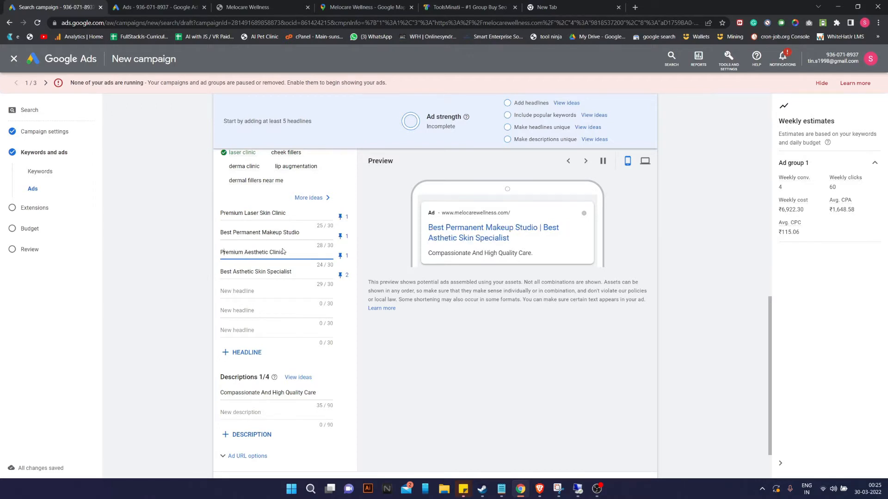
type("DElhi")
left_click(268, 291)
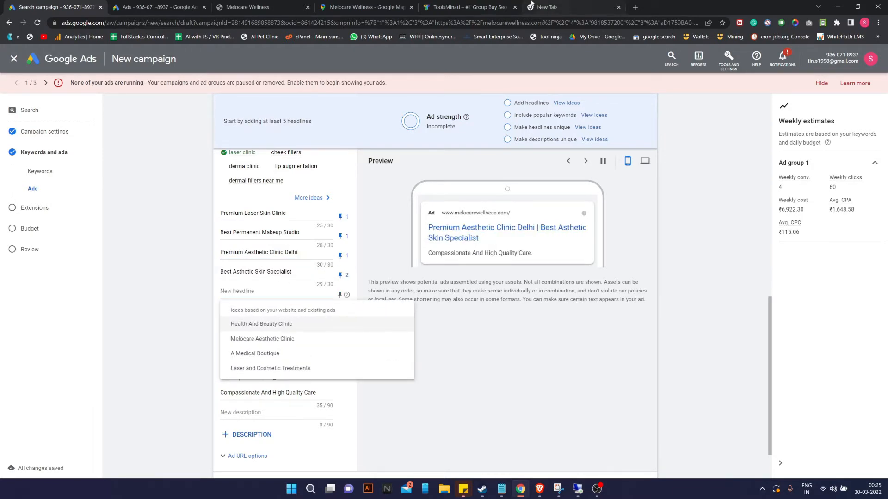
left_click(130, 7)
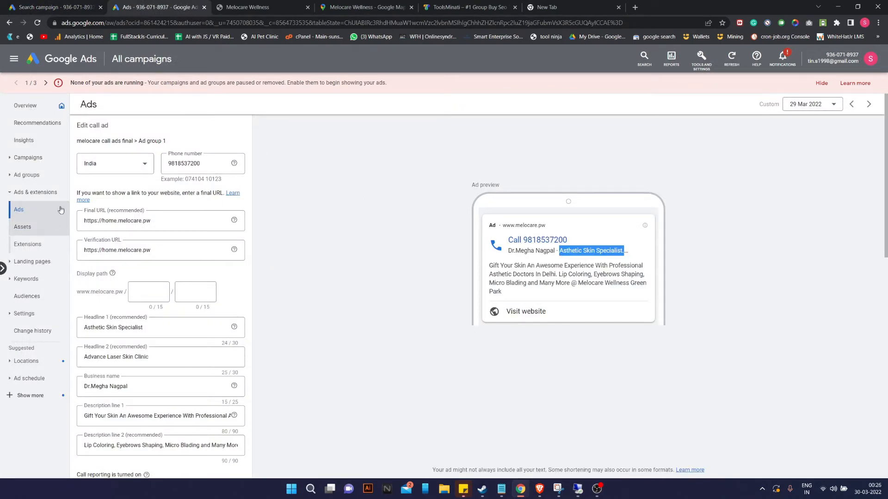
Copy 'Gift Your Skin Anti-Aging' from the last call ad into the fifth headline, dropping the period.
scroll(227, 389, "down", 10)
scroll(227, 389, "down", 1)
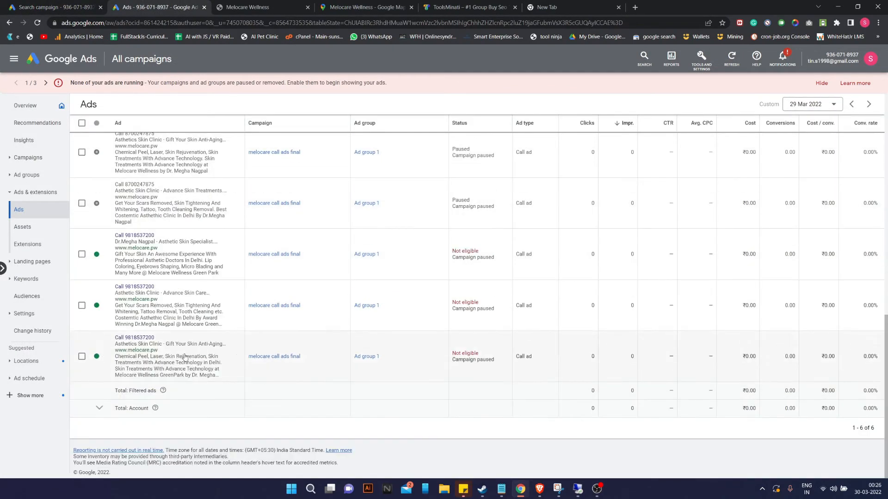
left_click(235, 358)
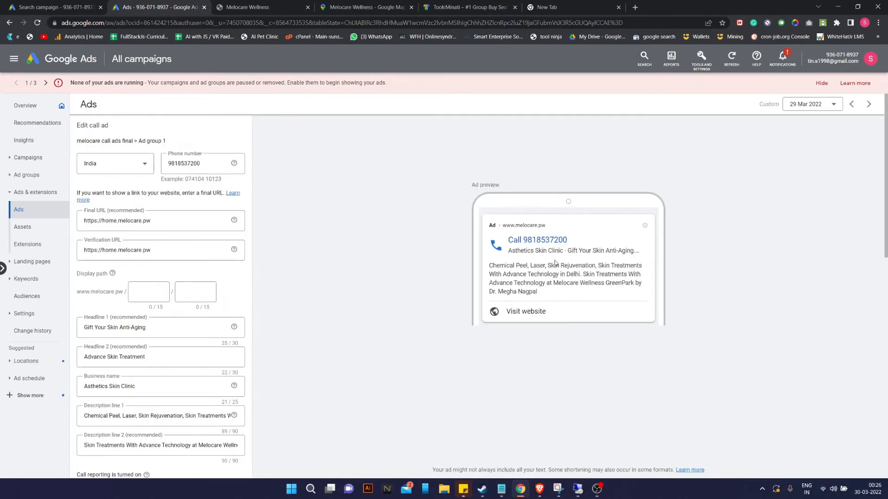
left_click_drag(569, 251, 670, 253)
key("ctrl+c")
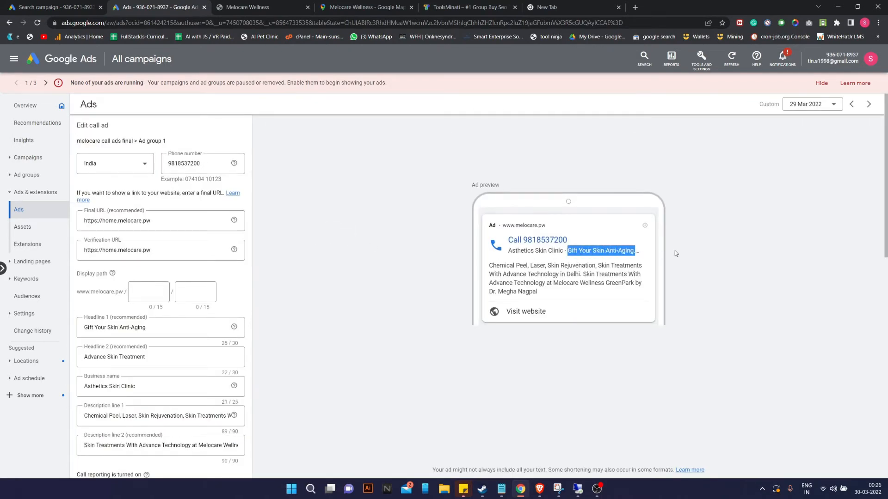
key("ctrl+shift+Tab")
key("ctrl+v")
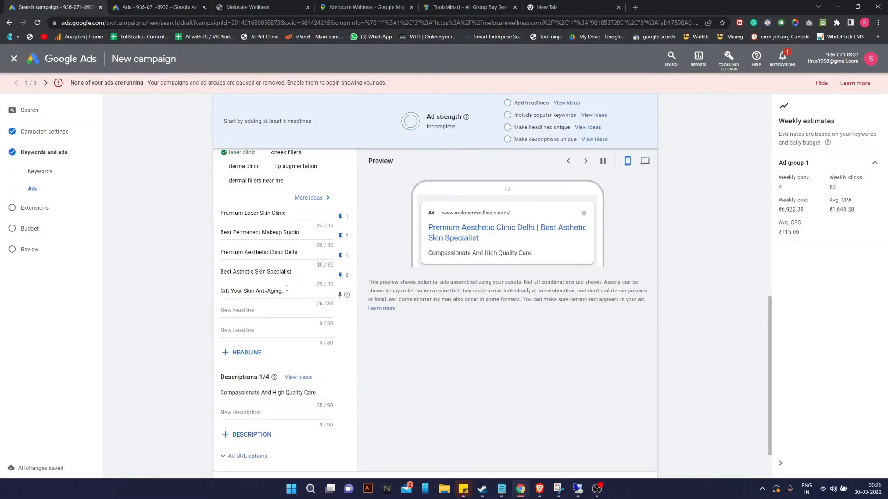
key("BackSpace")
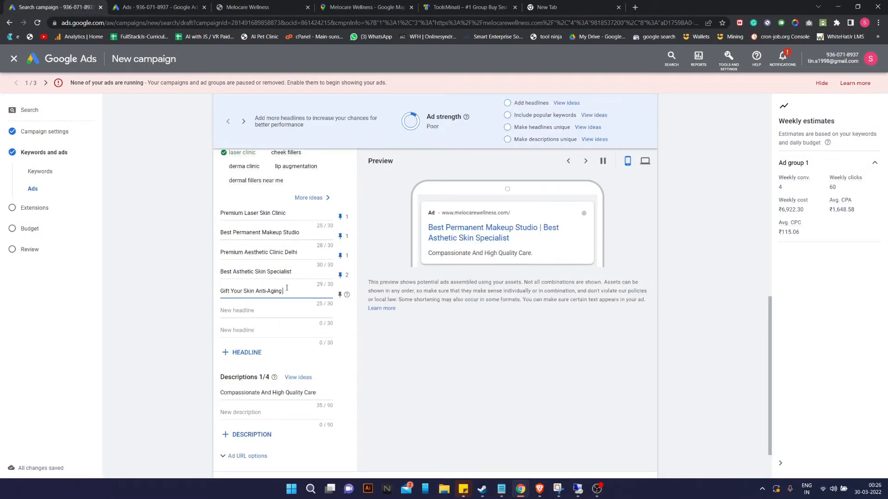
Pin 'Gift Your Skin Anti-Aging' to position 2 only and start a new headline.
left_click(341, 295)
left_click(455, 216)
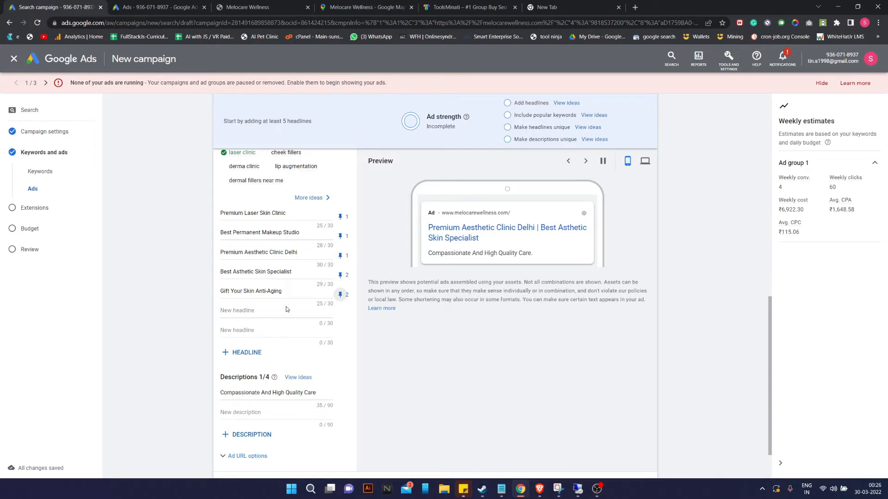
left_click(270, 312)
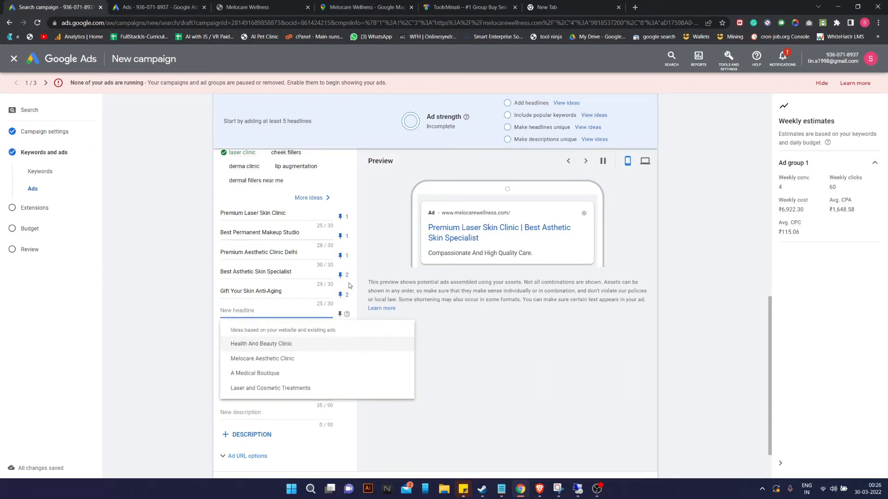
Save the open call ad, open another one, and copy 'Advance Skin Care' from its preview.
left_click(160, 7)
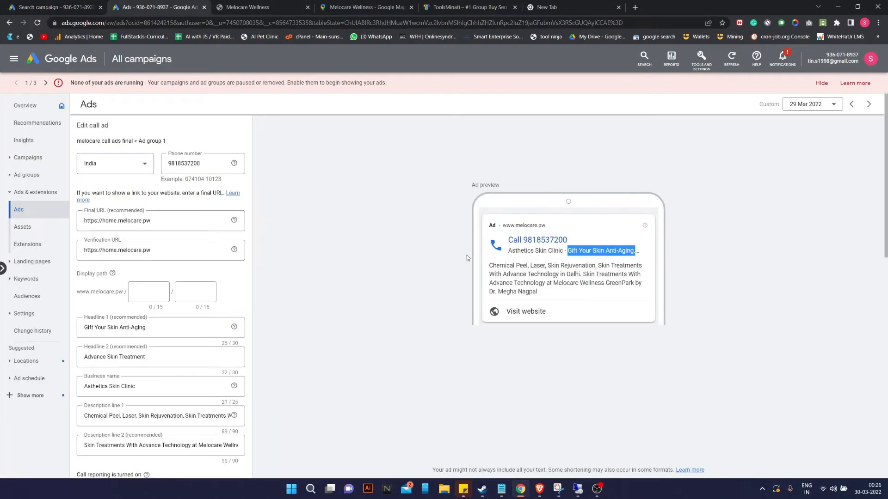
scroll(162, 323, "down", 3)
left_click(97, 454)
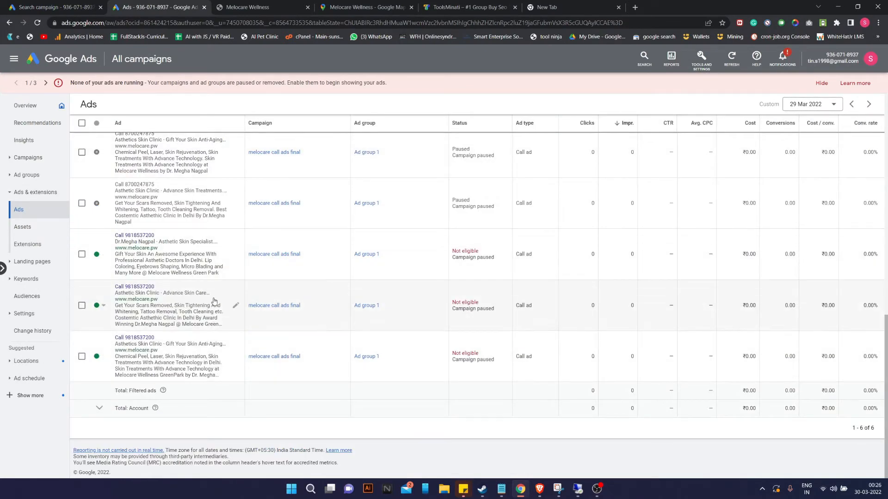
left_click(236, 306)
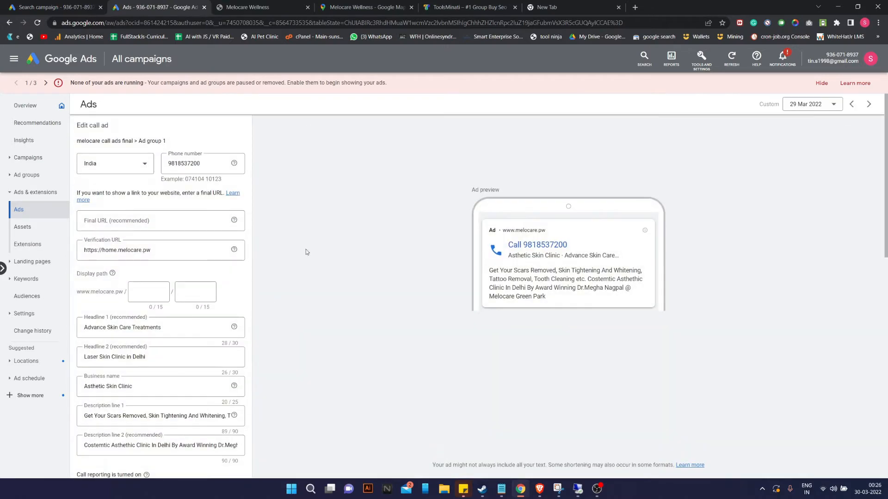
left_click_drag(564, 255, 647, 256)
key("ctrl+c")
Paste 'Advance Skin Care' into the new headline and complete it as 'Advance Skin Care Clinic'.
left_click(29, 5)
key("ctrl+v")
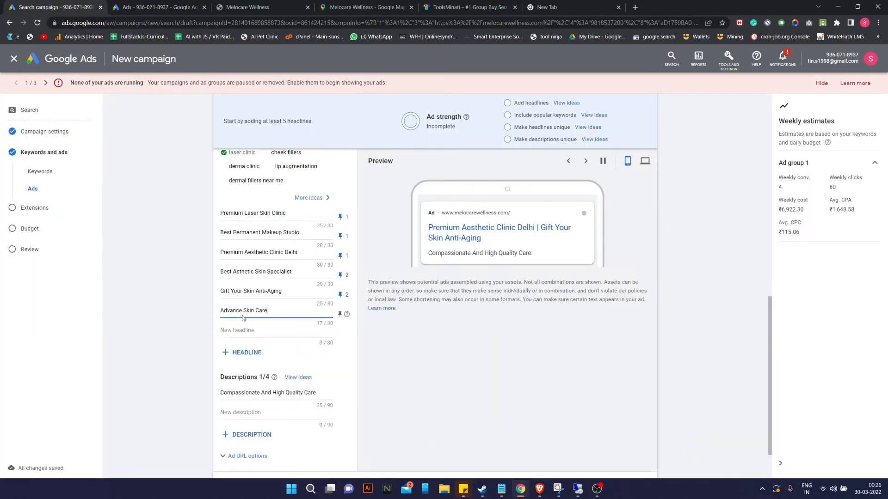
type("Clinic")
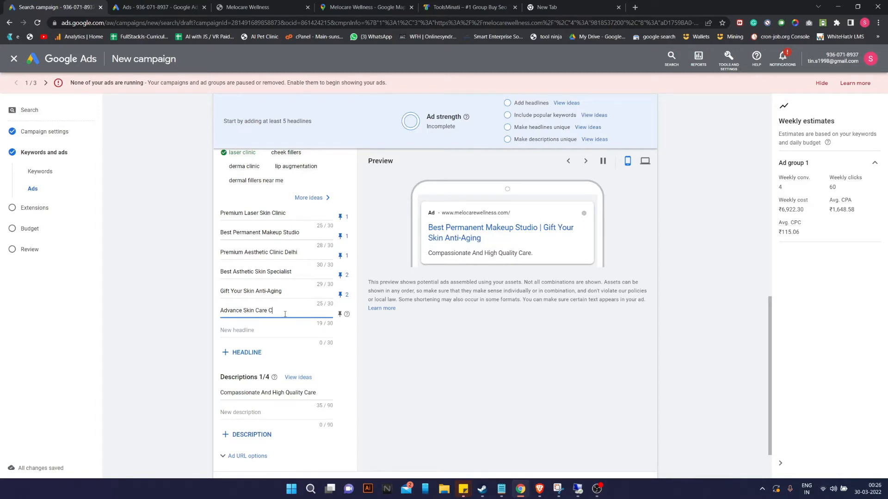
type("L")
type("linic")
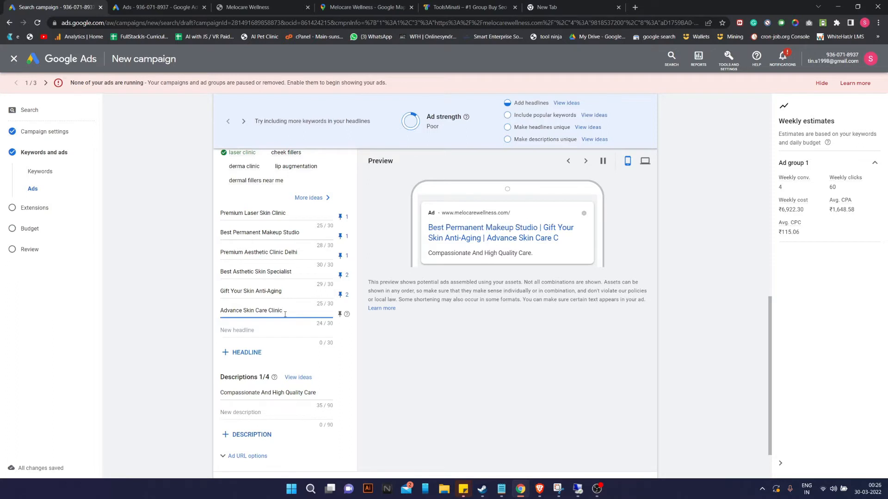
left_click(339, 314)
left_click(292, 315)
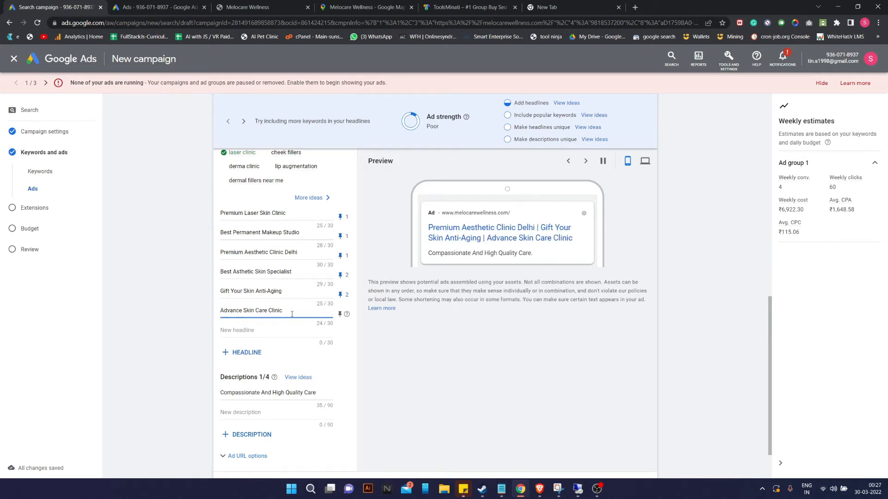
type("P")
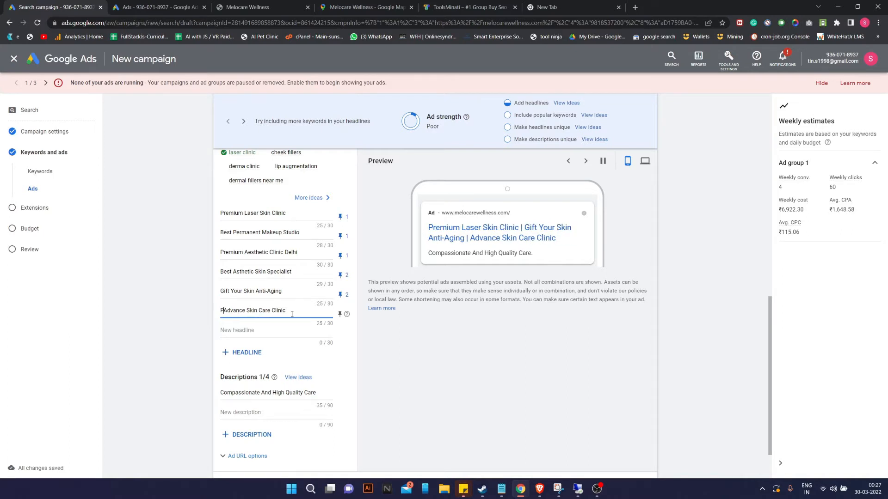
type("remium")
key("BackSpace")
key("BackSpace")
key("BackSpace")
key("BackSpace")
key("BackSpace")
key("BackSpace")
key("BackSpace")
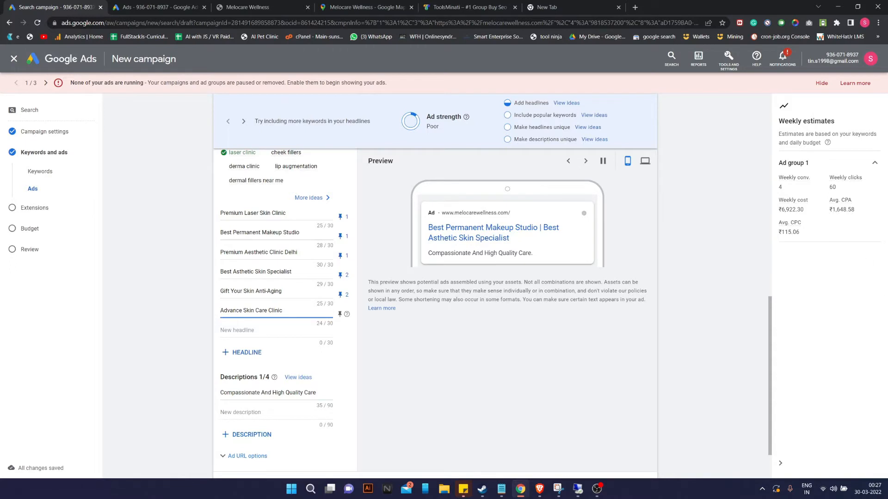
key("alt+Tab")
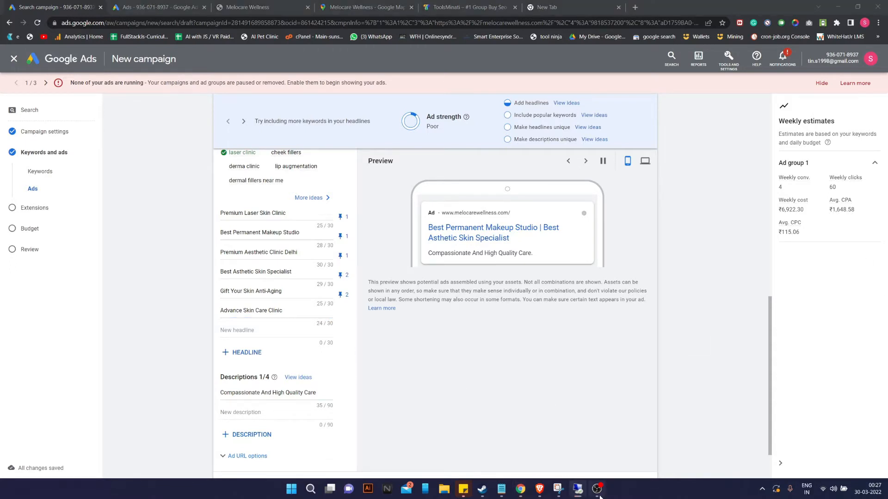
Pin 'Advance Skin Care Clinic' to position 2 only.
left_click(242, 292)
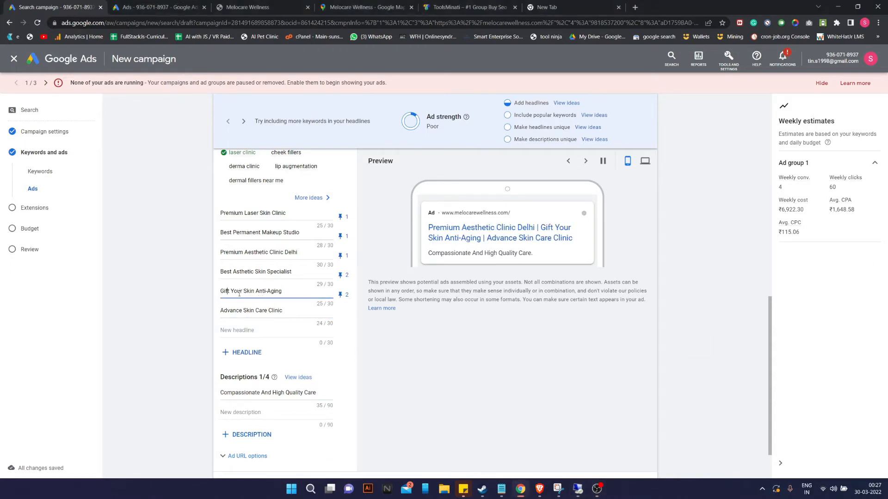
left_click(282, 293)
left_click_drag(219, 311, 299, 318)
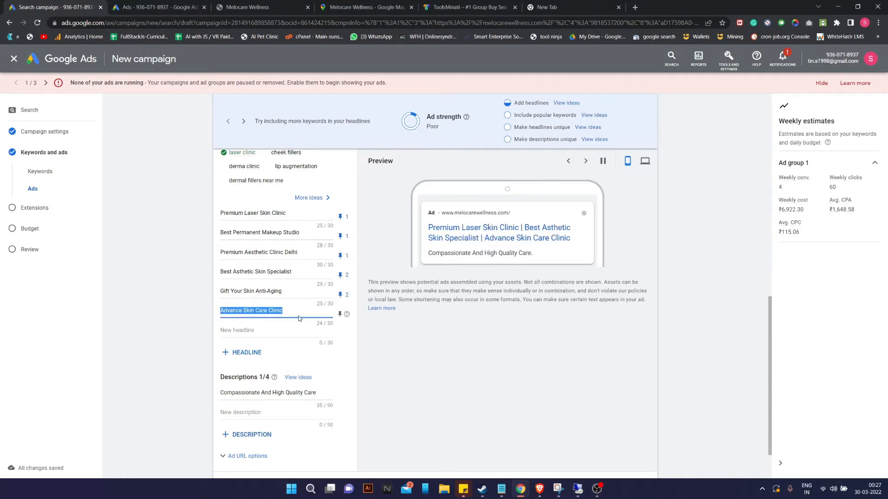
left_click(288, 312)
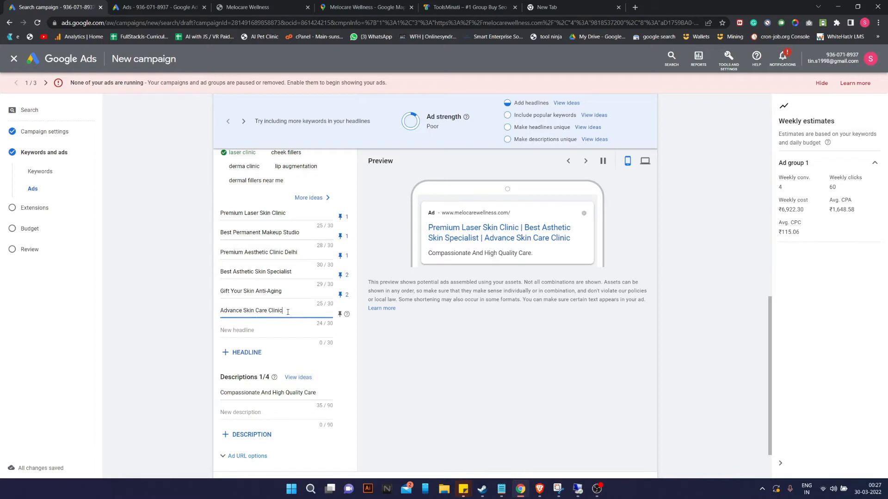
double_click(278, 312)
left_click(288, 331)
left_click(340, 314)
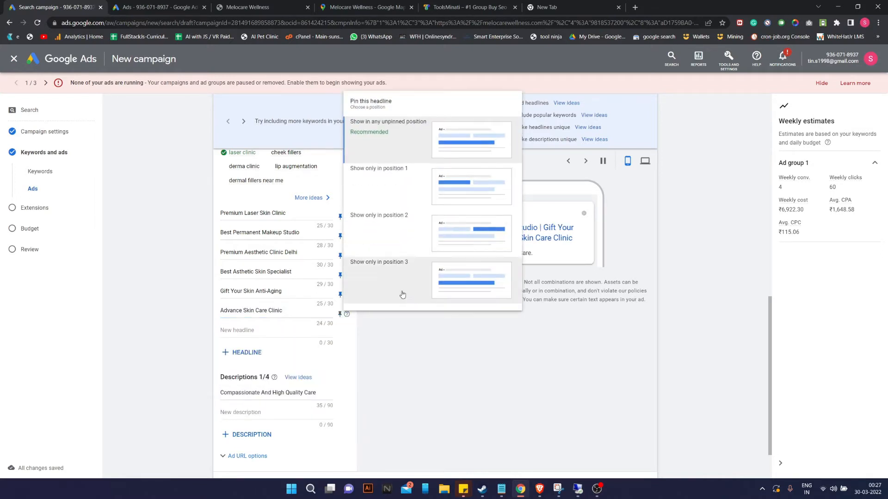
left_click(460, 249)
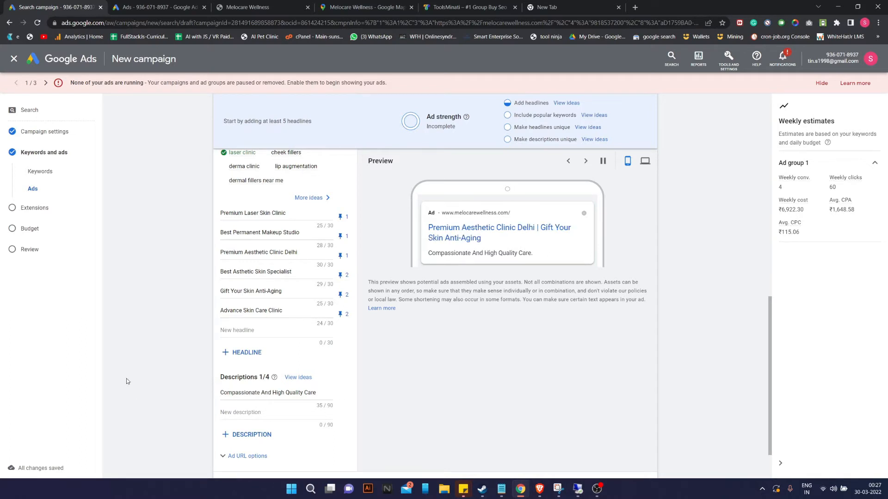
Retype the word 'Clinic' in the sixth headline and dismiss the headline ideas list.
left_click(225, 330)
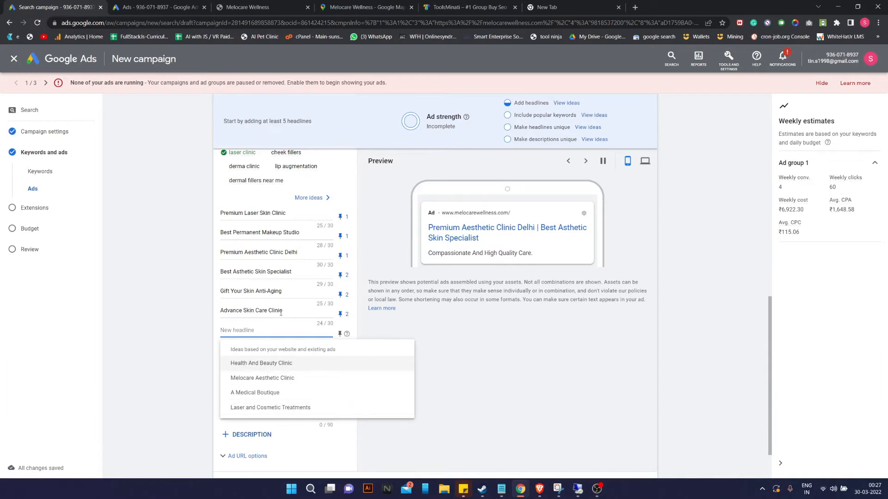
left_click_drag(283, 310, 269, 310)
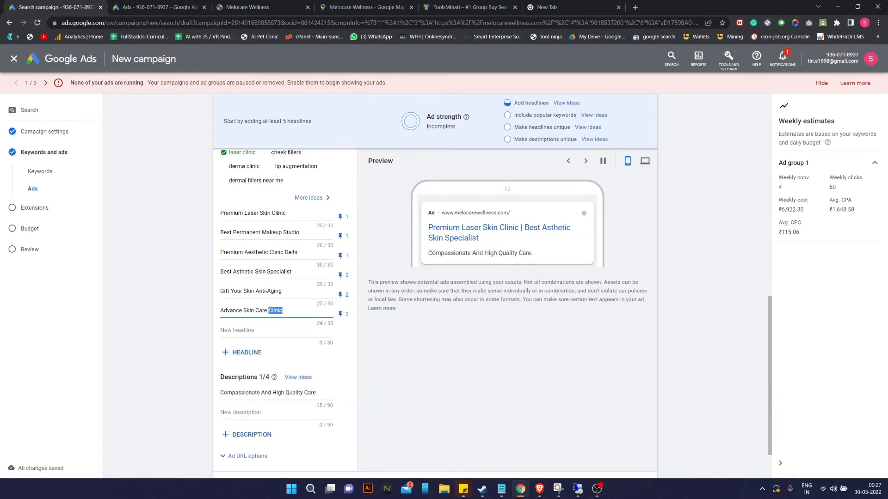
key("BackSpace")
type("Clini")
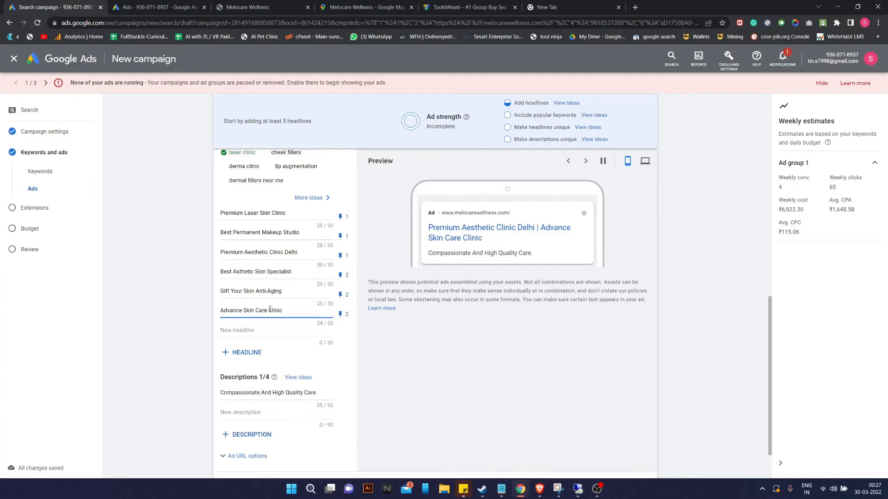
left_click(270, 310)
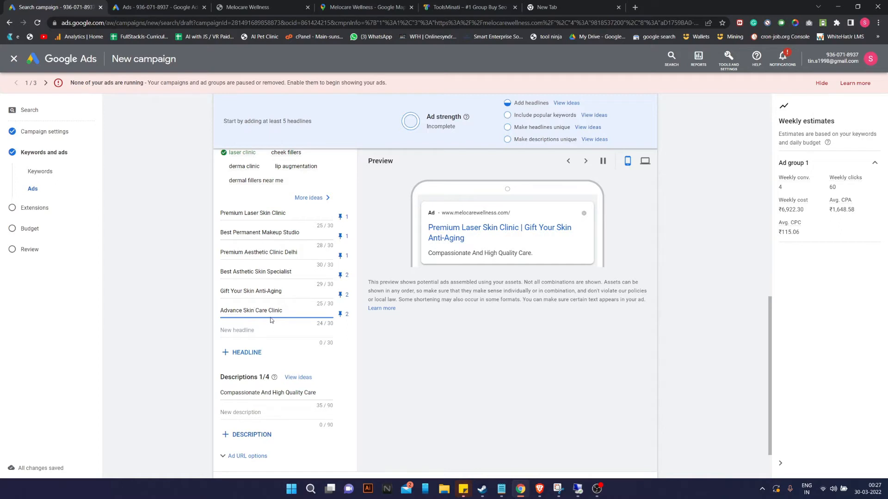
left_click(291, 329)
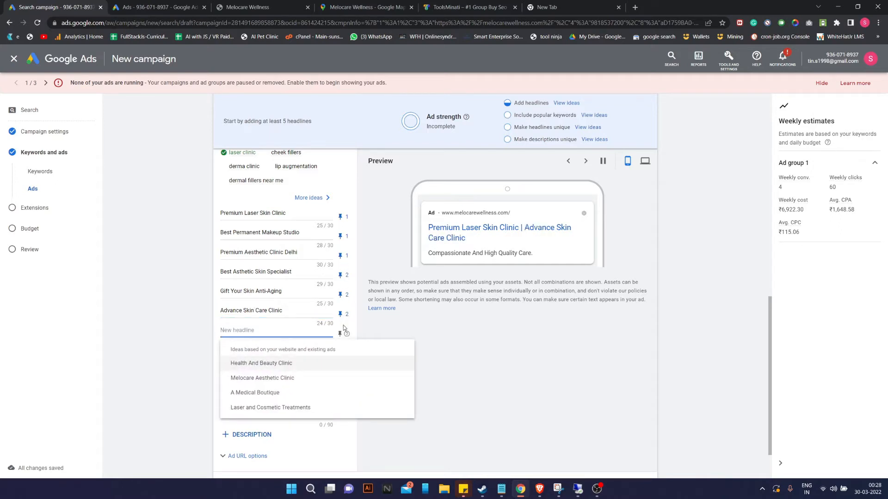
left_click(466, 338)
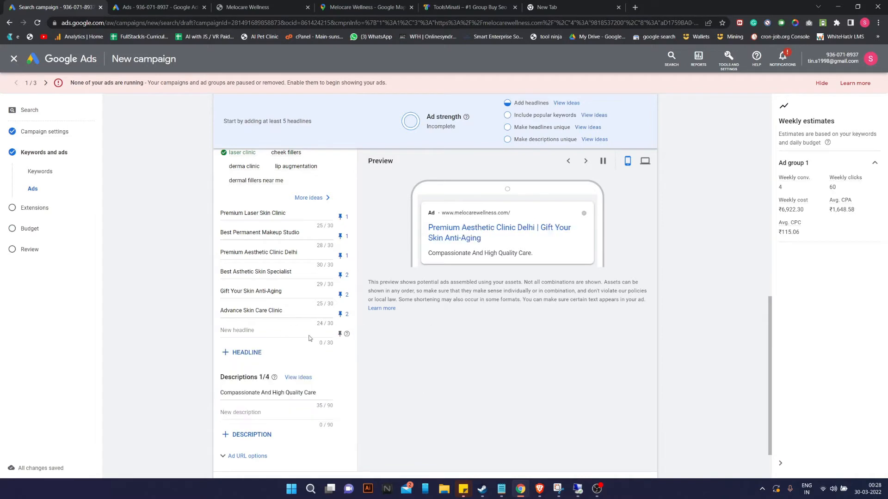
Enter 'Melocare Wellness' as the seventh headline.
left_click(263, 332)
type("Melocare")
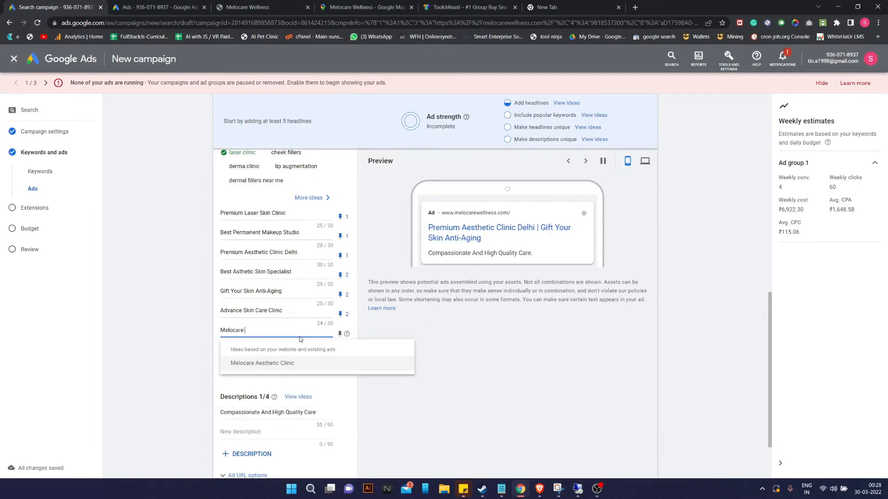
type(" Wellnes")
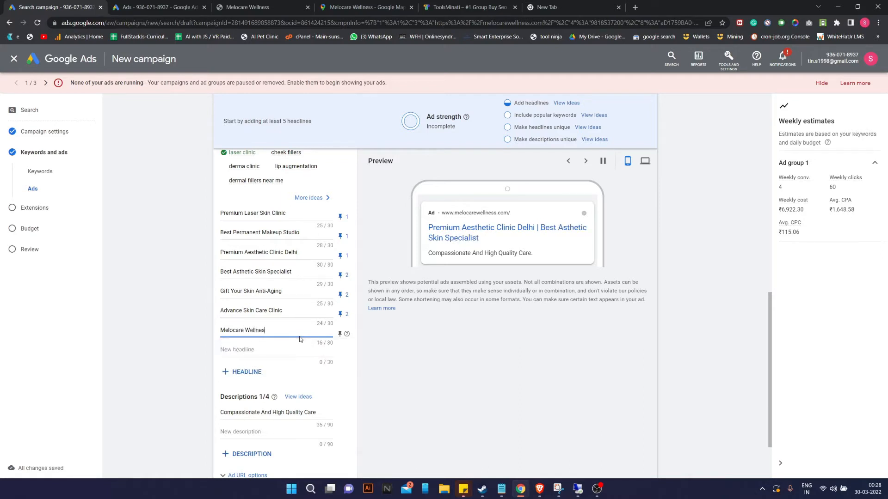
type("s By Dr Mega")
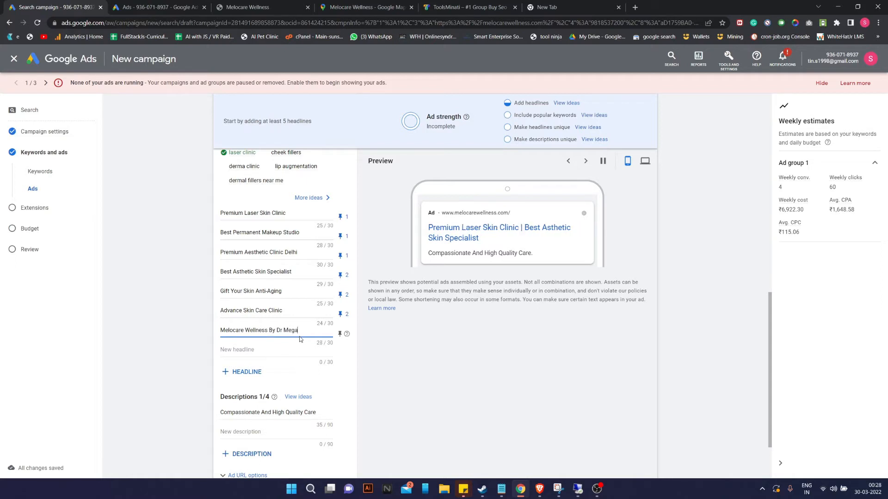
type("ha")
key("BackSpace")
key("BackSpace")
key("BackSpace")
key("BackSpace")
key("BackSpace")
key("BackSpace")
key("BackSpace")
key("BackSpace")
key("BackSpace")
key("BackSpace")
key("BackSpace")
key("BackSpace")
type("ss")
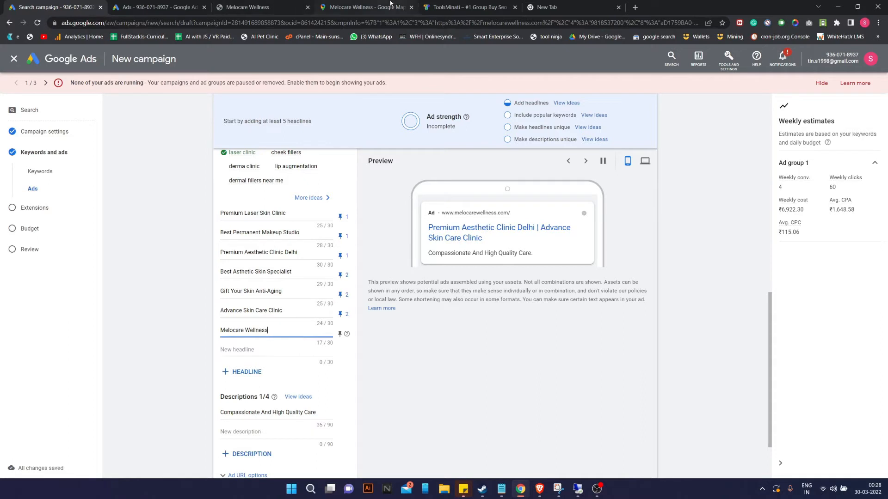
After checking the clinic website, append ', Green Park' to the 'Melocare Wellness' headline.
left_click(252, 7)
scroll(374, 306, "down", 1)
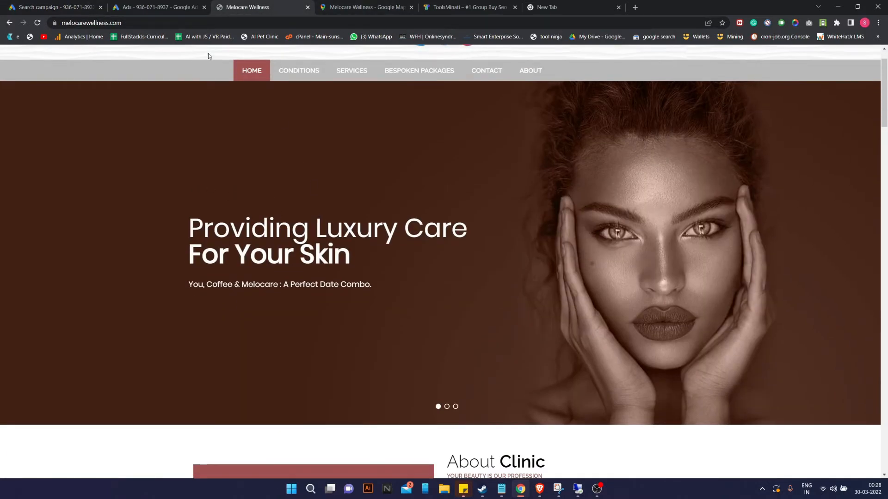
left_click(56, 7)
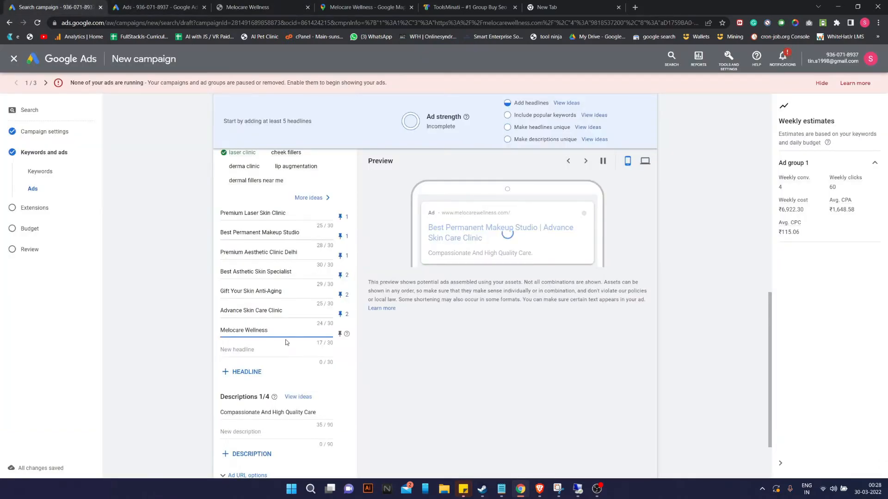
left_click_drag(269, 330, 177, 334)
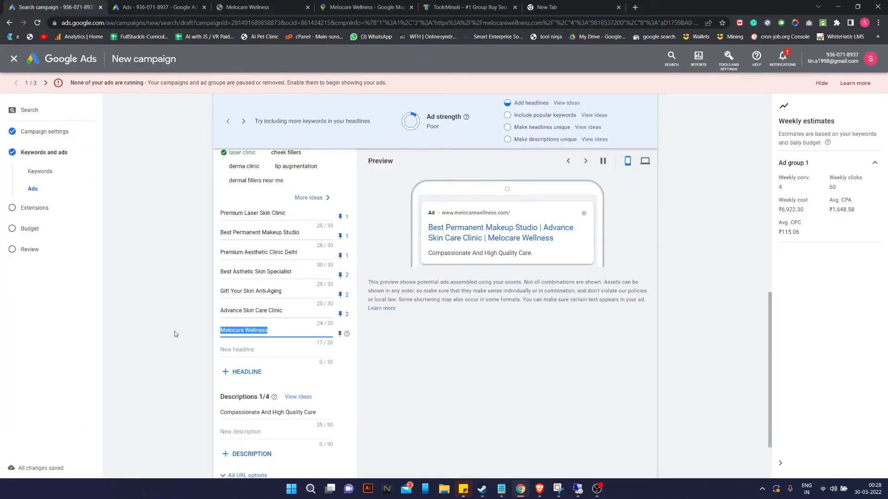
left_click(285, 333)
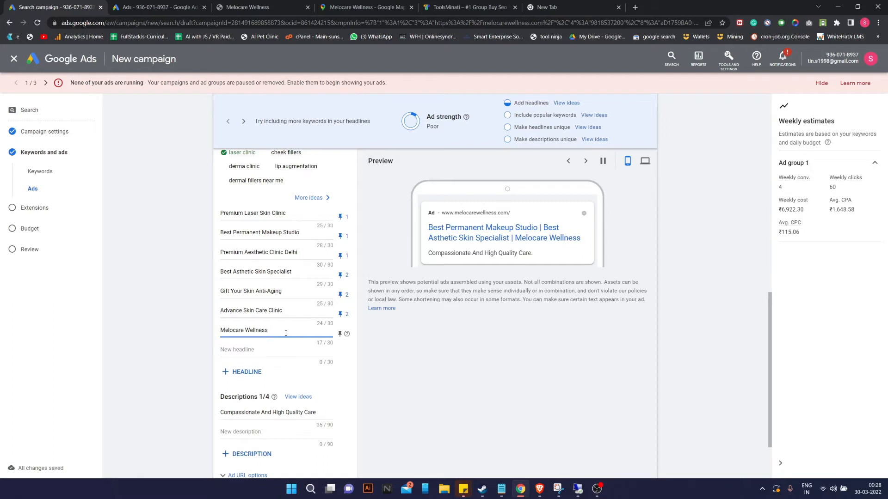
type(", Grenen Park")
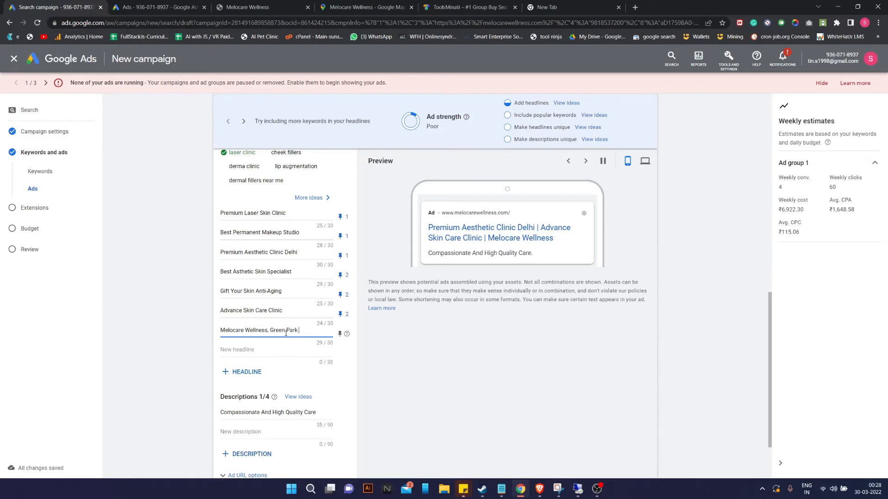
left_click(228, 350)
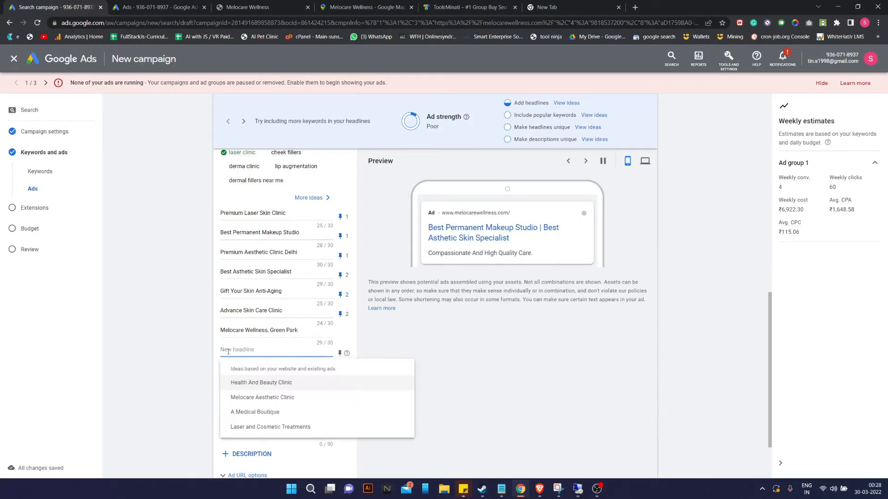
Add an eighth headline with the doctor's name and Melocare; pin it and 'Melocare Wellness, Green Park' to position 3.
type("Dr")
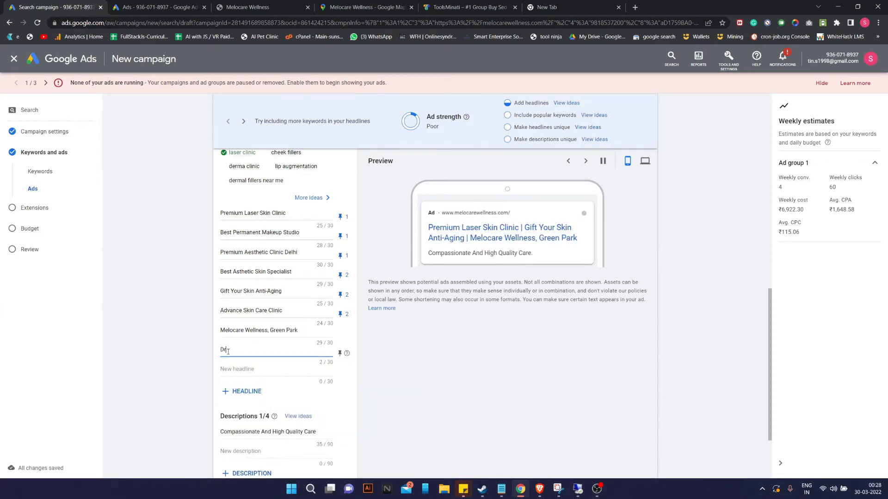
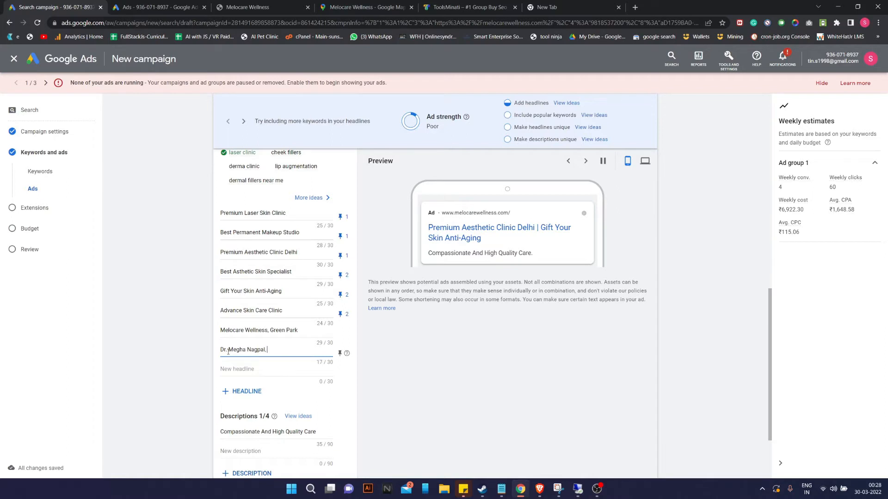
type(" Gre")
type("Melocare")
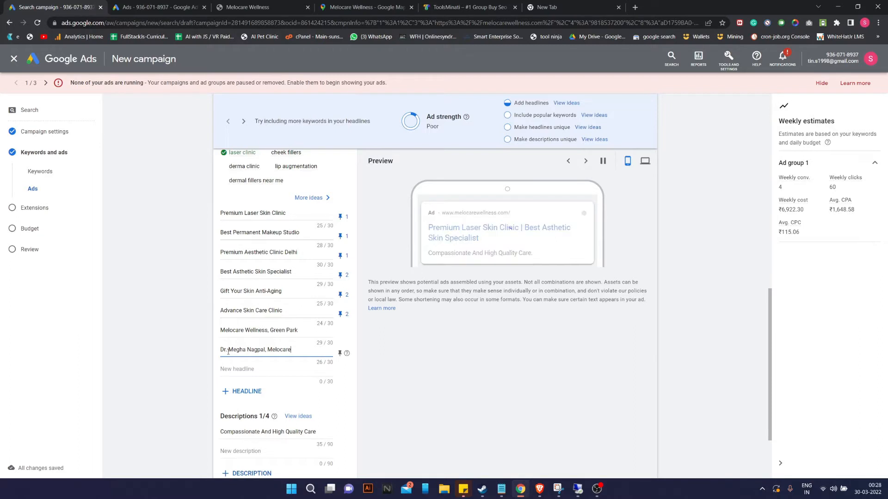
left_click(347, 335)
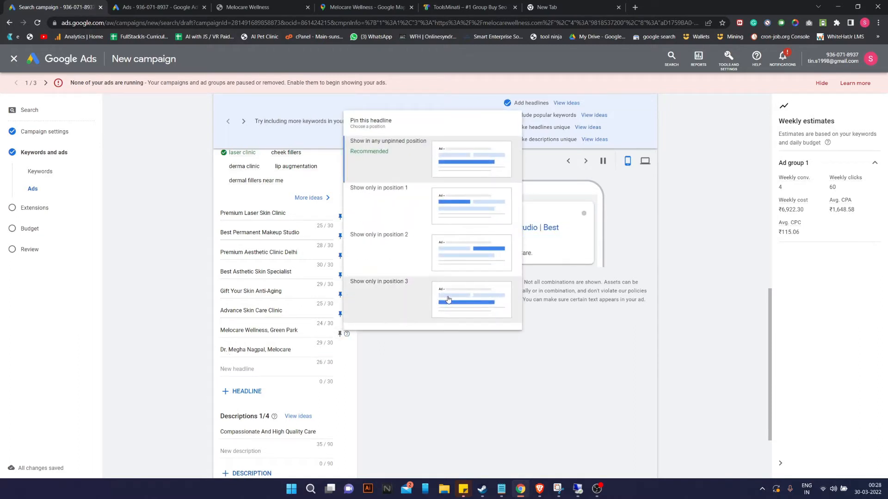
left_click(466, 294)
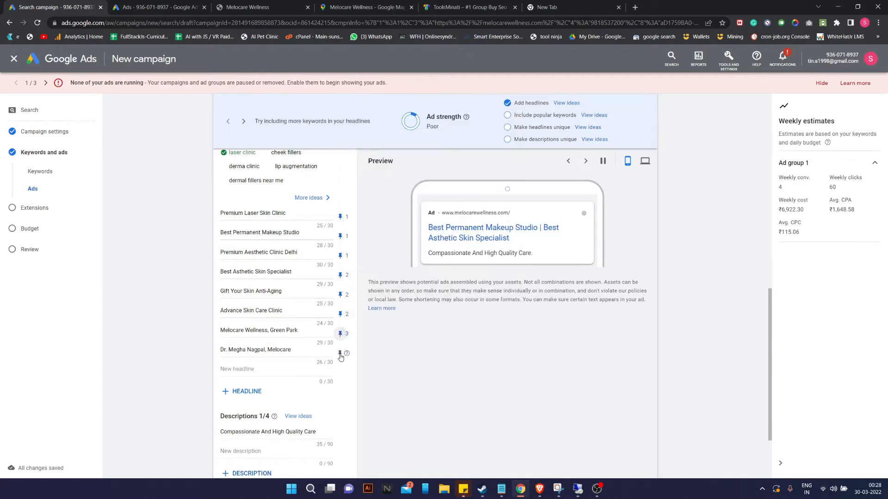
left_click(341, 354)
left_click(468, 320)
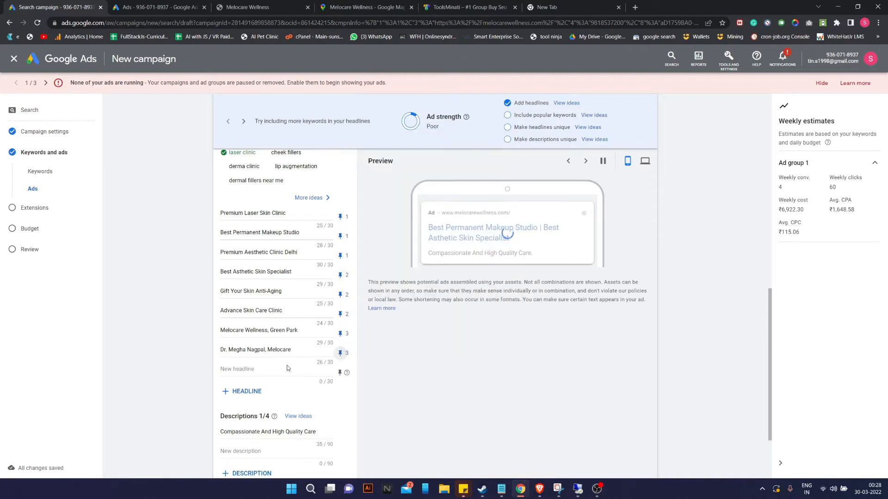
left_click(225, 375)
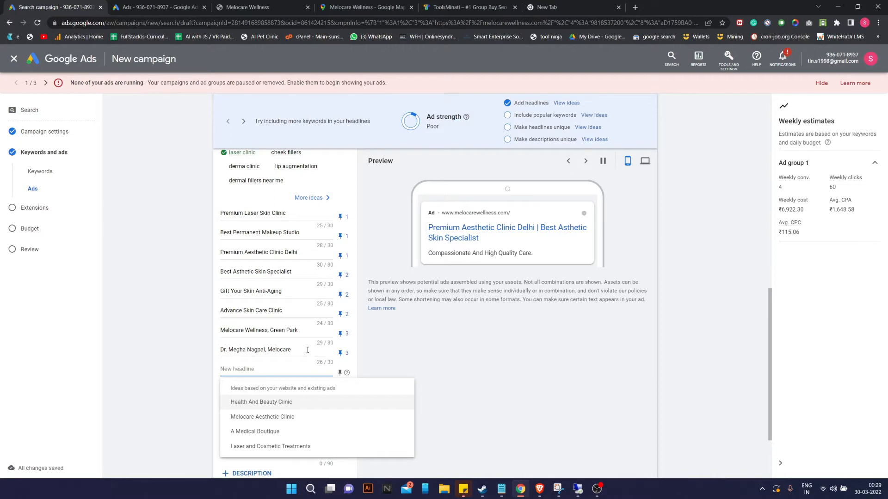
Add the headline 'Gift For Your Skin By Melocare' and pin it to position 3.
type("PRe")
key("BackSpace")
key("BackSpace")
key("BackSpace")
type("Yo")
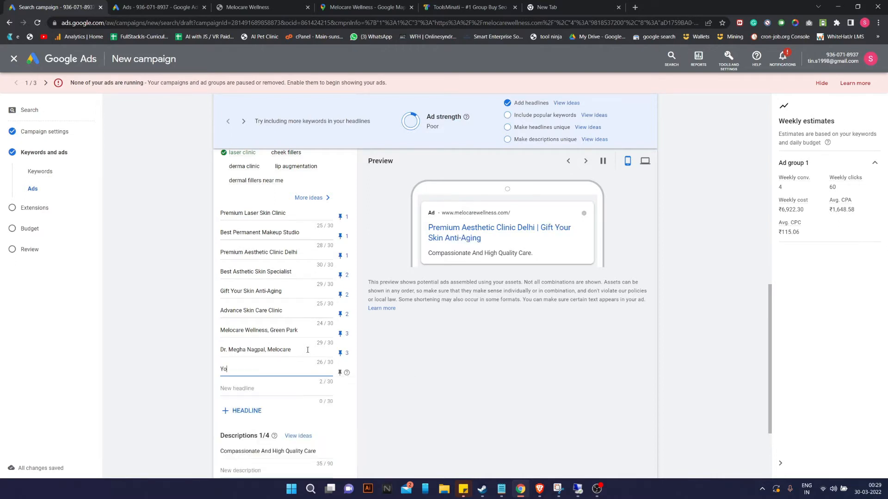
type("u and ")
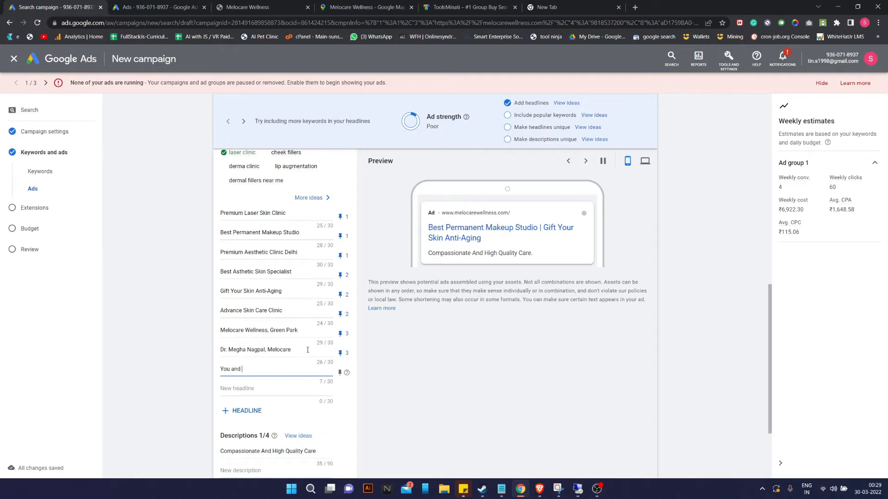
type("Melocare")
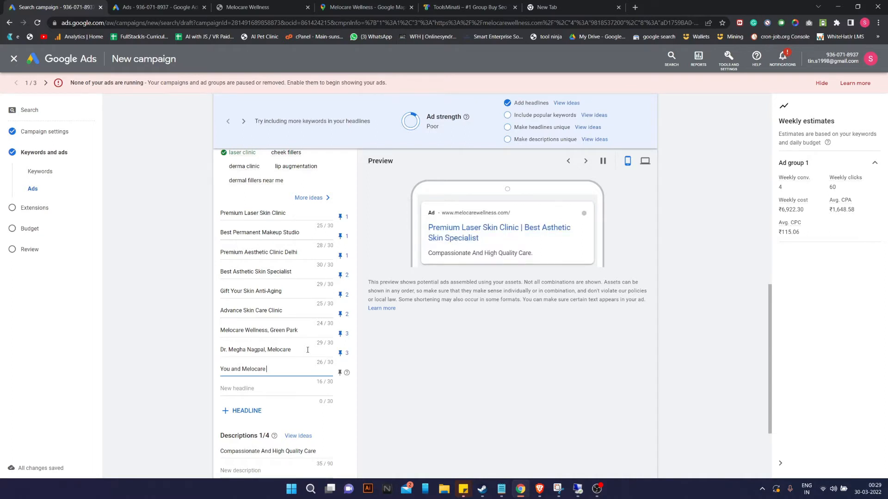
key("BackSpace")
key("BackSpace")
key("BackSpace")
key("BackSpace")
key("BackSpace")
key("BackSpace")
key("BackSpace")
key("BackSpace")
key("BackSpace")
key("BackSpace")
key("BackSpace")
key("BackSpace")
key("BackSpace")
key("BackSpace")
key("BackSpace")
key("BackSpace")
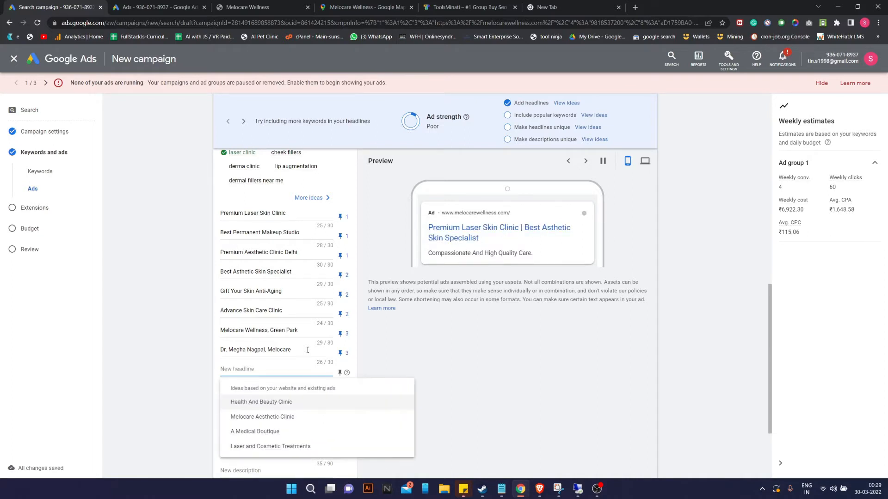
type("Gif")
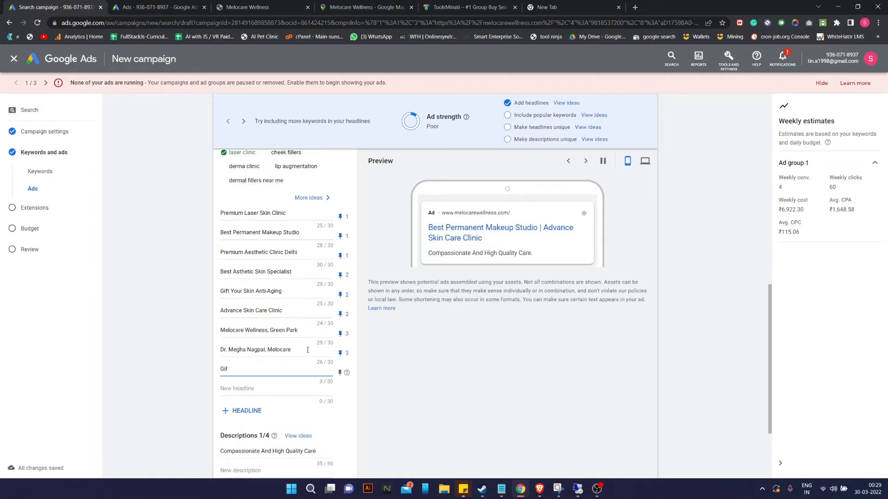
type("t For Your Skin By Melocar")
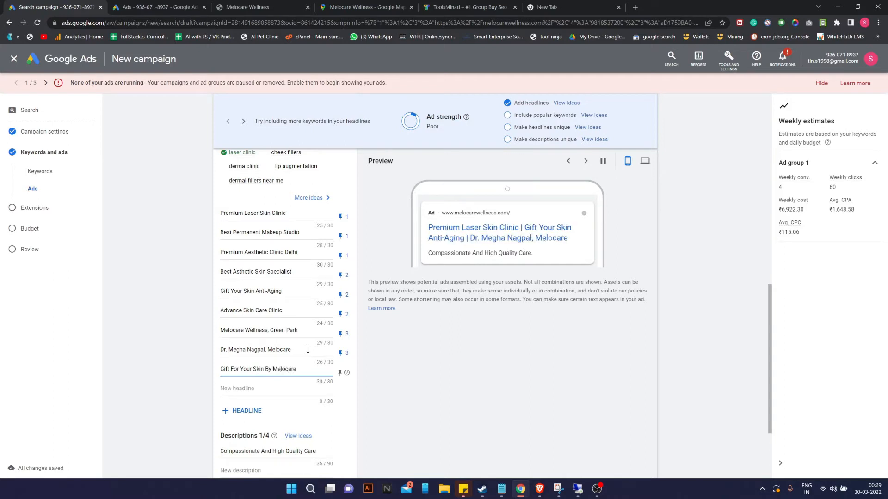
type("e")
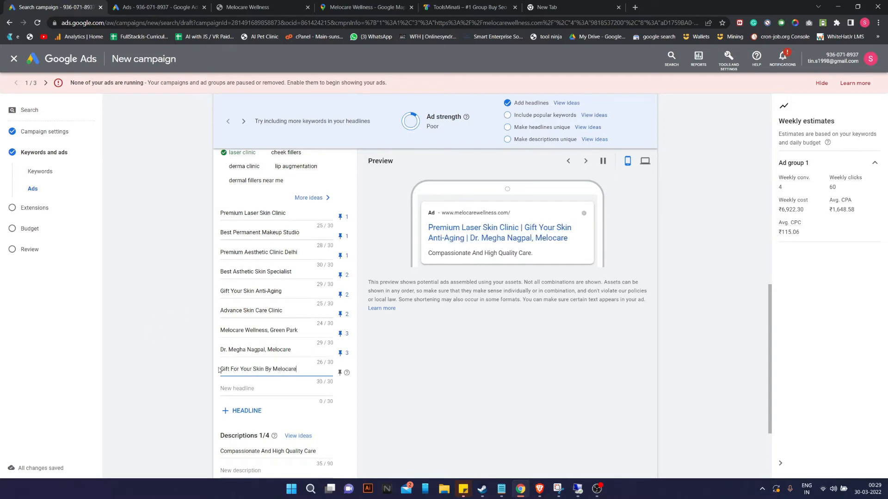
left_click(339, 373)
left_click(446, 346)
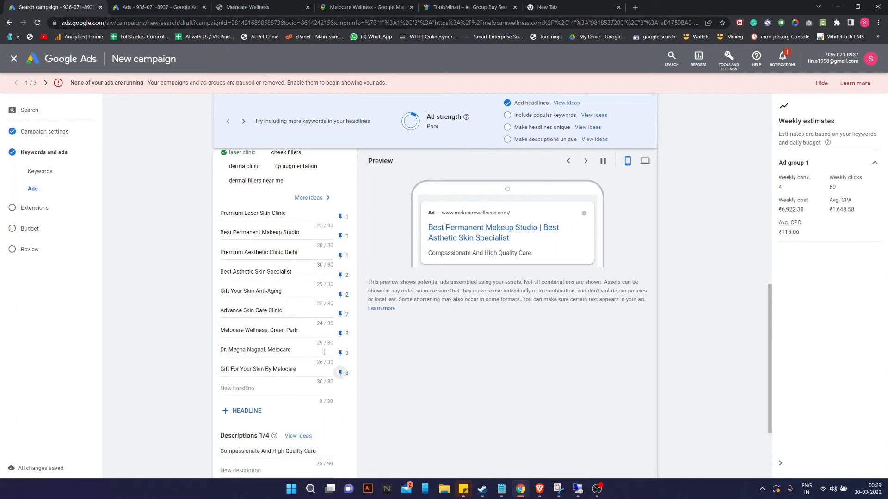
Select through each of the nine headlines' text to review them.
left_click_drag(311, 213, 220, 214)
left_click_drag(306, 233, 194, 238)
left_click(309, 261)
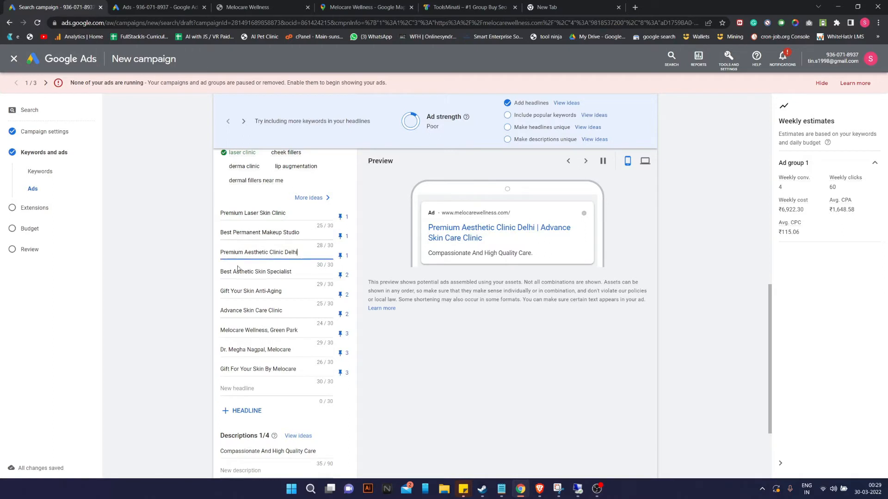
left_click_drag(292, 273, 198, 272)
left_click_drag(293, 292, 214, 296)
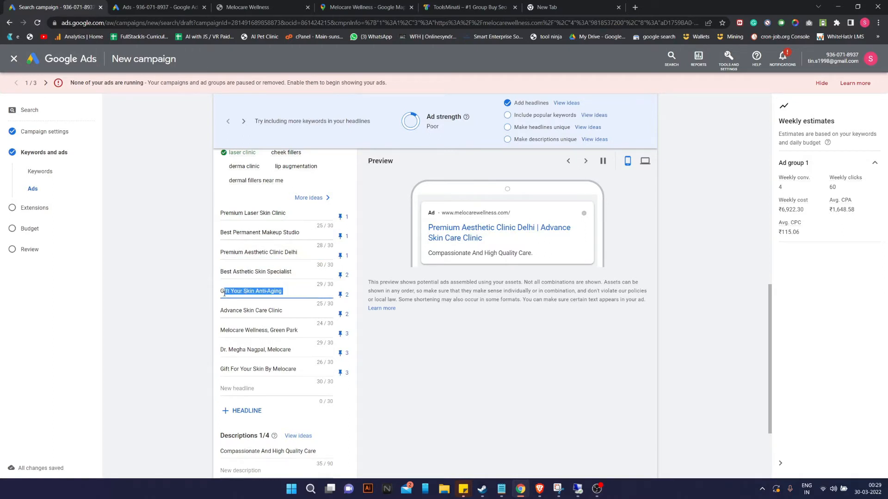
left_click_drag(283, 310, 212, 314)
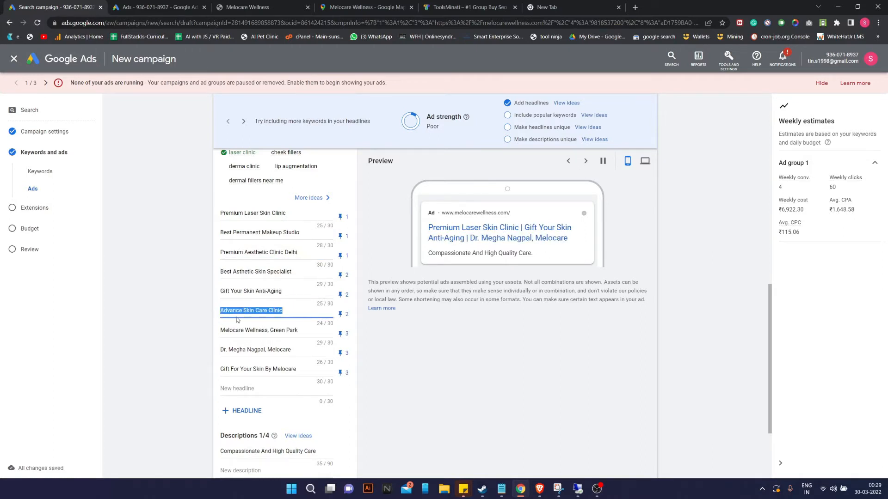
left_click_drag(303, 331, 186, 350)
left_click_drag(296, 351, 204, 353)
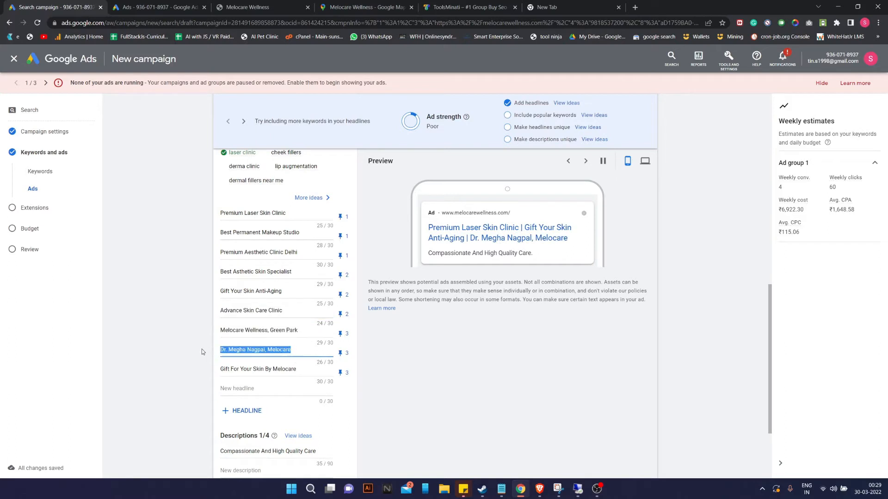
left_click_drag(307, 371, 202, 370)
left_click(440, 355)
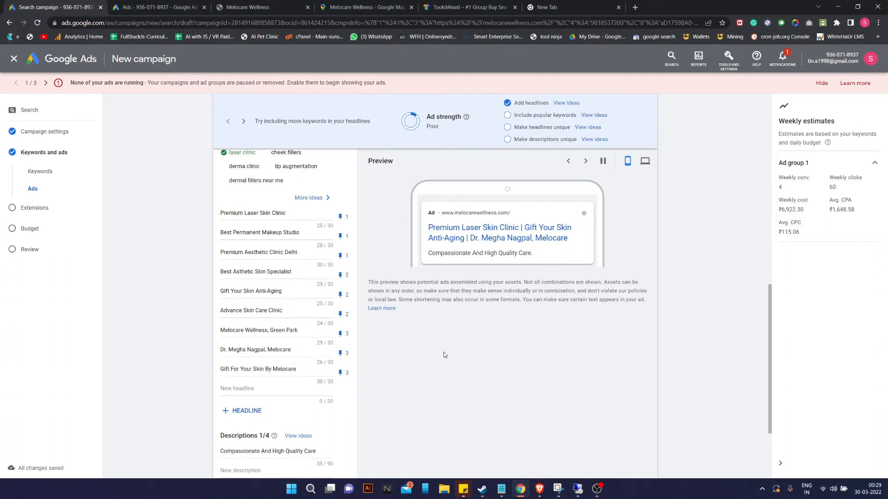
Replace the first description with the long 'Gift Your Skin' text from clipboard history.
scroll(316, 393, "down", 2)
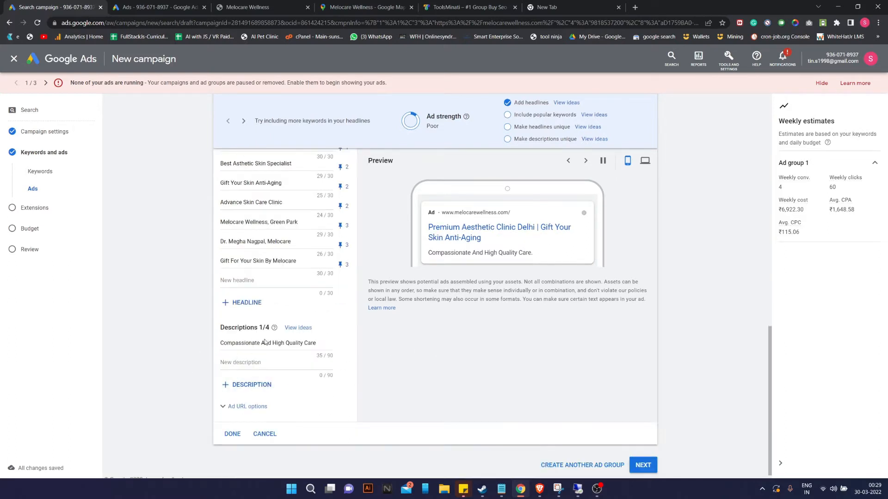
left_click_drag(319, 343, 172, 352)
key("BackSpace")
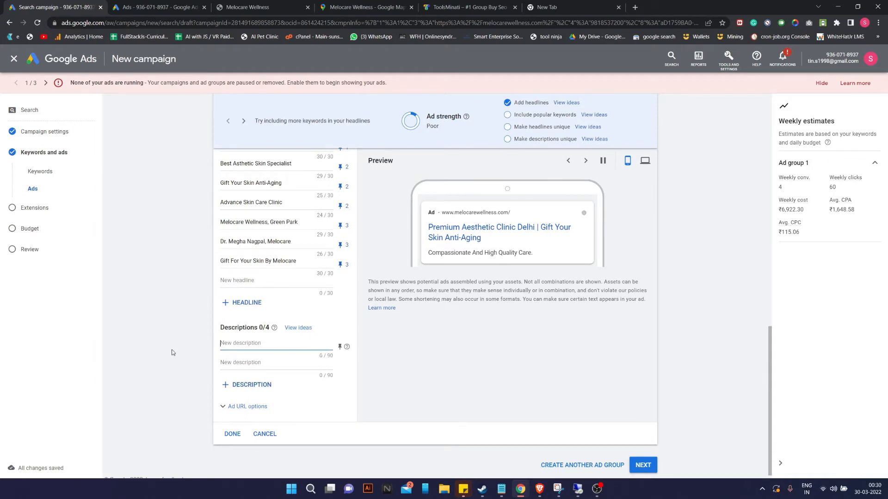
key("super+v")
key("Down")
key("Down")
key("Down")
key("Down")
key("Down")
key("Up")
key("Return")
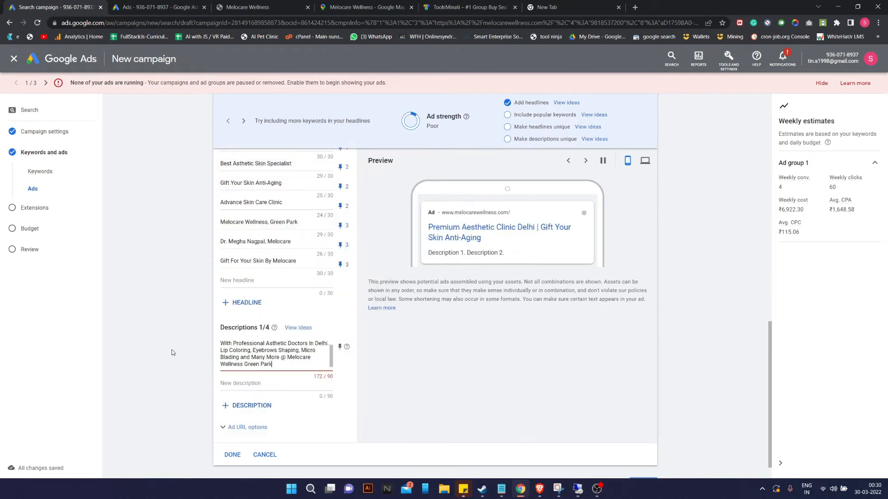
Trim the over-long description, then delete it entirely so the field is empty.
left_click_drag(280, 346, 205, 347)
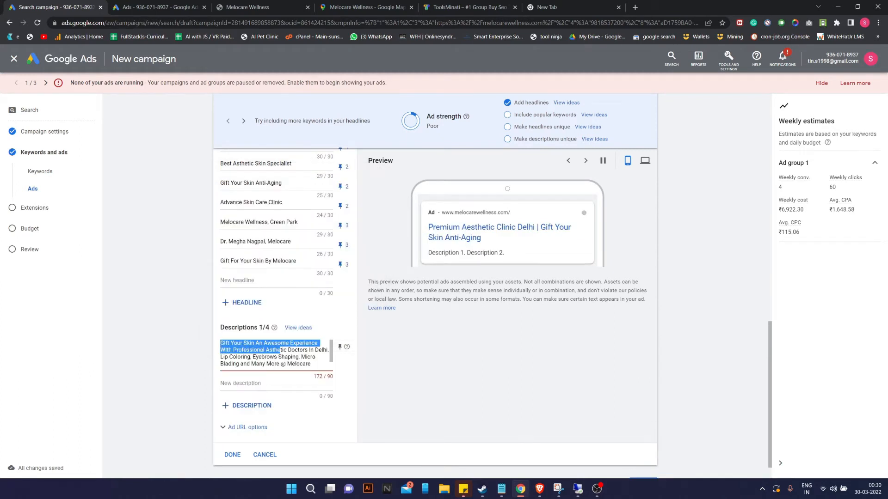
left_click(273, 350)
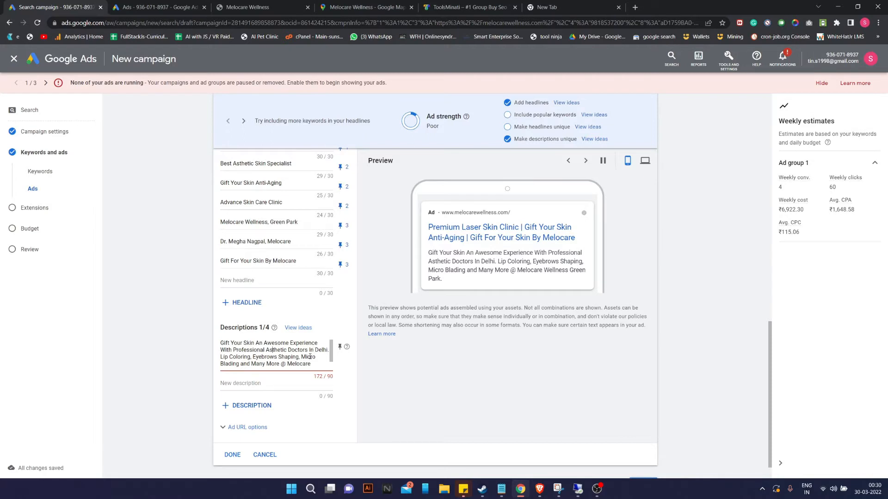
left_click_drag(286, 364, 317, 371)
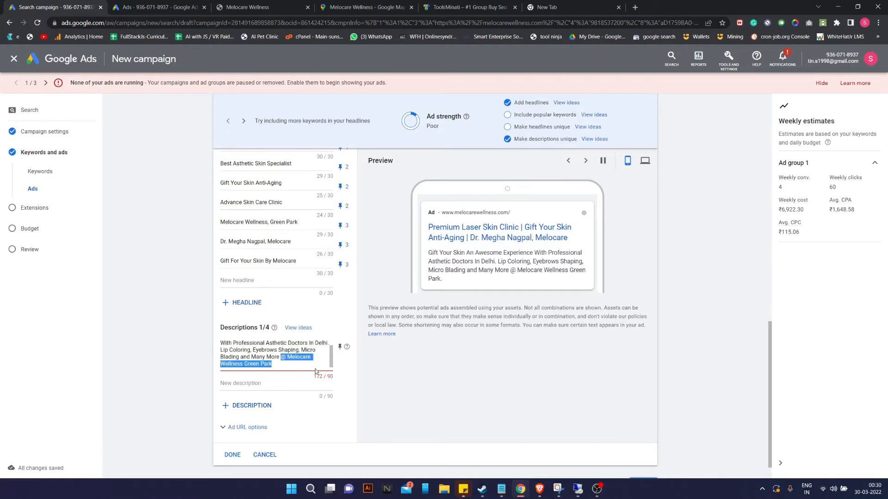
key("BackSpace")
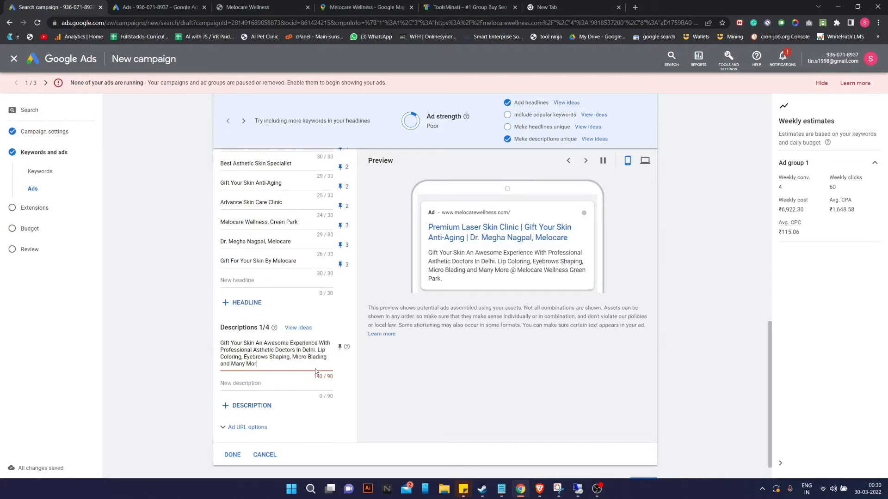
key("BackSpace")
key("BackSpace")
key("BackSpace")
key("BackSpace")
key("BackSpace")
key("BackSpace")
key("BackSpace")
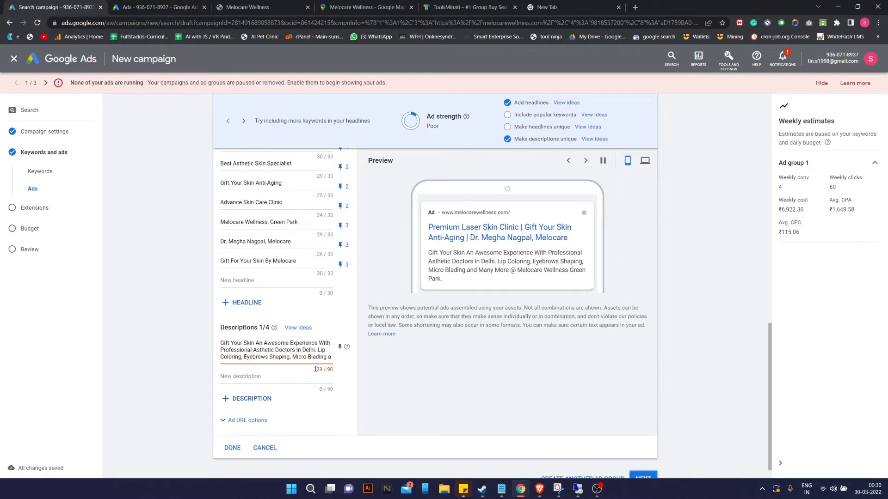
key("BackSpace")
key("BackSpace")
key("BackSpace")
key("BackSpace")
key("BackSpace")
key("BackSpace")
key("BackSpace")
key("BackSpace")
key("BackSpace")
key("BackSpace")
key("BackSpace")
key("BackSpace")
key("BackSpace")
key("BackSpace")
key("BackSpace")
key("BackSpace")
key("BackSpace")
key("BackSpace")
key("BackSpace")
key("BackSpace")
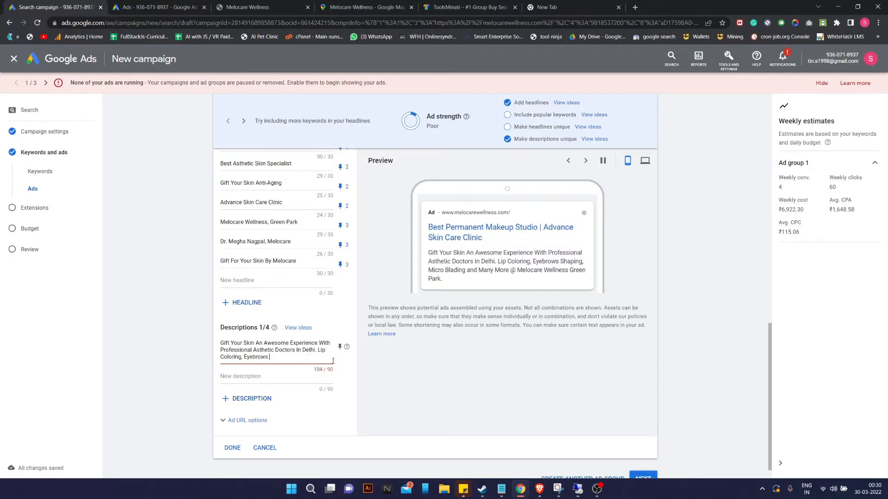
left_click_drag(297, 357, 209, 344)
key("BackSpace")
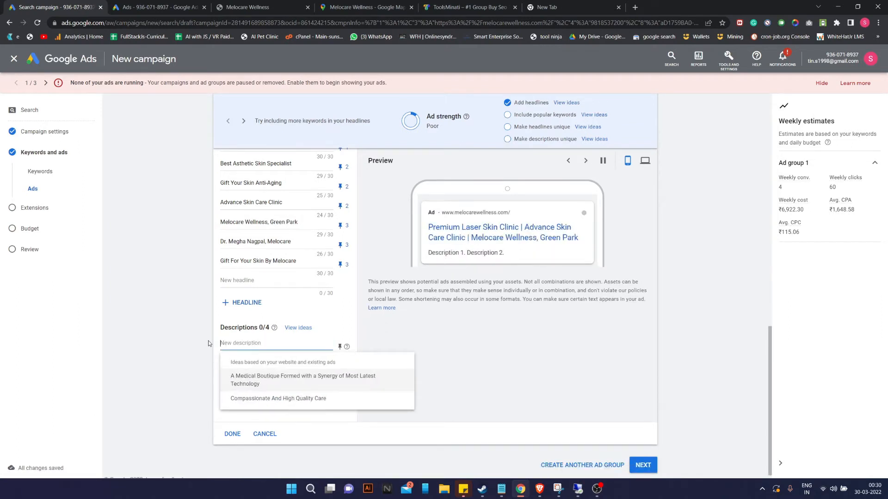
Start and erase a 'Gift Your Skin' description, then check the Melocare Wellness site tab.
type("Gif")
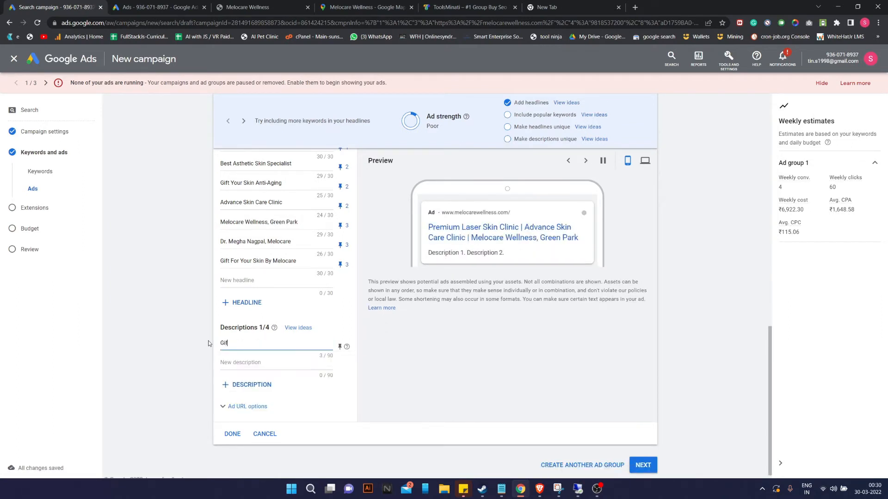
type("t Your Skin")
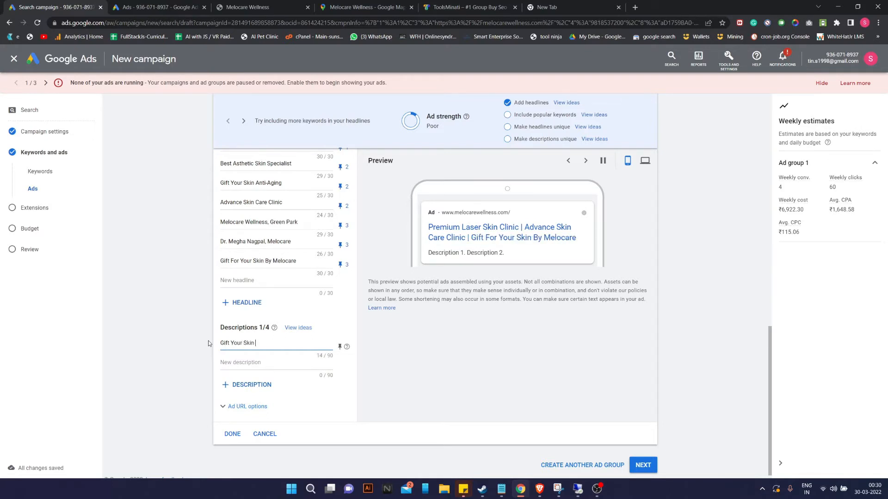
key("BackSpace")
key("BackSpace")
key("BackSpace")
key("BackSpace")
key("BackSpace")
key("BackSpace")
key("BackSpace")
key("BackSpace")
key("BackSpace")
key("BackSpace")
key("BackSpace")
key("BackSpace")
key("BackSpace")
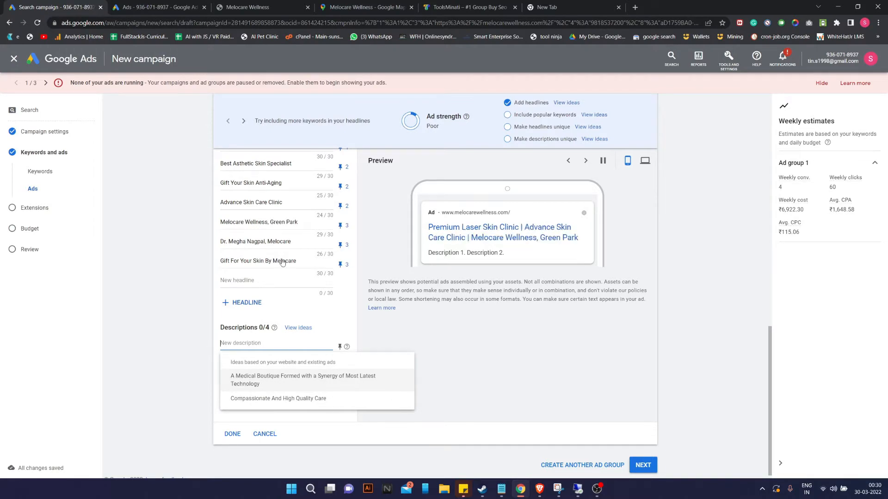
left_click(258, 6)
left_click(164, 5)
Look through description text of the account's existing ads for reusable wording.
left_click(51, 6)
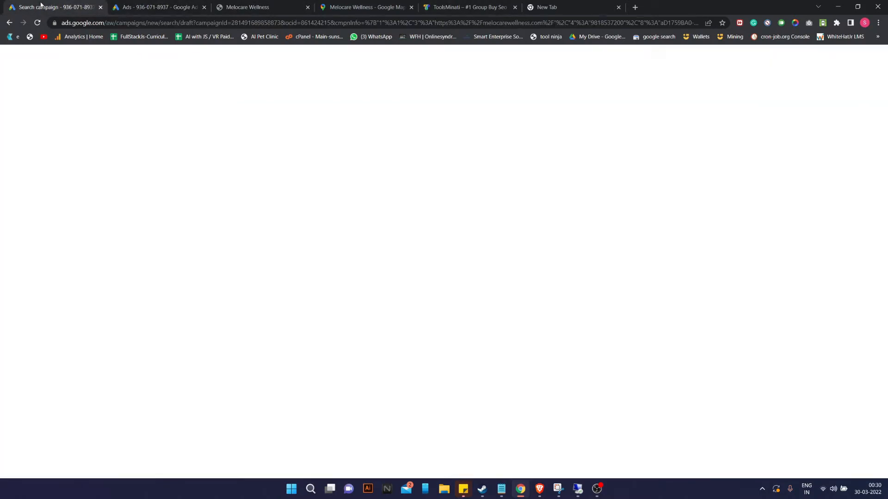
left_click(149, 6)
scroll(202, 320, "down", 2)
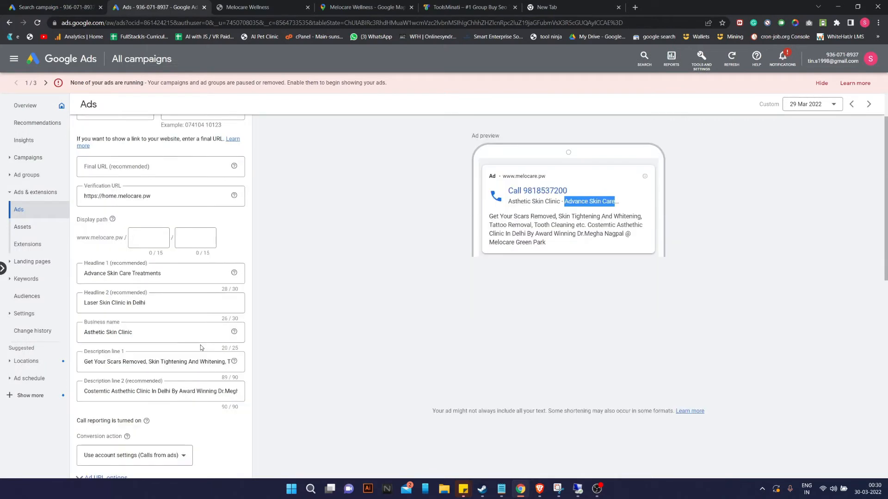
left_click_drag(86, 395, 288, 397)
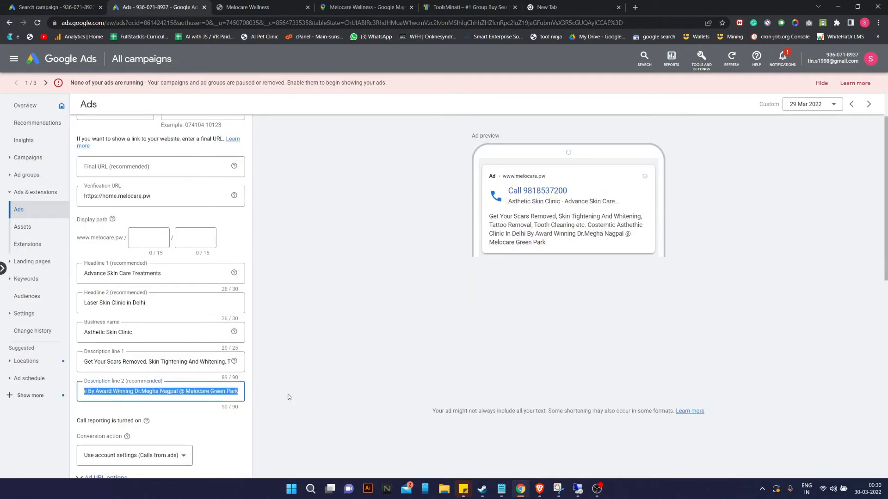
left_click(95, 369)
left_click_drag(141, 362, 2, 358)
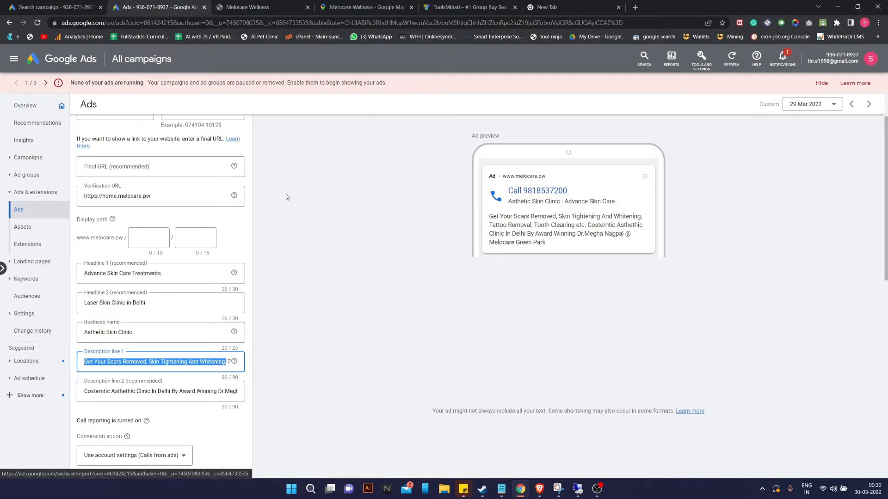
scroll(287, 195, "down", 10)
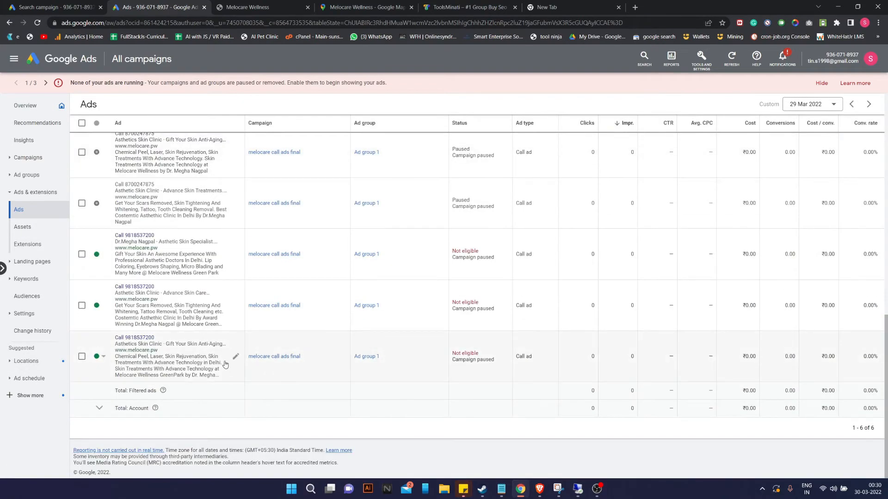
Copy the last call ad's description into the new ad's first description.
left_click(236, 357)
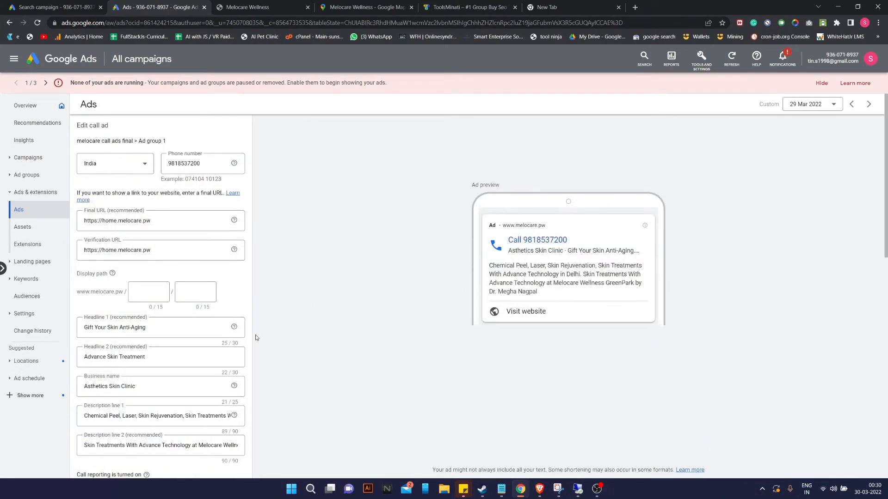
left_click_drag(489, 265, 604, 287)
key("ctrl+c")
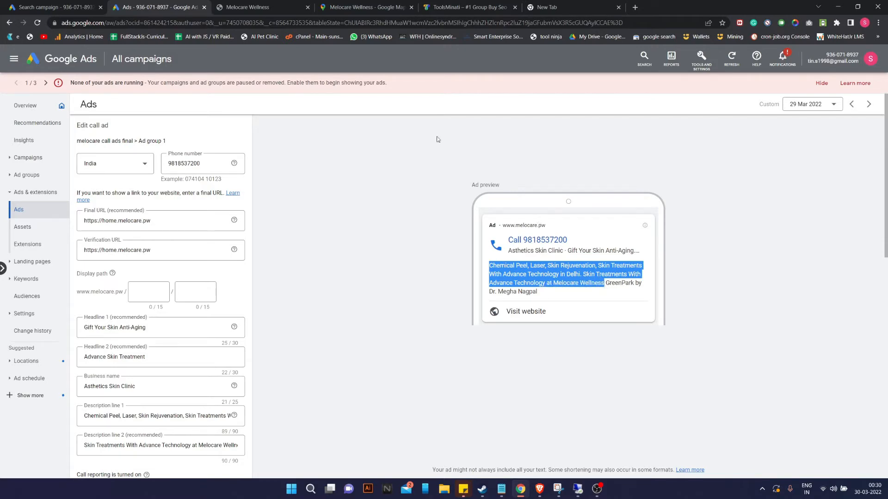
left_click(68, 6)
left_click(241, 343)
key("ctrl+v")
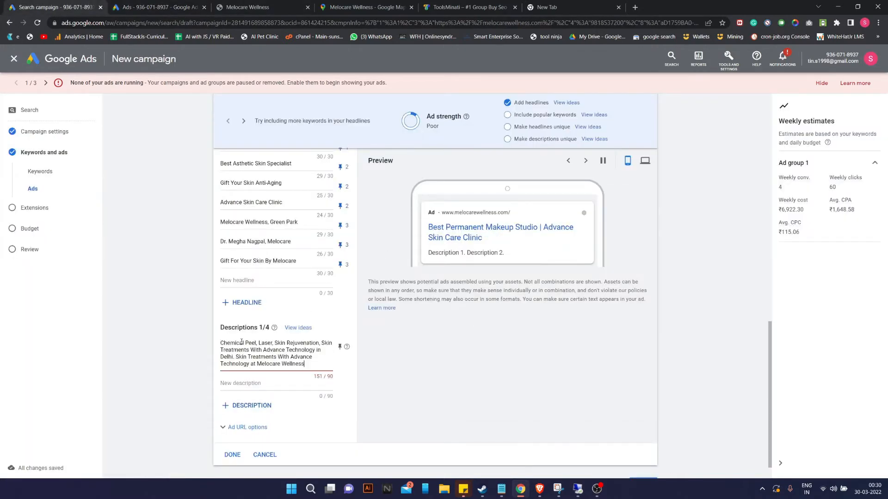
left_click_drag(315, 364, 253, 350)
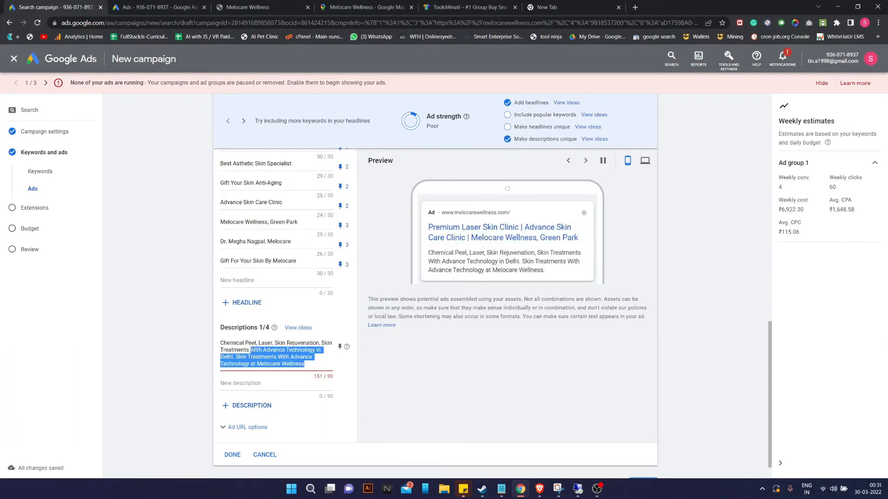
Cut the pasted description down to end at 'Skin Rejuvenation', fixing spacing after Laser.
key("BackSpace")
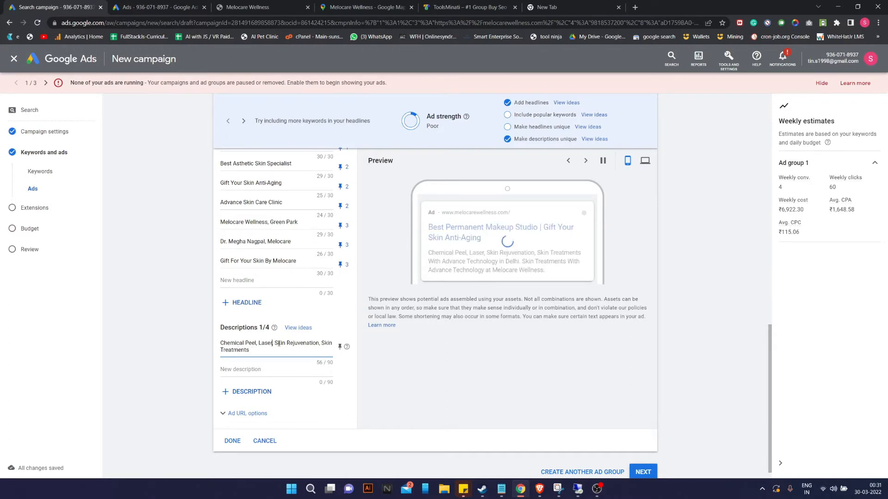
left_click(272, 343)
type("Sk")
key("BackSpace")
key("BackSpace")
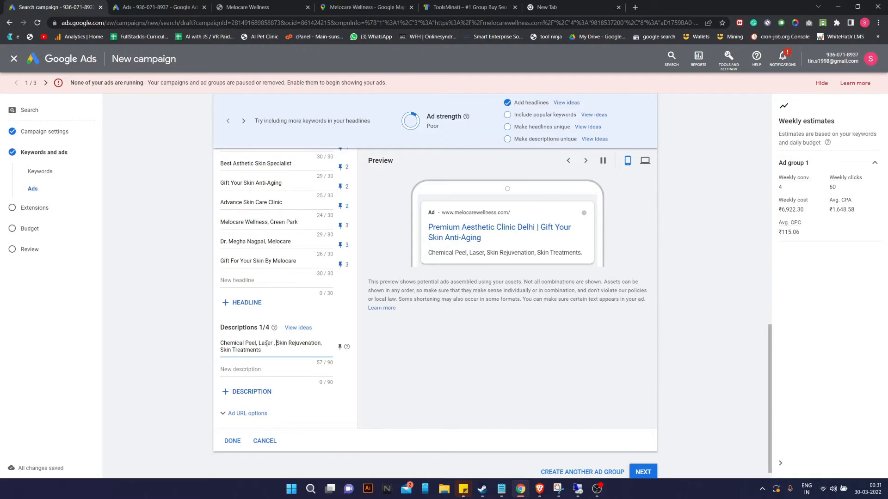
key("BackSpace")
key("Down")
key("BackSpace")
key("BackSpace")
key("BackSpace")
key("BackSpace")
key("BackSpace")
key("BackSpace")
key("BackSpace")
key("BackSpace")
key("BackSpace")
key("BackSpace")
key("BackSpace")
key("BackSpace")
key("BackSpace")
key("BackSpace")
key("BackSpace")
key("BackSpace")
key("BackSpace")
key("BackSpace")
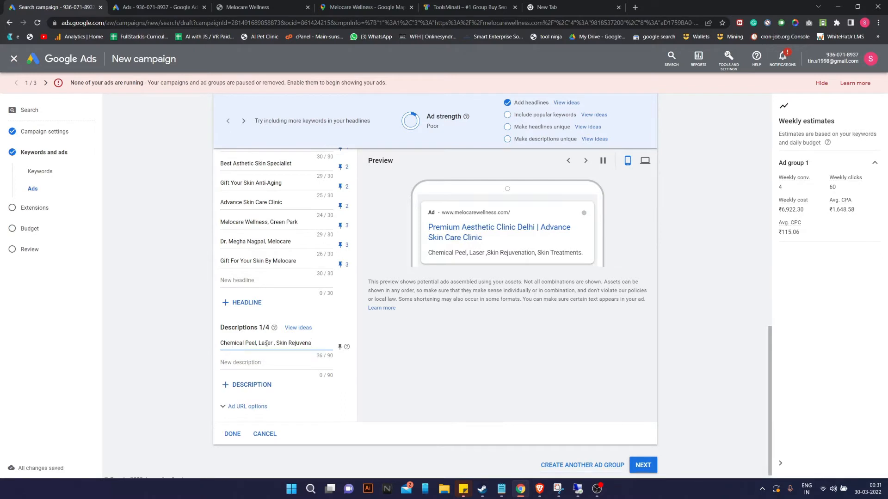
type("tion,")
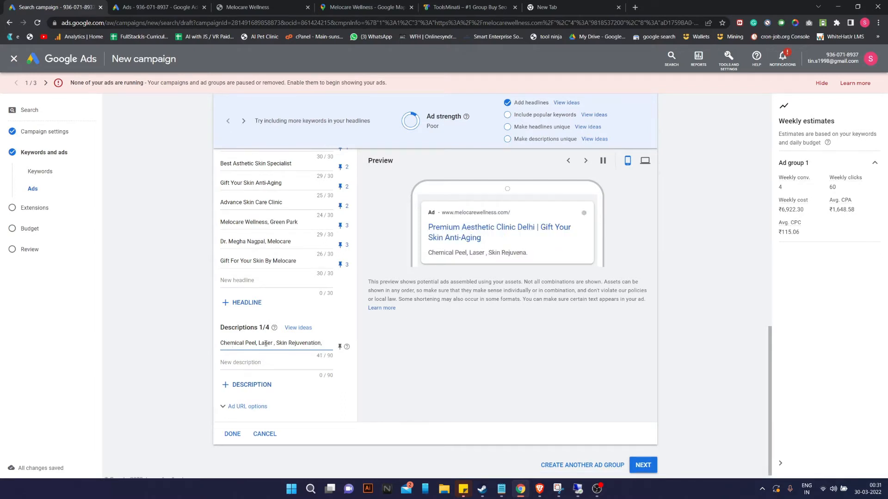
Append 'Cheek Fillers, Lip Fillers And Coloring,' to the first description, reaching 82/90 characters.
scroll(266, 343, "up", 7)
scroll(270, 276, "up", 3)
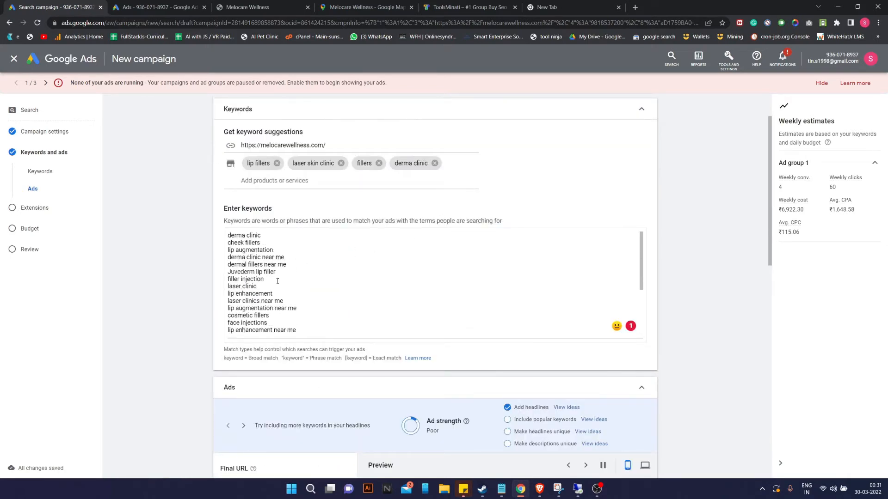
scroll(263, 250, "down", 10)
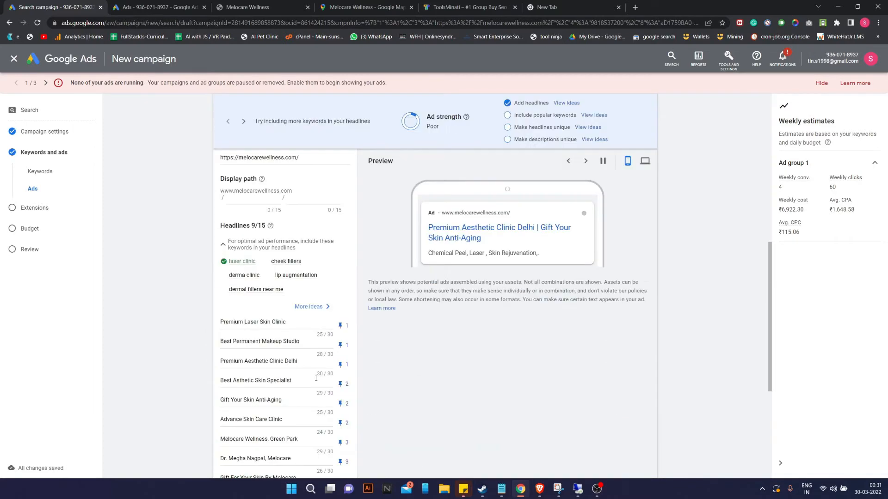
type("Cheek")
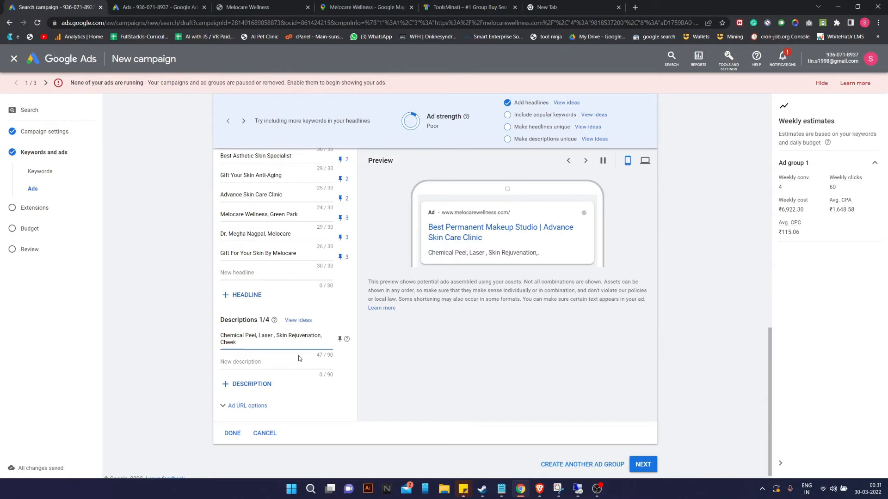
scroll(378, 217, "up", 15)
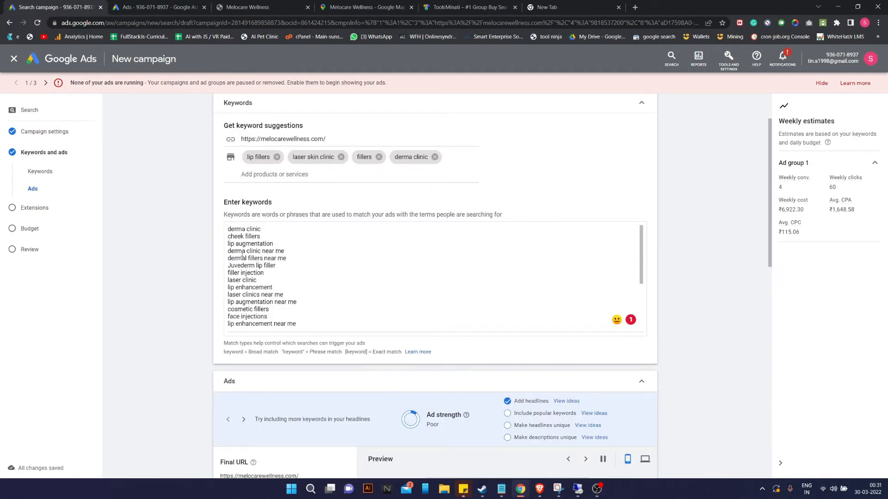
scroll(271, 280, "down", 15)
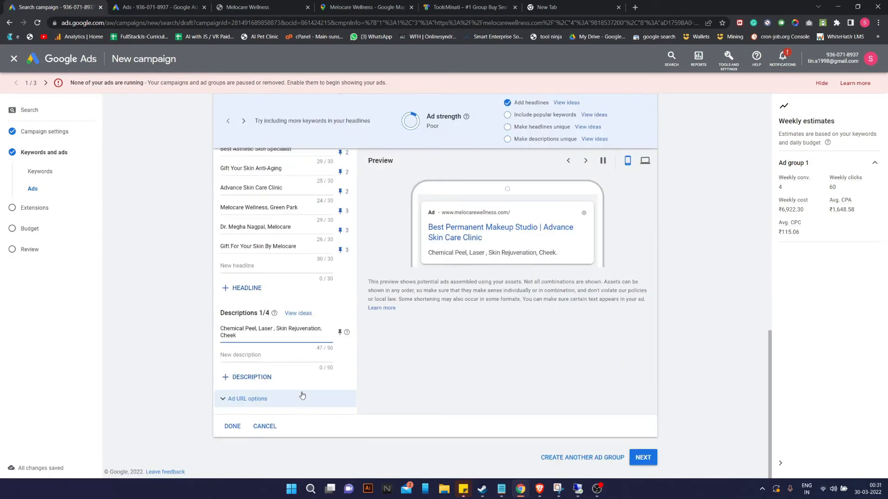
type("Fill")
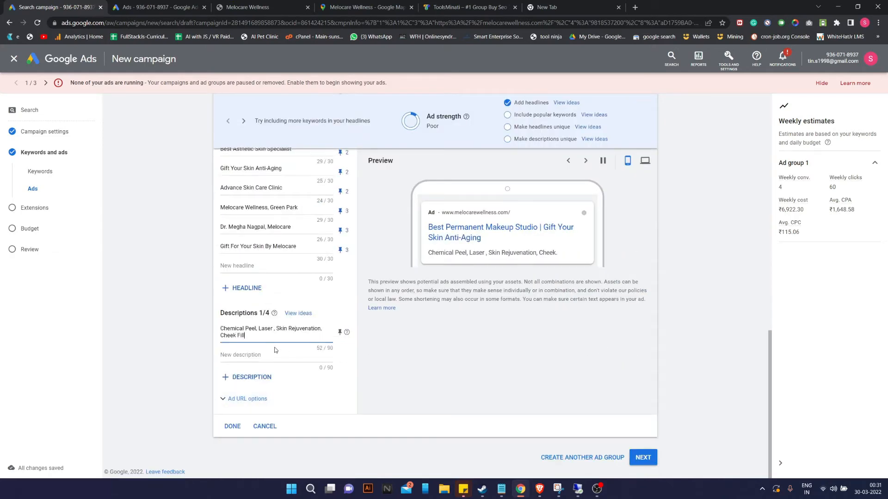
type("ers, Lip")
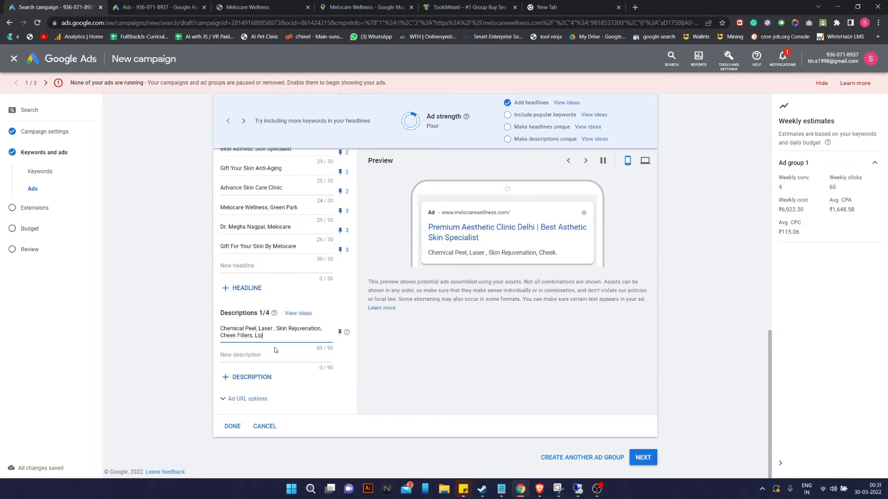
type("s")
key("BackSpace")
type("Coloring and")
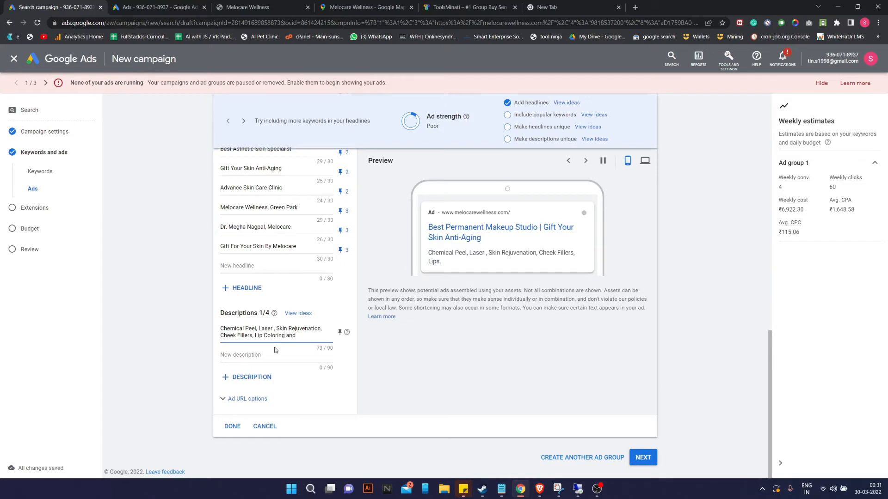
key("BackSpace")
key("BackSpace")
key("BackSpace")
key("BackSpace")
key("BackSpace")
key("BackSpace")
key("BackSpace")
key("BackSpace")
key("BackSpace")
key("BackSpace")
key("BackSpace")
key("BackSpace")
key("BackSpace")
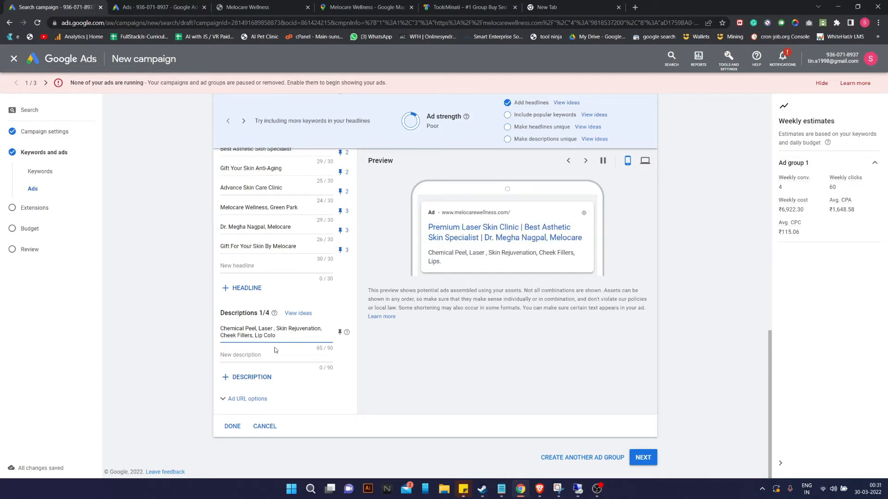
type("p Fillers And")
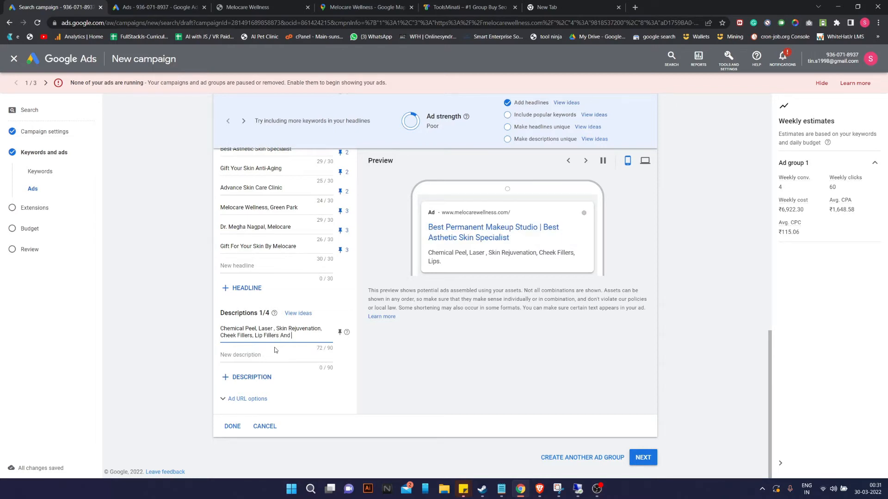
type(" Coloring")
scroll(318, 215, "up", 8)
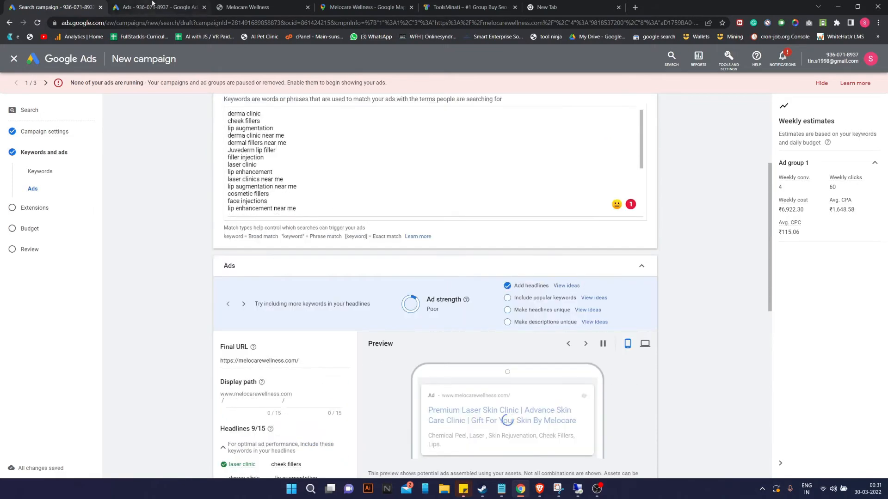
left_click(155, 7)
left_click(288, 3)
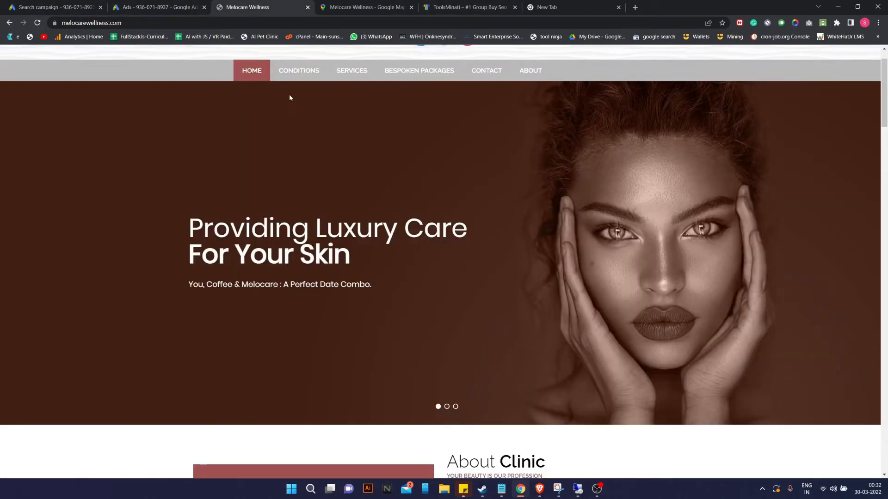
mouse_move(352, 74)
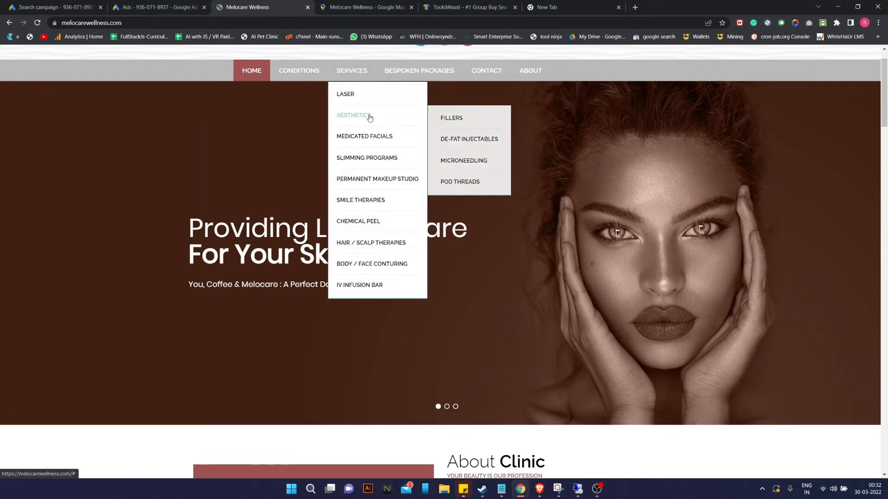
mouse_move(376, 148)
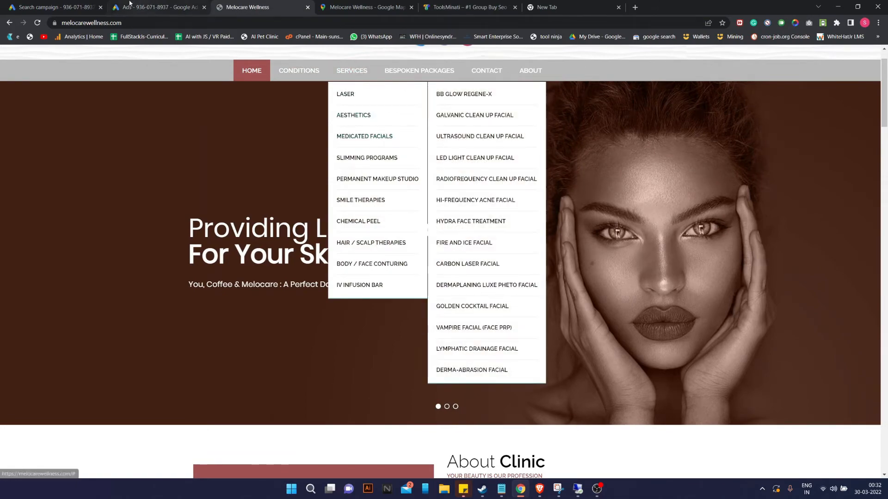
left_click(83, 7)
scroll(273, 425, "down", 4)
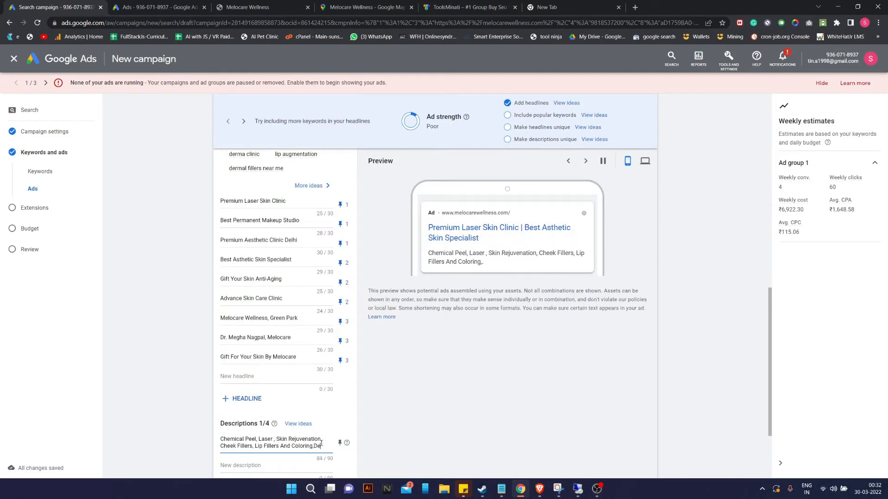
End the first description with 'De-Fat' at 89/90 characters, then go to the call ad editor.
type("De-Fat")
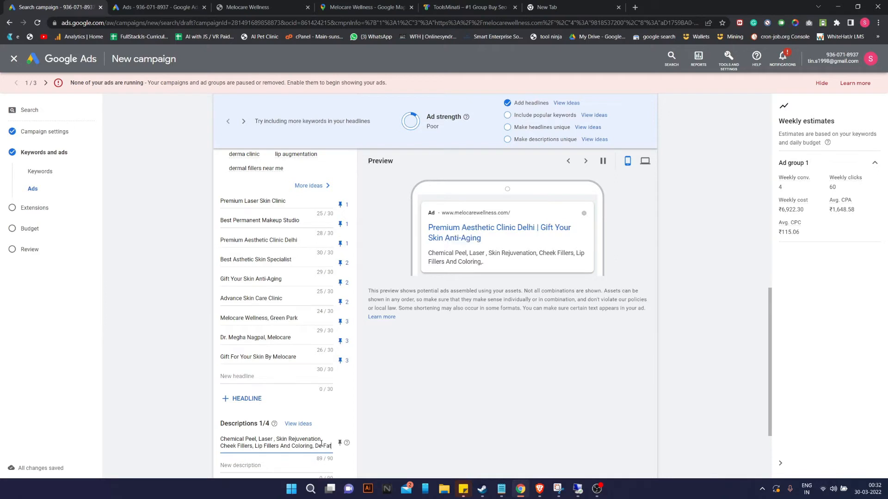
scroll(321, 444, "down", 2)
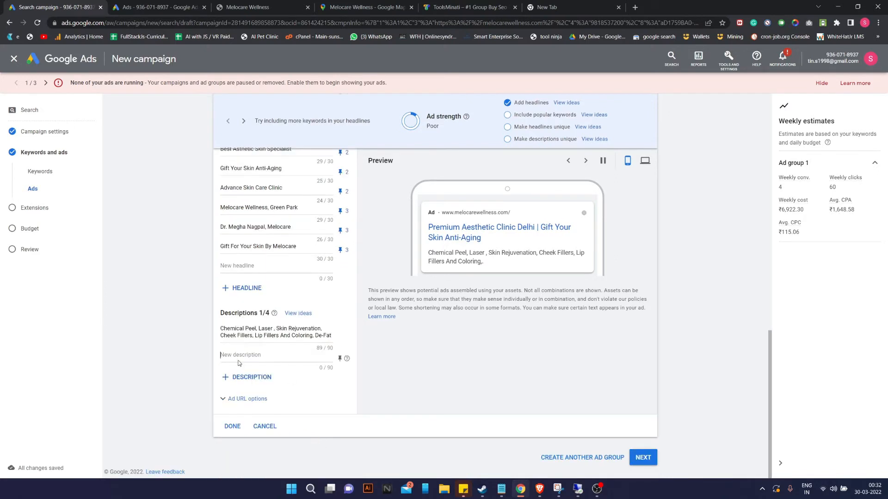
left_click(297, 347)
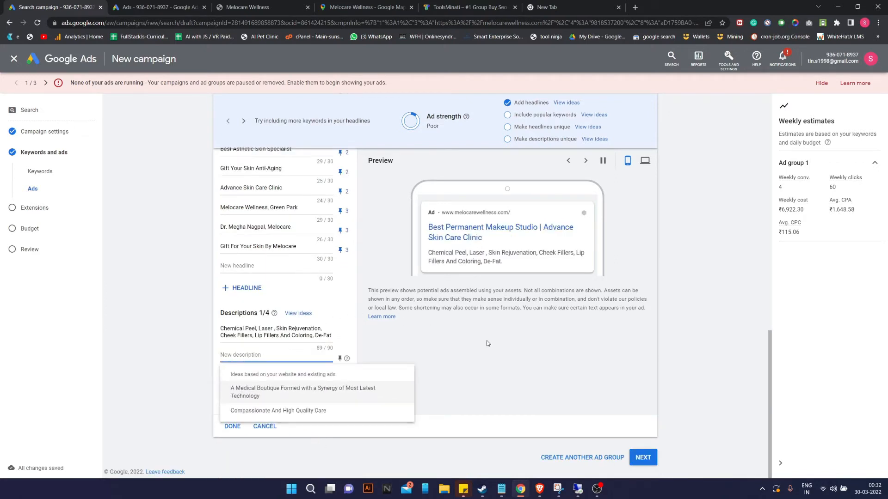
left_click(176, 5)
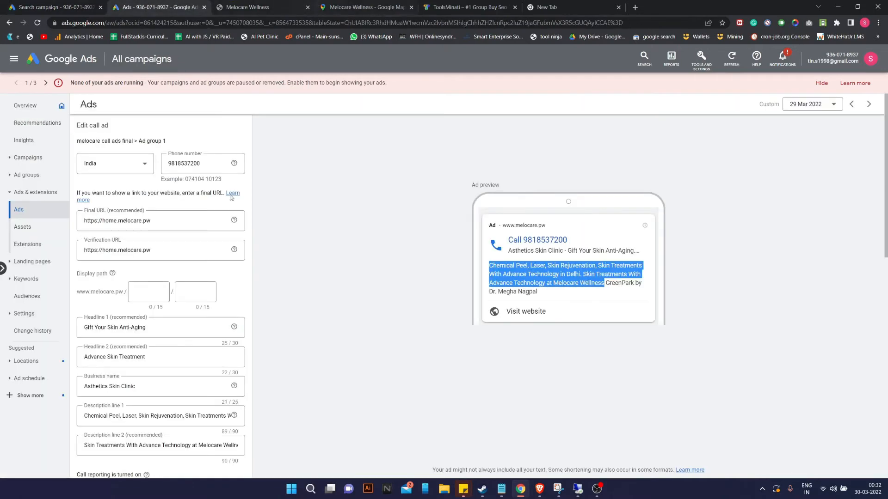
Copy 'Eyebrows Shaping, Micro Blading' from the third call ad's preview into the second description.
scroll(277, 344, "down", 5)
scroll(277, 344, "down", 5)
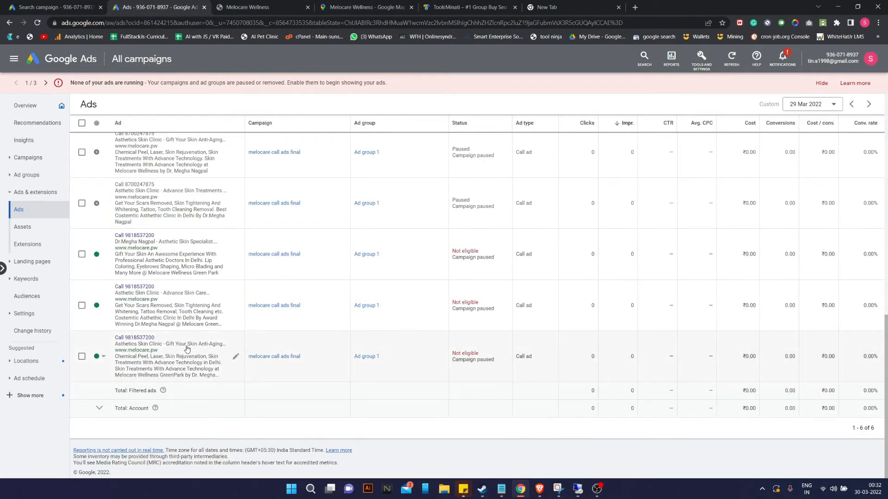
left_click(235, 255)
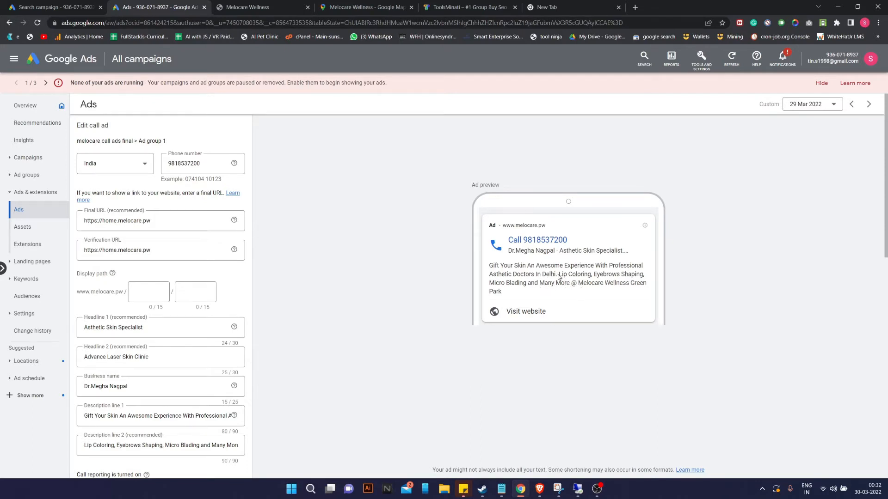
left_click_drag(558, 275, 570, 287)
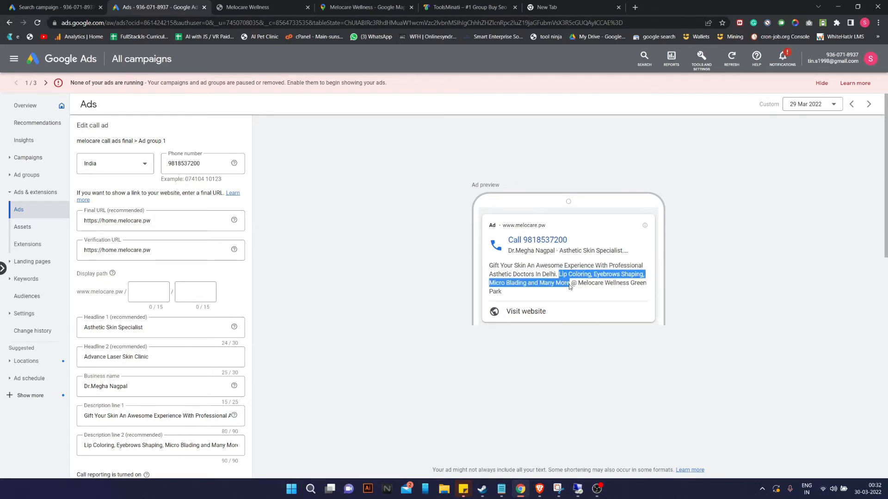
left_click(596, 277)
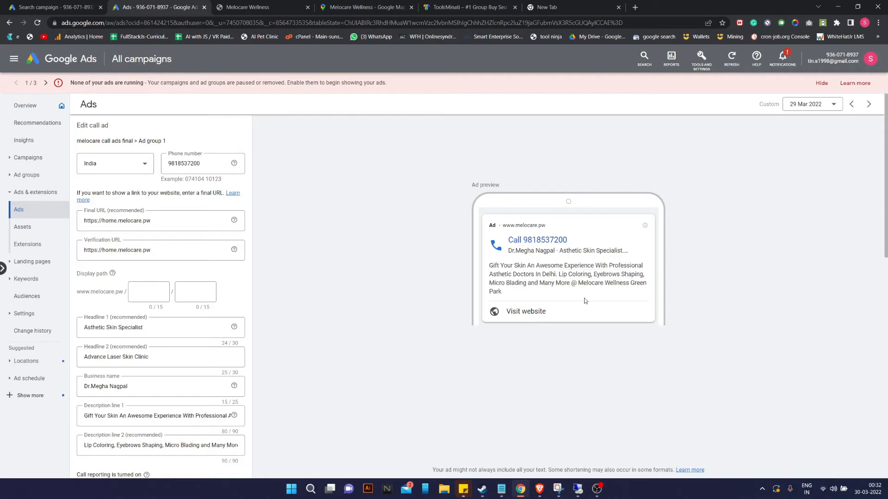
left_click_drag(596, 275, 599, 283)
left_click_drag(566, 284, 526, 289)
key("ctrl+c")
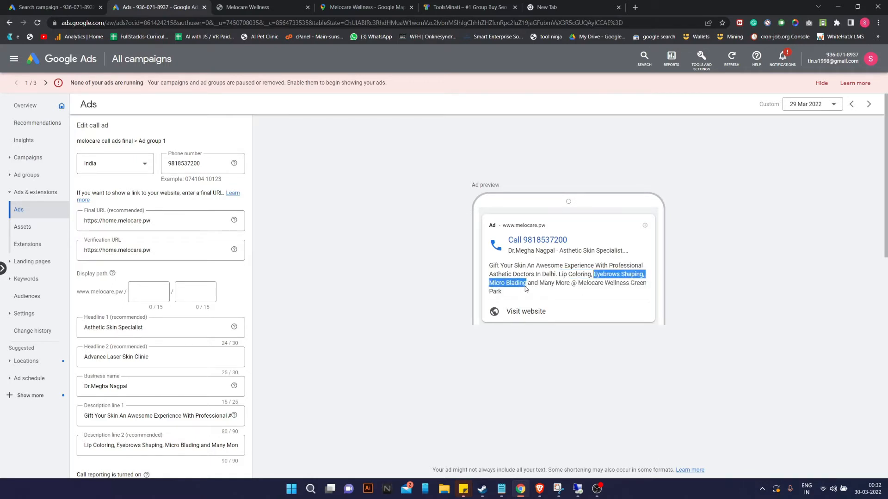
left_click(56, 6)
key("ctrl+v")
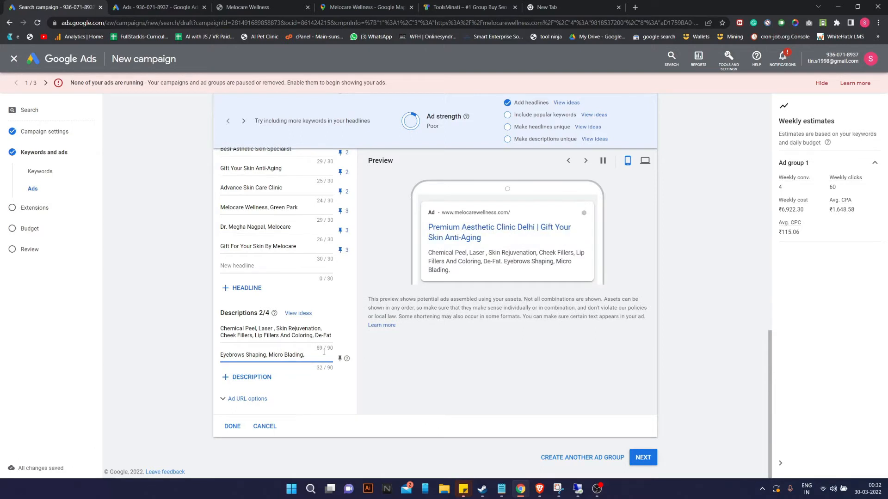
Add 'Permanent Makeup, Skin Fillers, Cosmetic Treatments' to the second description, fixing the Cosmetic typo.
type("Perman")
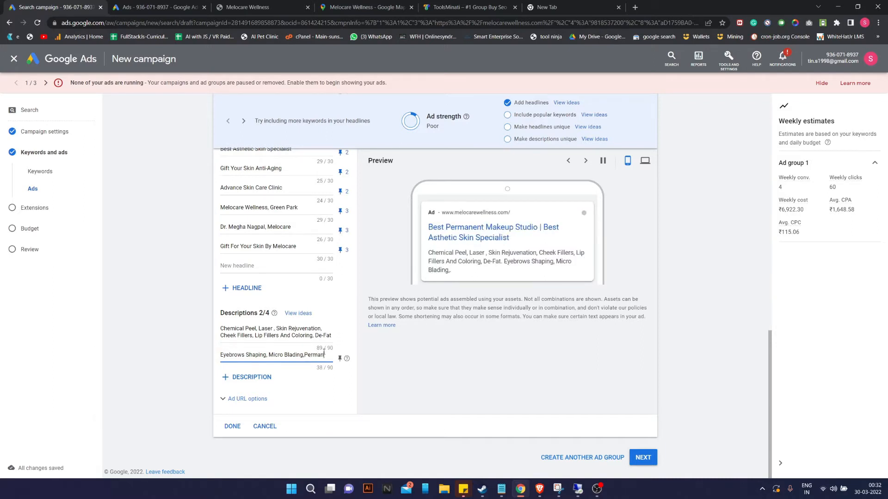
type("ent Ma")
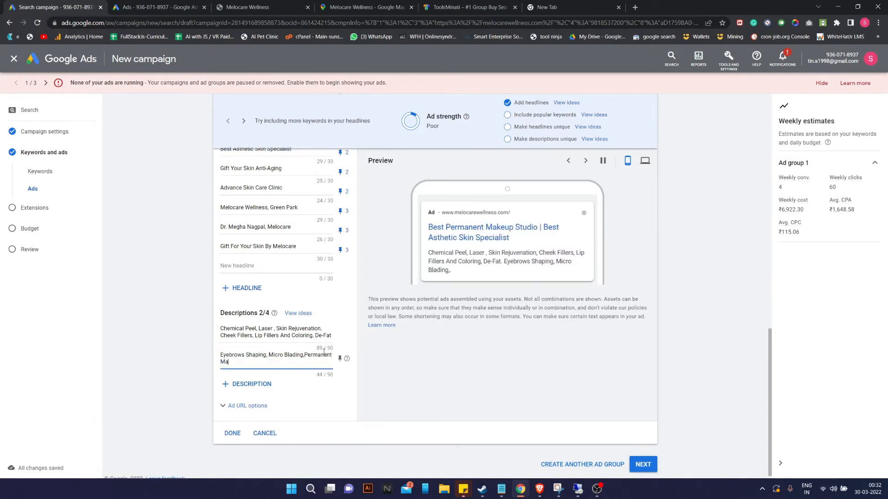
type("keup,")
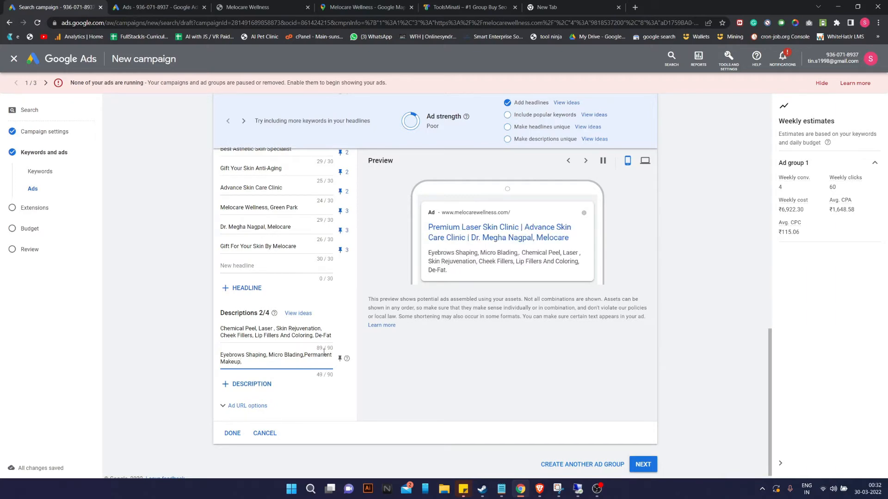
scroll(578, 331, "up", 10)
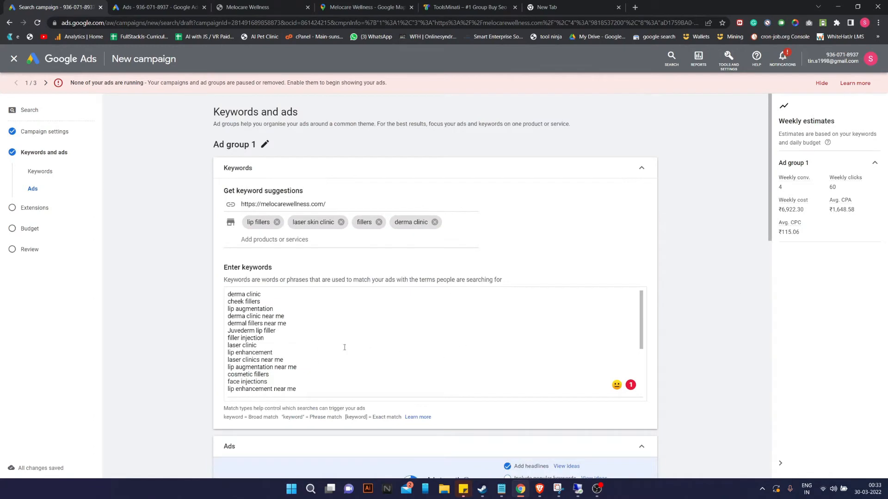
scroll(284, 349, "down", 2)
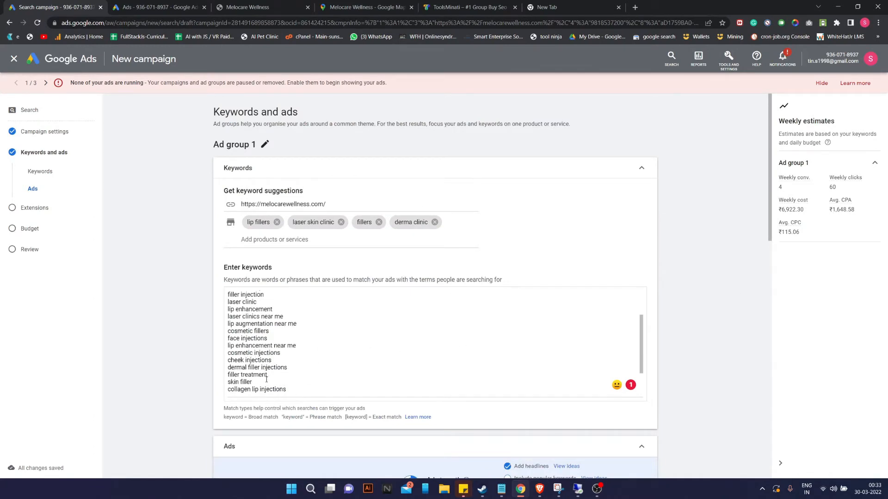
scroll(266, 379, "down", 2)
scroll(263, 363, "down", 1)
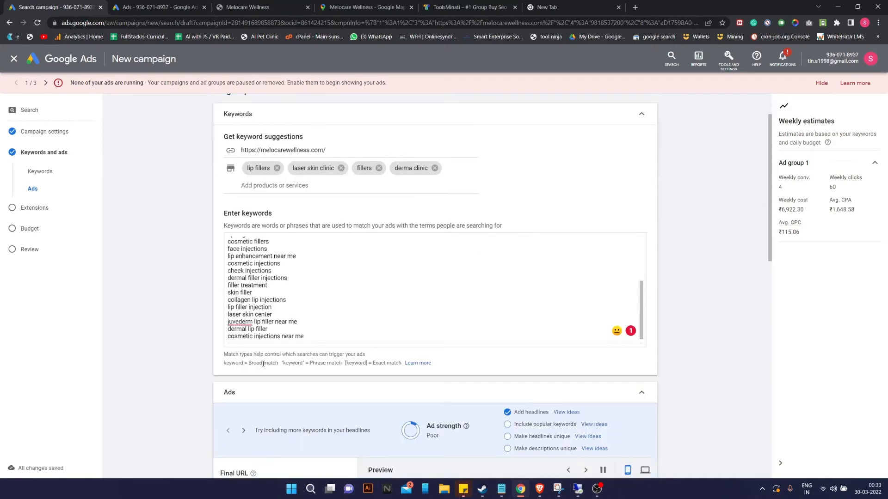
scroll(299, 350, "down", 6)
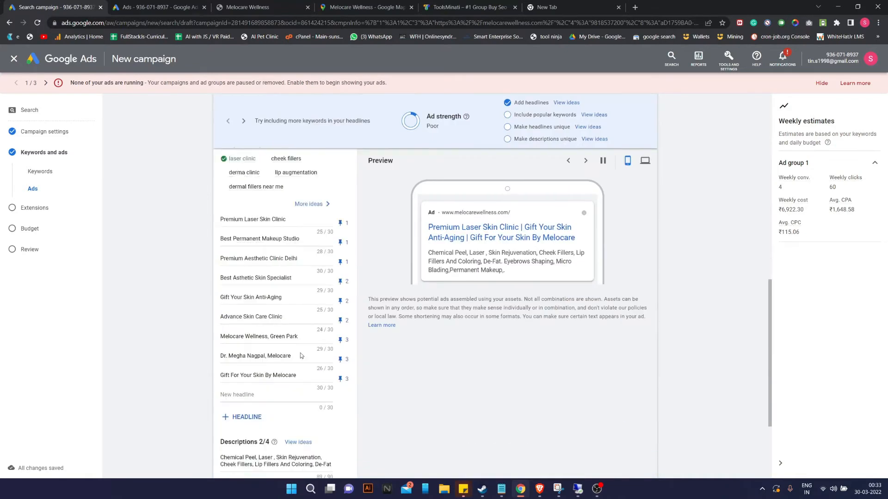
scroll(299, 350, "down", 4)
type("Sk")
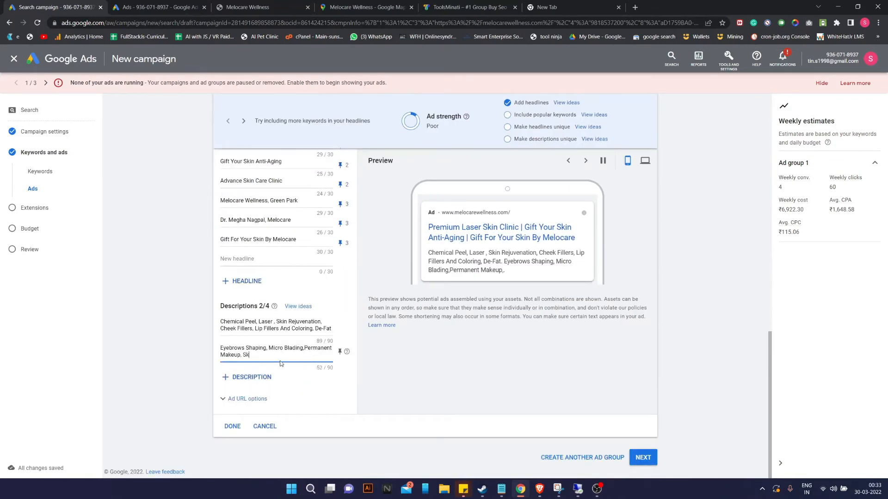
type("in Fillers, Come")
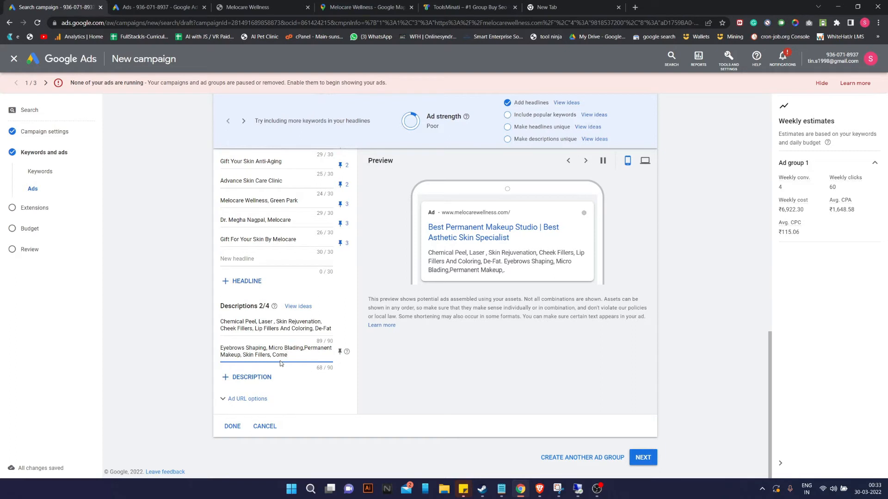
type("tic  Tre")
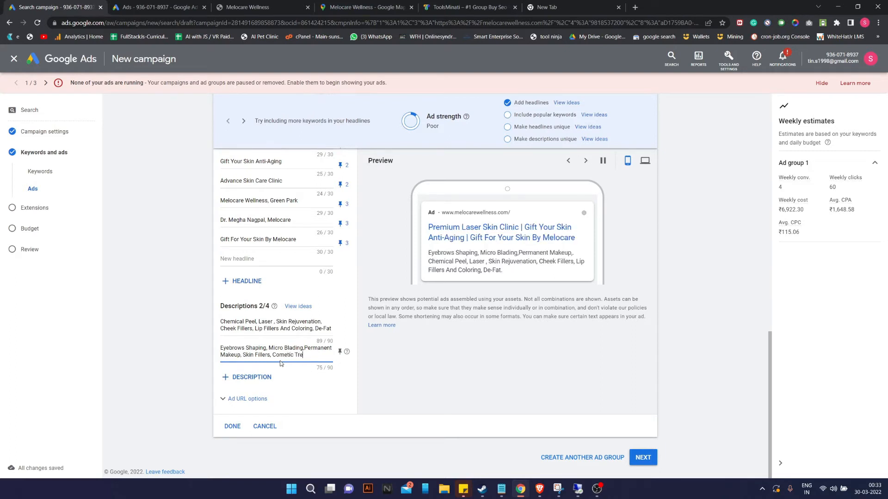
type("atments")
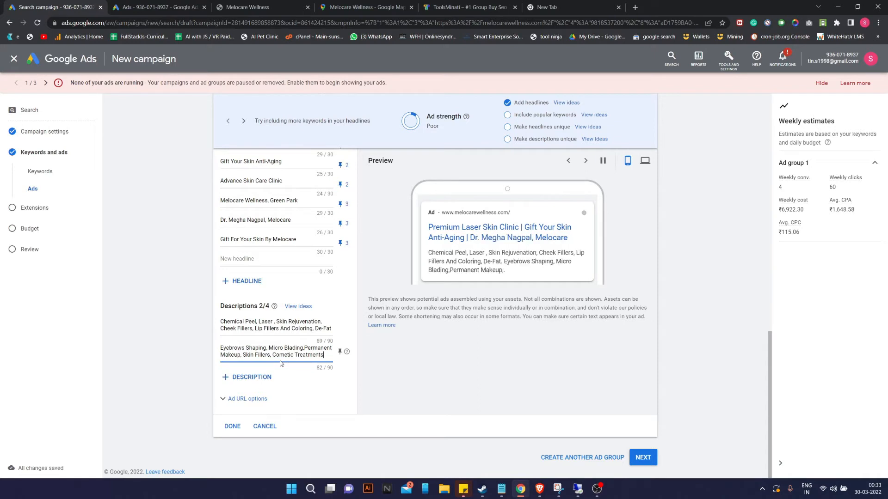
left_click(279, 355)
type("s")
left_click(330, 361)
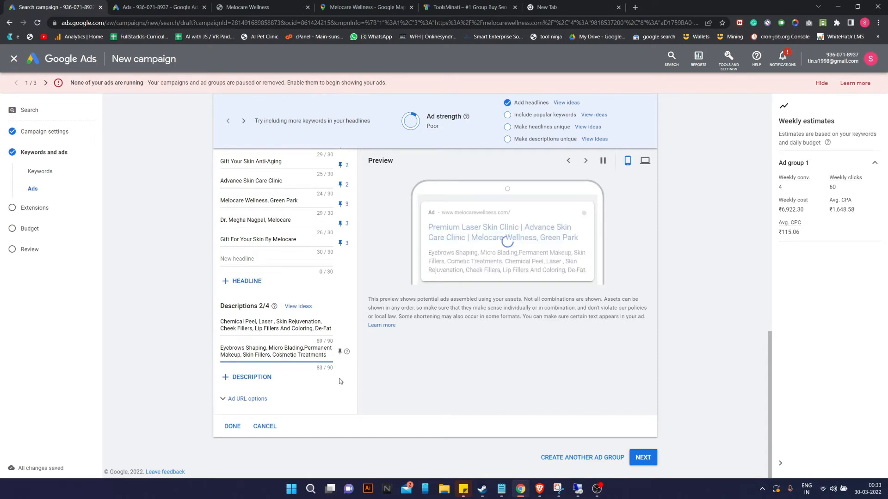
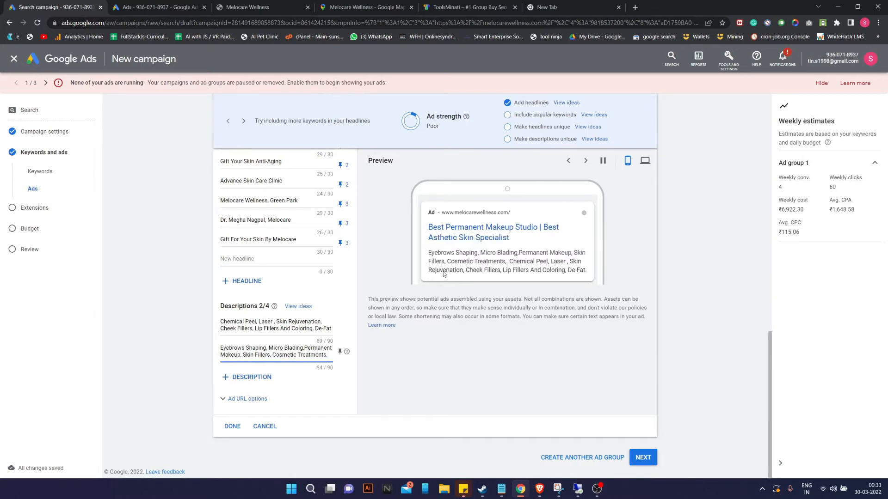
Check the end of the second description, then switch to the existing call ad's tab.
left_click_drag(254, 355, 350, 356)
left_click_drag(242, 355, 276, 355)
left_click(275, 355)
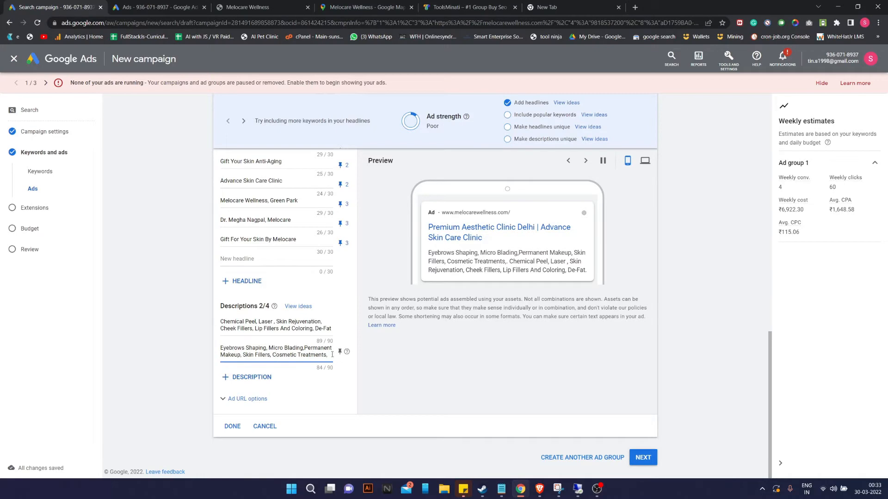
left_click(331, 355)
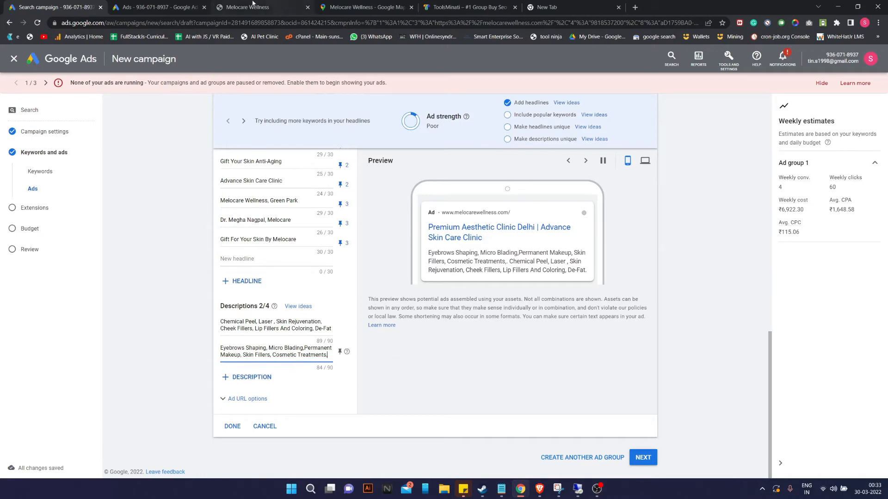
left_click(158, 7)
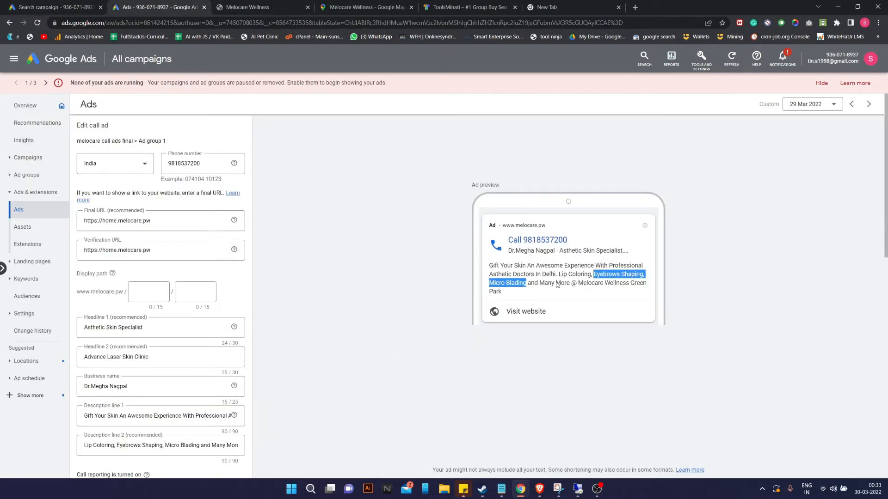
Review the existing call ads and Melocare Wellness site, then return to the Search campaign's Ads section.
scroll(201, 361, "down", 10)
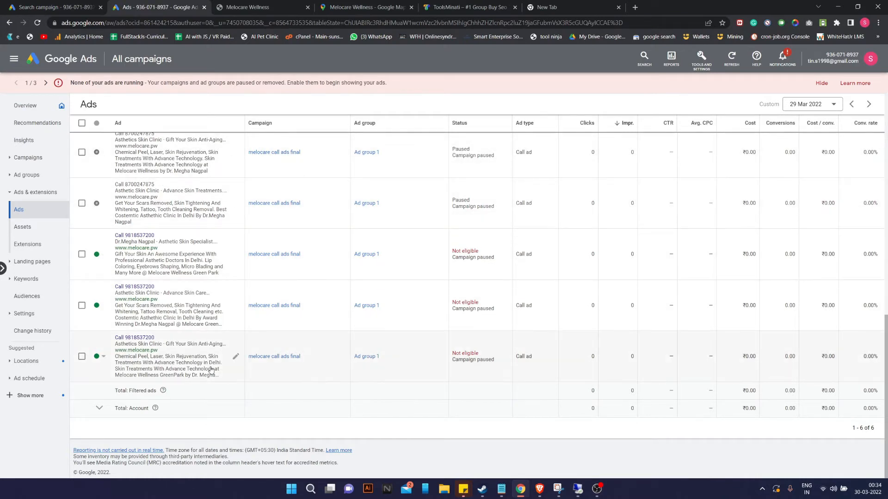
left_click(238, 7)
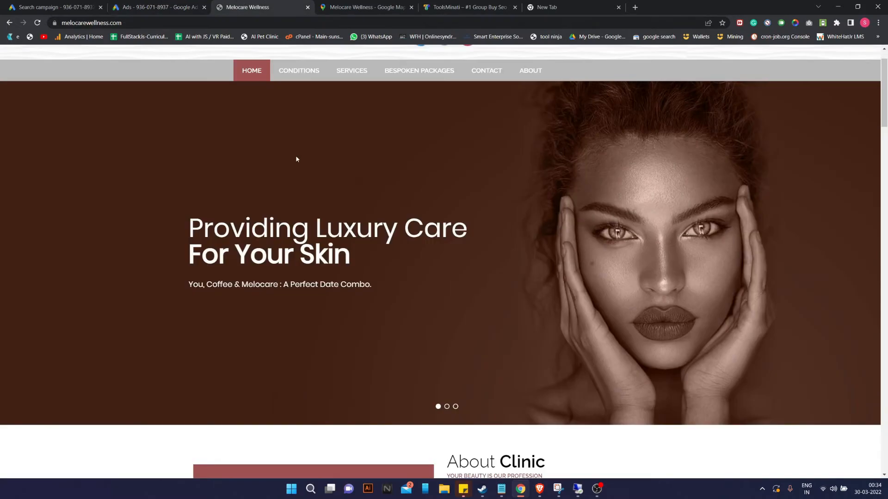
left_click(104, 7)
scroll(253, 265, "up", 1)
scroll(248, 270, "up", 1)
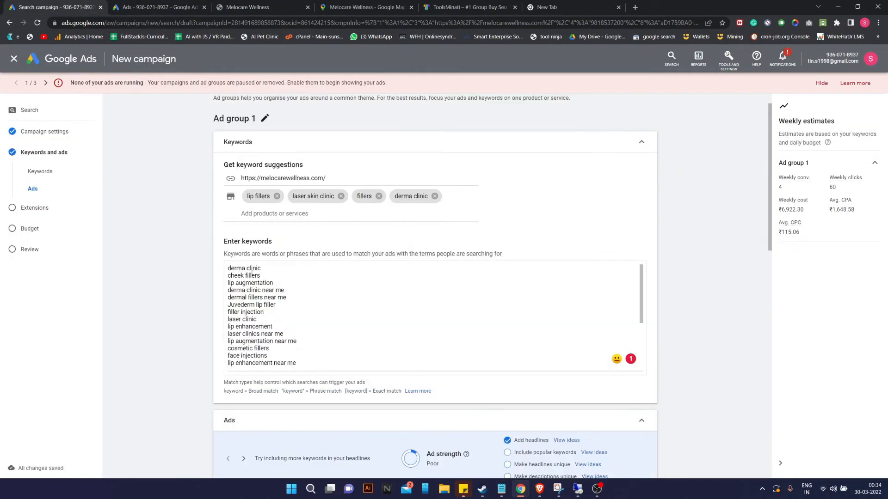
scroll(254, 275, "down", 10)
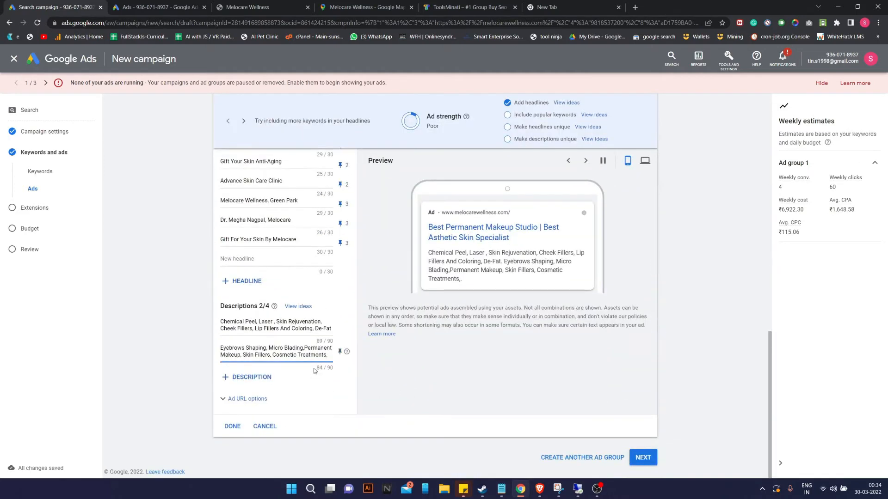
Append 'derma' to the second description and add the Medical Boutique suggestion as a third description.
type("derma")
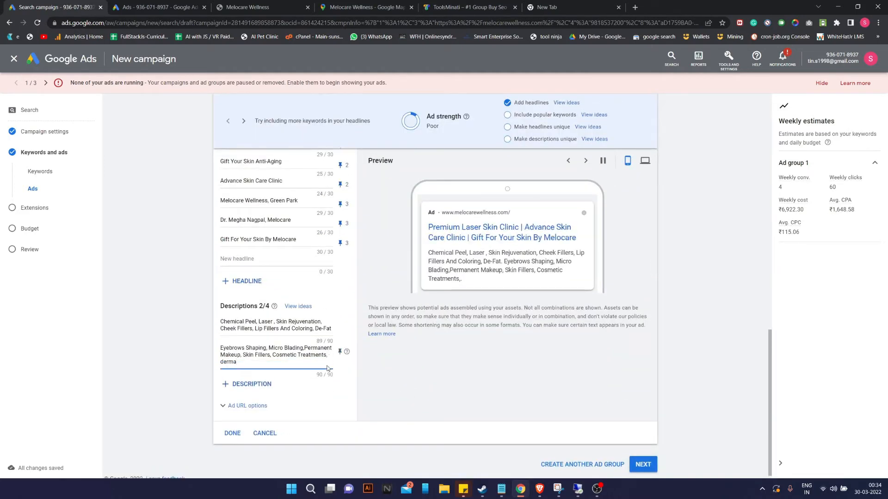
left_click(247, 384)
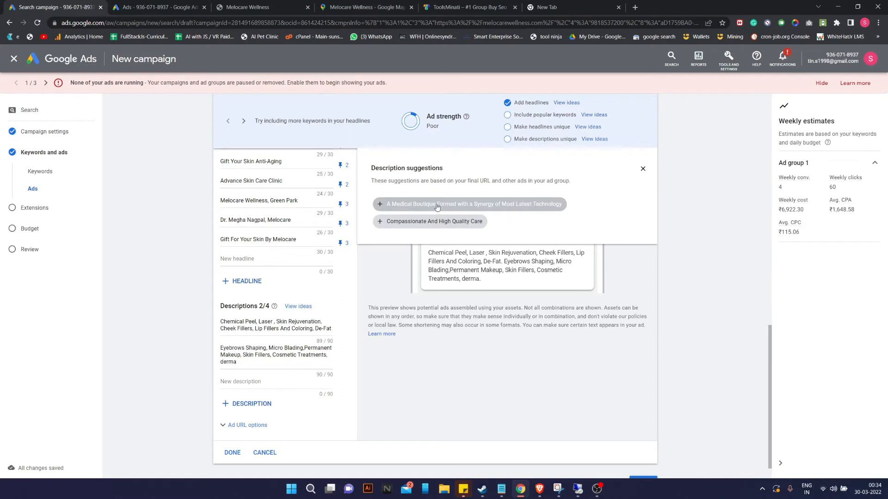
left_click(380, 206)
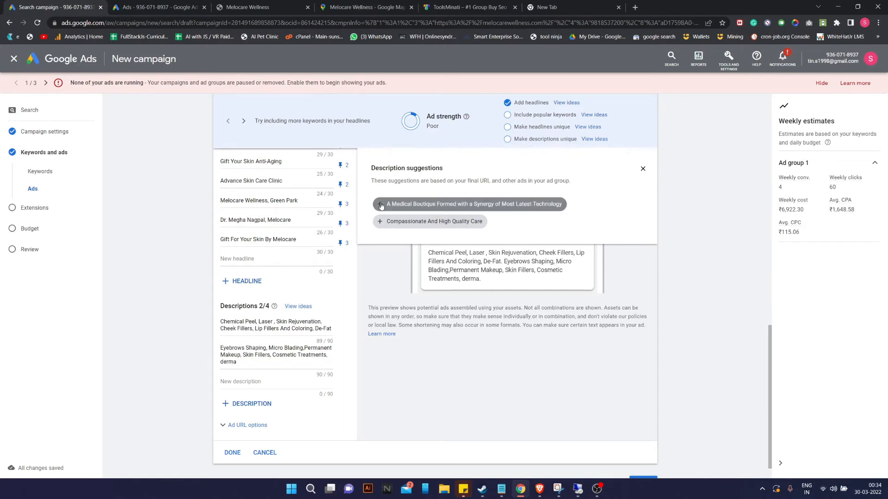
Reword the third description's opening to 'A PremiAsthethetic Skin Clinic'.
left_click_drag(270, 382, 225, 382)
type("AstheFormed with a Synergy of Most Latest Technology")
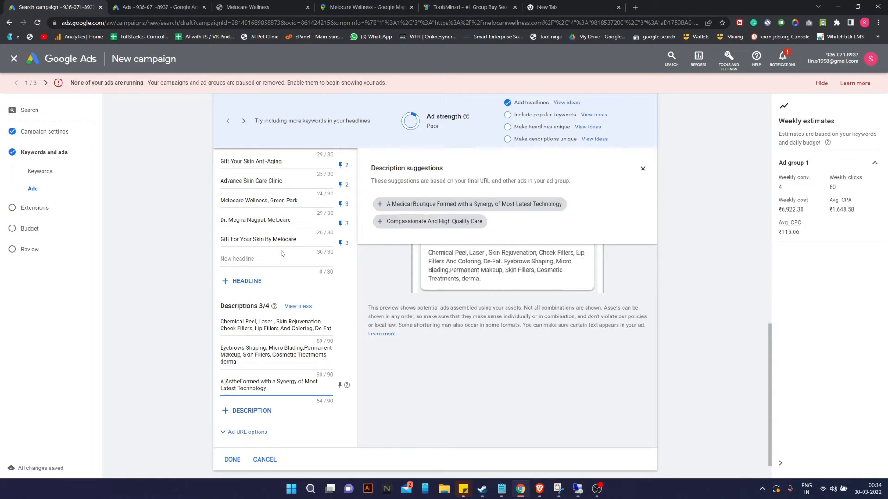
scroll(281, 253, "up", 1)
scroll(281, 253, "down", 1)
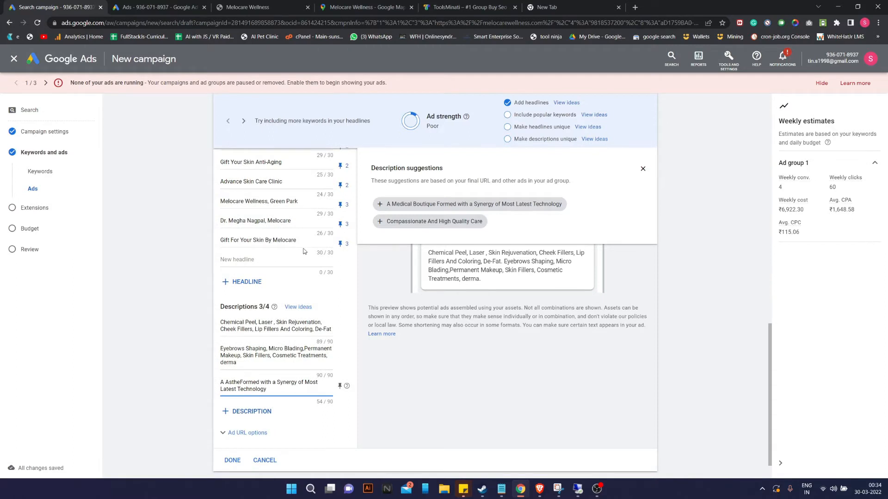
scroll(305, 251, "up", 1)
scroll(305, 251, "down", 1)
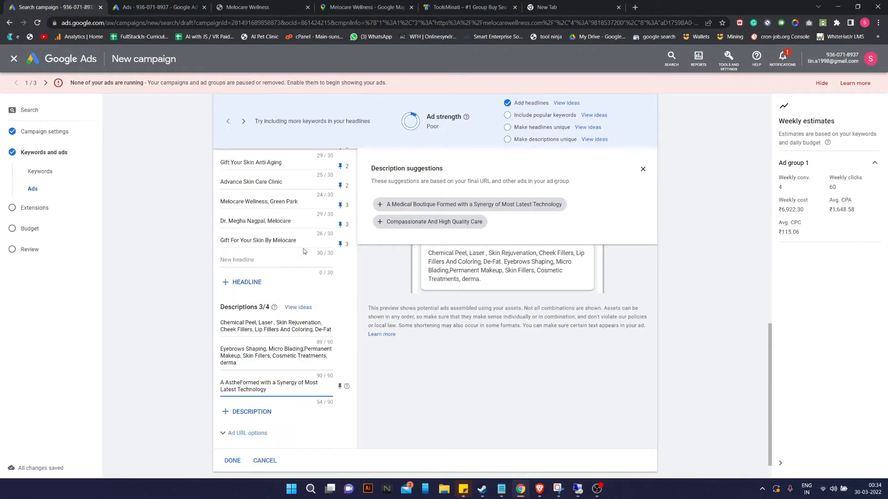
type("thetic ")
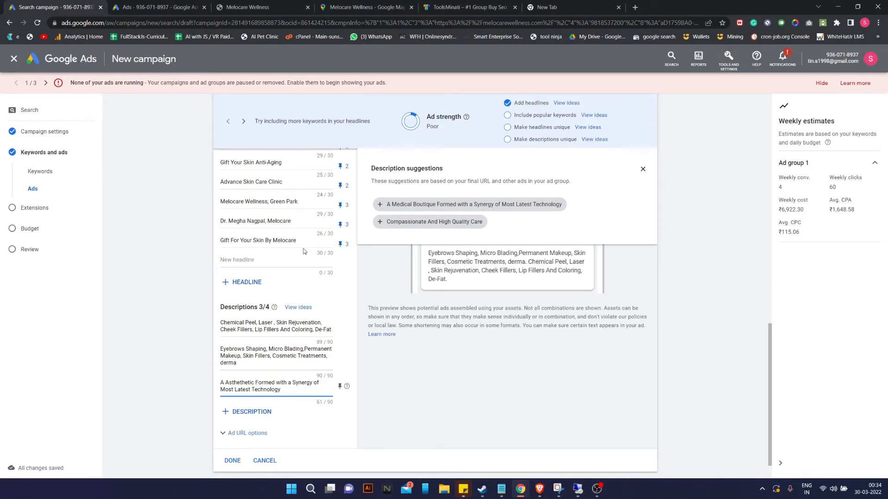
type("Skin Clinic")
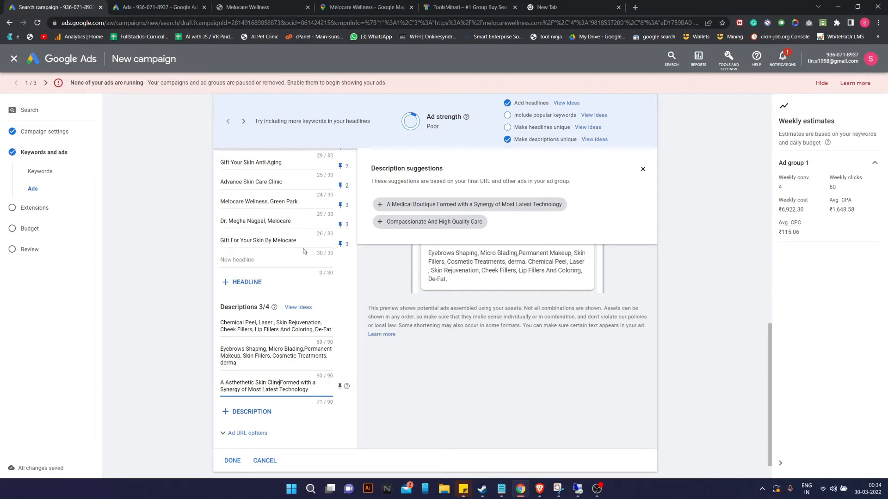
left_click(226, 383)
type("Premi")
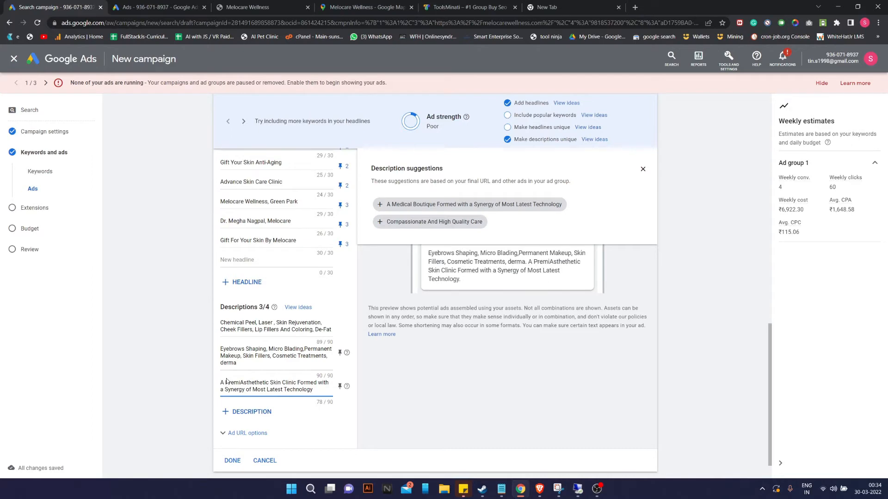
scroll(289, 240, "up", 2)
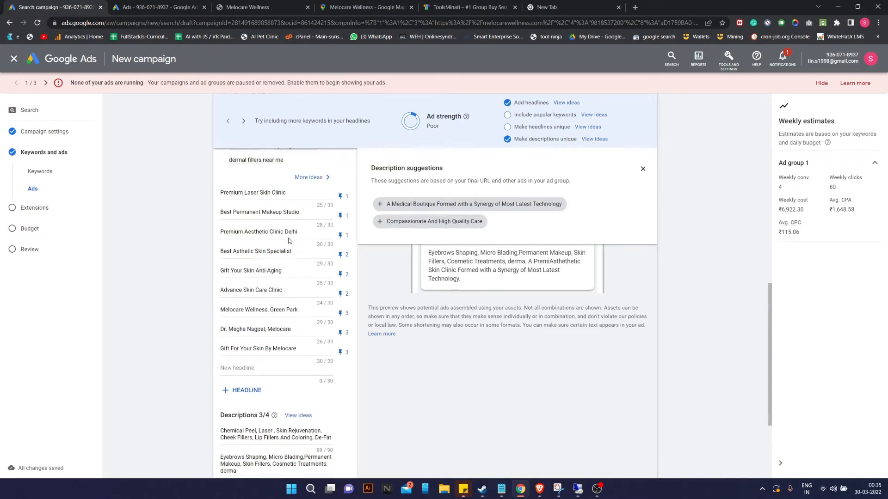
Complete 'Premium' and replace the third description's ending with 'top rated Asthetic Doctors'.
scroll(289, 240, "down", 3)
type("um")
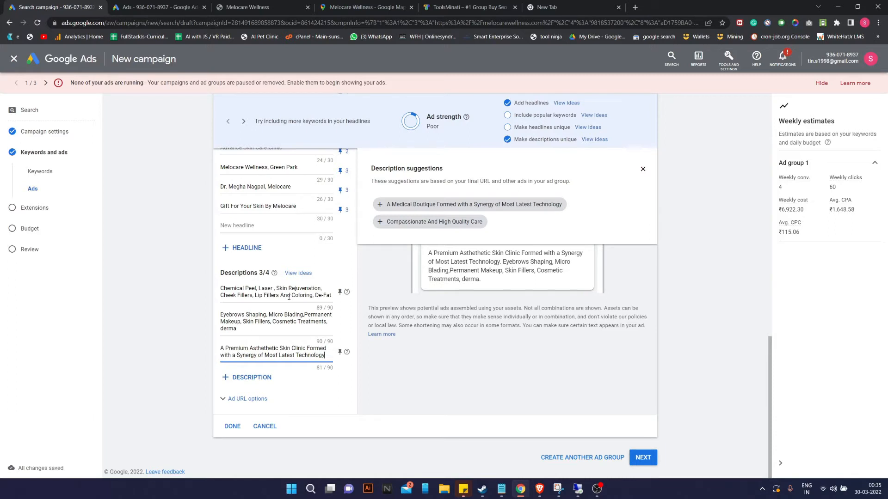
key("BackSpace")
key("BackSpace")
key("BackSpace")
key("BackSpace")
key("BackSpace")
key("BackSpace")
key("BackSpace")
key("BackSpace")
key("BackSpace")
key("BackSpace")
key("BackSpace")
key("BackSpace")
key("BackSpace")
key("BackSpace")
key("BackSpace")
key("BackSpace")
key("BackSpace")
key("BackSpace")
key("BackSpace")
key("BackSpace")
type("top")
type(" rated")
type(" Dr")
key("BackSpace")
key("BackSpace")
type("Asthetic")
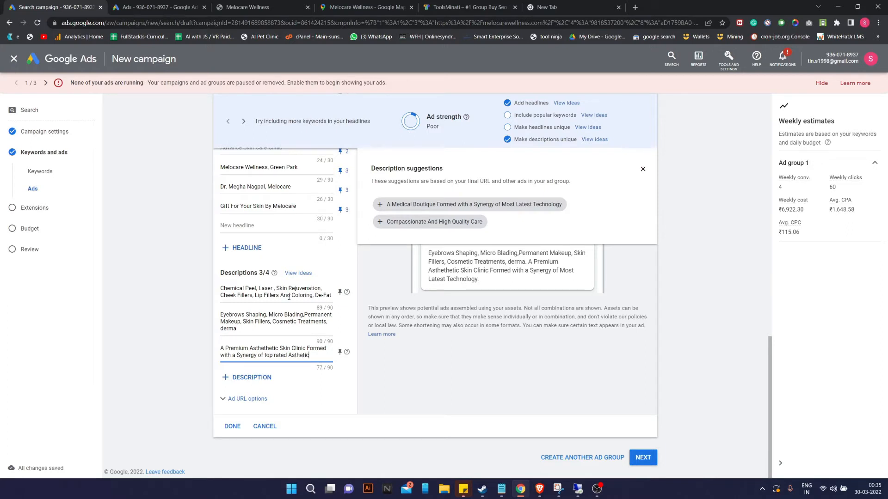
type(" Docto")
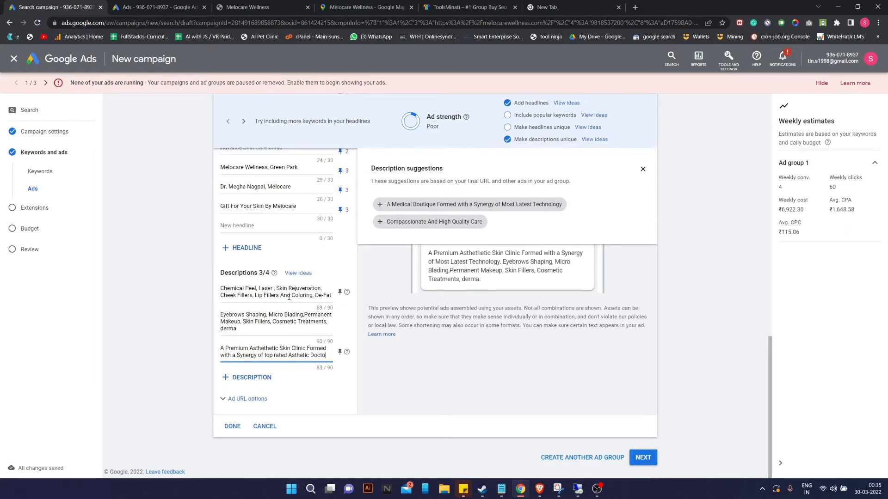
type("rsn")
key("BackSpace")
type("s")
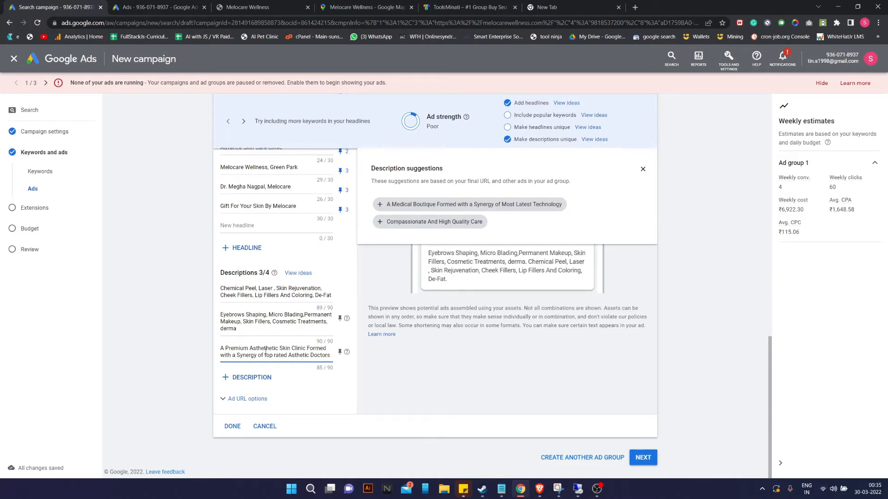
Capitalise 'With', 'A', 'Top' and 'Rated' in the third description, then add a fourth description field.
left_click(225, 357)
key("BackSpace")
type("W")
left_click(236, 357)
key("BackSpace")
type("A")
double_click(268, 356)
type("Top")
double_click(282, 355)
type("Rated")
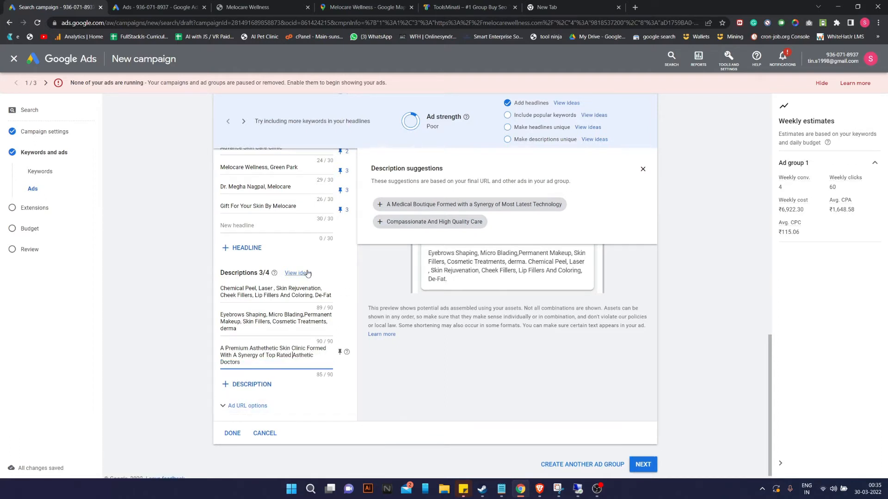
left_click(264, 387)
left_click(264, 385)
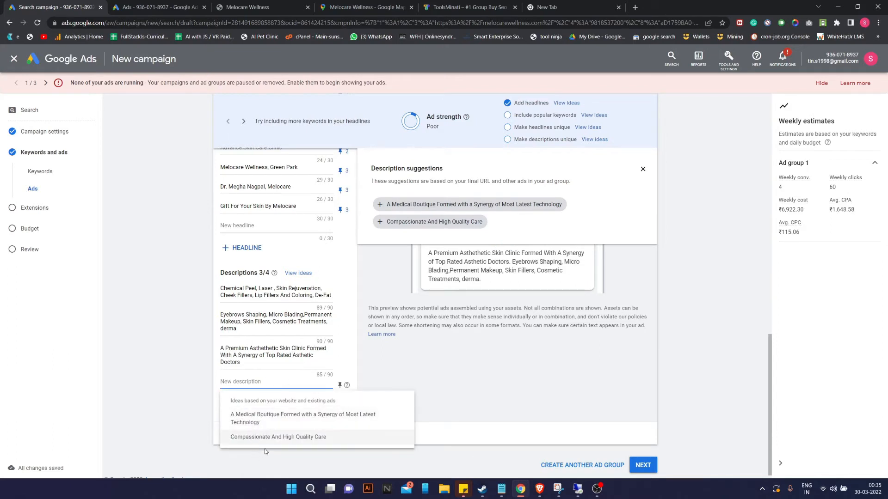
Enter 'Focused on Quality, Perfection,' as the fourth description and close the suggestions panel.
left_click(236, 382)
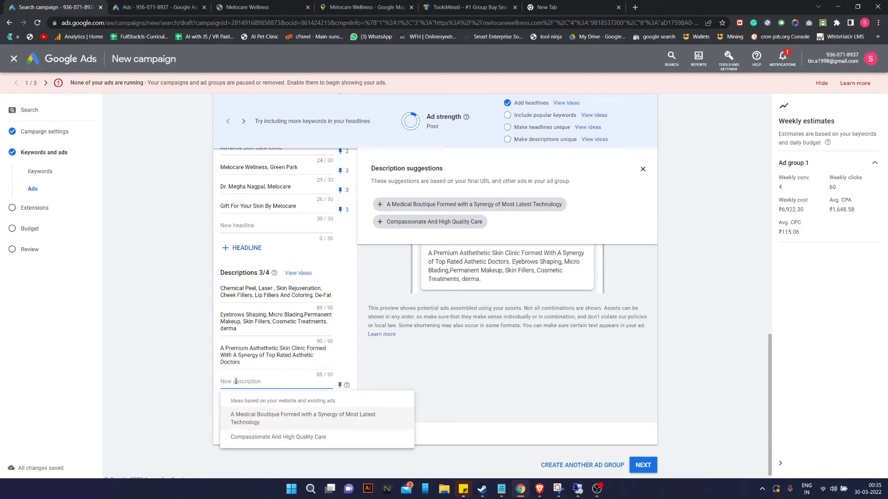
type("Hy")
key("BackSpace")
key("BackSpace")
type("M")
key("BackSpace")
type("Foc")
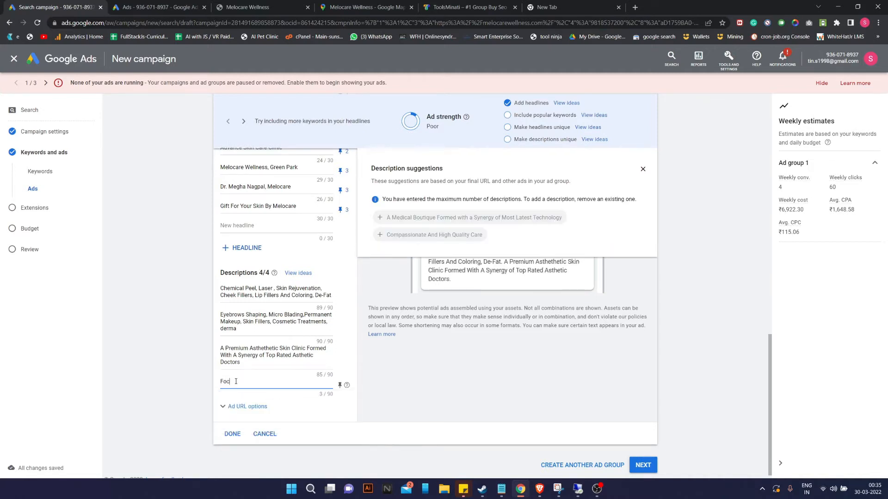
type("used ")
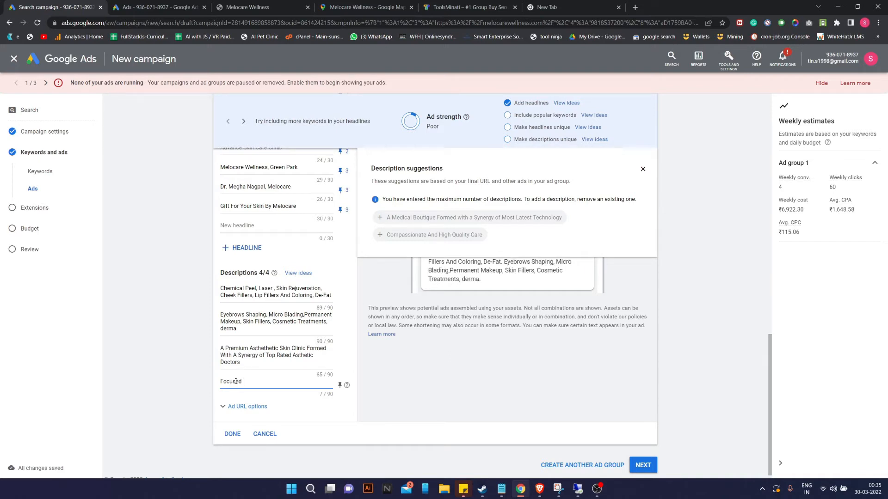
type("on")
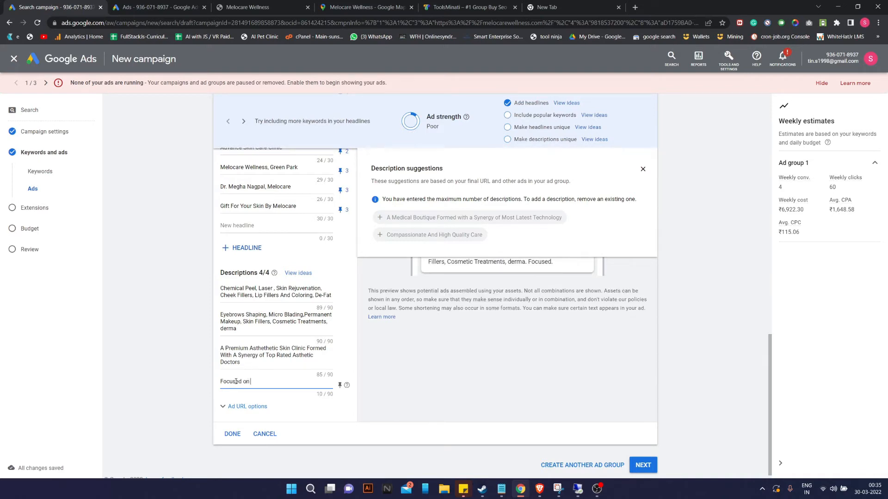
type(" Qua")
type("lity, Perfection")
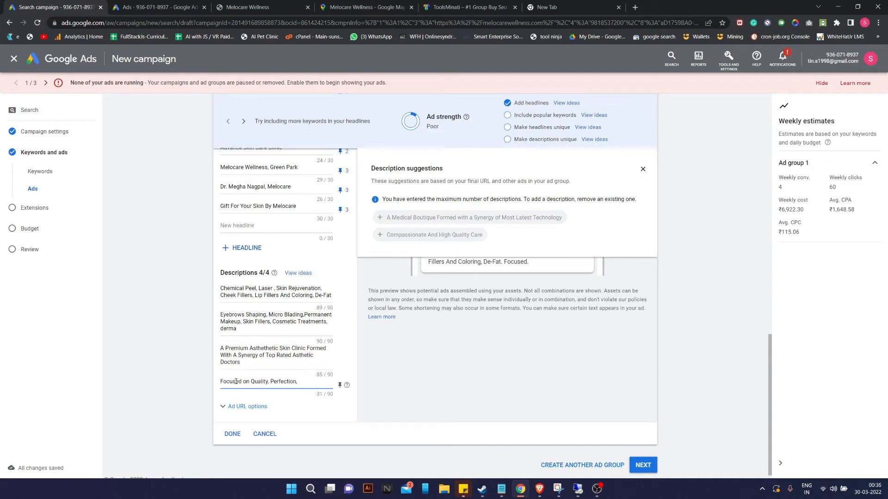
type(", Pti")
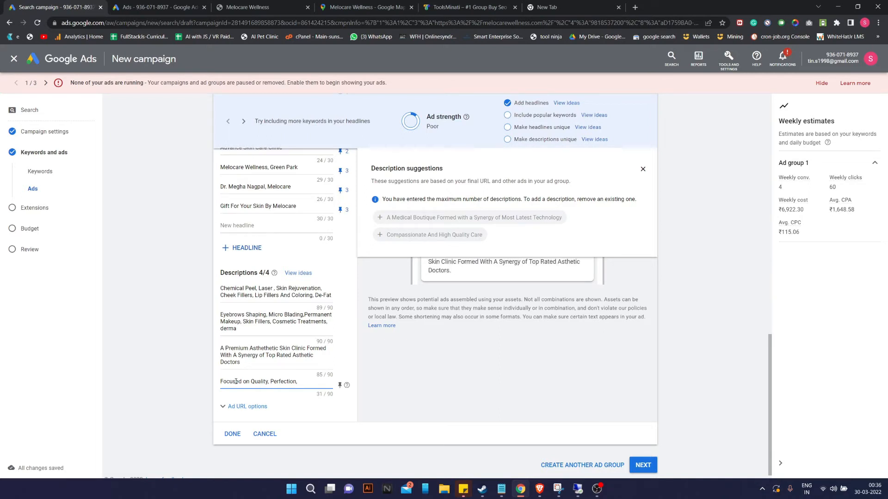
left_click(643, 168)
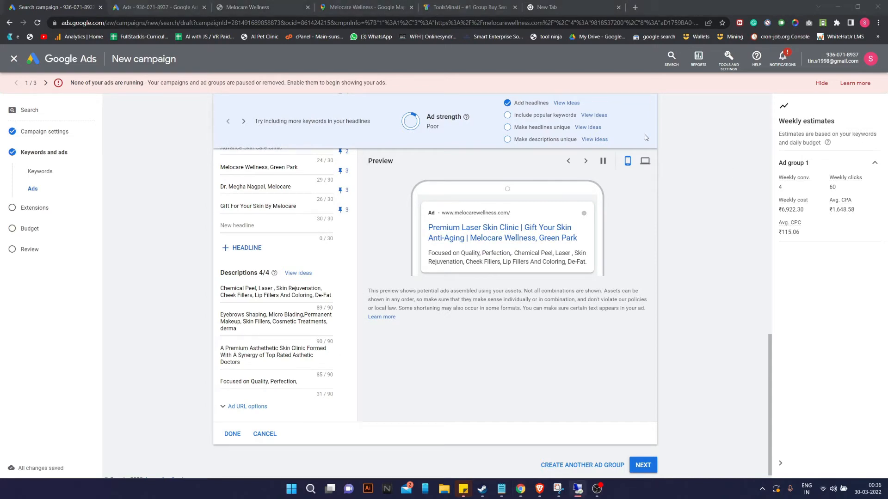
Copy 'most relaxing environment' from the website's About Clinic text and return to the ad editor.
left_click(160, 7)
left_click(239, 5)
scroll(391, 289, "down", 8)
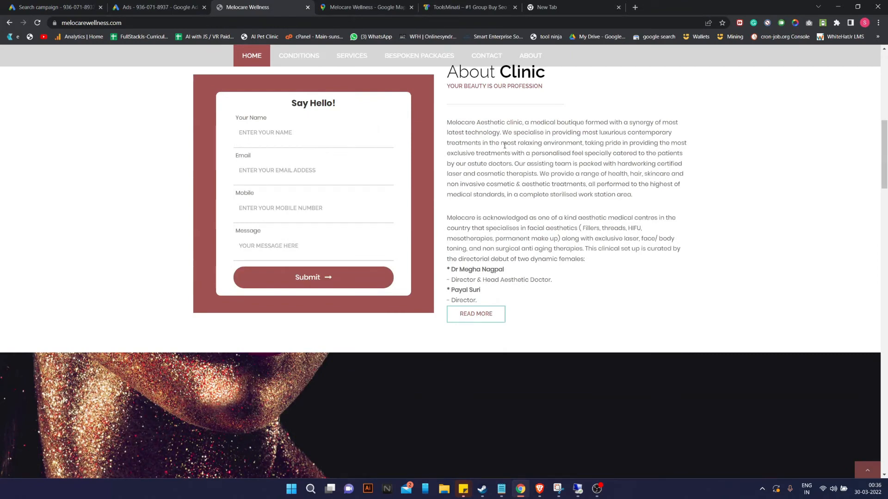
left_click_drag(501, 144, 583, 145)
key("ctrl+c")
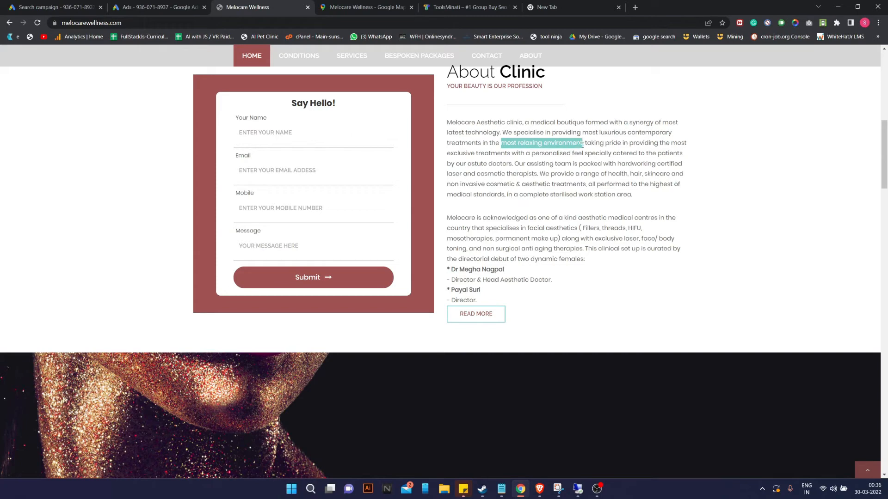
left_click(53, 7)
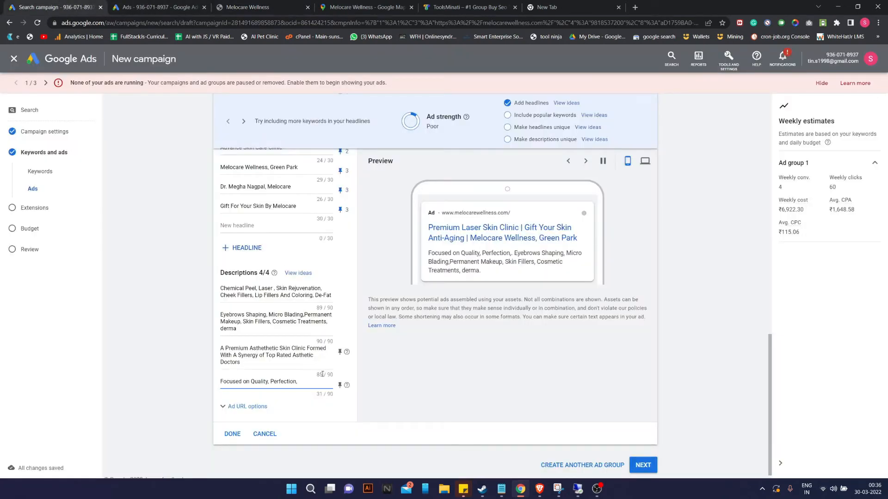
Paste 'most relaxing environment' into the fourth description, joined after 'Perfection' with 'with'.
key("ctrl+v")
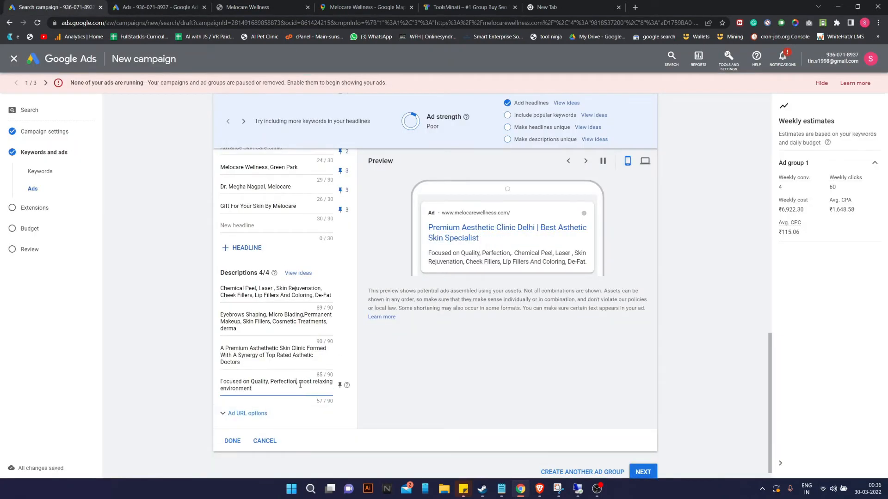
key("BackSpace")
type("with")
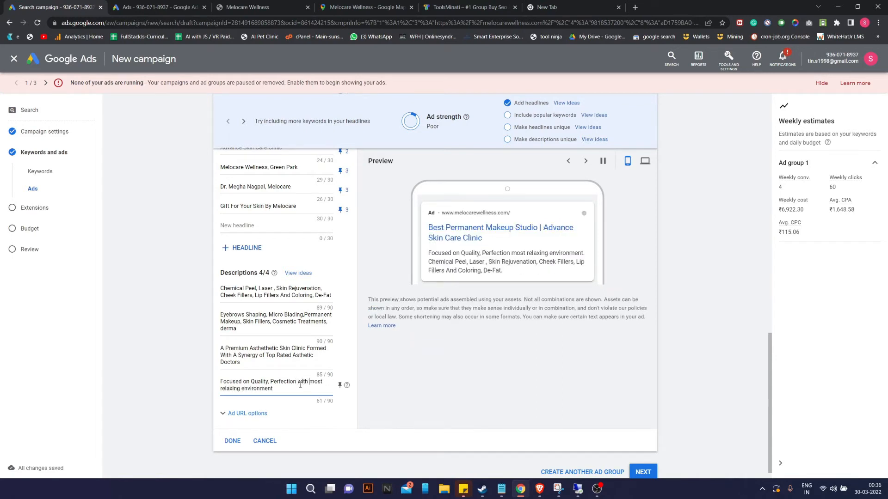
key("End")
Capitalise On, With, Most, Relaxing and Environment in the fourth description.
key("BackSpace")
type("O")
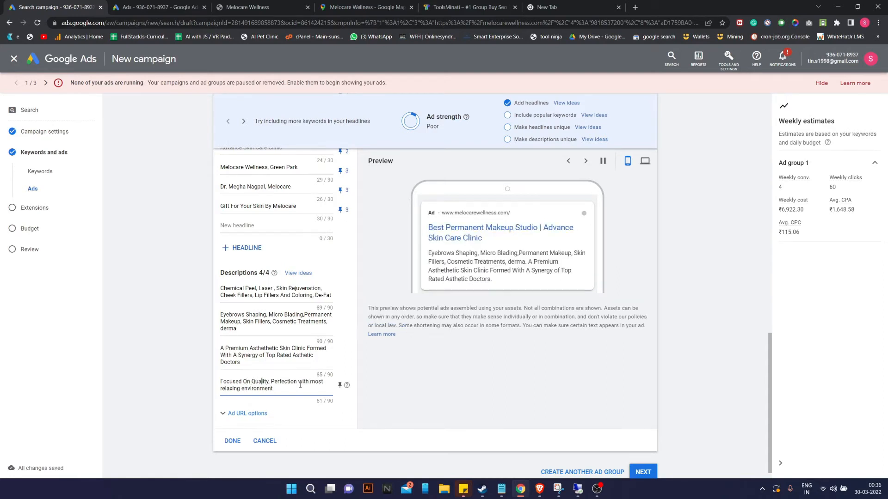
key("Right")
key("Right")
key("Right")
key("Right")
key("Right")
key("Right")
key("Right")
key("Right")
key("BackSpace")
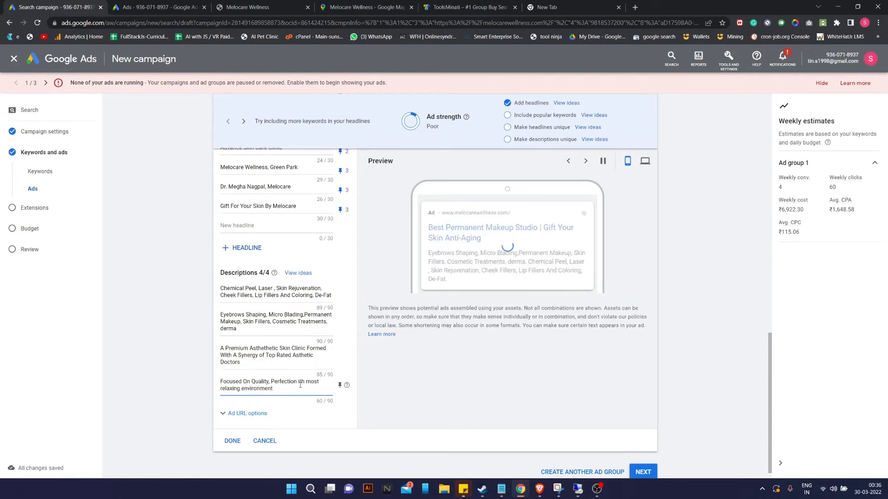
type("W")
key("Right")
key("Right")
key("Right")
key("BackSpace")
type("M")
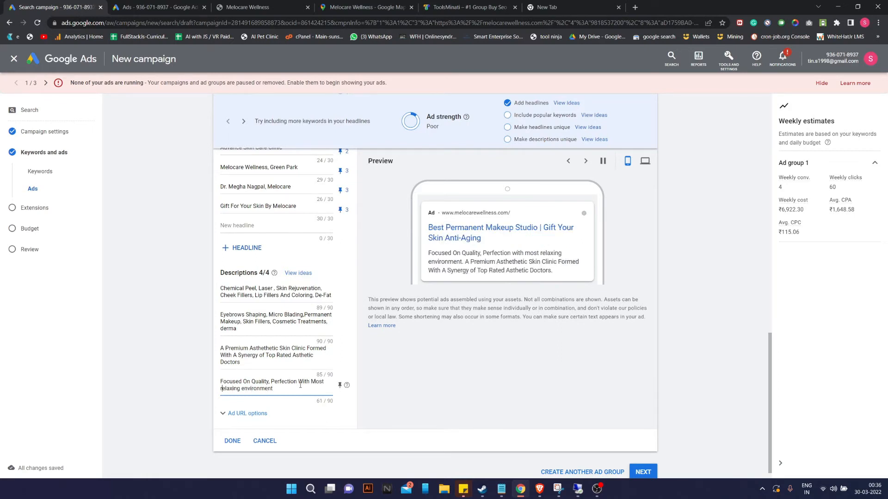
key("BackSpace")
type("R")
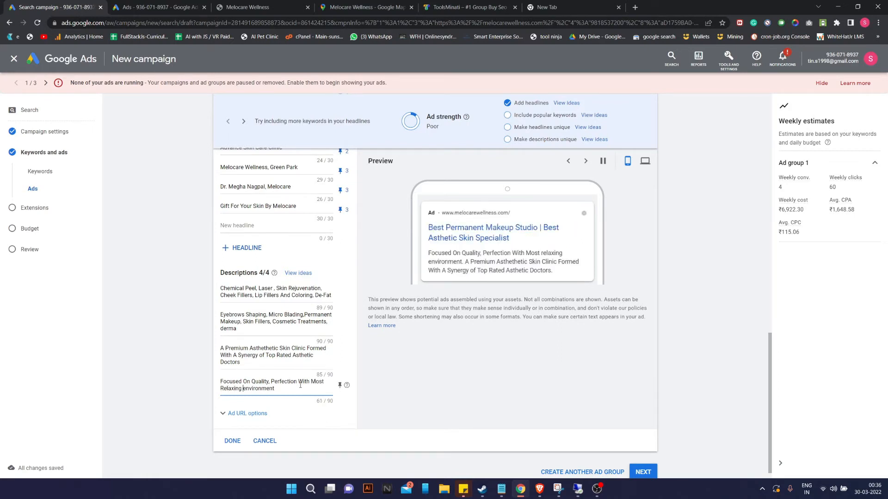
key("BackSpace")
type("E")
key("Right")
key("Right")
key("Right")
Append 'Exclusive At Melocare' to the fourth description, dropping 'Wellness' to stay within 90 characters.
type("At")
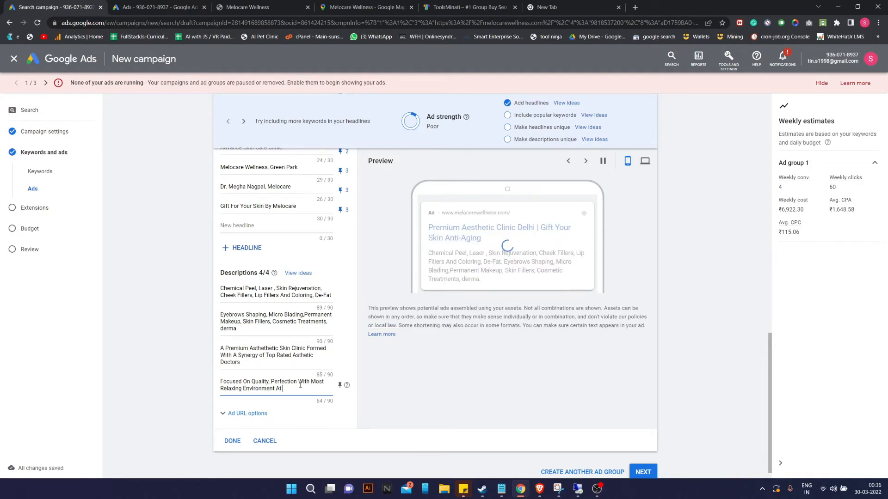
key("BackSpace")
key("BackSpace")
type("Exclusive")
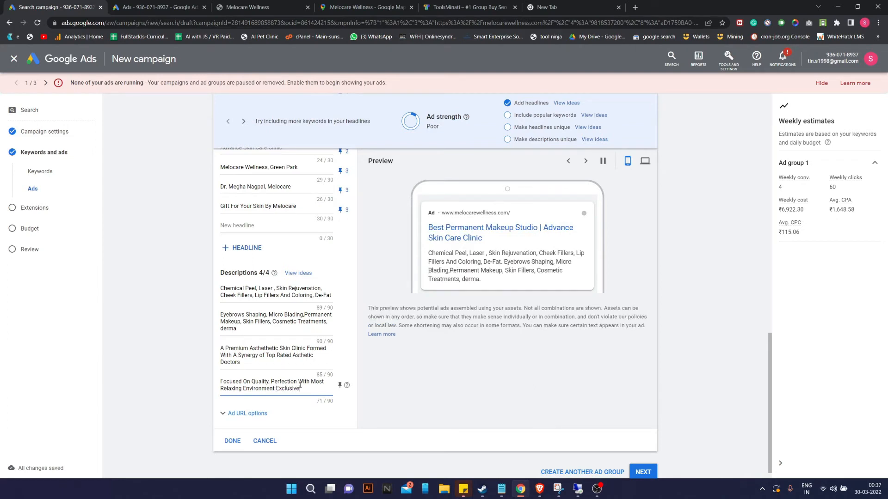
type(" At MN")
type("locare")
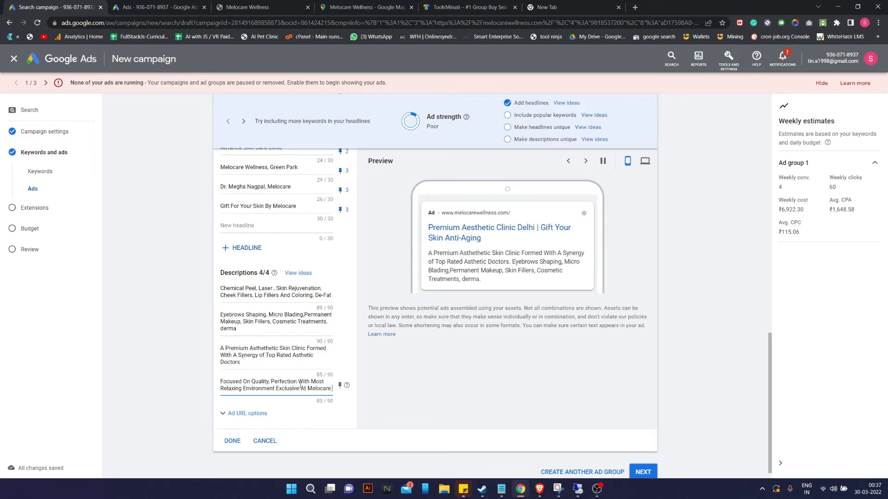
type(" Wellness")
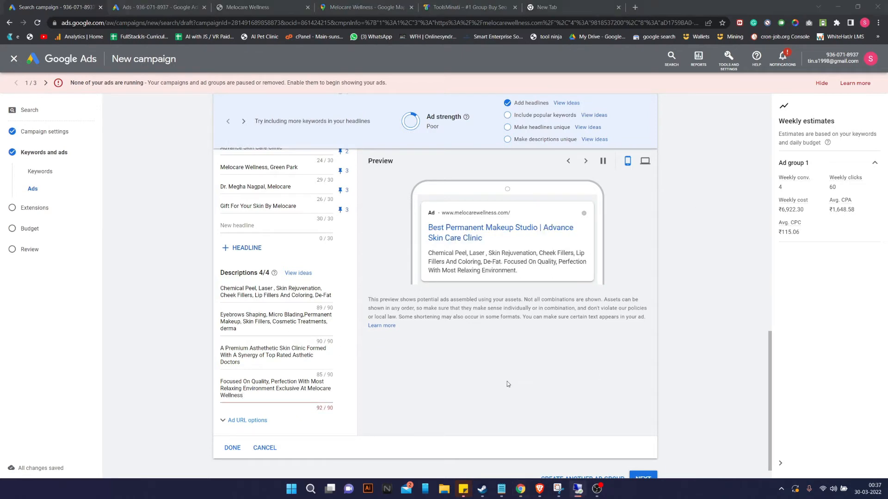
left_click_drag(243, 395, 203, 397)
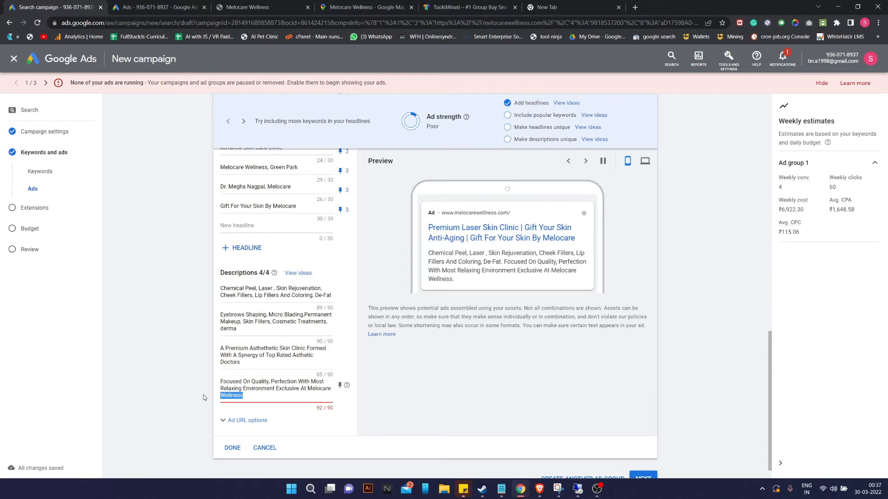
key("BackSpace")
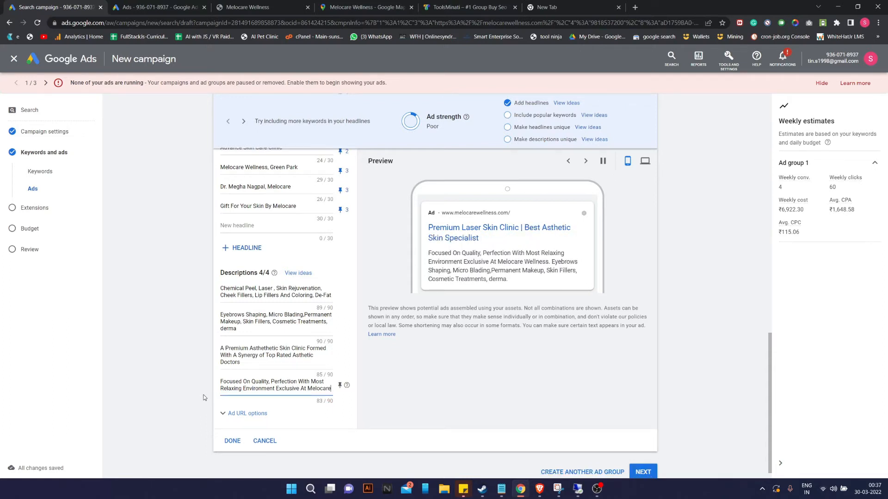
left_click(339, 292)
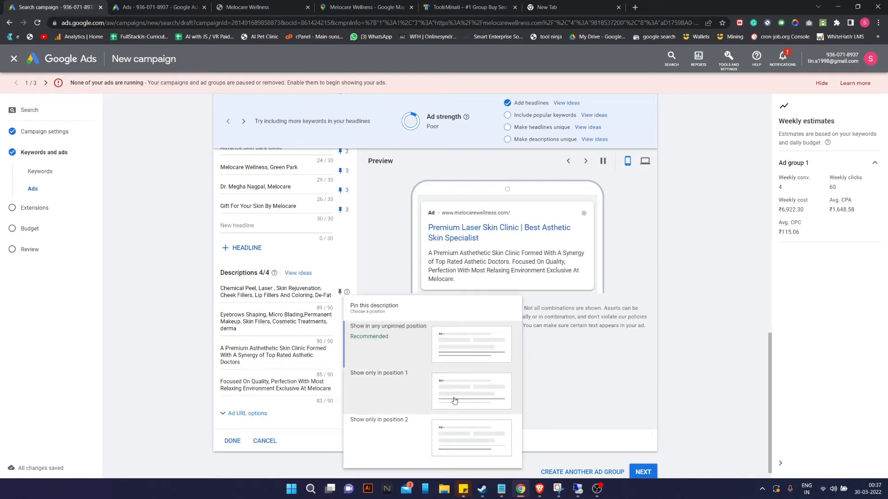
Set descriptions 1–2 to 'Show only in position 1' and descriptions 3–4 to 'Show only in position 2'.
left_click(454, 398)
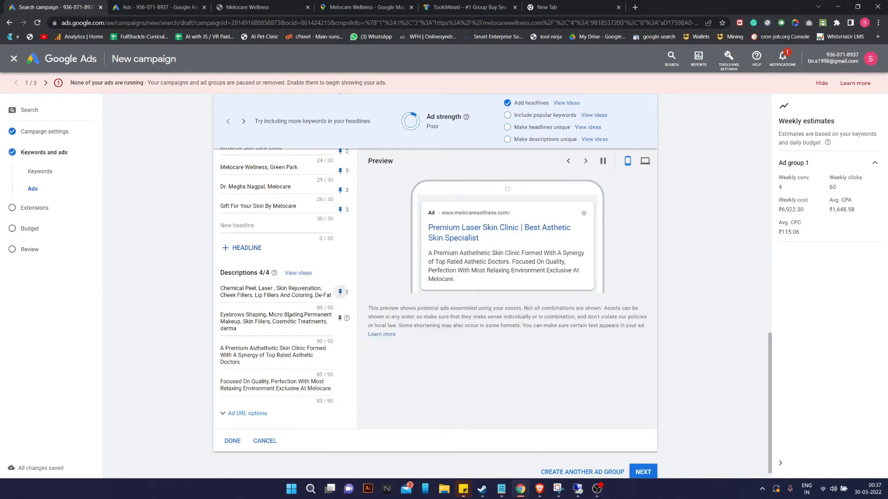
left_click(340, 319)
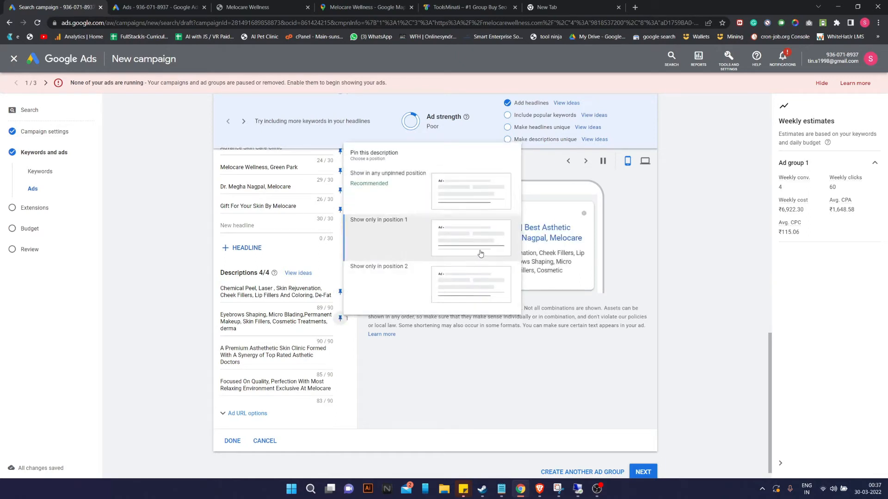
left_click(481, 254)
left_click(339, 352)
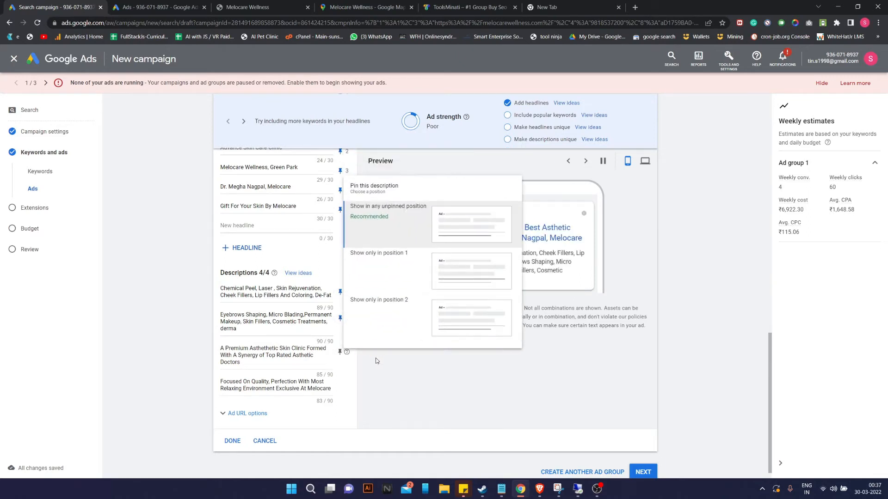
left_click(472, 313)
left_click(340, 385)
left_click(453, 365)
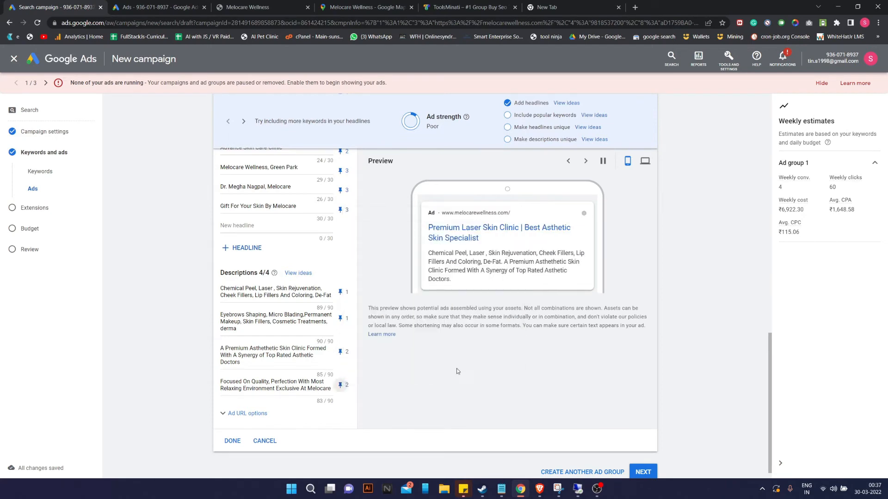
scroll(416, 342, "up", 15)
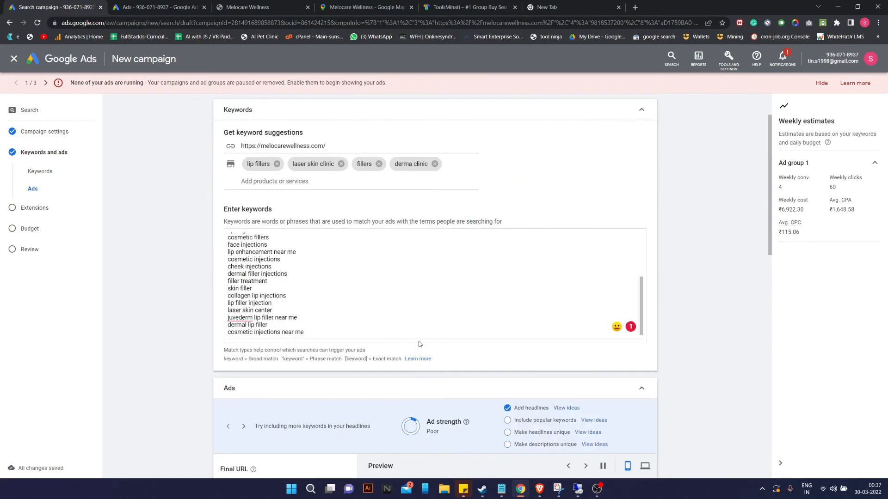
scroll(420, 344, "down", 7)
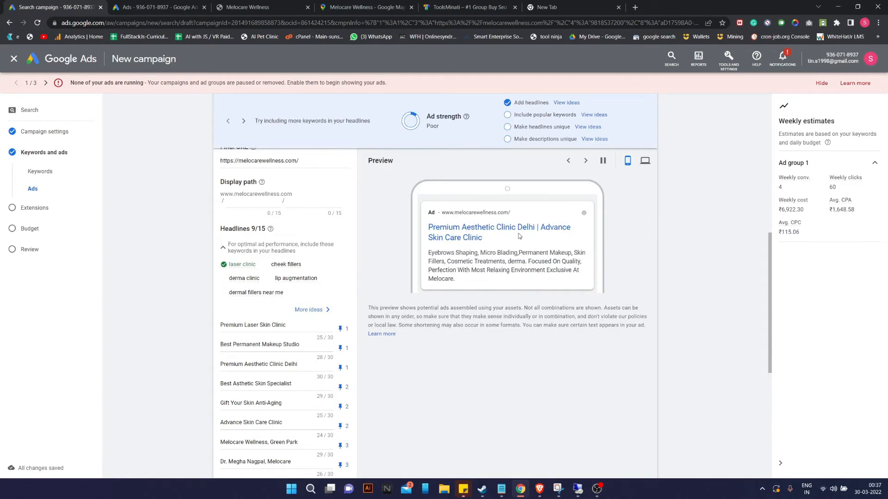
scroll(281, 251, "down", 2)
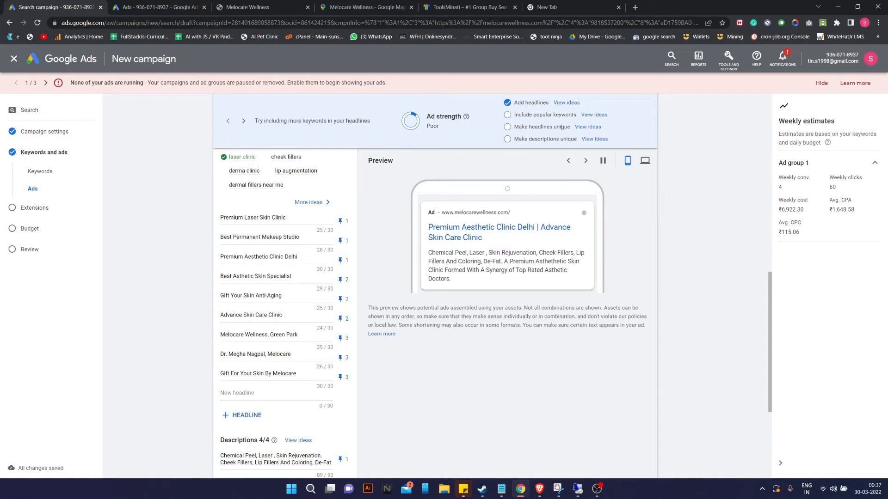
Add 'Laser and Cosmetic Treatments' from headline suggestions, pinned to position 2.
left_click(594, 114)
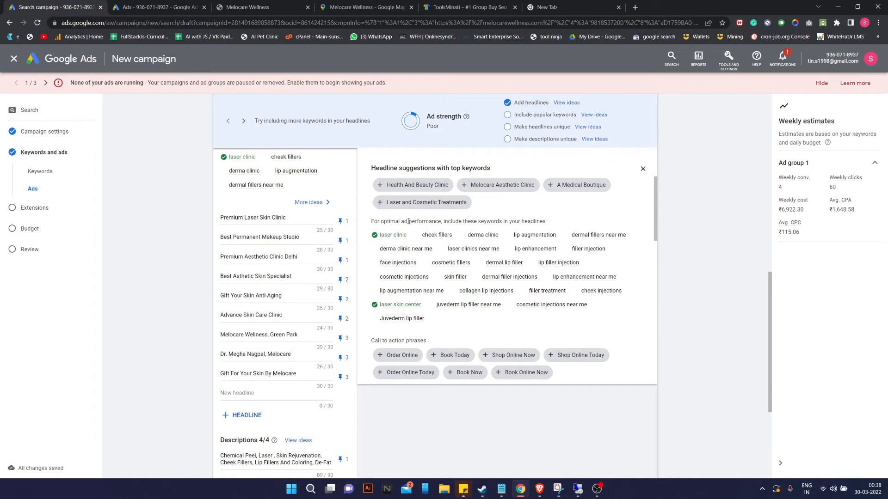
left_click(380, 203)
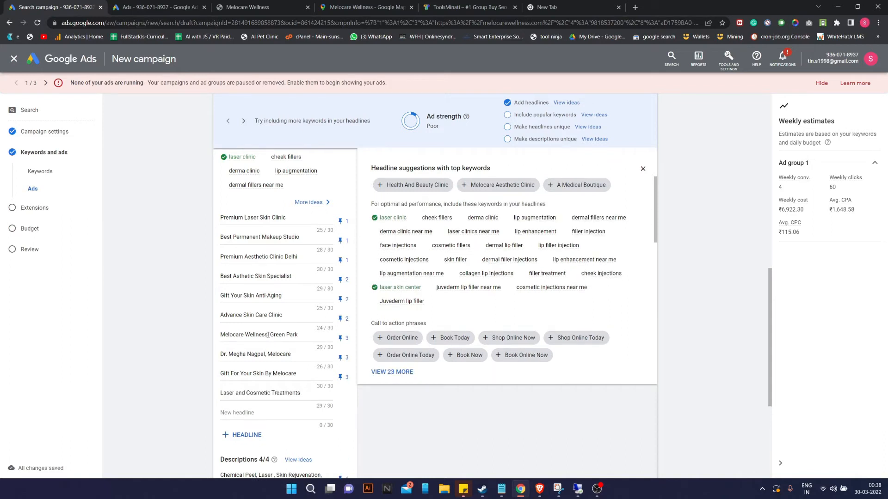
left_click(307, 394)
left_click(339, 398)
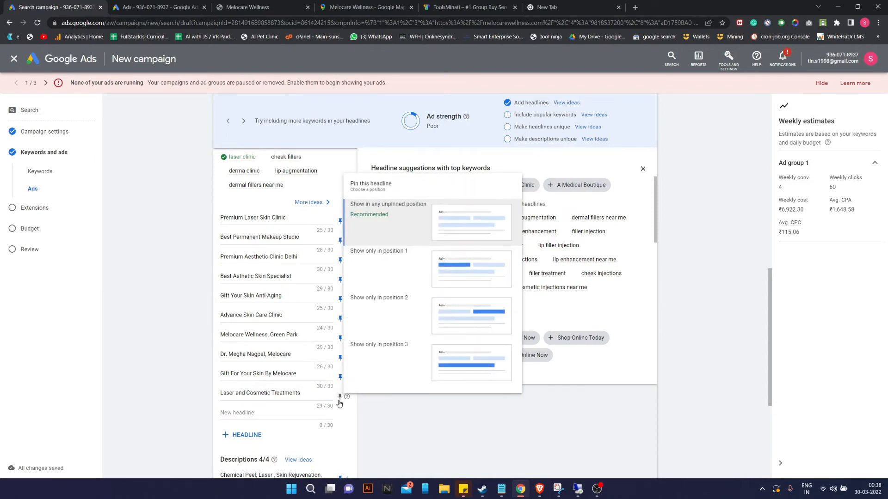
left_click(486, 307)
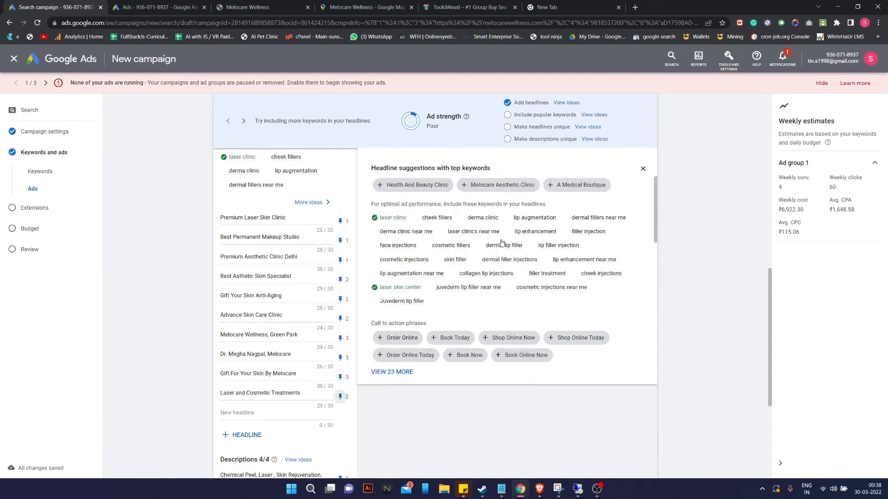
Add 'Melocare Aesthetic Clinic' as a headline pinned to position 1, then close the suggestions.
mouse_move(459, 233)
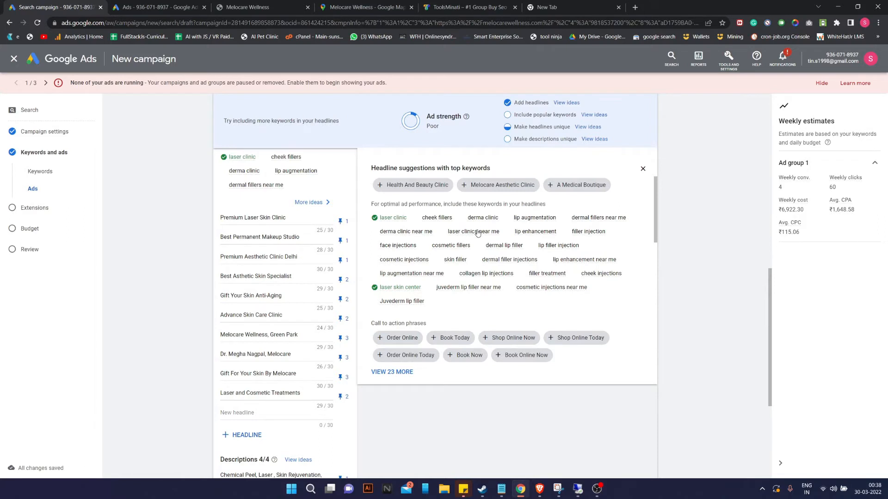
scroll(439, 317, "down", 4)
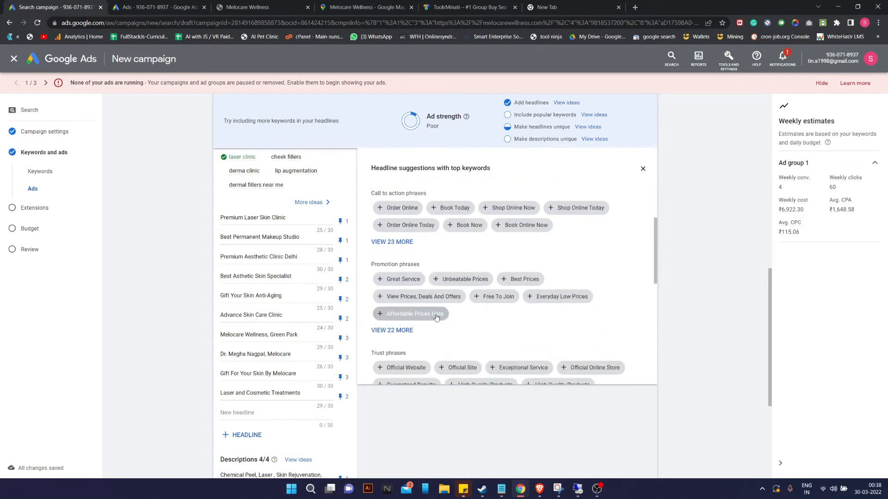
scroll(439, 317, "down", 3)
scroll(439, 318, "down", 3)
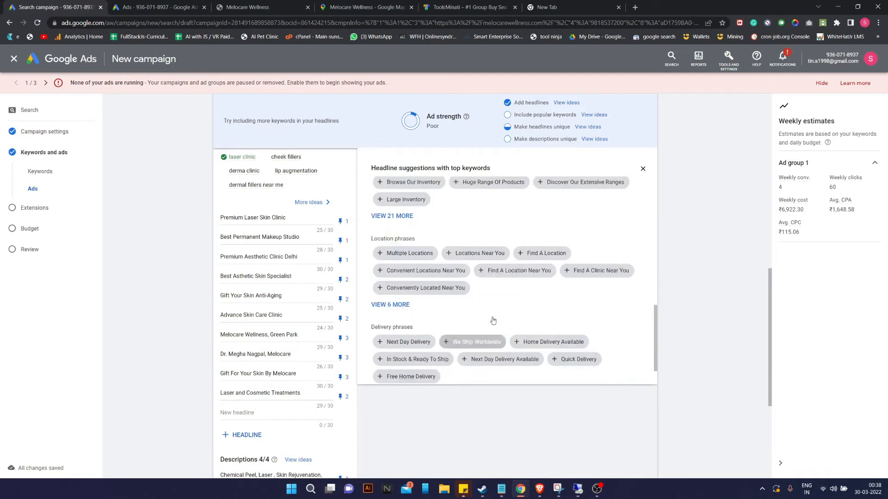
scroll(492, 319, "up", 4)
scroll(407, 266, "up", 5)
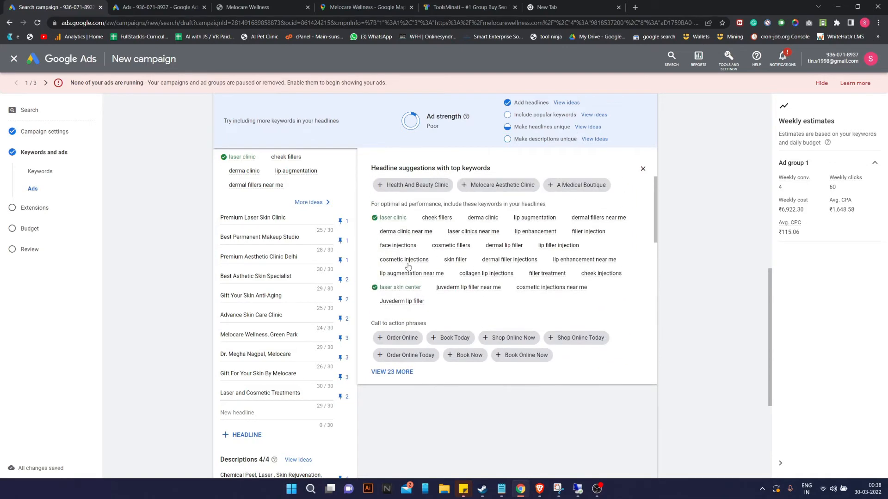
left_click(465, 188)
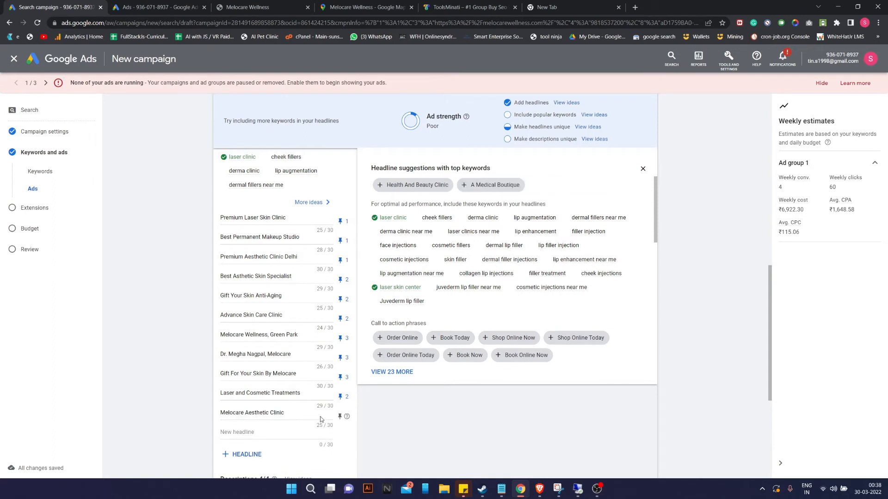
left_click(341, 418)
left_click(478, 294)
left_click(642, 169)
Open the popular-keyword headline suggestions and select the 'lip augmentation' keyword.
scroll(562, 242, "up", 3)
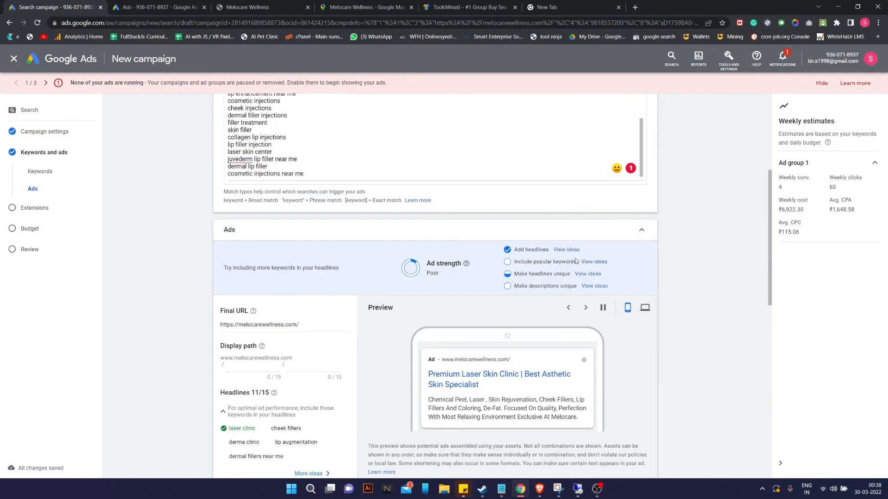
left_click(594, 287)
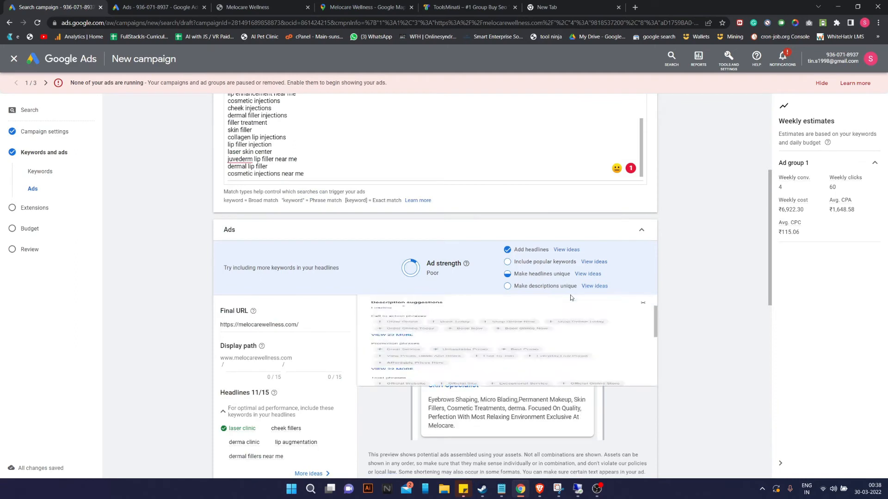
scroll(456, 300, "down", 2)
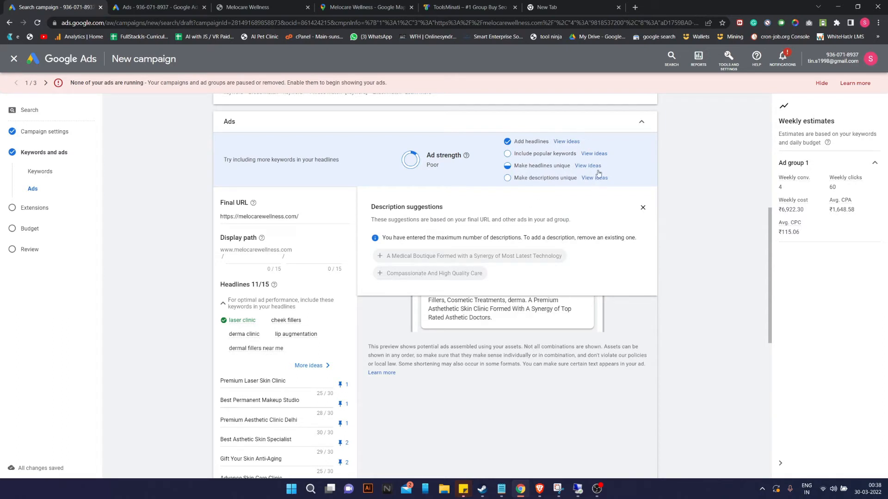
left_click(593, 154)
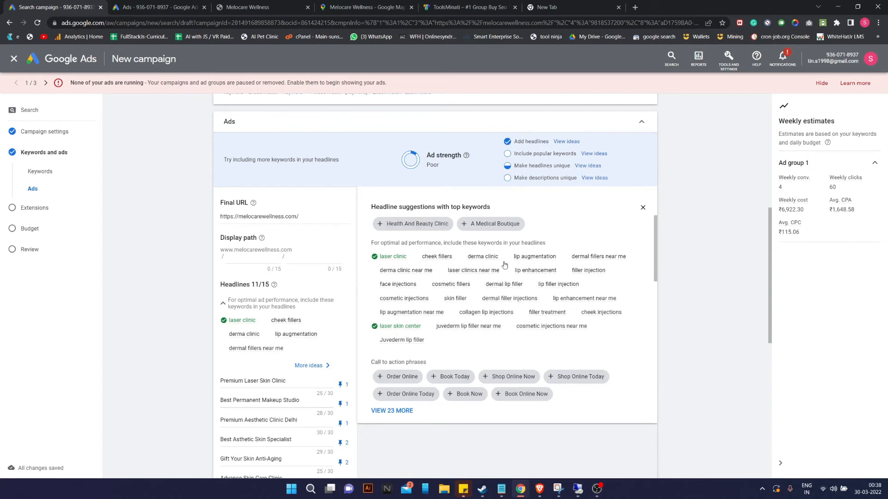
left_click_drag(512, 260, 567, 259)
key("ctrl+c")
Replace the Melocare Aesthetic Clinic headline with 'Lip Augmentation At Melocare'.
scroll(252, 342, "down", 5)
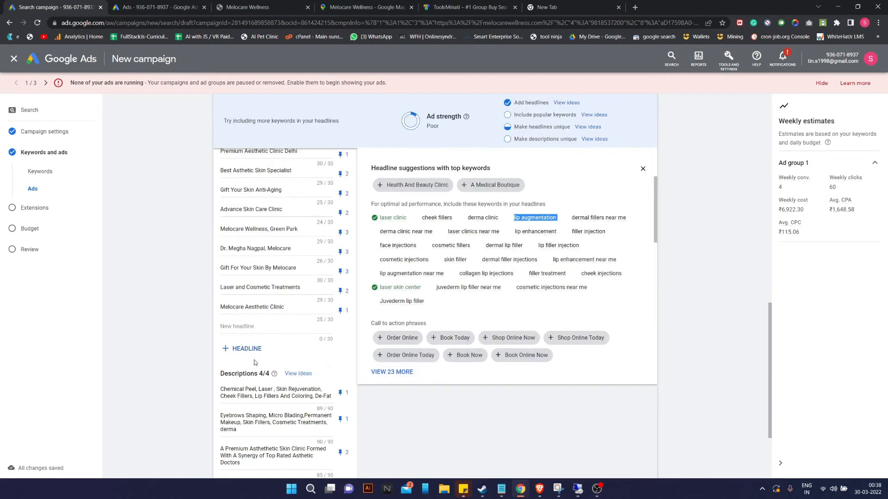
scroll(284, 372, "up", 1)
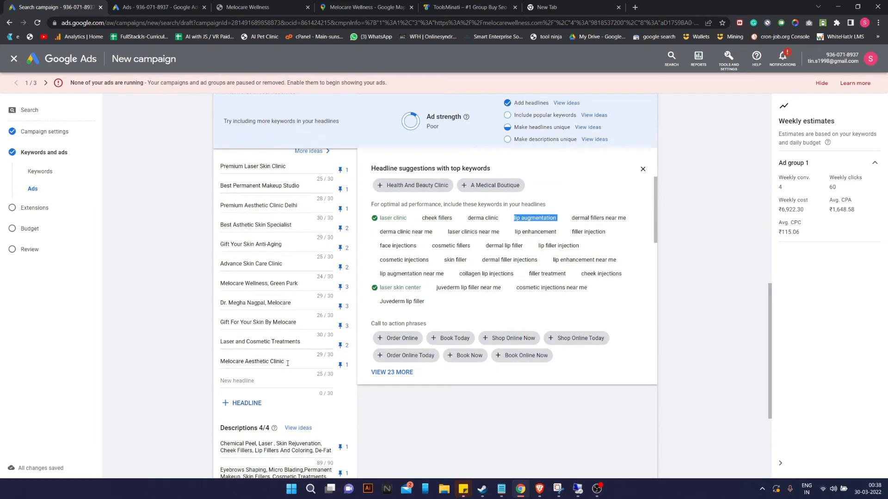
left_click_drag(287, 364, 199, 366)
key("ctrl+v")
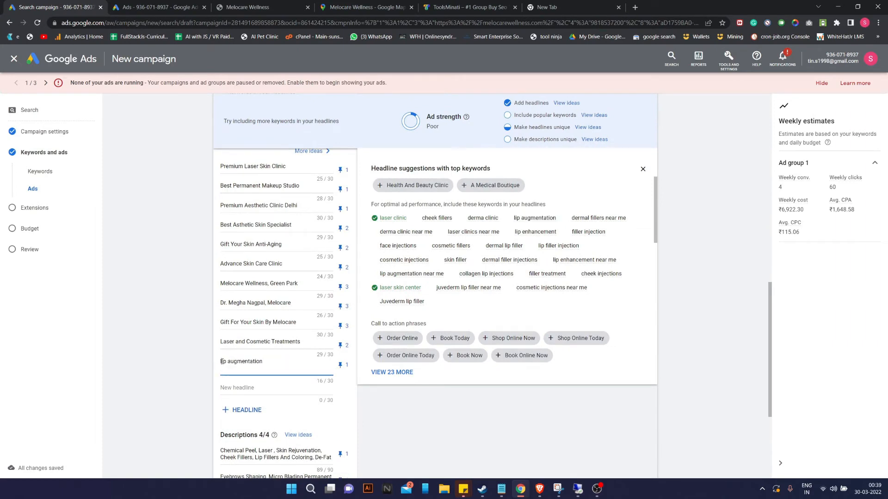
key("Delete")
type("L")
key("Down")
key("BackSpace")
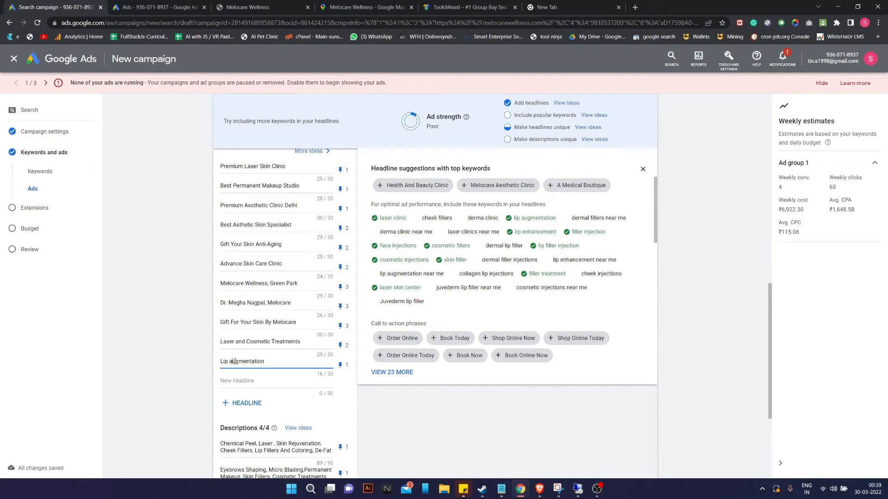
key("BackSpace")
type("Augmentation At Melocare")
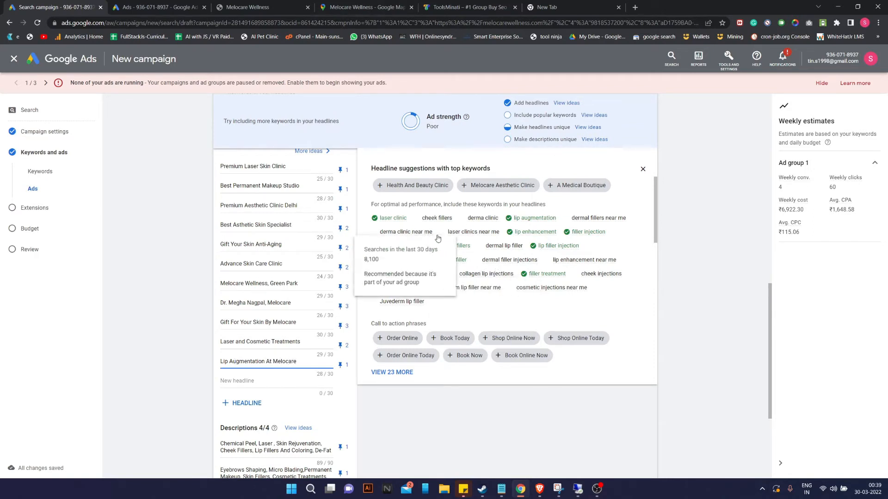
Change 'Augmentation' to 'Enhancement' so the headline reads 'Lip Enhancement At Melocare'.
mouse_move(492, 221)
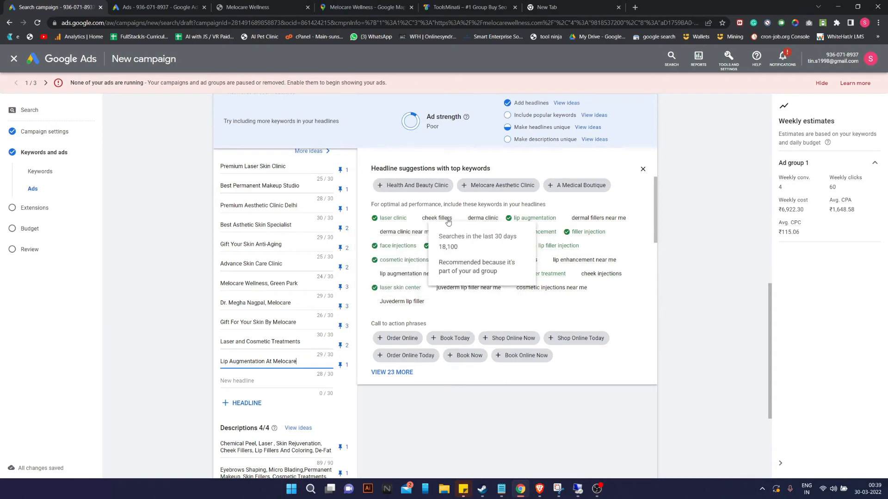
mouse_move(441, 221)
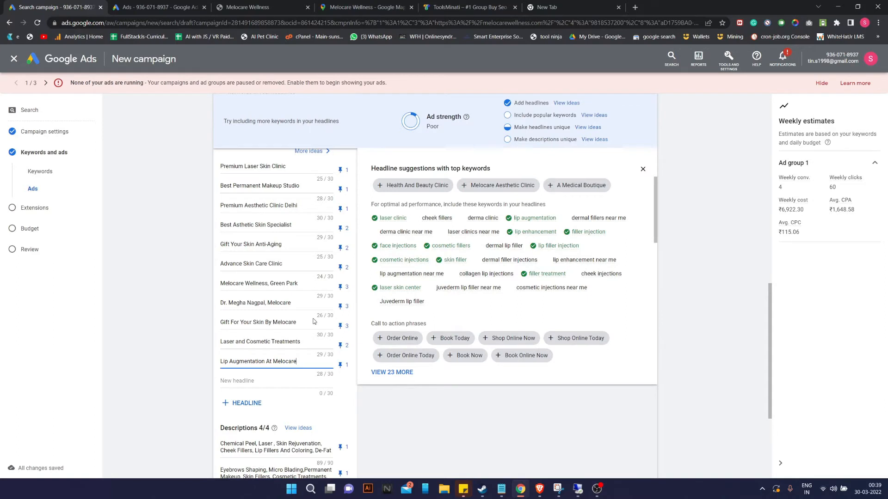
left_click_drag(262, 361, 236, 361)
type("En")
type("hancement")
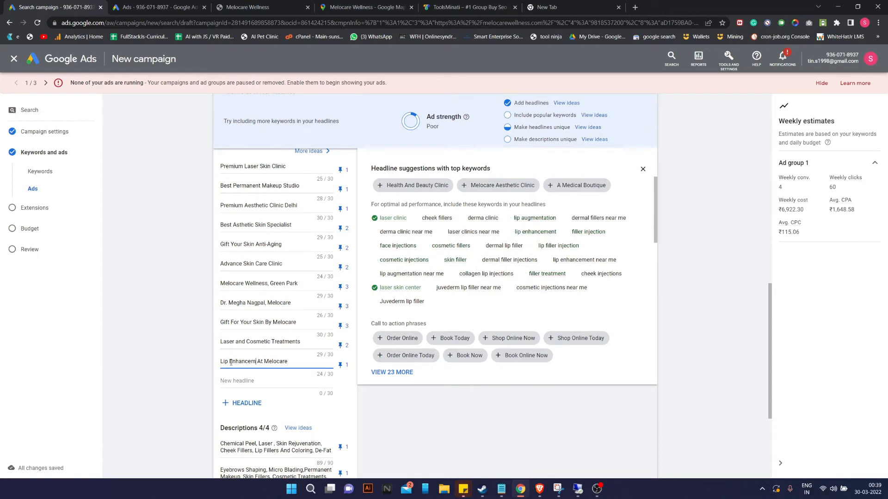
left_click(389, 394)
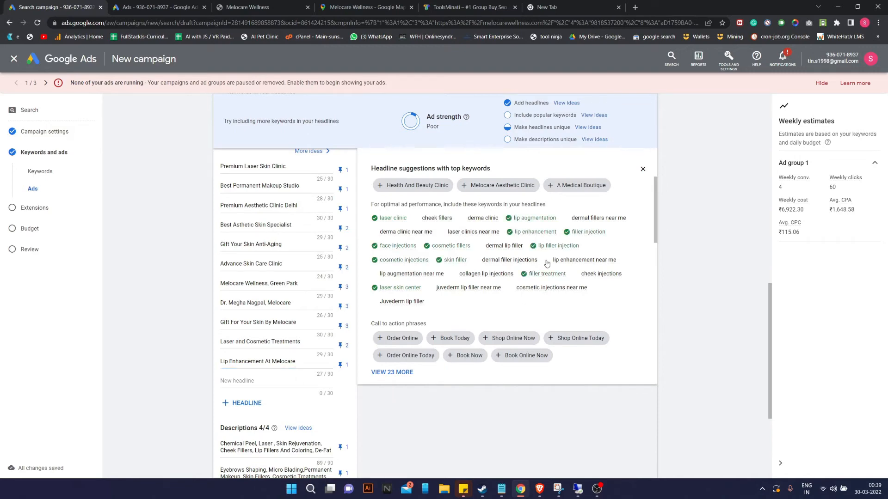
scroll(602, 138, "up", 3)
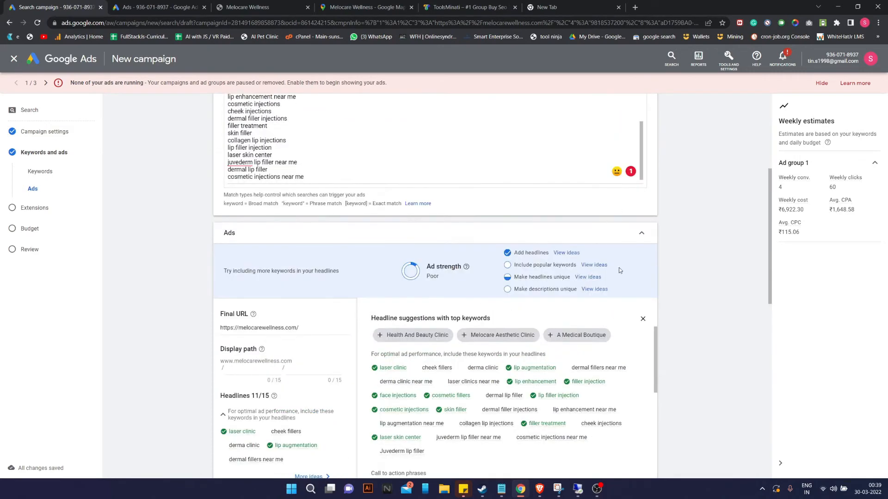
Add the suggested 'Great Service' headline, then close the headline suggestions panel.
scroll(591, 272, "down", 1)
scroll(518, 301, "down", 5)
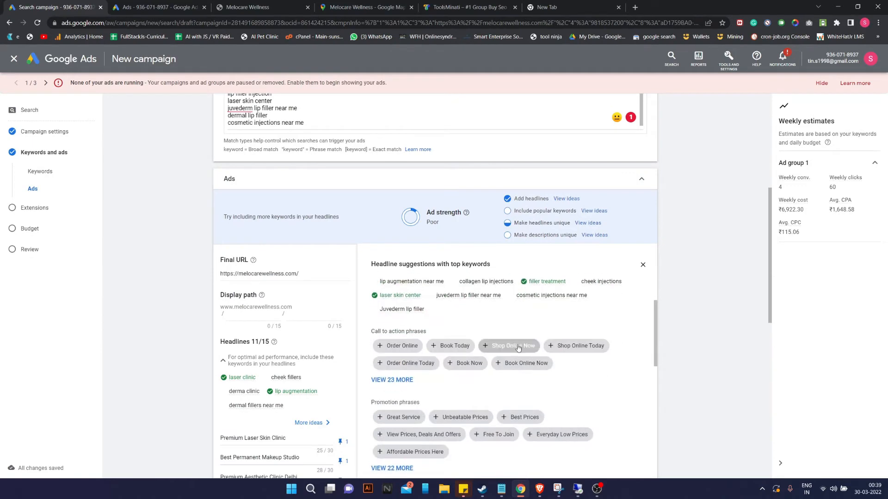
left_click(380, 332)
scroll(379, 336, "down", 5)
scroll(266, 356, "down", 4)
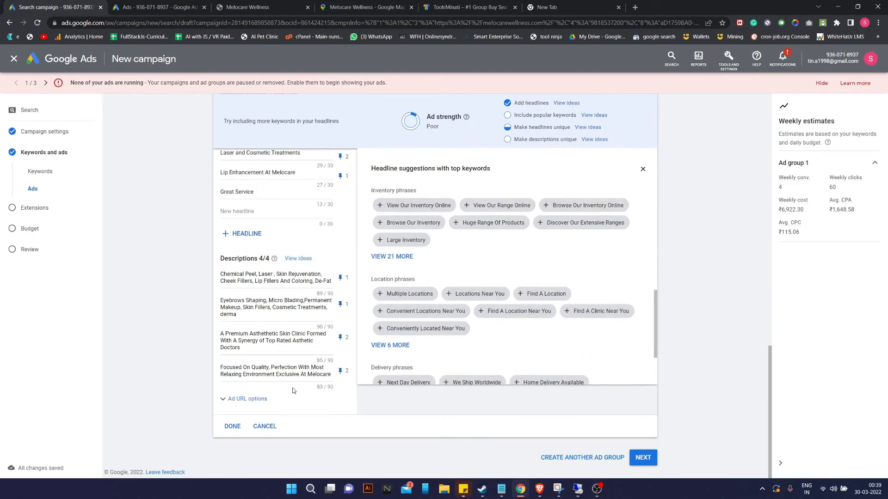
scroll(266, 356, "up", 3)
scroll(502, 337, "up", 4)
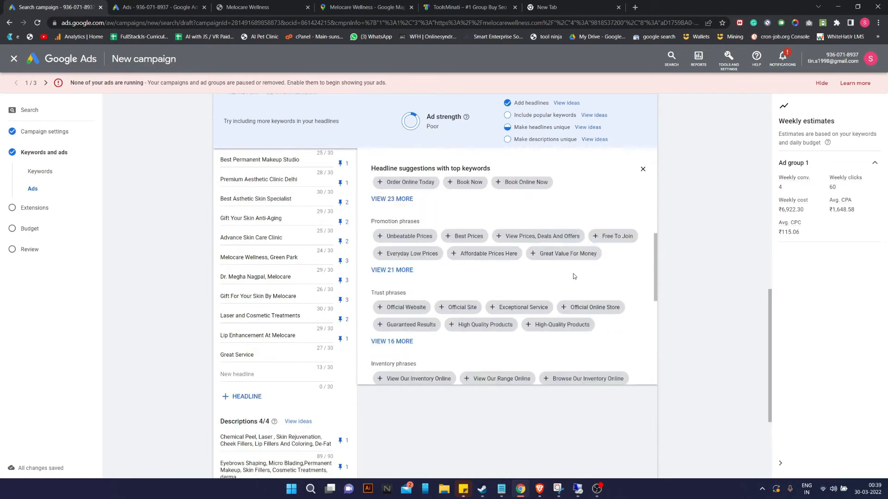
left_click(642, 166)
Clear the 'Great Service' text, leaving an empty twelfth headline field.
scroll(310, 342, "down", 5)
left_click_drag(258, 302, 173, 299)
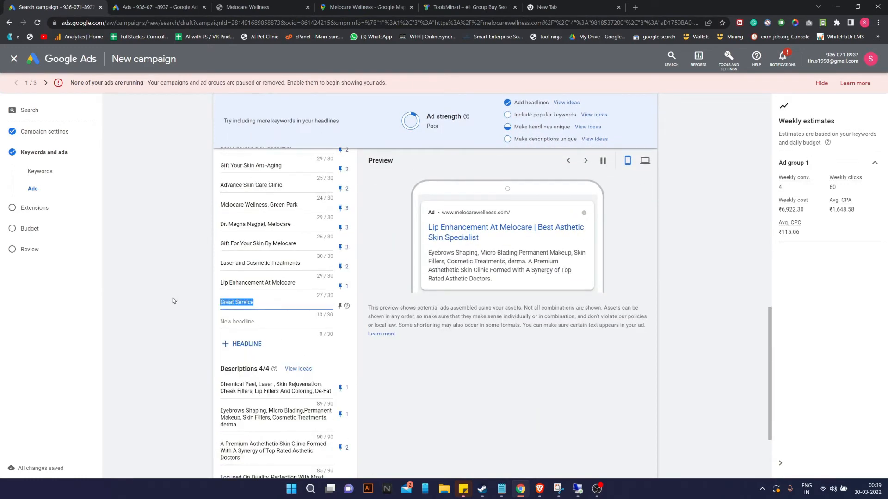
key("BackSpace")
left_click(451, 359)
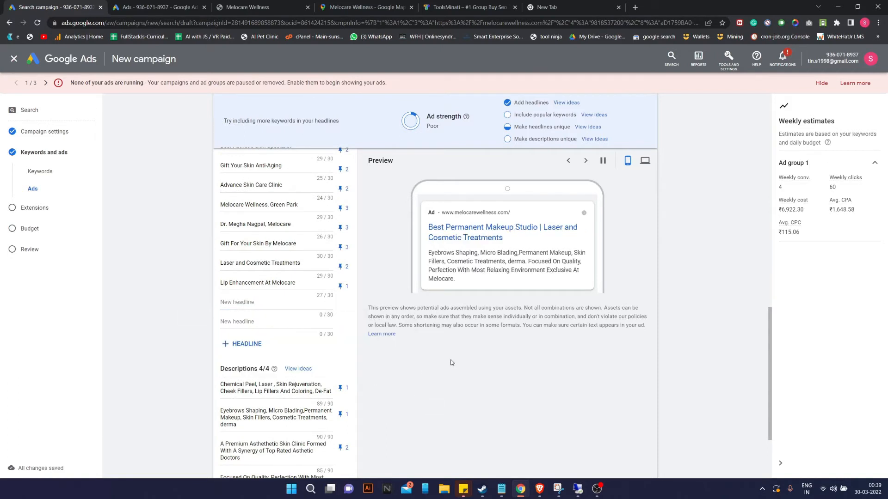
scroll(451, 360, "up", 2)
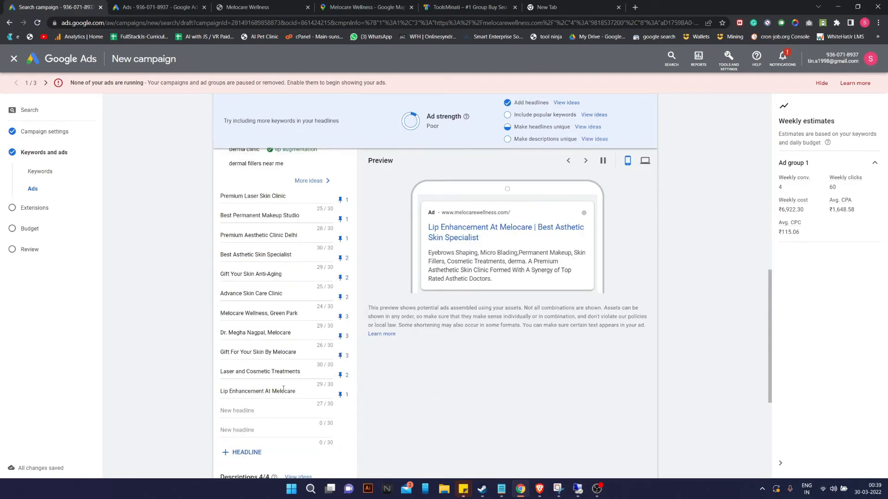
Fill the empty headline with the 'Cheek Fillers And Injections' keyword, capitalised.
left_click(593, 115)
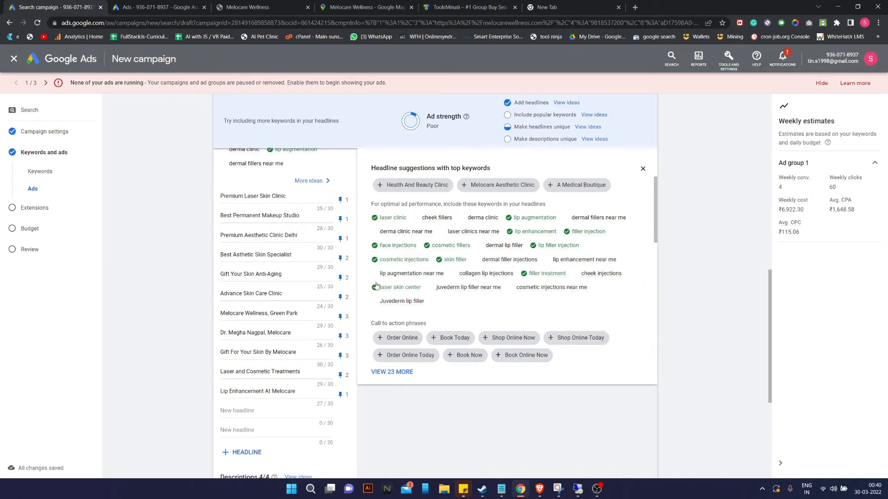
left_click_drag(420, 219, 466, 217)
key("ctrl+c")
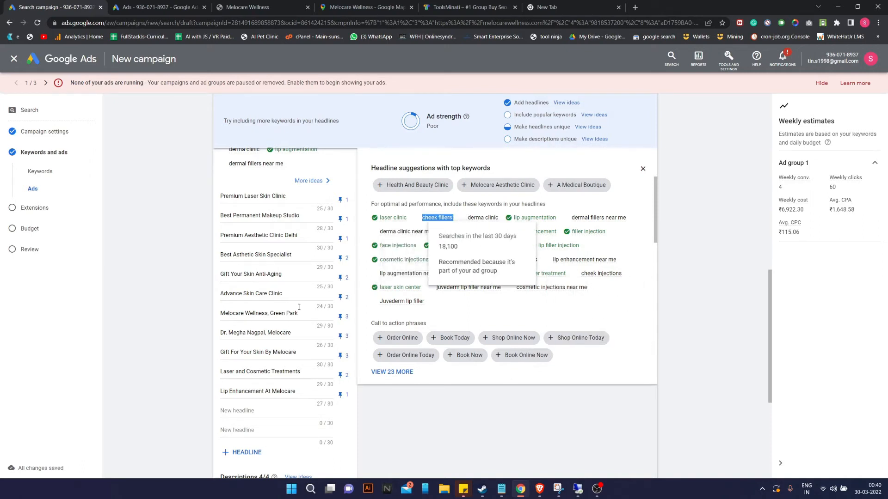
left_click(250, 410)
key("ctrl+v")
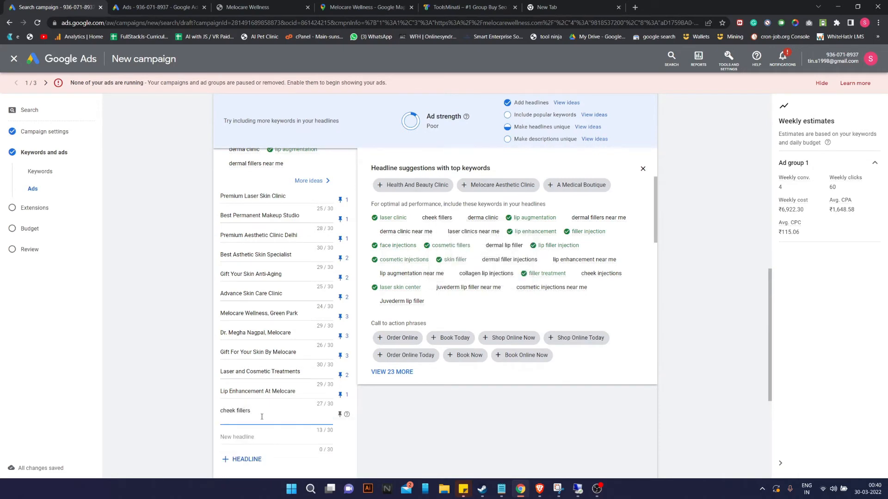
key("BackSpace")
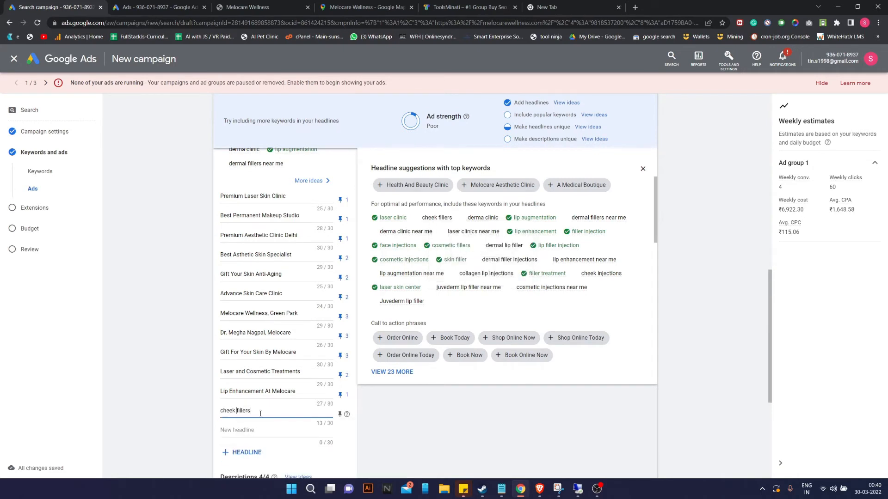
key("BackSpace")
type("C")
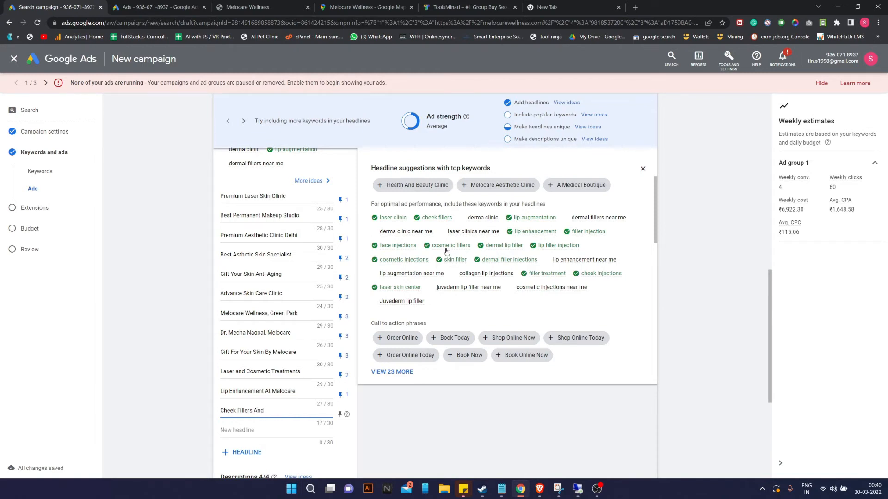
mouse_move(435, 219)
Pin both the Cheek Fillers And Injections and Lip Enhancement At Melocare headlines to position 2.
left_click(340, 414)
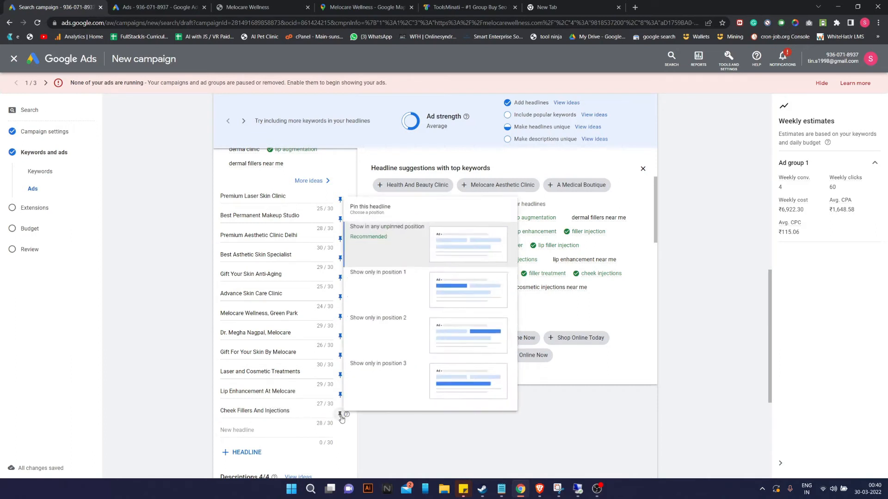
left_click(499, 336)
left_click(341, 395)
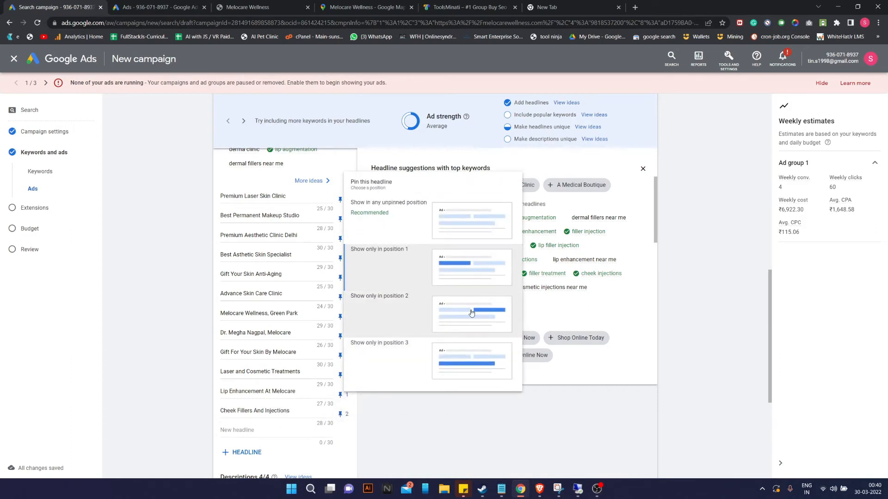
left_click(472, 315)
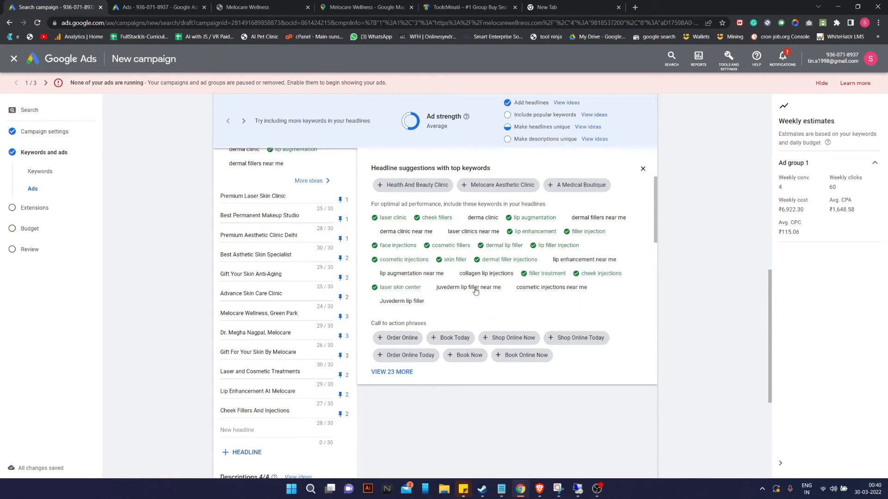
Insert 'Filler And' into the Lip Enhancement At Melocare headline.
mouse_move(380, 304)
left_click_drag(380, 304, 439, 304)
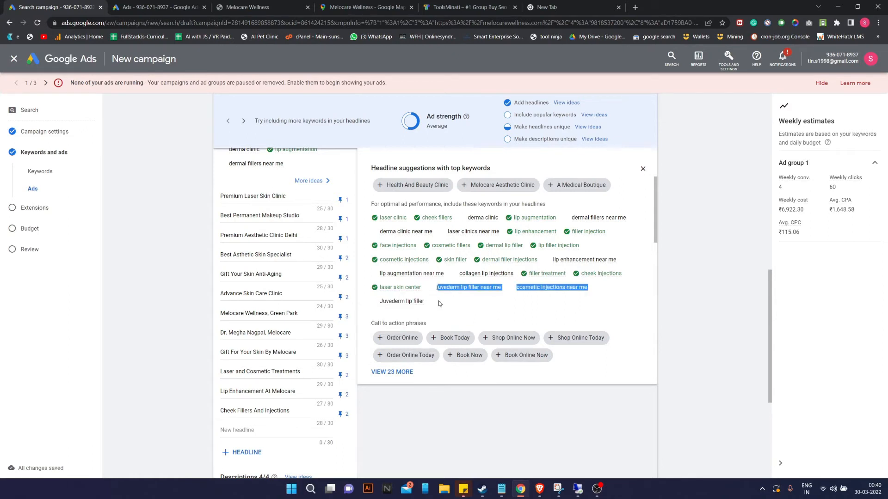
left_click(229, 393)
type("Filler")
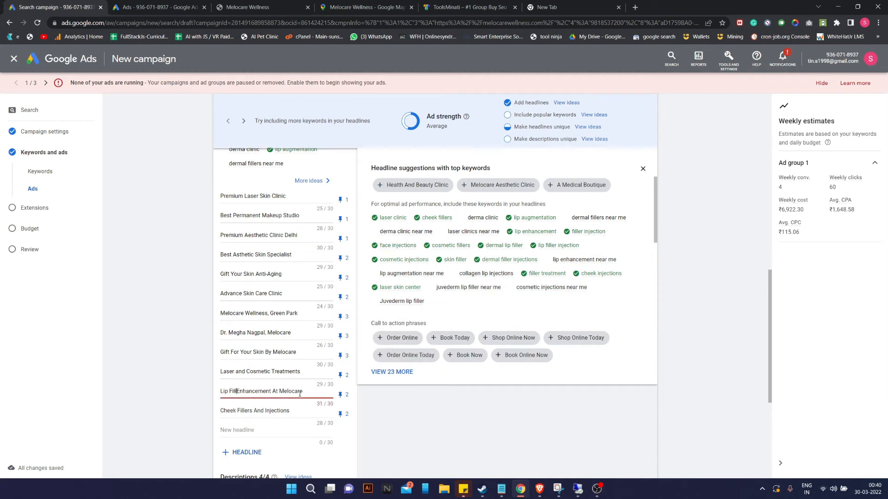
type(" And")
Trim the lip headline to 'Lip Filler And Enhancement' within 30 characters and close suggestions.
key("BackSpace")
key("BackSpace")
key("BackSpace")
key("BackSpace")
key("BackSpace")
key("BackSpace")
key("BackSpace")
key("BackSpace")
key("BackSpace")
key("BackSpace")
key("BackSpace")
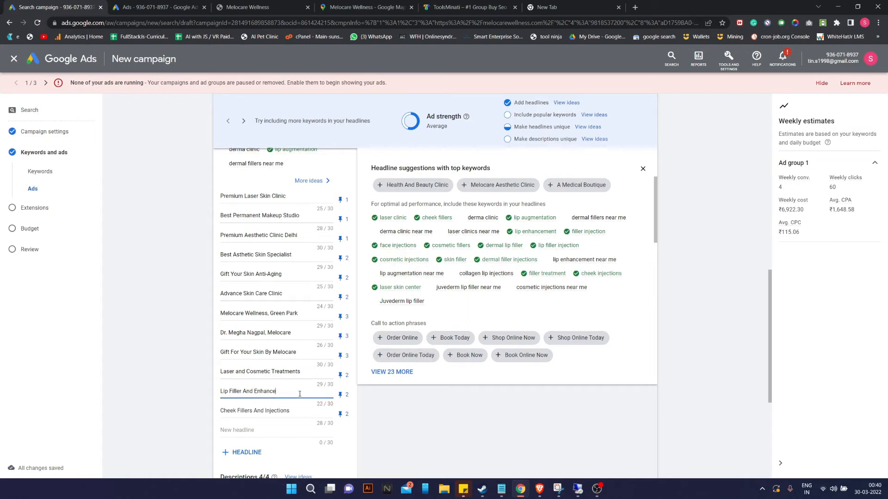
left_click(409, 427)
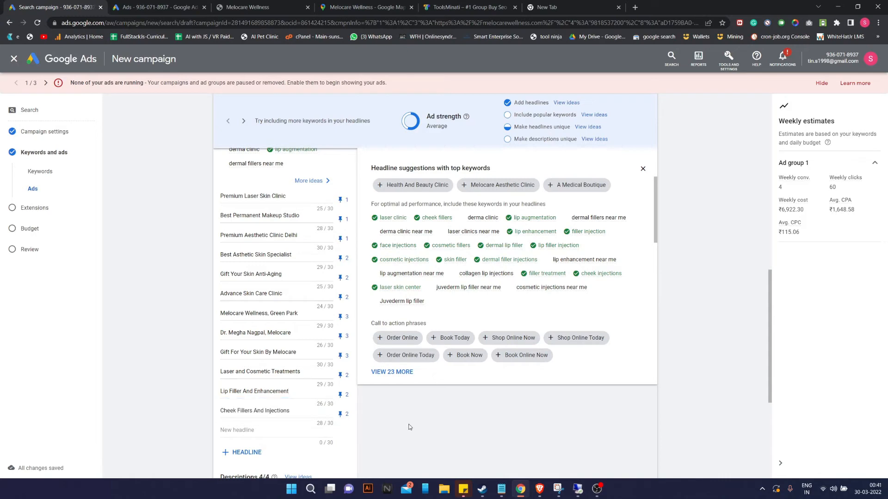
left_click(643, 169)
scroll(357, 273, "down", 1)
scroll(328, 454, "up", 3)
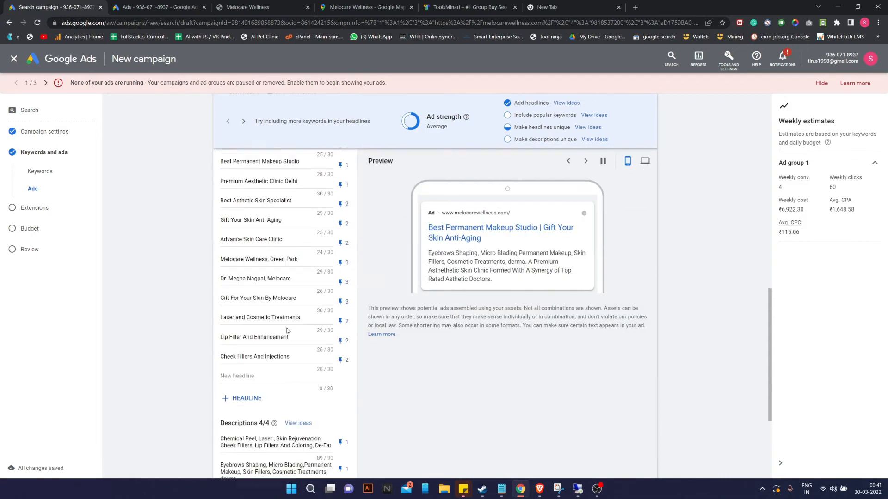
scroll(417, 172, "up", 2)
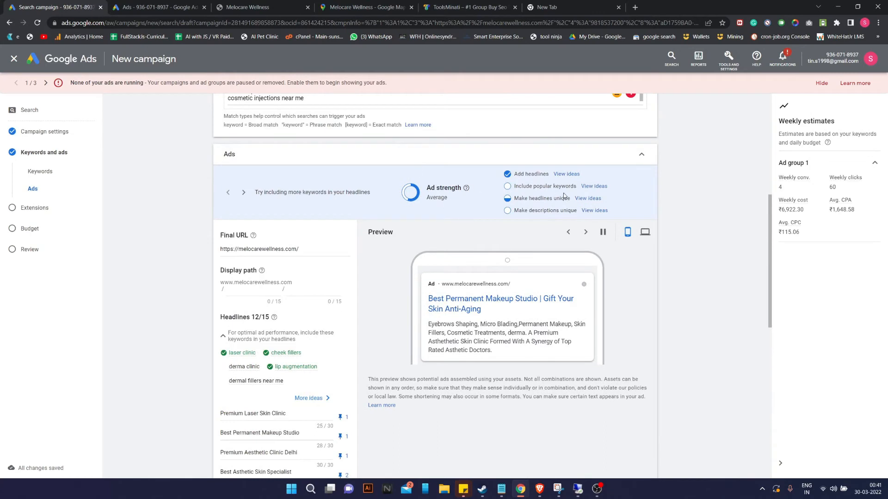
Review description and headline ideas, try the 'Find A Clinic Near You' phrase, then close suggestions.
left_click(594, 210)
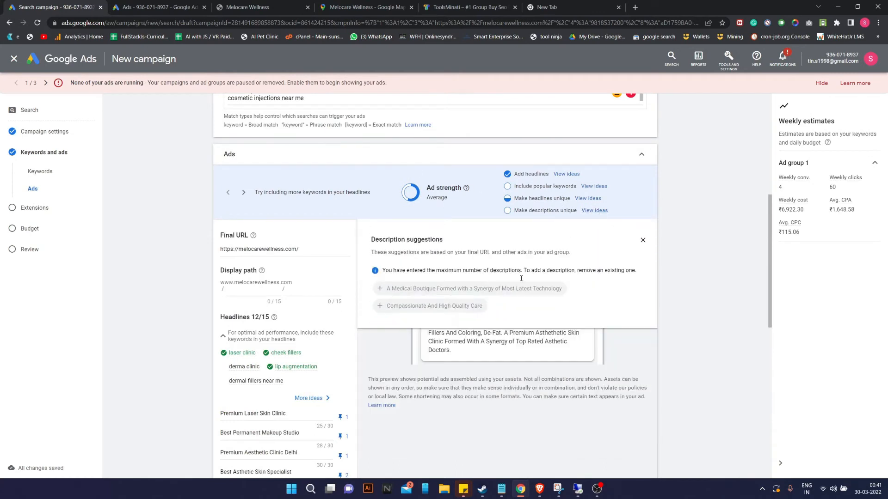
left_click(595, 187)
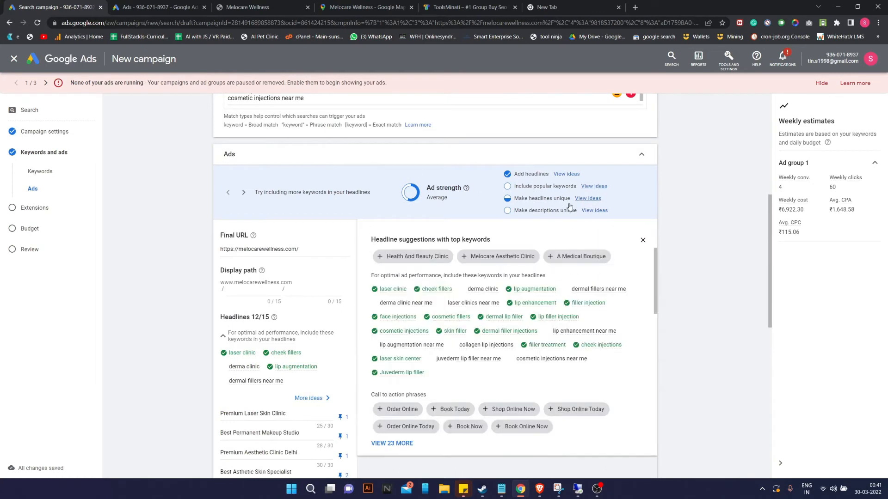
scroll(502, 285, "down", 6)
scroll(523, 343, "down", 2)
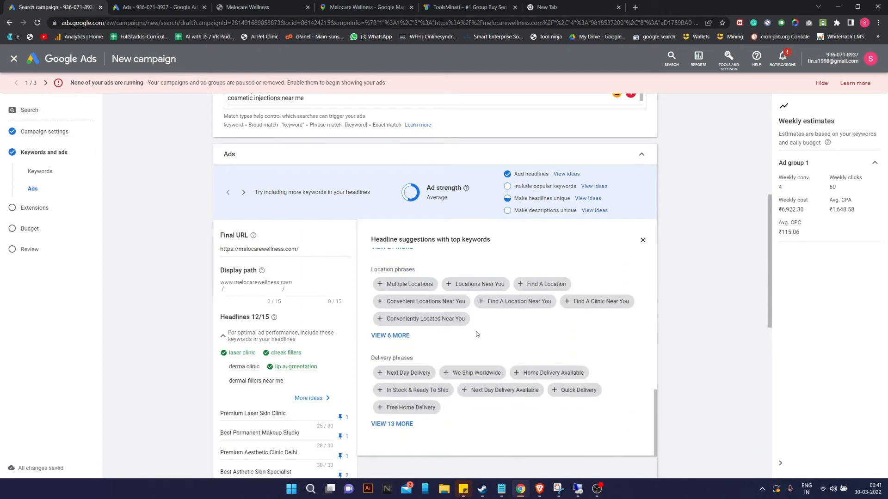
left_click(566, 306)
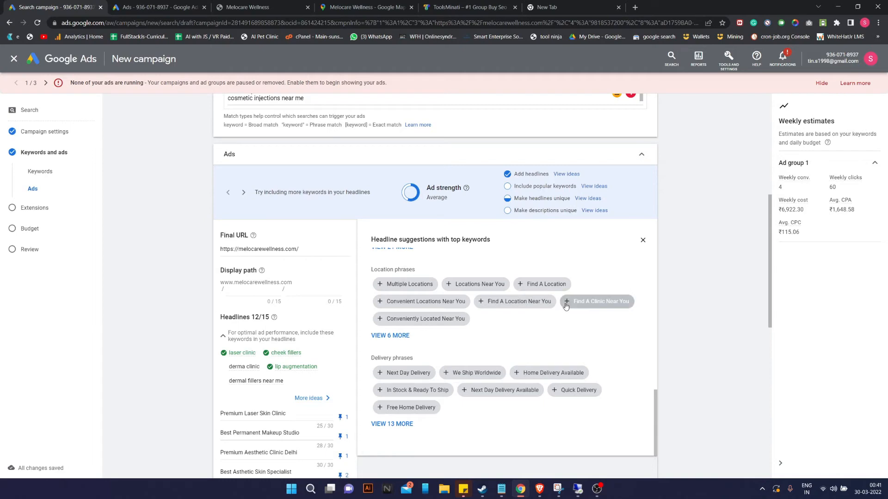
scroll(416, 336, "down", 1)
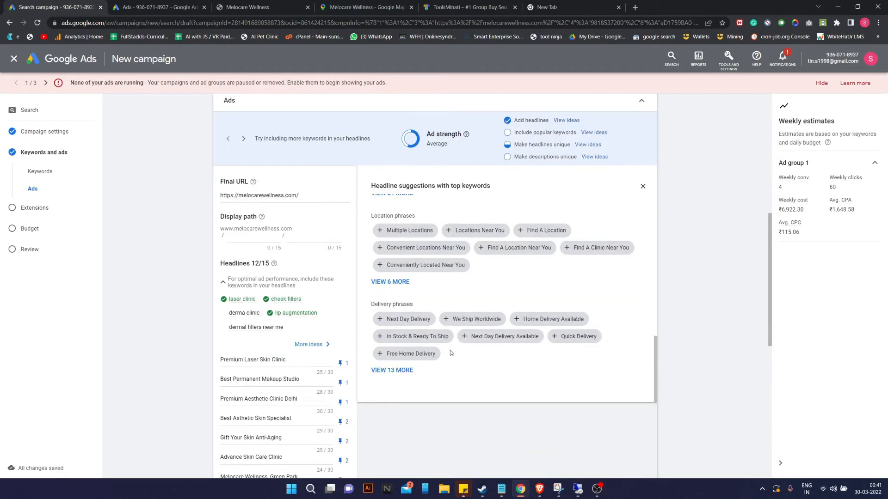
scroll(430, 288, "up", 1)
scroll(489, 367, "down", 2)
scroll(498, 402, "down", 7)
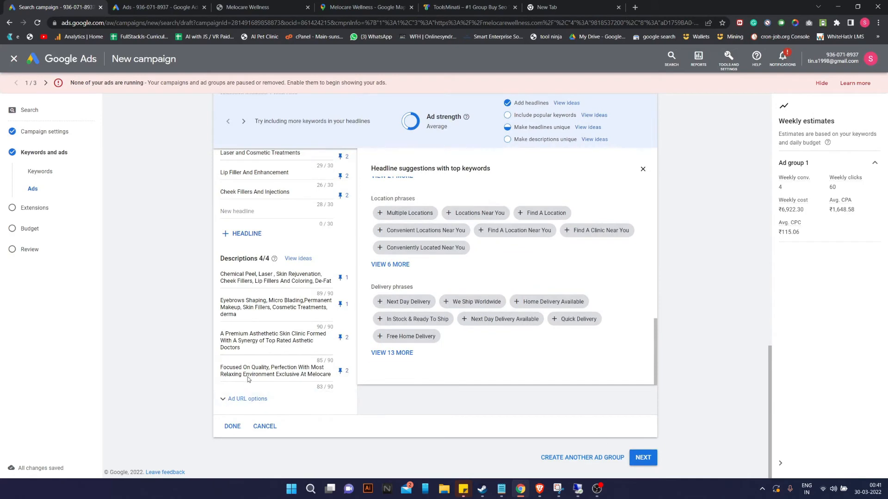
scroll(463, 323, "up", 8)
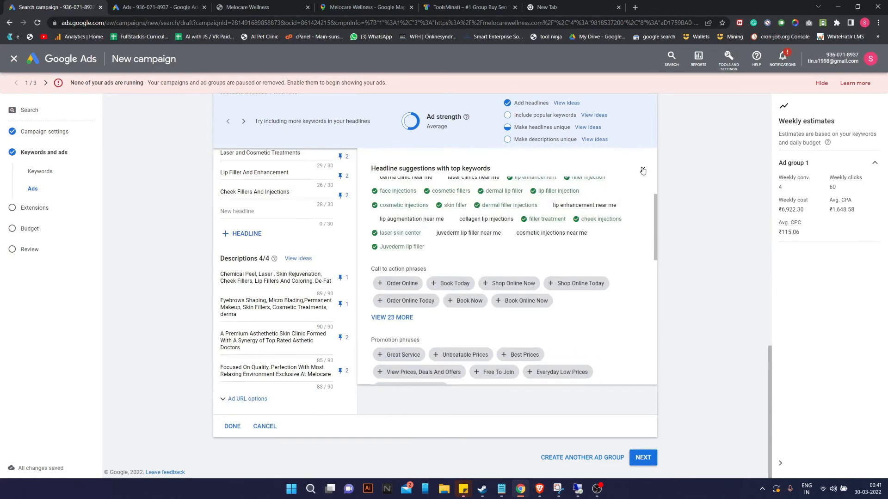
left_click(643, 171)
scroll(307, 315, "up", 6)
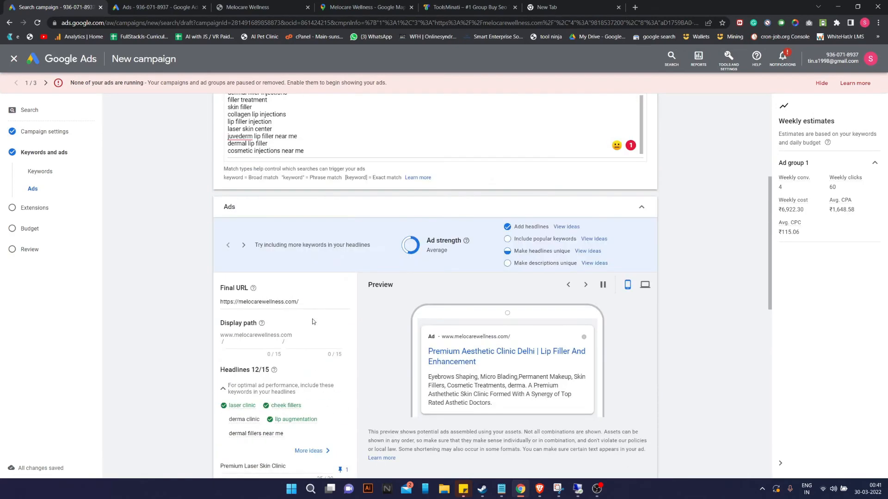
scroll(312, 322, "down", 10)
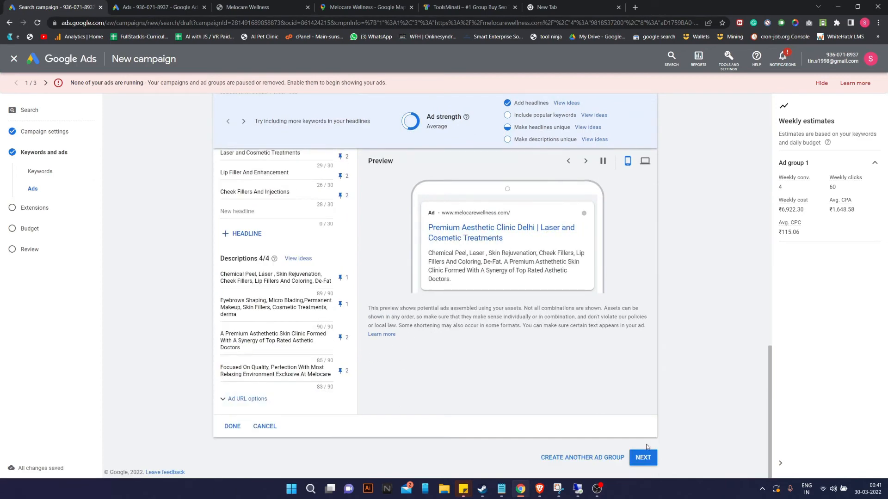
Continue from the ads step to the campaign's Extensions step.
left_click(644, 457)
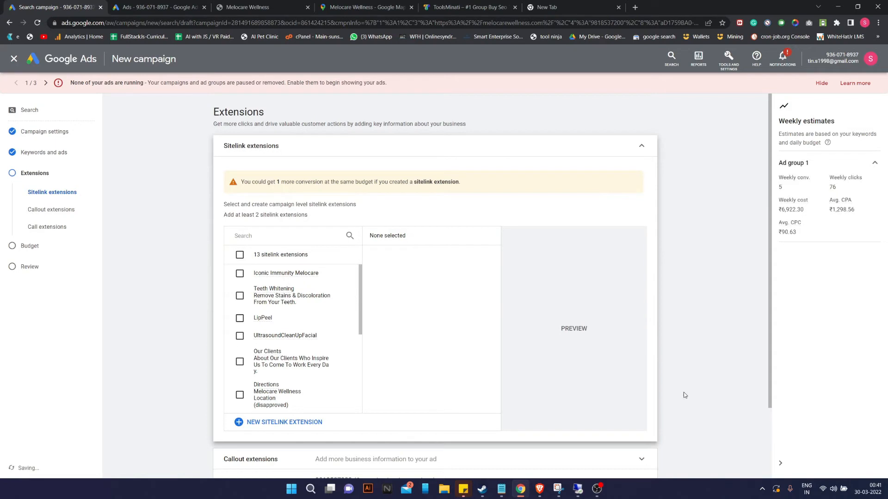
scroll(333, 286, "down", 5)
scroll(331, 301, "up", 5)
scroll(331, 303, "down", 8)
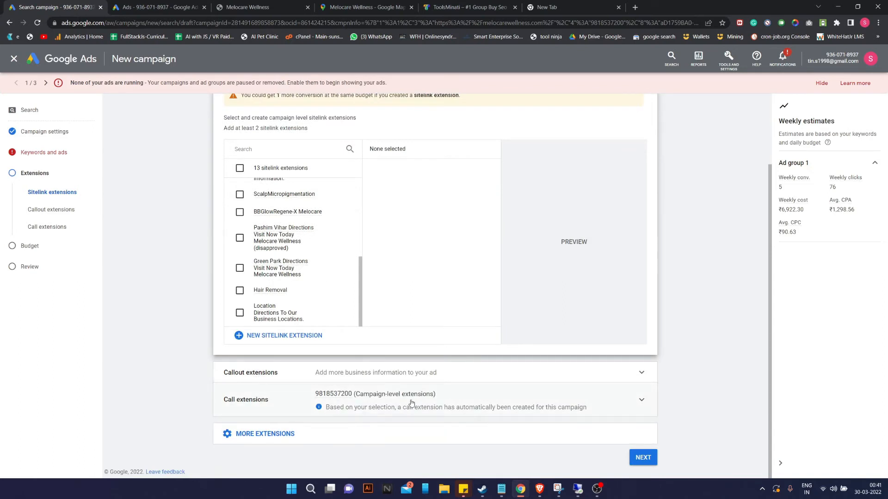
In Callout extensions, select the Paschim Viahr callout, discard an edit, and deselect it.
left_click(247, 373)
scroll(312, 389, "down", 3)
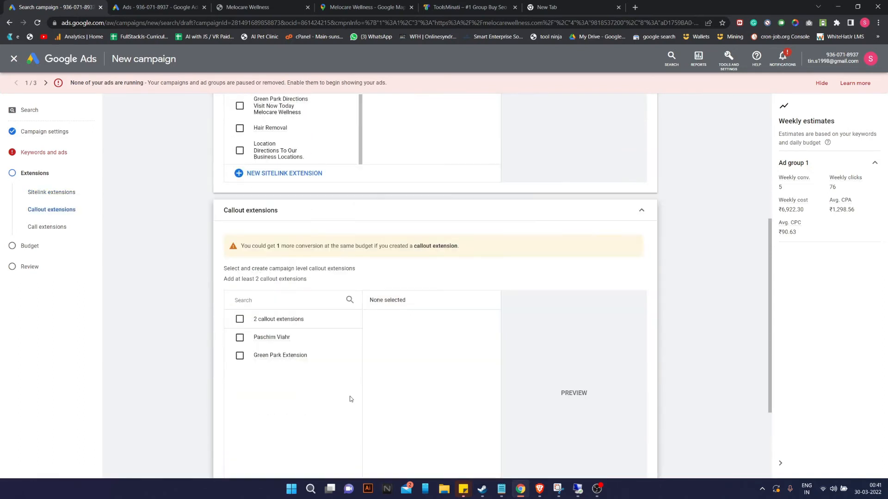
left_click(239, 341)
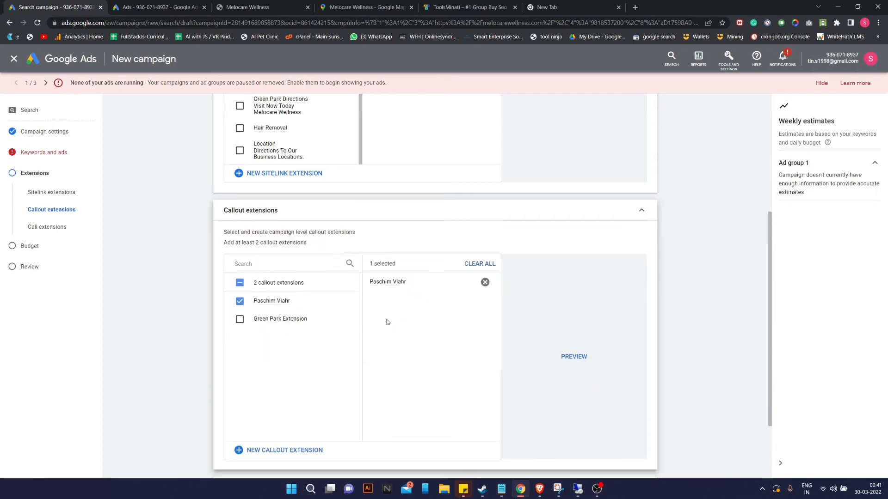
left_click(466, 283)
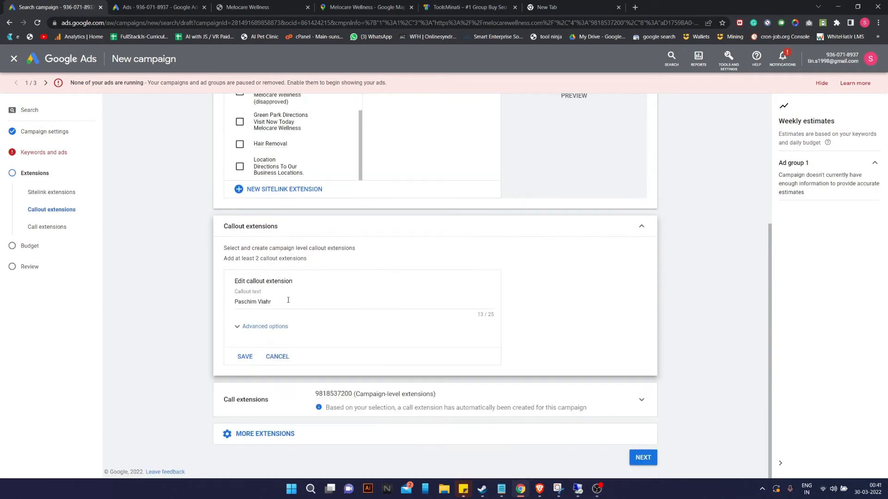
left_click(278, 356)
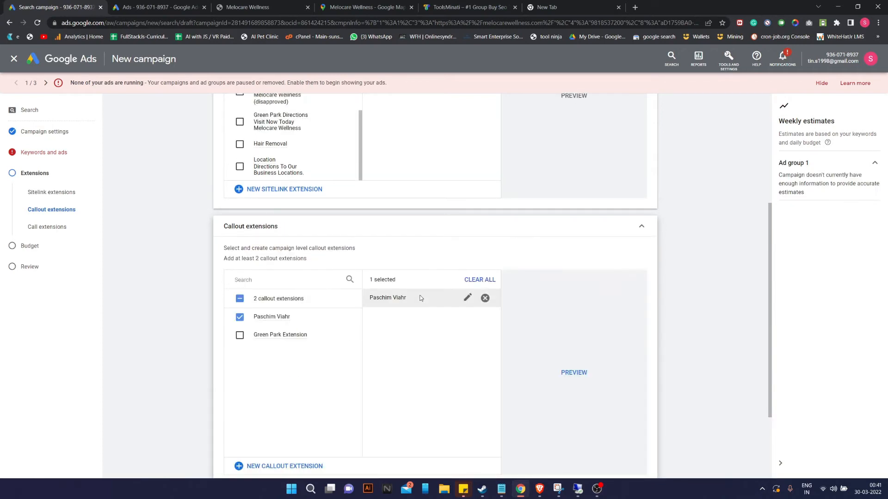
left_click(485, 300)
scroll(267, 288, "up", 5)
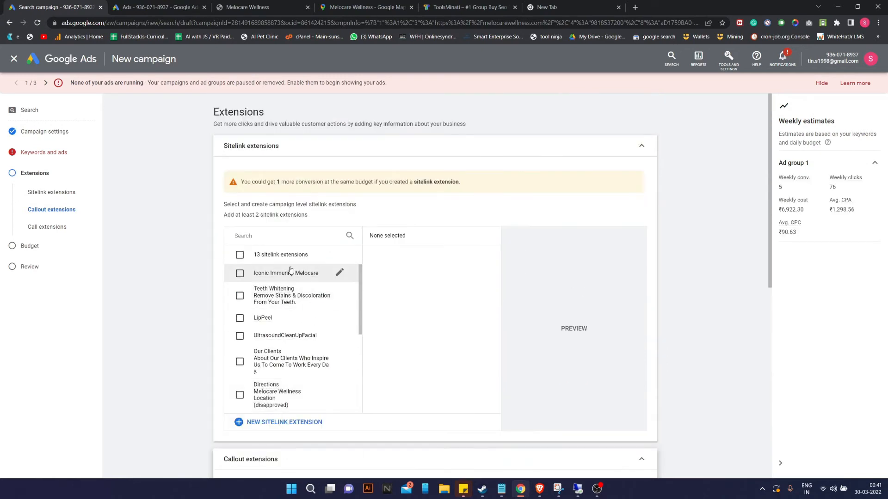
scroll(293, 321, "down", 5)
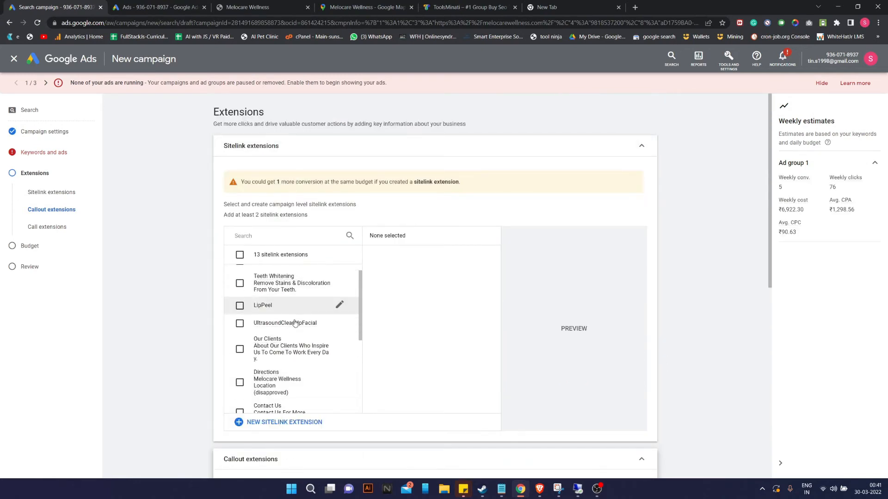
Start a new sitelink extension form and put the cursor in Sitelink 1's text field.
left_click(264, 423)
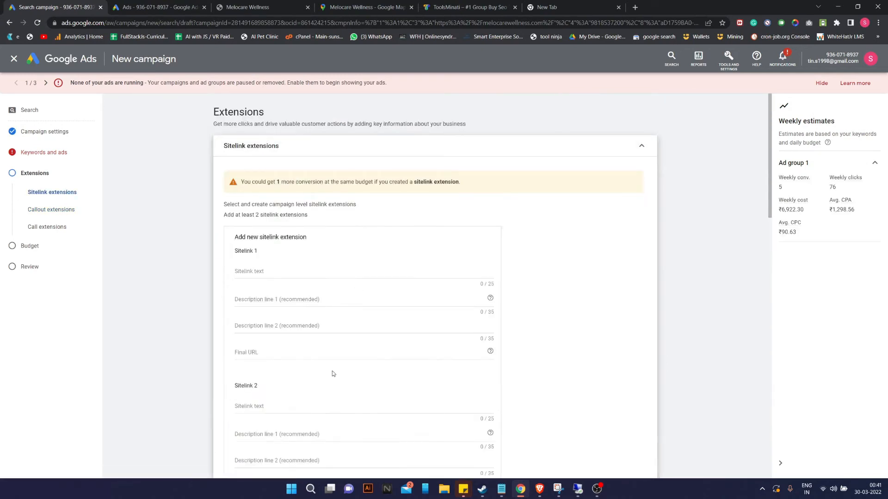
left_click(306, 270)
left_click(550, 279)
scroll(426, 202, "down", 10)
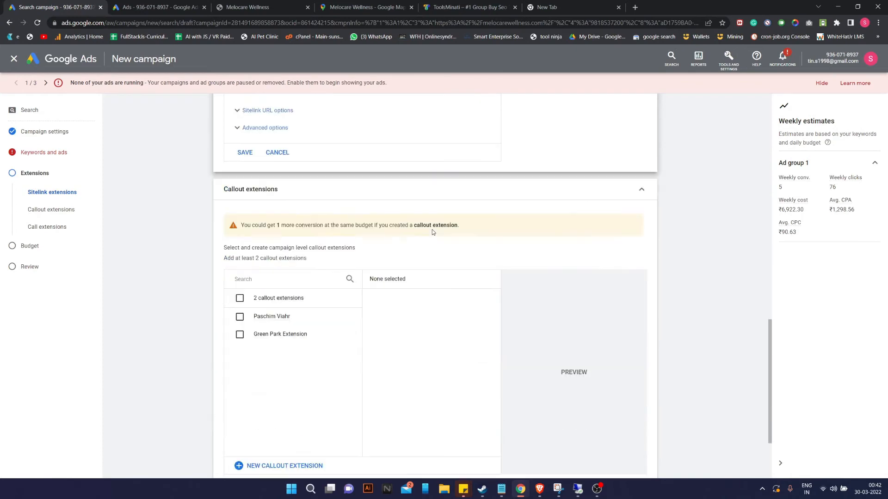
scroll(432, 229, "down", 3)
scroll(432, 232, "up", 10)
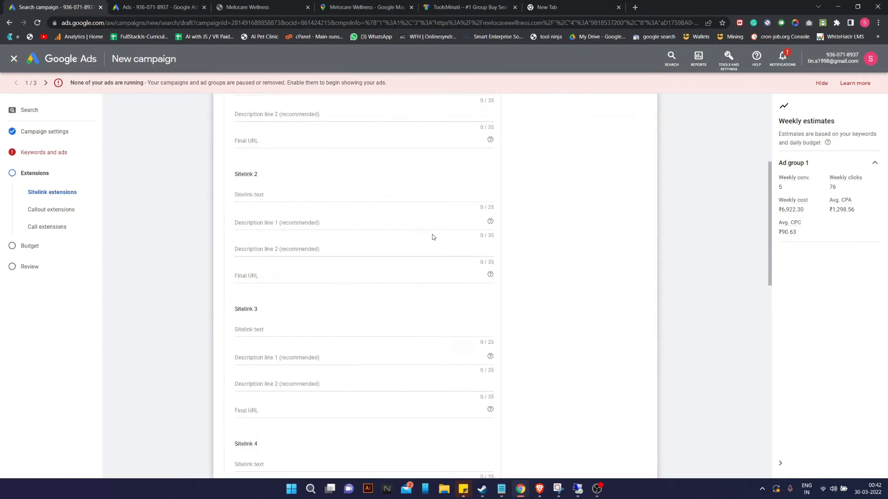
scroll(433, 237, "up", 5)
left_click(352, 273)
On the Melocare Wellness site, browse the Bespoke Packages and Dull Face pages, returning home.
left_click(224, 5)
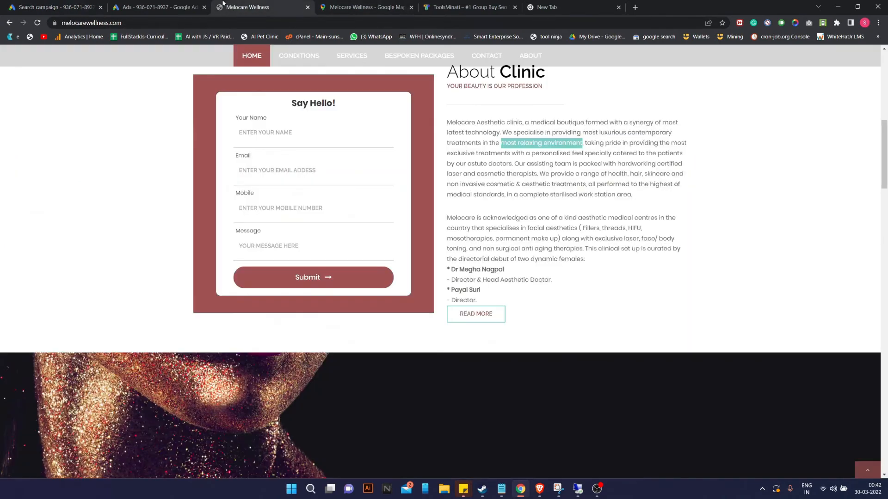
scroll(292, 178, "up", 10)
left_click(365, 116)
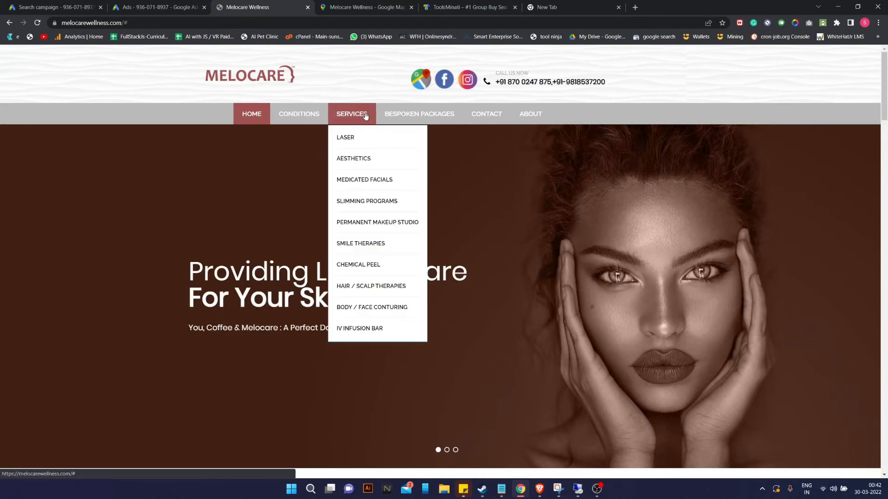
mouse_move(346, 115)
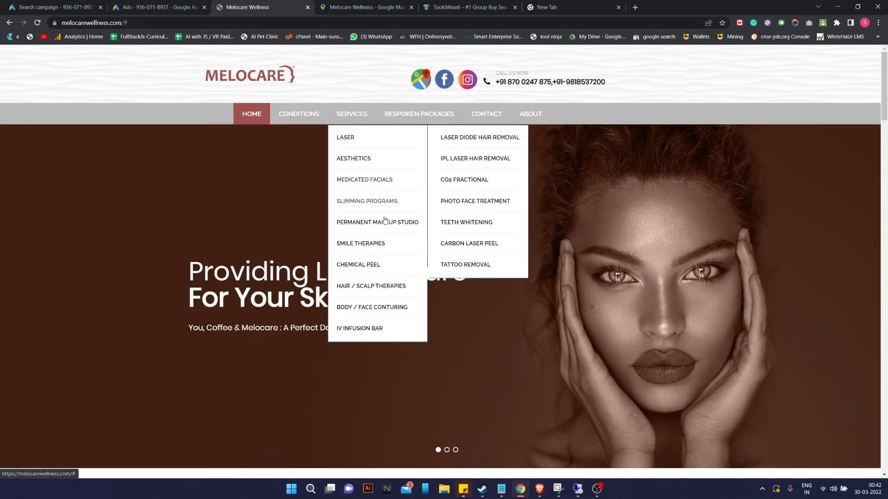
scroll(370, 217, "down", 7)
scroll(376, 261, "up", 6)
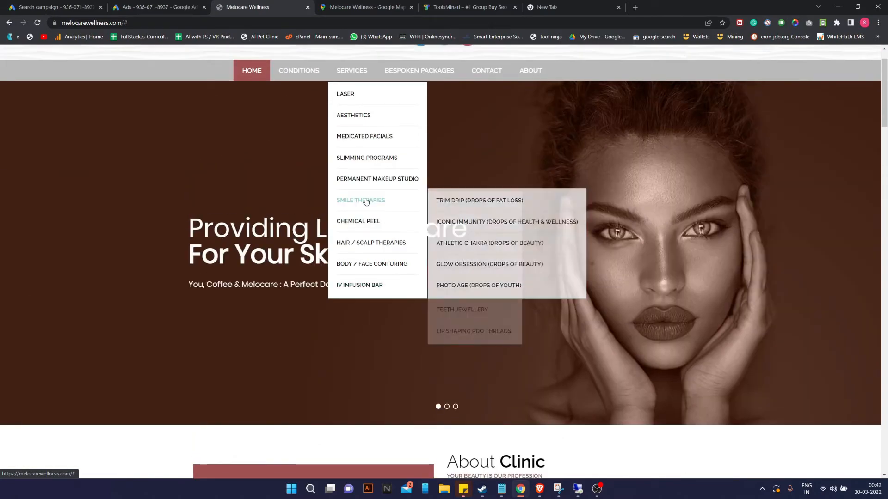
scroll(366, 201, "up", 1)
left_click(412, 113)
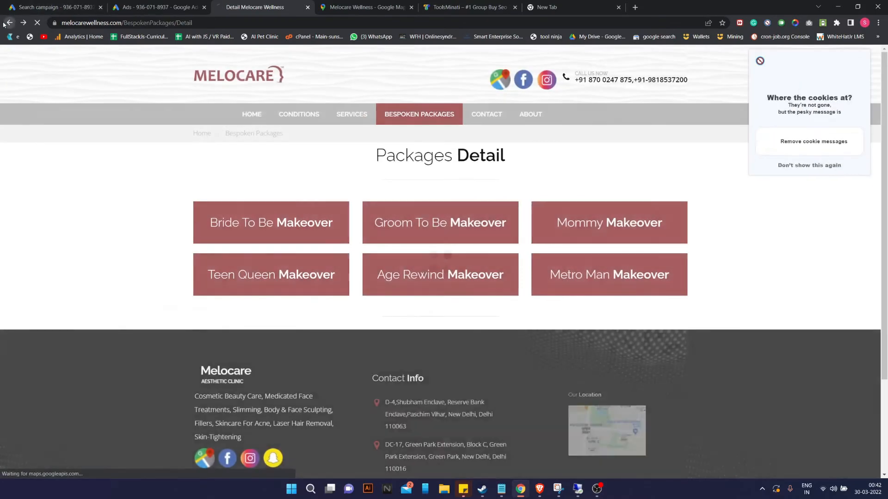
left_click(9, 22)
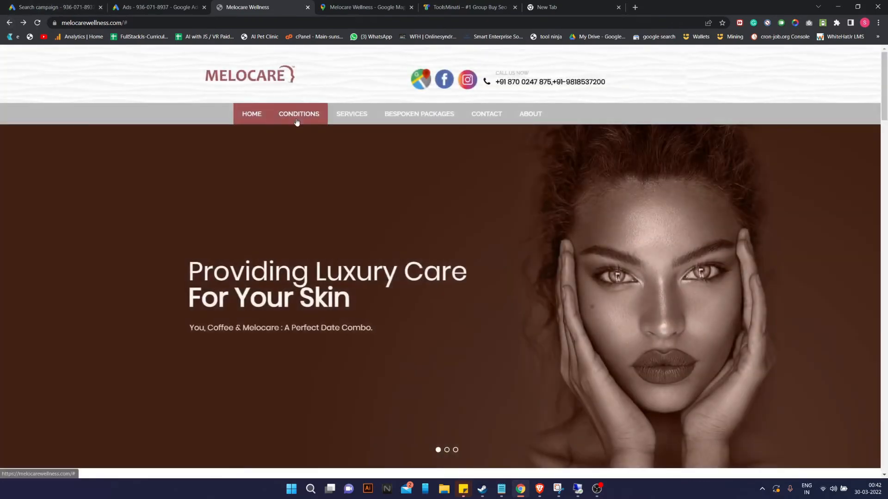
mouse_move(299, 114)
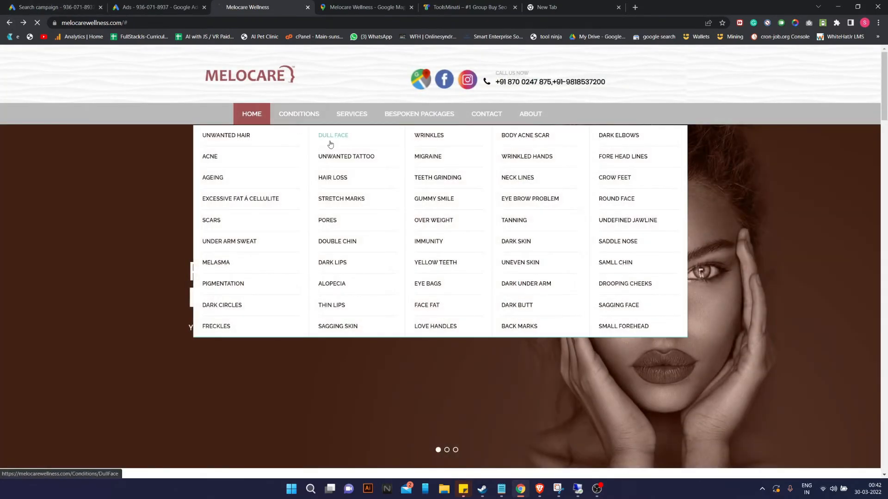
left_click(330, 143)
left_click(9, 22)
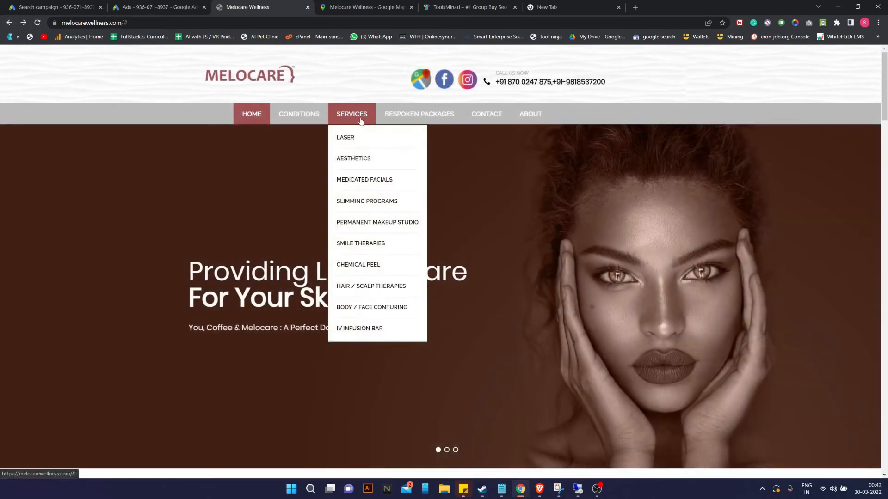
Open the Lip Enhancement service page, select its address, and return to Google Ads.
mouse_move(373, 157)
mouse_move(452, 162)
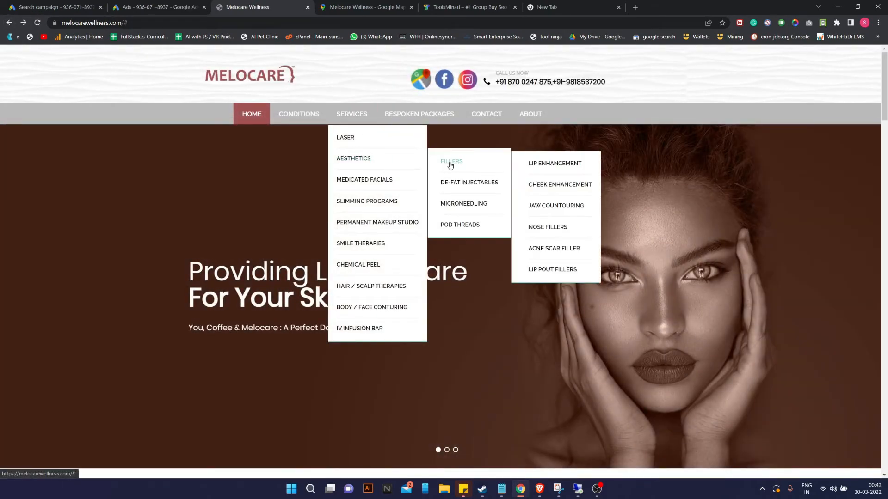
left_click(563, 165)
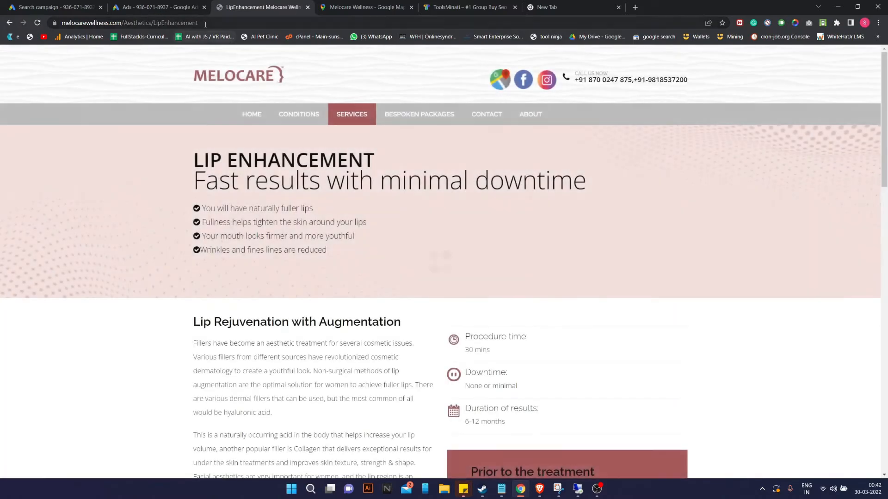
left_click(206, 24)
key("ctrl+c")
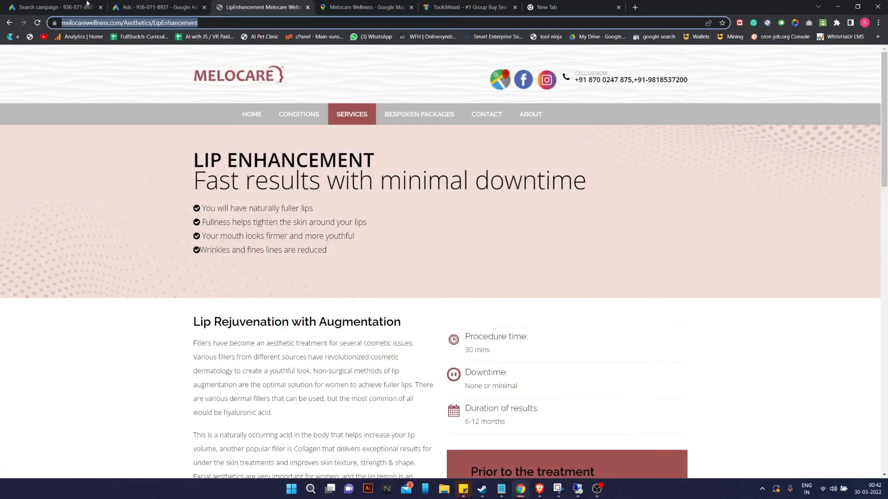
left_click(56, 7)
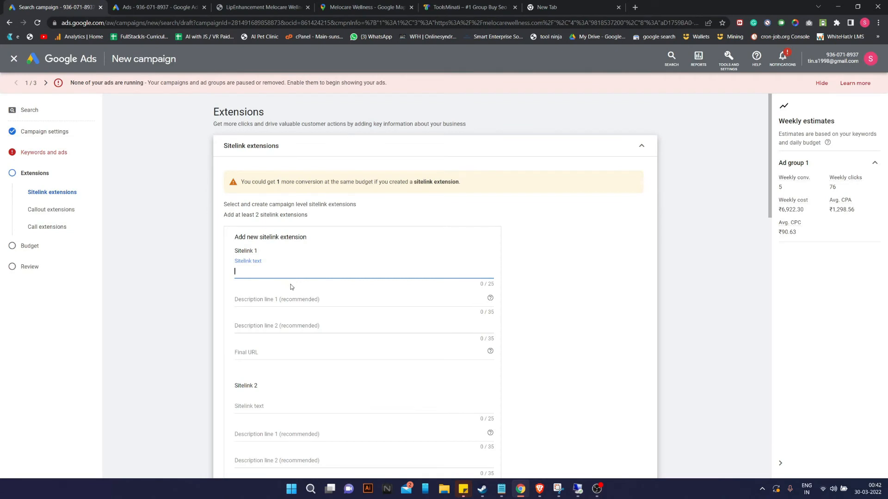
Give Sitelink 1 the Lip Enhancement page URL and the text 'Lip Fillers'.
left_click(259, 352)
key("ctrl+v")
left_click(277, 270)
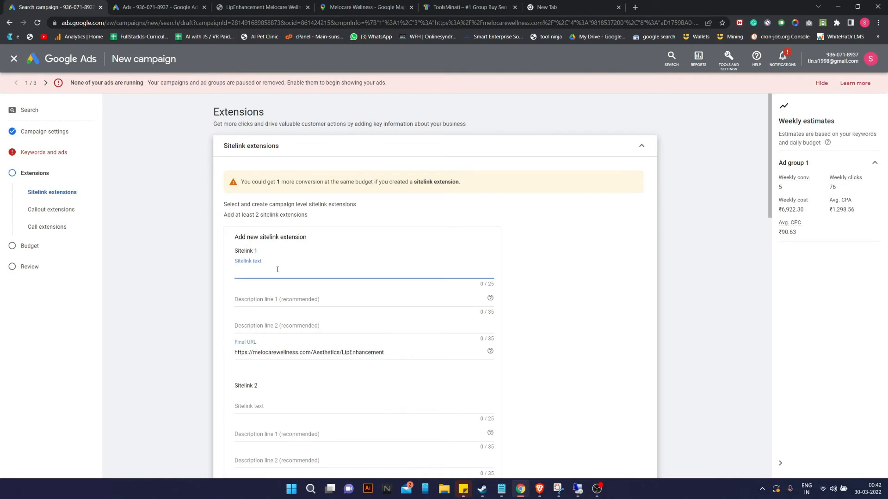
type("Lip Fillers And Enhancement")
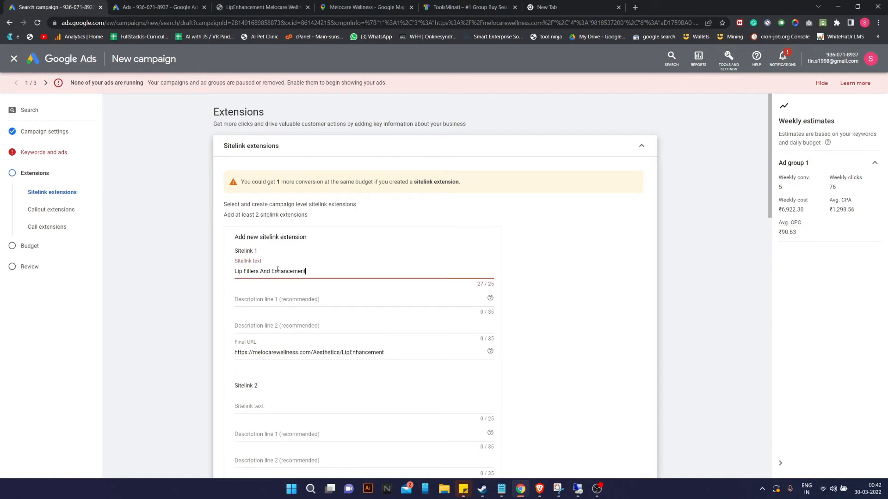
left_click_drag(307, 271, 226, 273)
key("BackSpace")
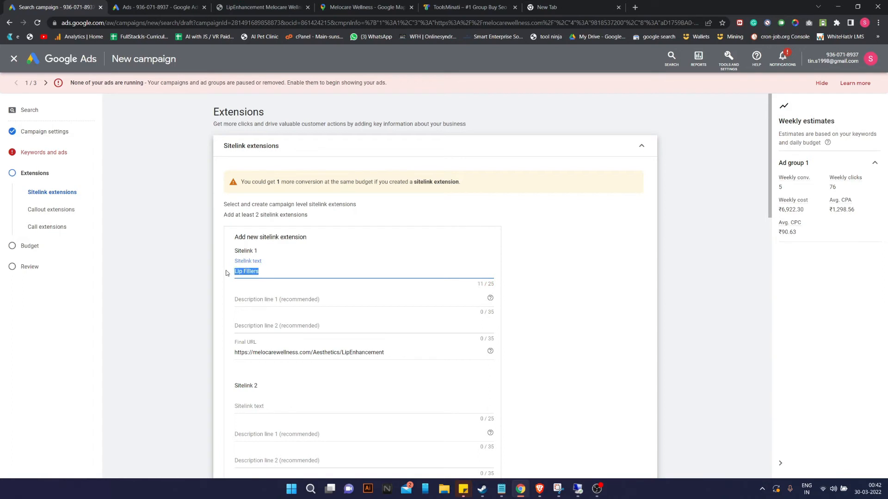
type("A")
type("ip Fillers")
Enter Sitelink 1 descriptions 'Know All About Lip Fillers' and 'Lip Enhancement and Many More'.
left_click(270, 300)
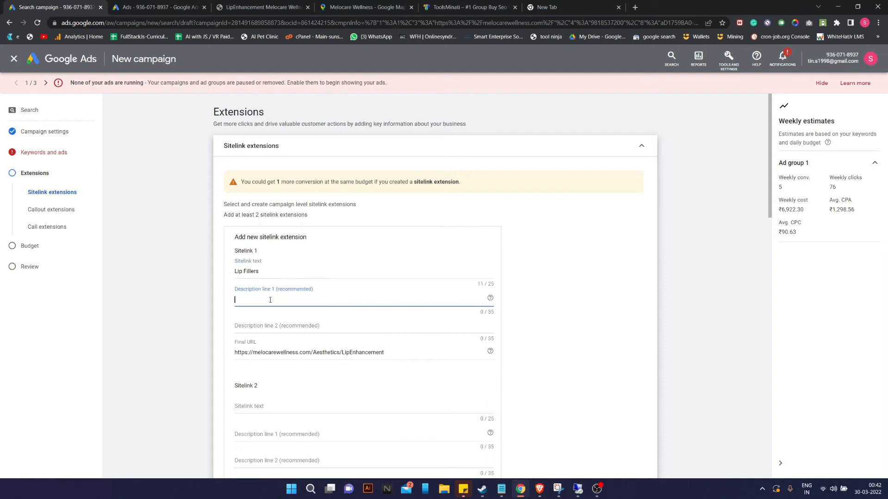
type("Know All")
type(" About")
type(" Lip Fillers And")
key("BackSpace")
key("BackSpace")
key("BackSpace")
left_click(264, 325)
type("Lip Enha")
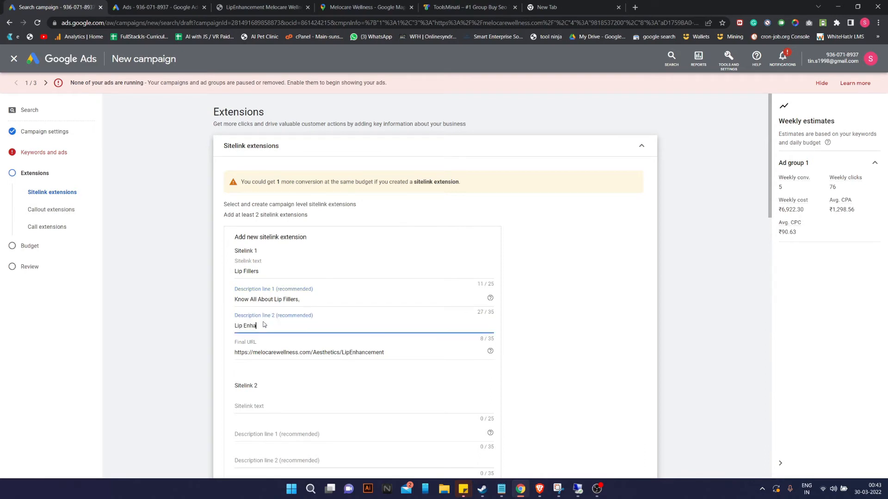
type("ncement and Many More")
left_click(546, 274)
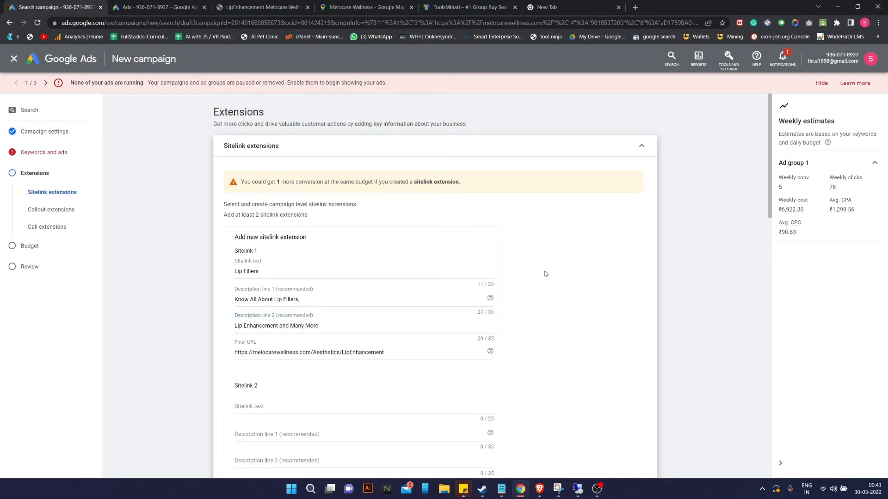
left_click(241, 3)
Browse the Laser services, then open the Carbon Laser Peel page and select its address.
mouse_move(351, 115)
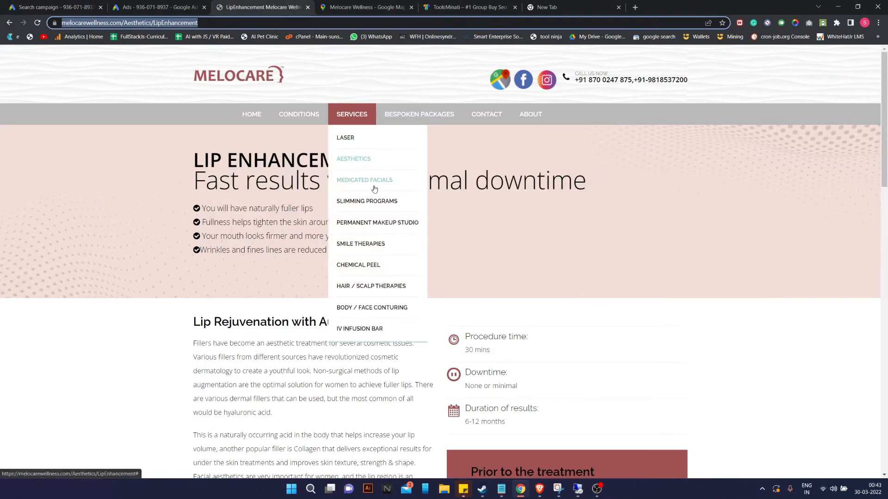
left_click(346, 137)
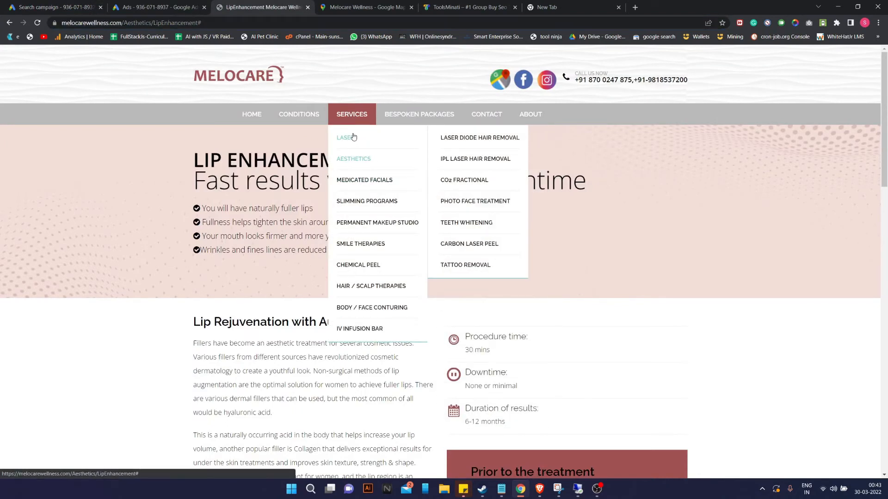
left_click(465, 139)
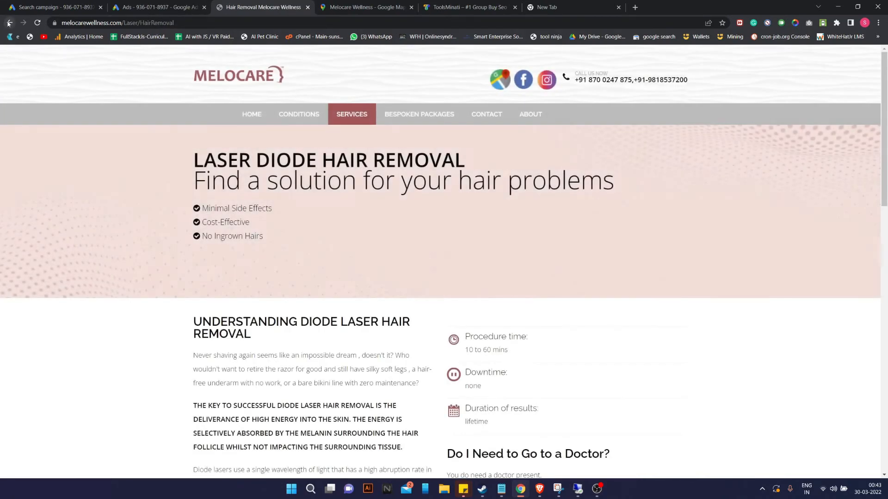
left_click(9, 23)
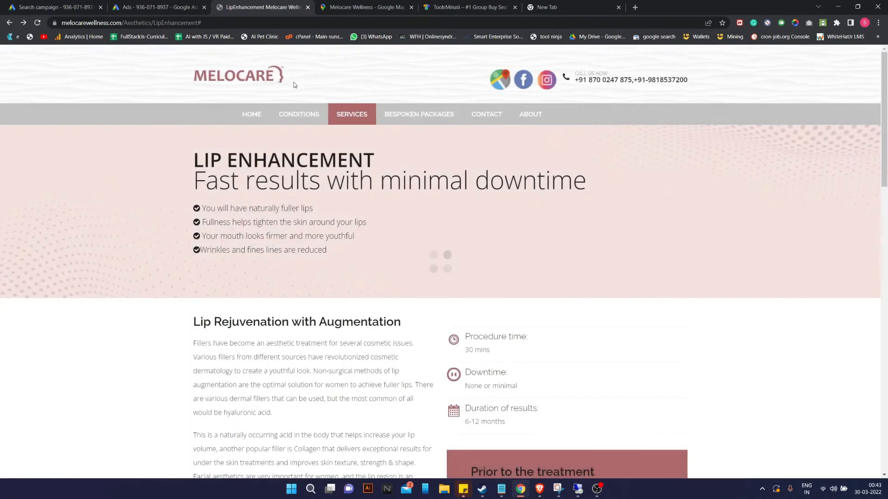
mouse_move(303, 117)
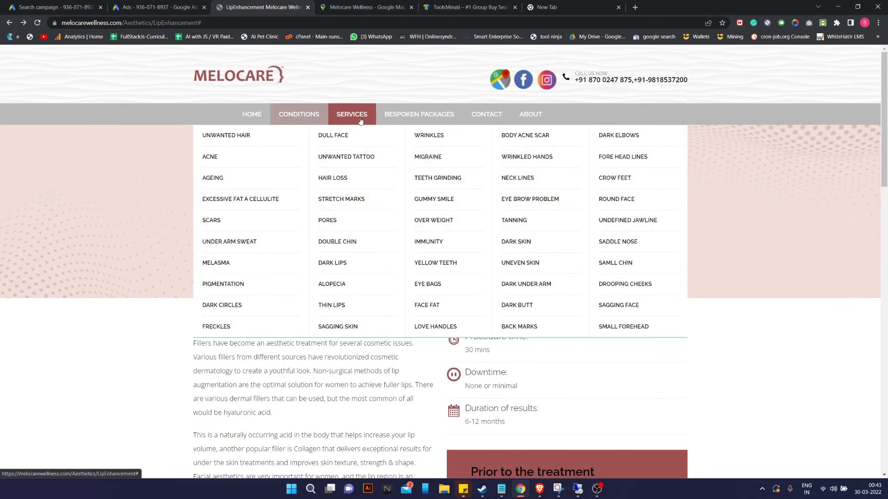
mouse_move(351, 116)
mouse_move(373, 167)
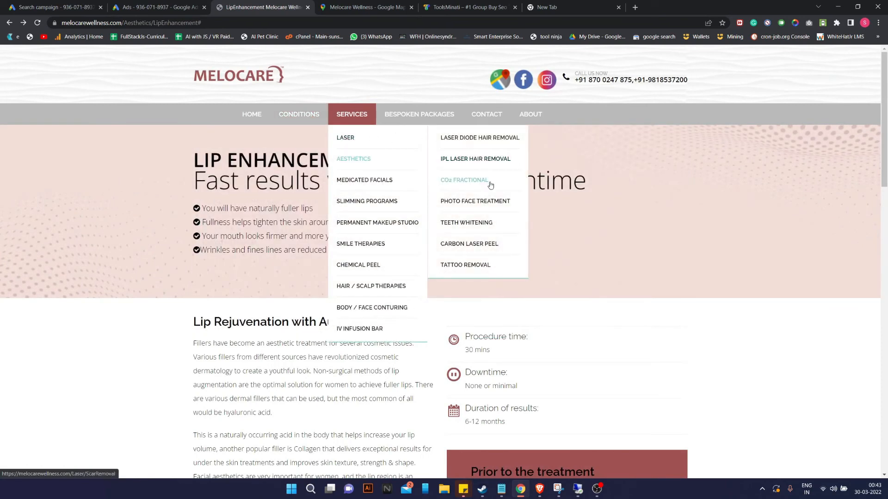
left_click(508, 249)
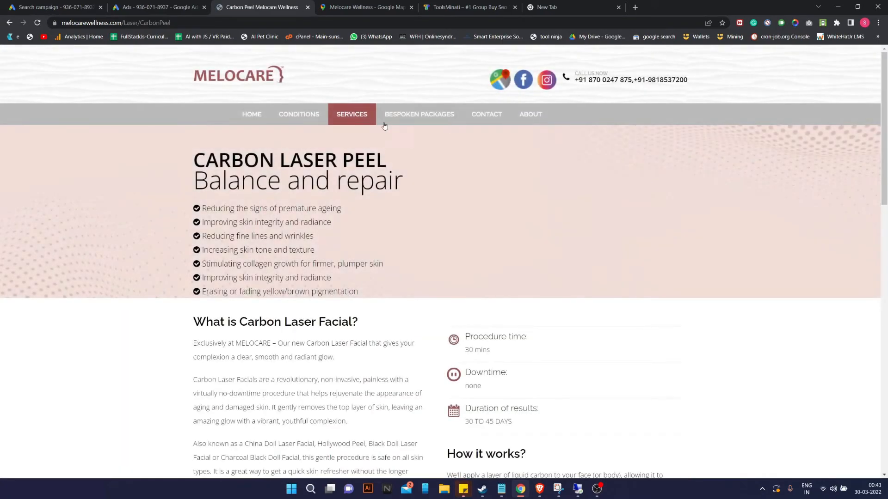
left_click(185, 23)
key("ctrl+c")
Paste the Carbon Peel page URL into Sitelink 2 and name it 'Skin Laser Treatment'.
left_click(61, 4)
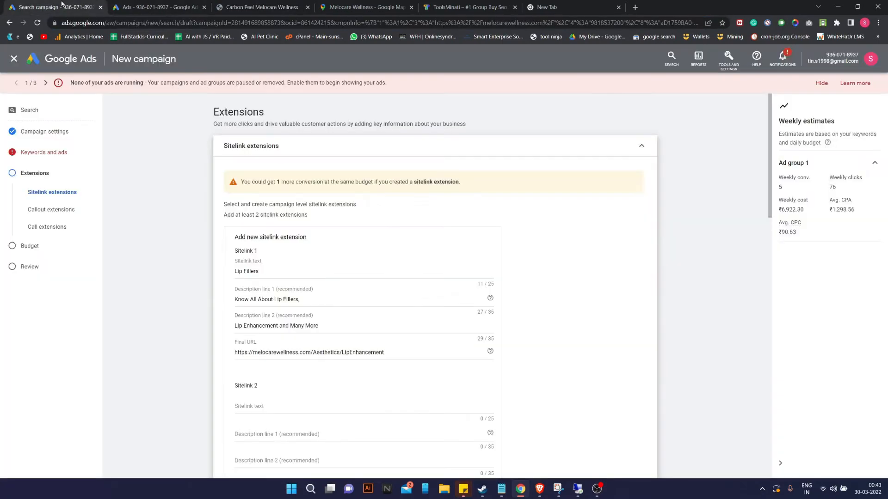
scroll(296, 280, "down", 2)
left_click(264, 302)
left_click(261, 379)
key("ctrl+v")
left_click(254, 296)
type("Skin La")
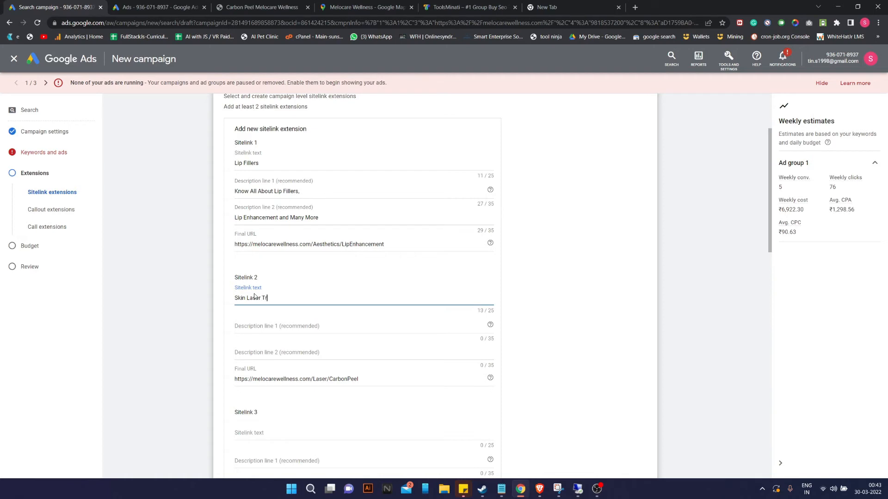
type("ser Treatment")
Give Sitelink 2 the descriptions 'Know All About Skin Laser Treatment' and 'And Different Process'.
left_click(262, 324)
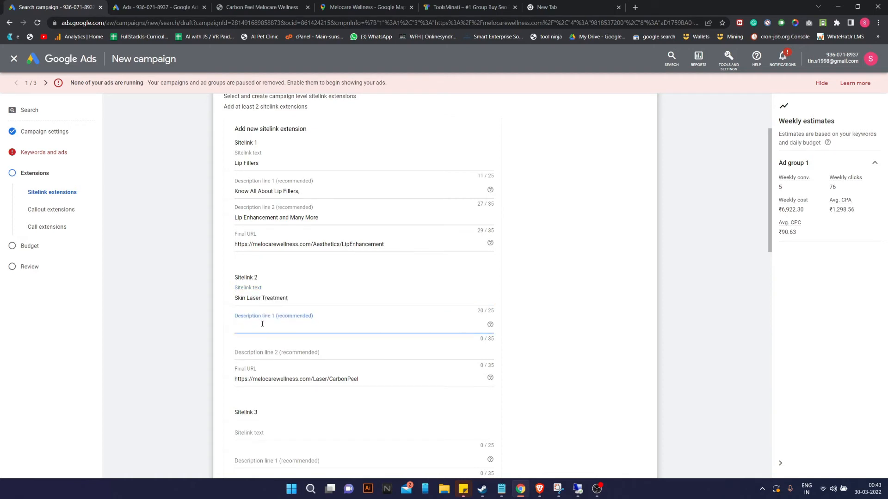
type("Know All About Skin Laser Treatments")
key("BackSpace")
left_click(266, 355)
type("And ")
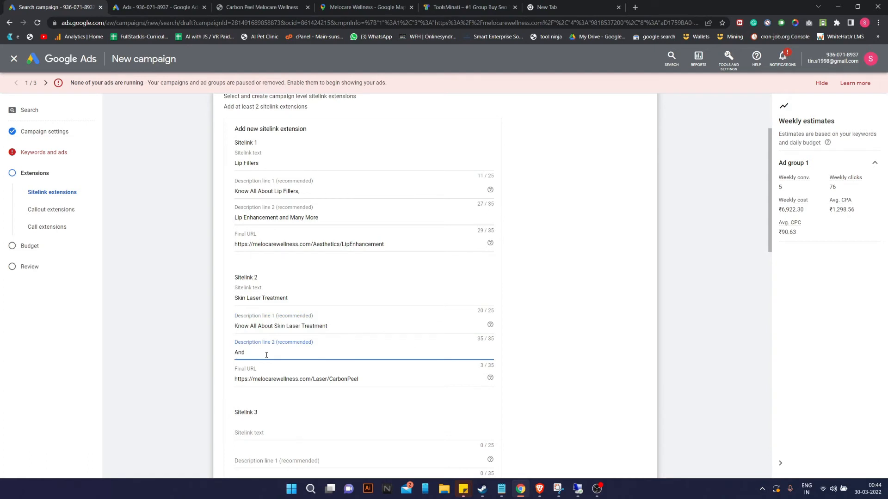
type("Different Process")
left_click(571, 330)
scroll(478, 299, "down", 1)
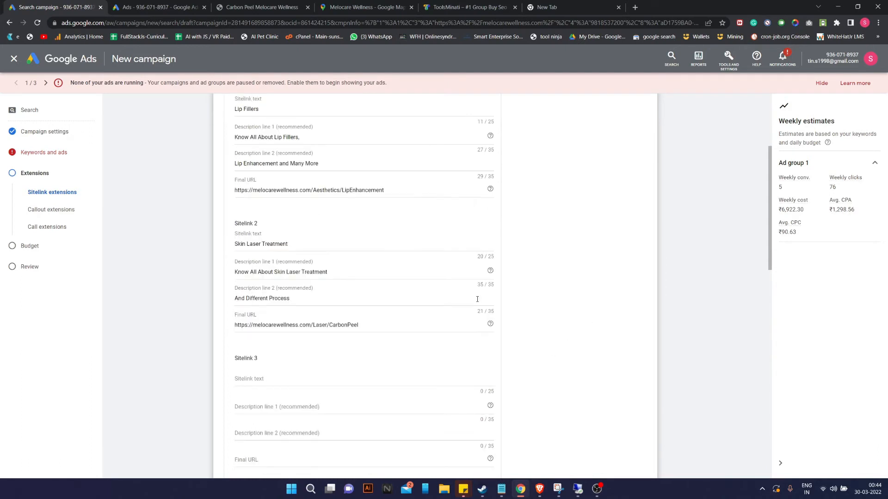
scroll(284, 283, "up", 1)
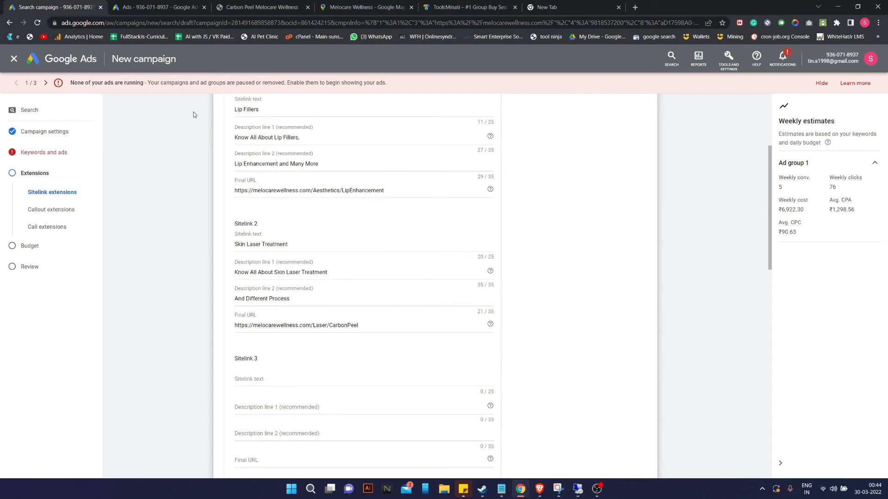
Open the Tattoo Removal page from the Melocare site's Services > Laser menu.
left_click(223, 7)
mouse_move(352, 116)
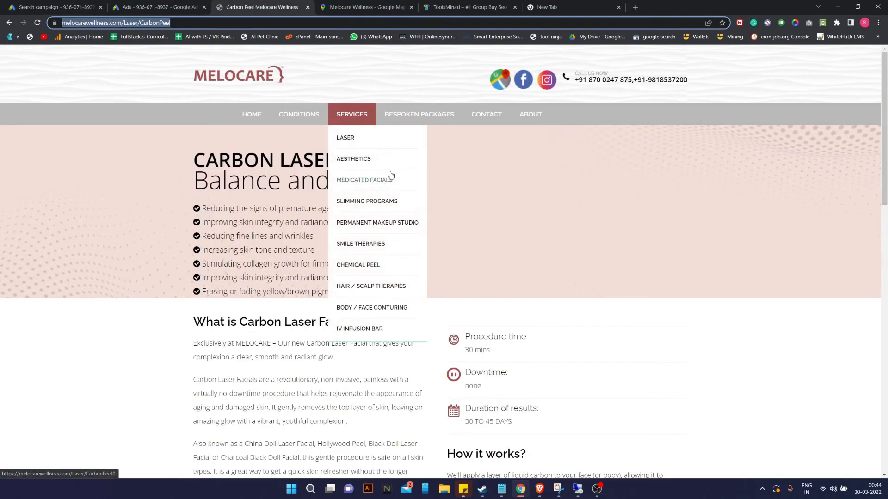
mouse_move(393, 138)
left_click(474, 266)
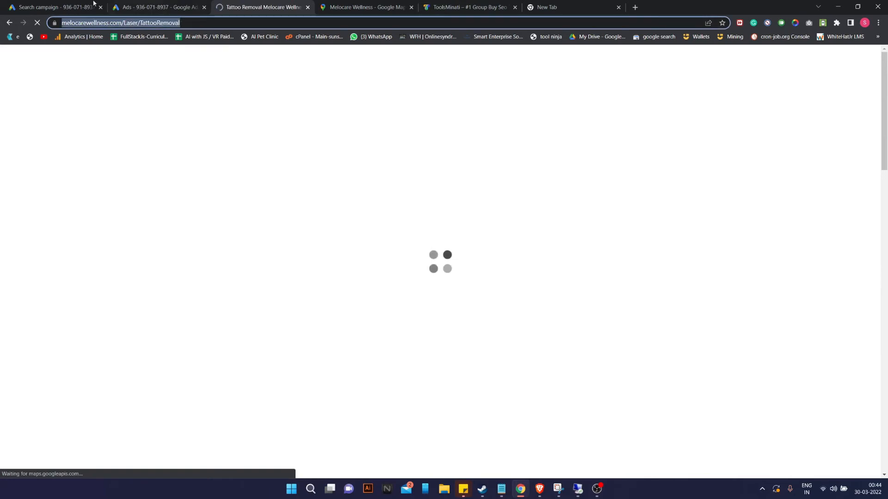
left_click(69, 7)
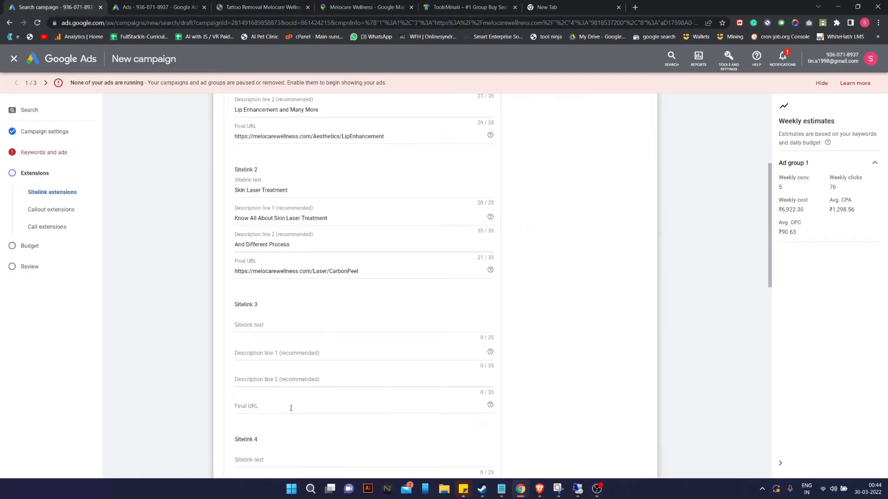
Move the Tattoo Removal page address into Sitelink 3's Final URL field.
left_click(253, 380)
type("https://melocarewellness.com/Laser/TattooRemoval")
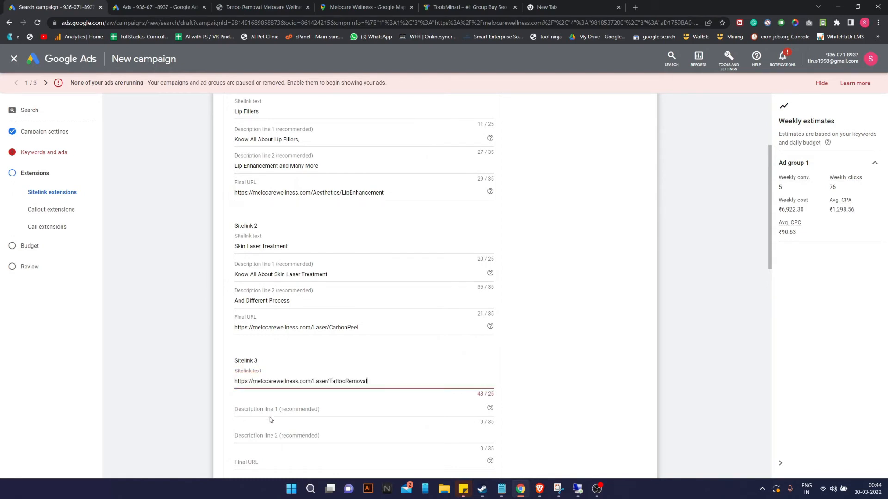
key("ctrl+a")
key("ctrl+x")
scroll(240, 425, "down", 2)
left_click(263, 348)
key("ctrl+v")
Name Sitelink 3 'Tatoo Removal' with descriptions 'Get Your tatoo Removed' and 'Using Laser Technology'.
left_click(270, 272)
type("Tatoo Remo")
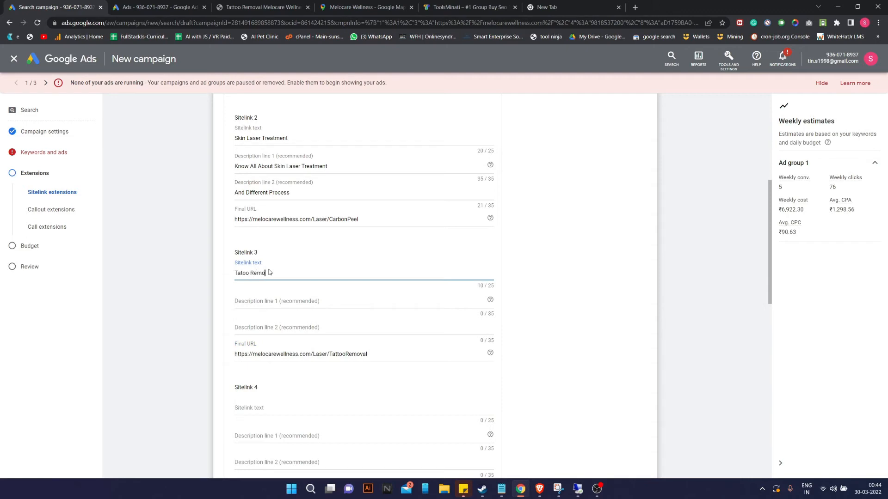
type("val")
left_click(282, 308)
type("Get Yo")
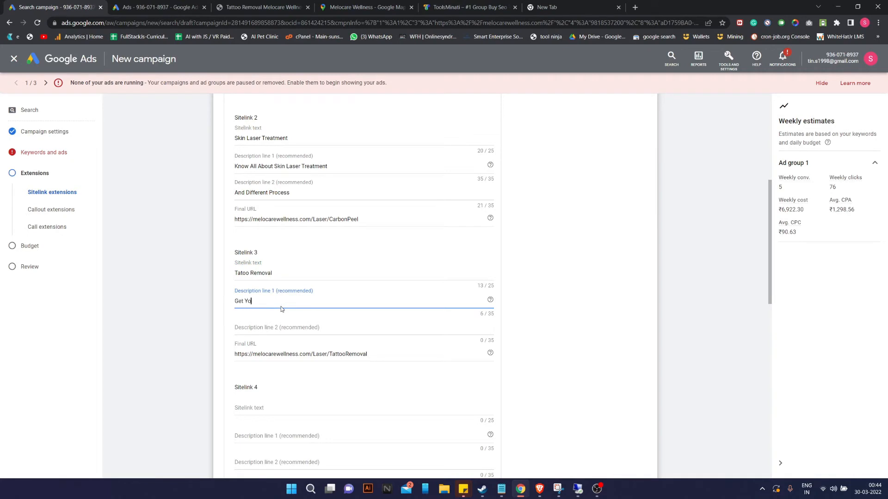
type("ur tatoo Removed")
left_click(246, 337)
type("Using Laser")
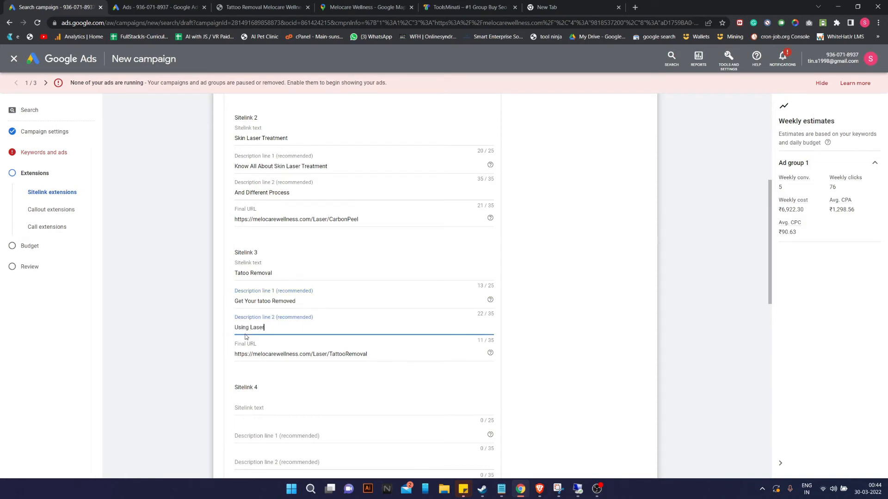
type(" Technology")
scroll(533, 259, "up", 3)
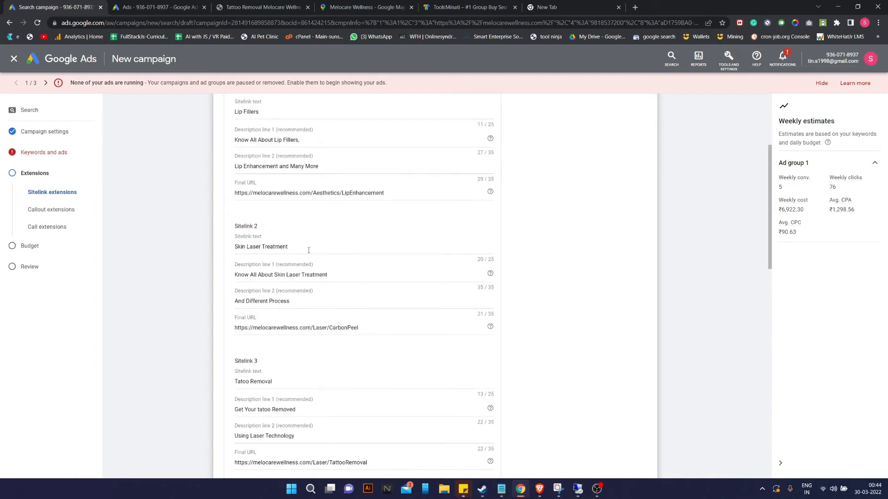
left_click(237, 3)
Open the BB Glow Regene-X page under Medicated Facials and copy its URL for Sitelink 4.
mouse_move(364, 123)
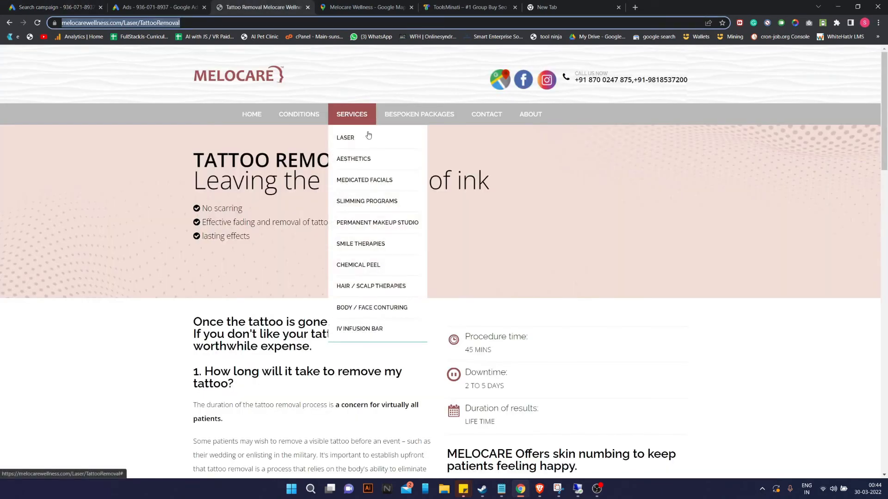
mouse_move(379, 187)
left_click(458, 138)
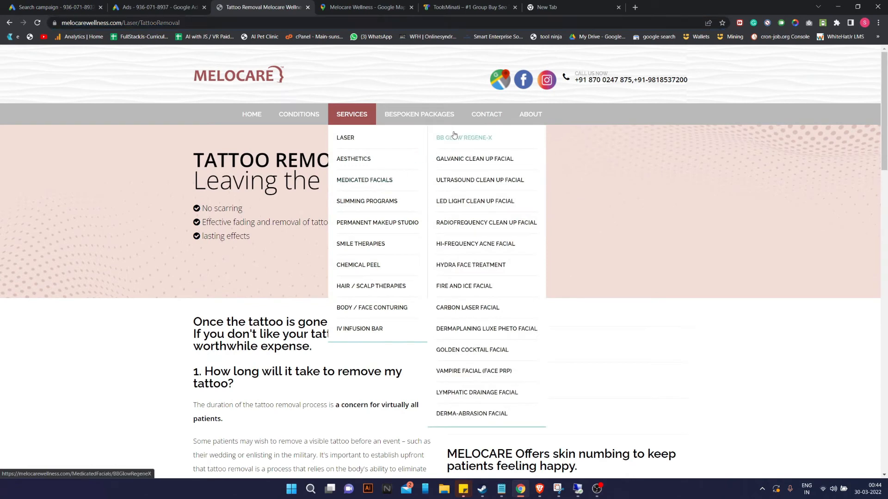
left_click(48, 5)
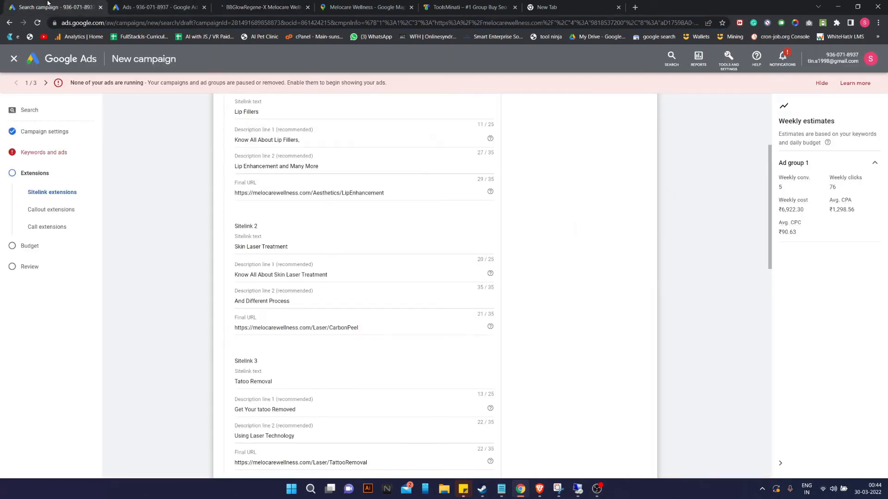
scroll(287, 339, "down", 3)
left_click(277, 354)
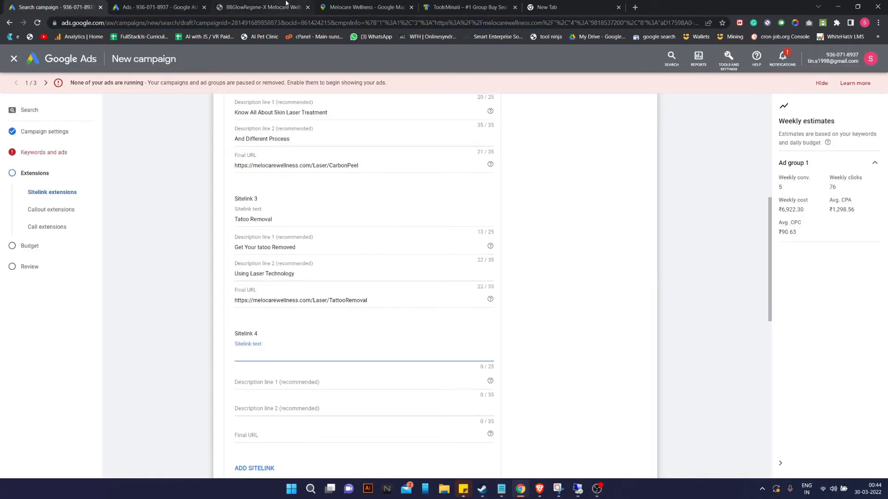
left_click(264, 7)
left_click(241, 24)
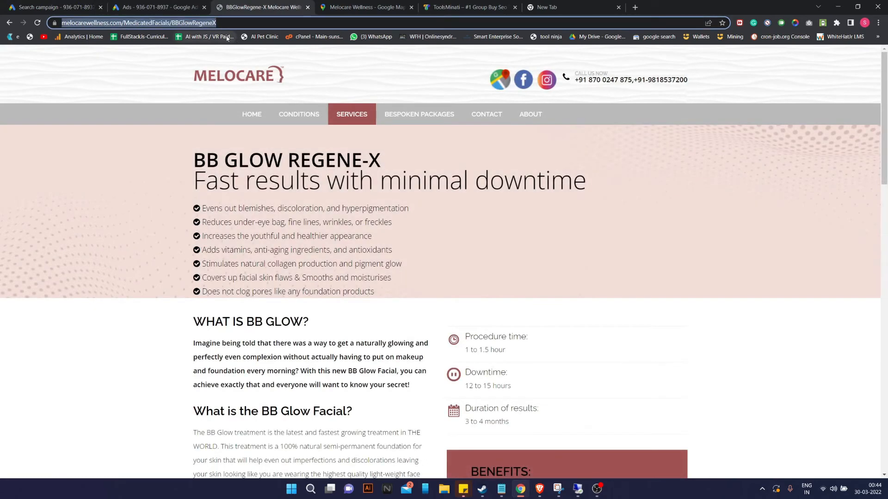
left_click(49, 5)
Paste the BB Glow URL as Sitelink 4's Final URL and name it 'BB Glow Facial'.
left_click(260, 434)
key("ctrl+v")
left_click(258, 352)
type("BB G")
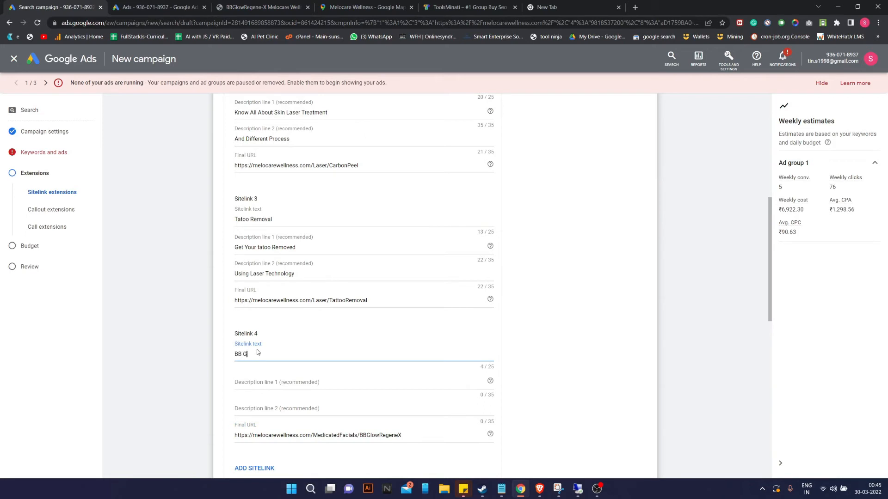
type("low Facial")
Give Sitelink 4 descriptions 'Get Your BB Glow facial Done From' and 'Best Asthetic Doctor in Delhi'.
left_click(260, 384)
type("Get Your BB ")
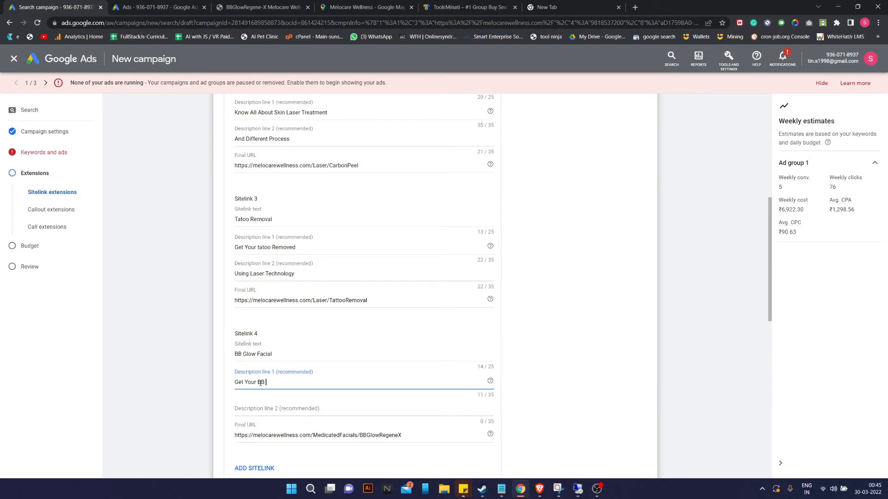
type("Glo0w facial Doine From")
left_click(249, 409)
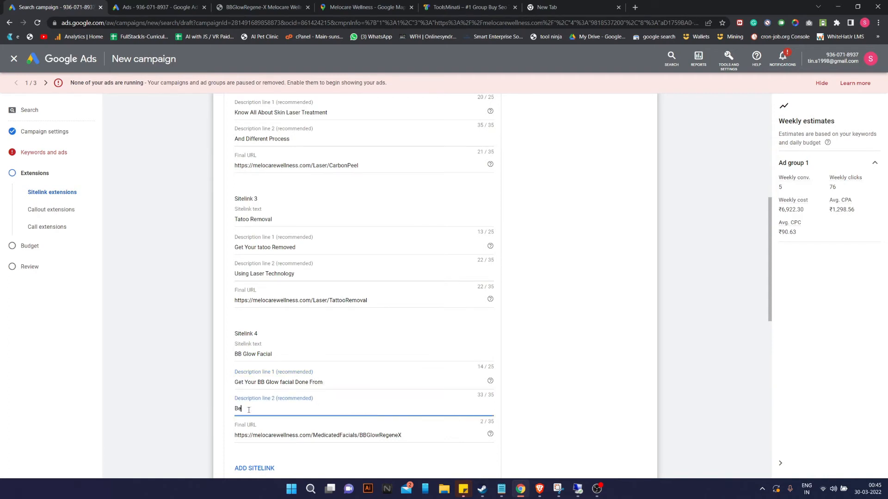
type("Best Asthetic Do")
type("ctor inDel")
type(" Del")
scroll(345, 379, "down", 1)
left_click(631, 337)
scroll(349, 225, "up", 4)
scroll(411, 253, "down", 3)
scroll(410, 253, "down", 12)
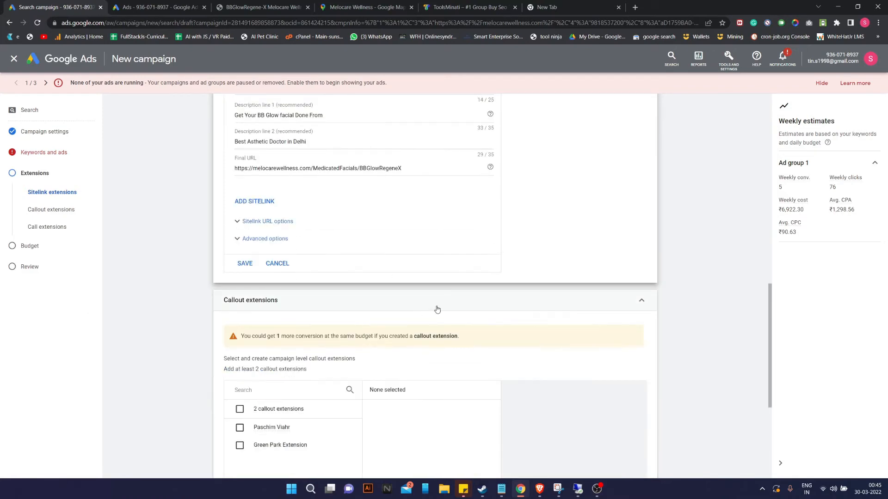
scroll(438, 306, "up", 15)
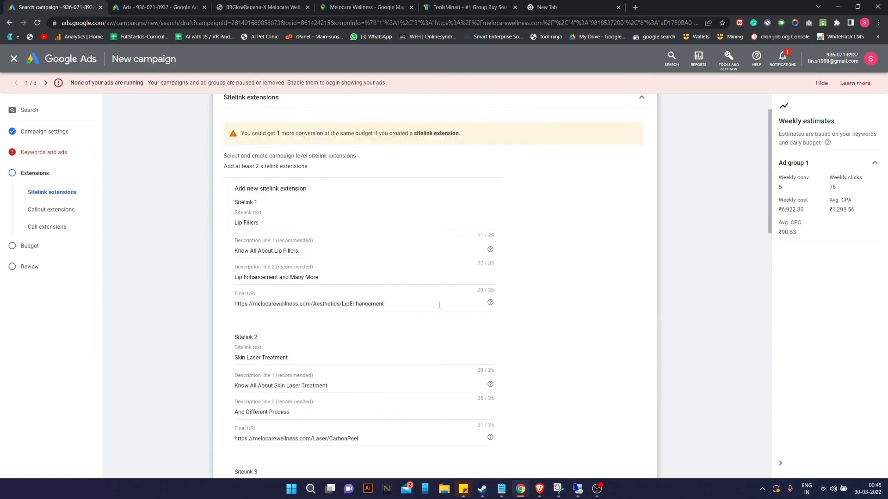
Collapse and reopen the Sitelink extensions section to review the 13 saved sitelinks.
left_click(313, 152)
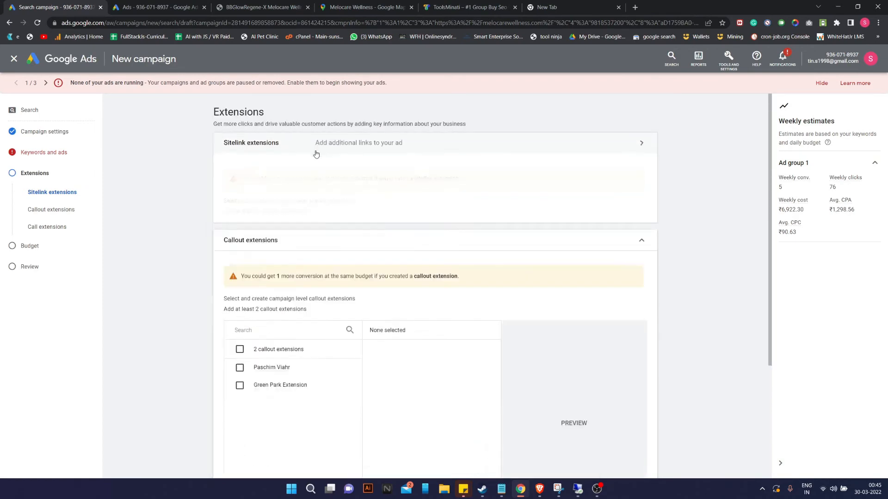
left_click(316, 154)
scroll(351, 273, "down", 8)
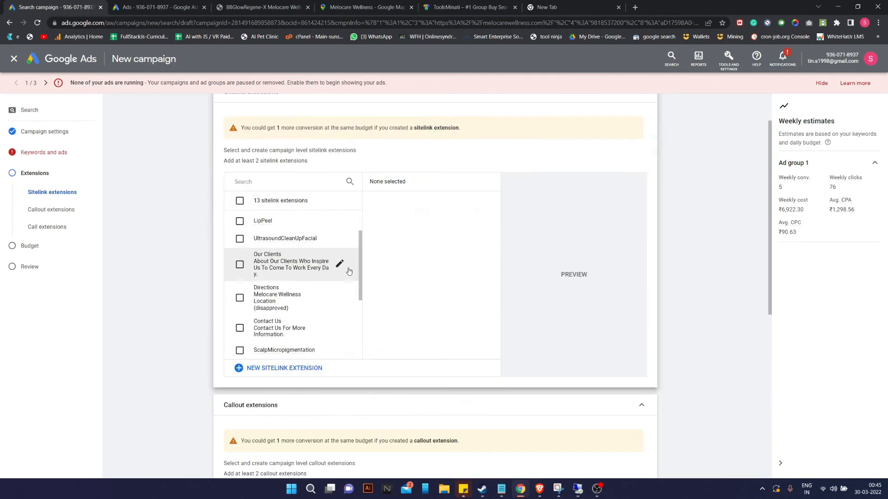
scroll(354, 274, "up", 10)
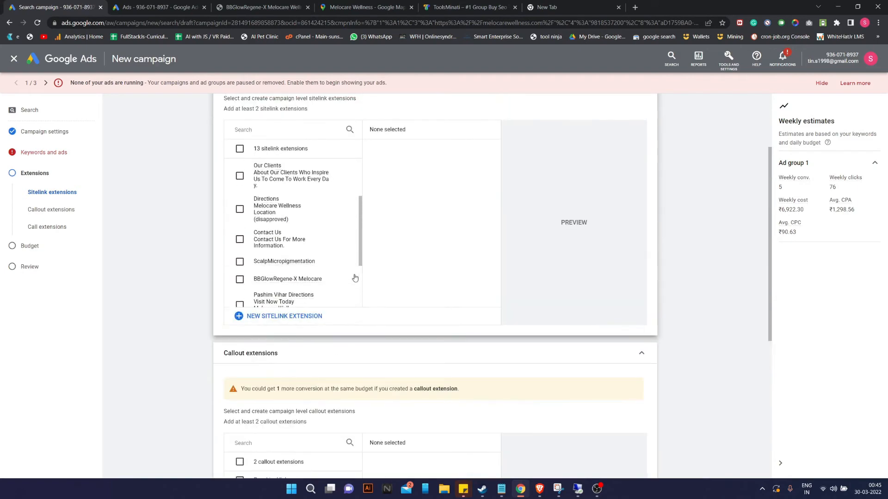
scroll(373, 263, "down", 9)
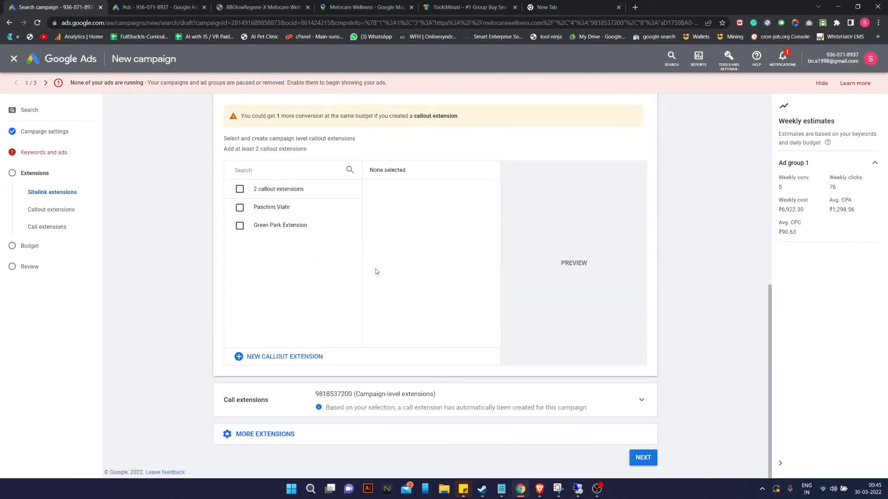
scroll(377, 271, "up", 9)
scroll(302, 278, "down", 2)
scroll(302, 277, "down", 2)
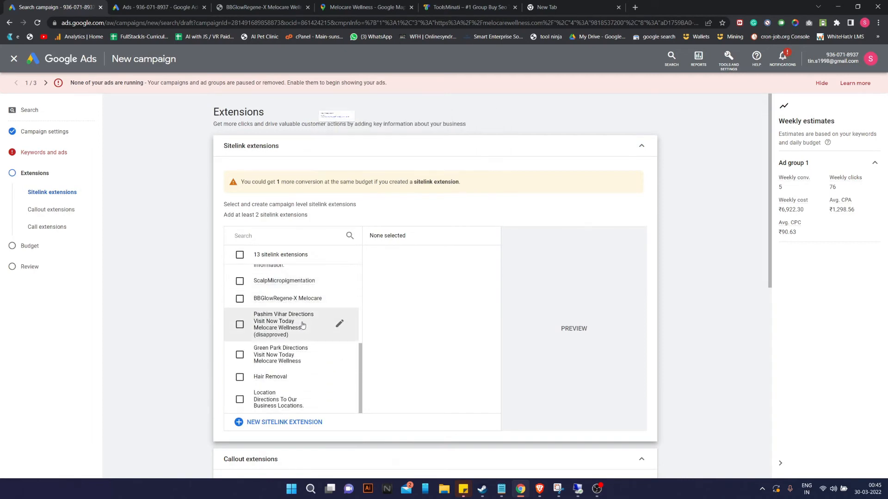
scroll(236, 305, "down", 2)
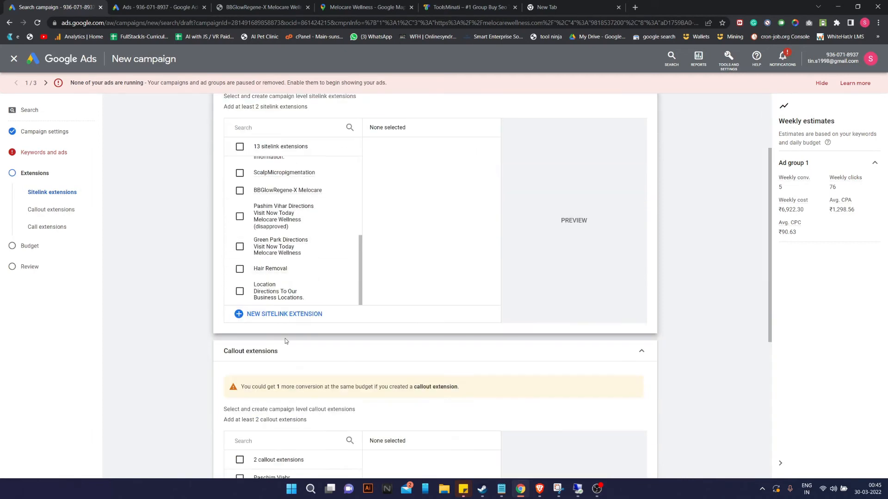
Start a blank new sitelink extension form.
left_click(294, 316)
scroll(297, 313, "down", 15)
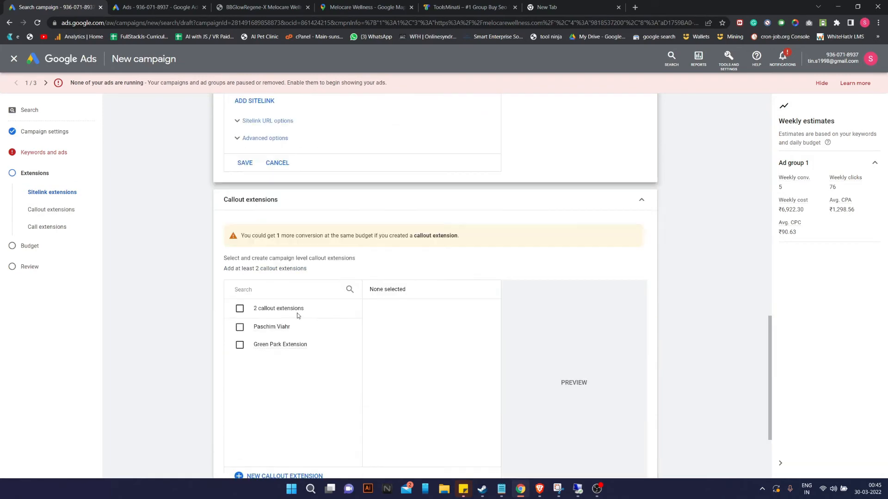
scroll(297, 313, "up", 7)
scroll(298, 314, "up", 9)
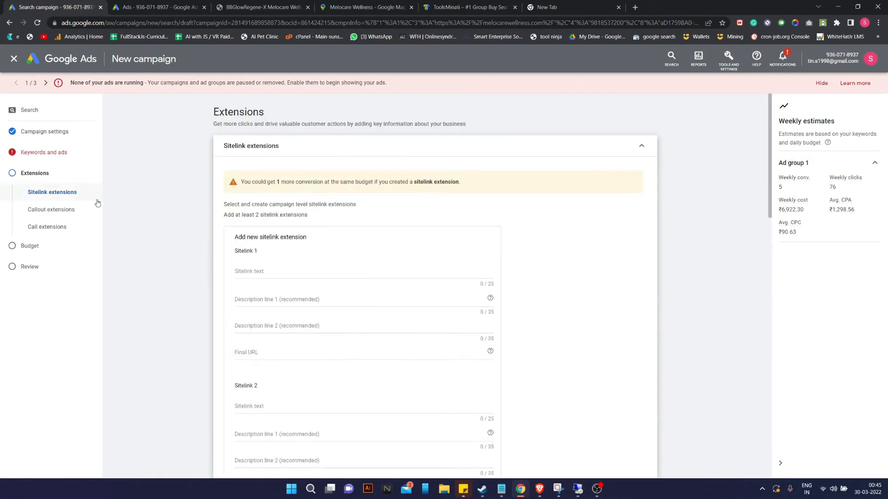
Delete 'cosmetic fillers' from Ad group 1's keyword list in Keywords and ads.
left_click(53, 153)
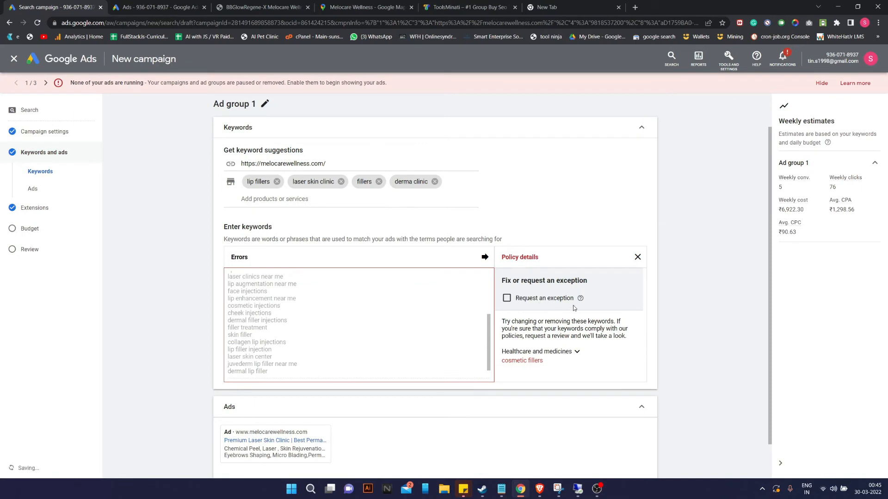
scroll(359, 329, "down", 2)
scroll(527, 315, "down", 1)
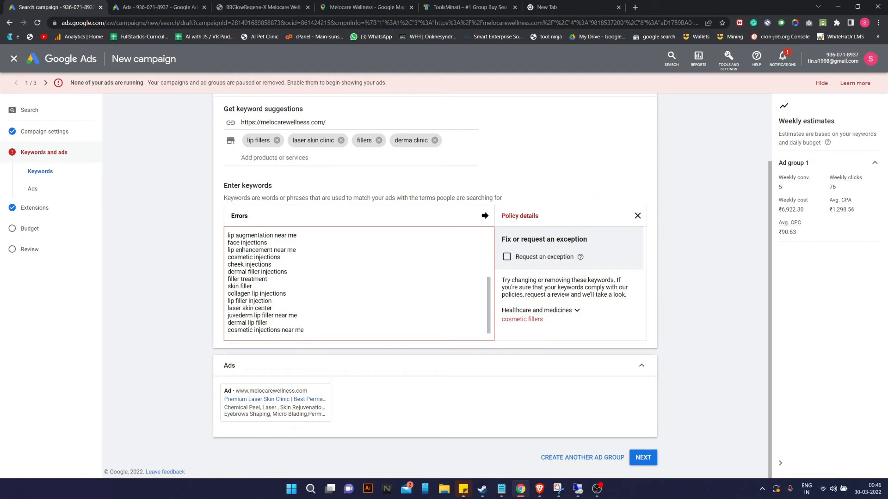
scroll(262, 301, "up", 5)
left_click_drag(274, 234, 194, 228)
key("BackSpace")
key("Delete")
key("Delete")
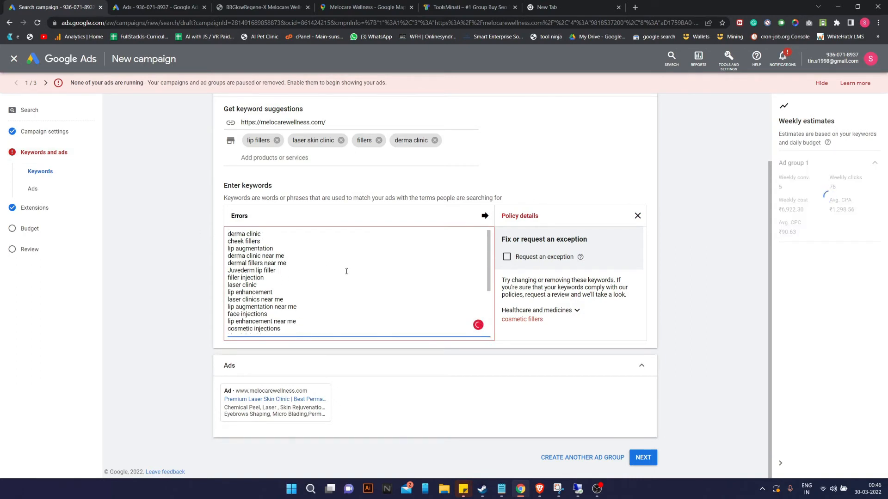
left_click(636, 303)
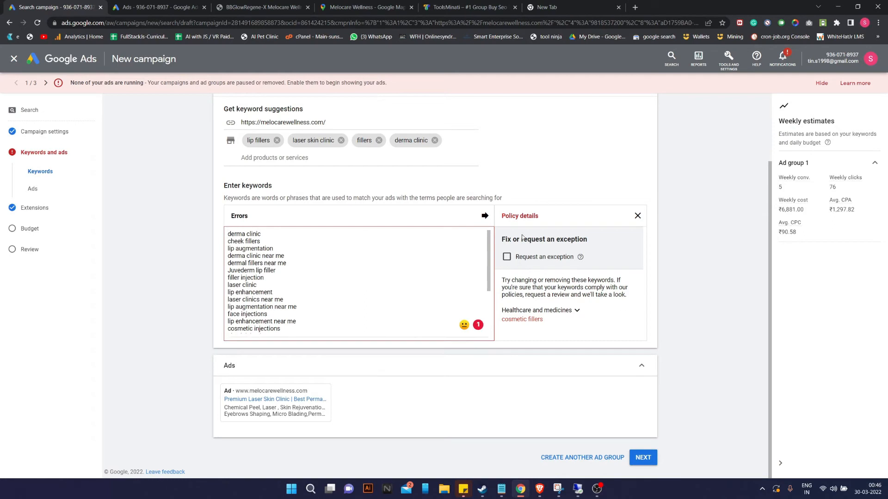
Review the Healthcare and medicines policy details, delete 'cosmetic injections near me', and continue.
left_click(636, 216)
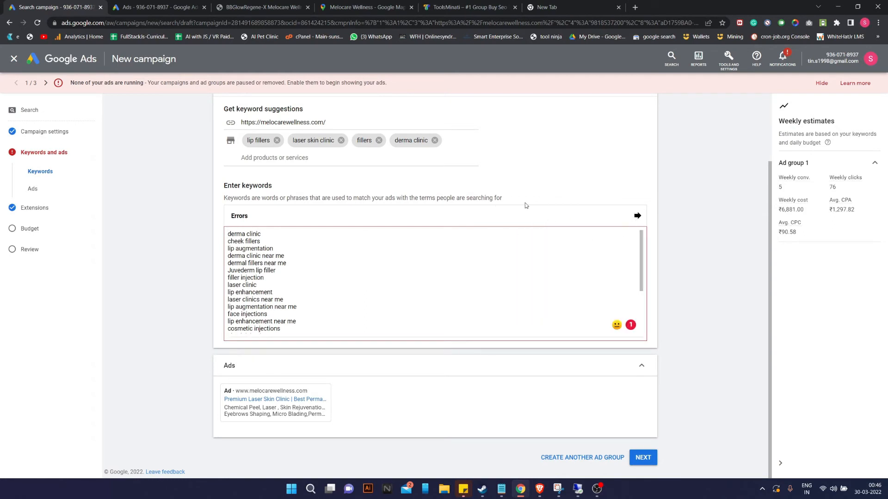
scroll(308, 222, "up", 2)
scroll(456, 329, "down", 5)
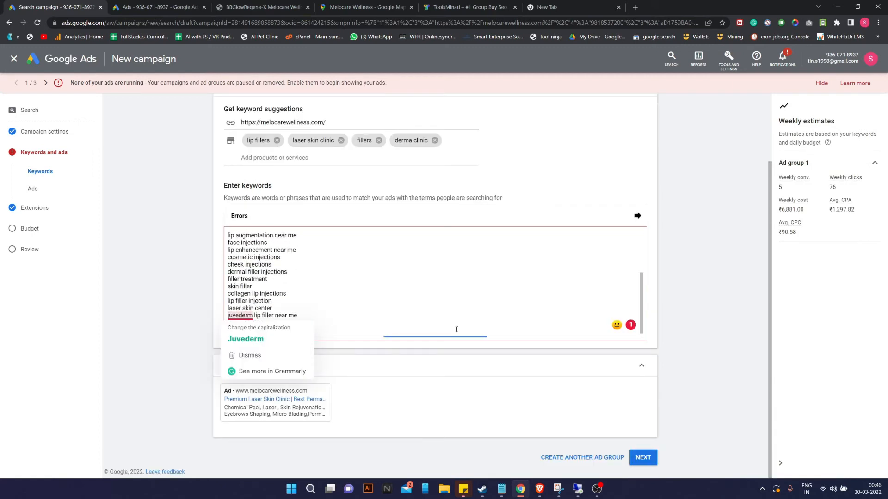
left_click(637, 216)
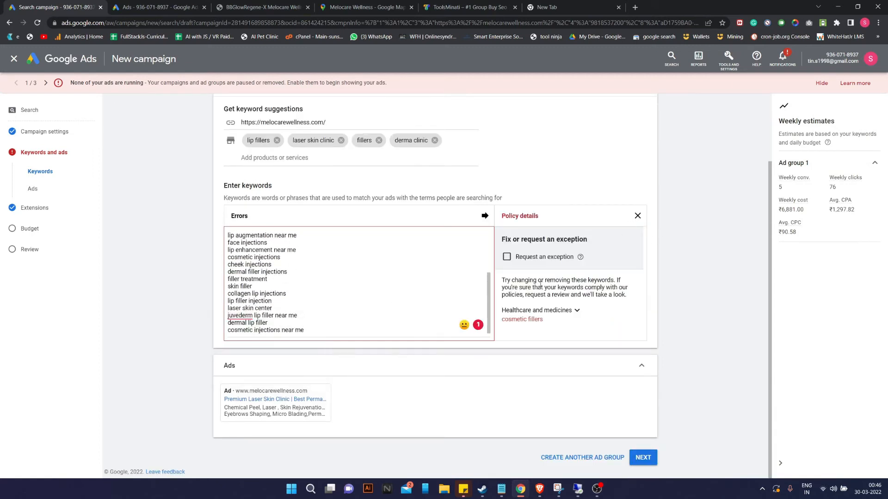
left_click(576, 310)
scroll(579, 315, "down", 1)
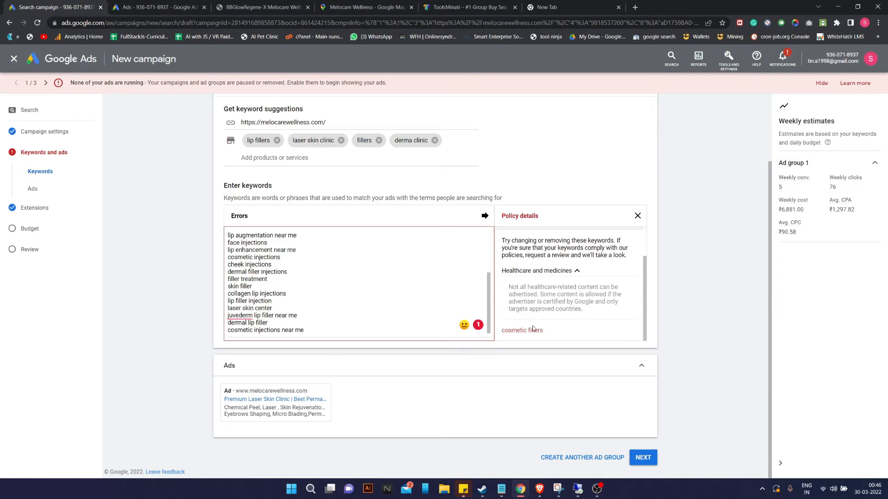
scroll(292, 285, "up", 2)
scroll(293, 295, "down", 2)
triple_click(298, 330)
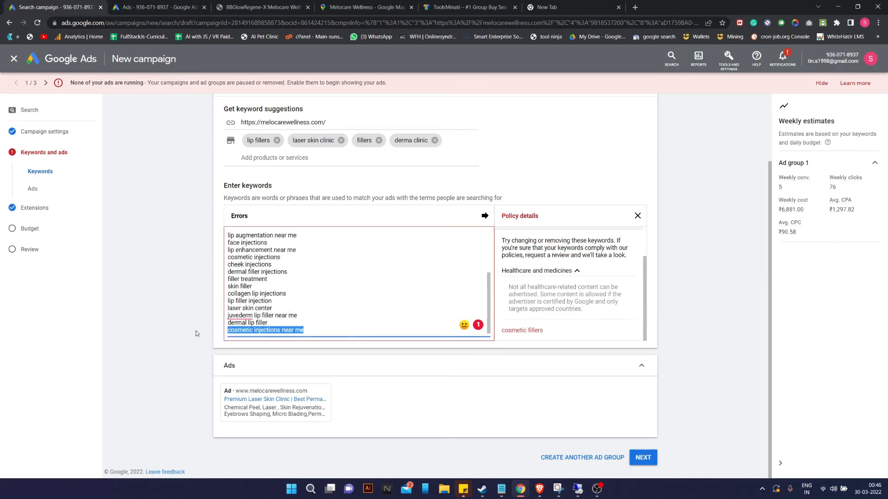
key("BackSpace")
key("BackSpace")
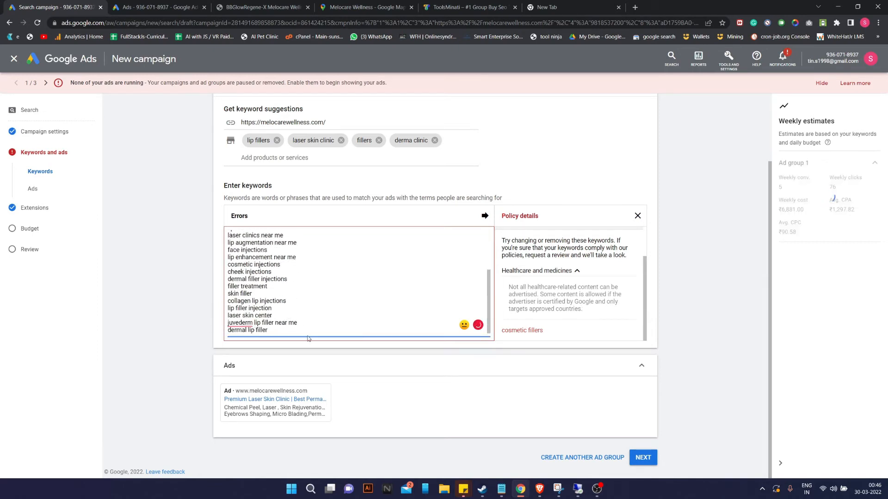
left_click(643, 462)
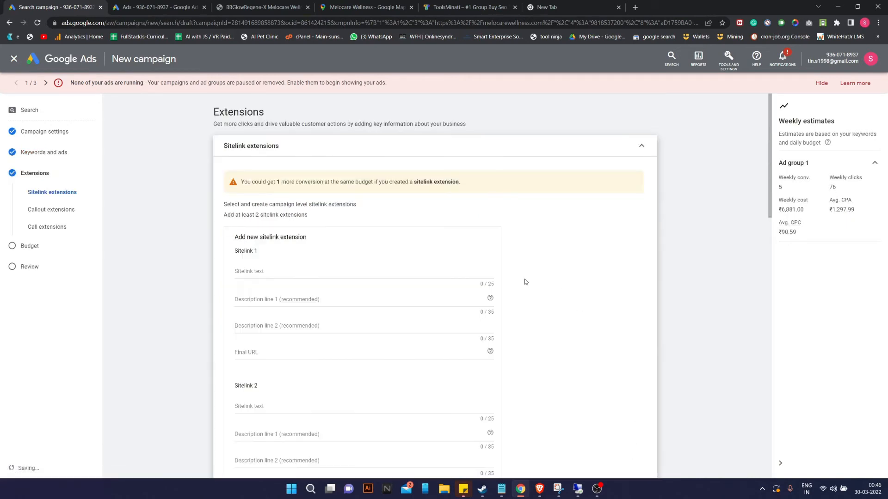
Name Sitelink 1 'BB Glow Facial' and paste the BBGlowRegeneX URL from clipboard history.
scroll(199, 249, "down", 15)
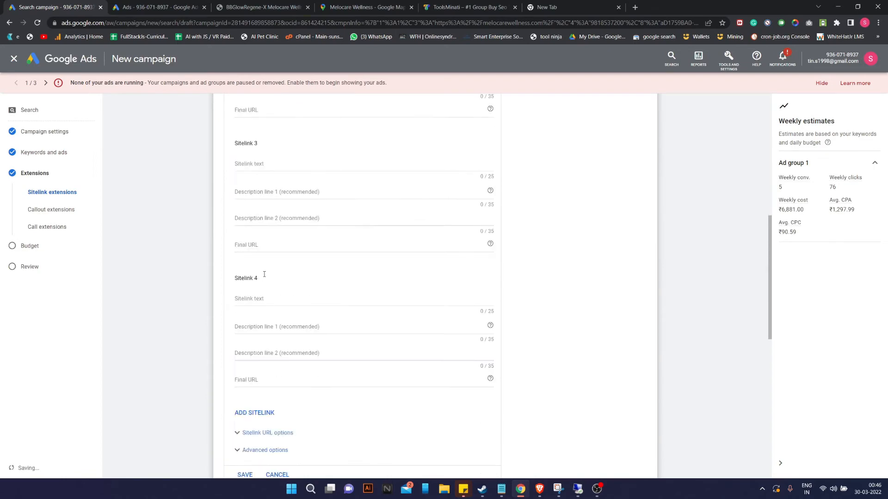
scroll(265, 277, "up", 15)
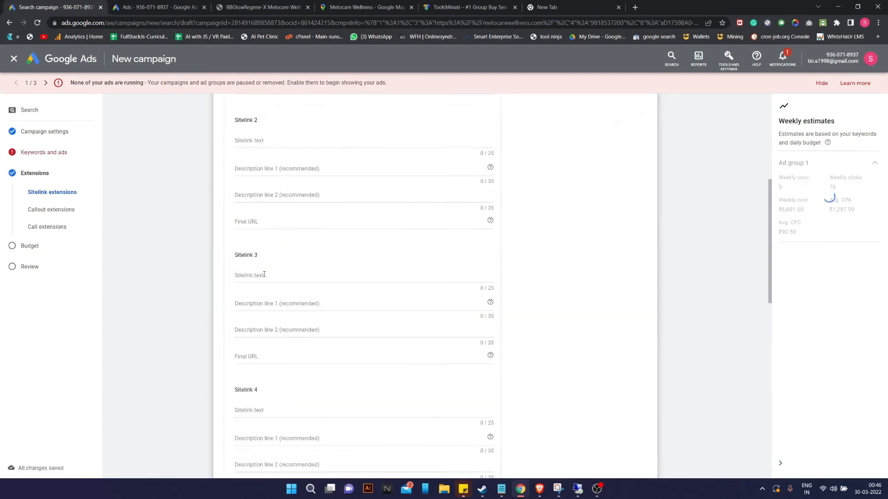
left_click(268, 271)
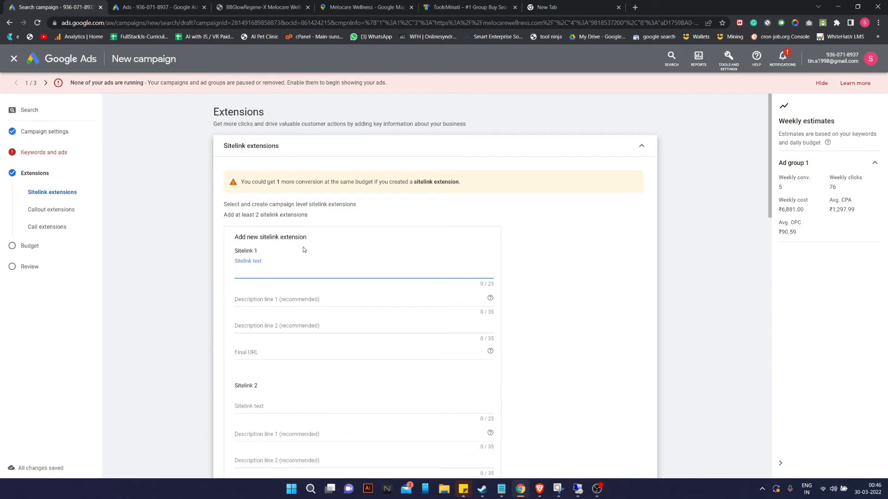
type("BB Glow Facial")
left_click(378, 342)
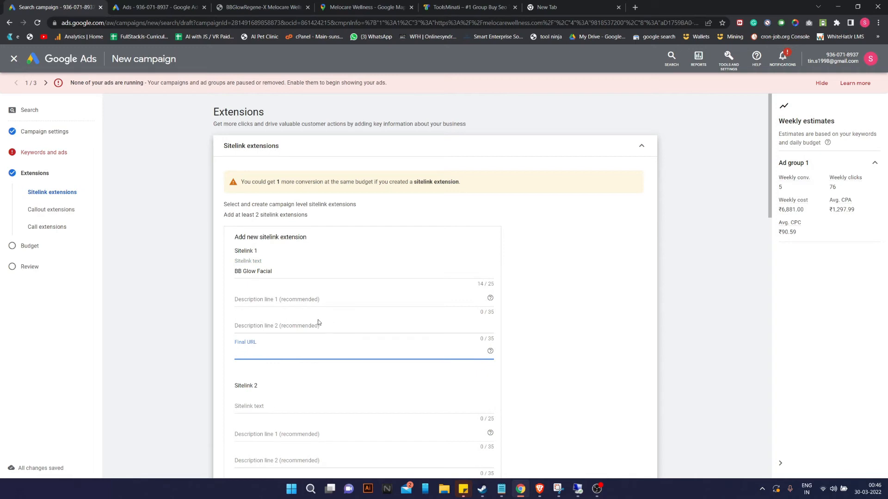
key("super+v")
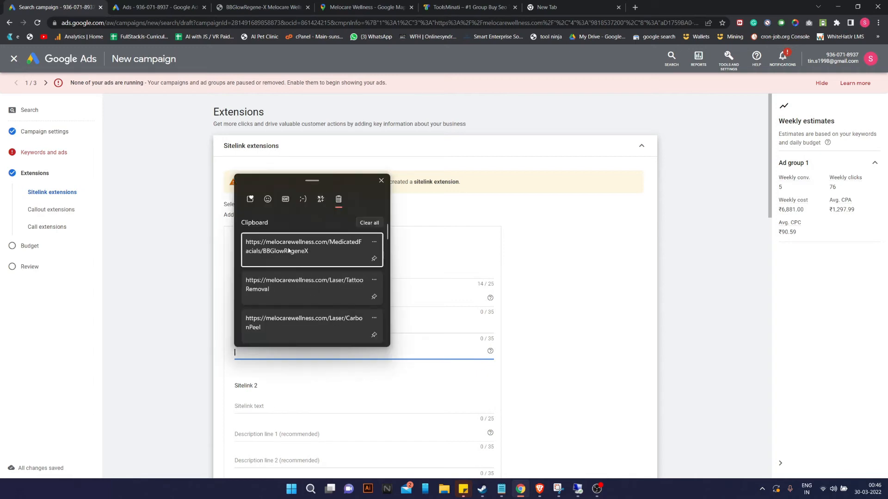
left_click(329, 253)
Paste the TattooRemoval, CarbonPeel and LipEnhancement URLs into Sitelinks 2, 3 and 4.
scroll(291, 403, "down", 2)
left_click(276, 378)
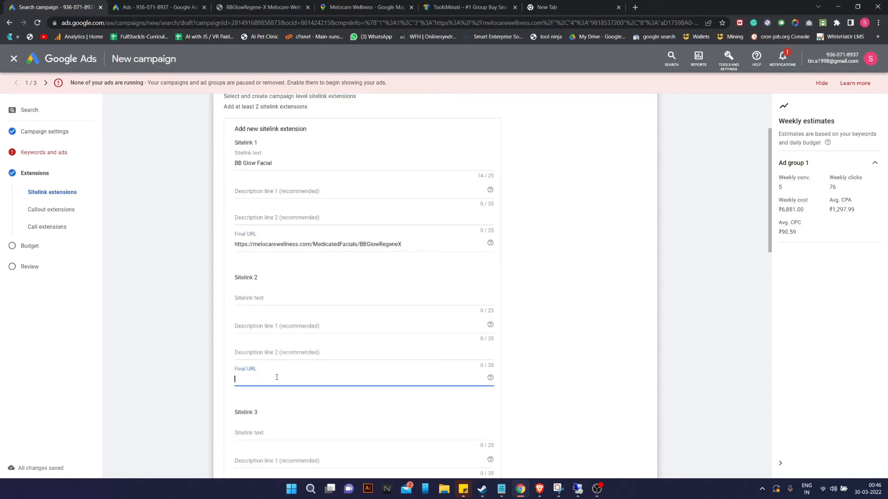
key("super+v")
left_click(312, 311)
scroll(292, 444, "down", 2)
left_click(275, 405)
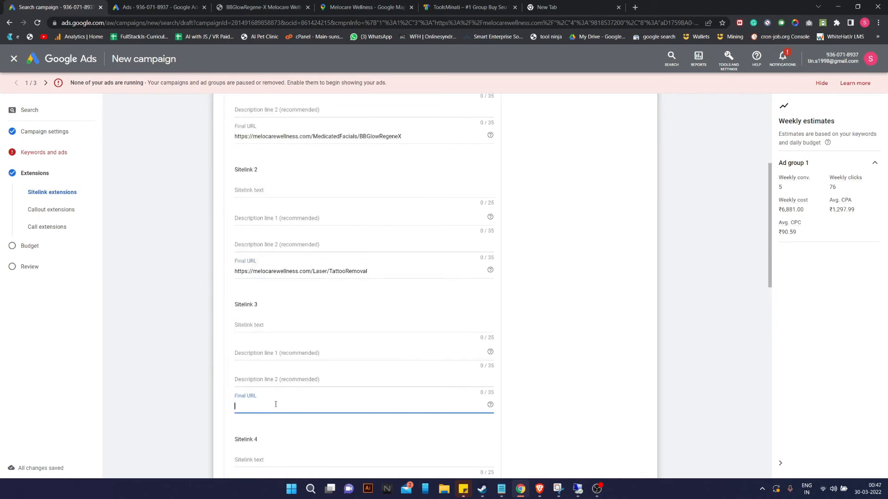
key("super+v")
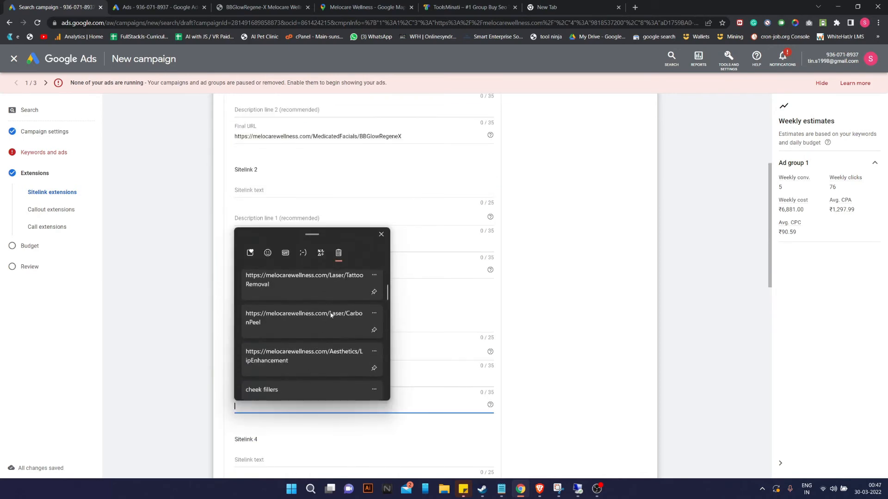
left_click(331, 314)
scroll(283, 404, "down", 2)
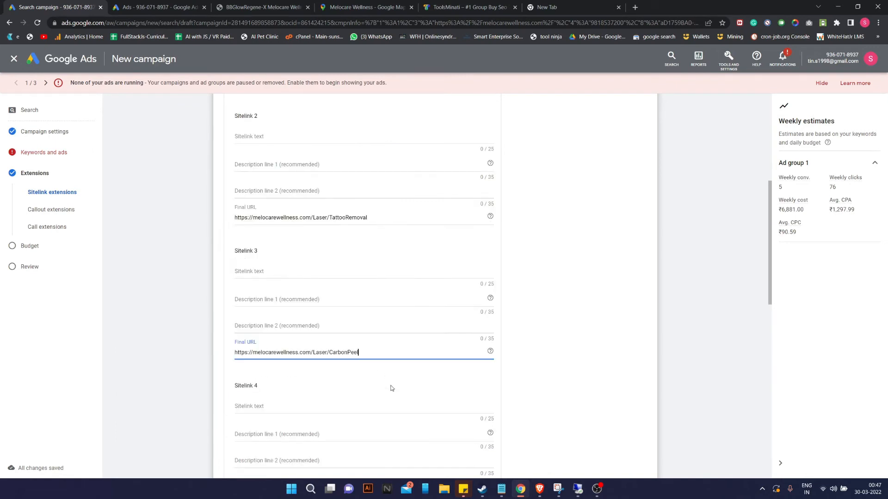
left_click(272, 434)
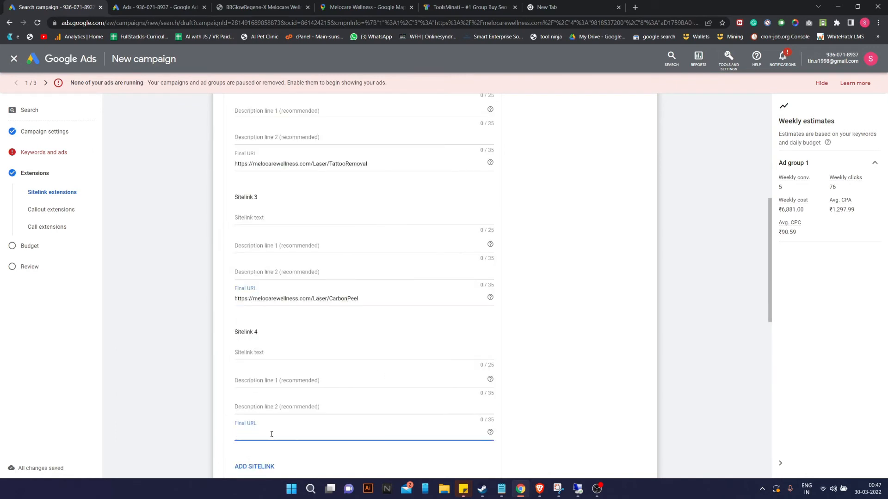
key("super+v")
scroll(290, 405, "down", 2)
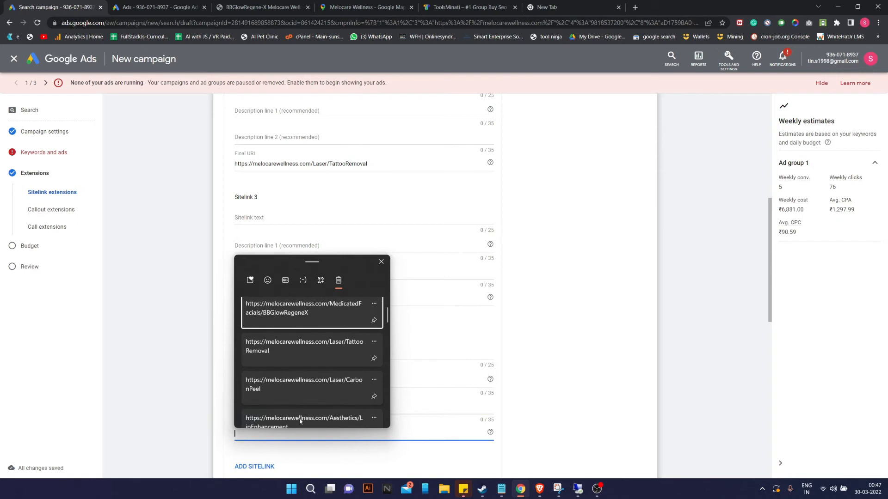
left_click(301, 416)
scroll(323, 365, "up", 7)
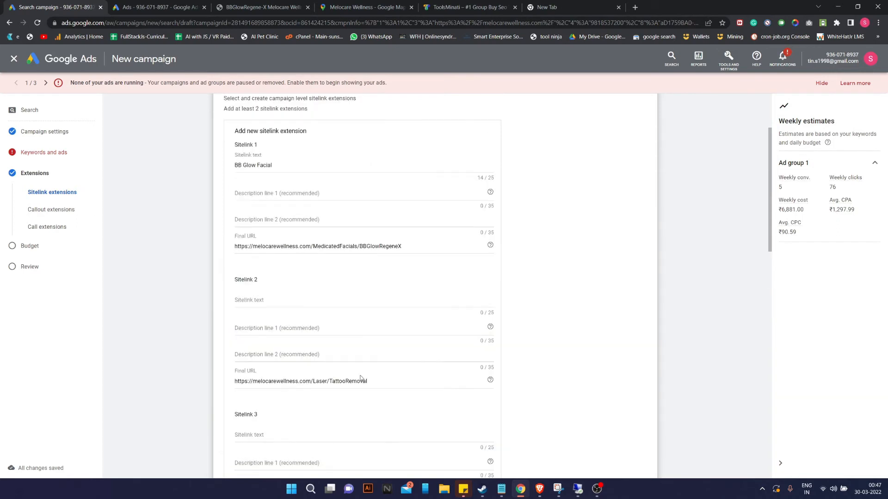
Give Sitelink 1 descriptions 'Get Your BB Glow Facial Done Byt' and 'Best Asthetic Doctor in Delhi'.
left_click(258, 299)
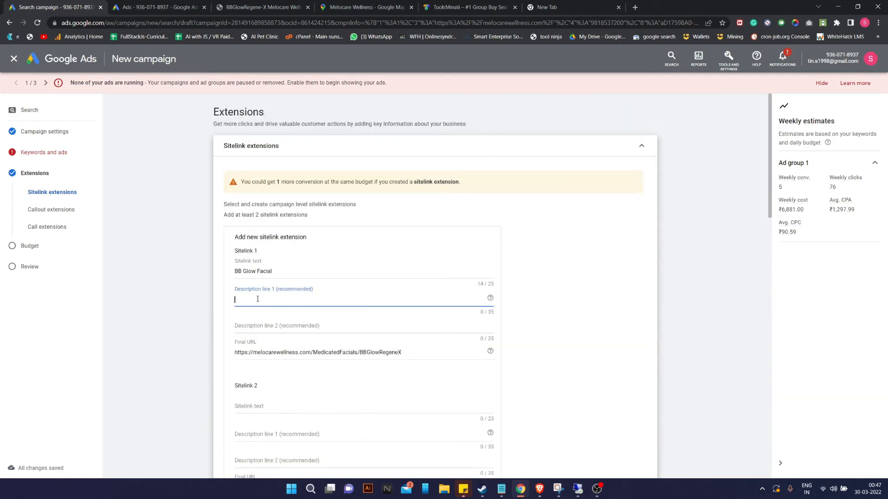
type("Get Your BB Glow Facial Done Byt")
key("Tab")
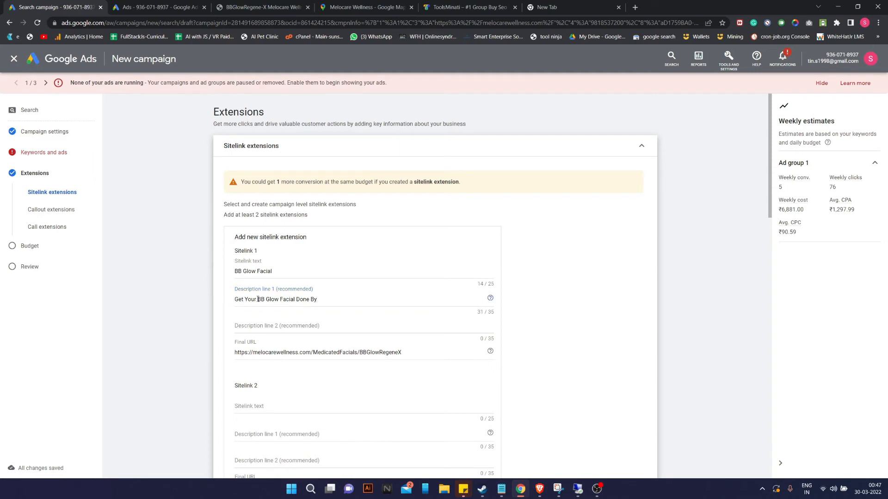
left_click(267, 331)
type("Best Asthe")
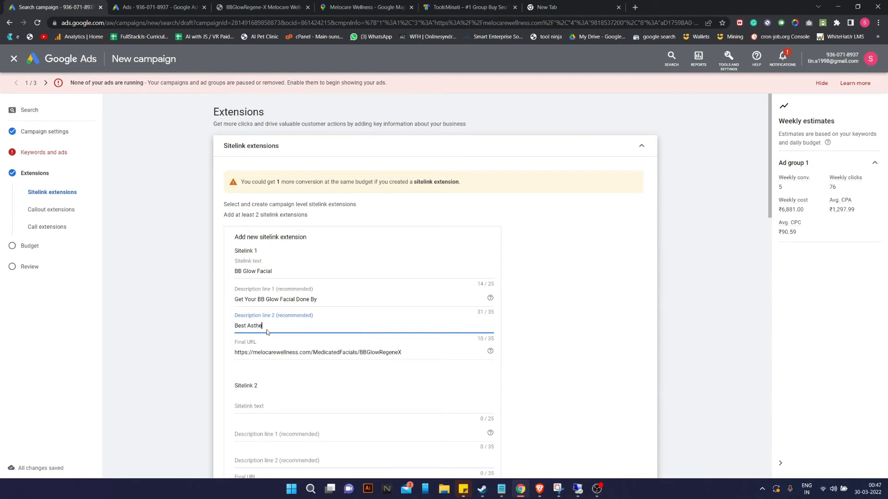
key("BackSpace")
key("BackSpace")
type("hetic Doctor in Delhi")
scroll(268, 335, "down", 1)
Name Sitelink 2 'Tattoo Removal' with descriptions 'Get Your Tatto Removed From' and 'Professional Skin Specialis…'.
left_click(272, 350)
type("Tattoo Removal")
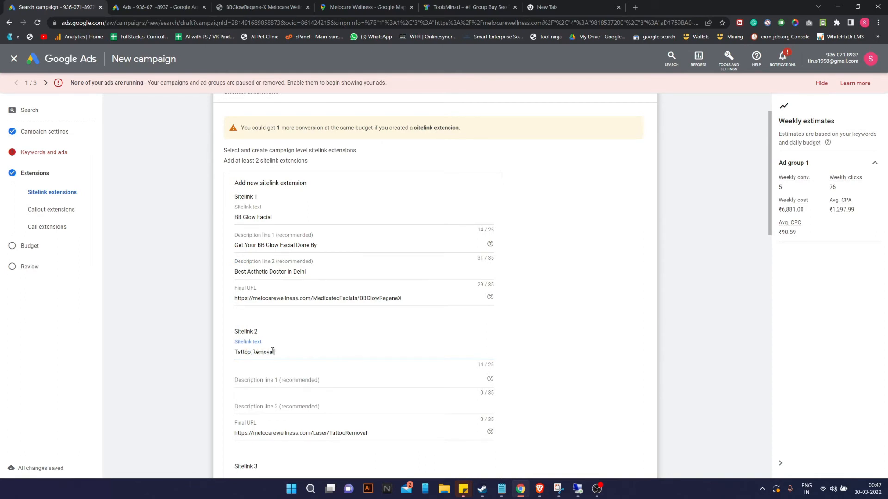
left_click(267, 376)
type("Get Your Tatto Removed")
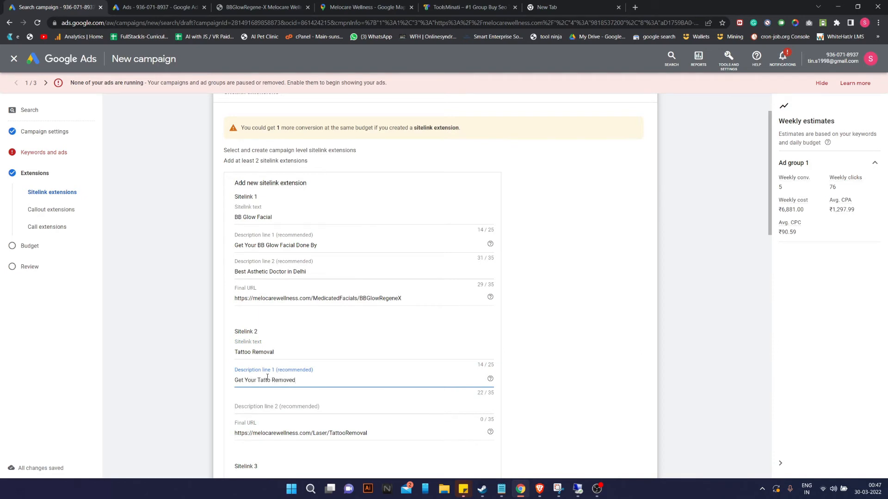
type(" From")
key("Tab")
left_click(271, 403)
type("Professional ")
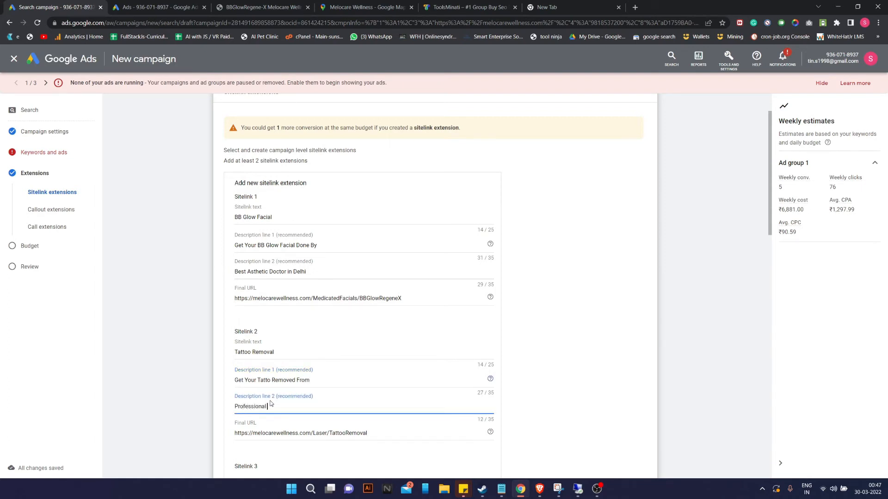
type("Skin Specialist")
Type 'specialist' in a new browser tab to copy it, then return to the campaign.
left_click(593, 7)
type("sp")
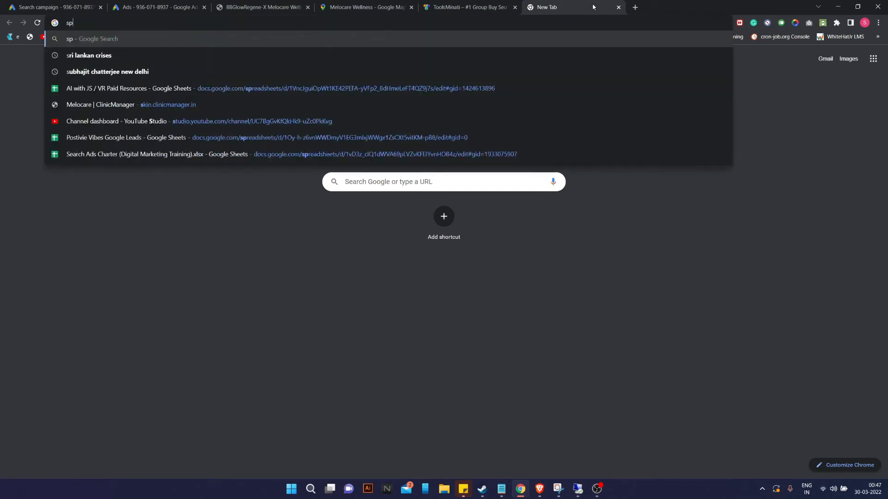
type("ecialis")
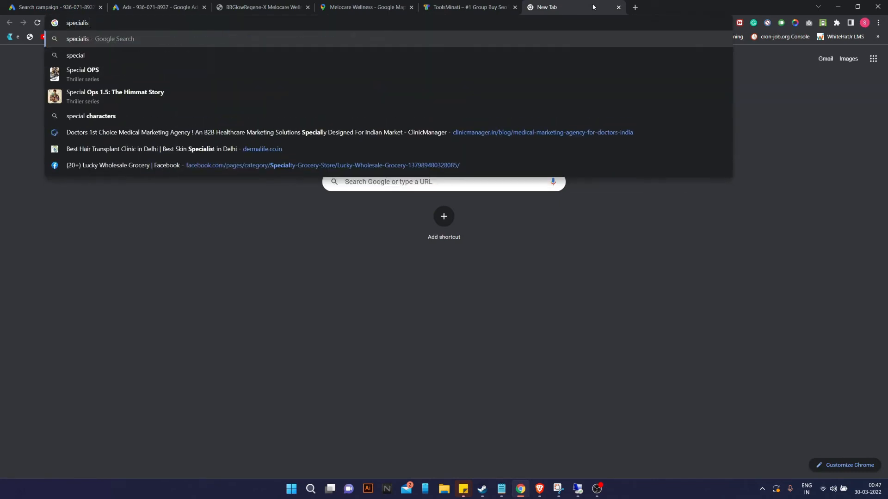
type("t")
key("ctrl+a")
key("ctrl+c")
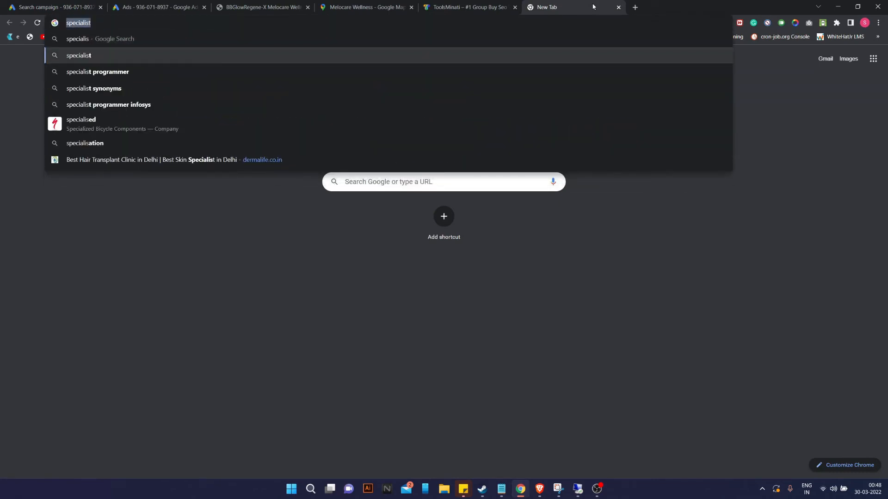
left_click(51, 7)
Undo the accidental paste so the earlier description keeps the word 'Specialist'.
double_click(293, 406)
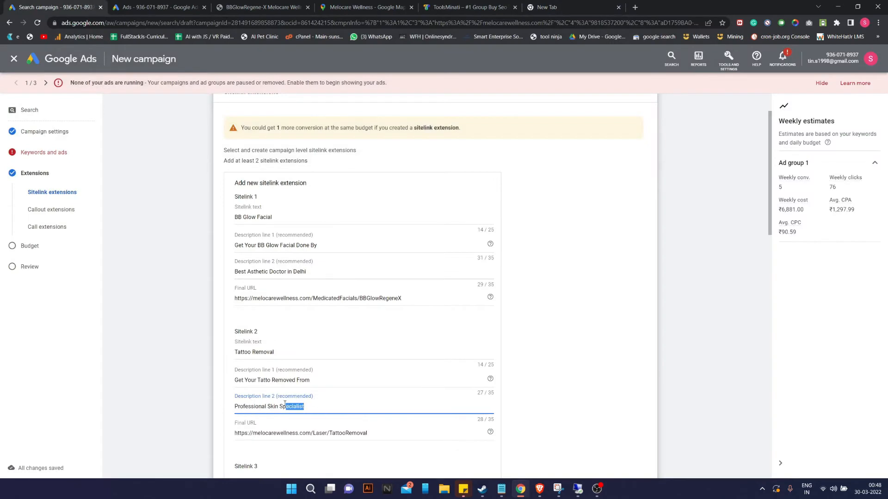
key("ctrl+v")
key("ctrl+z")
scroll(284, 407, "down", 3)
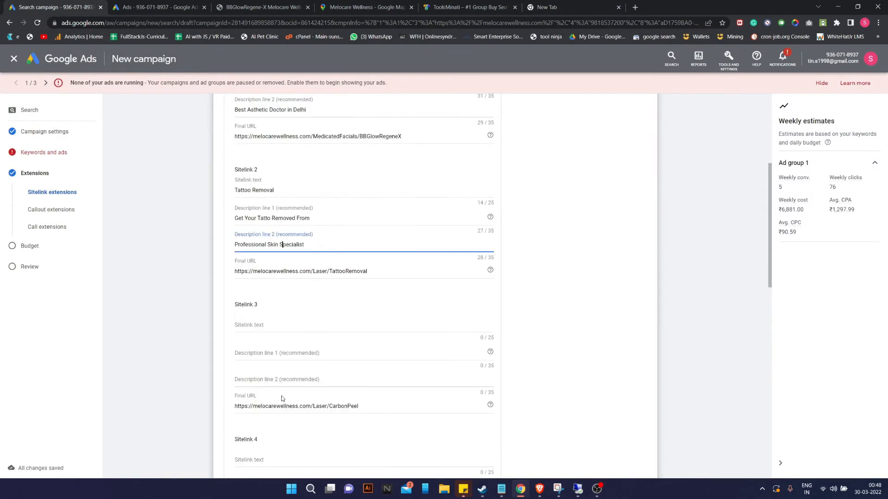
Name Sitelink 3 'Skin Laser Treatment' with description 1 'Get your Skin Laser Treatment Done'.
left_click(289, 324)
type("Skin Laser")
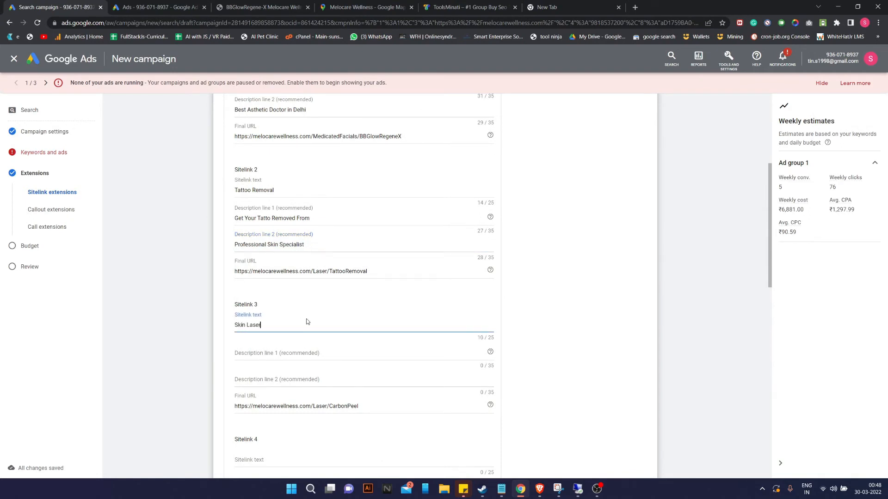
type(" Treatment")
left_click(262, 352)
type("Get your Skin La")
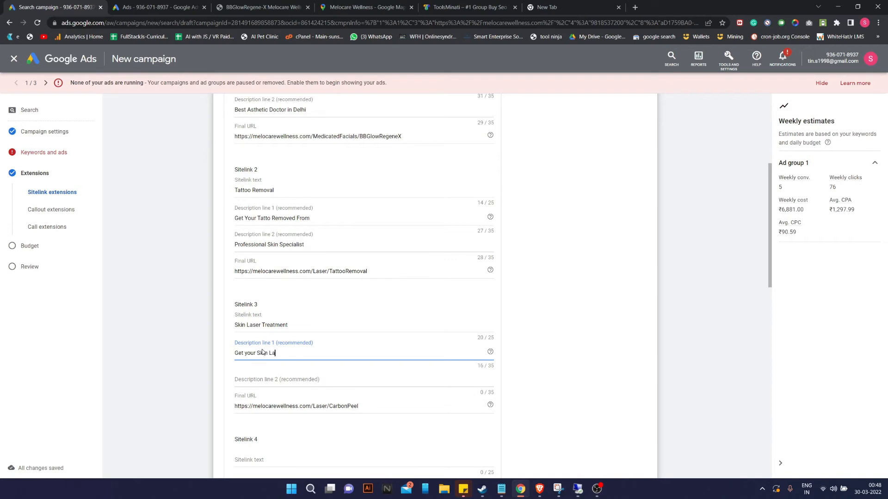
type("ser treatment")
key("Delete")
type("T")
key("Right")
key("Right")
key("Right")
type("Done")
Enter Sitelink 3's second description 'By Best Skin Specialist In Delhi', pasting 'specialist' from clipboard history.
key("Tab")
type("By Best Skin Sp")
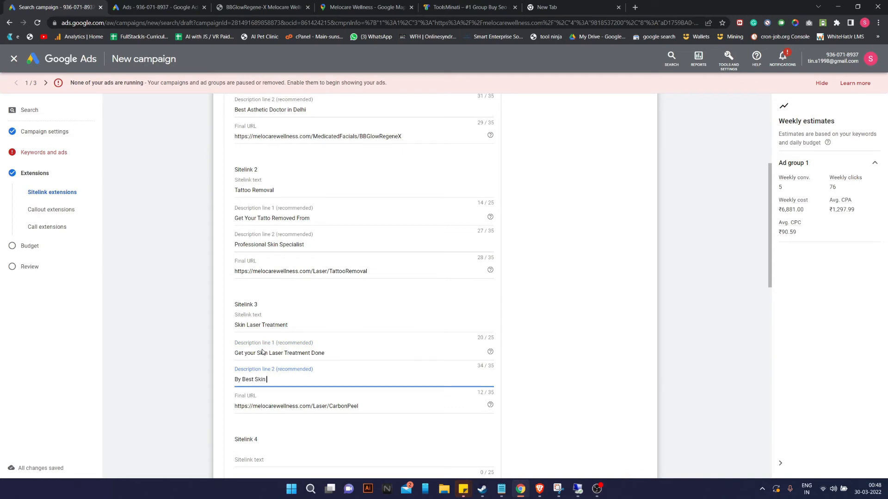
key("super+v")
key("Return")
key("BackSpace")
type("S")
key("Right")
key("Right")
key("Right")
type("In Delh")
scroll(262, 353, "down", 3)
Name Sitelink 4 'Lip Fillers' with description 1 'Get Your Lip Job Done From Best'.
left_click(276, 297)
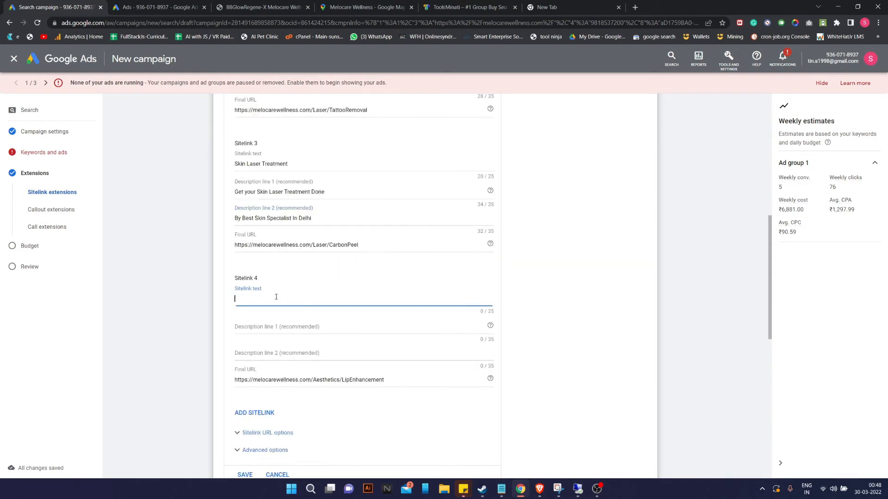
type("Lip Fillers")
left_click(269, 331)
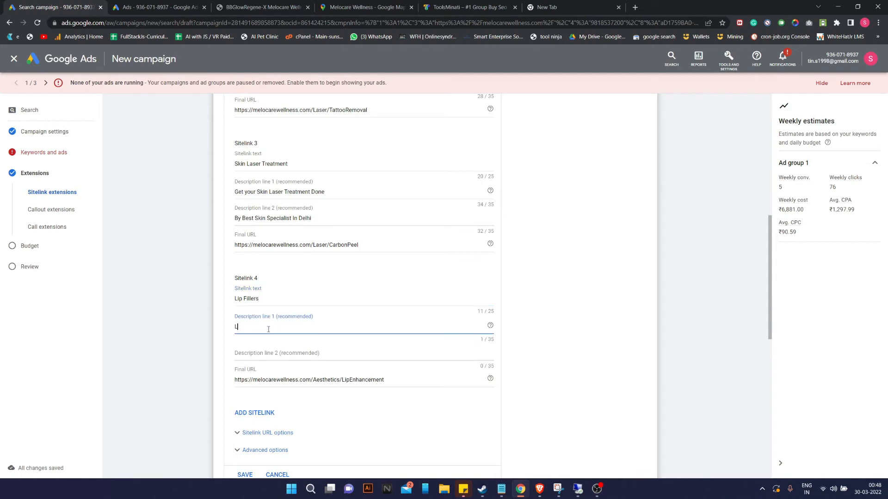
type("get Your Lip Job Done From Best")
key("Tab")
left_click(258, 353)
left_click(238, 327)
key("BackSpace")
type("G")
Enter Sitelink 4's second description 'Asthetic Doctor in Delhi' and review the sitelink entries.
left_click(246, 352)
type("Asthetic Doctor in Delhi")
scroll(246, 352, "down", 2)
scroll(396, 304, "up", 10)
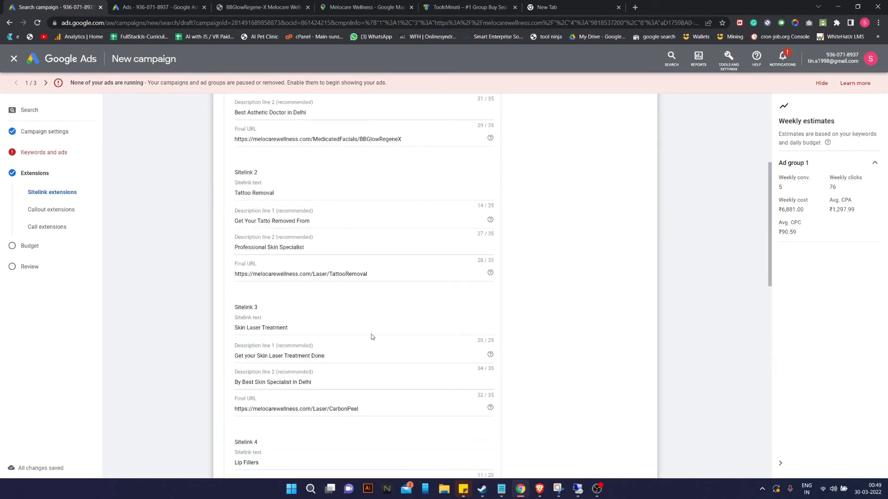
scroll(395, 304, "down", 1)
left_click_drag(278, 217, 214, 220)
key("Tab")
scroll(322, 243, "down", 12)
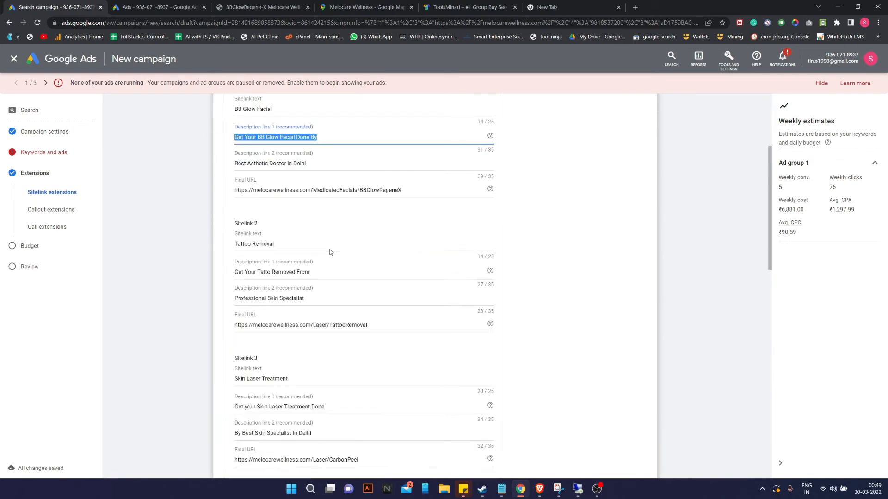
Save the four sitelinks, check them in the ad preview, then collapse the sitelink section.
left_click(244, 260)
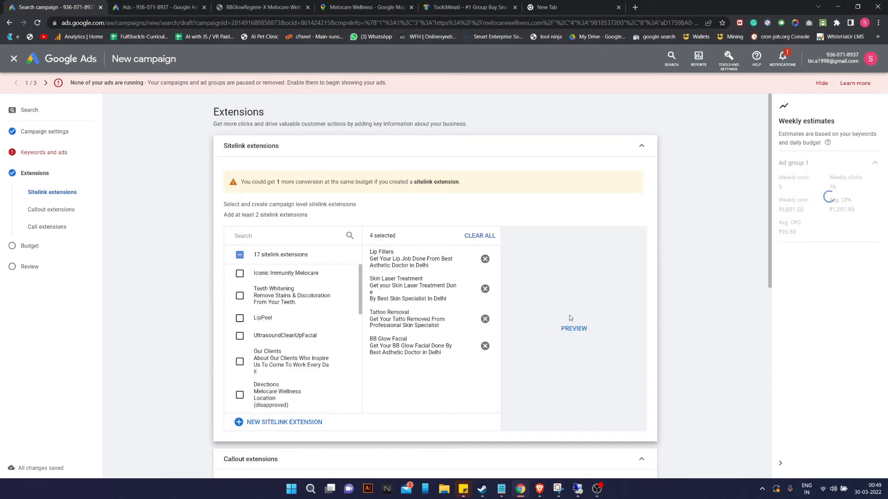
left_click(606, 320)
scroll(638, 193, "down", 1)
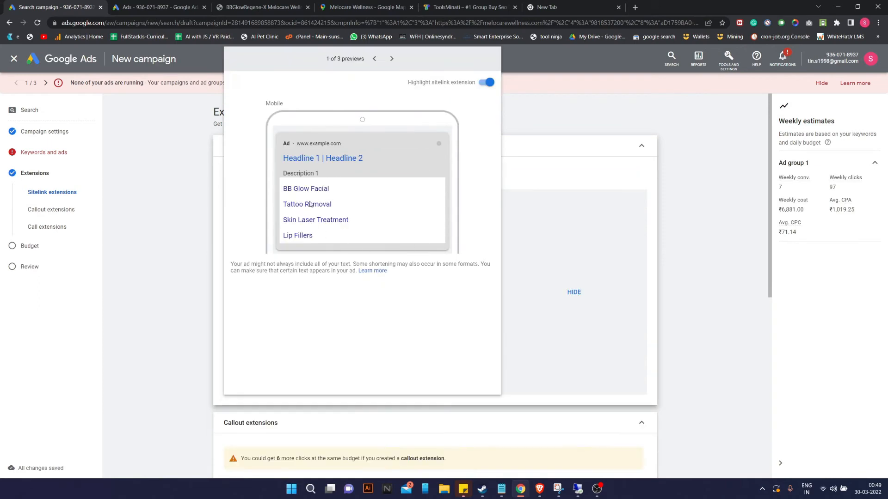
left_click(602, 145)
left_click(448, 145)
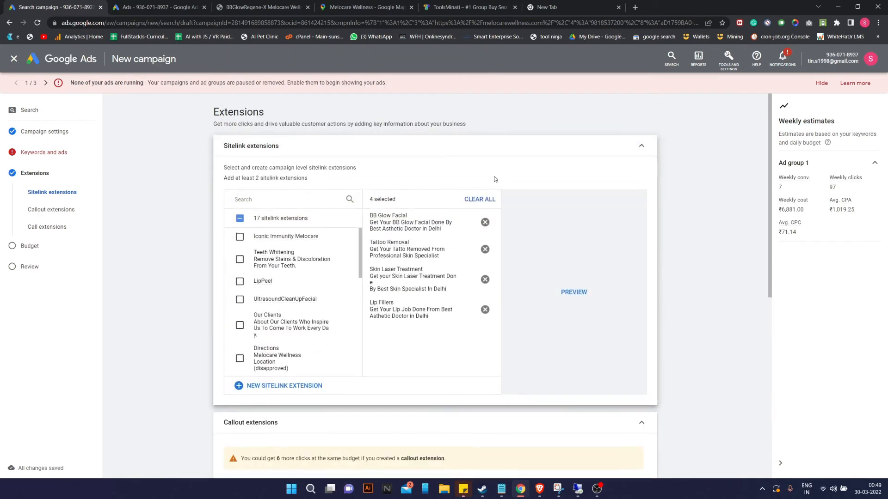
left_click(484, 149)
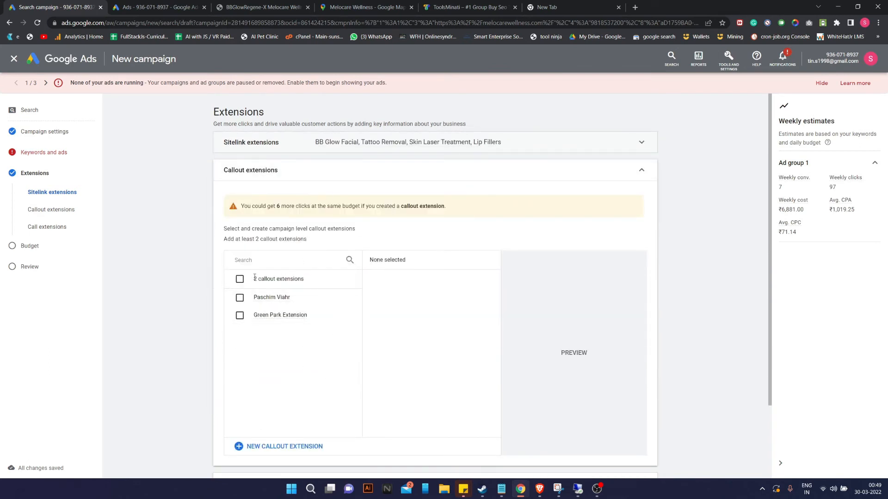
Start new callouts 'Enquire By Quick Call' and 'Talk To A Specialist', pasting 'specialist' from clipboard.
left_click(287, 445)
left_click(316, 276)
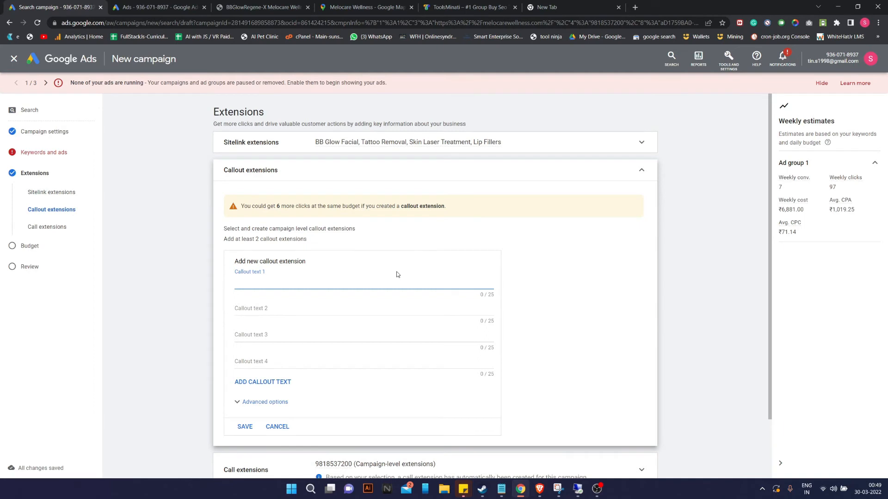
type("Enquire By Quick Call")
left_click(246, 315)
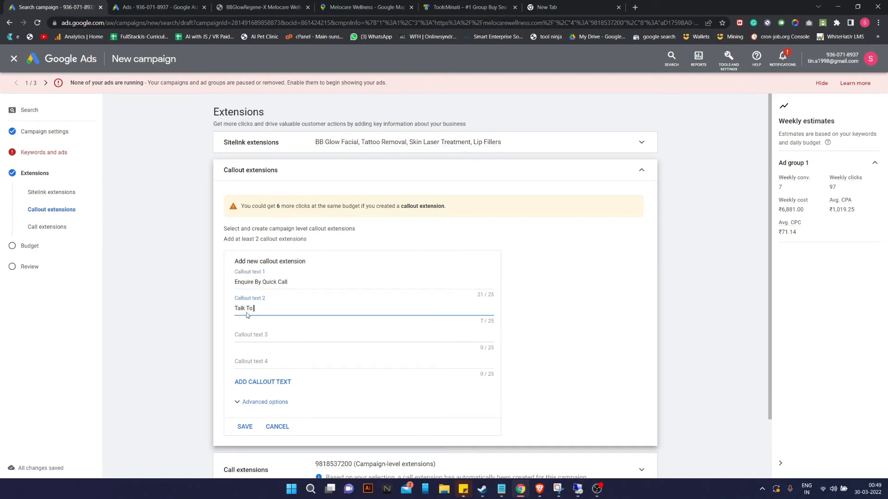
type("Talk To A")
key("super+v")
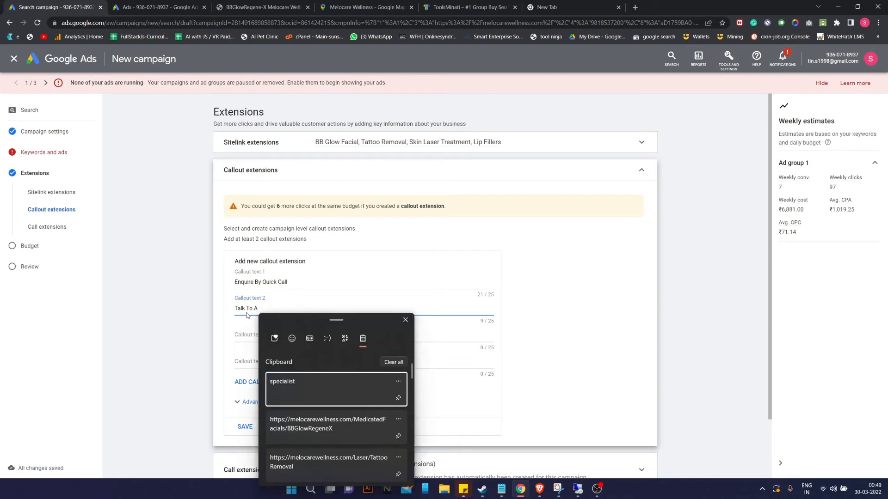
key("Return")
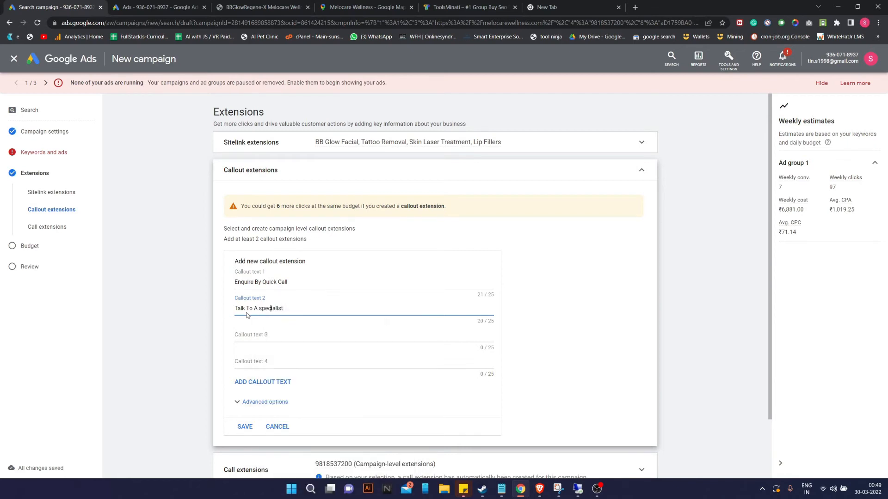
key("BackSpace")
type("S")
Add the third and fourth callouts 'Curious About Melocare?' and 'Book Now On Call'.
left_click(267, 328)
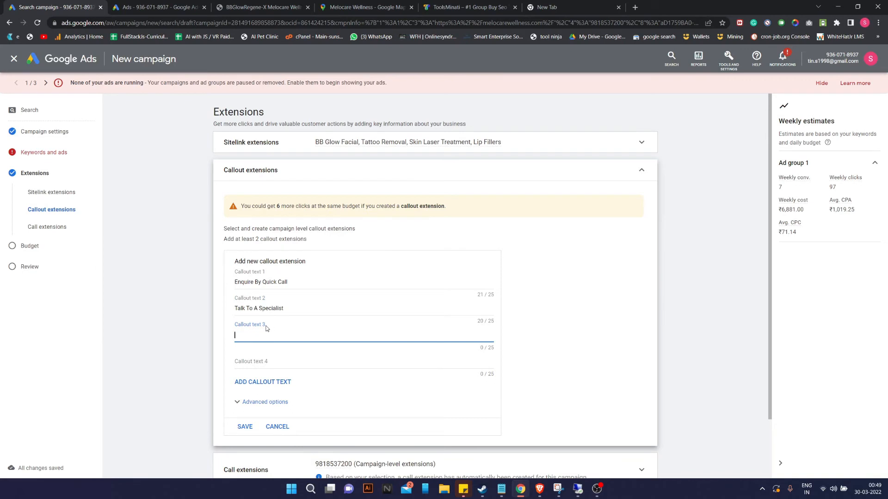
type("Curious About Melocare?")
left_click(263, 361)
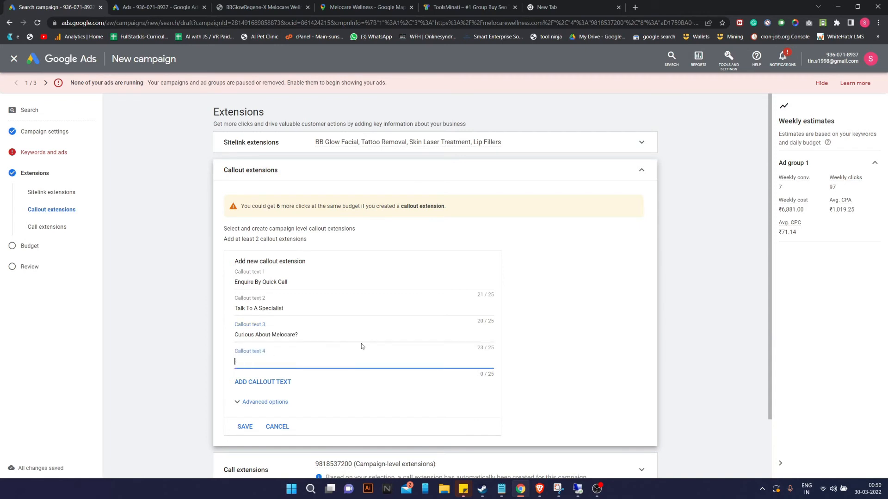
type("Book Now On Call")
left_click(583, 316)
Save the four callouts and check them in the sample ad preview before hiding it.
left_click(245, 426)
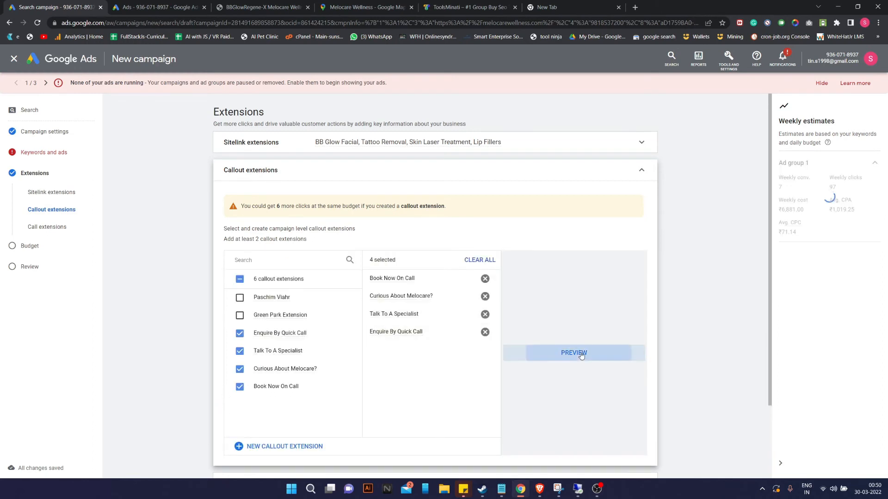
left_click(574, 353)
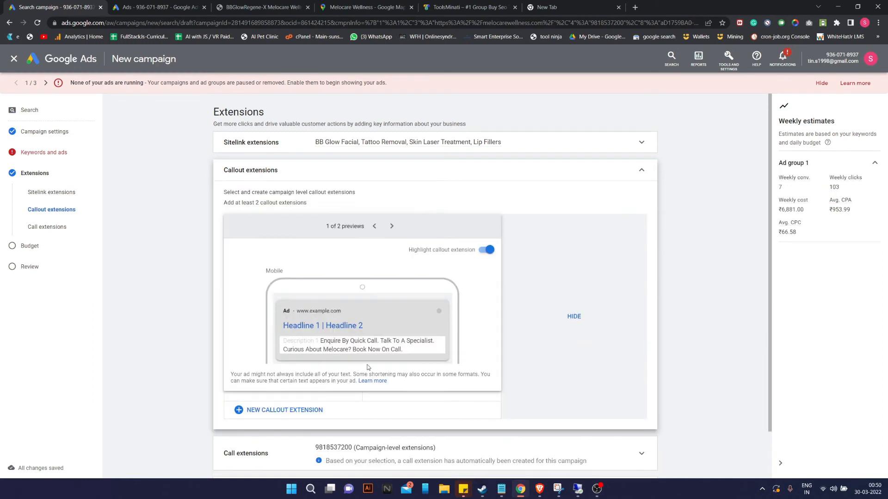
left_click(574, 316)
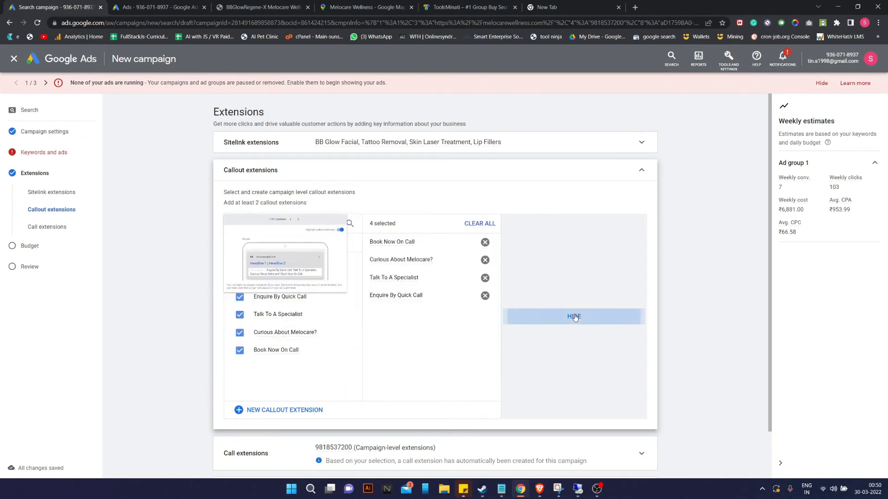
scroll(428, 339, "down", 2)
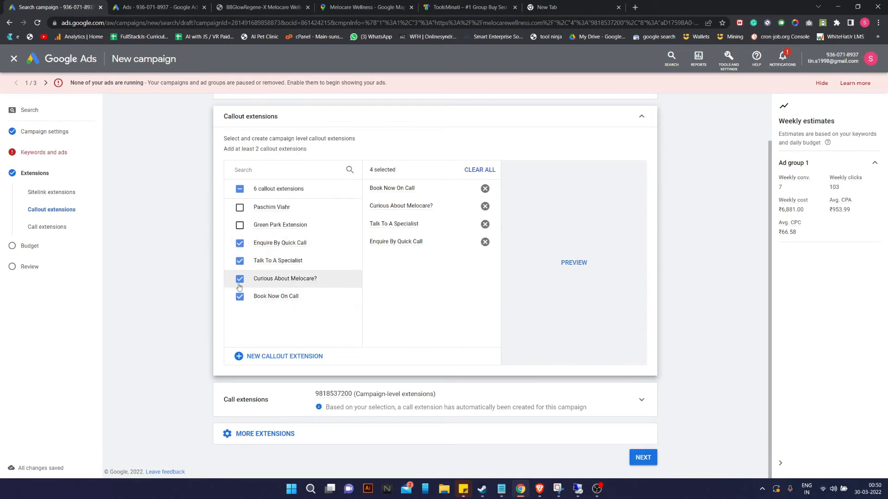
Uncheck 'Book Now On Call' to keep three callouts, then expand the Call extensions settings.
left_click_drag(239, 283, 376, 266)
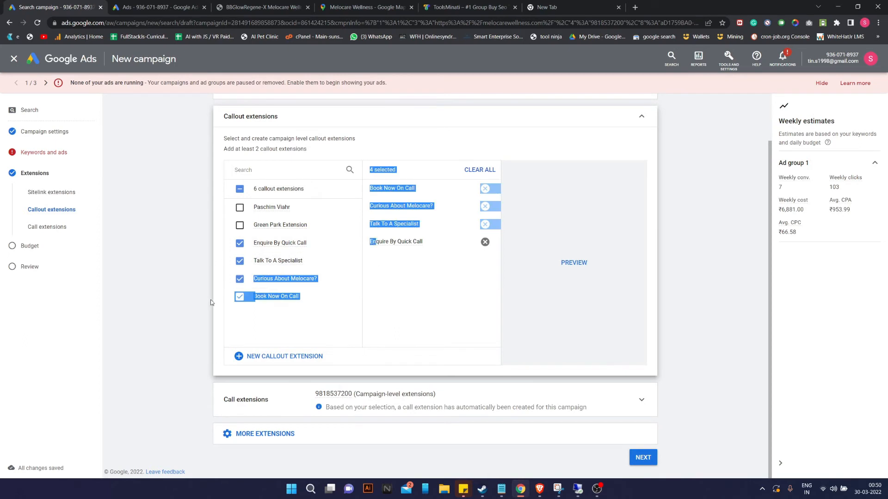
left_click(239, 298)
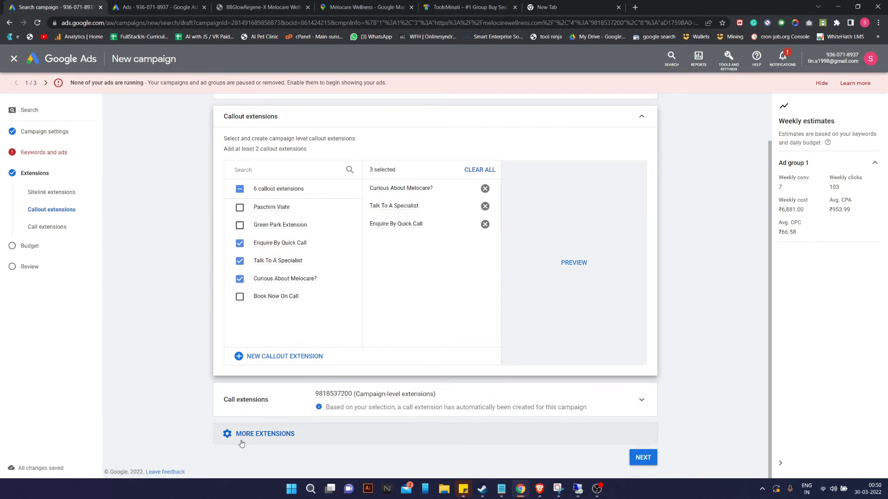
left_click(387, 445)
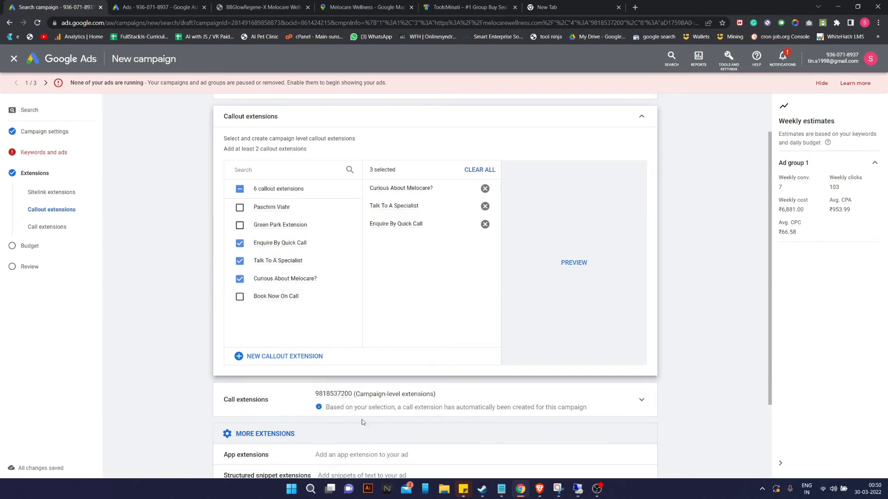
scroll(395, 416, "down", 3)
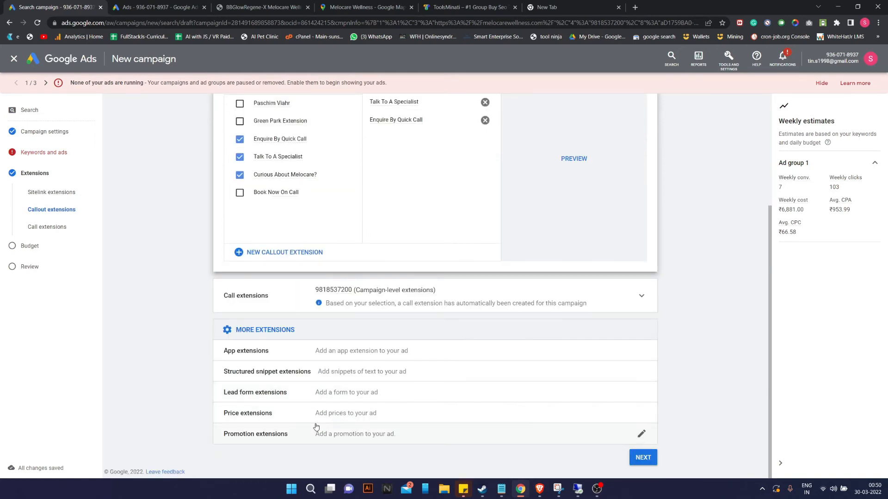
scroll(392, 432, "up", 3)
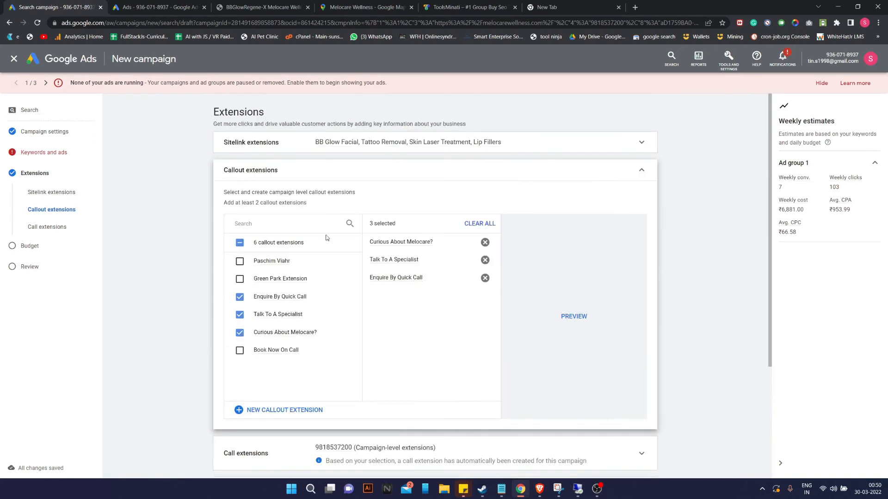
scroll(393, 430, "down", 3)
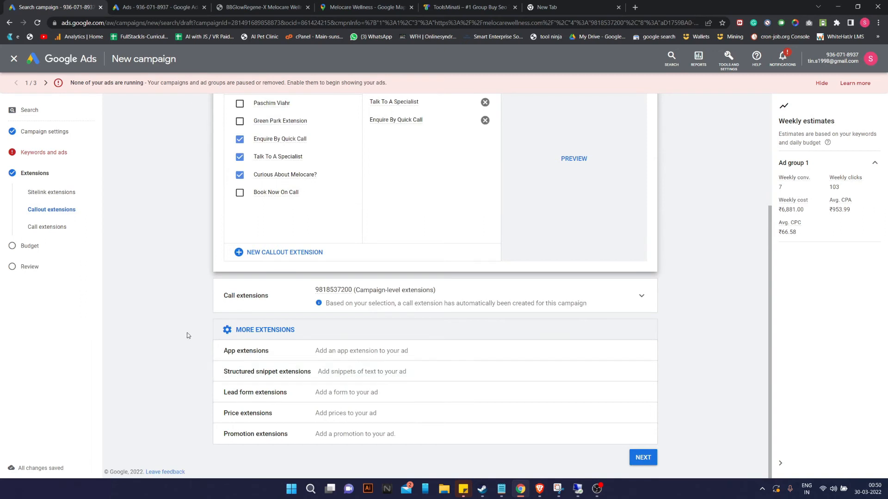
left_click(426, 302)
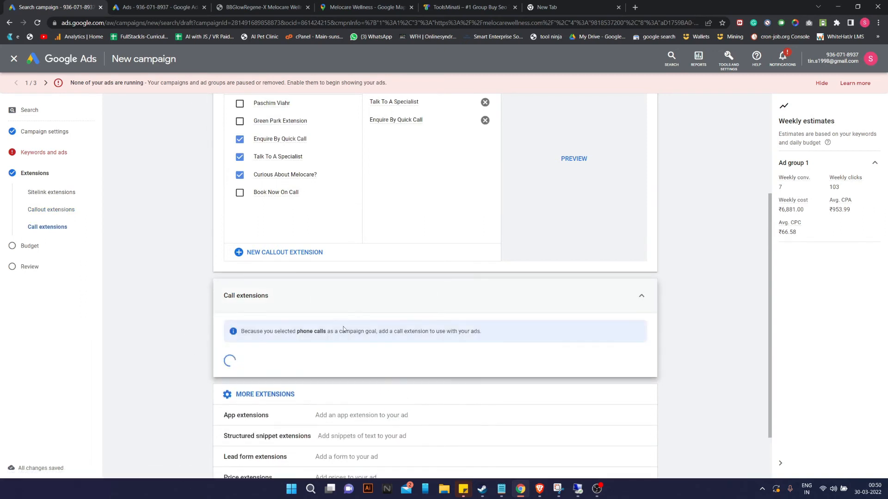
scroll(337, 330, "down", 2)
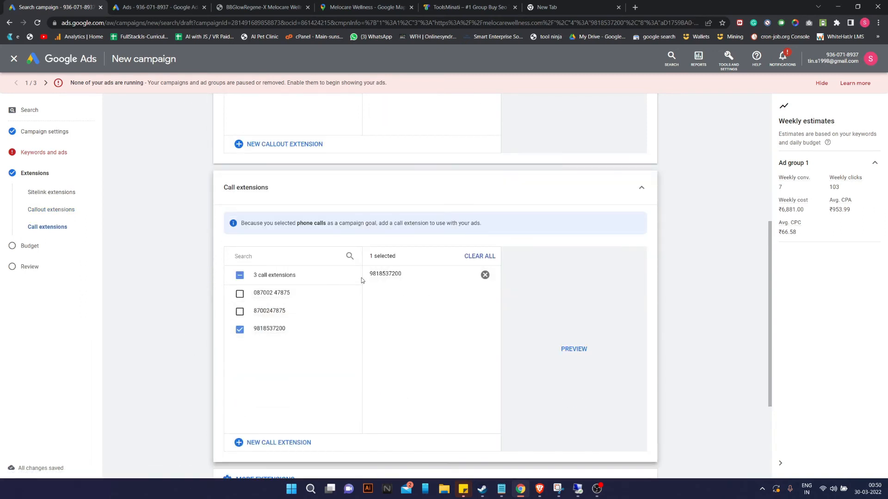
left_click(568, 350)
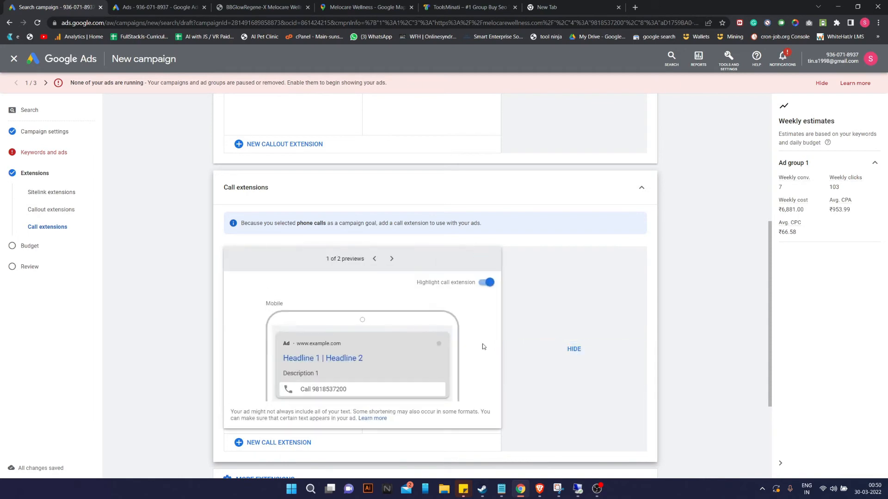
left_click(578, 288)
scroll(324, 315, "down", 3)
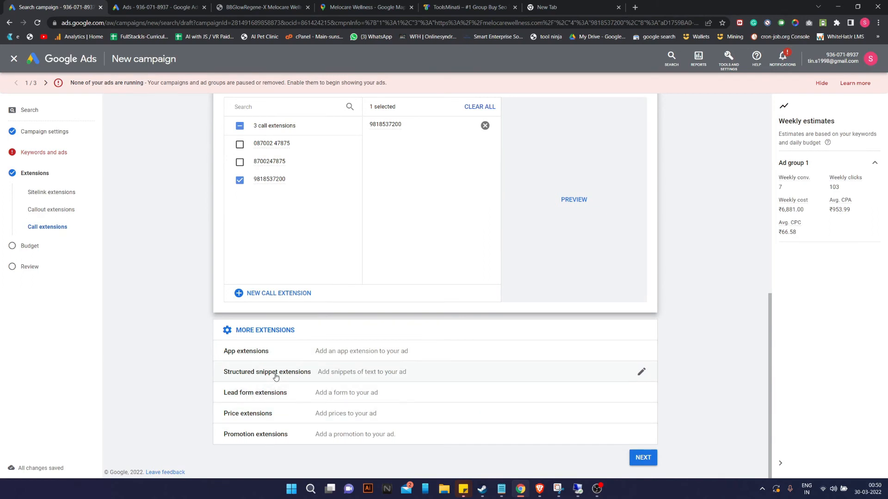
left_click(642, 458)
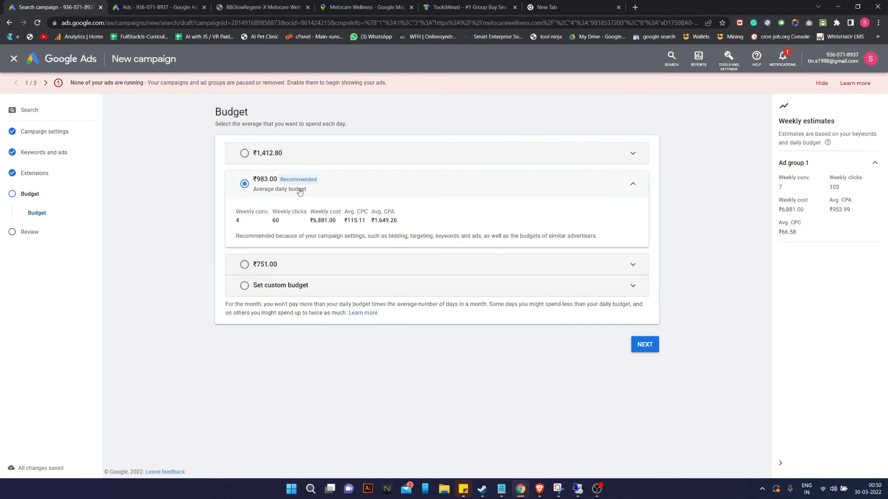
Keep the recommended ₹983.00 average daily budget and continue to the Review page.
left_click(645, 345)
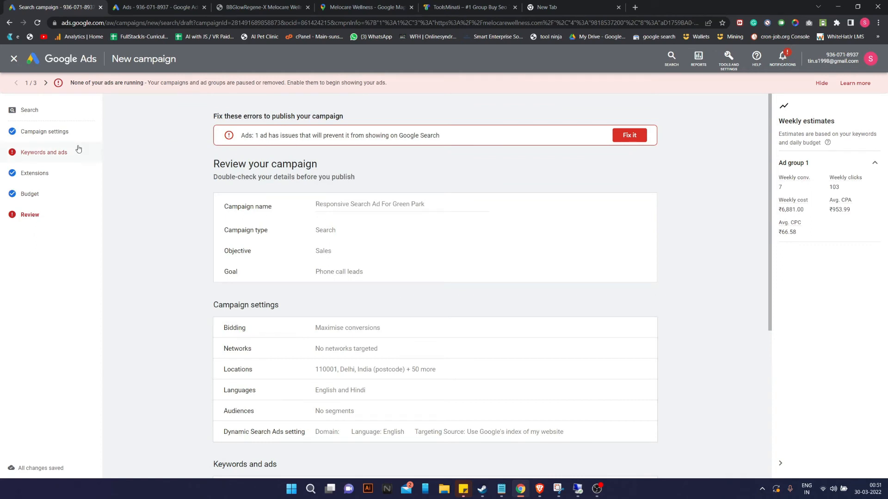
Return to the Keywords and ads step and open the ad in the editor.
left_click(61, 153)
scroll(341, 356, "down", 1)
mouse_move(292, 399)
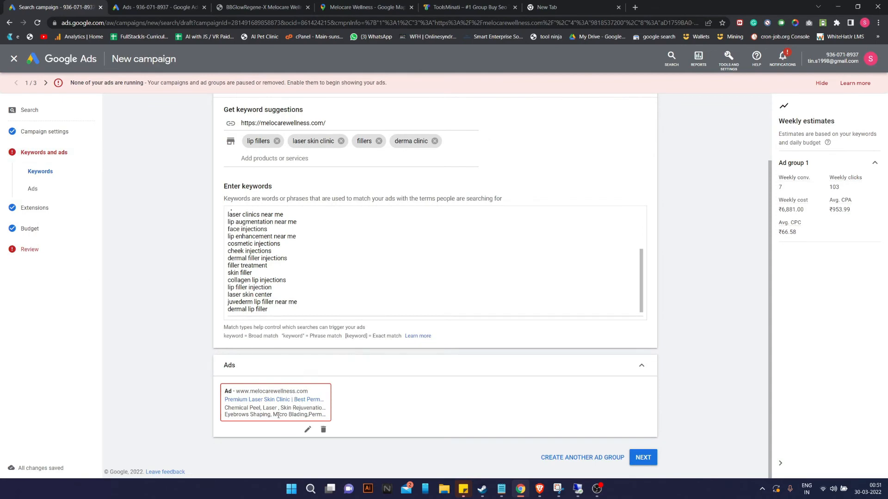
left_click(308, 429)
scroll(321, 379, "down", 3)
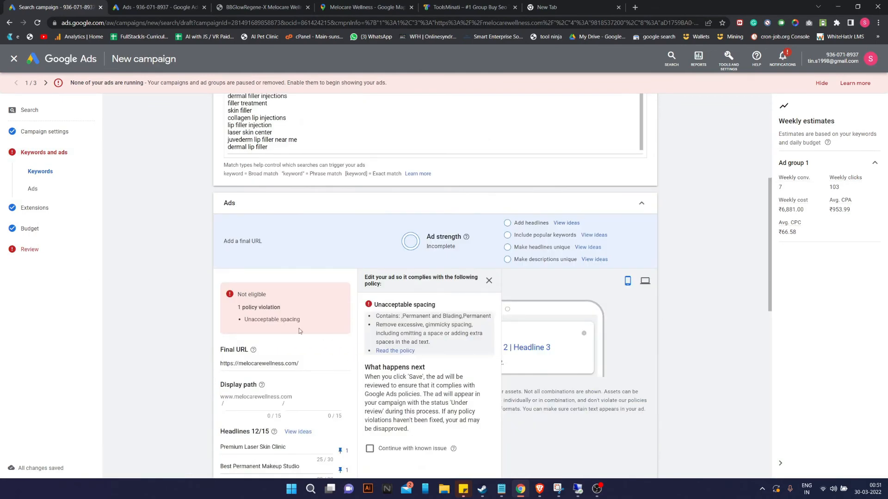
scroll(292, 374, "down", 4)
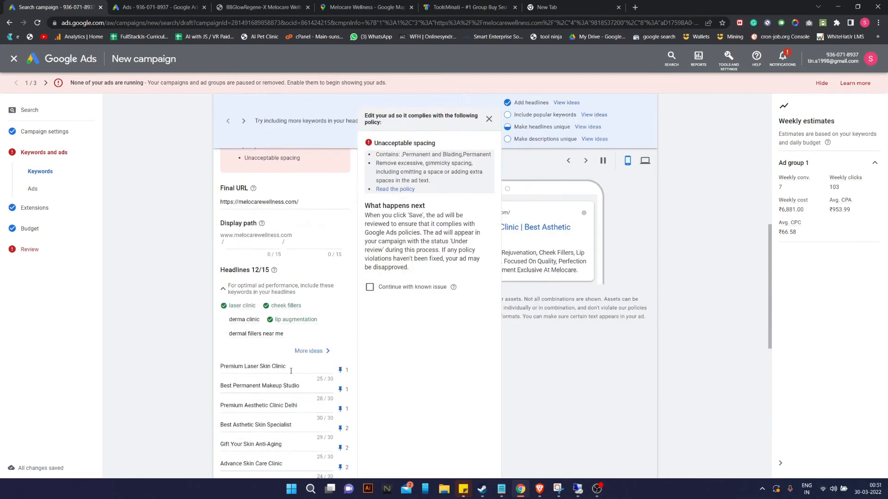
scroll(296, 368, "up", 2)
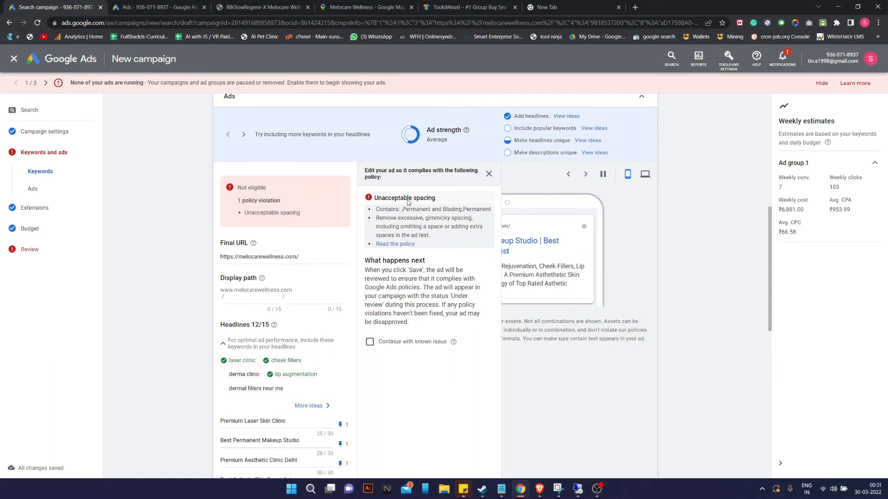
scroll(272, 221, "down", 8)
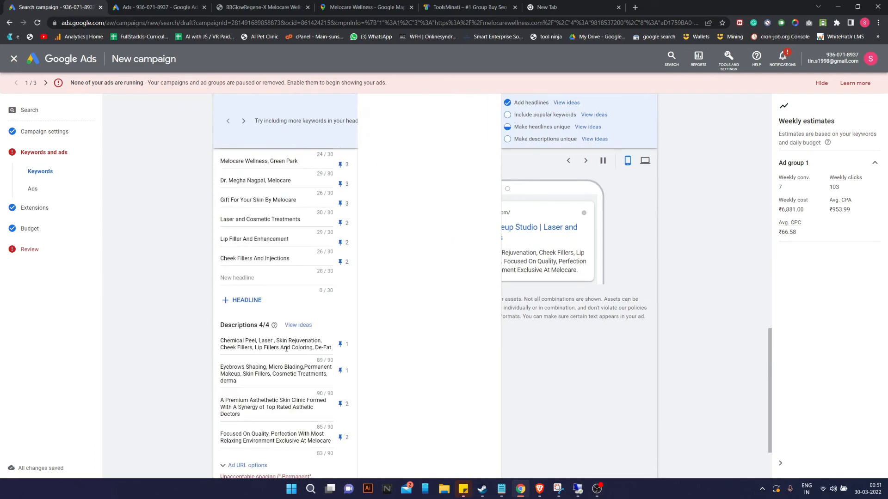
Change 'Micro Blading' to 'Micro-Blading' in the second description and save the ad.
left_click(283, 367)
scroll(266, 391, "down", 2)
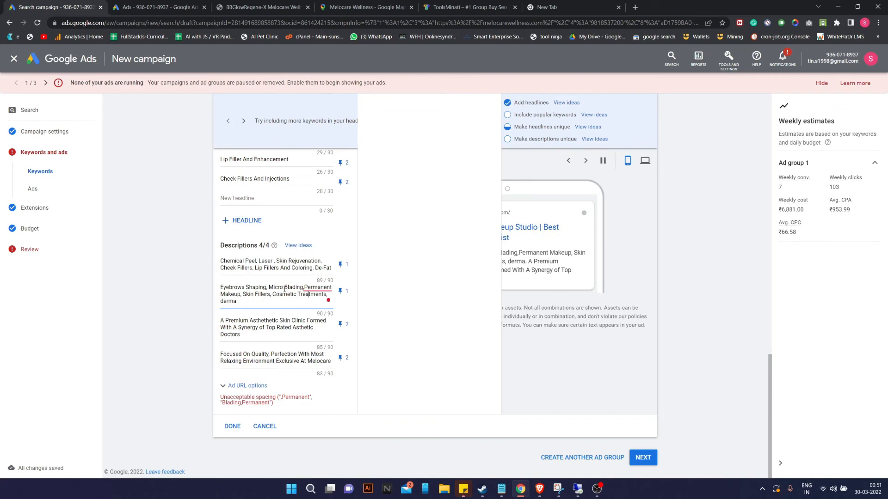
key("BackSpace")
type("-")
left_click(350, 284)
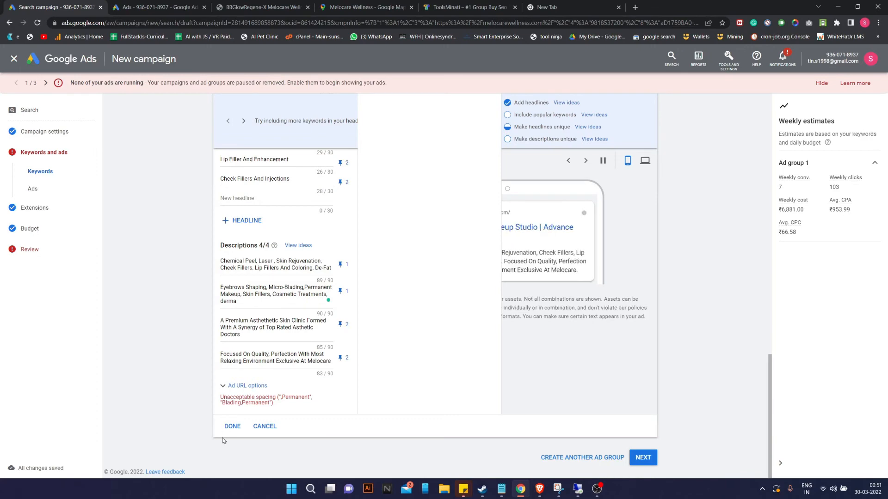
left_click(232, 426)
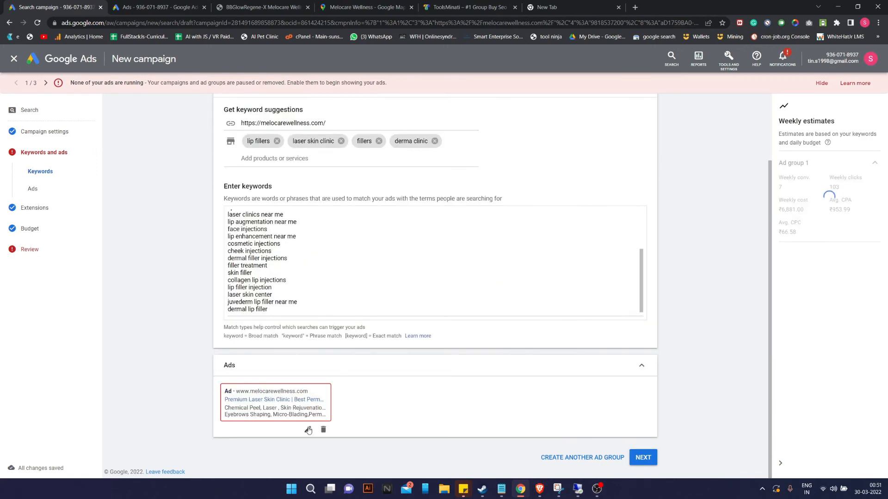
Edit the second description to 'Makeup,Skin Fillers,Cosmetic-Treatments', save, and return to Review.
left_click(307, 429)
scroll(326, 363, "down", 10)
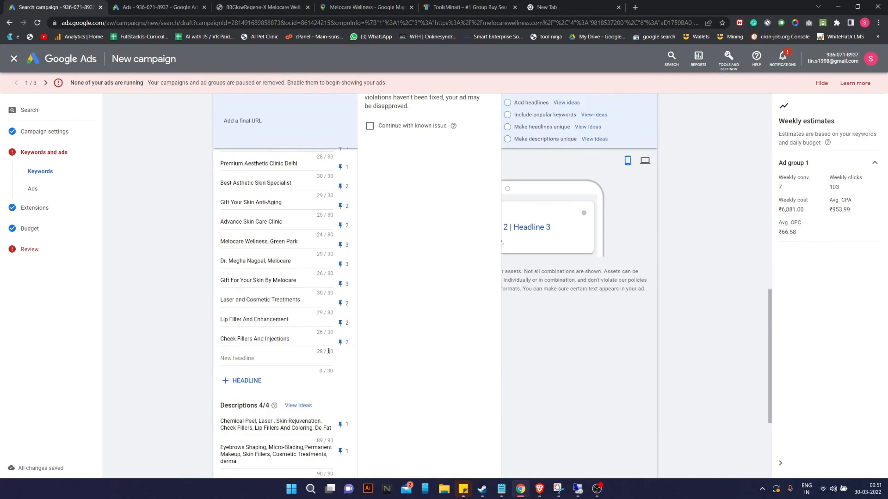
scroll(265, 374, "down", 2)
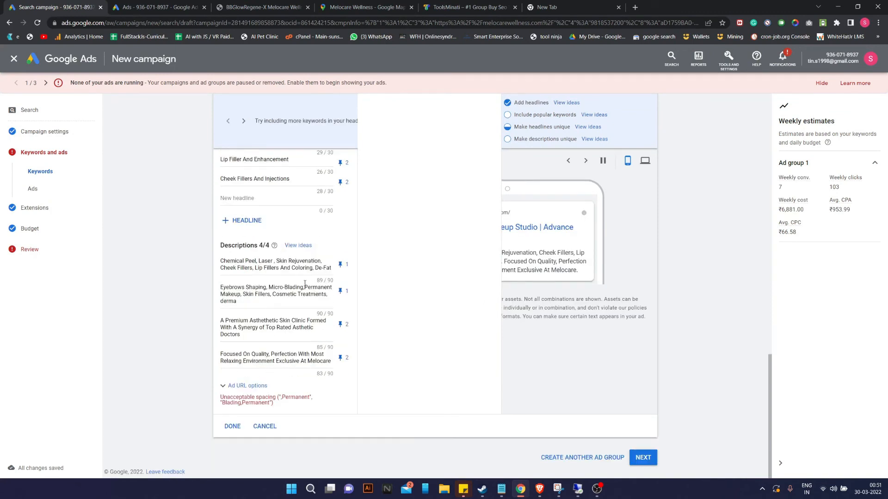
left_click(244, 294)
key("BackSpace")
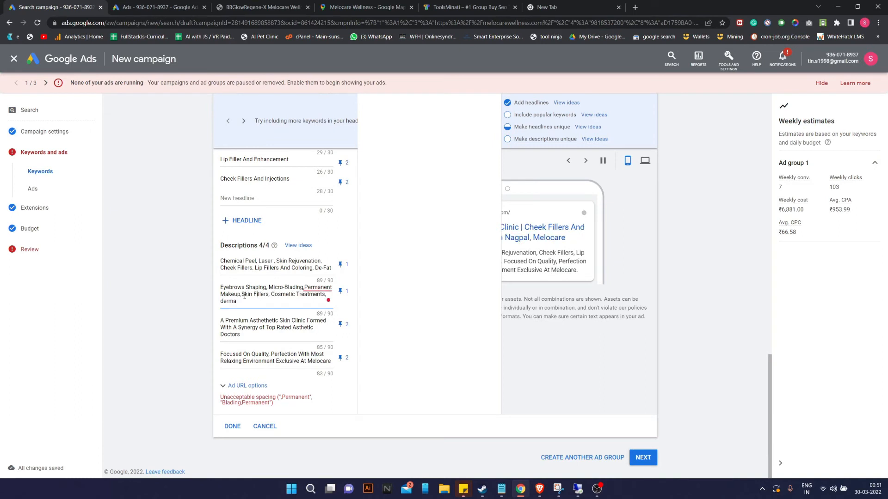
key("BackSpace")
key("BackSpace")
type("-")
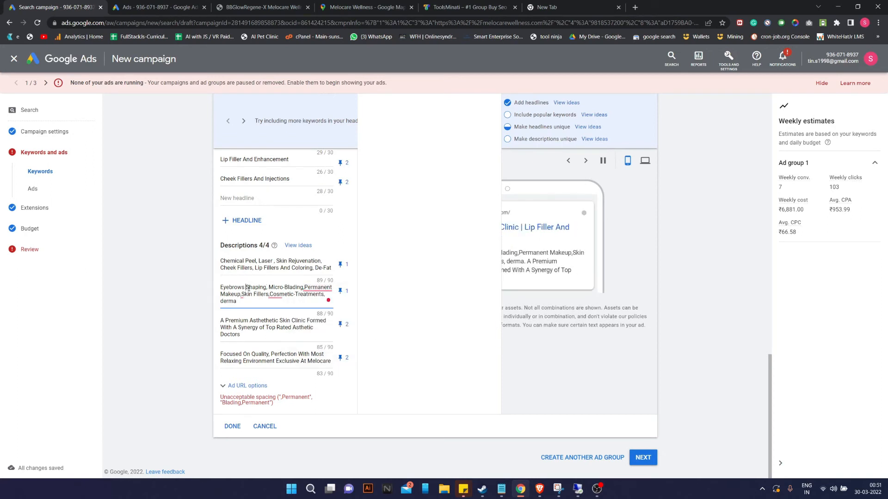
left_click(232, 426)
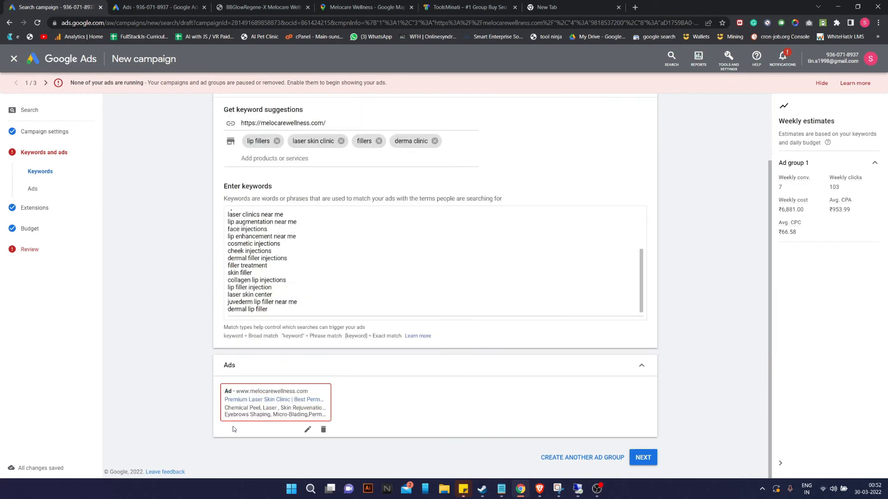
left_click(643, 457)
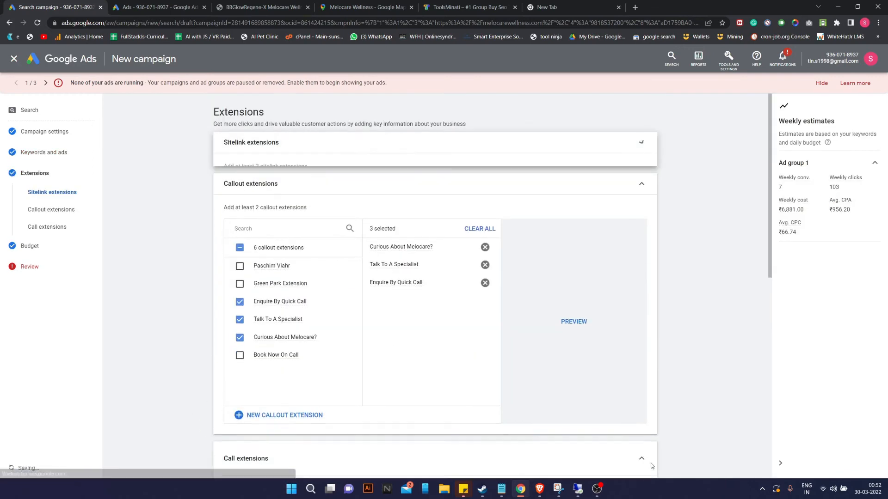
left_click(29, 267)
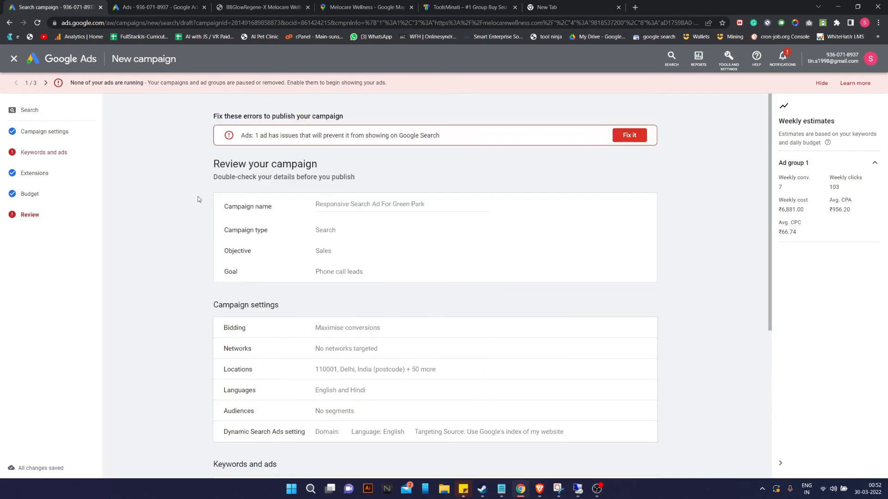
Reopen the ad, fix the spacing around Laser and hyphenate 'Chemical-Peel' in description 1.
left_click(46, 154)
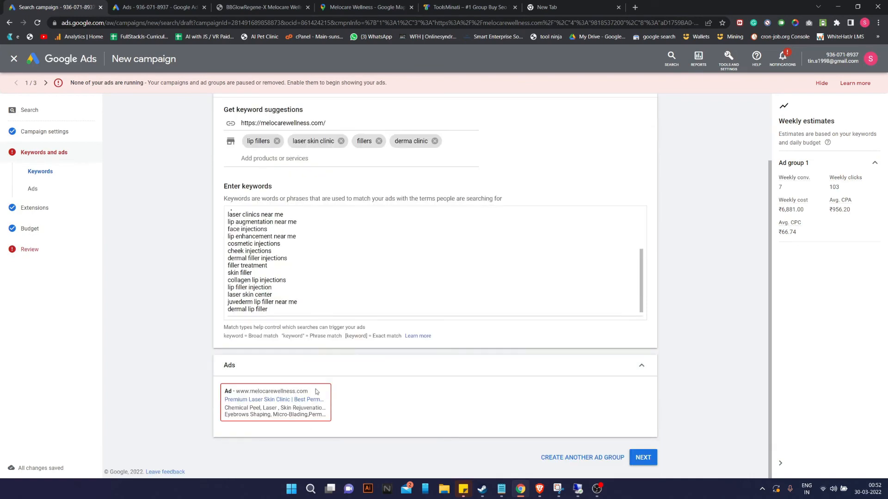
left_click(308, 429)
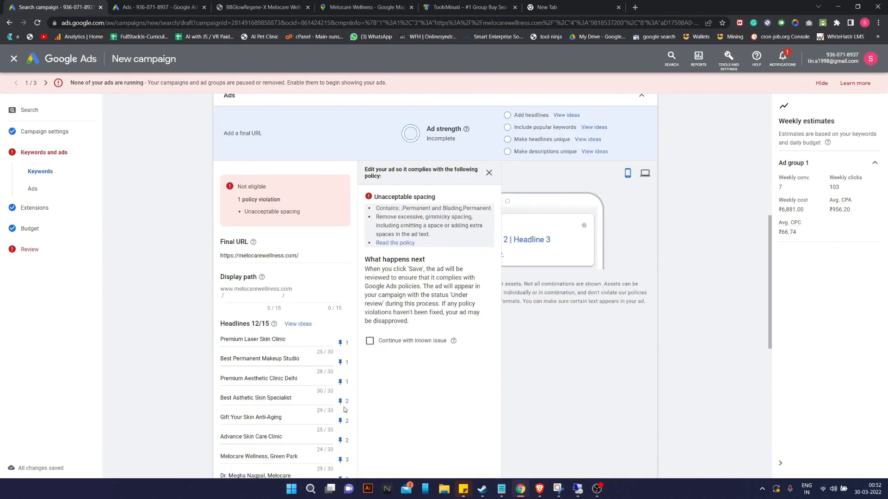
scroll(344, 412, "down", 5)
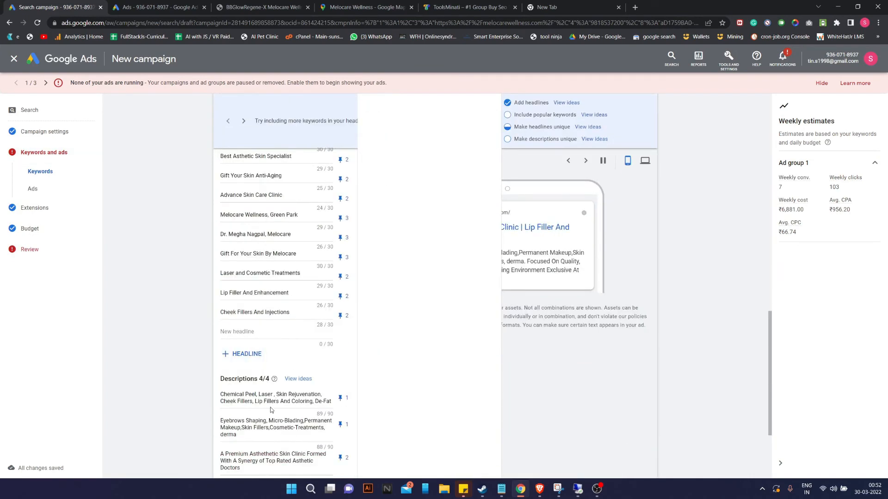
left_click(259, 396)
key("BackSpace")
key("Delete")
left_click(247, 396)
key("BackSpace")
type("-")
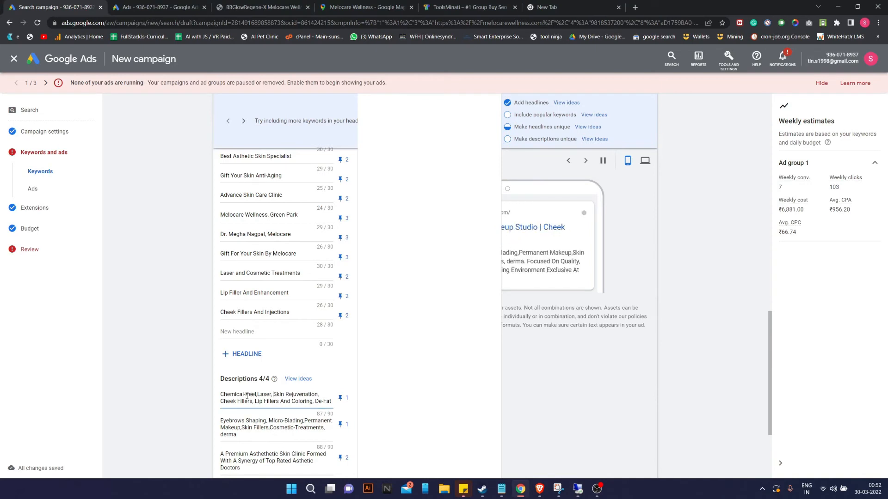
Hyphenate 'Skin-Rejuvenation' and 'Cheek-Fillers', and remove stray spaces before Skin and De-Fat.
key("BackSpace")
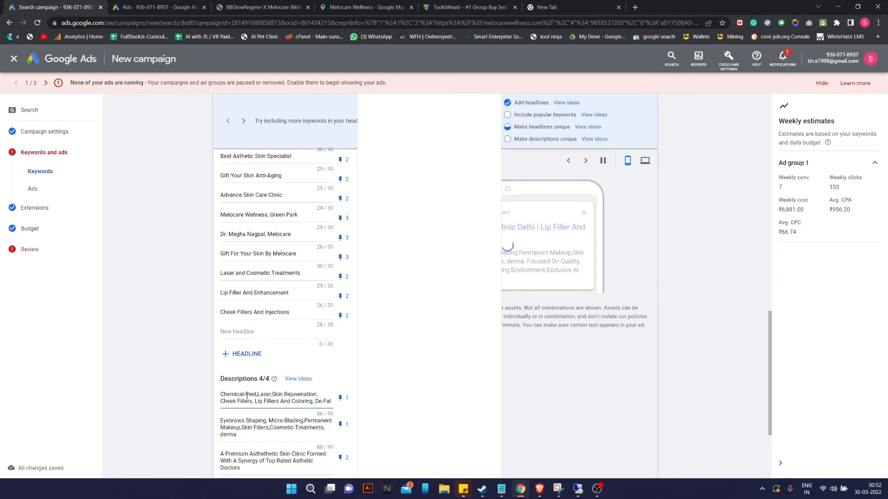
key("BackSpace")
type("-")
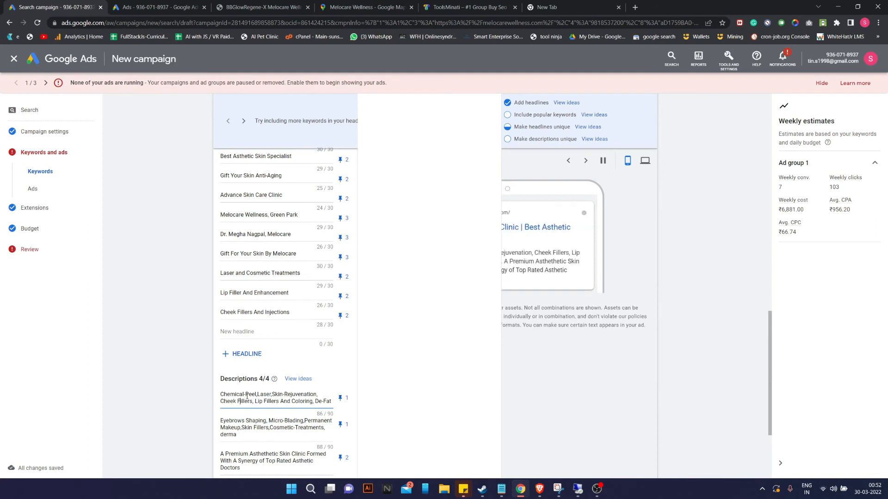
key("BackSpace")
type("-")
key("Right")
key("Right")
key("Right")
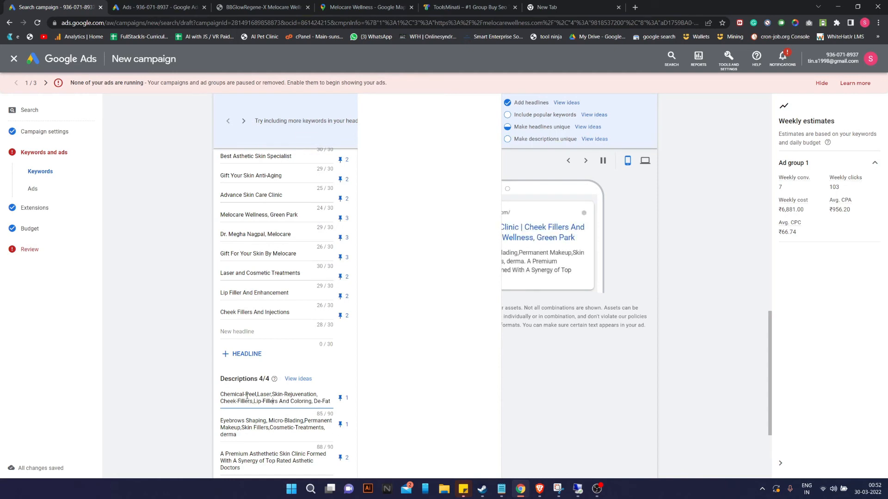
key("Left")
key("Left")
key("Left")
key("Left")
key("Left")
key("Left")
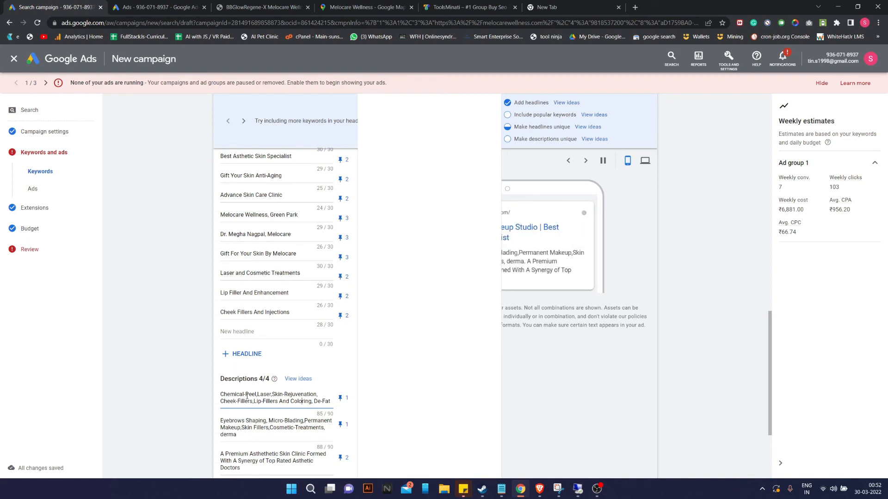
key("BackSpace")
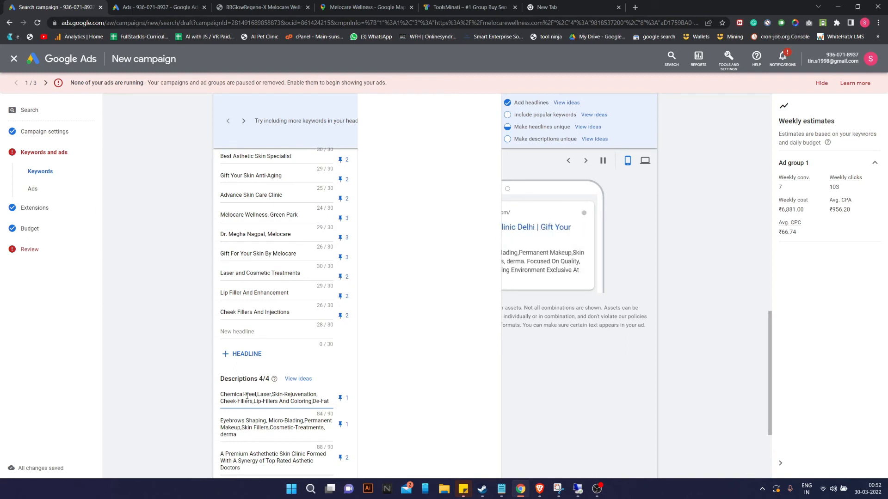
Save the edited ad and continue to the Extensions step.
scroll(247, 396, "down", 3)
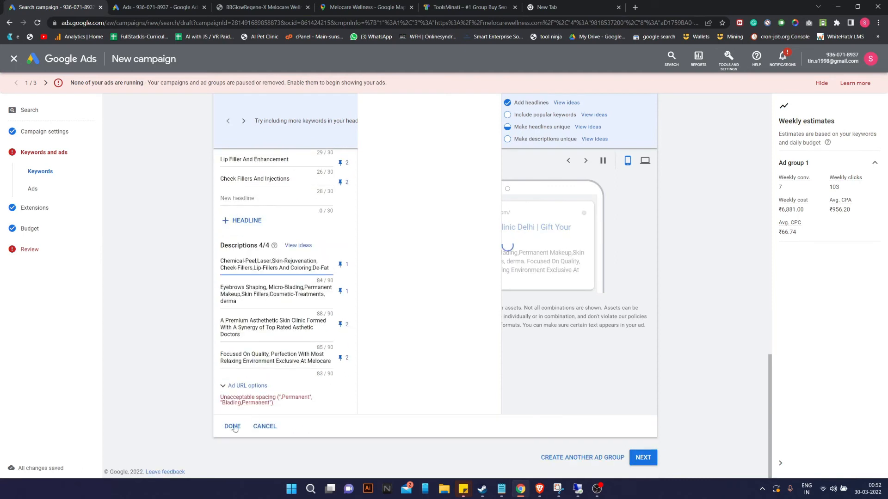
left_click(227, 431)
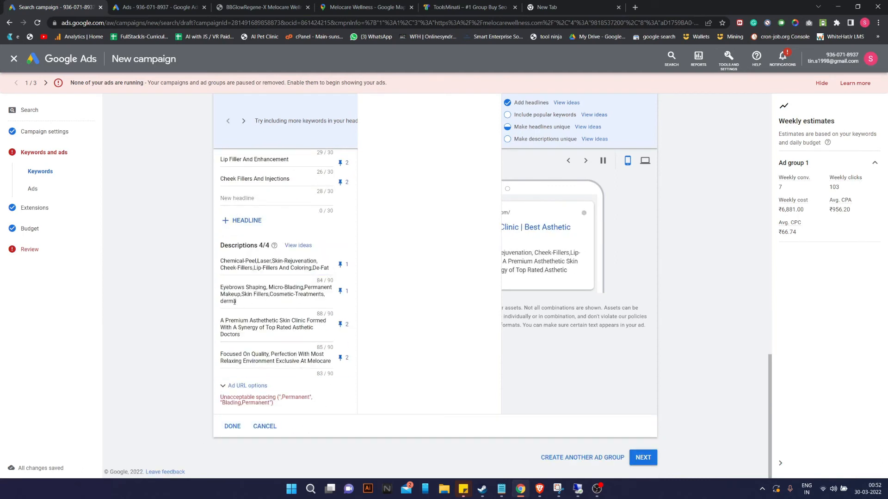
left_click(222, 294)
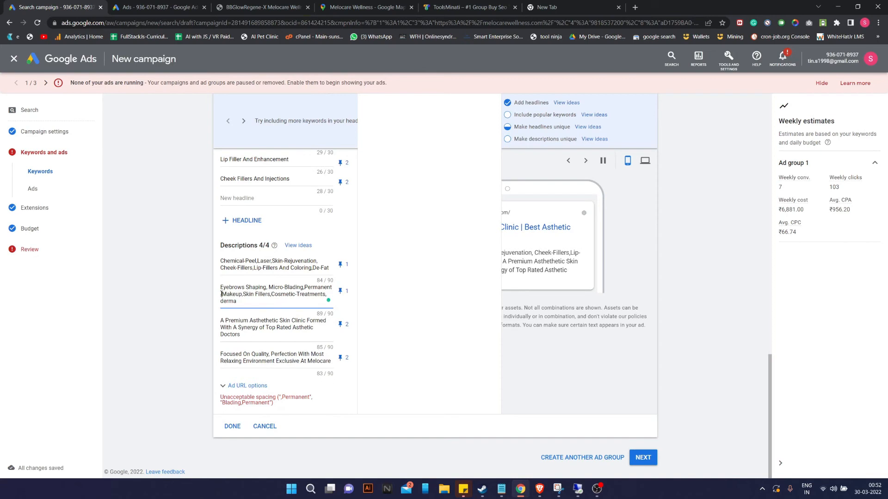
left_click(232, 426)
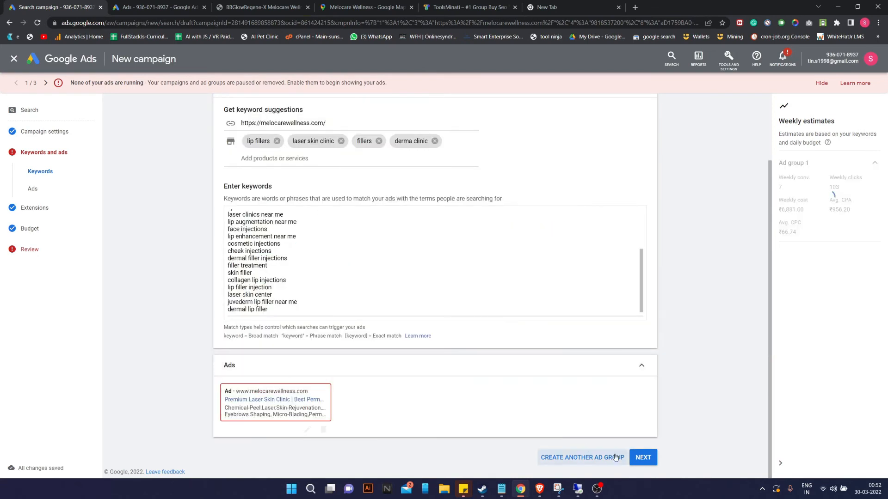
left_click(641, 457)
scroll(300, 329, "down", 12)
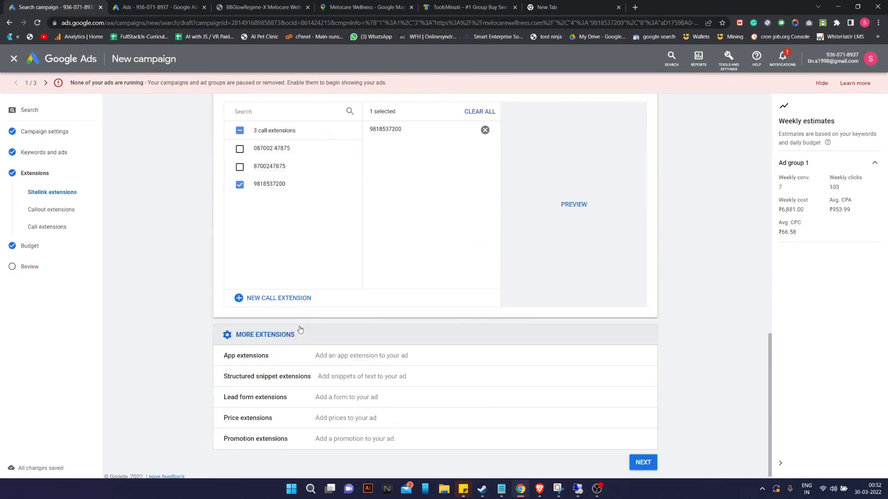
Advance through Extensions and Budget to Review, then go back to fix the flagged ad.
scroll(300, 329, "up", 2)
scroll(346, 232, "down", 2)
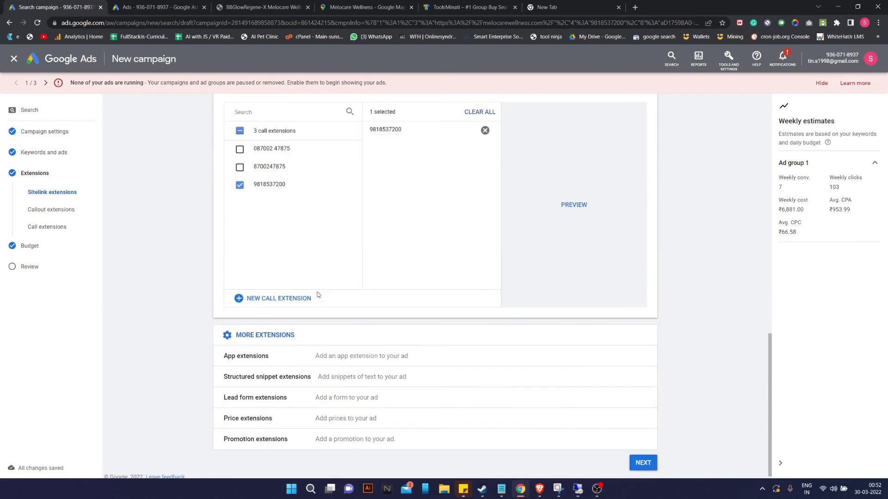
scroll(378, 331, "down", 1)
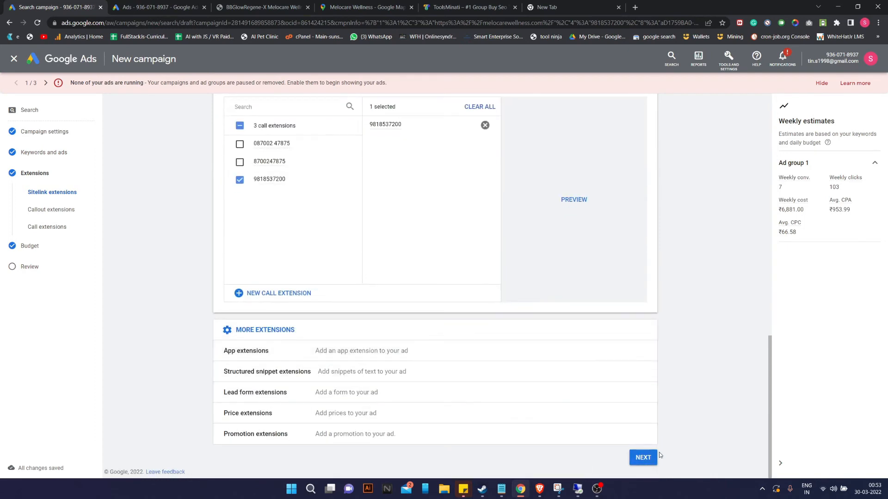
left_click(642, 458)
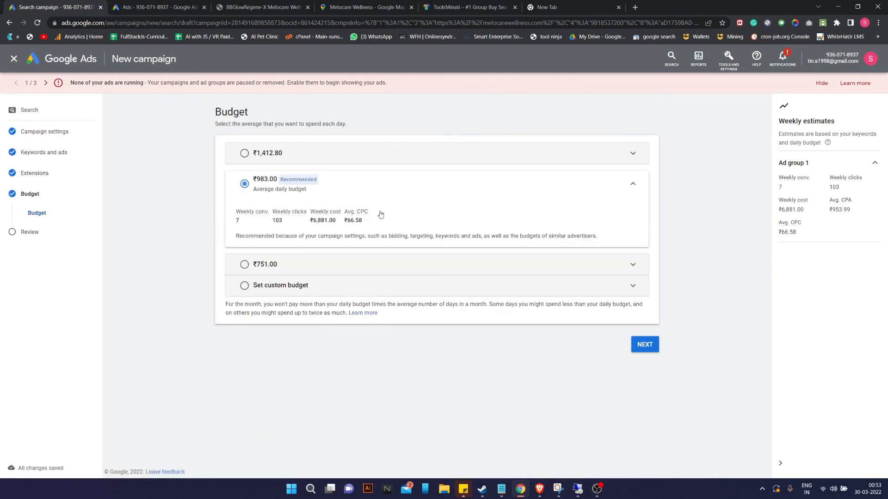
left_click(652, 343)
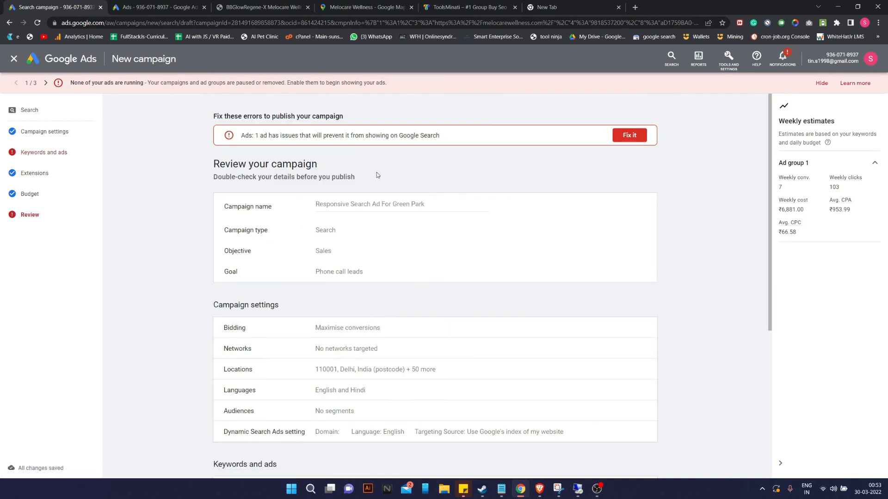
left_click(629, 135)
Open the flagged ad and replace the commas in description 1 with spaces.
scroll(353, 327, "down", 1)
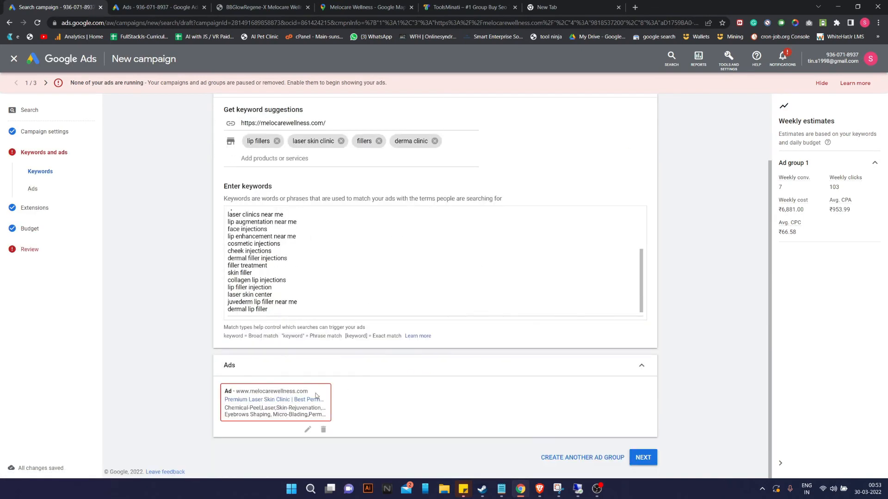
left_click(308, 429)
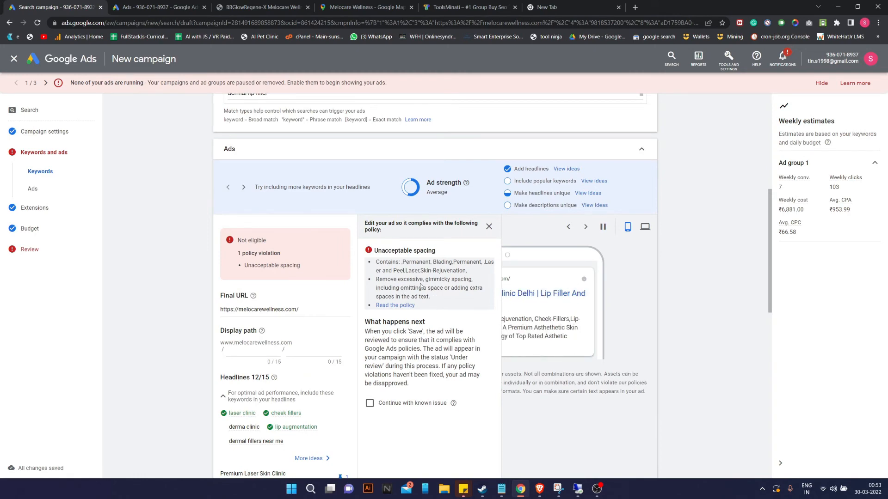
scroll(392, 295, "down", 10)
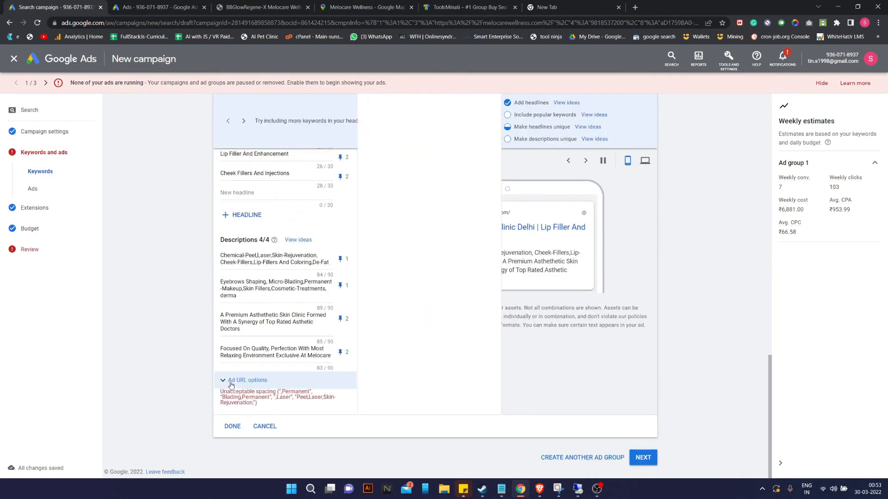
left_click(257, 256)
key("Delete")
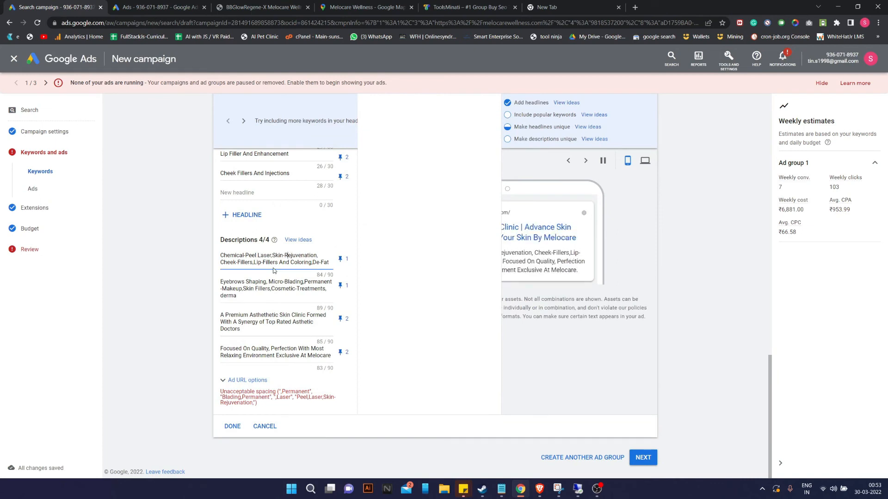
key("Delete")
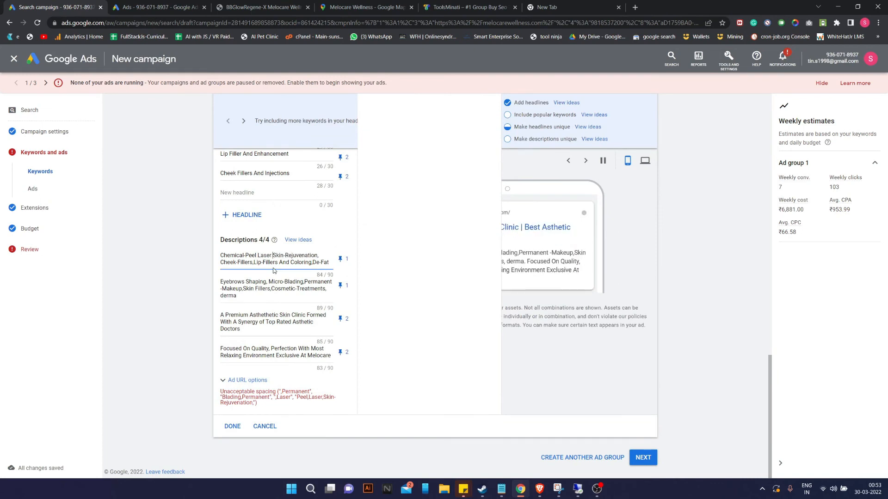
key("Delete")
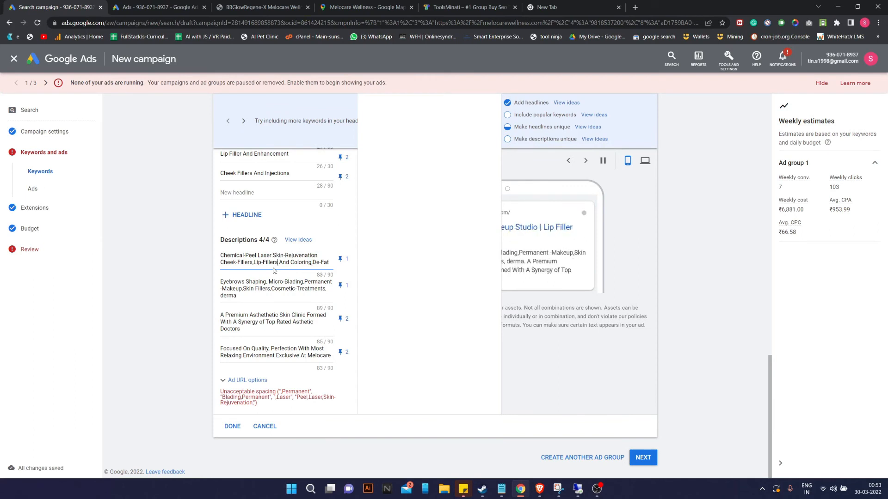
key("Delete")
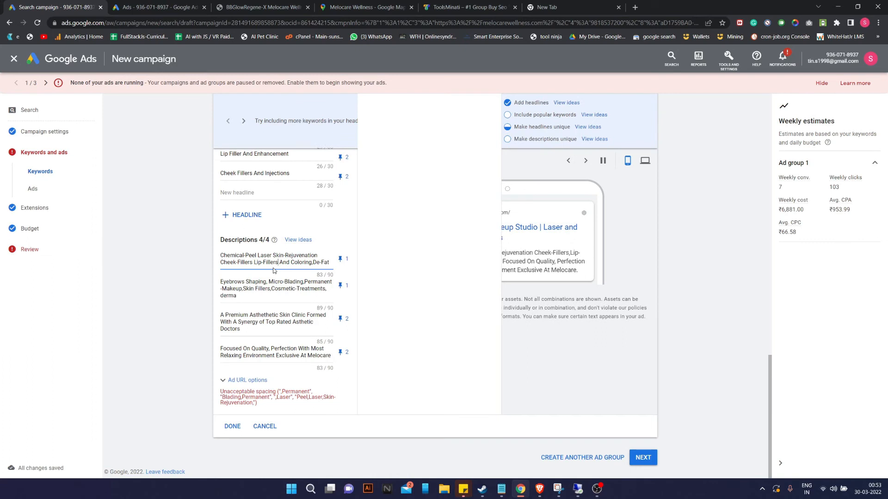
key("Right")
key("Right")
key("Right")
key("Right")
key("Right")
key("Right")
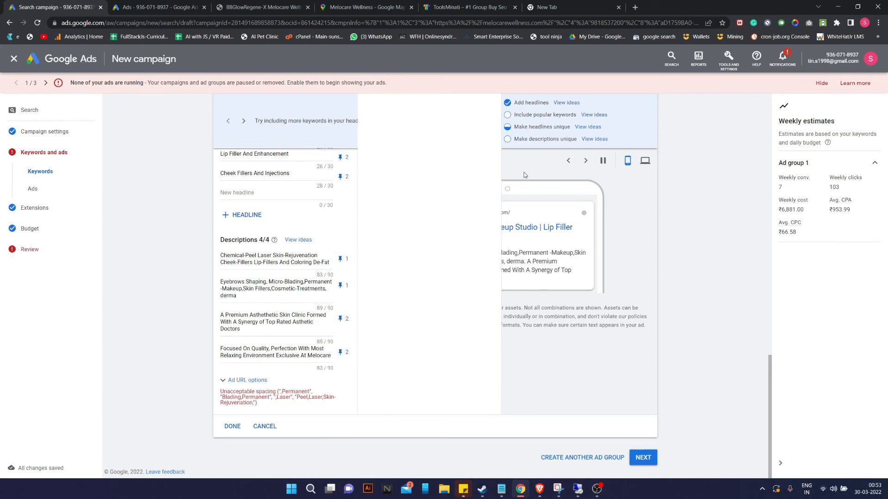
Make description 2 read '-Makeup Skin Fillers Cosmetic-Treatments' and save the ad.
left_click(250, 290)
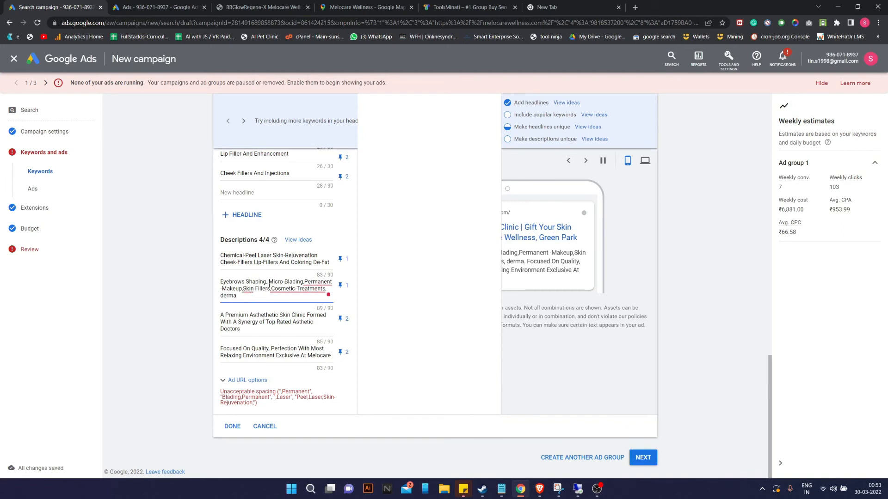
key("BackSpace")
key("BackSpace")
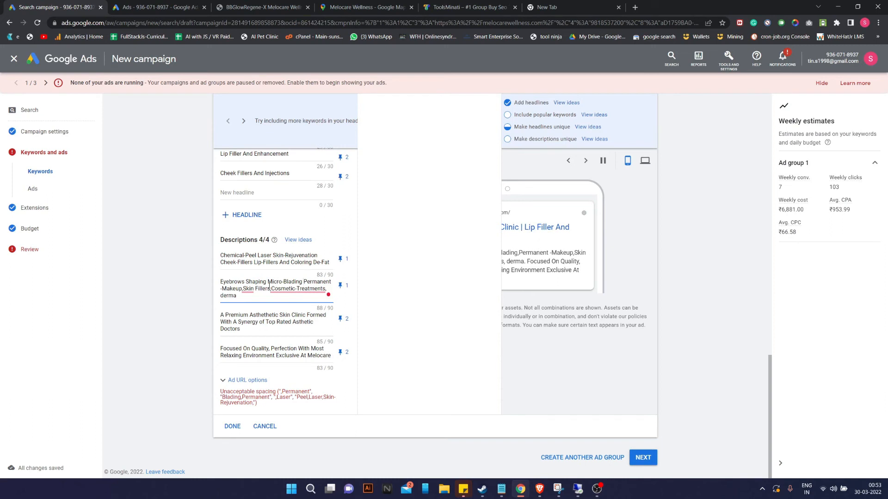
key("BackSpace")
key("BackSpace")
key("Right")
key("Right")
key("Right")
key("Right")
key("Right")
key("Right")
key("Right")
key("Right")
key("Right")
key("Right")
key("Right")
key("Right")
key("Right")
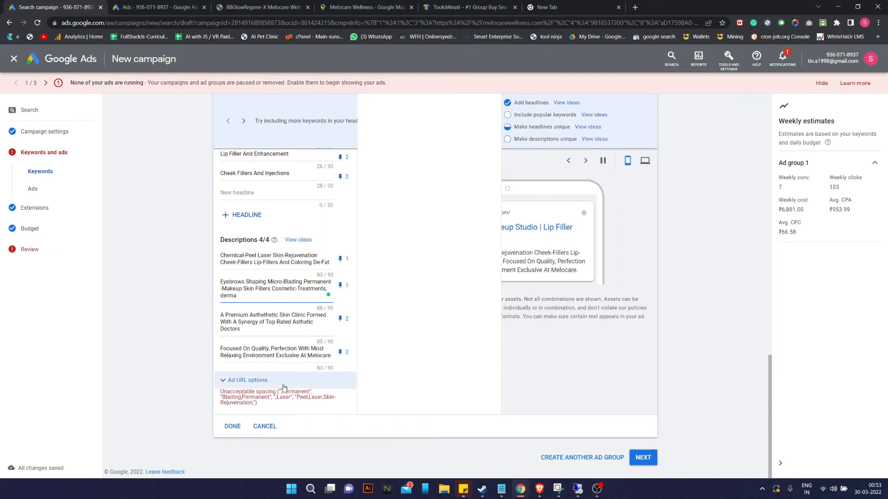
left_click(233, 426)
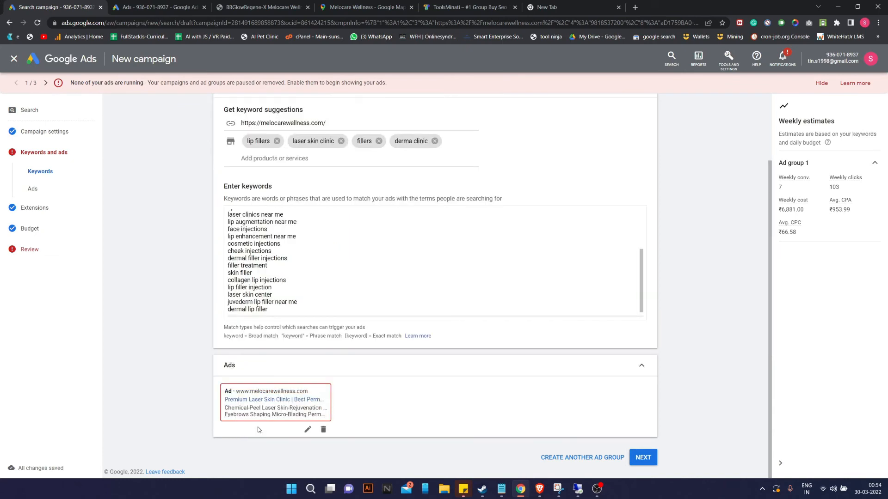
Advance through Extensions, keep the ₹983.00 daily budget, and reach Review.
left_click(642, 458)
scroll(442, 319, "down", 5)
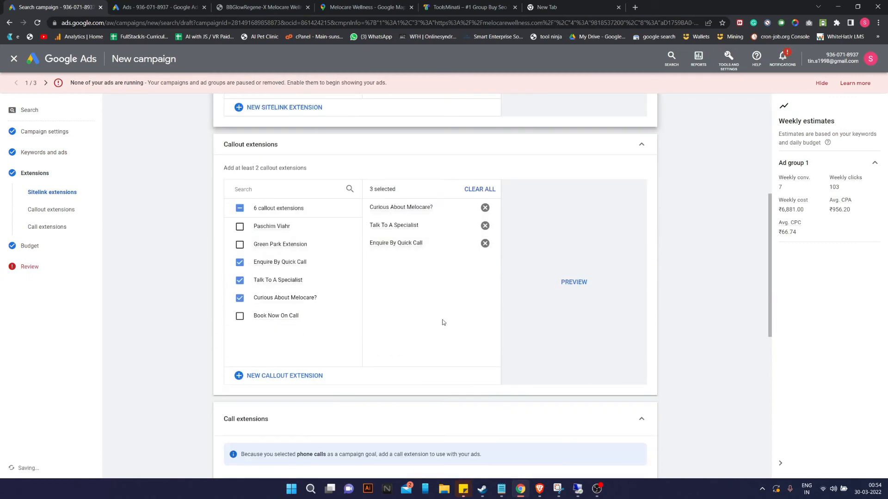
scroll(442, 321, "down", 5)
left_click(639, 459)
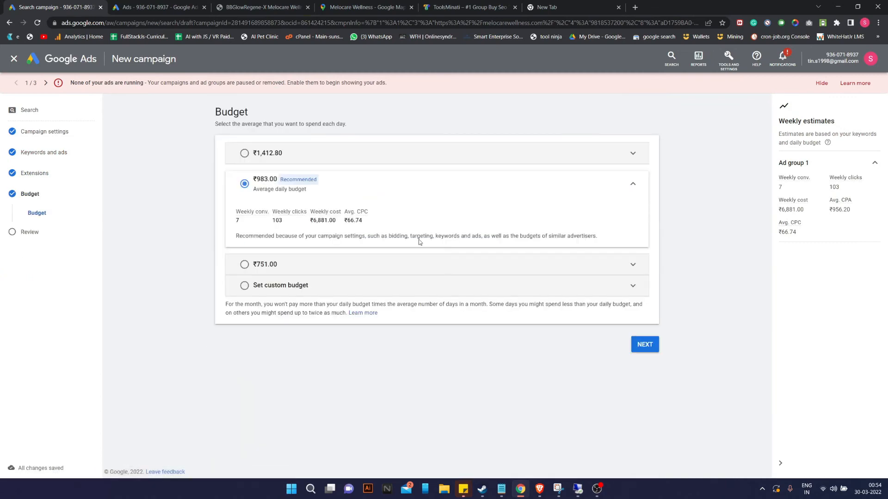
left_click(644, 344)
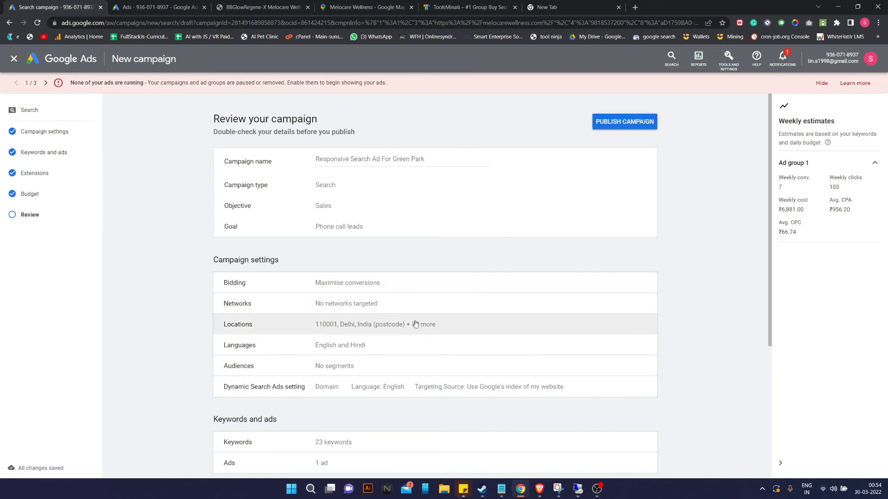
Inspect the campaign's Networks settings and the additional campaign settings.
left_click(346, 306)
scroll(486, 283, "down", 8)
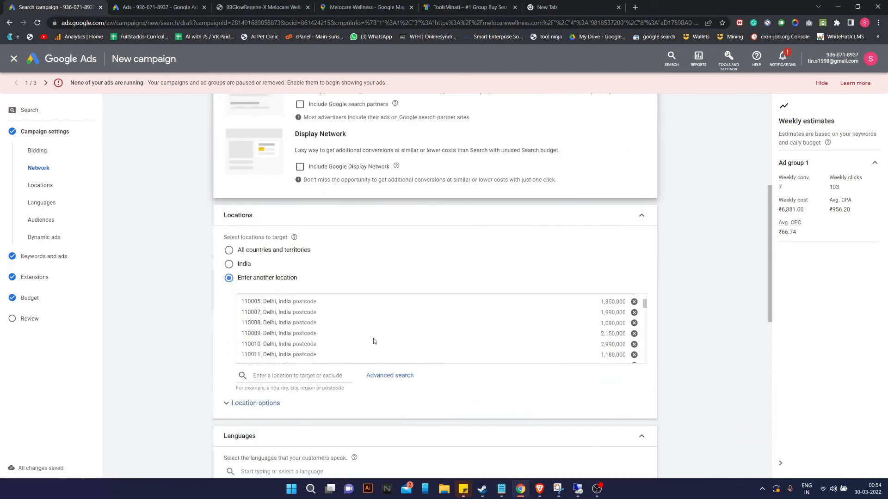
scroll(451, 407, "down", 2)
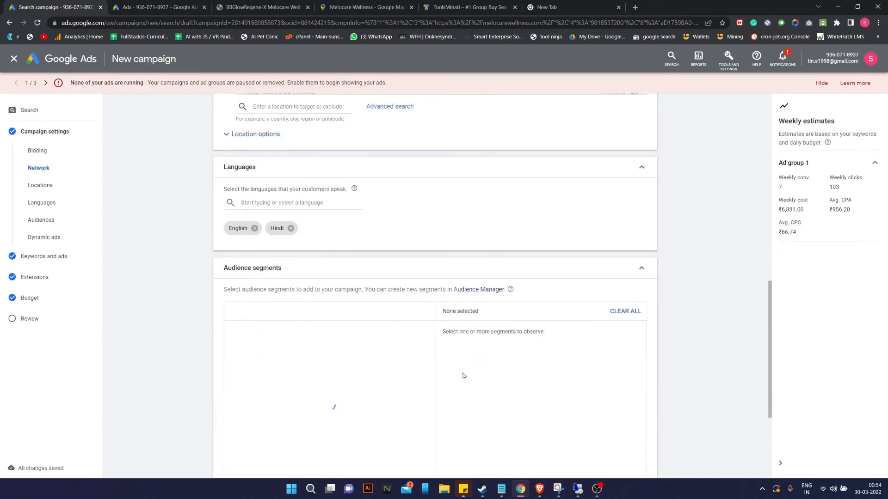
scroll(466, 363, "down", 4)
left_click(324, 435)
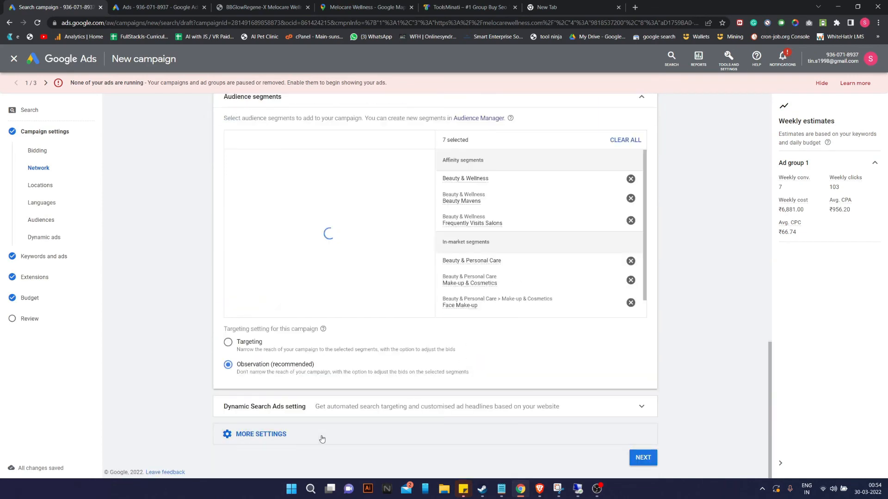
scroll(437, 410, "down", 2)
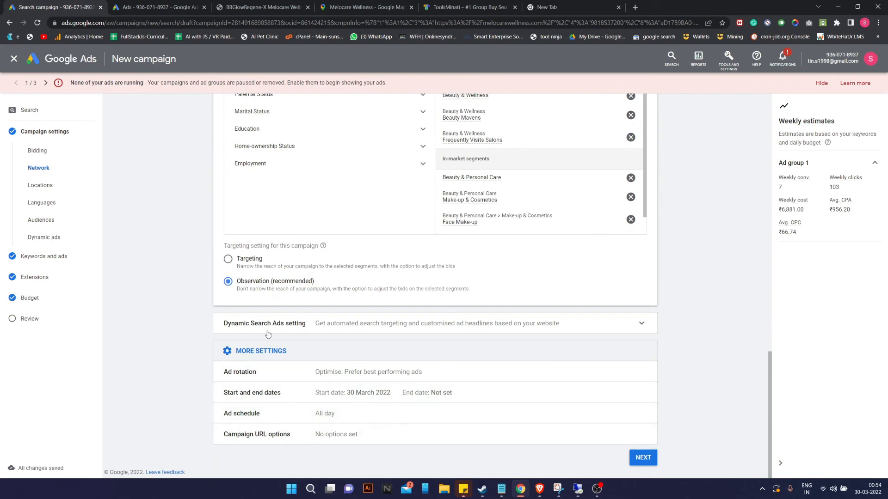
Look over the Review summary and open the campaign name for editing.
left_click(30, 319)
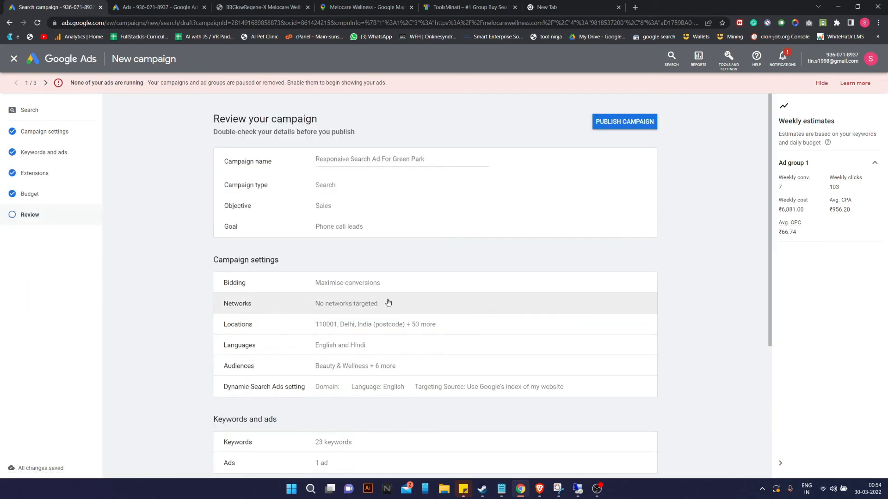
scroll(416, 291, "down", 3)
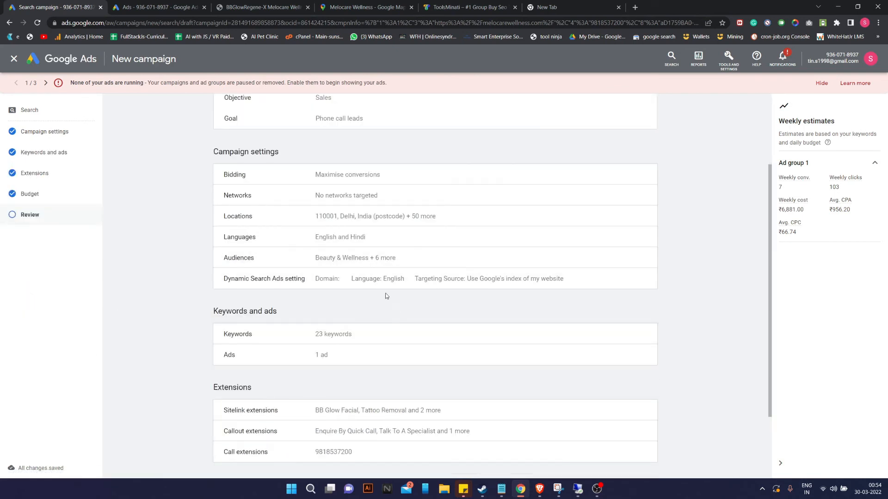
scroll(278, 352, "down", 1)
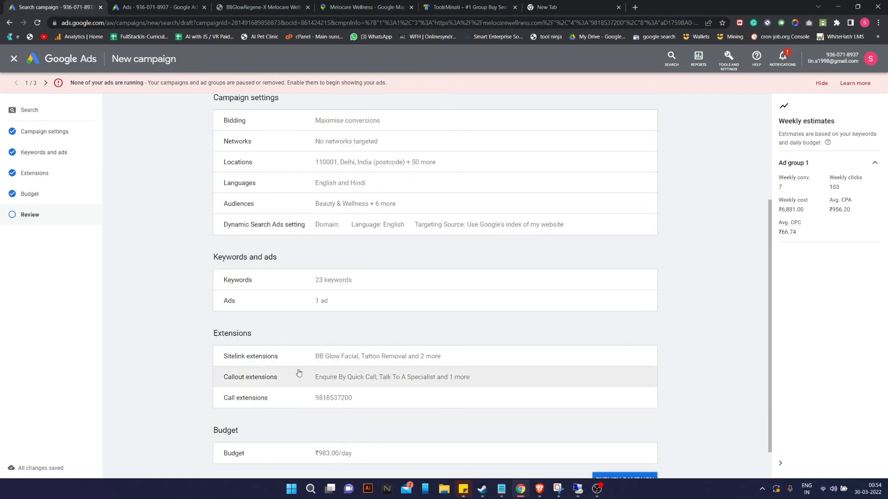
scroll(289, 367, "down", 1)
scroll(344, 366, "up", 2)
scroll(343, 365, "up", 2)
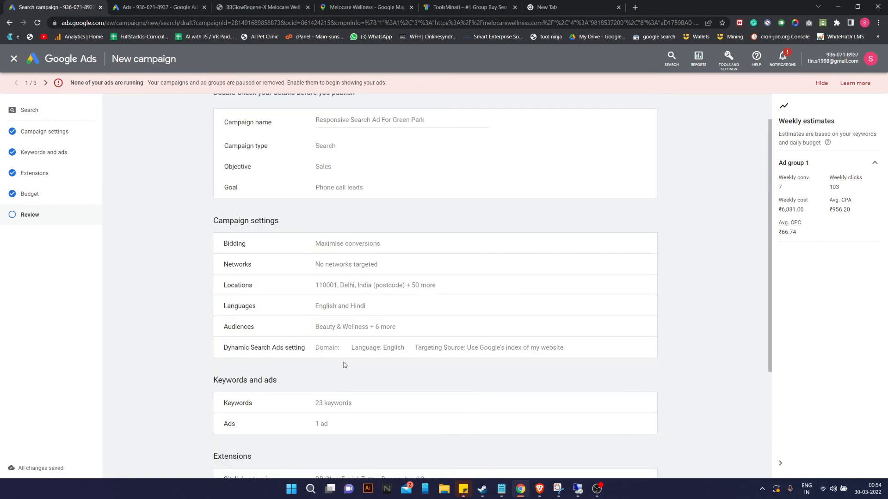
scroll(375, 367, "up", 1)
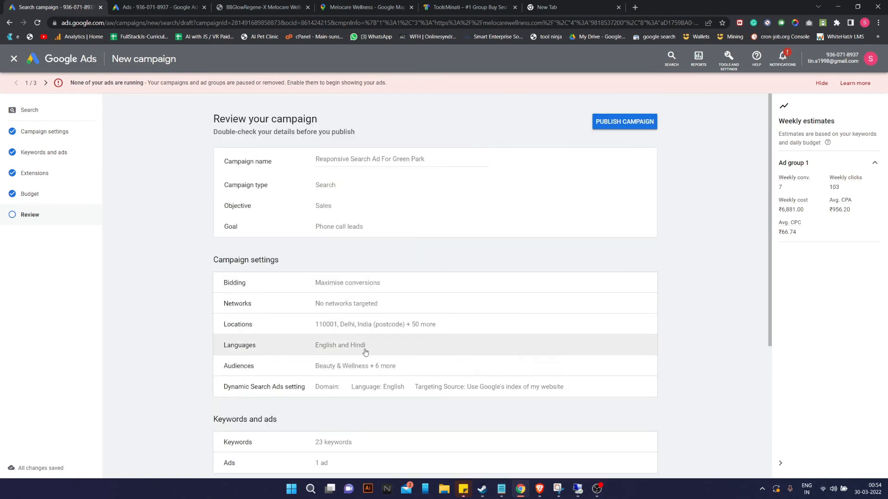
left_click(354, 166)
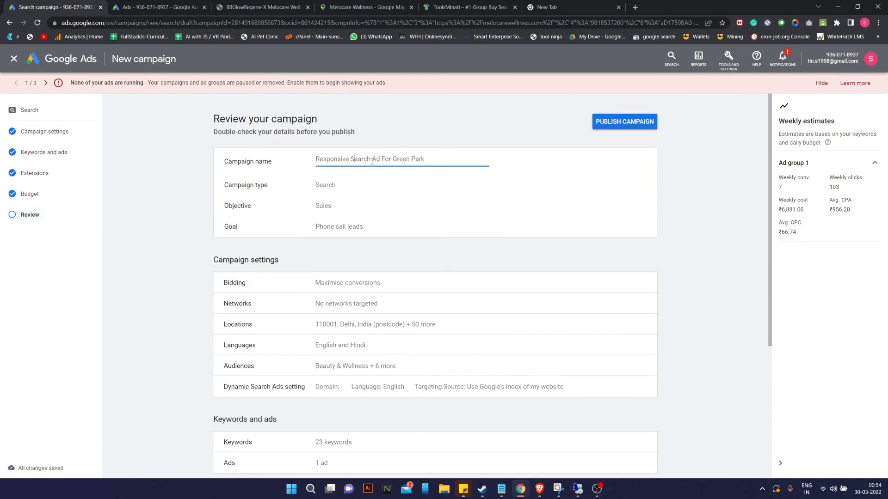
Search Google in a new tab for 'how to target household income in google ads'.
left_click(634, 7)
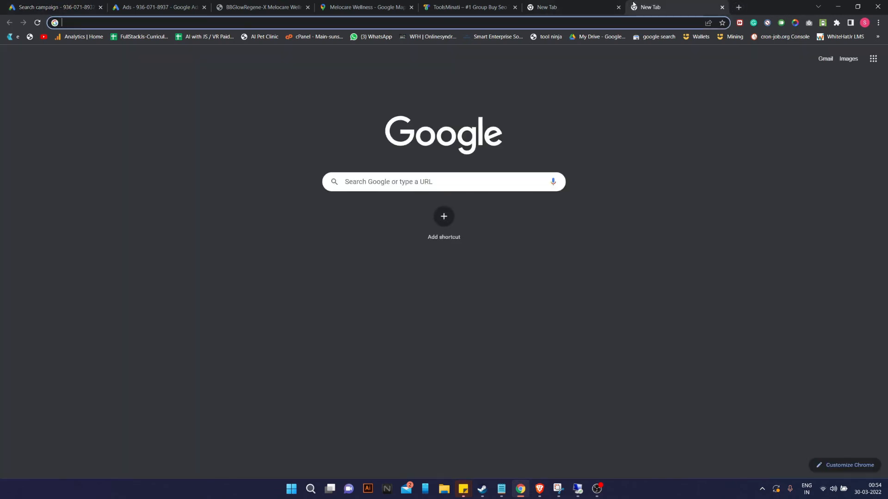
type("how to target h")
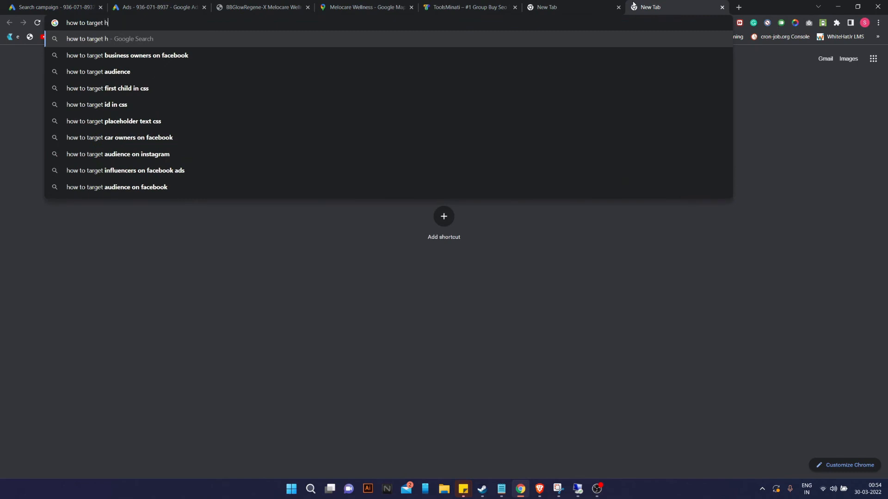
type("ouse")
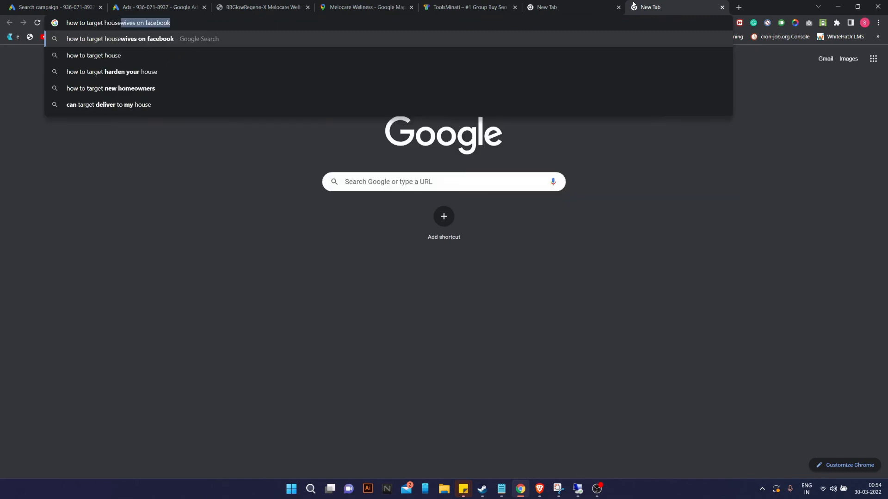
type("hold in")
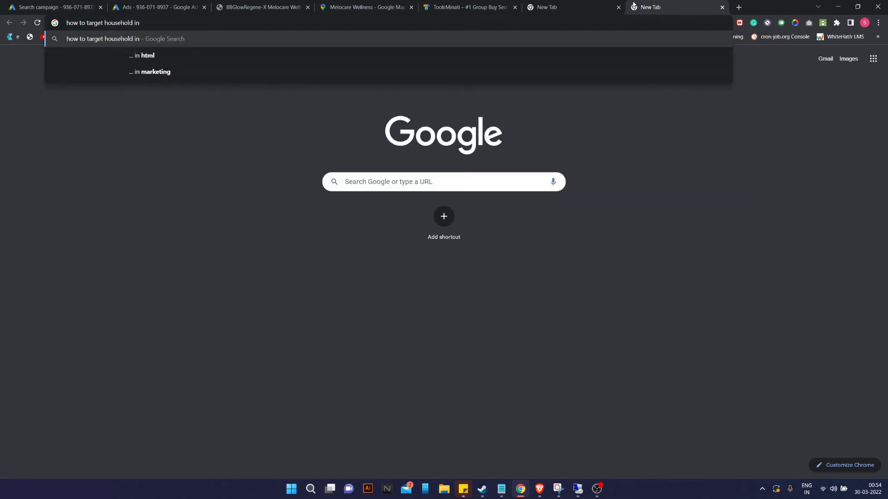
type("come in google ads")
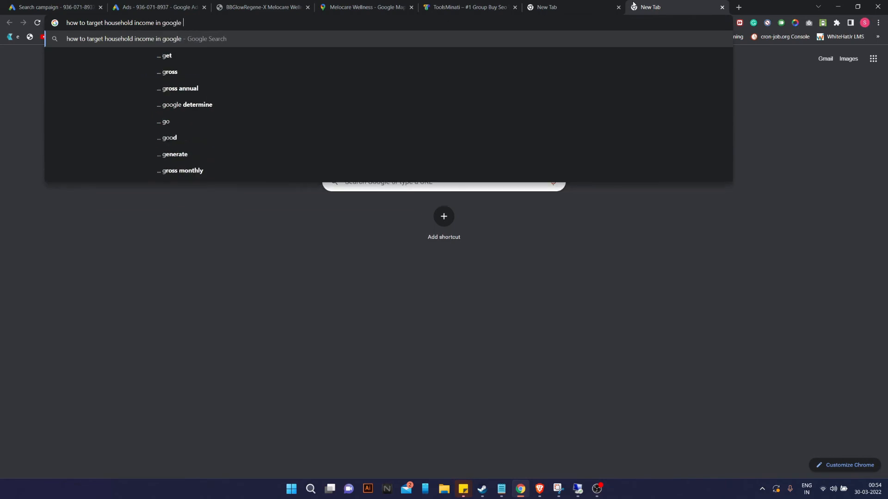
key("Return")
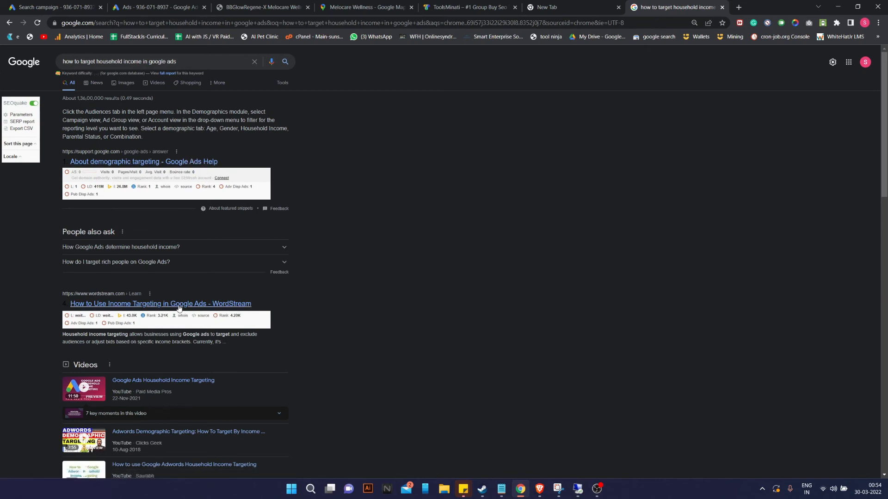
Read the WordStream guide on household income targeting, then return to the Google Ads tab.
left_click(205, 307)
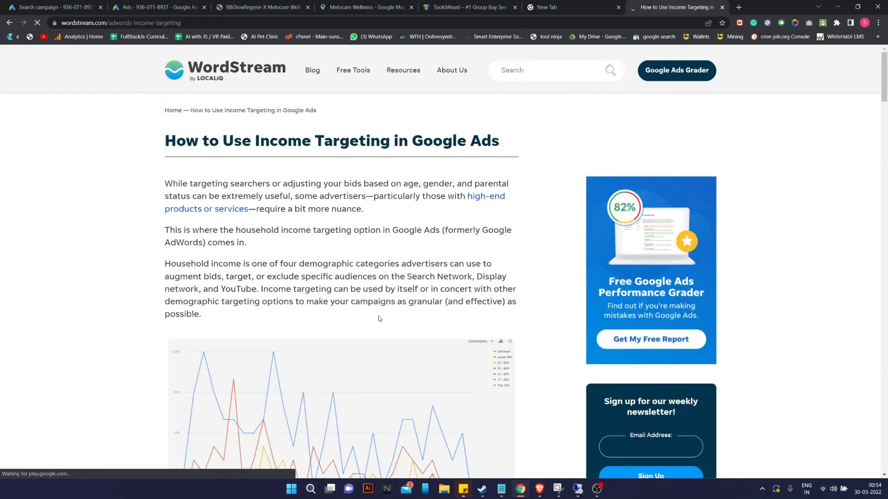
scroll(352, 289, "down", 10)
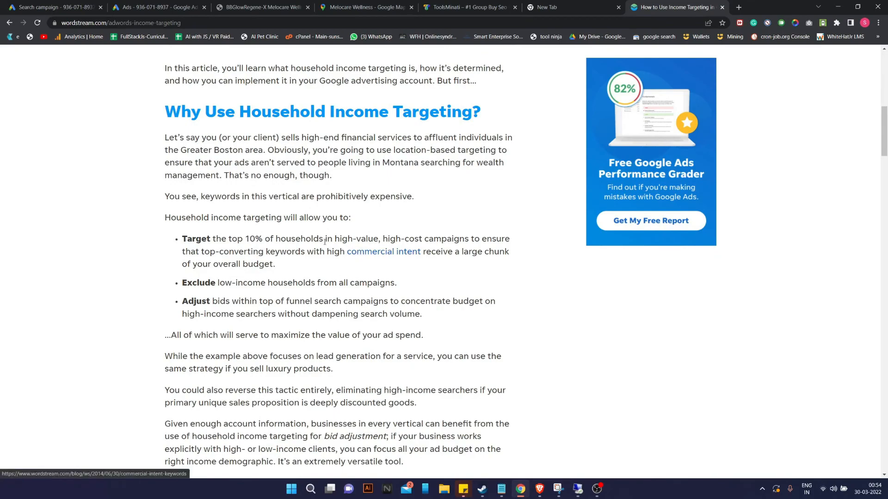
scroll(356, 254, "down", 10)
scroll(329, 228, "down", 15)
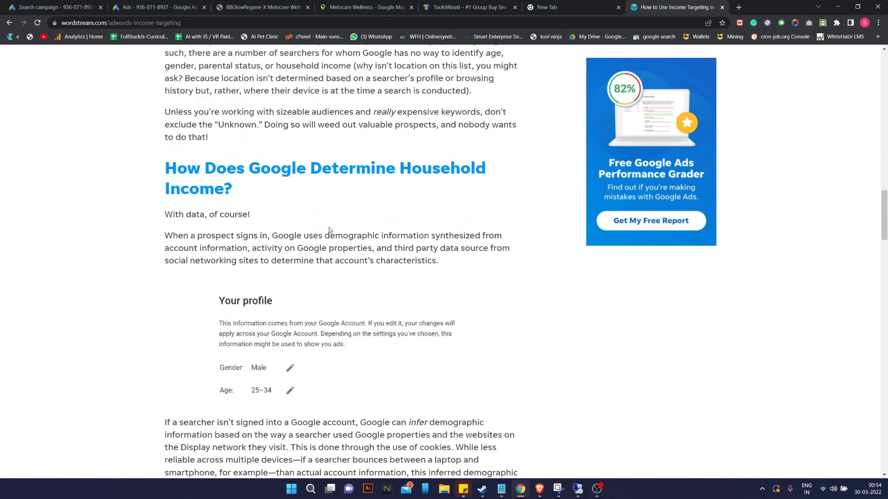
scroll(329, 230, "down", 15)
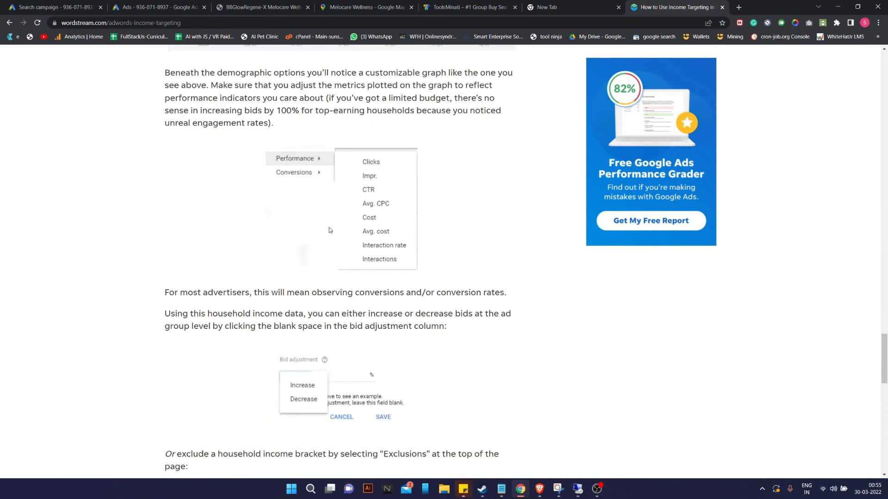
scroll(330, 230, "up", 5)
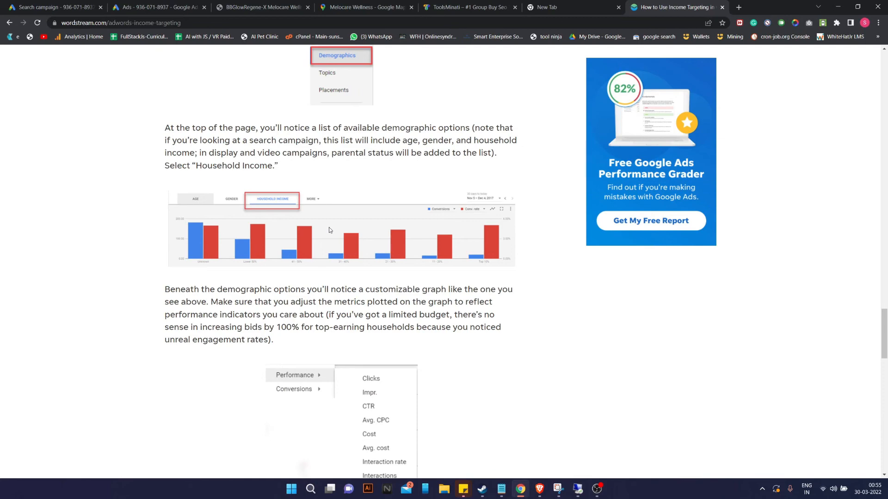
scroll(328, 230, "down", 13)
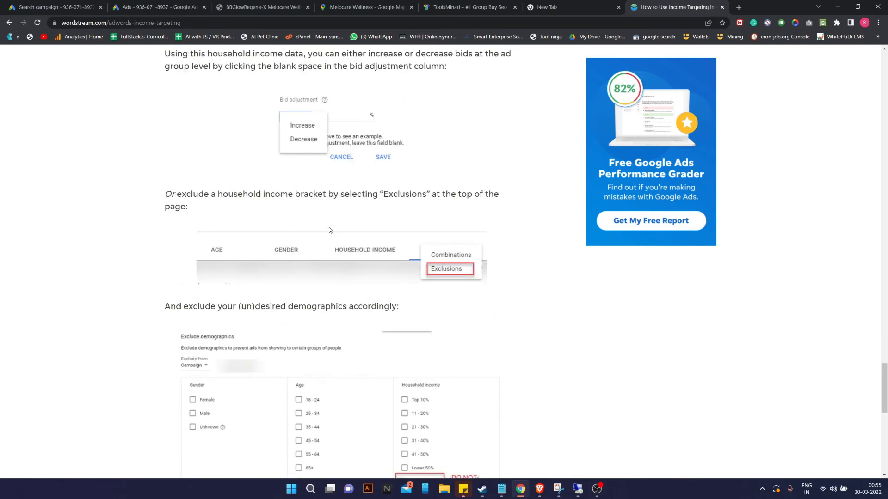
scroll(329, 229, "down", 5)
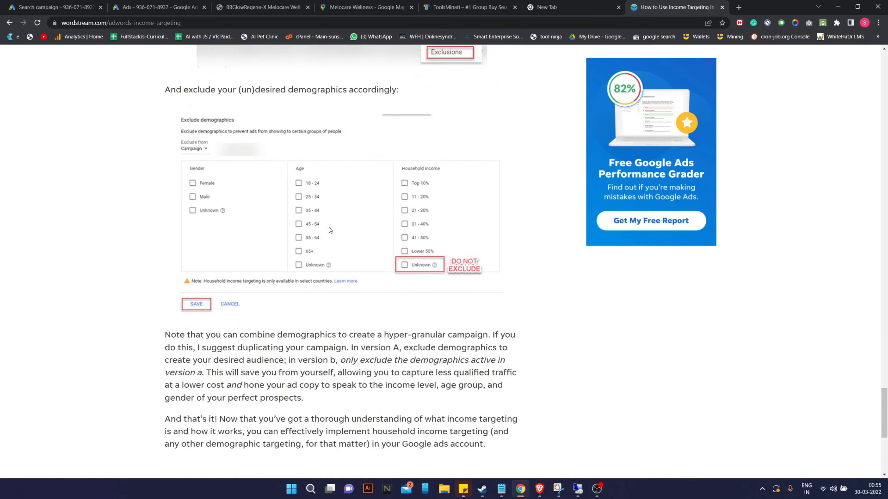
scroll(329, 230, "up", 5)
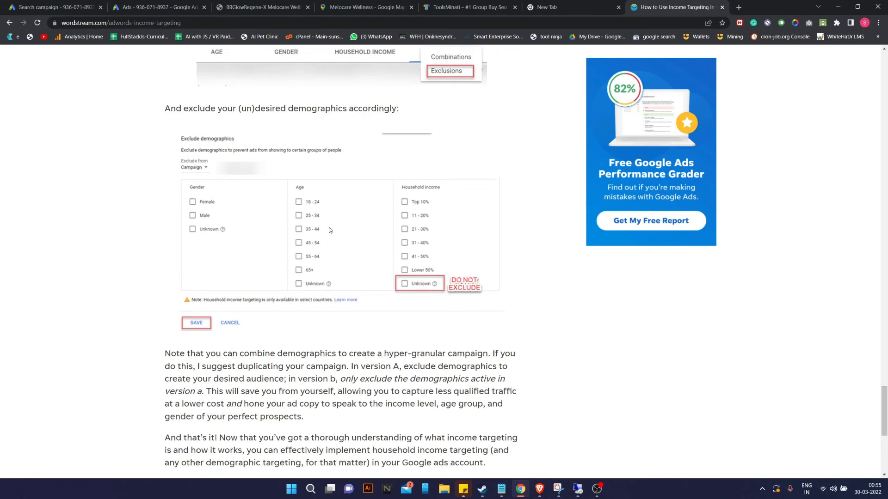
left_click(462, 7)
left_click(175, 5)
Browse the audience's Who they are demographics: home-ownership, education, marital and parental status.
left_click(61, 6)
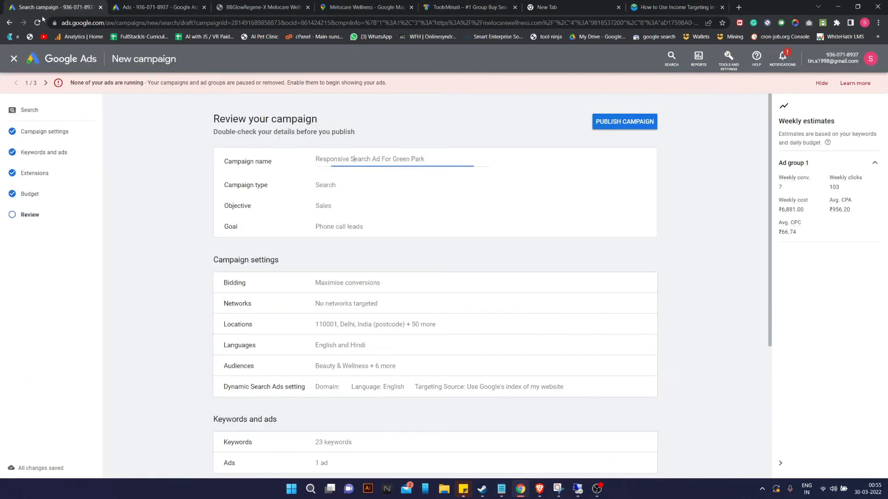
scroll(382, 277, "down", 5)
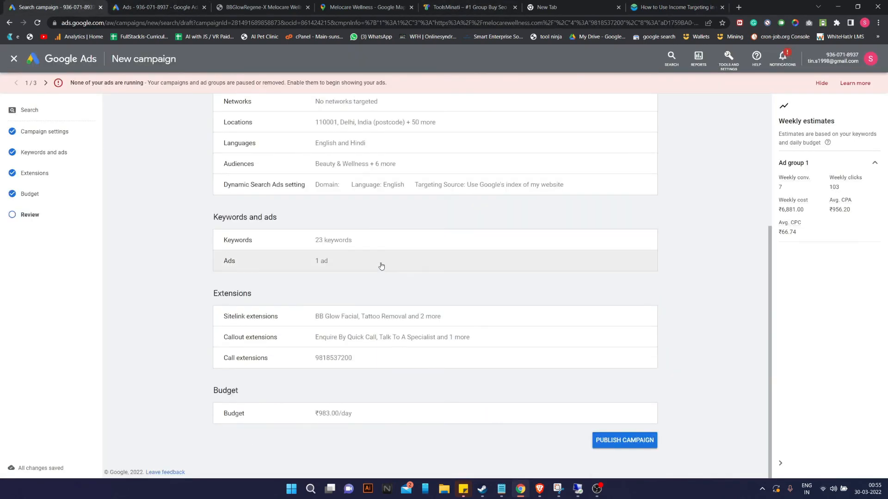
scroll(397, 253, "up", 2)
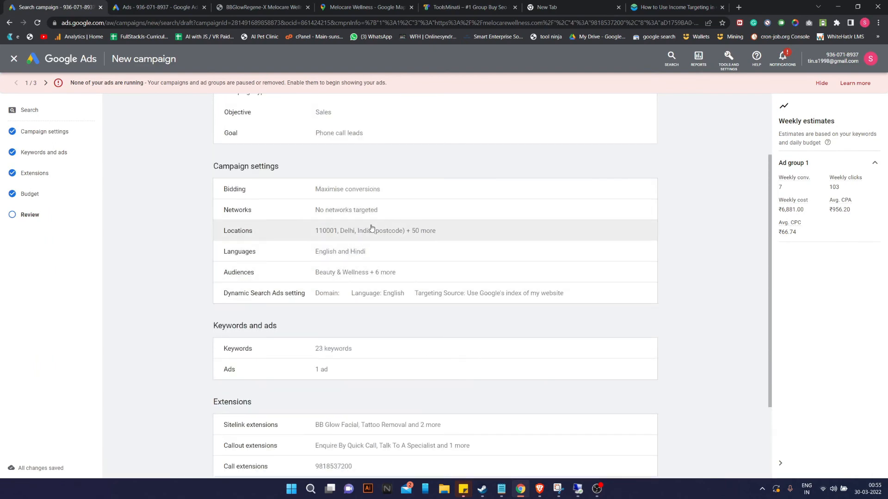
left_click(349, 277)
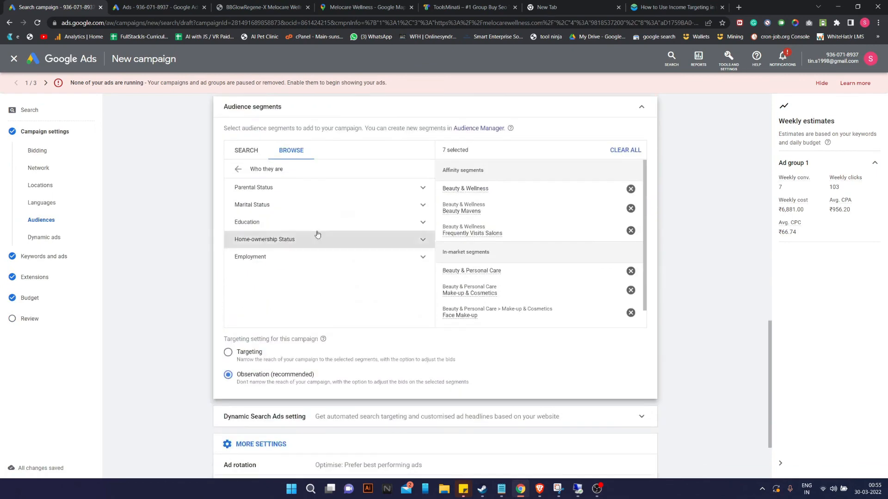
scroll(378, 277, "down", 1)
scroll(295, 307, "up", 2)
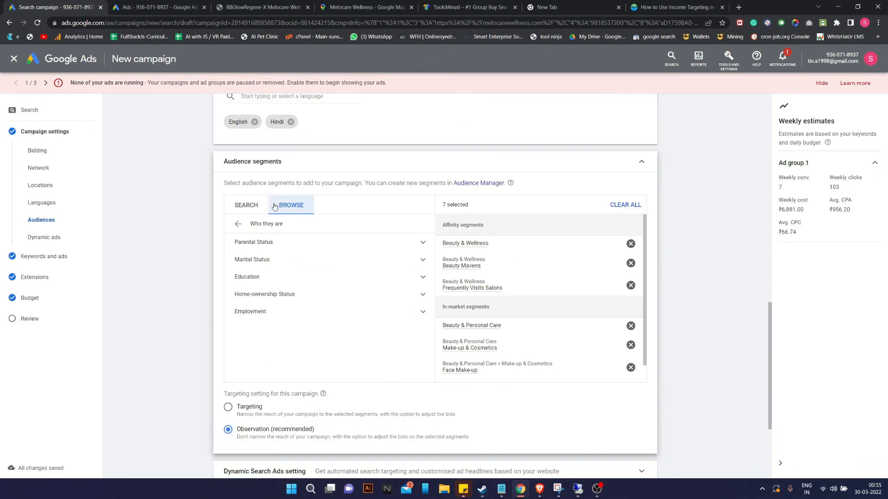
left_click(238, 225)
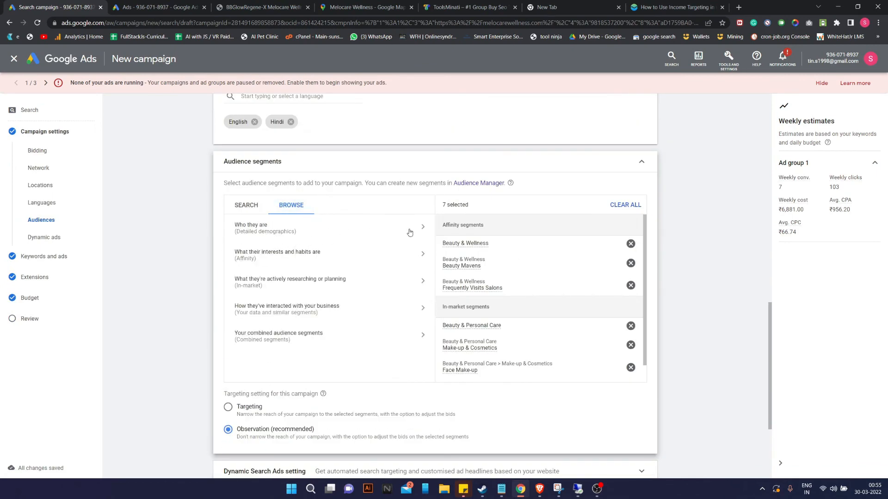
left_click(430, 229)
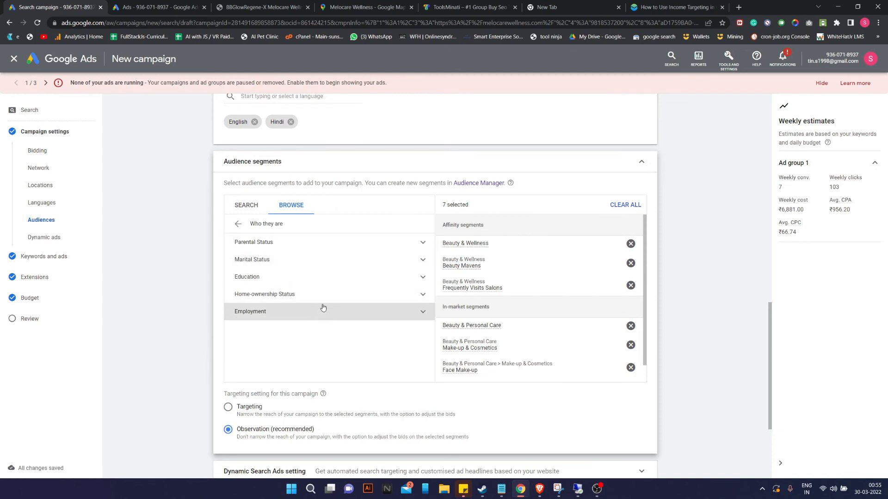
left_click(375, 293)
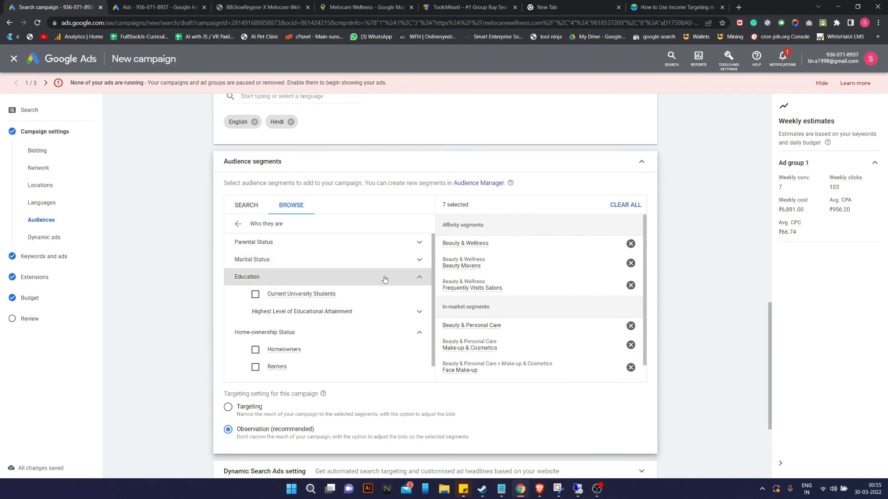
left_click(386, 277)
left_click(389, 268)
left_click(390, 244)
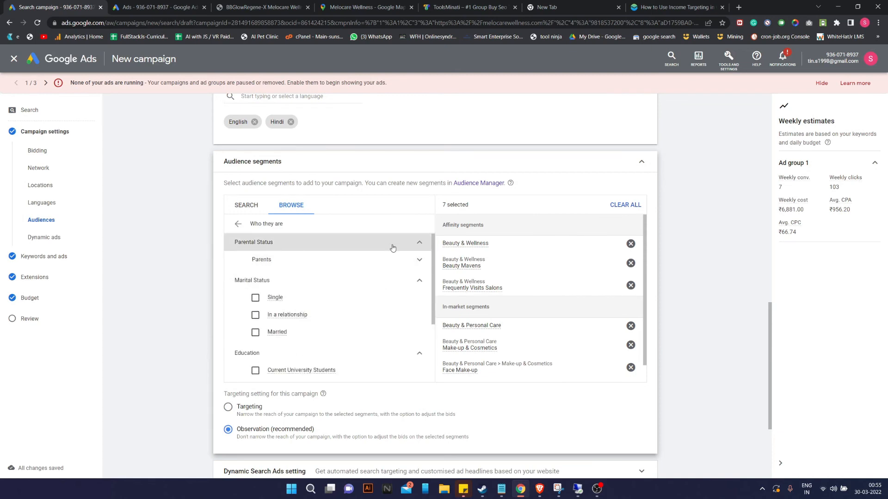
scroll(498, 340, "down", 1)
scroll(499, 340, "down", 4)
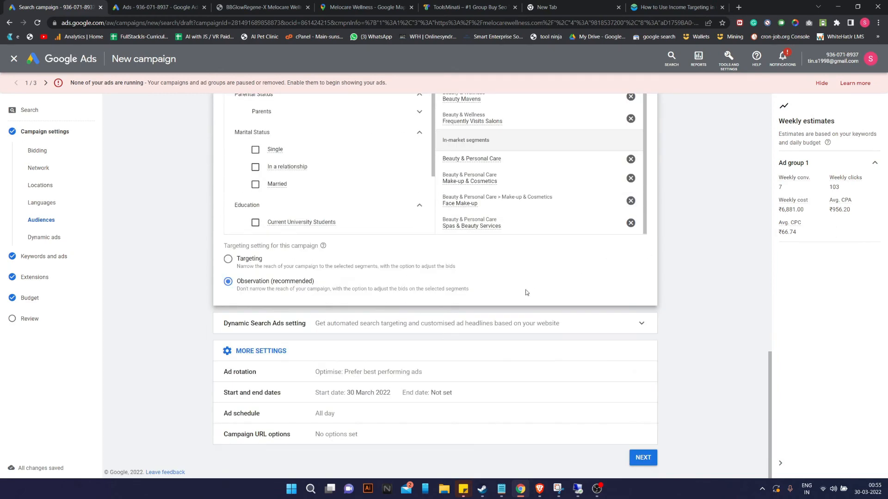
Advance through keywords and ads, extensions and budget, then publish the Green Park campaign.
left_click(641, 458)
scroll(616, 348, "down", 1)
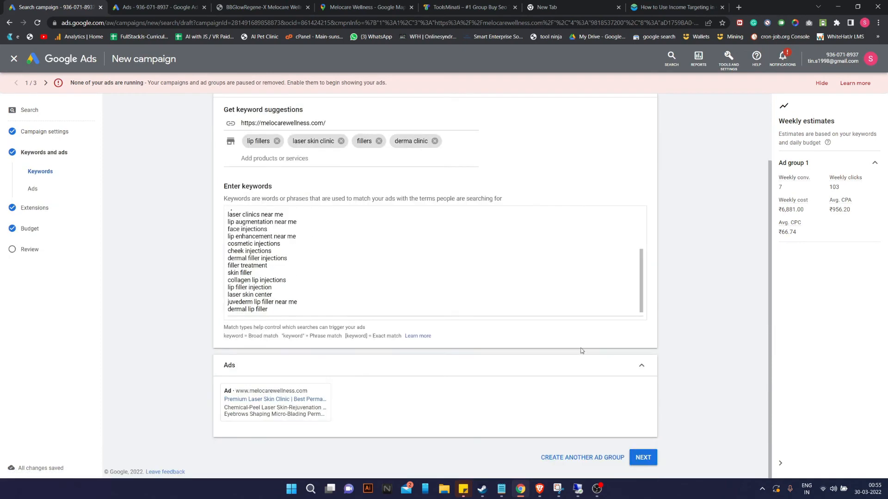
left_click(642, 457)
scroll(709, 322, "down", 12)
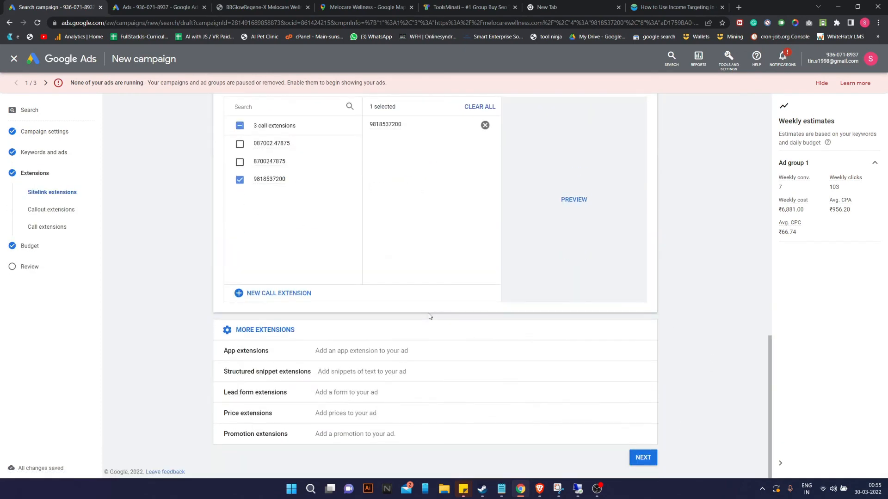
left_click(640, 457)
left_click(644, 344)
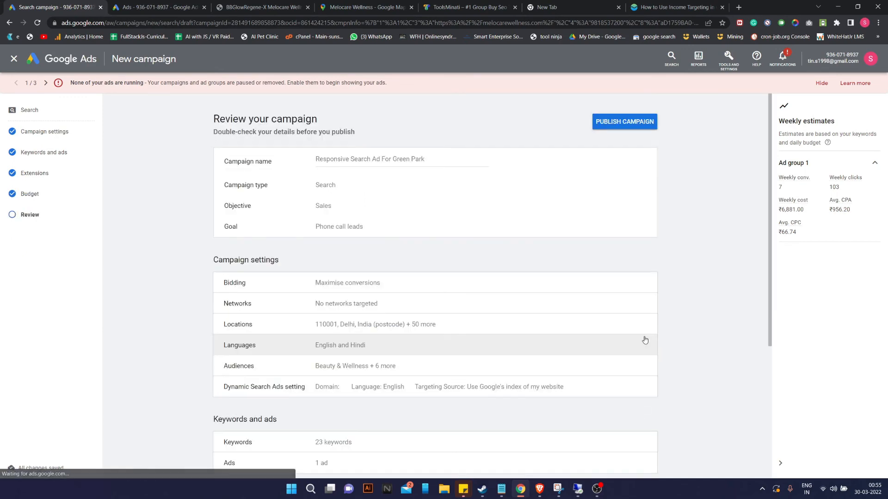
scroll(645, 340, "down", 5)
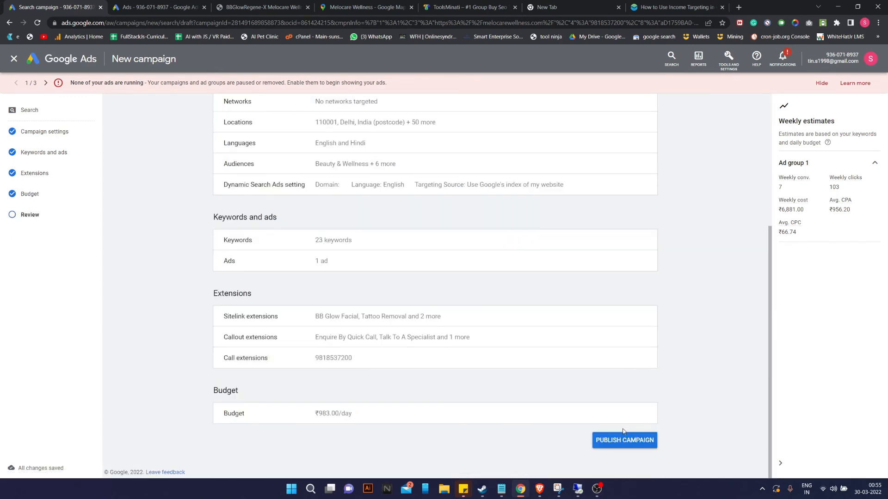
left_click(620, 444)
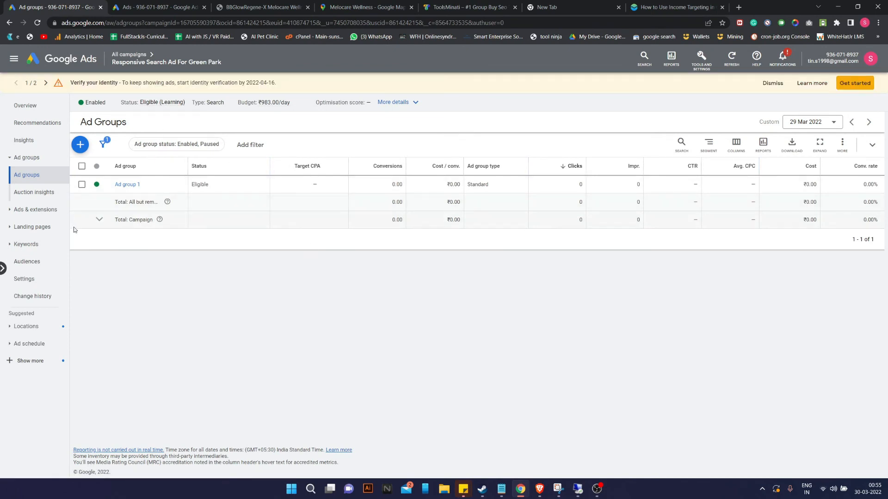
Review the Green Park campaign's ads and search keywords, then open its Extensions page.
left_click(35, 209)
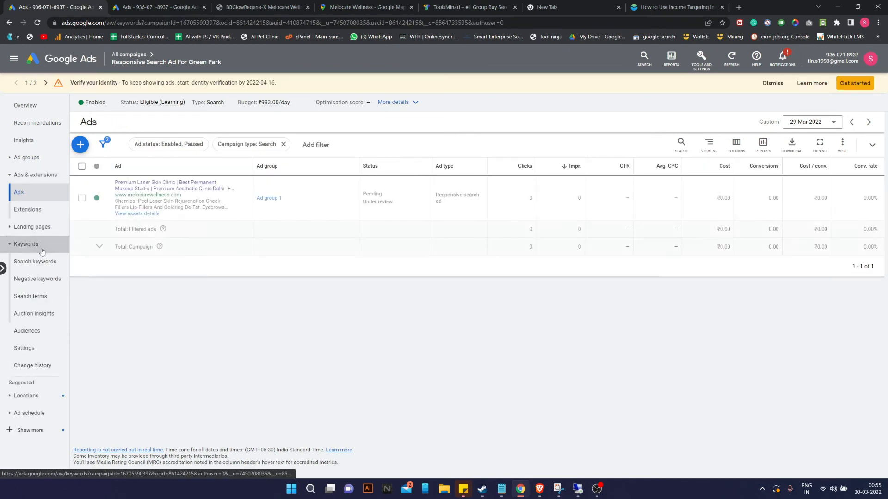
left_click(24, 244)
left_click(9, 173)
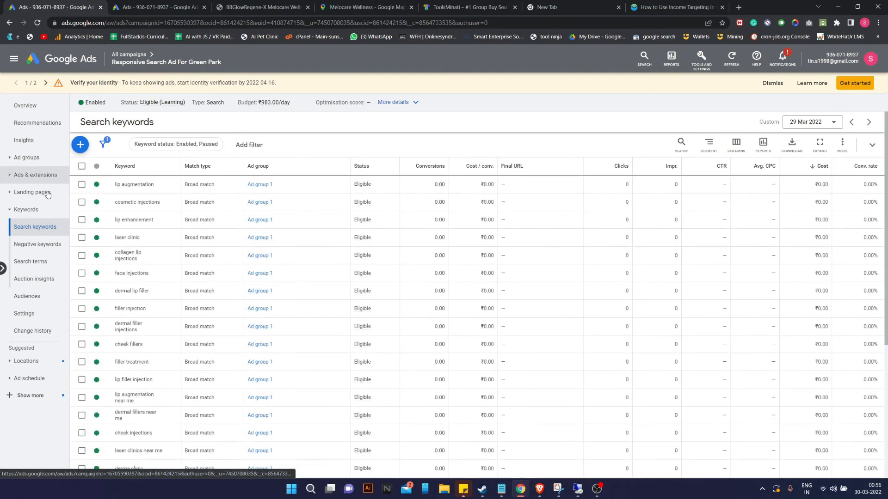
left_click(28, 209)
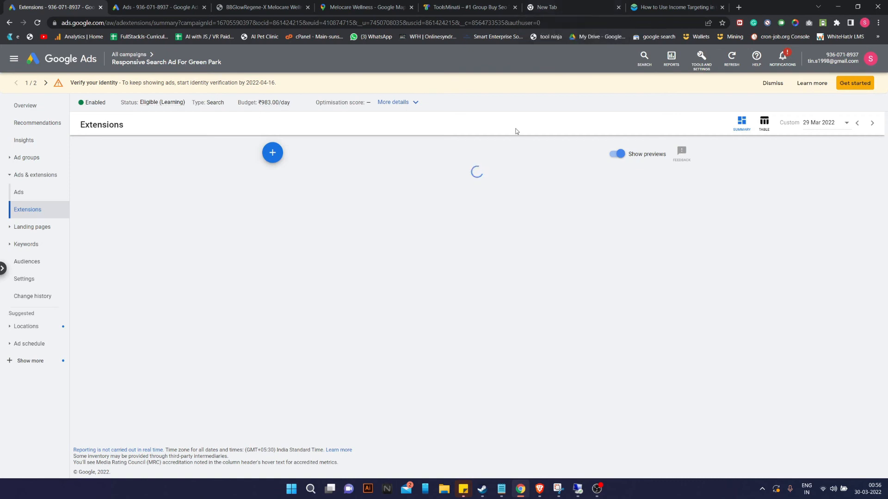
Glance at the Melocare BB Glow and map listing tabs, then close the income targeting article tab.
left_click(601, 493)
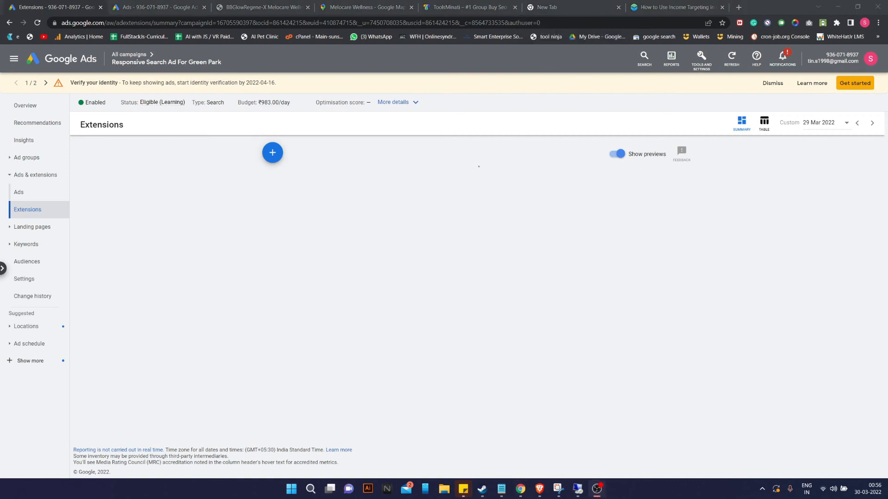
left_click(548, 232)
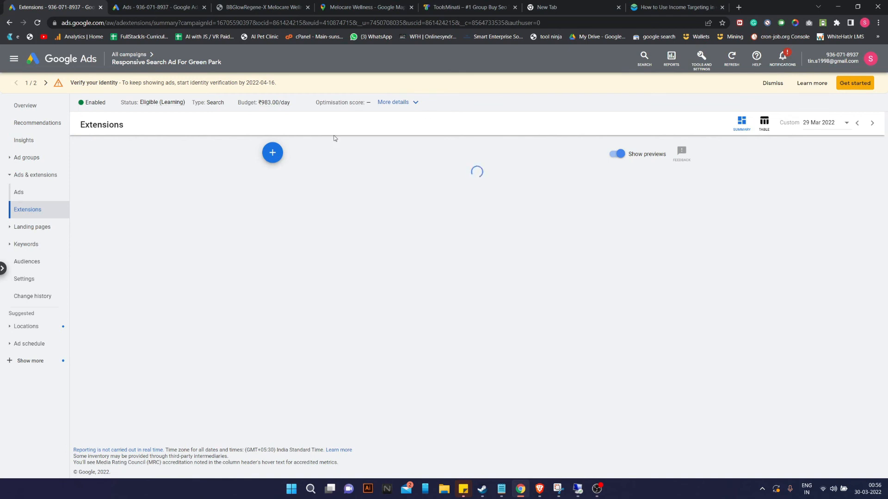
left_click(255, 6)
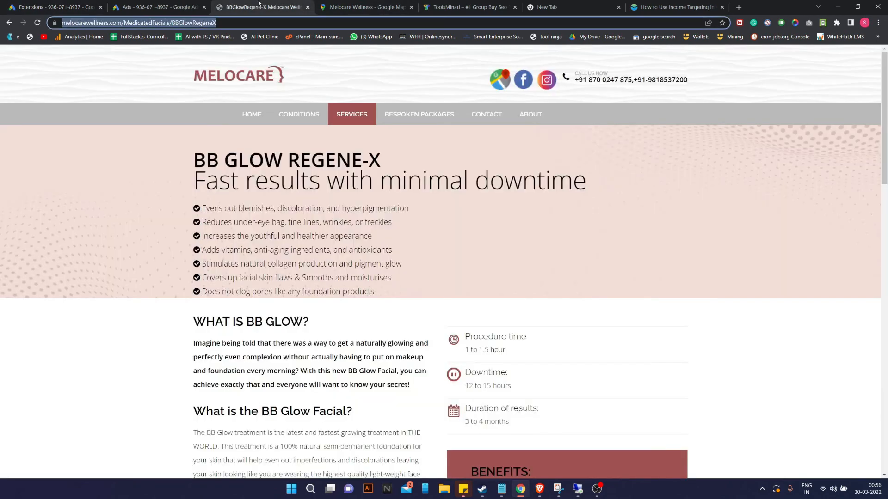
left_click(342, 7)
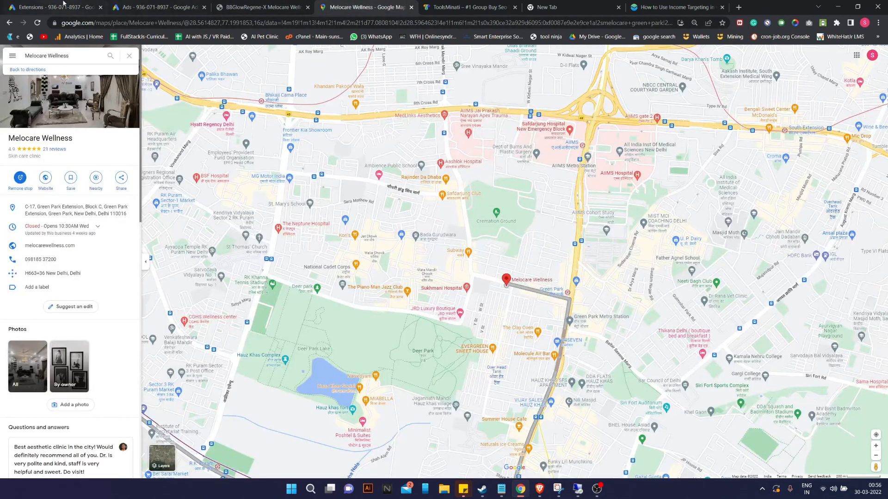
left_click(64, 4)
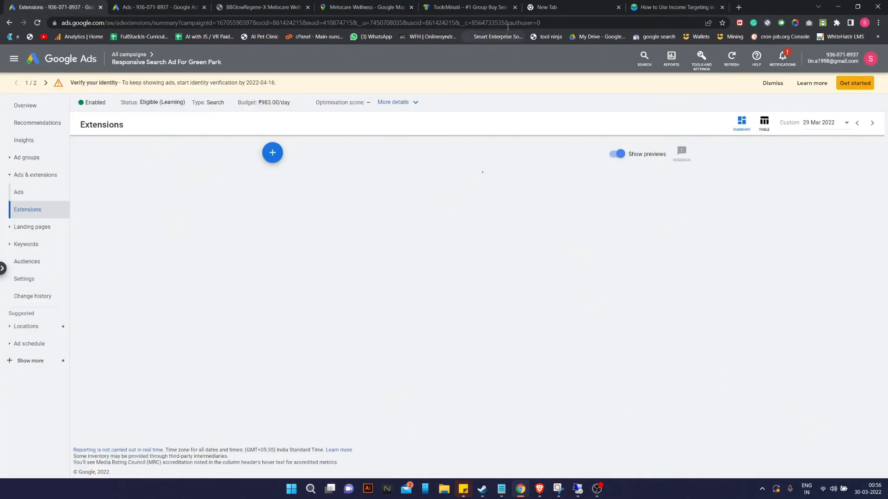
left_click(723, 7)
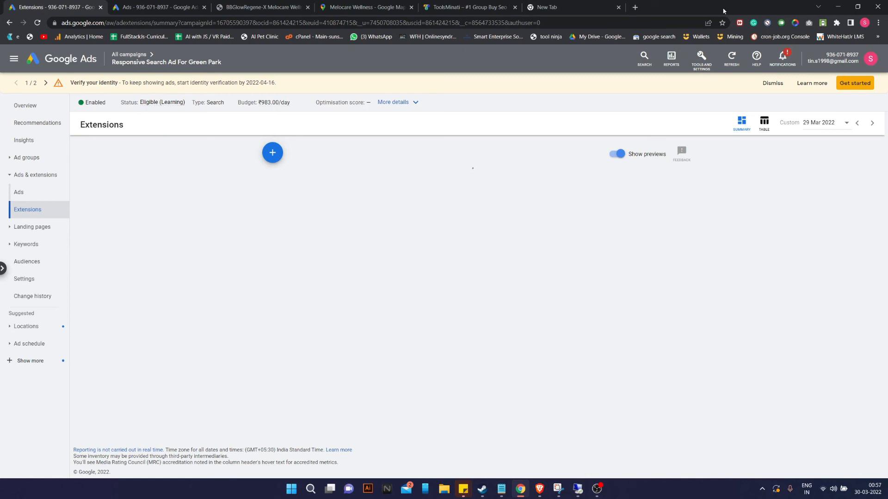
Inspect the Computers device bid adjustment without changing it, then go to the campaign's Extensions page.
left_click(23, 366)
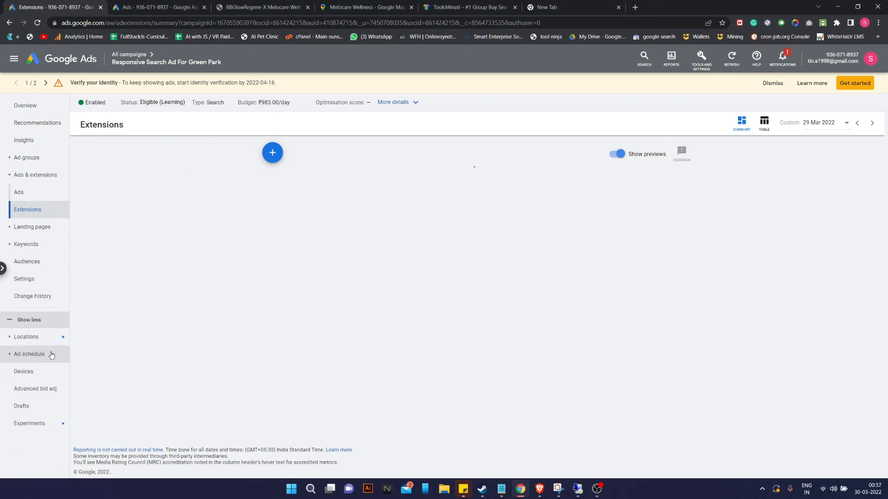
left_click(29, 371)
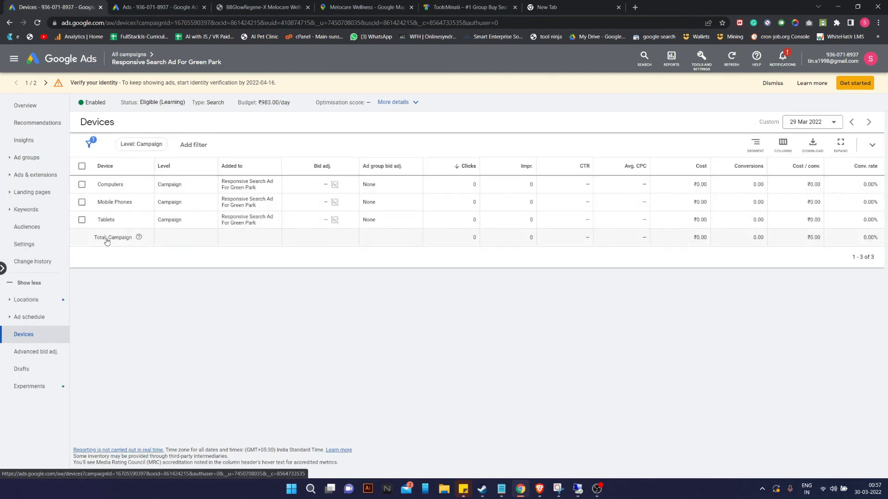
left_click(82, 185)
left_click(137, 151)
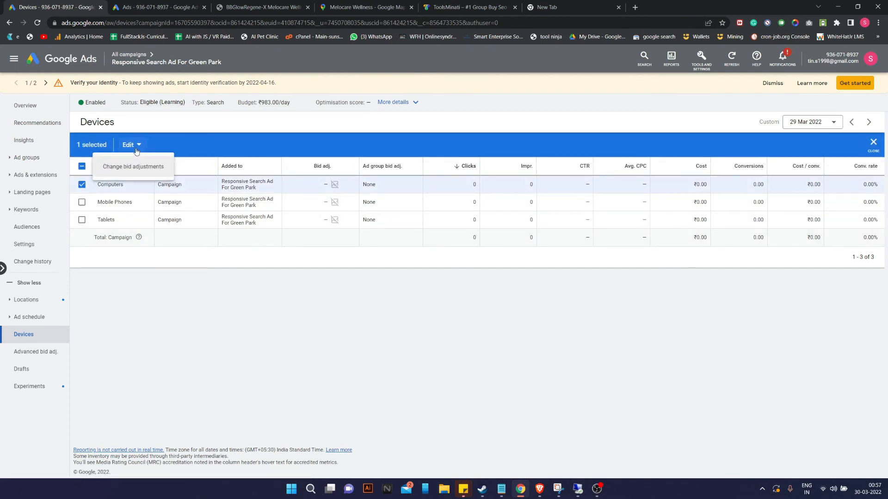
left_click(350, 185)
left_click(162, 291)
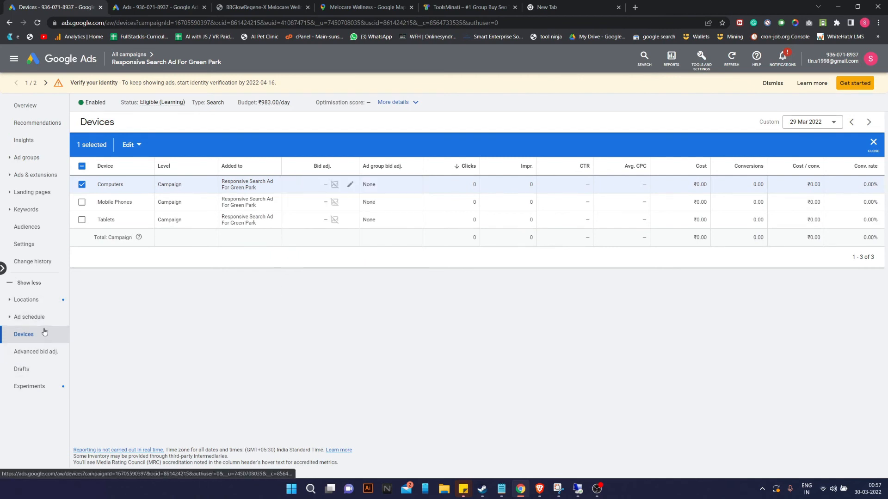
left_click(29, 176)
left_click(28, 209)
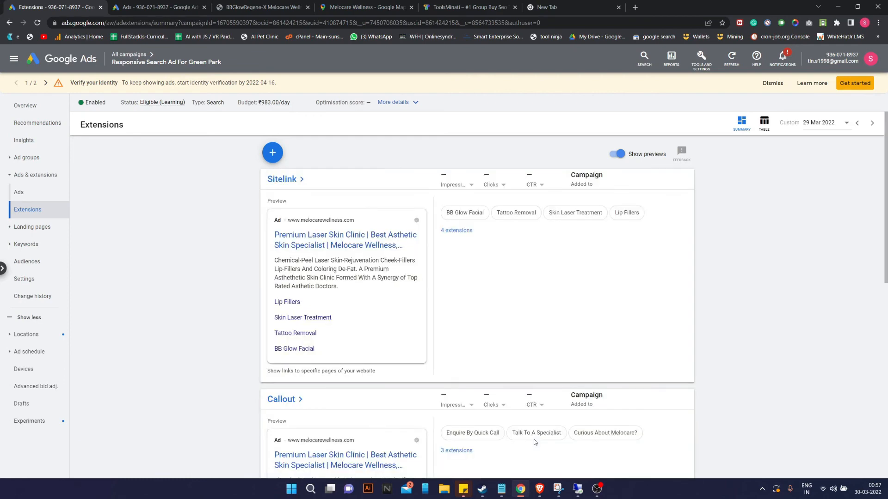
Open the account-level location extension's details.
scroll(534, 440, "down", 9)
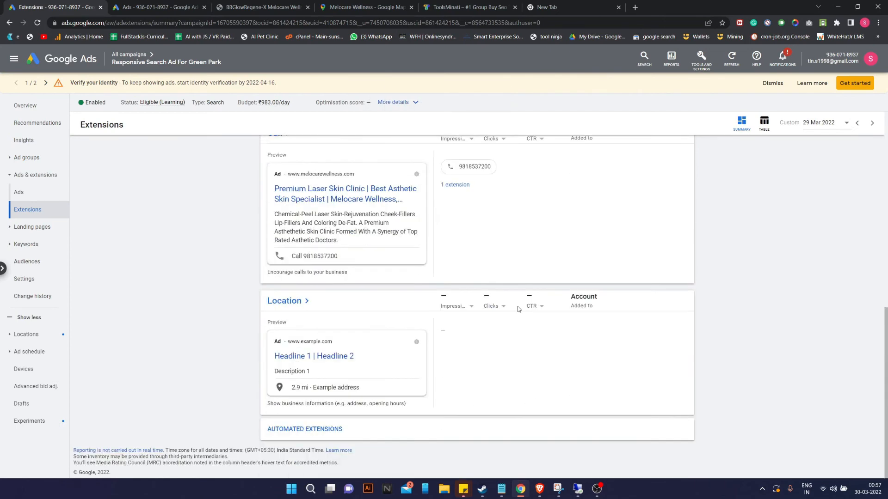
left_click(293, 300)
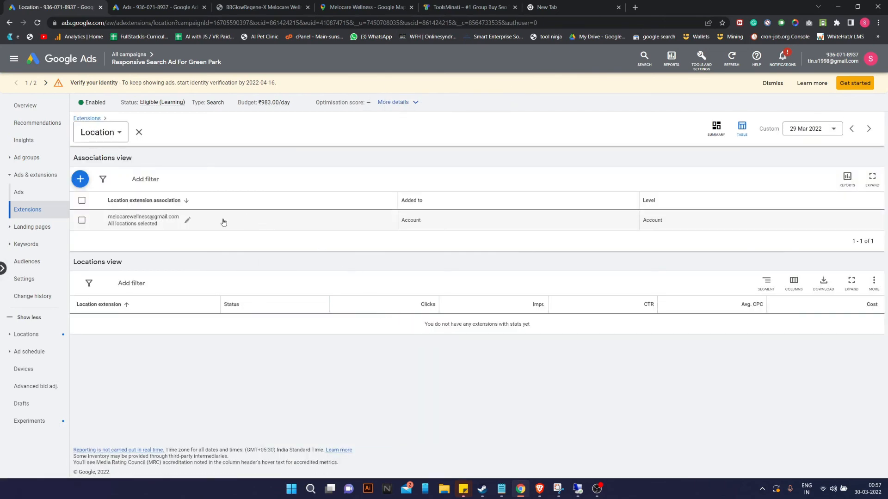
left_click(82, 225)
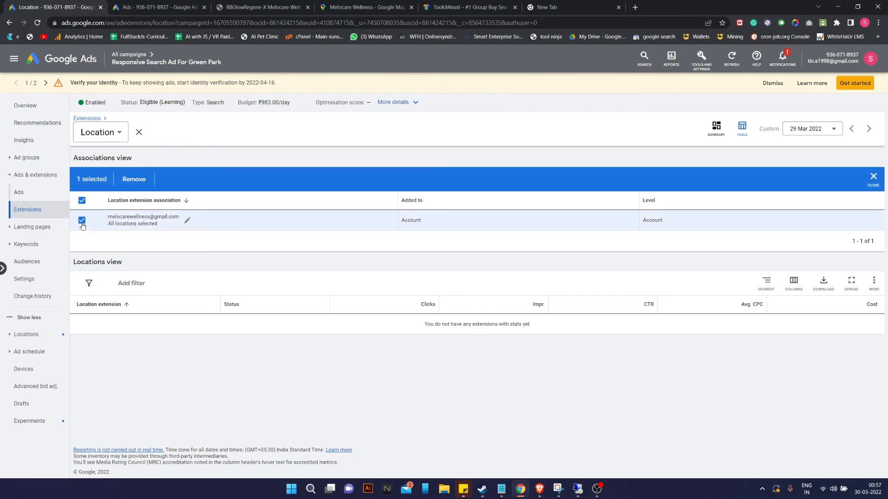
left_click(82, 226)
Sync all business locations, removing the trial 'Melocare Wellness' business-name filter before finishing.
left_click(189, 221)
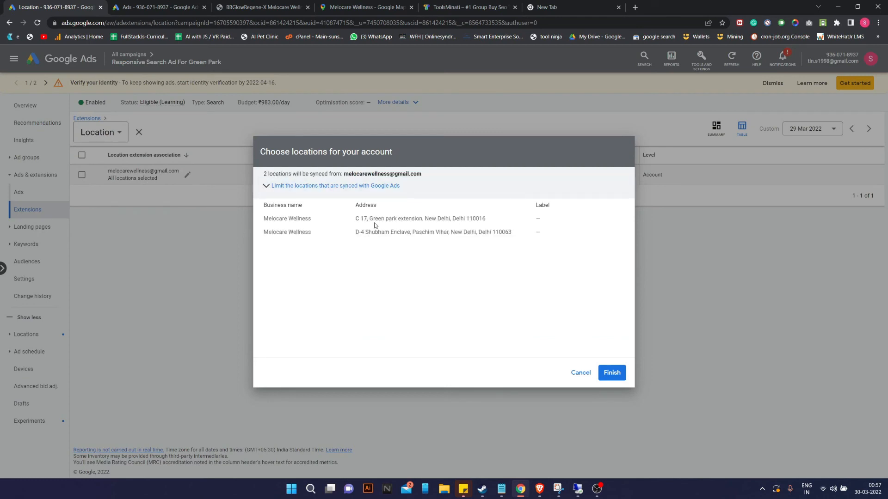
left_click(292, 187)
left_click(344, 218)
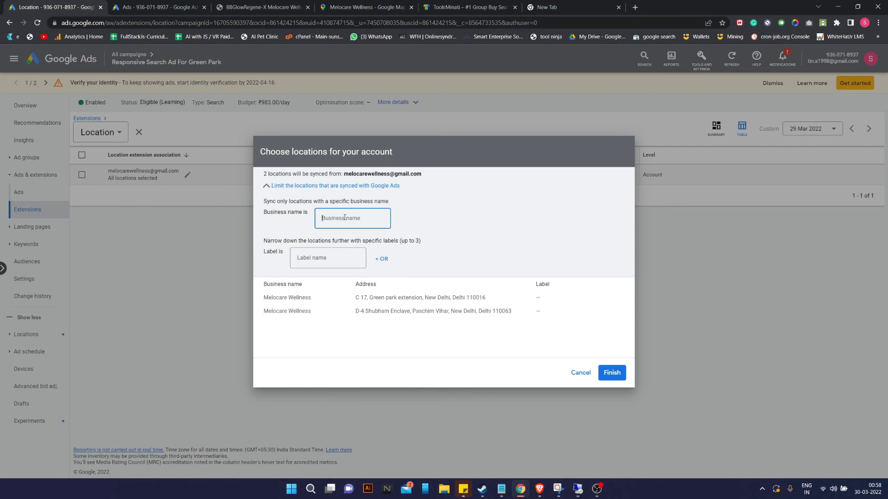
type("Green")
key("BackSpace")
key("BackSpace")
key("BackSpace")
key("BackSpace")
type("Melocare Wellness")
left_click(357, 302)
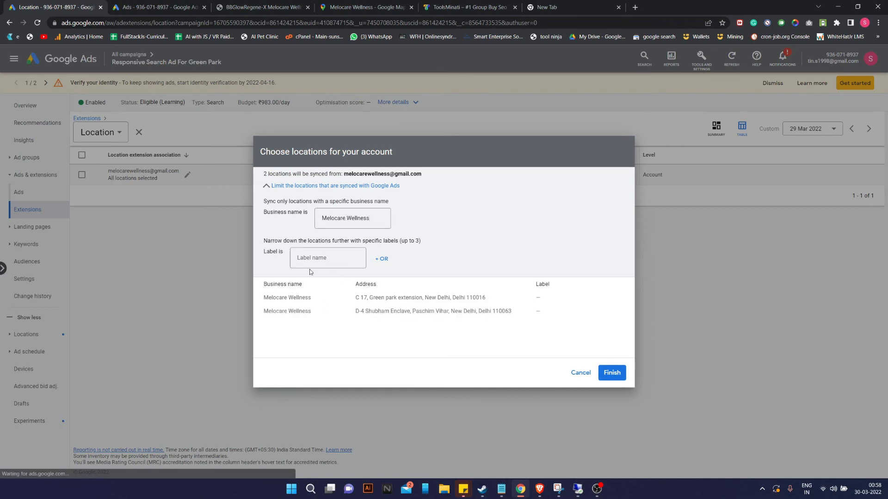
left_click_drag(371, 218, 308, 222)
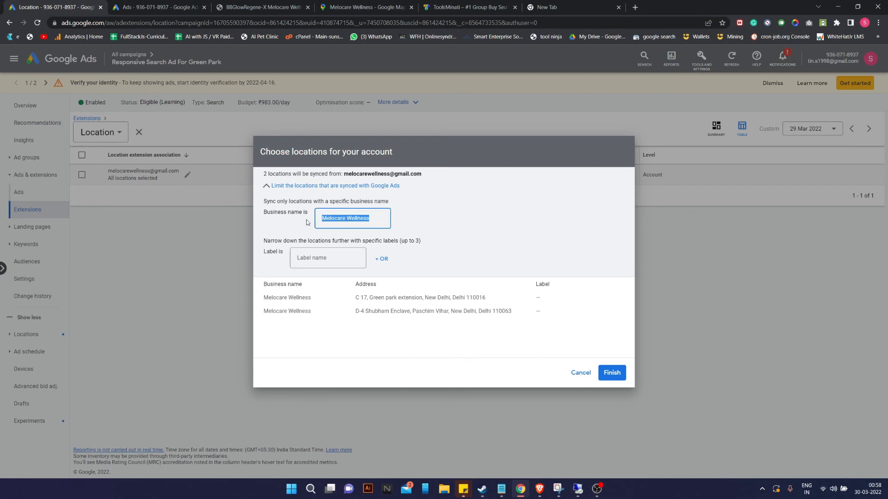
key("BackSpace")
left_click(611, 373)
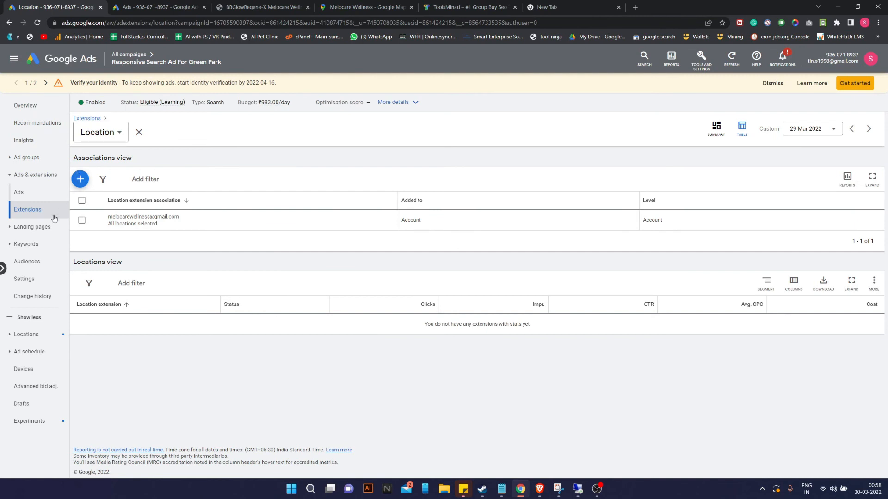
Go from the campaign overview to the account overview and open the All campaigns list.
left_click(45, 107)
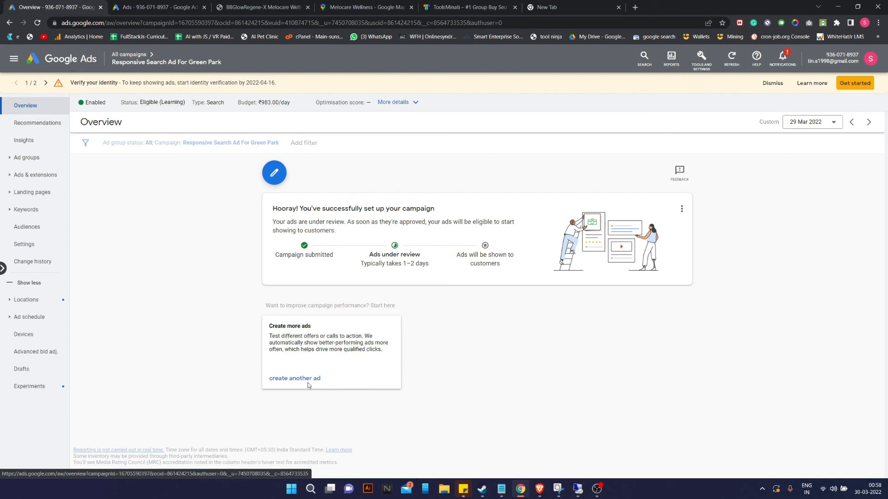
left_click(71, 68)
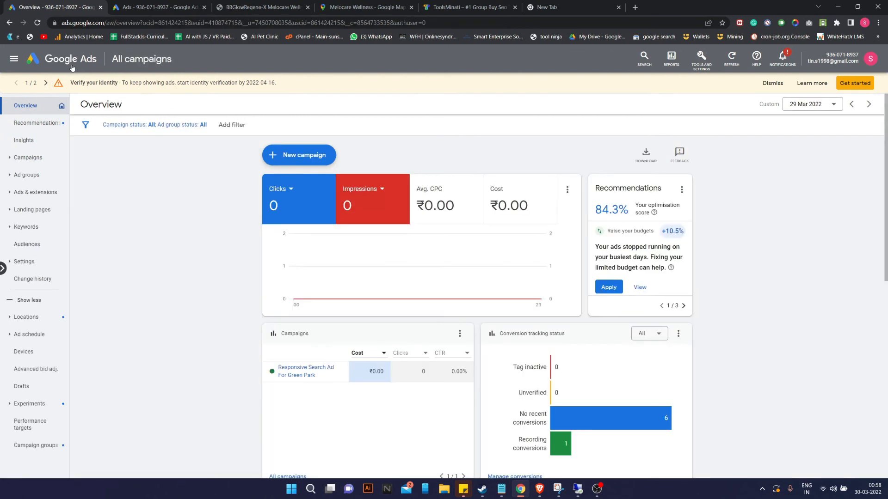
scroll(500, 325, "down", 4)
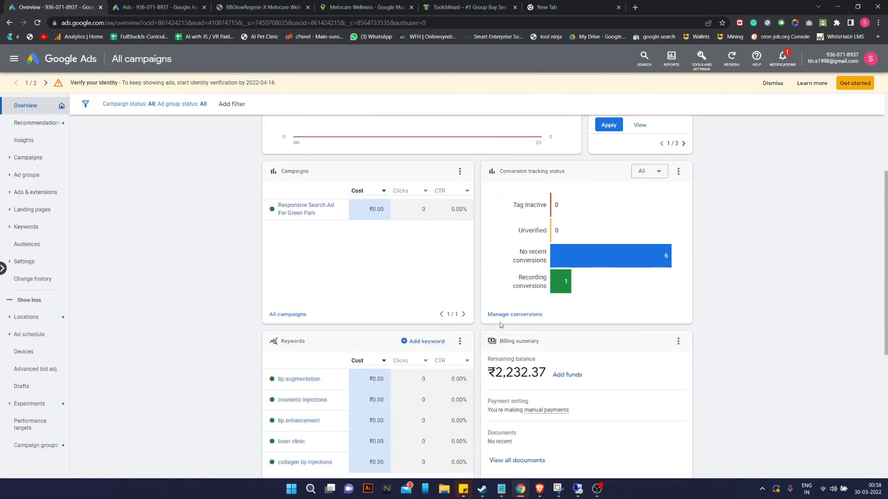
left_click(288, 314)
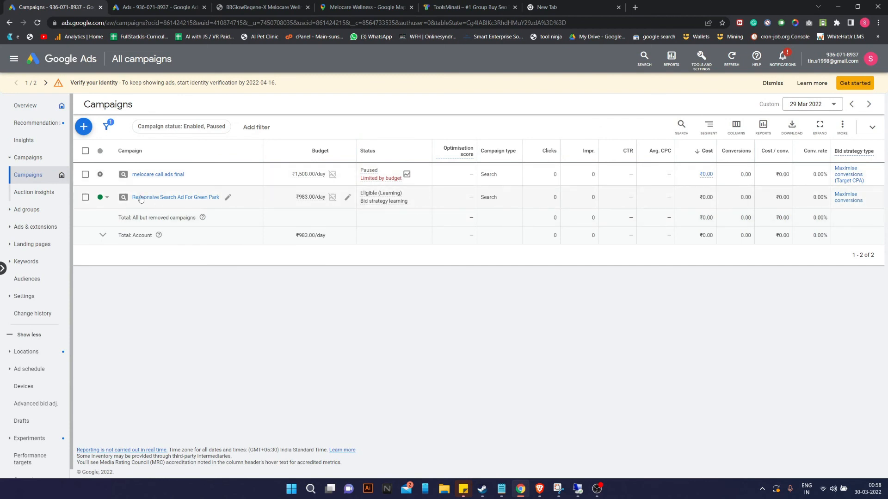
Copy the Responsive Search Ad For Green Park campaign and paste it as a new campaign.
left_click(228, 198)
left_click(161, 240)
left_click(85, 197)
left_click(139, 128)
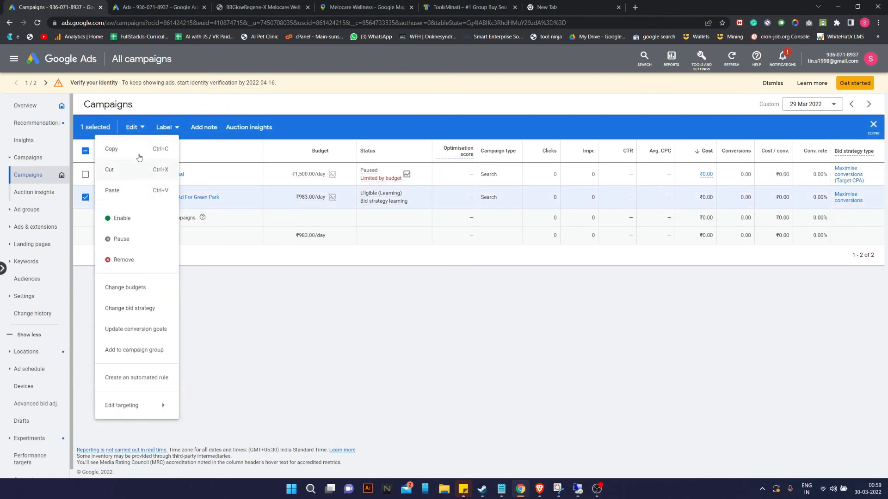
left_click(139, 150)
left_click(138, 128)
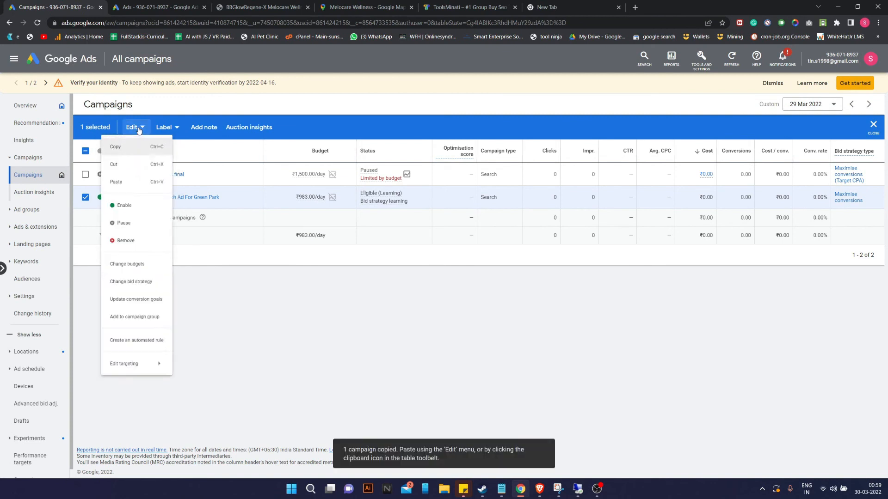
left_click(136, 198)
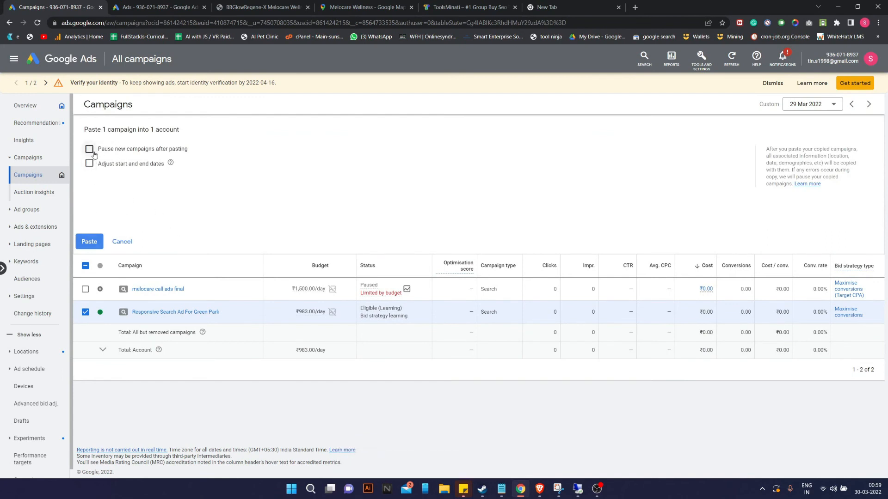
left_click(89, 241)
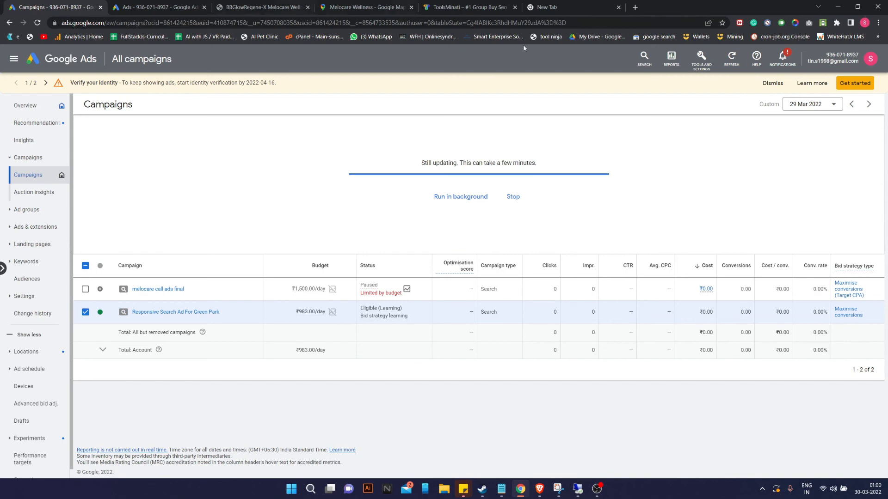
left_click(369, 5)
left_click(464, 7)
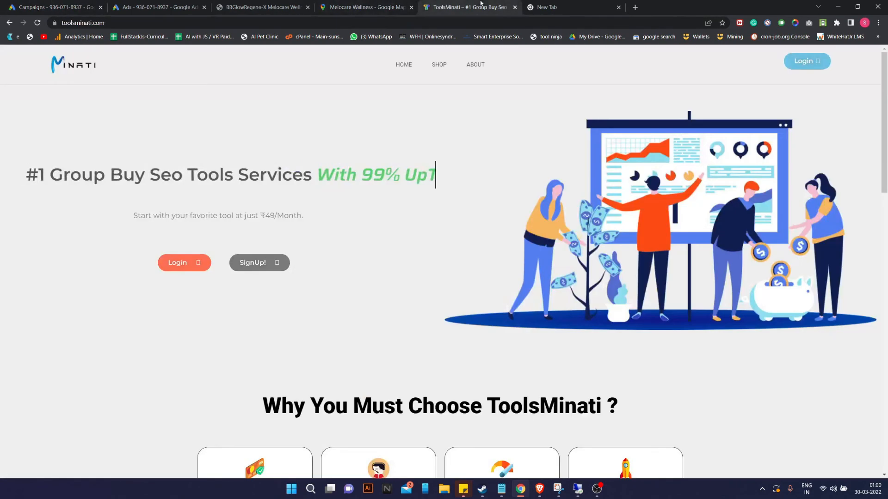
Replace 'Green Park #2' with 'Paschim Vihar' in the copied campaign's name and save.
left_click(59, 9)
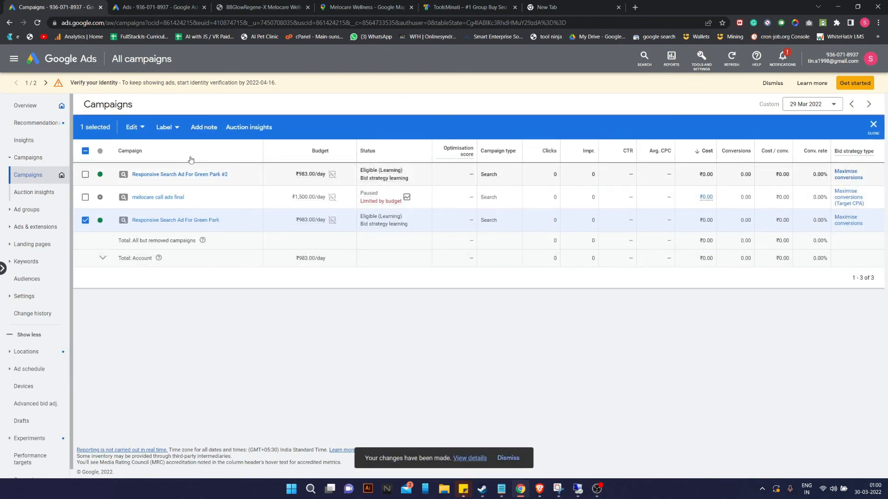
left_click(235, 176)
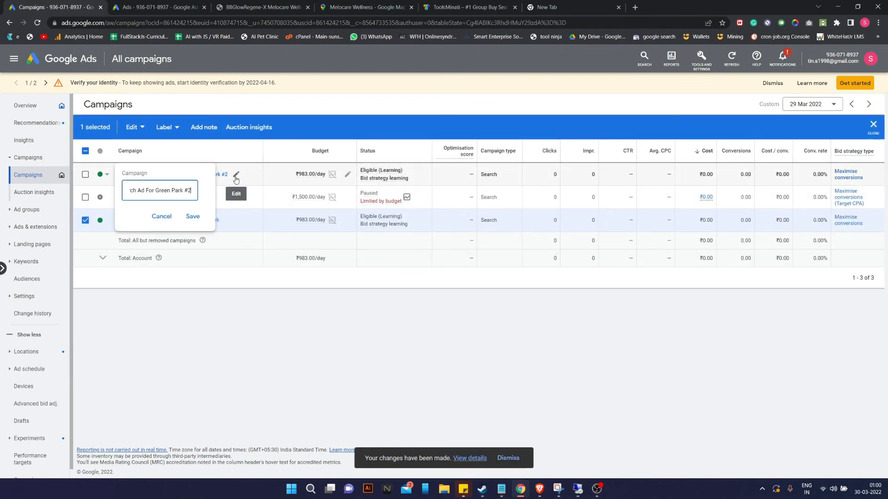
left_click_drag(156, 191, 218, 193)
type("Paschi")
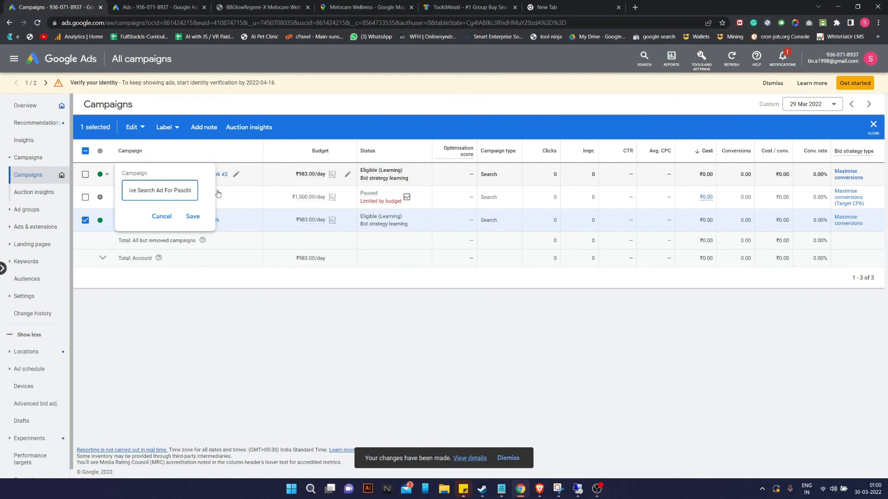
type("m Vihar")
key("ctrl+a")
left_click(196, 217)
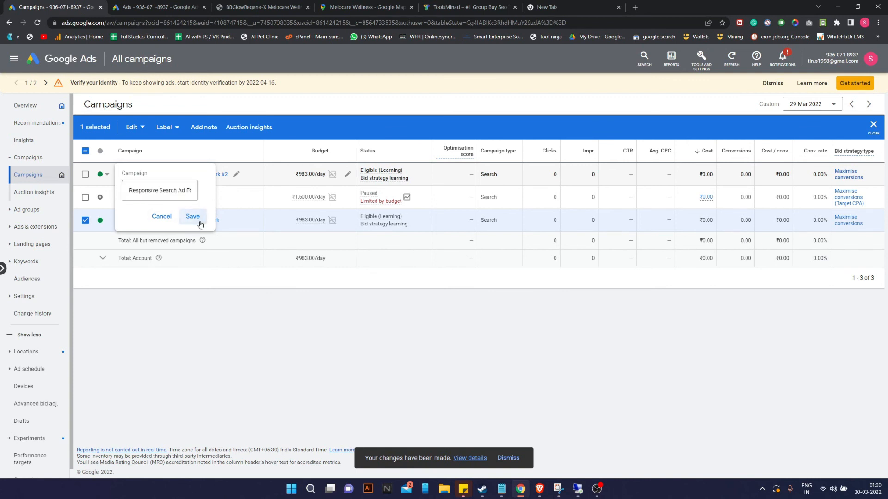
Select only the Paschim Vihar campaign and view its bulk actions without changing anything.
left_click(235, 175)
left_click(117, 304)
left_click(85, 174)
left_click(85, 220)
left_click(127, 131)
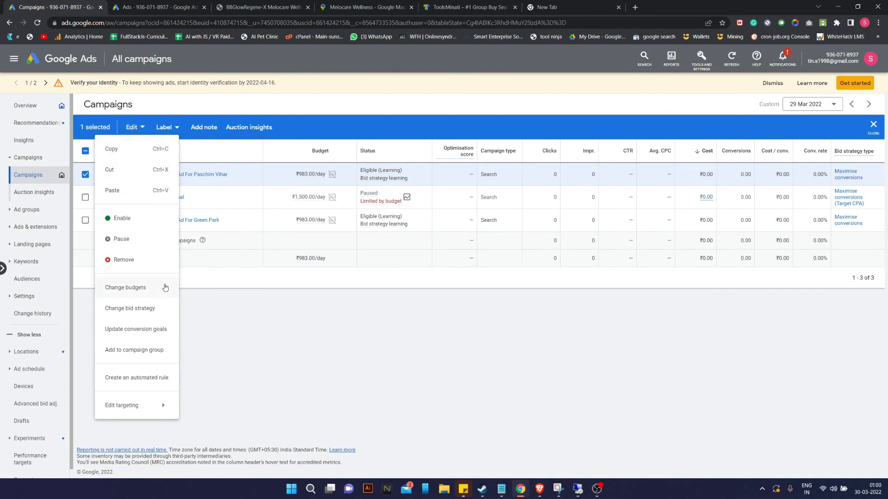
mouse_move(160, 409)
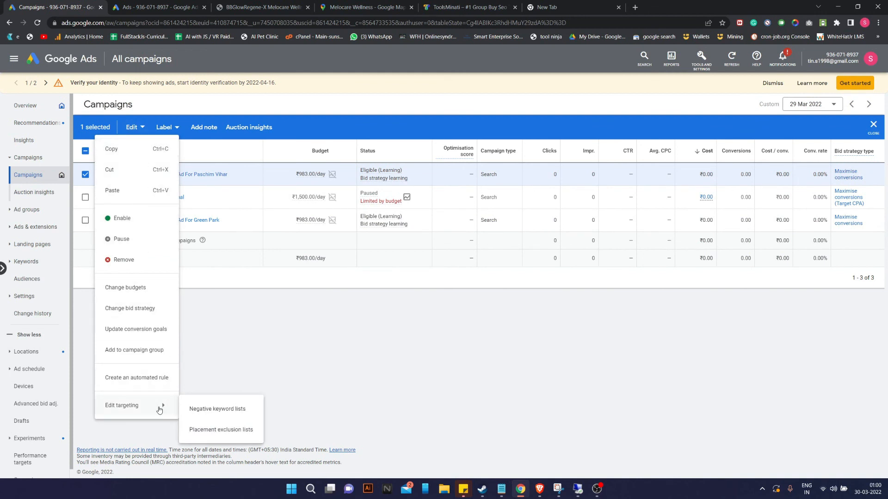
left_click(268, 324)
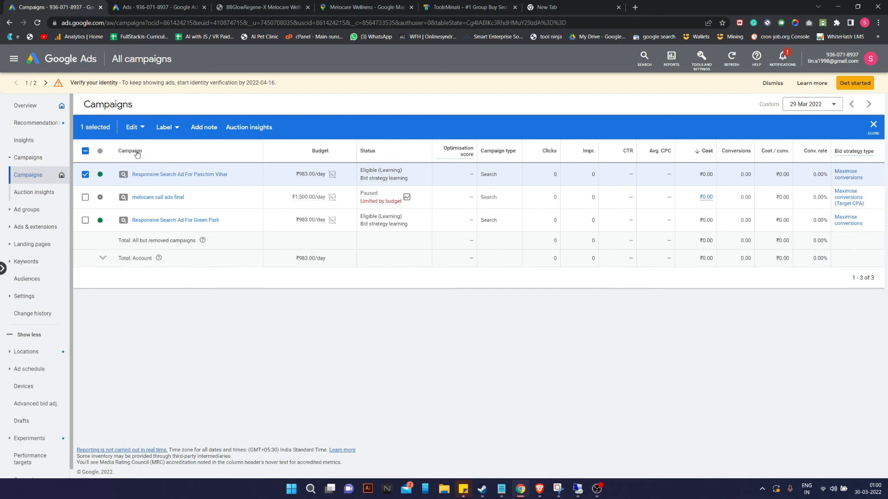
Open the Paschim Vihar campaign's Ad group 1 and show its ads.
left_click(159, 175)
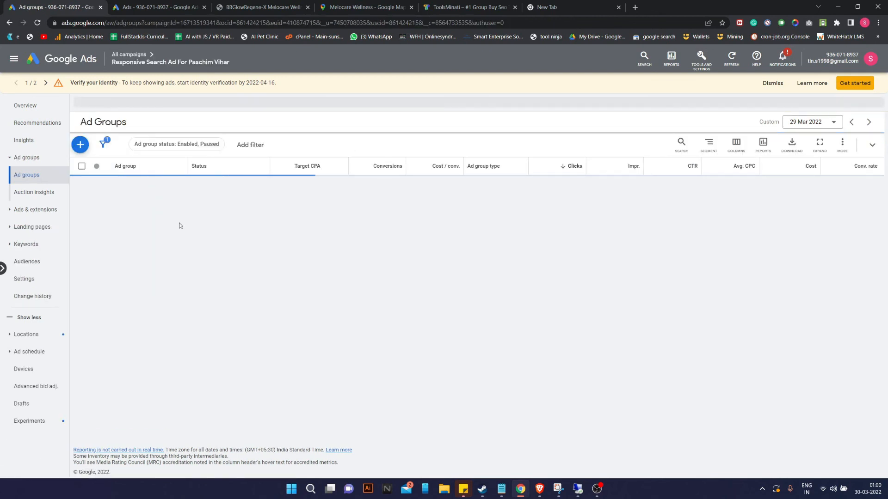
left_click(146, 185)
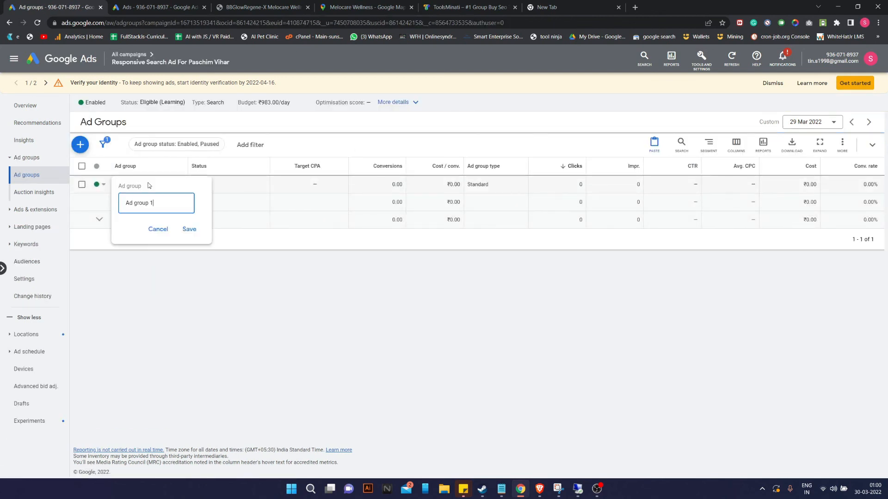
left_click(108, 183)
left_click(138, 170)
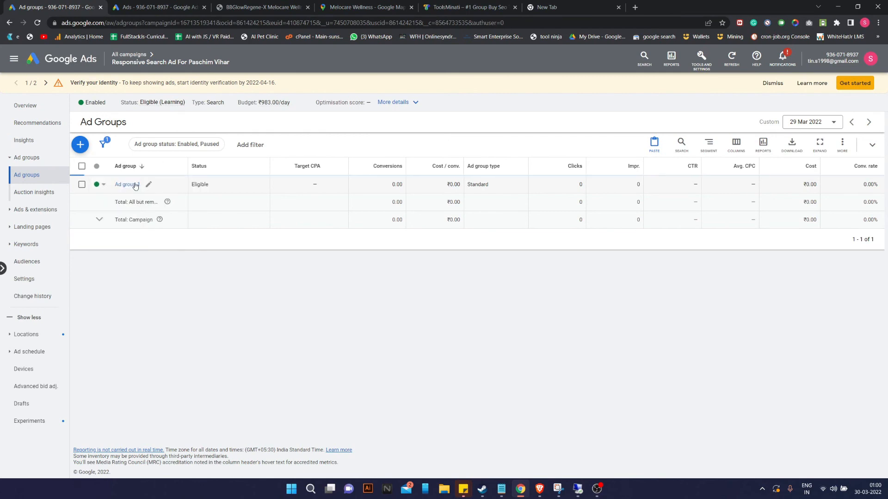
left_click(130, 187)
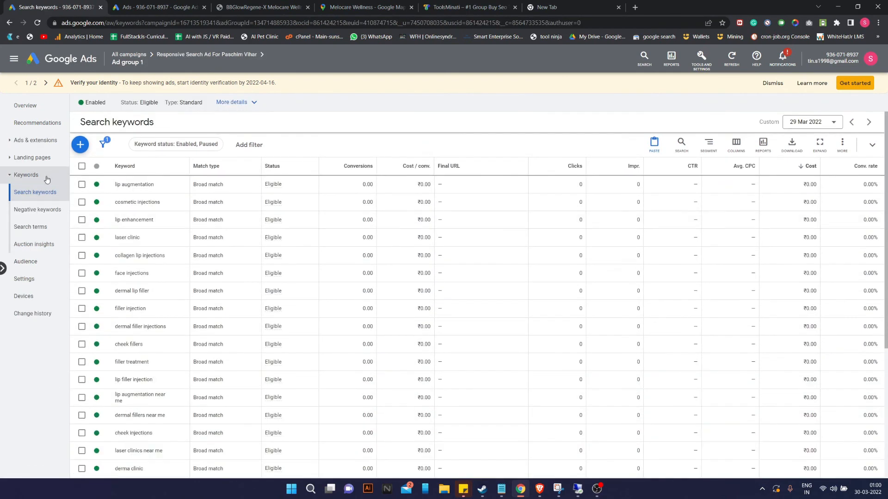
left_click(35, 140)
left_click(19, 157)
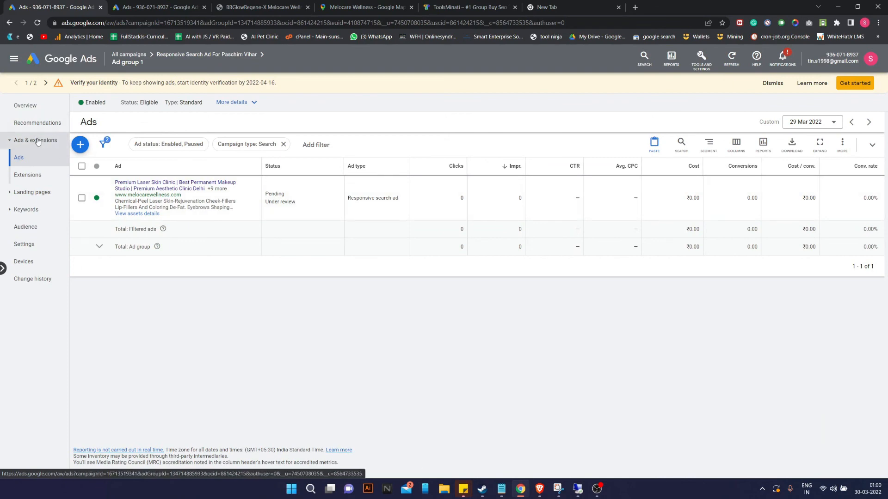
Review Ad group 1's overview and open its full list of ads.
left_click(41, 110)
scroll(398, 398, "down", 2)
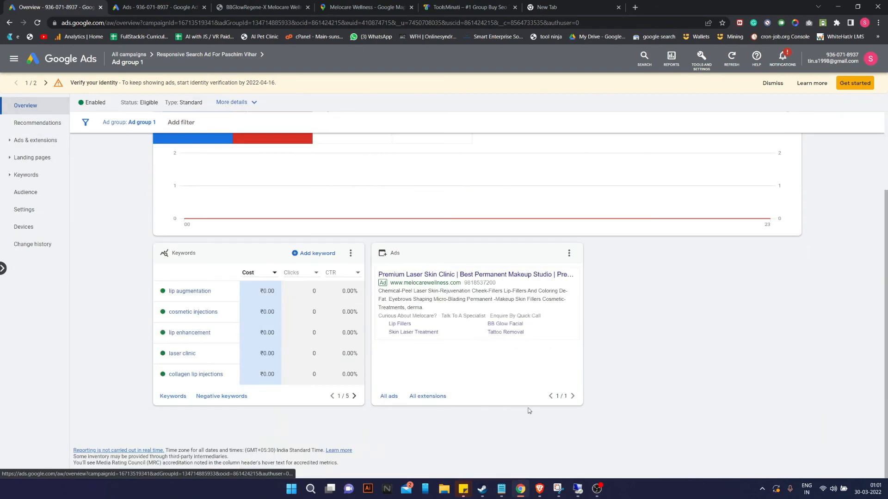
mouse_move(541, 351)
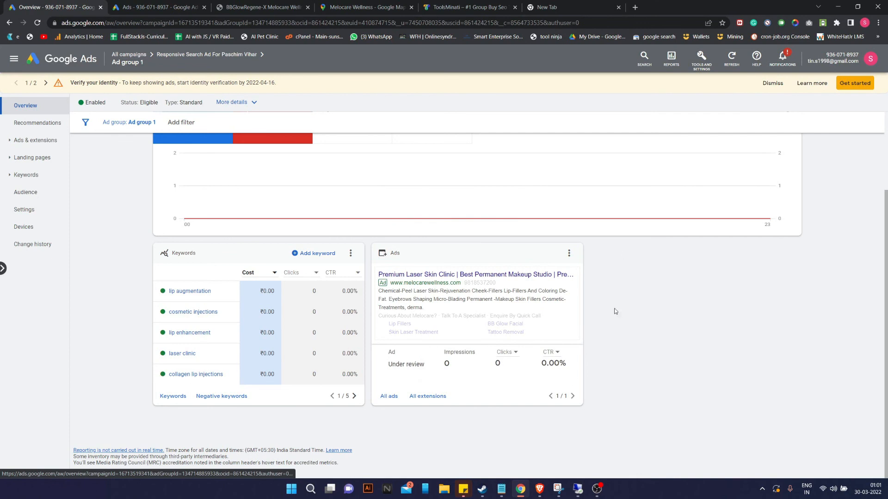
mouse_move(380, 271)
scroll(379, 271, "up", 2)
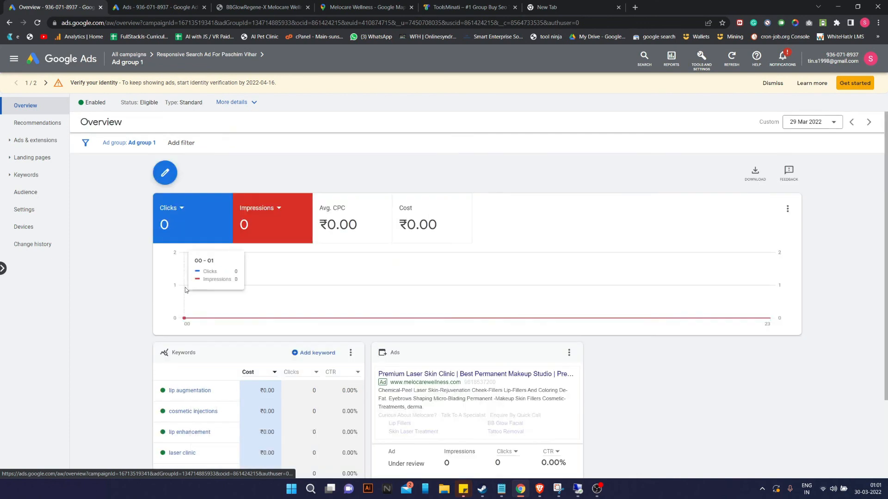
left_click(18, 141)
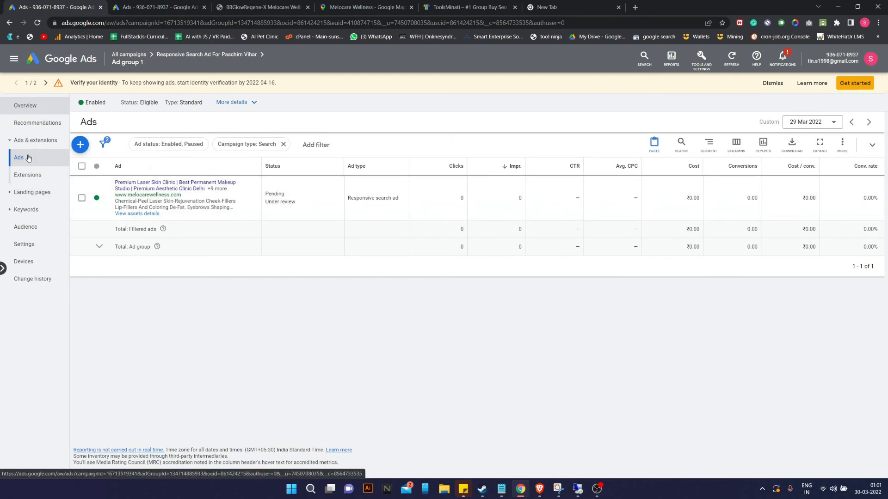
left_click(25, 105)
scroll(370, 312, "down", 1)
left_click(390, 397)
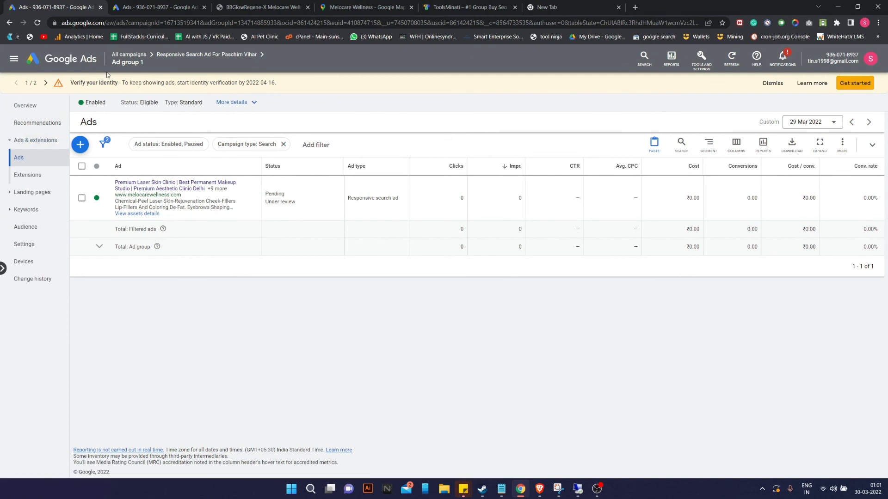
Navigate via all campaigns and ad groups to Ad group 1's keywords, then back to campaigns.
mouse_move(127, 62)
left_click(139, 85)
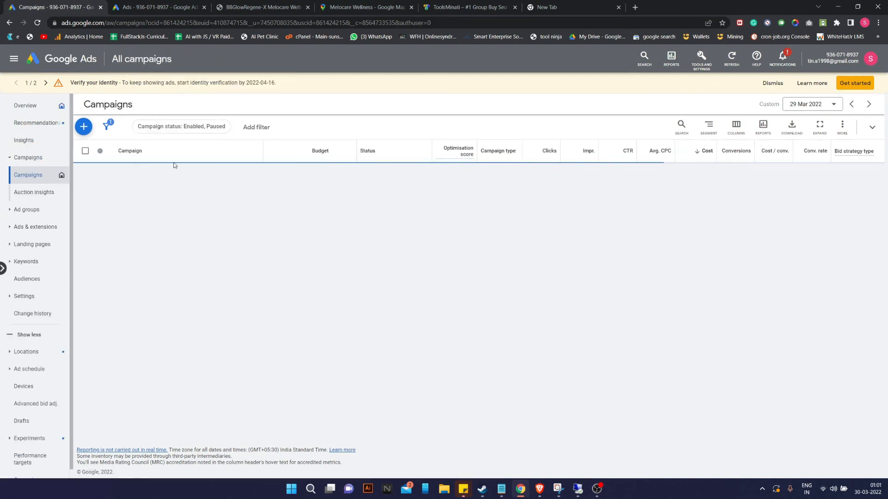
left_click(26, 209)
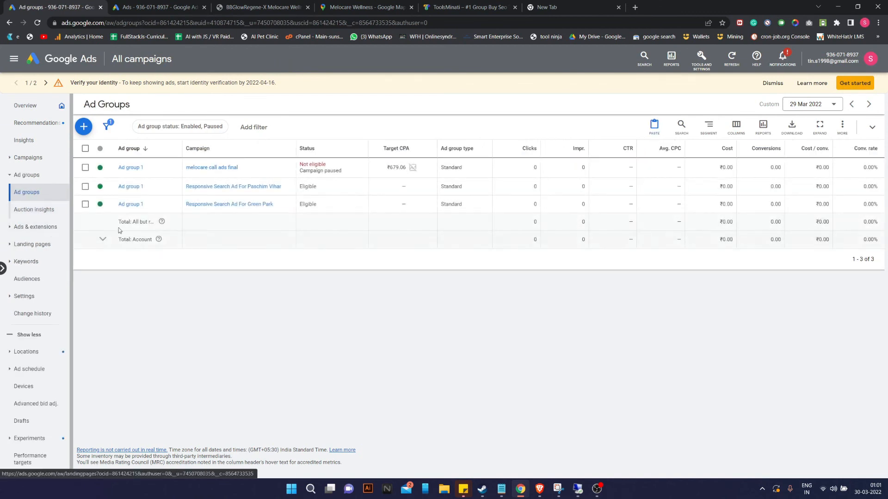
left_click(208, 187)
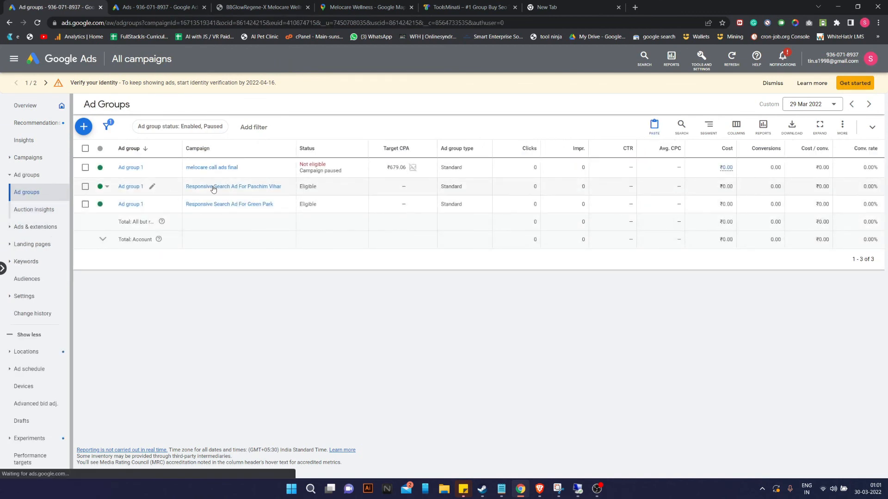
left_click(126, 184)
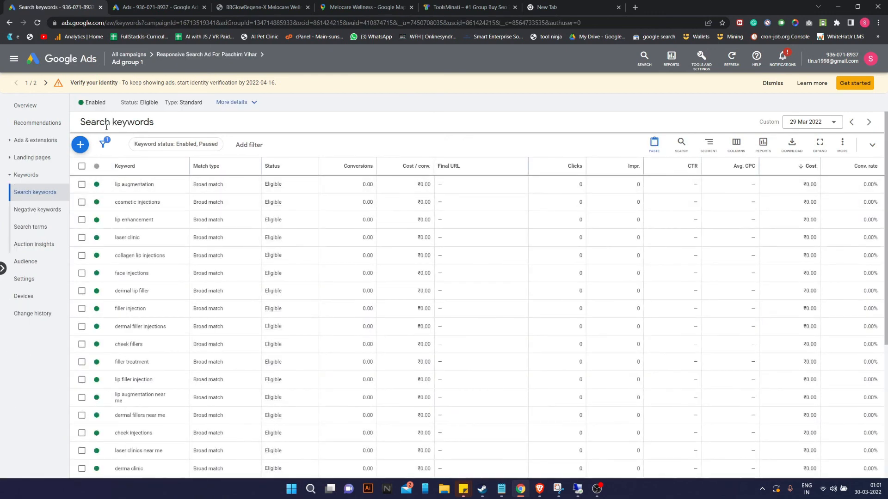
left_click(181, 54)
left_click(130, 55)
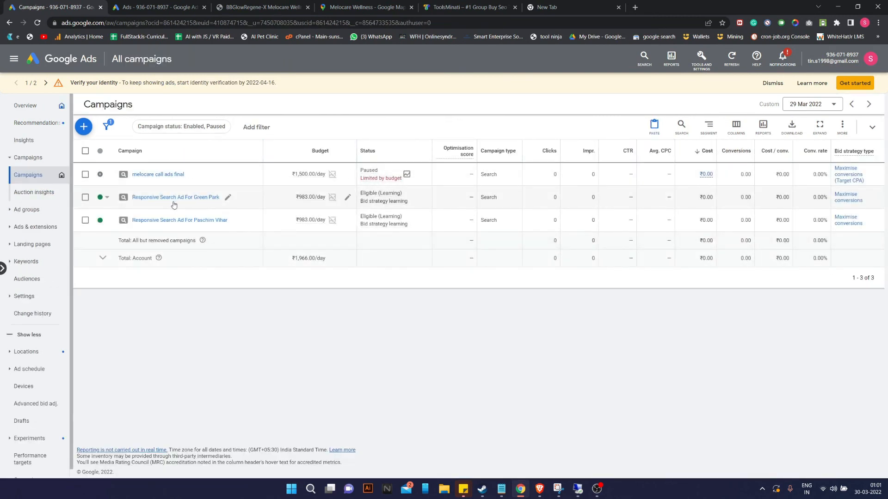
Reopen Paschim Vihar's Ad group 1 from the campaigns list and show its ads.
left_click(228, 198)
left_click(228, 220)
left_click(235, 221)
left_click(218, 350)
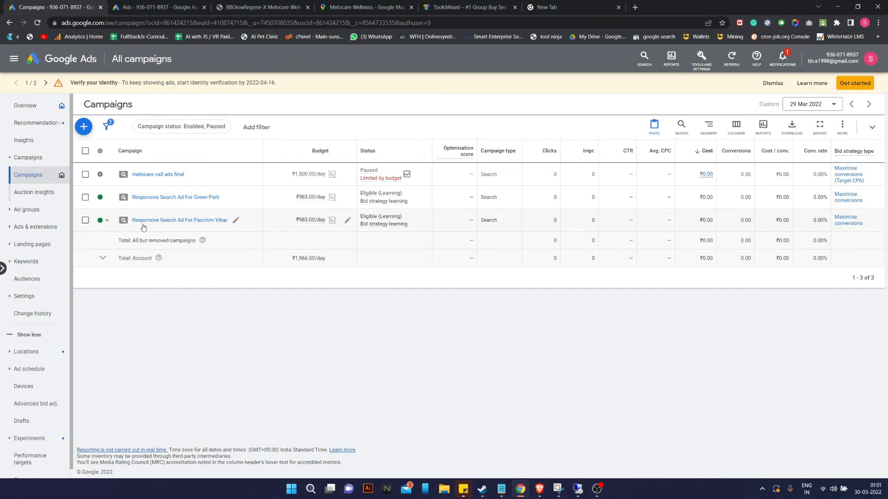
left_click(172, 221)
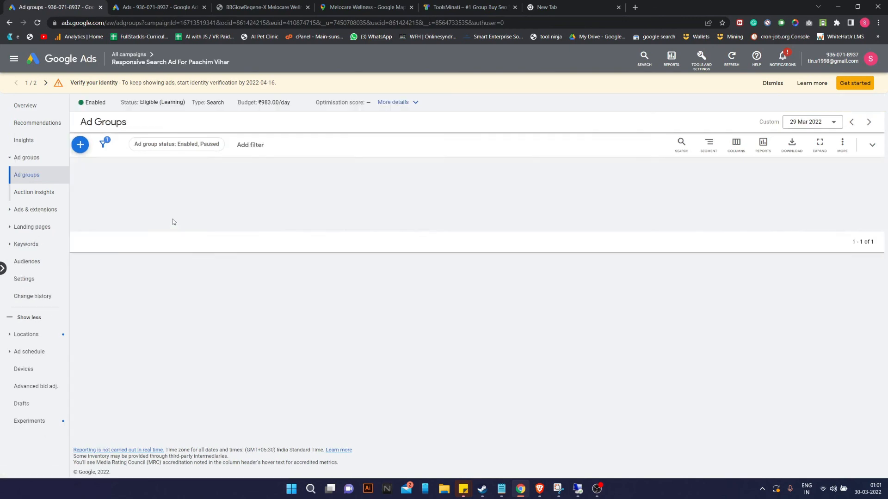
left_click(128, 184)
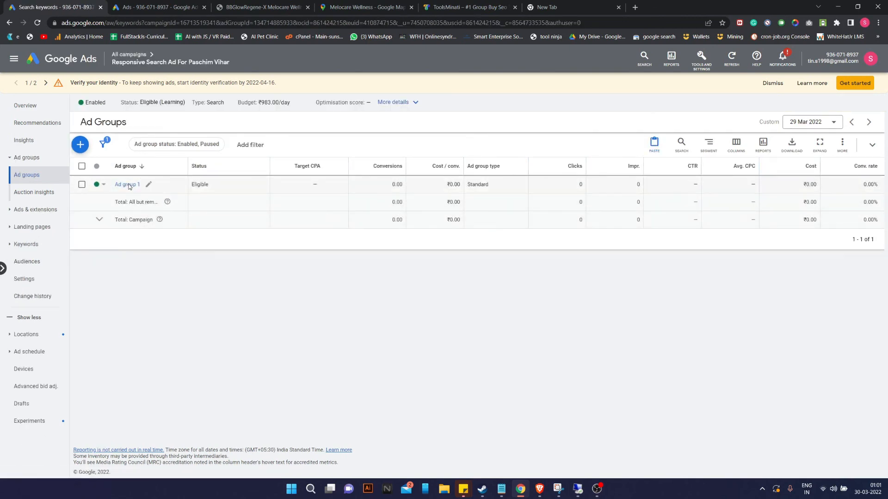
scroll(129, 184, "down", 5)
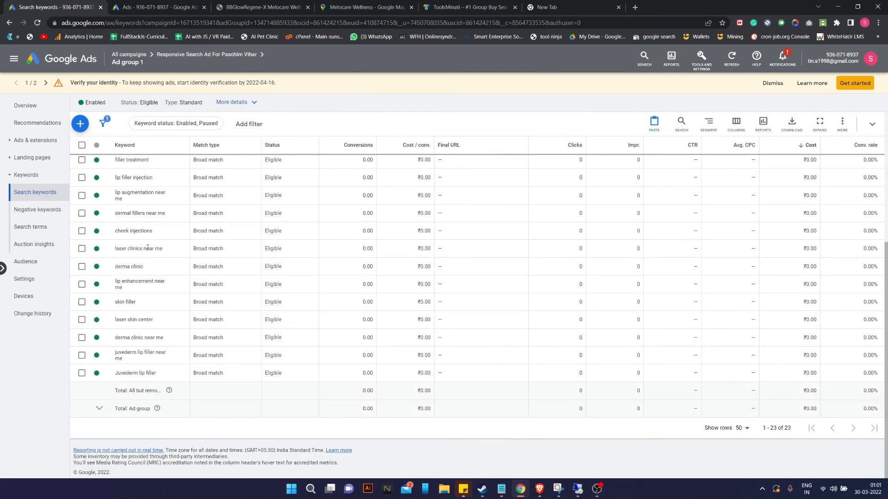
scroll(153, 263, "up", 5)
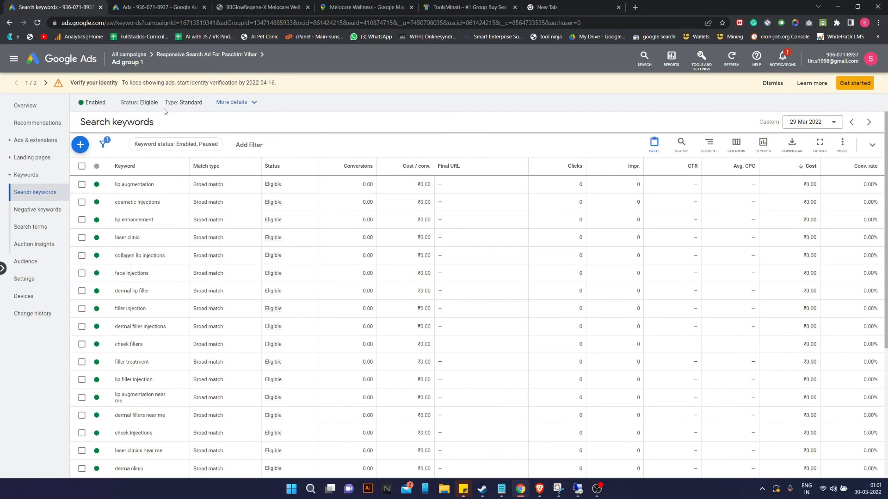
left_click(36, 140)
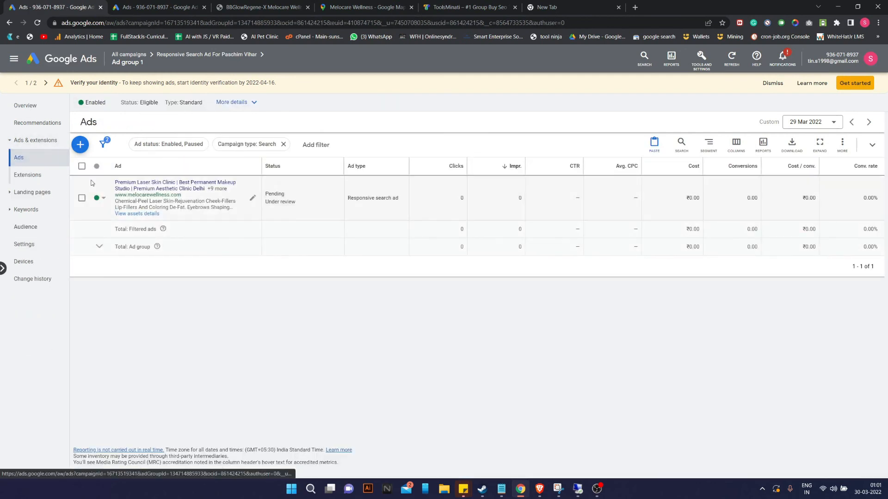
Rewrite the ad's seventh headline from Green Park to 'Melocare , Paschim Vihar'.
left_click(253, 200)
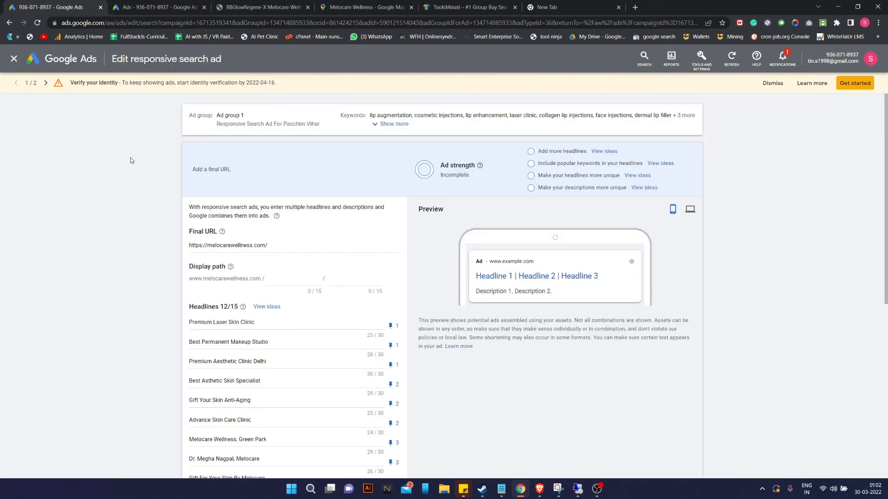
scroll(363, 421, "down", 1)
scroll(310, 414, "down", 2)
scroll(266, 304, "up", 2)
scroll(283, 348, "down", 2)
scroll(259, 360, "down", 3)
scroll(277, 323, "up", 6)
scroll(307, 256, "down", 8)
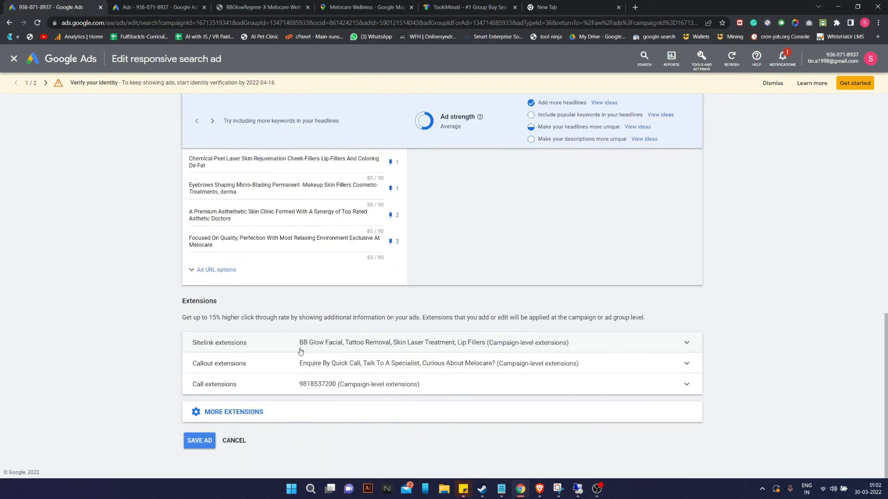
scroll(286, 324, "up", 7)
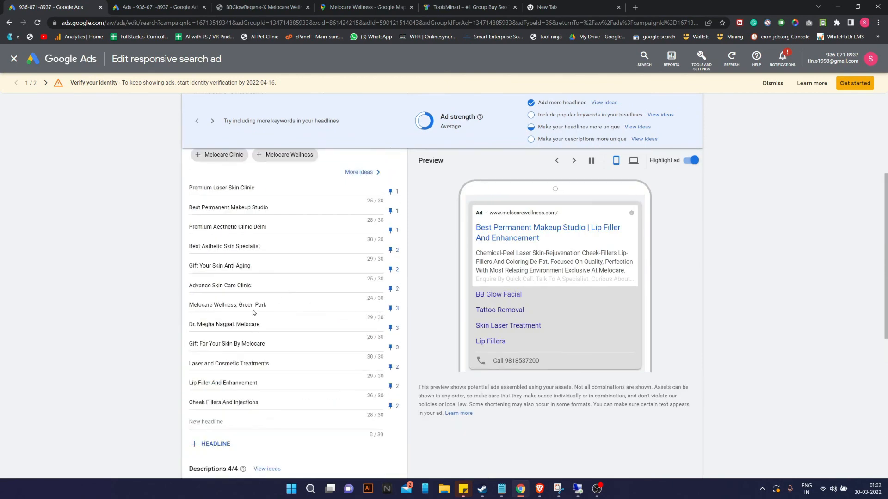
left_click_drag(267, 306, 239, 306)
type("Paschi")
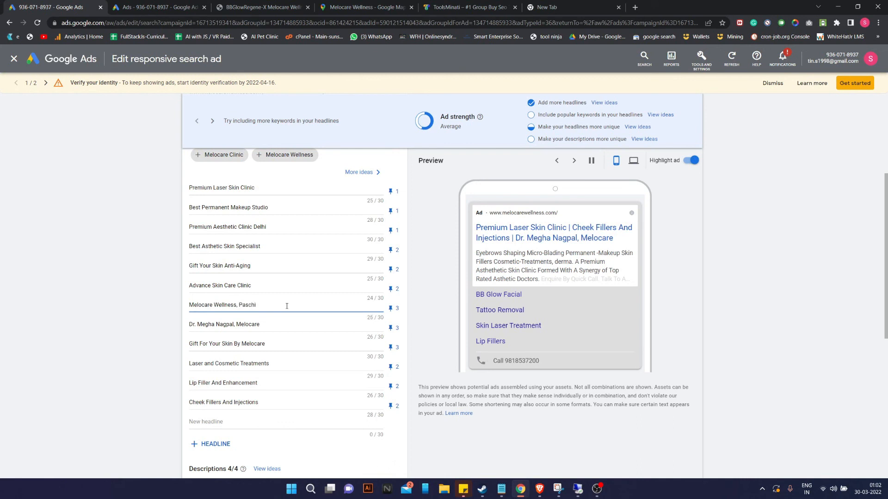
type("m Vihar")
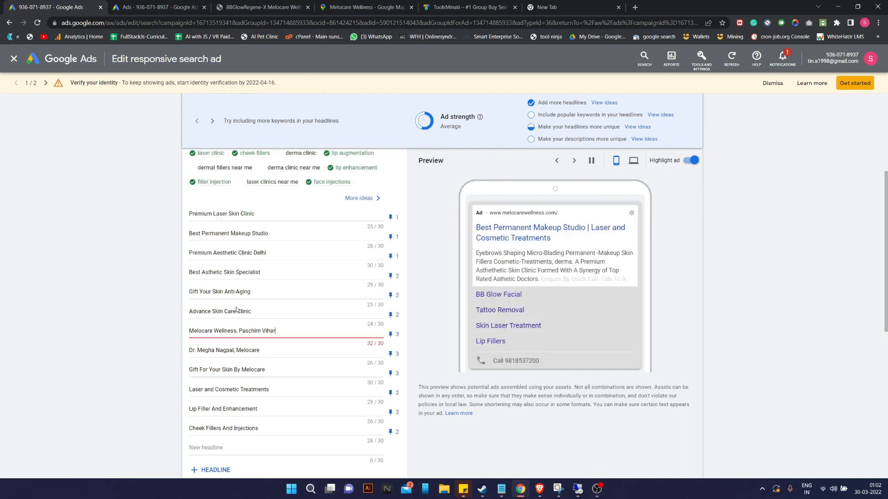
double_click(237, 331)
key("BackSpace")
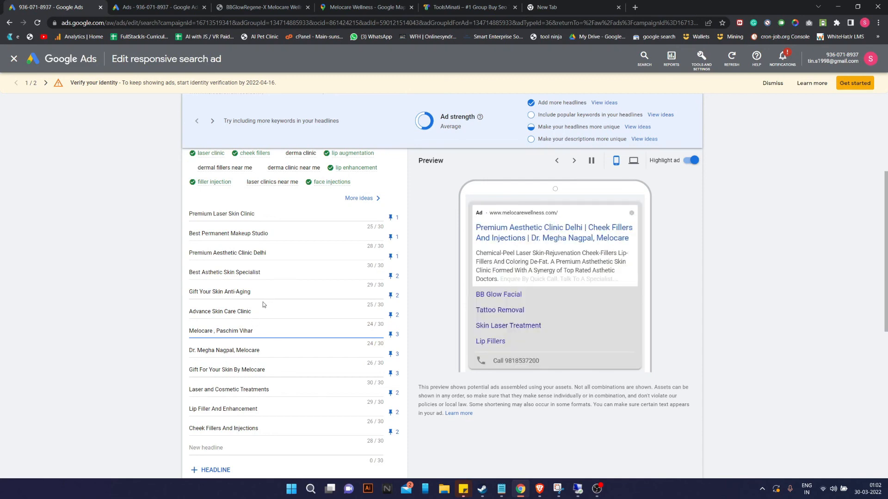
Switch the ad's call extensions to 'Select and create ad group-level call extensions'.
scroll(266, 296, "down", 3)
scroll(286, 363, "down", 3)
scroll(286, 363, "down", 1)
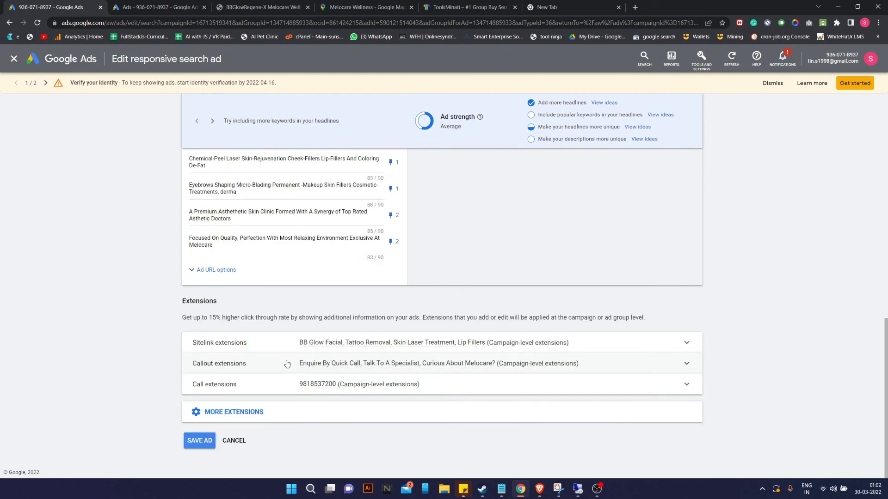
left_click(303, 391)
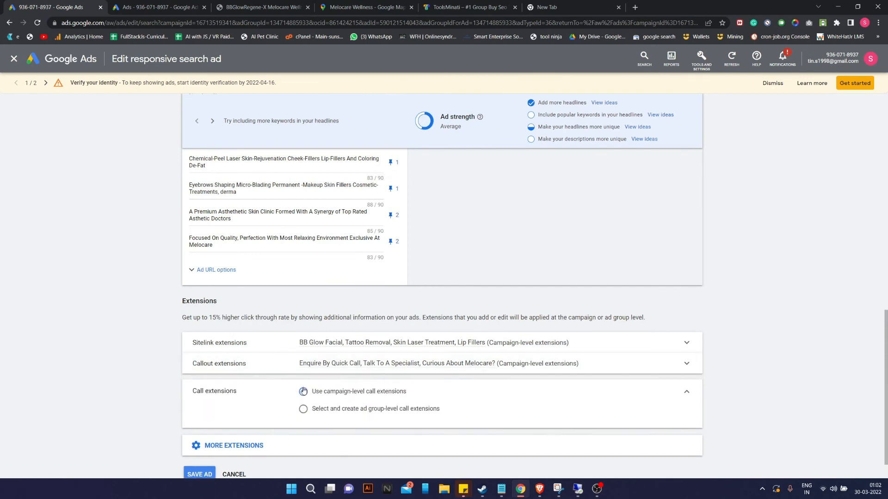
left_click(304, 410)
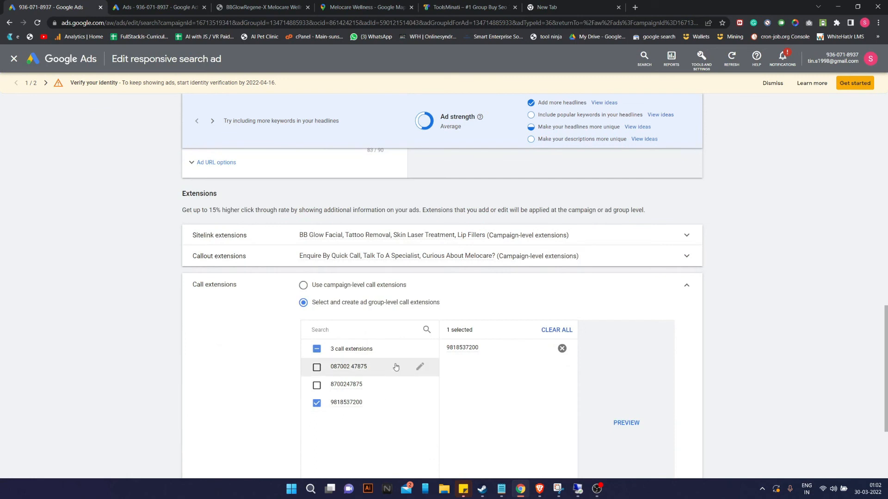
Start a new call extension with India as the country and enter its phone number.
scroll(428, 329, "down", 3)
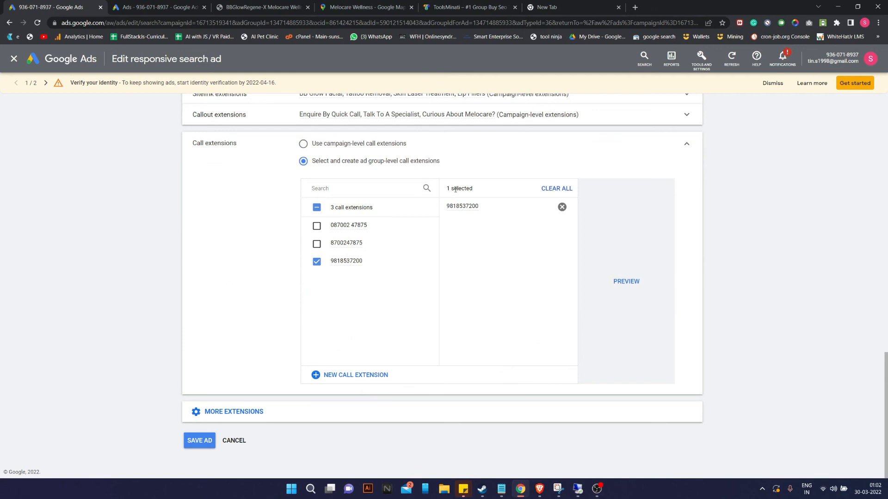
left_click(355, 375)
left_click(344, 272)
type("in")
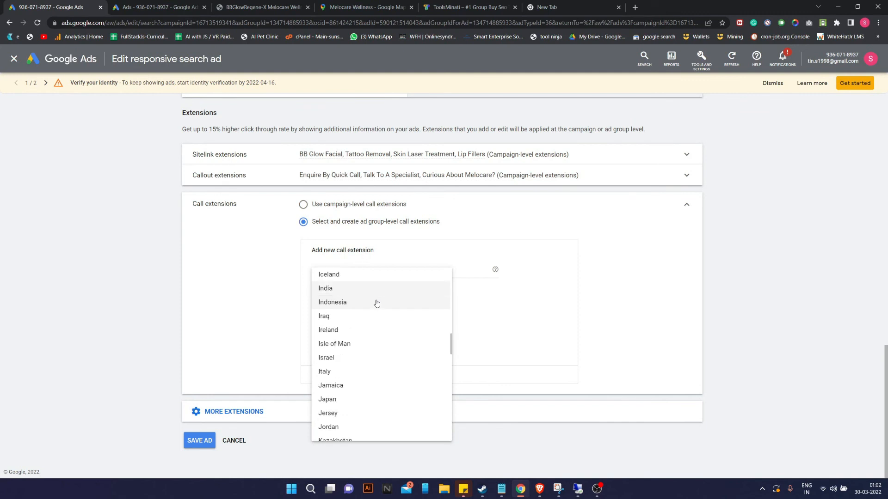
key("Return")
left_click(464, 272)
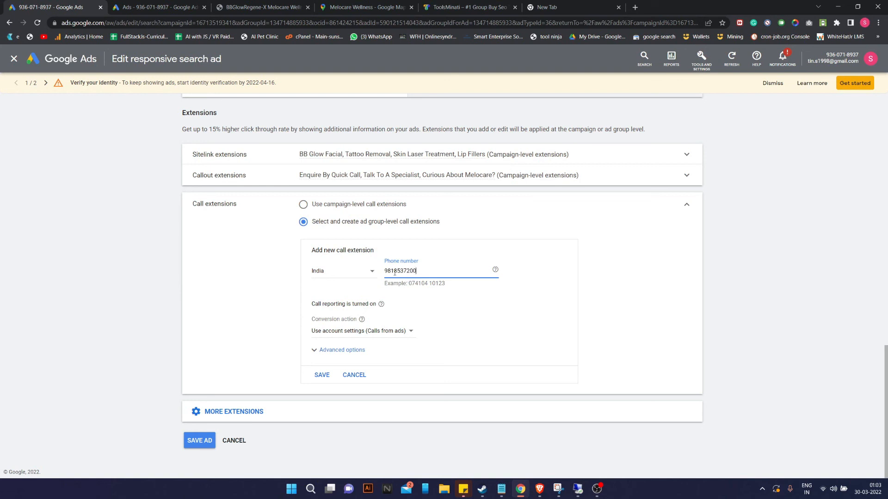
left_click(464, 321)
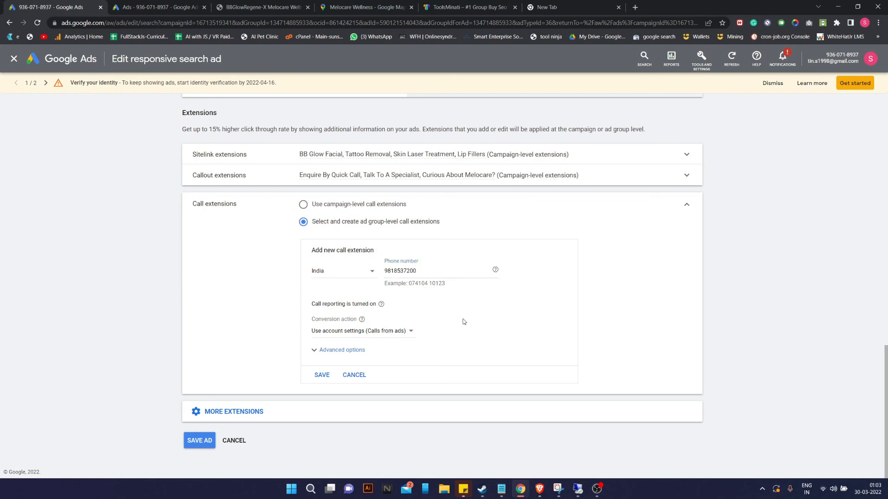
Set the call extension's conversion action to Calls from ads and save it.
left_click(374, 332)
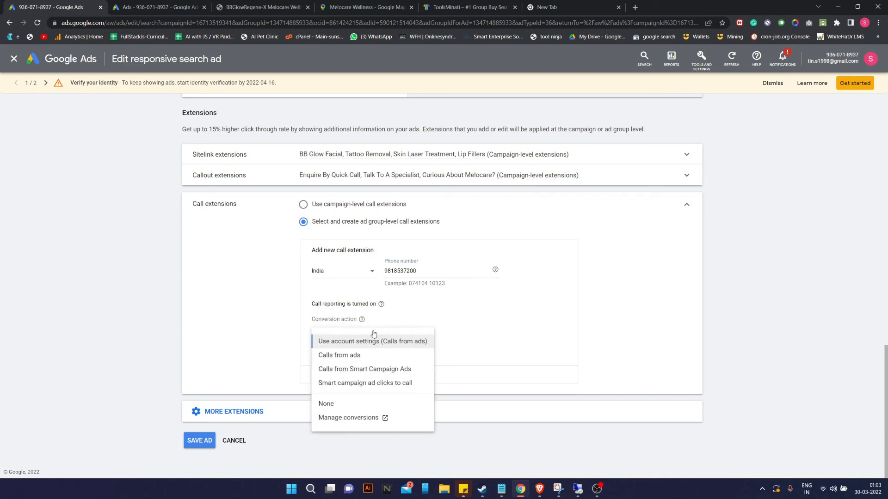
left_click(432, 318)
left_click(390, 329)
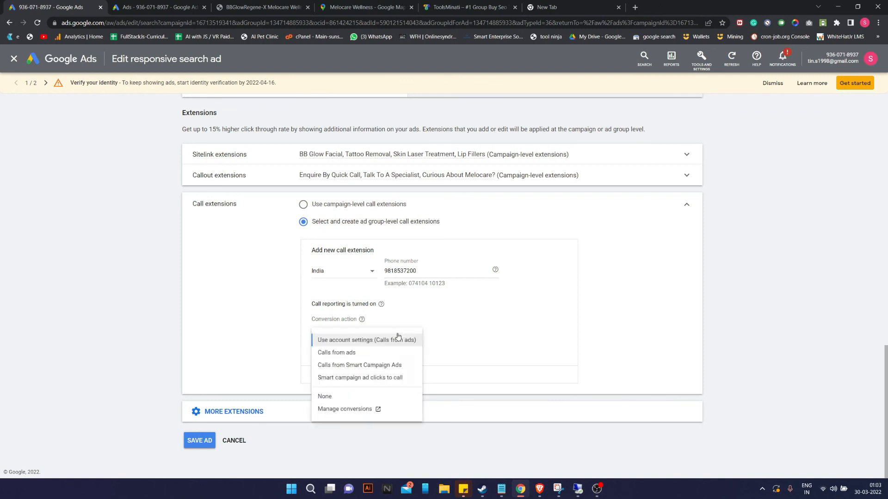
left_click(350, 356)
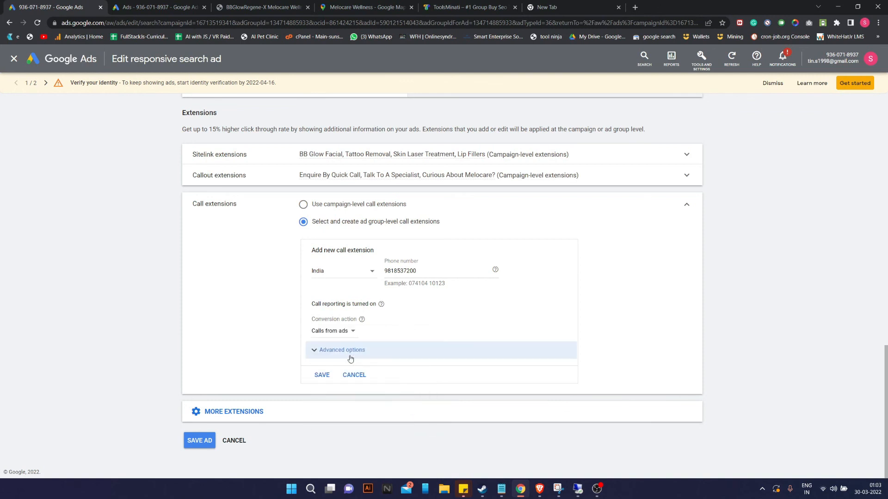
left_click(347, 331)
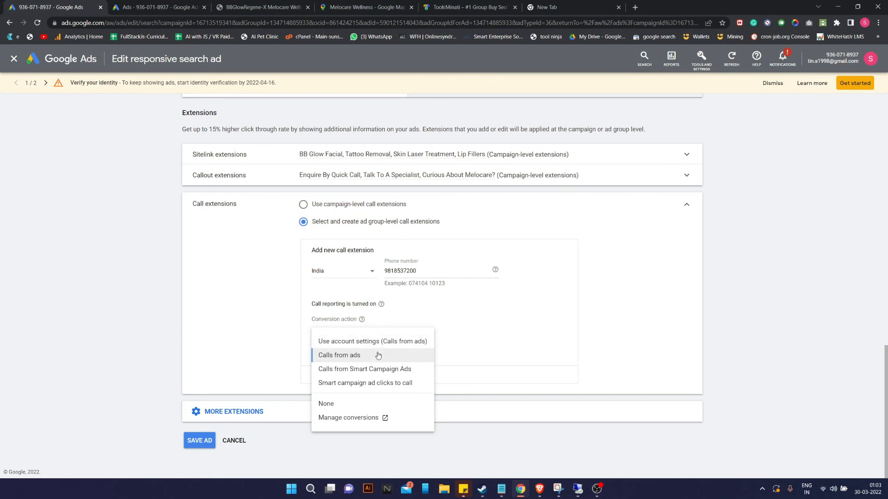
left_click(444, 308)
left_click(322, 376)
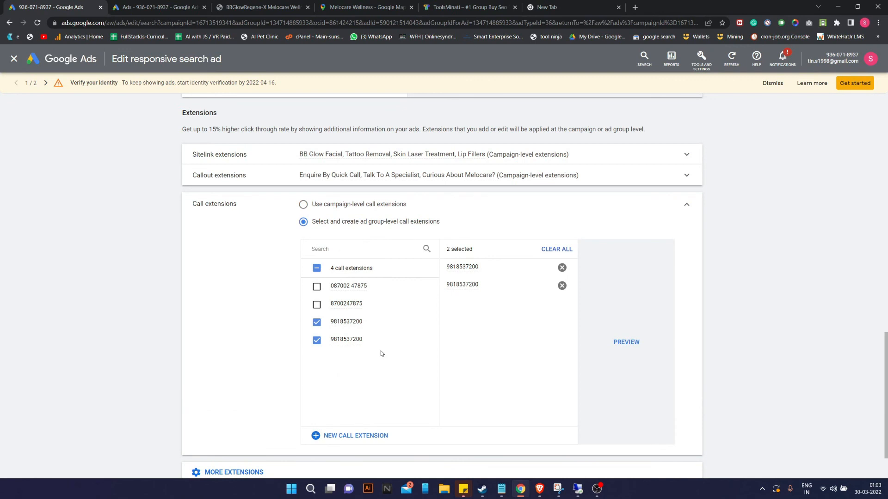
Preview the ad's call extension, then deselect the duplicate call number.
left_click(626, 342)
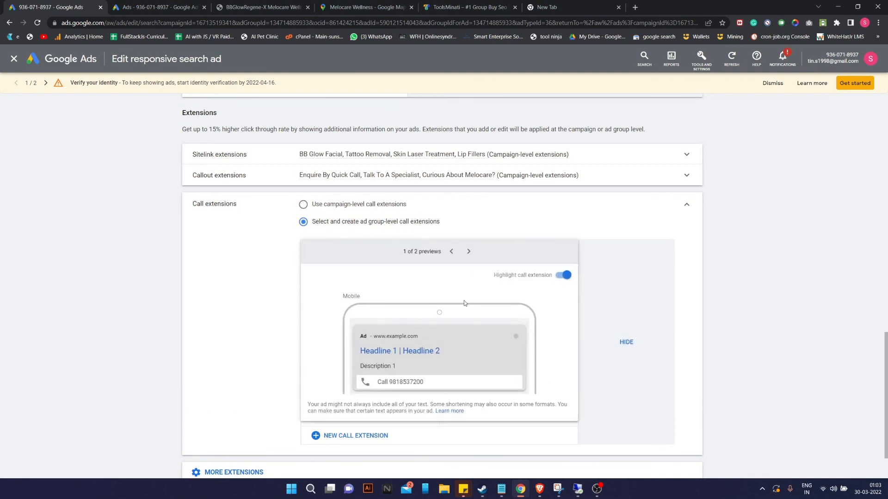
left_click(485, 195)
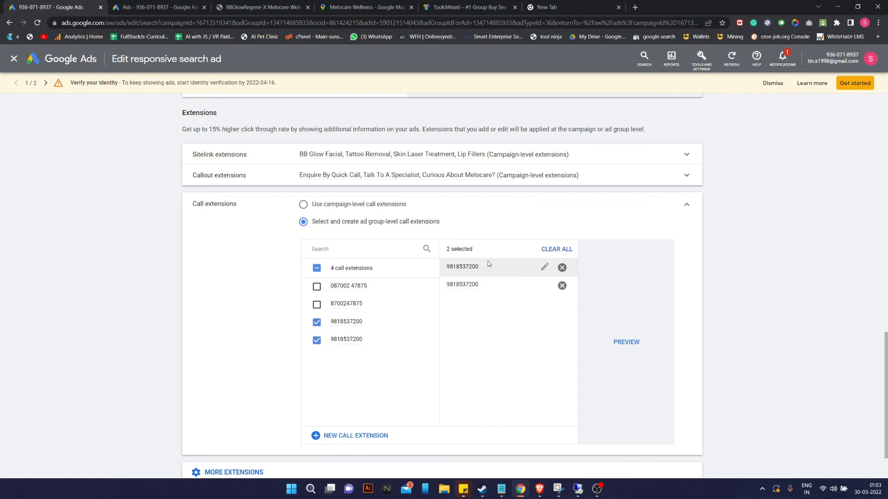
left_click(562, 286)
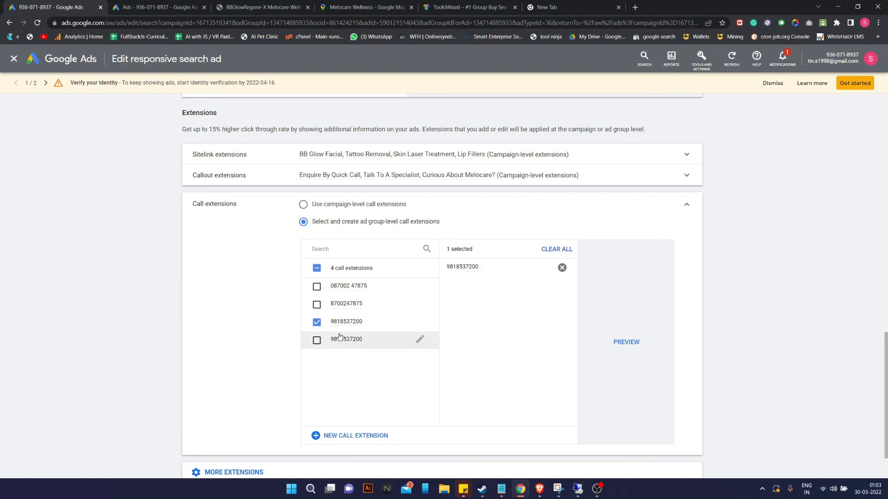
Create and save another India call extension with the phone number.
left_click(338, 439)
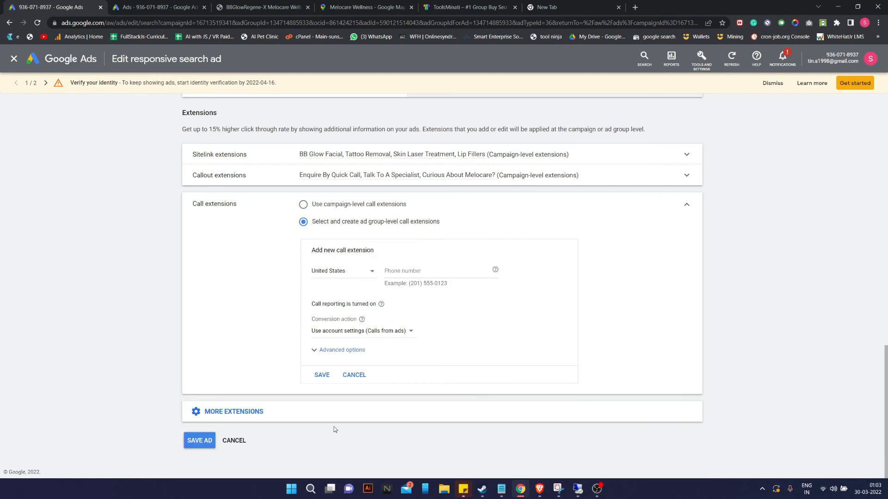
left_click(346, 277)
type("in")
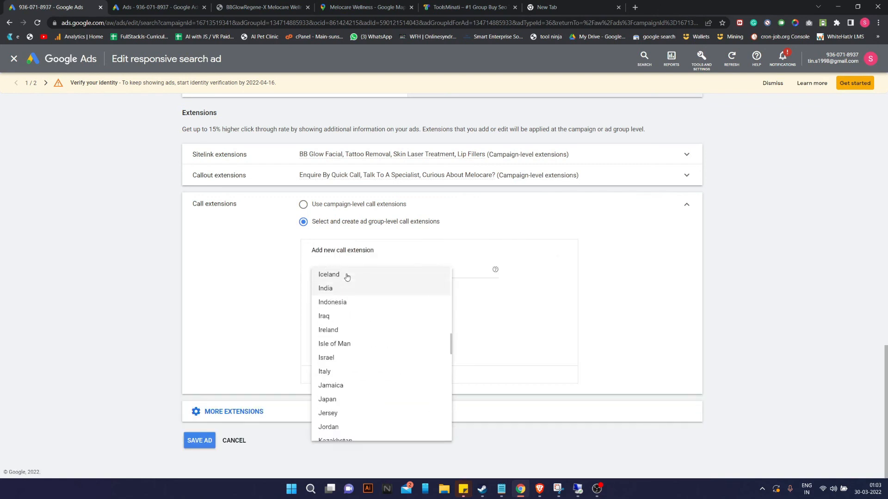
key("Return")
left_click(446, 269)
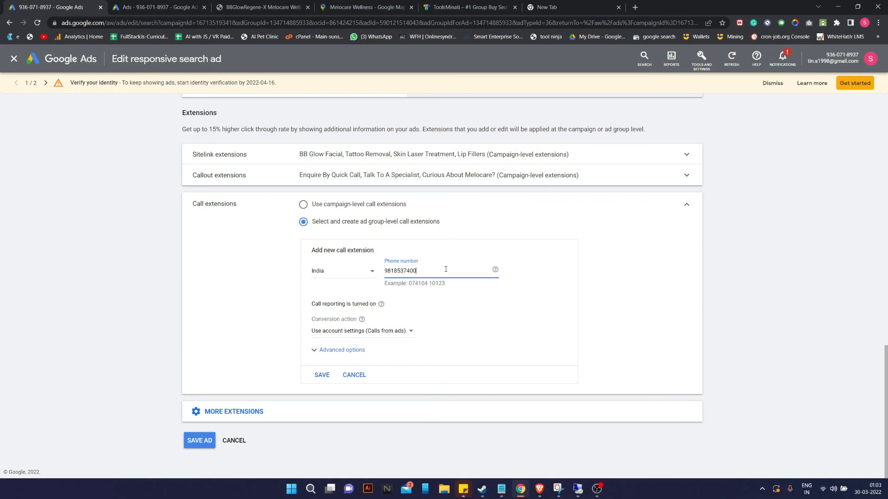
left_click(461, 293)
left_click(320, 381)
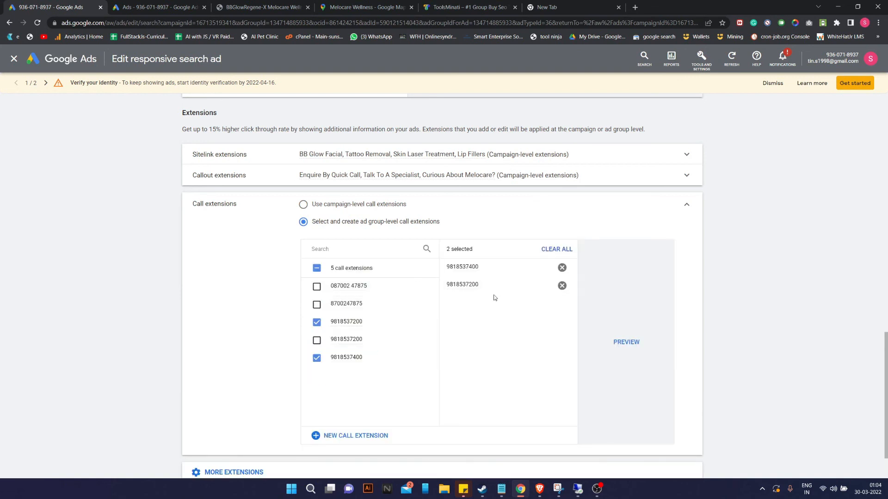
Deselect the other number so the new one is the only call extension, and preview it.
left_click(562, 286)
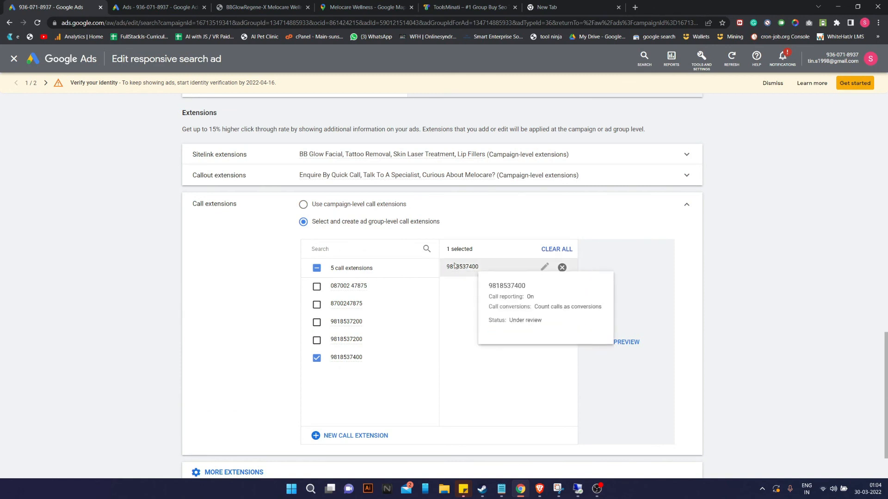
left_click(627, 343)
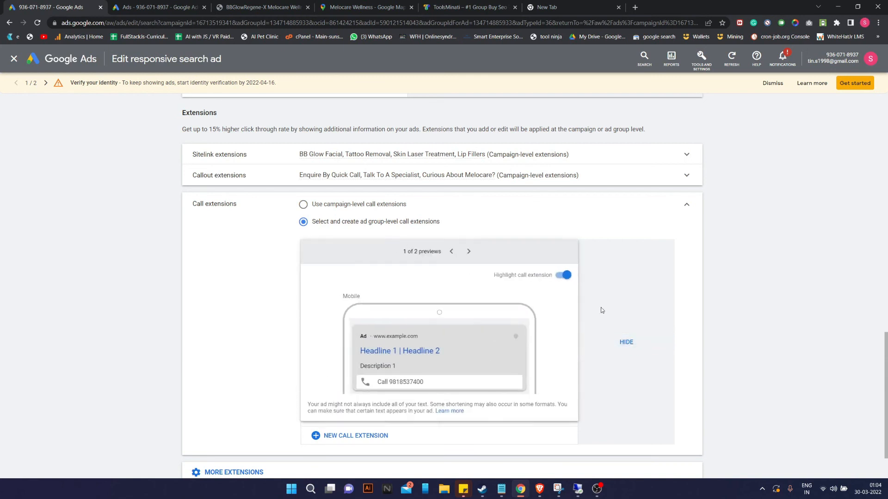
left_click(645, 221)
scroll(493, 323, "down", 2)
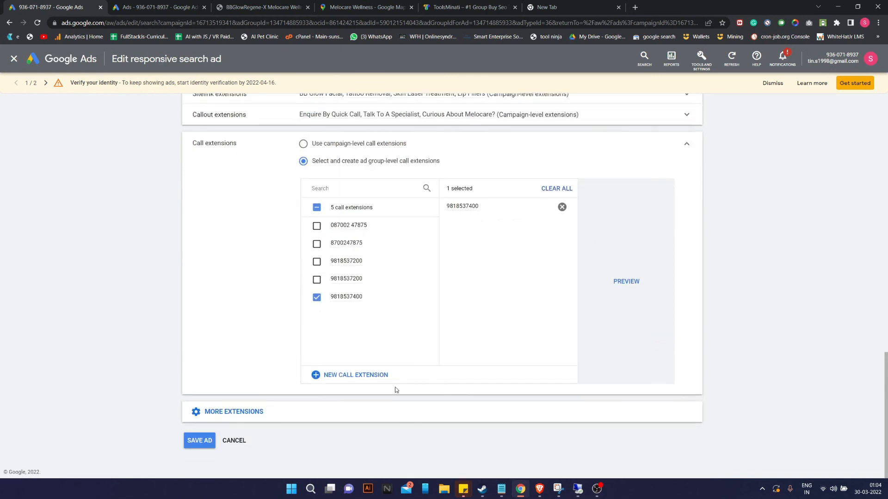
Save the Paschim Vihar ad, then reopen it from the ad group's Ads list to review its headlines.
left_click(194, 441)
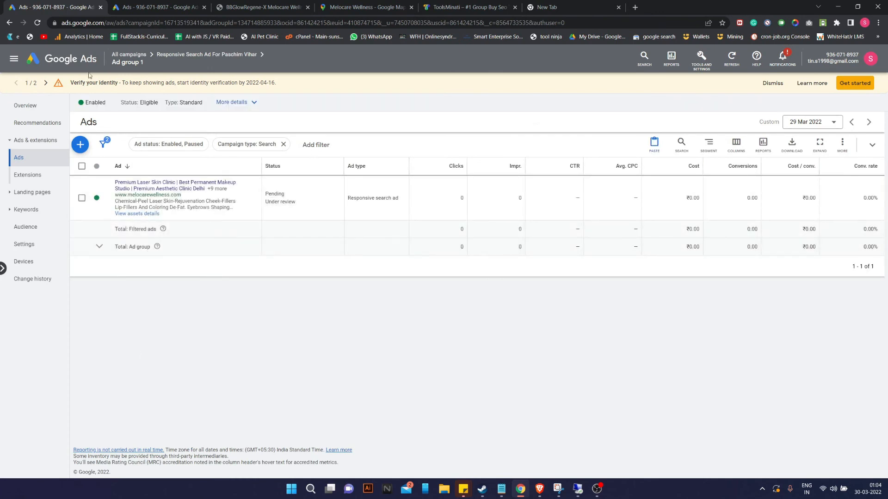
left_click(42, 101)
scroll(477, 240, "down", 2)
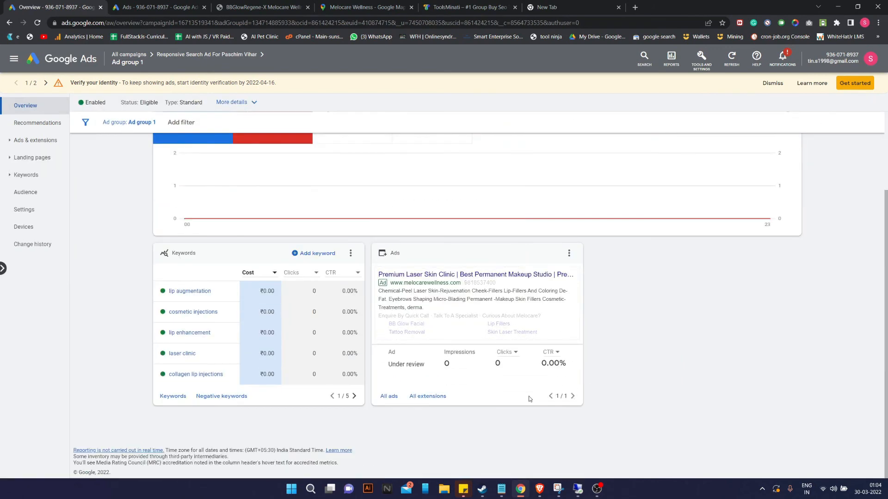
left_click(390, 402)
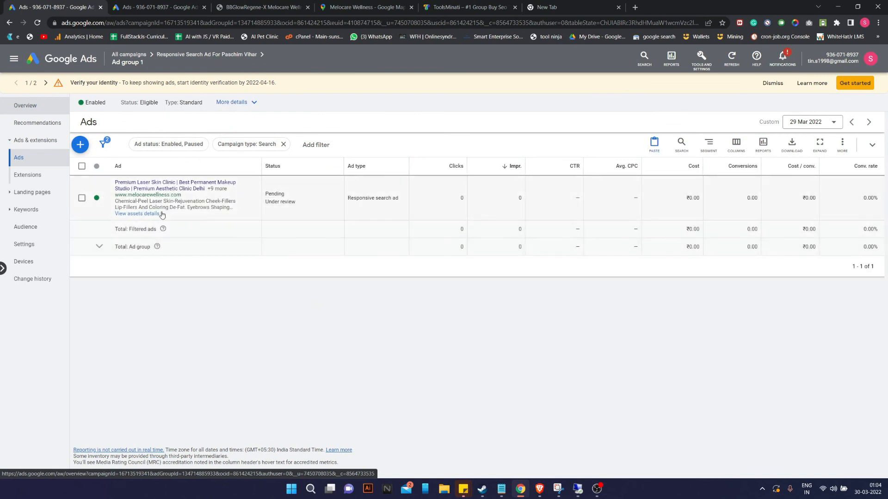
left_click(216, 189)
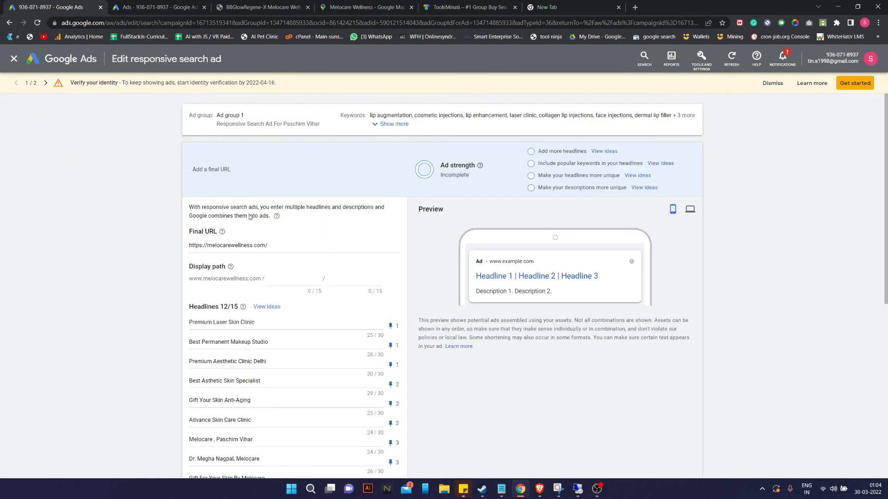
scroll(276, 286, "down", 7)
scroll(275, 286, "up", 4)
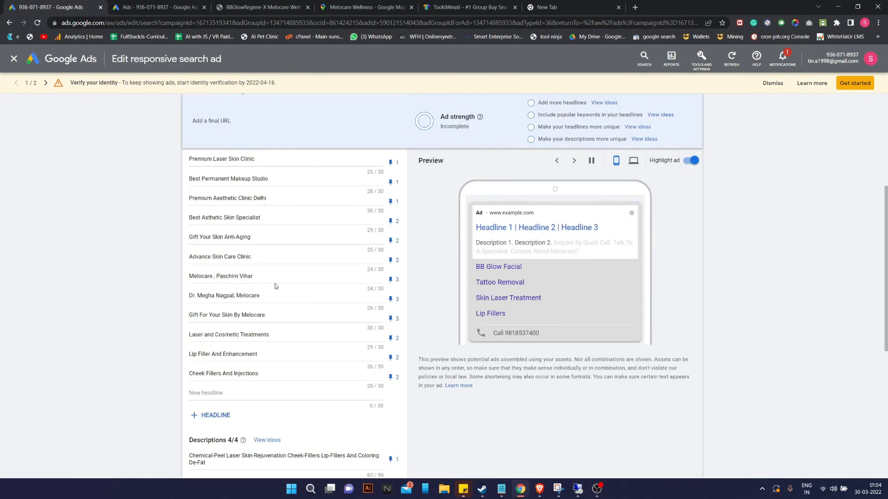
left_click(65, 59)
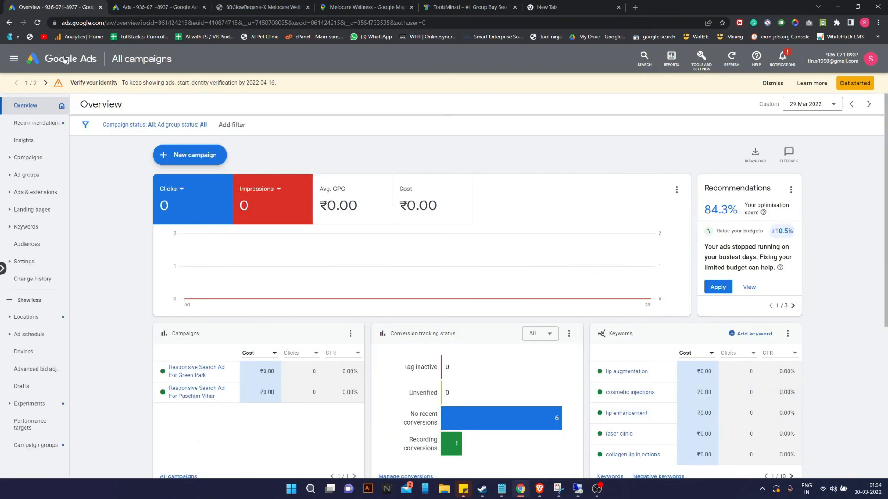
Flip between the Paschim Vihar and Green Park ads in the overview's Search ads card.
scroll(298, 252, "down", 5)
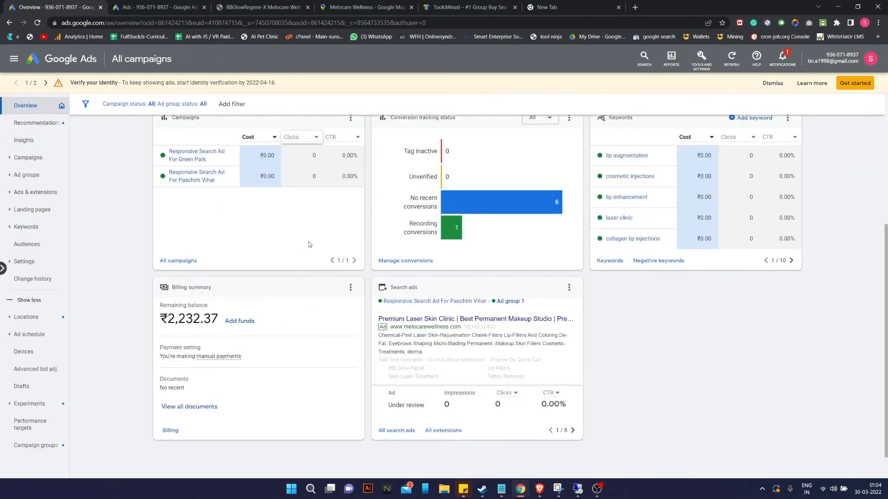
left_click(573, 430)
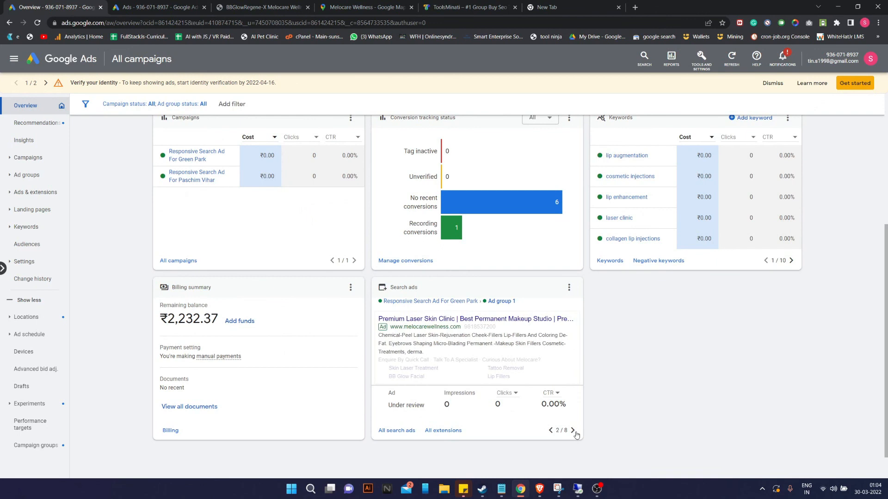
left_click(550, 431)
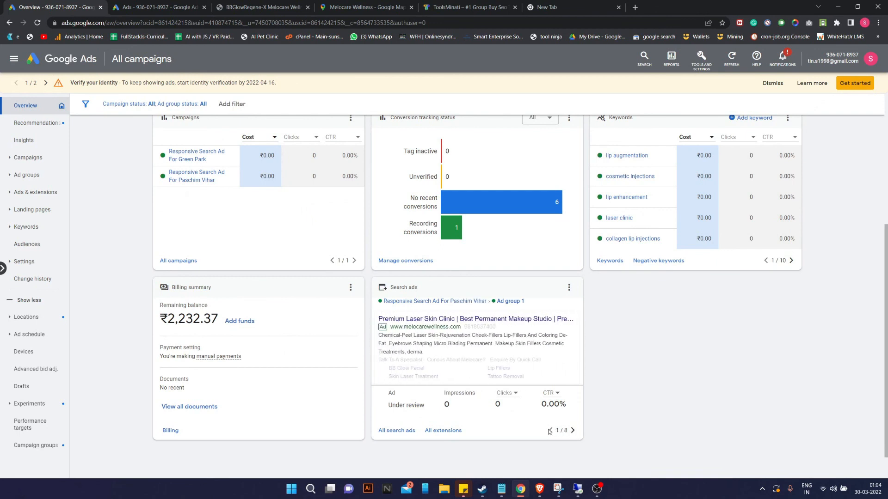
mouse_move(469, 329)
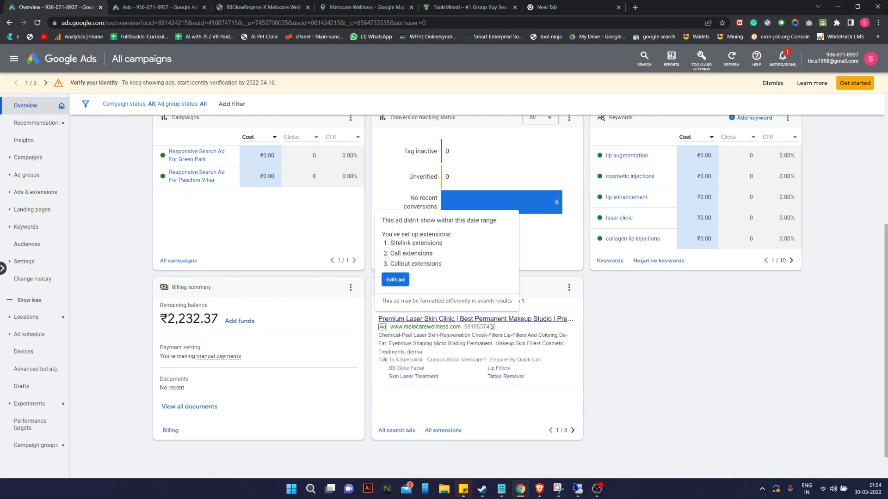
left_click(573, 430)
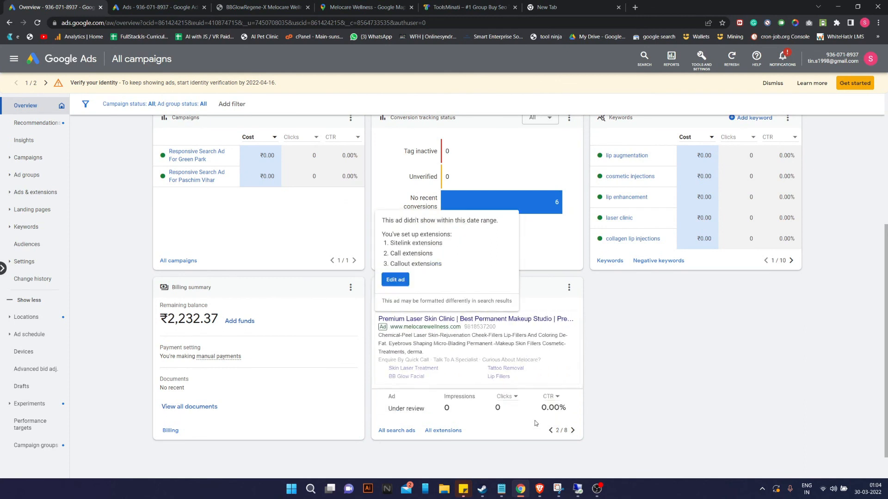
left_click(550, 430)
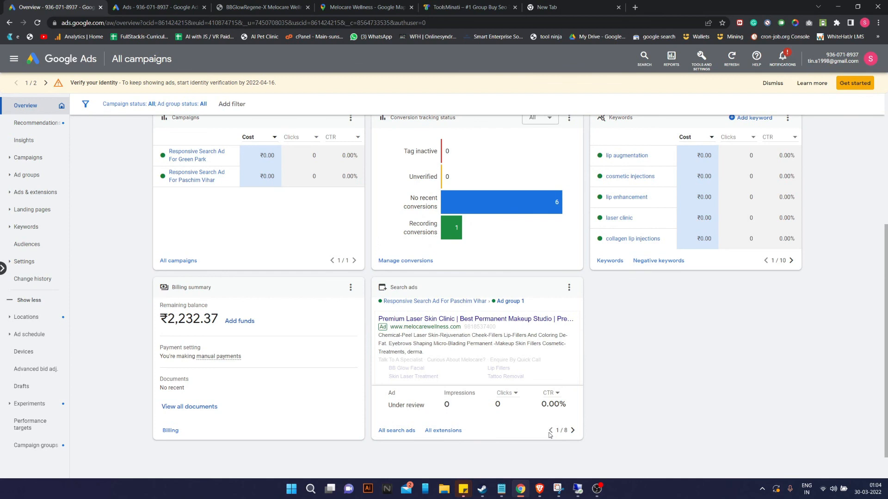
left_click(573, 431)
left_click(550, 431)
left_click(573, 430)
Pause the three old call ads from Enabled to Paused in the Search ads card.
left_click(573, 430)
left_click(417, 406)
left_click(405, 420)
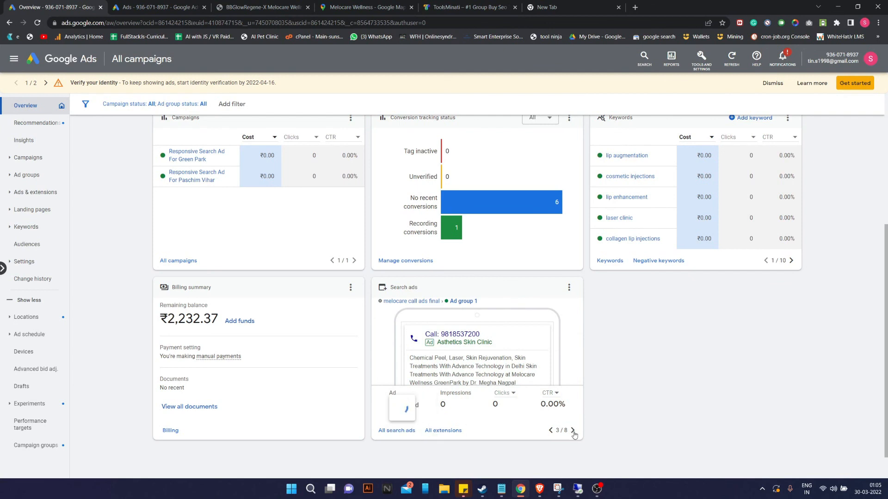
left_click(573, 431)
left_click(417, 407)
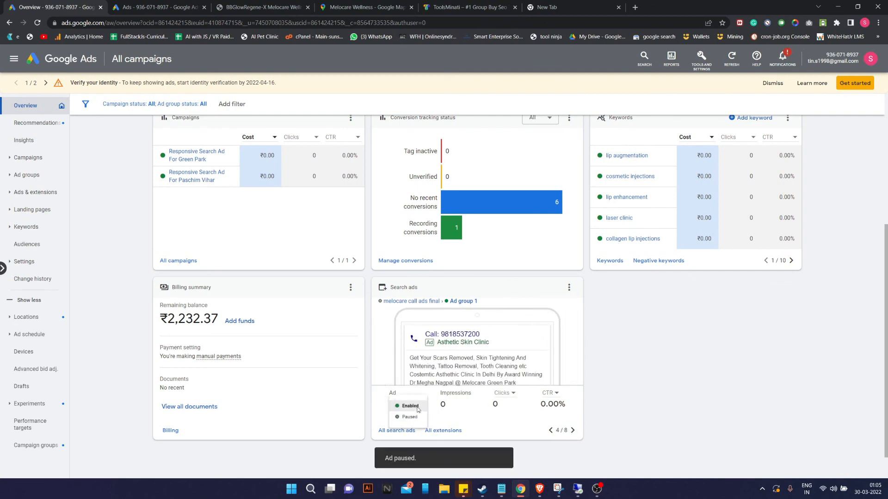
left_click(407, 412)
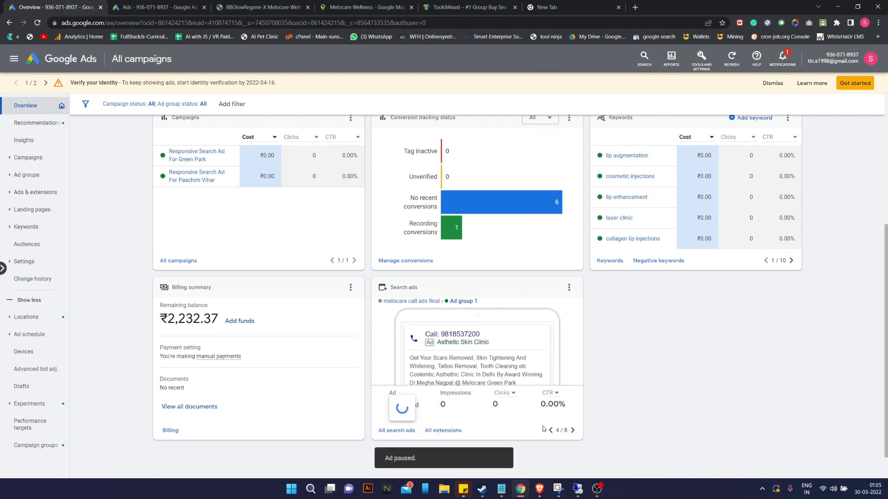
left_click(573, 431)
left_click(412, 405)
left_click(425, 424)
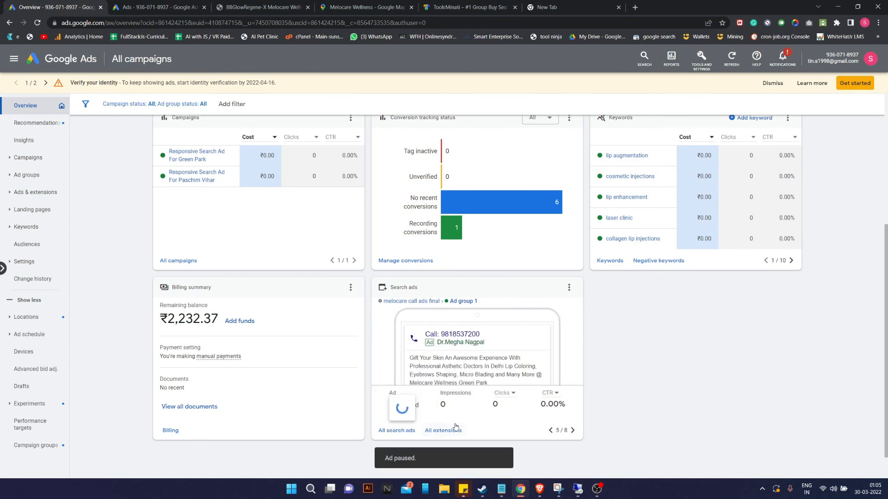
Return to the Paschim Vihar ad, then check the Green Park campaign and the All campaigns overview.
left_click(573, 431)
left_click(552, 434)
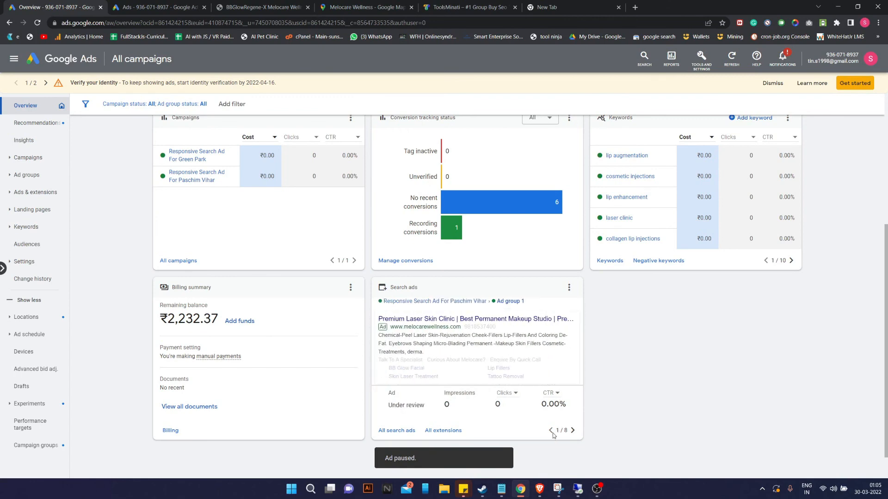
scroll(553, 436, "up", 5)
scroll(589, 411, "down", 4)
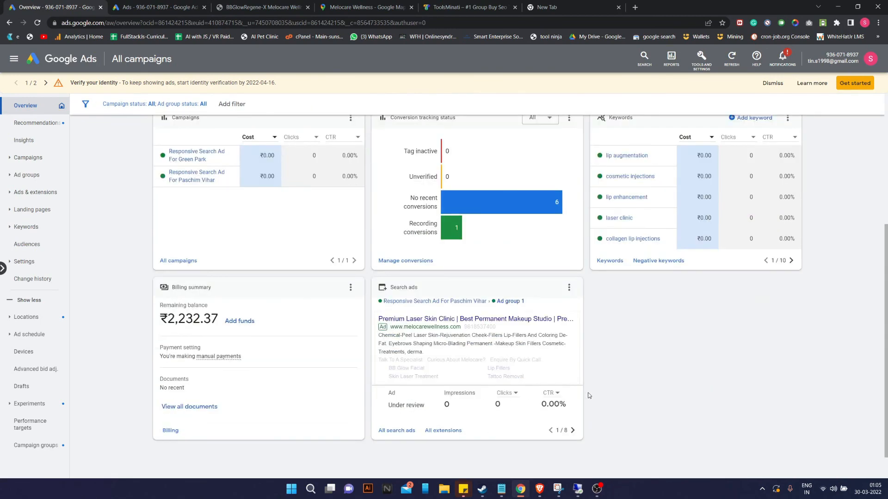
scroll(372, 302, "up", 3)
left_click(209, 268)
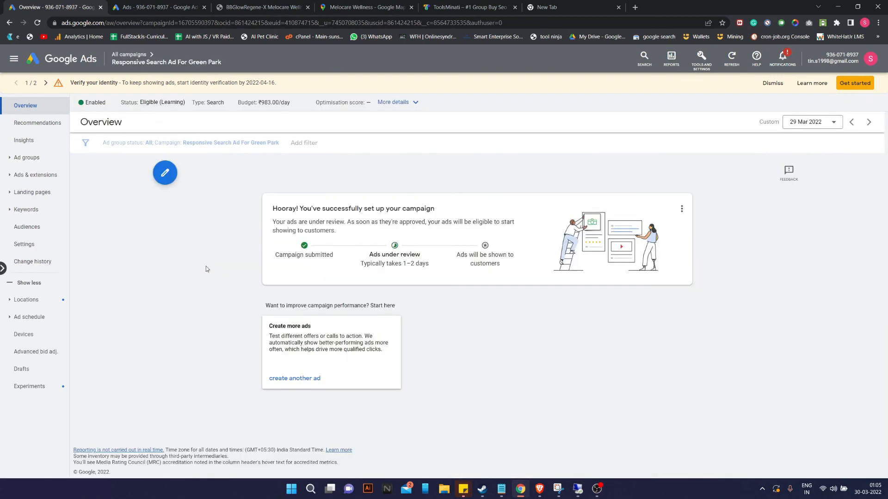
left_click(87, 65)
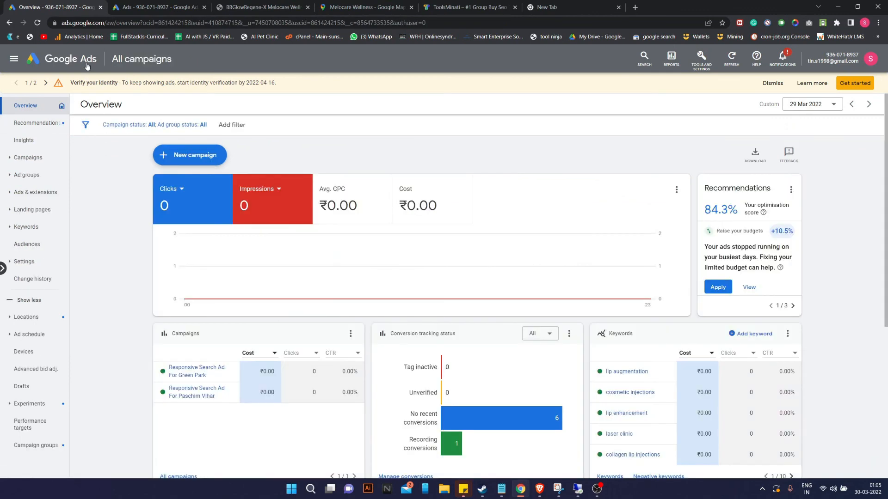
scroll(313, 151, "down", 2)
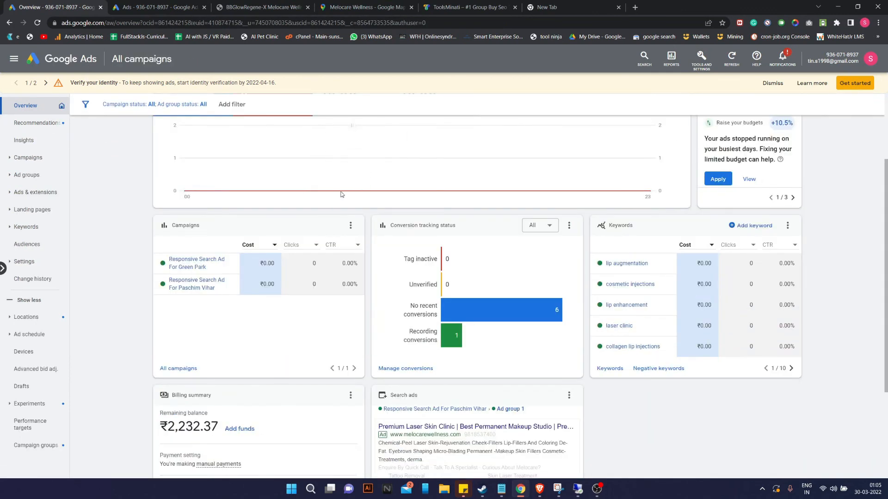
scroll(369, 197, "down", 3)
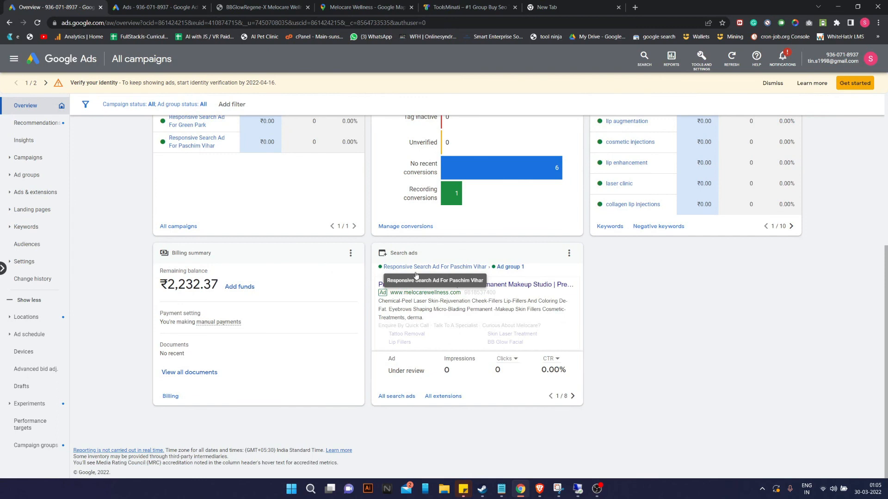
left_click(598, 491)
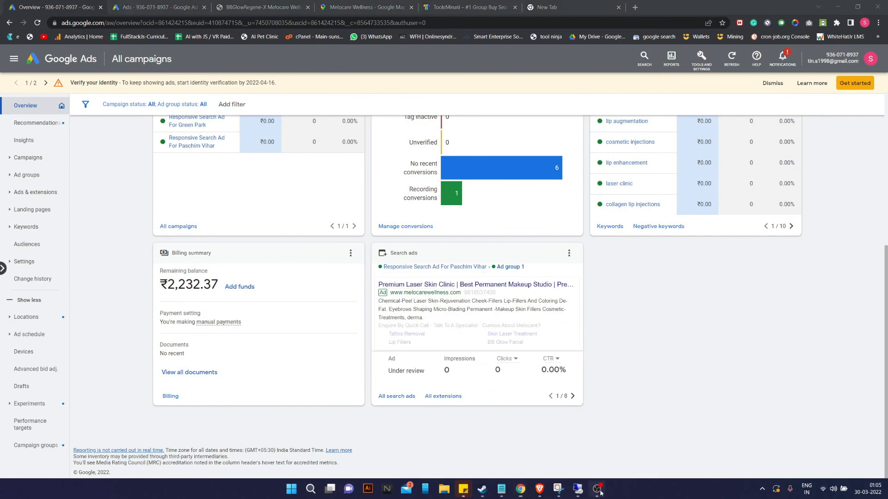